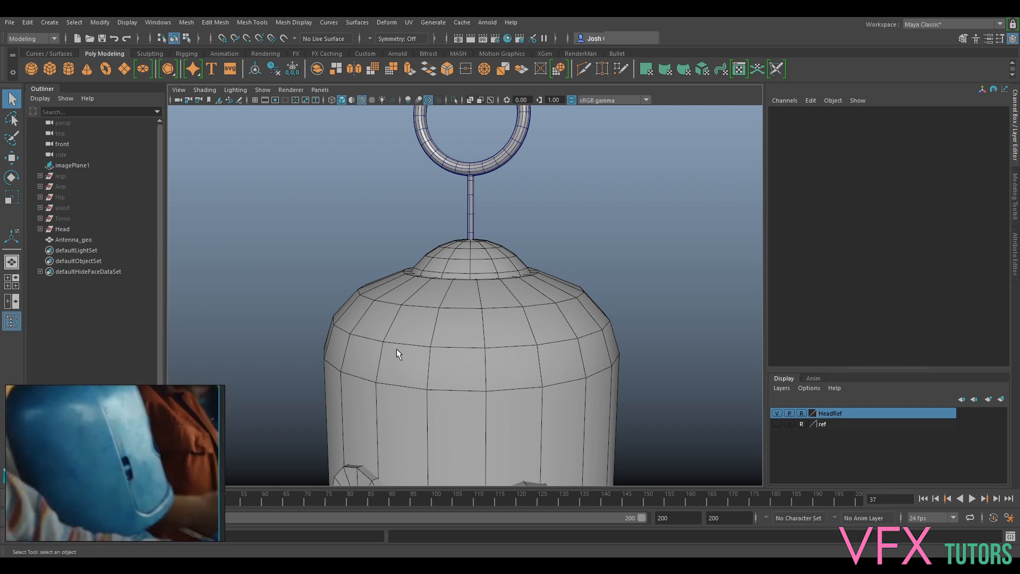
- Switch the viewport to the front orthographic view and show the ref layer behind the robot head
{"action": "scroll", "coordinate": [430, 356], "scroll_direction": "down", "scroll_amount": 4}
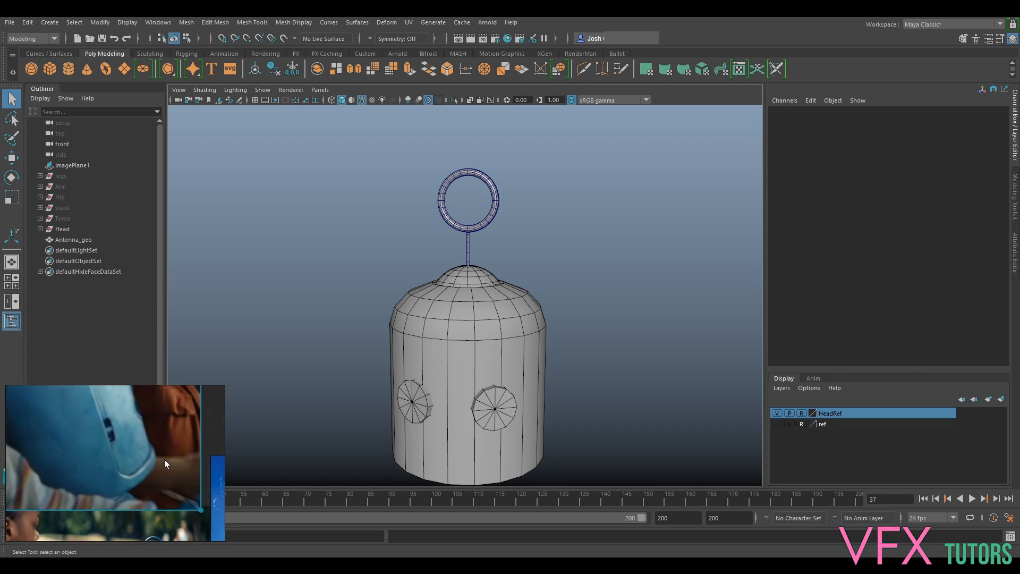
{"action": "scroll", "coordinate": [566, 399], "scroll_direction": "down", "scroll_amount": 2}
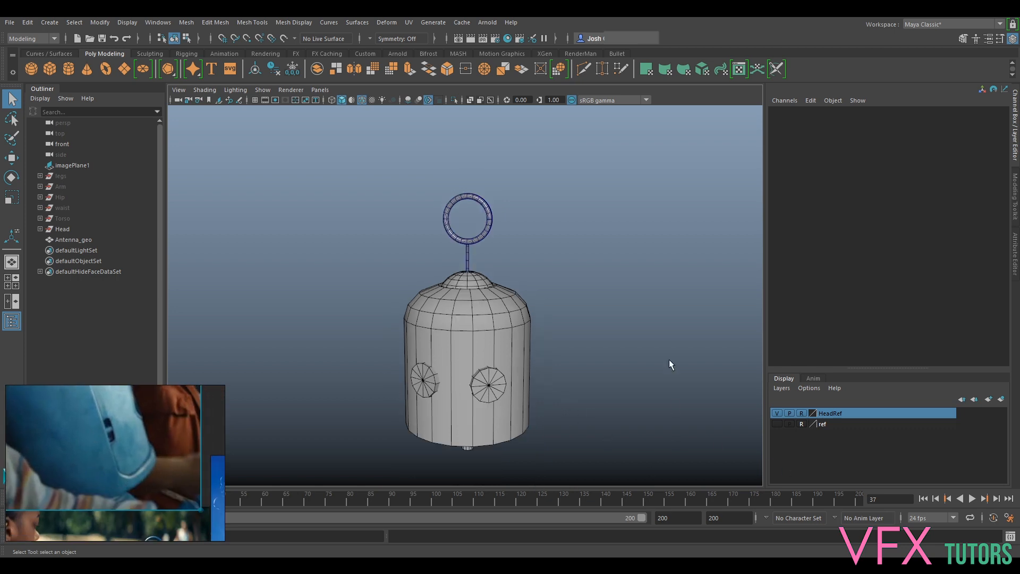
{"action": "right_click_drag", "start_coordinate": [669, 360], "coordinate": [584, 352], "text": "alt"}
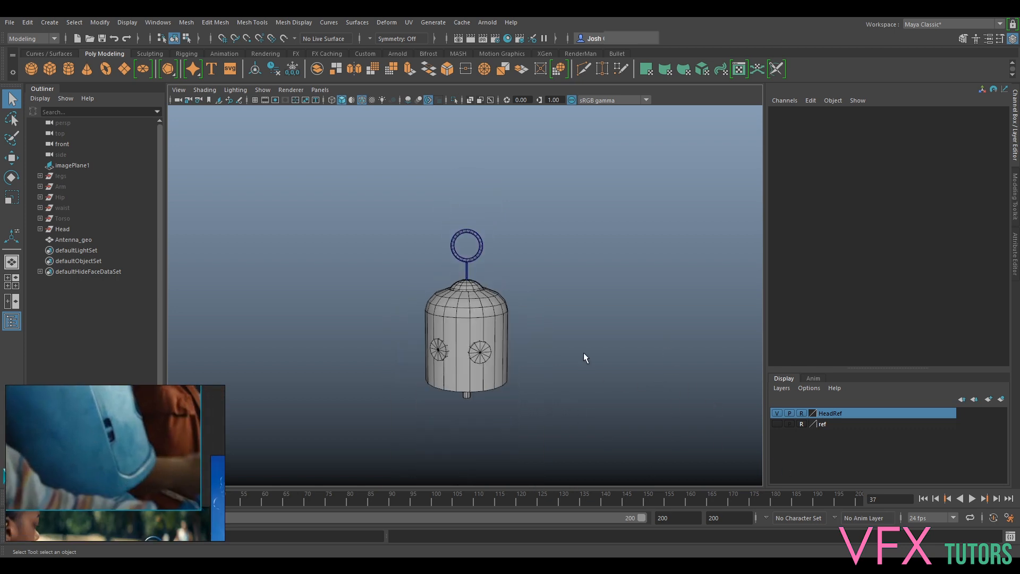
{"action": "left_click", "coordinate": [320, 90]}
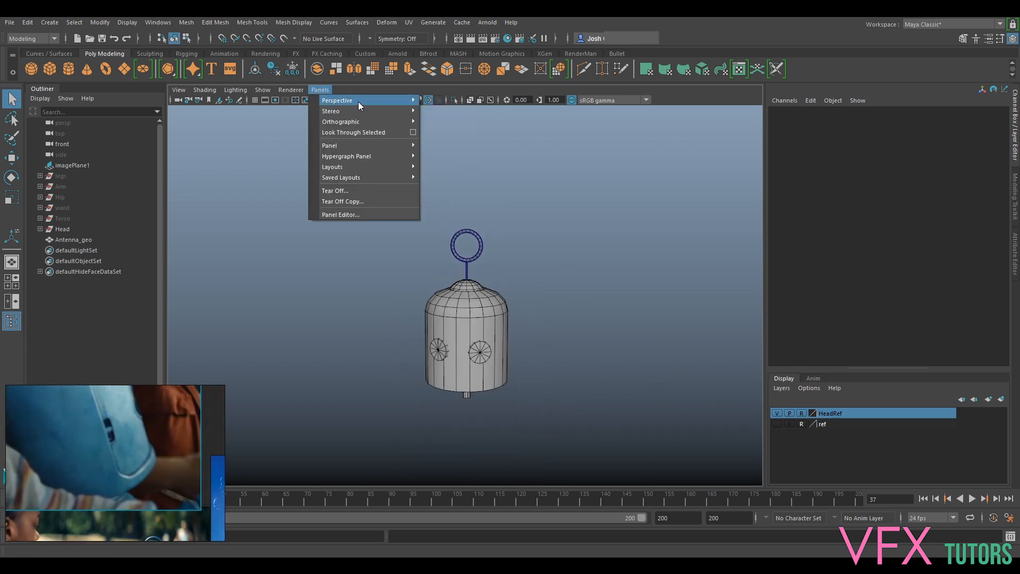
{"action": "mouse_move", "coordinate": [359, 121]}
{"action": "left_click", "coordinate": [441, 133]}
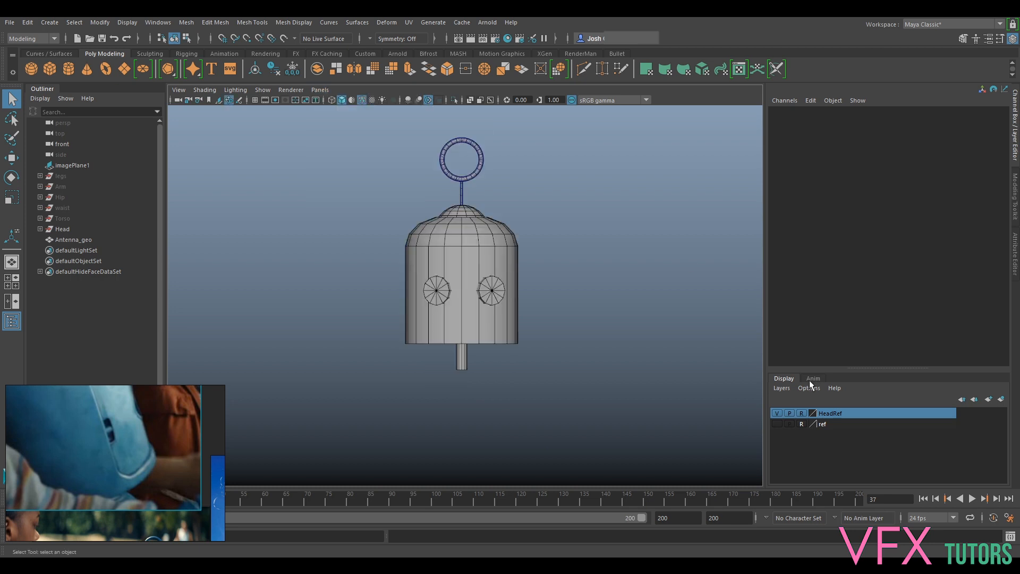
{"action": "left_click", "coordinate": [777, 424]}
{"action": "scroll", "coordinate": [545, 297], "scroll_direction": "up", "scroll_amount": 4}
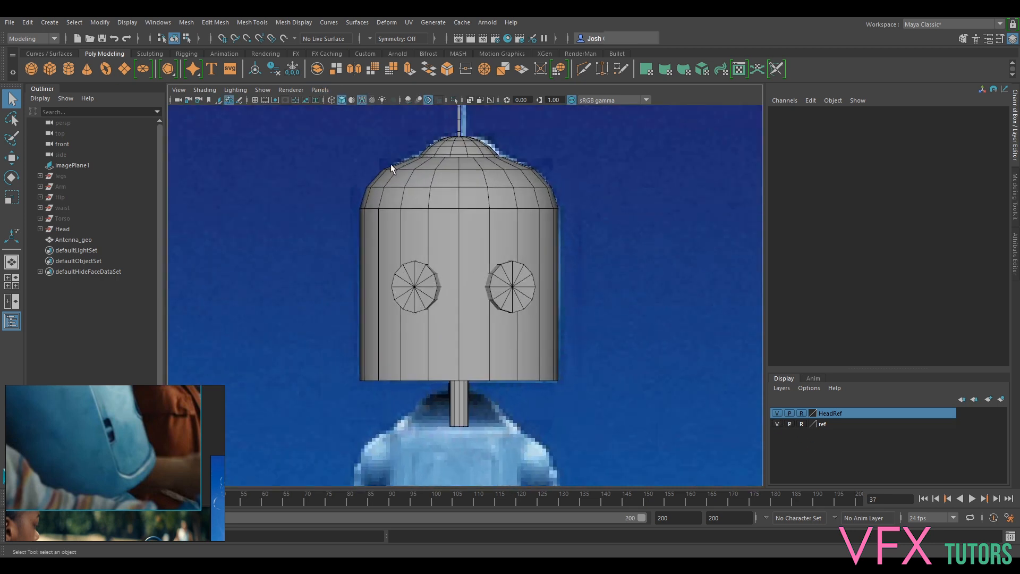
- Set the front view's shading to Wireframe so the reference image shows through the head
{"action": "left_click", "coordinate": [205, 90]}
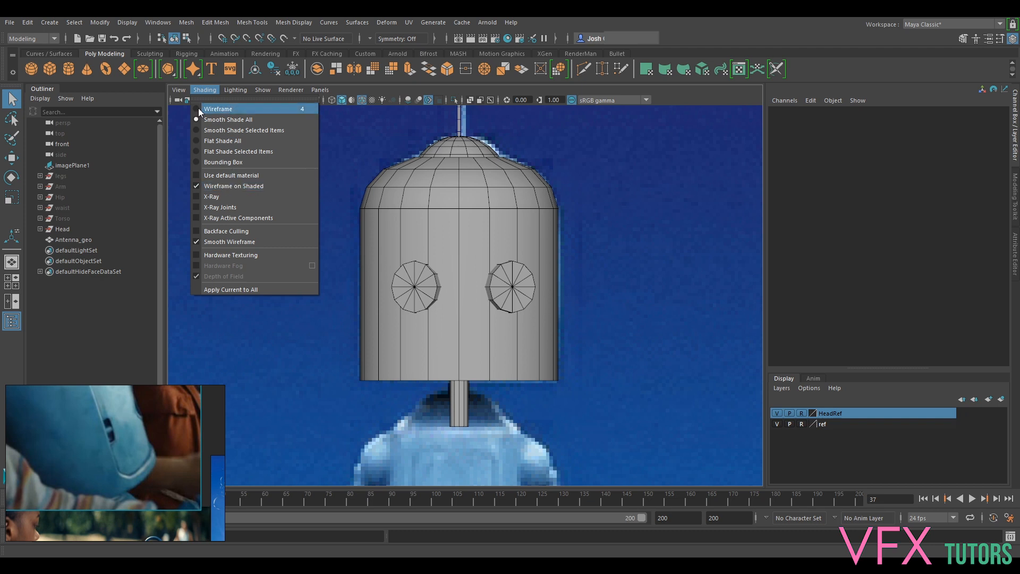
{"action": "left_click", "coordinate": [216, 109]}
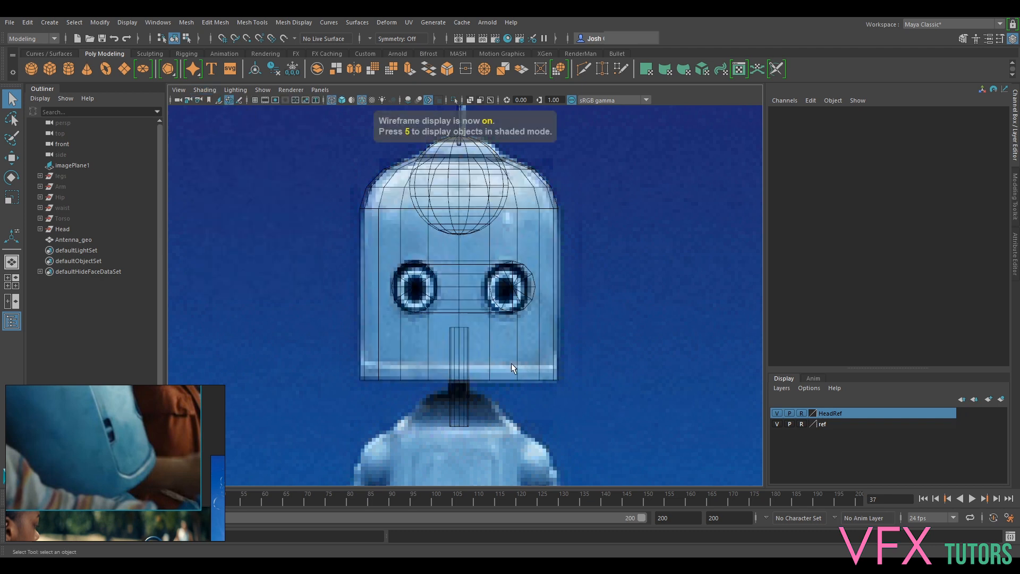
{"action": "scroll", "coordinate": [553, 372], "scroll_direction": "up", "scroll_amount": 3}
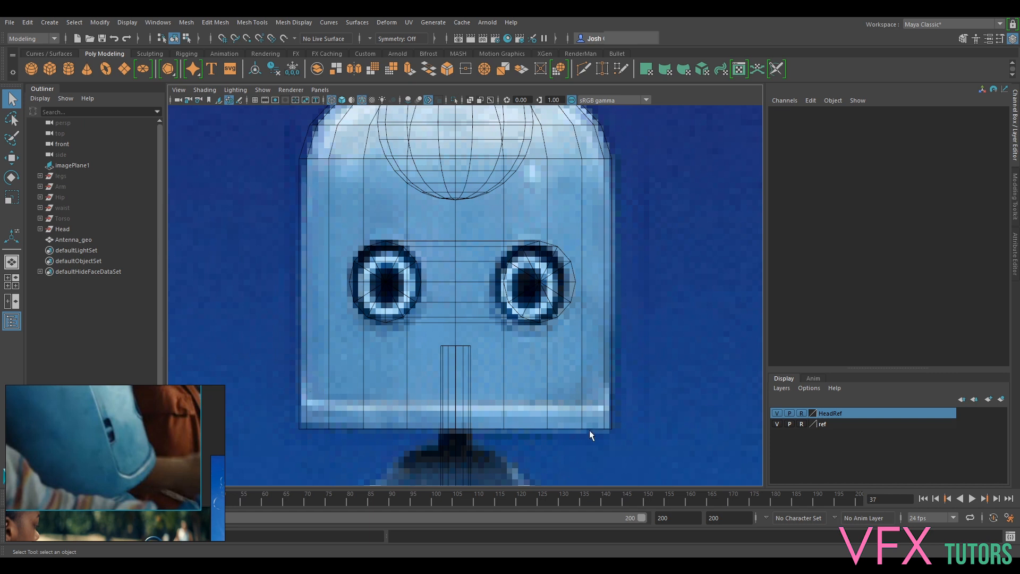
{"action": "scroll", "coordinate": [517, 216], "scroll_direction": "down", "scroll_amount": 2}
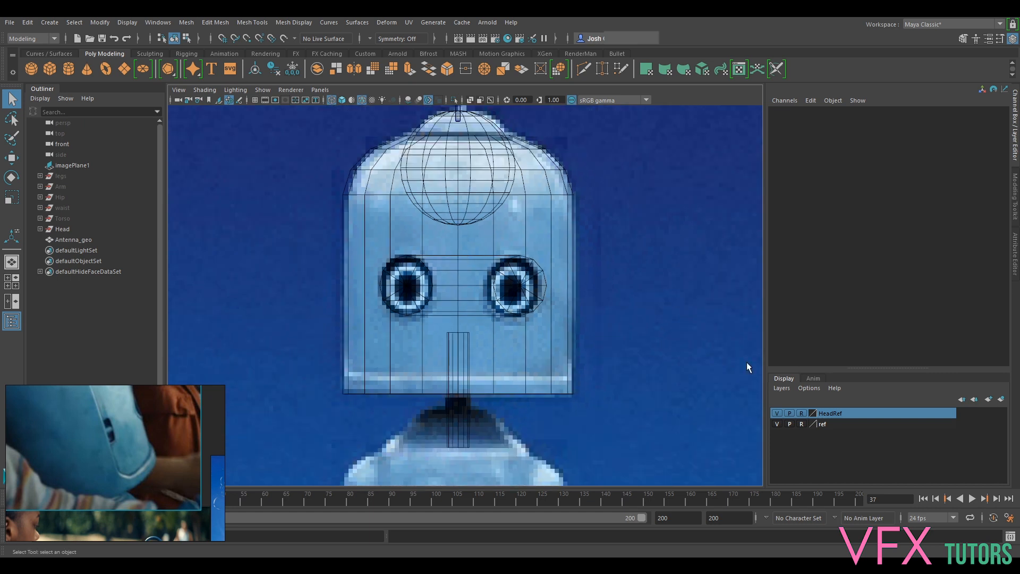
- Create a polygon cylinder, scale it uniformly to about 23.2, and raise it to about 24.2 in Y over the reference head
{"action": "left_click", "coordinate": [75, 238]}
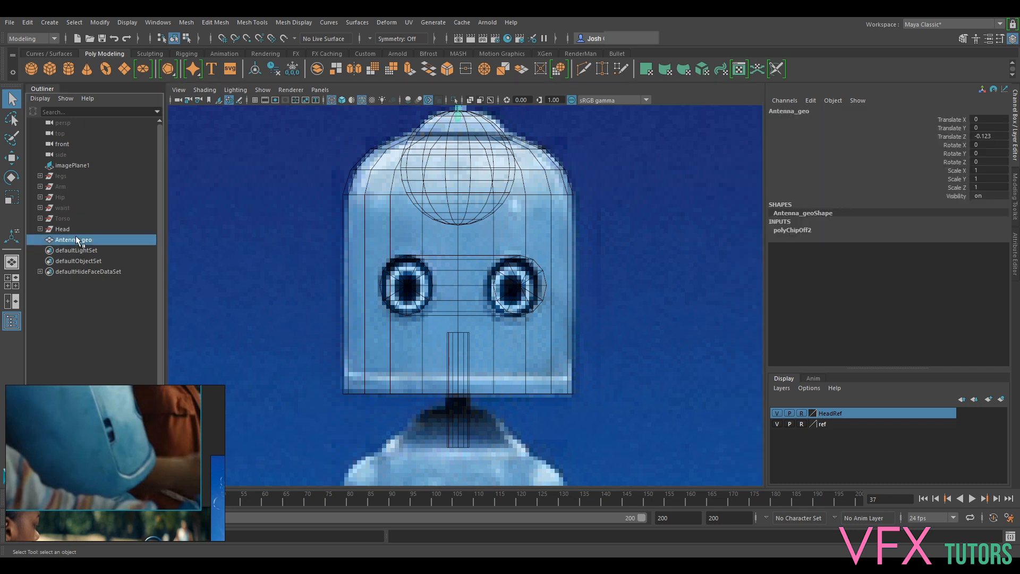
{"action": "left_click", "coordinate": [69, 69]}
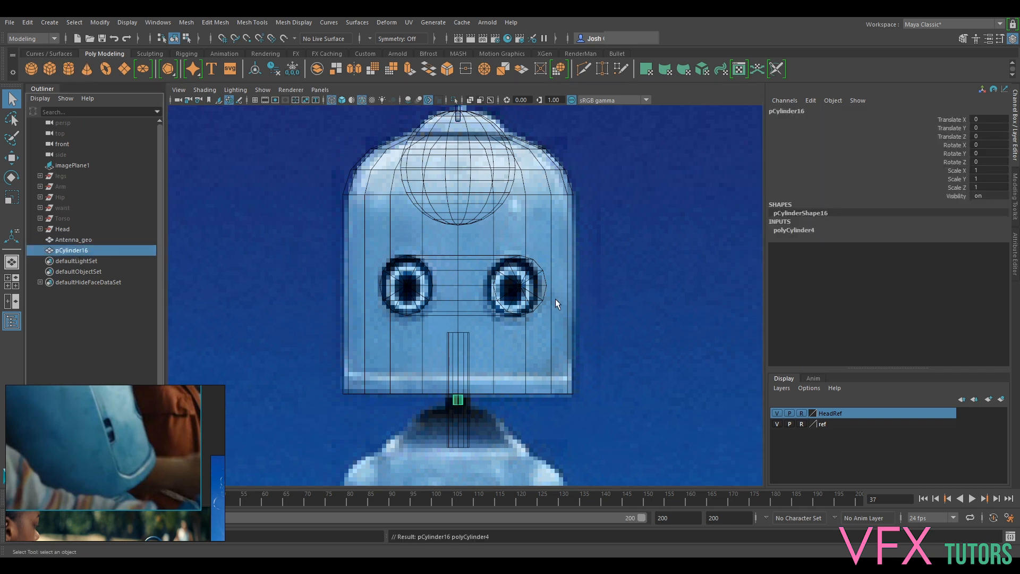
{"action": "scroll", "coordinate": [537, 379], "scroll_direction": "down", "scroll_amount": 3}
{"action": "key", "text": "r"}
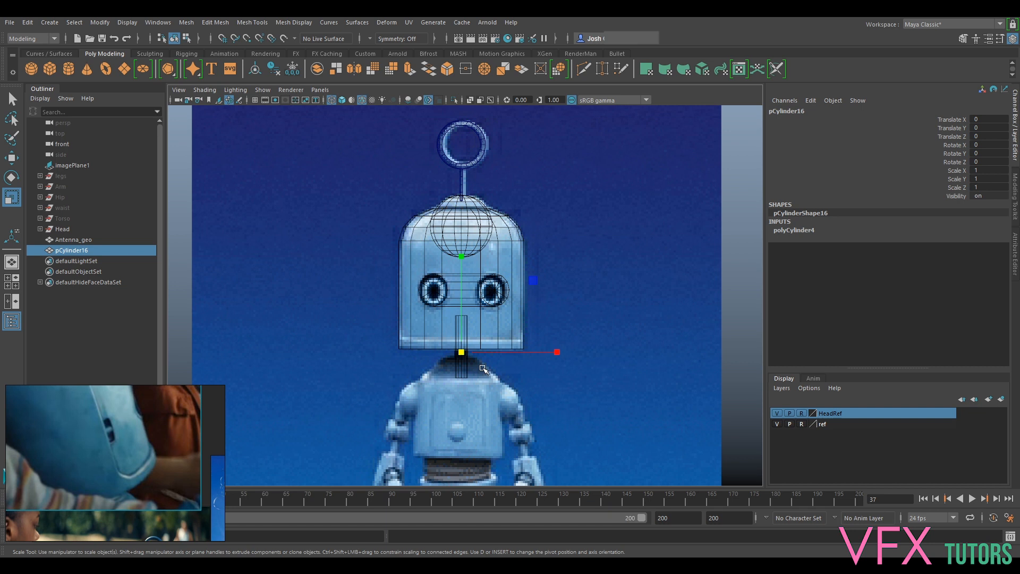
{"action": "left_click_drag", "start_coordinate": [462, 353], "coordinate": [564, 352]}
{"action": "key", "text": "w"}
{"action": "left_click_drag", "start_coordinate": [461, 327], "coordinate": [461, 268]}
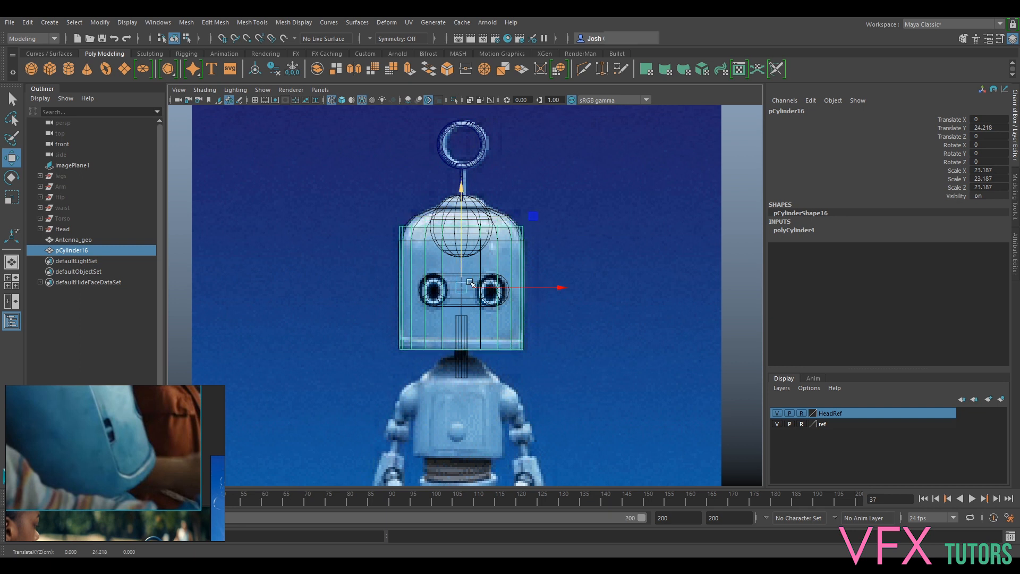
- Refine the cylinder's fit to the reference head with a uniform scale of 23.5 and a Y position of about 24.67
{"action": "right_click_drag", "start_coordinate": [462, 268], "coordinate": [502, 372], "text": "alt"}
{"action": "left_click_drag", "start_coordinate": [459, 211], "coordinate": [460, 210]}
{"action": "key", "text": "r"}
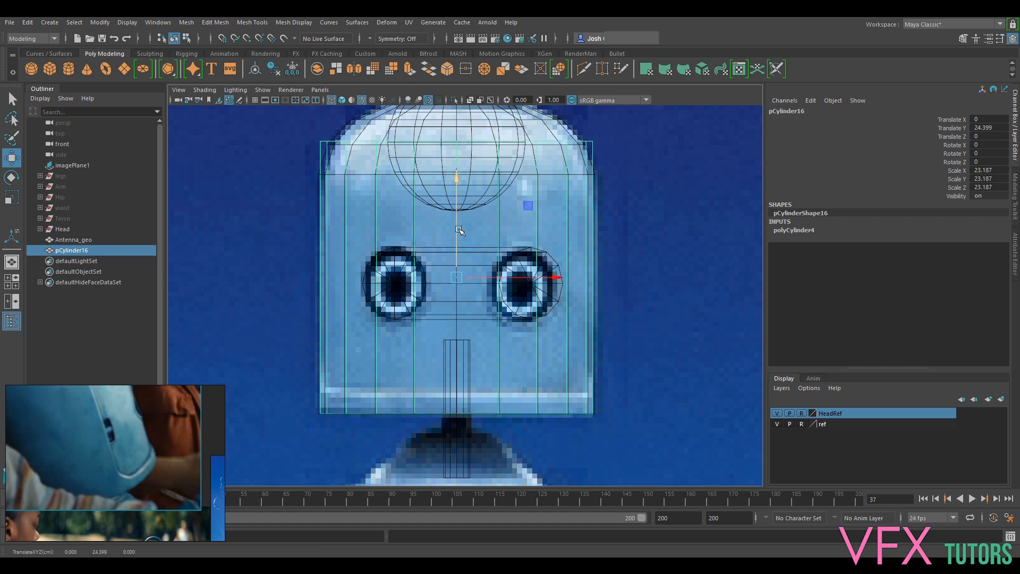
{"action": "left_click_drag", "start_coordinate": [456, 276], "coordinate": [461, 278]}
{"action": "key", "text": "w"}
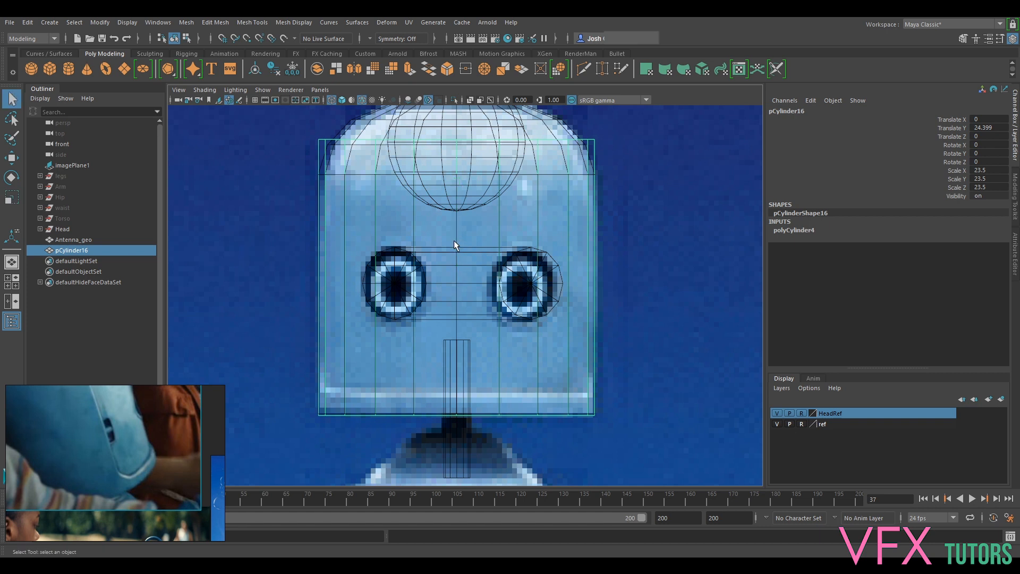
{"action": "left_click_drag", "start_coordinate": [456, 242], "coordinate": [456, 241]}
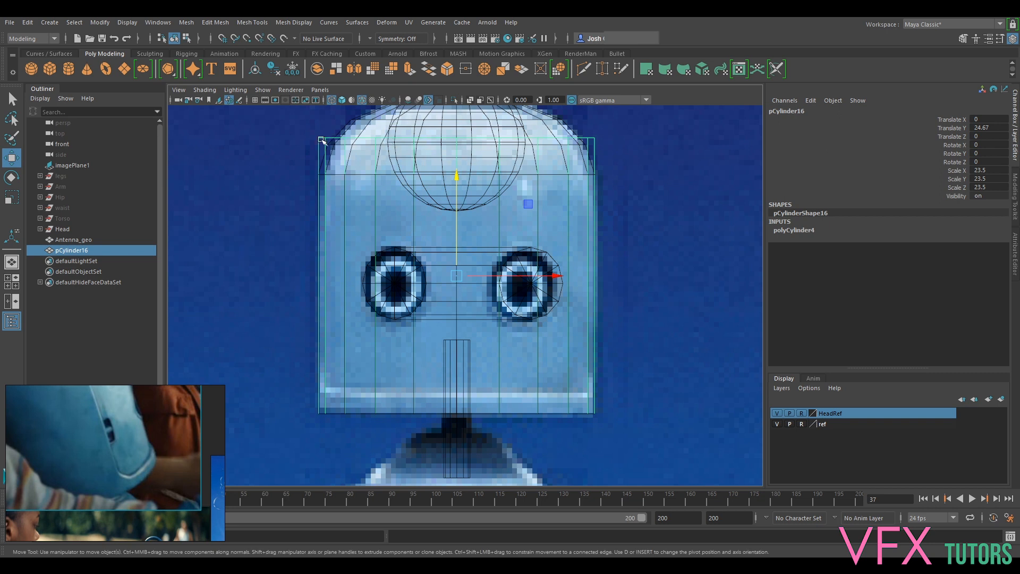
- Raise the cylinder's top vertices to the base of the small cap in the reference image
{"action": "right_click_drag", "start_coordinate": [318, 140], "coordinate": [281, 141]}
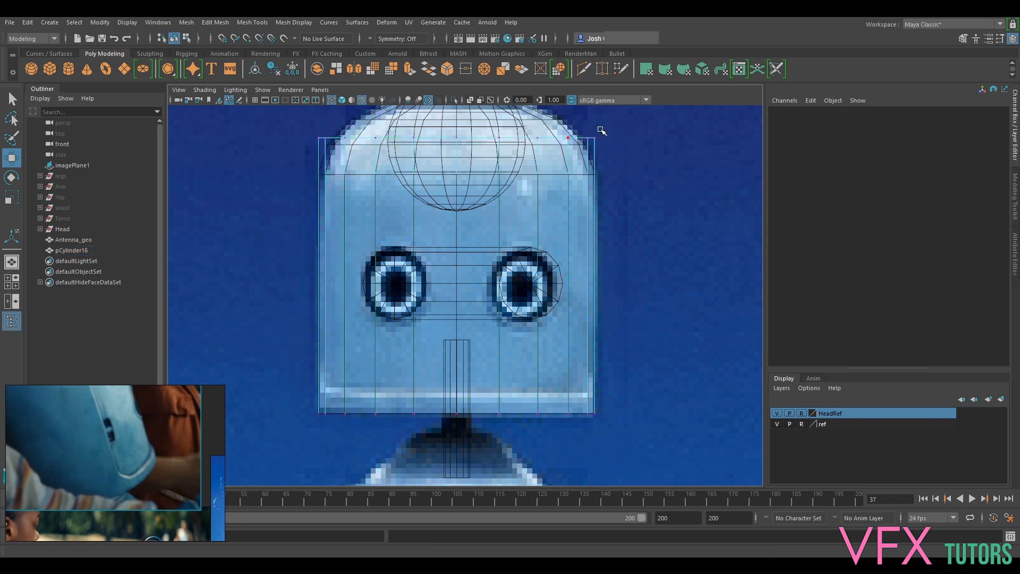
{"action": "middle_click_drag", "start_coordinate": [592, 132], "coordinate": [615, 216], "text": "alt"}
{"action": "left_click_drag", "start_coordinate": [696, 187], "coordinate": [282, 233]}
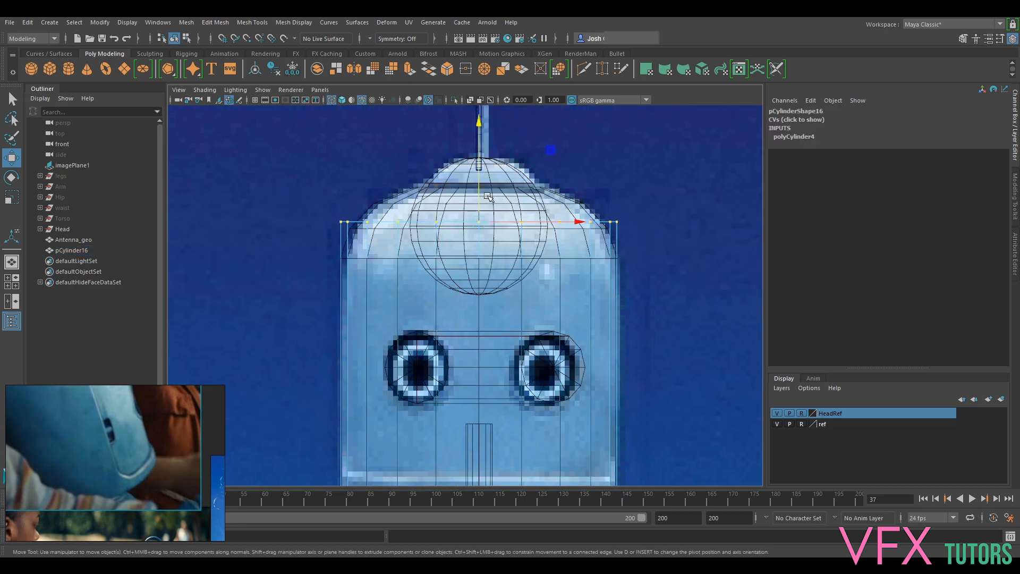
{"action": "left_click_drag", "start_coordinate": [482, 177], "coordinate": [428, 188]}
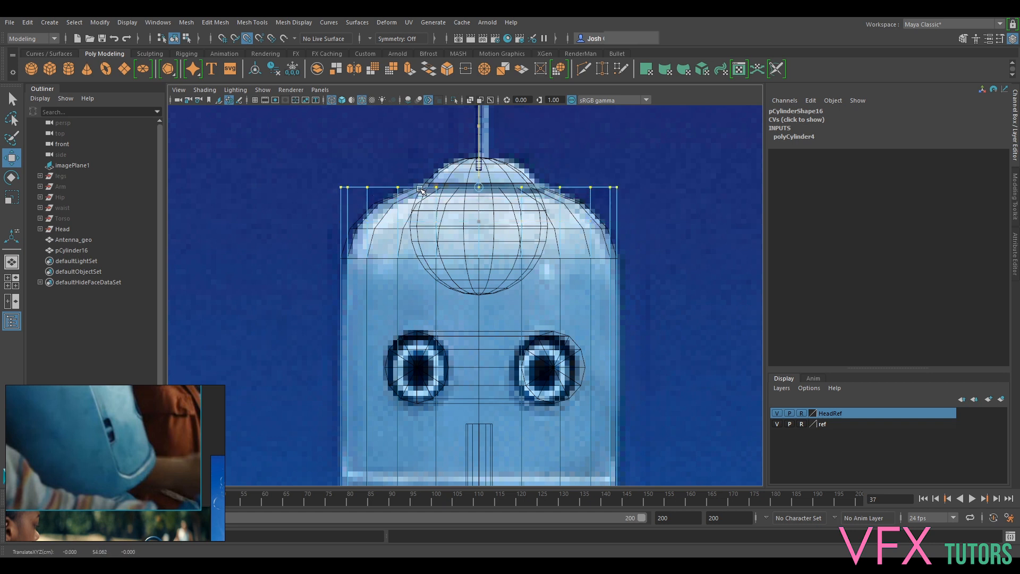
- Insert three horizontal edge loops around the upper part of the cylinder with Multi-Cut, within the dome area
{"action": "right_click_drag", "start_coordinate": [597, 201], "coordinate": [665, 179]}
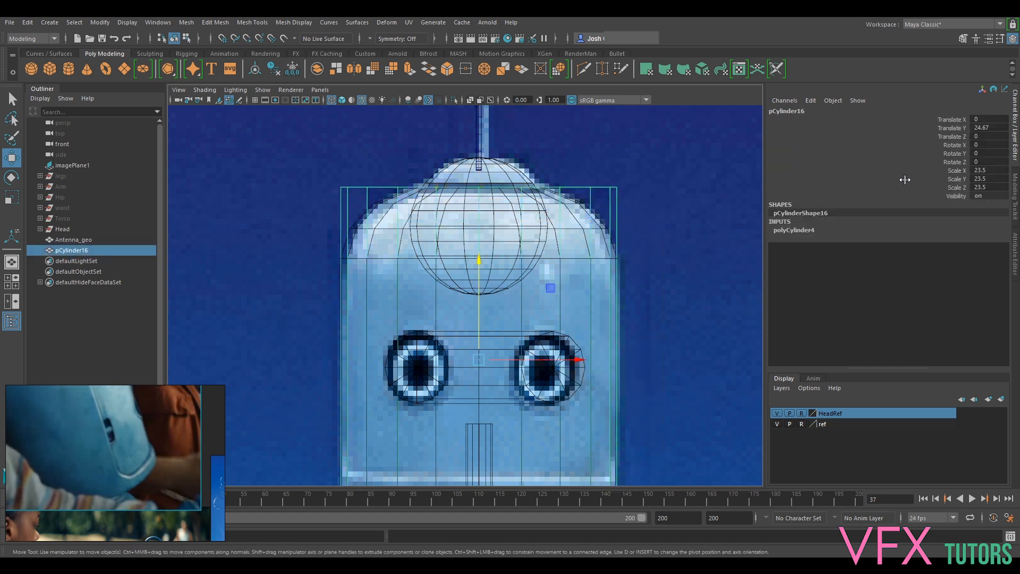
{"action": "left_click", "coordinate": [1015, 208]}
{"action": "left_click", "coordinate": [907, 402]}
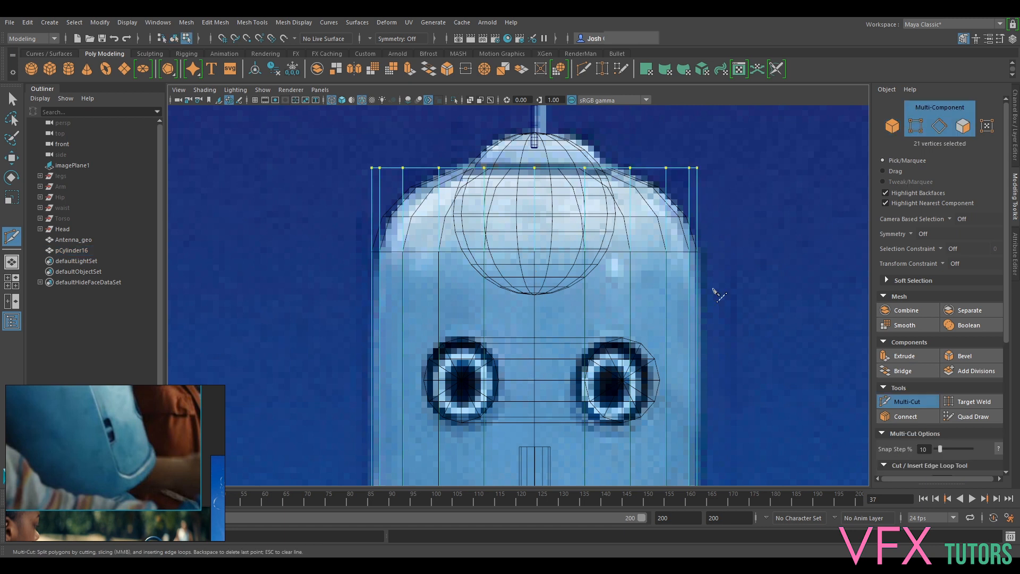
{"action": "left_click", "coordinate": [678, 217], "text": "ctrl"}
{"action": "left_click", "coordinate": [671, 186], "text": "ctrl"}
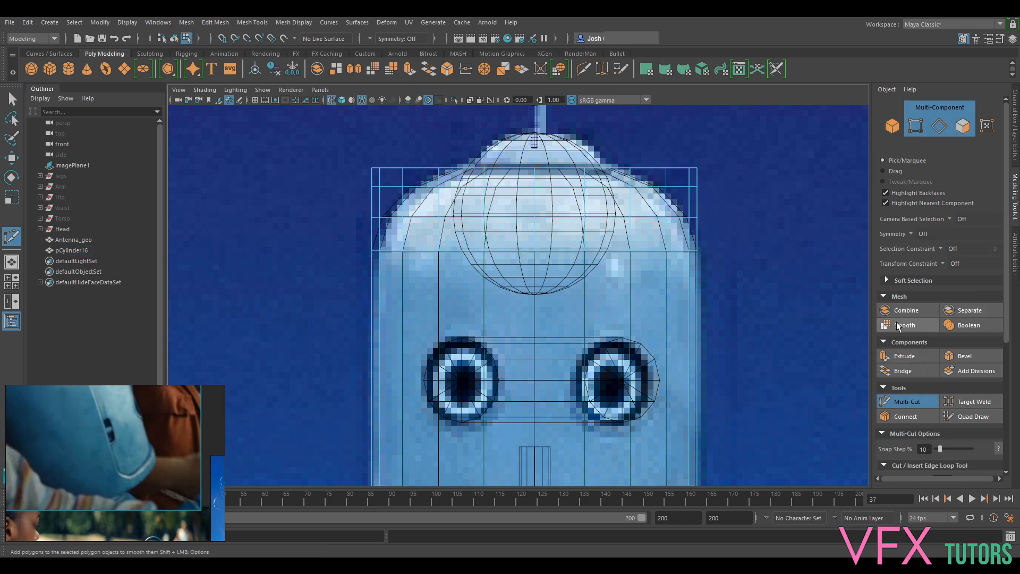
{"action": "left_click", "coordinate": [907, 401]}
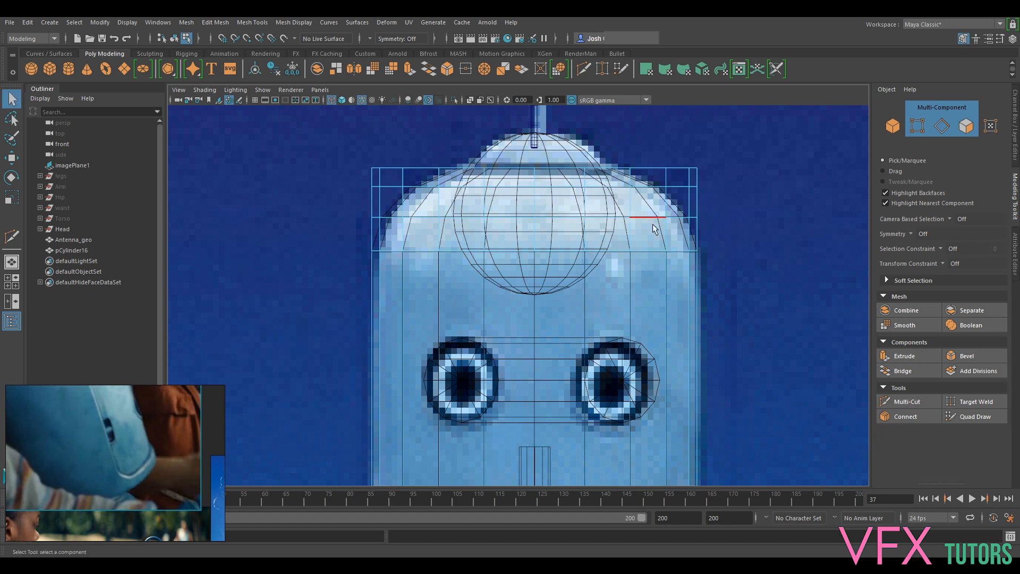
- Adjust the heights of the middle and upper edge loops' vertices along the cylinder's dome section
{"action": "key", "text": "F9"}
{"action": "left_click_drag", "start_coordinate": [743, 205], "coordinate": [311, 237]}
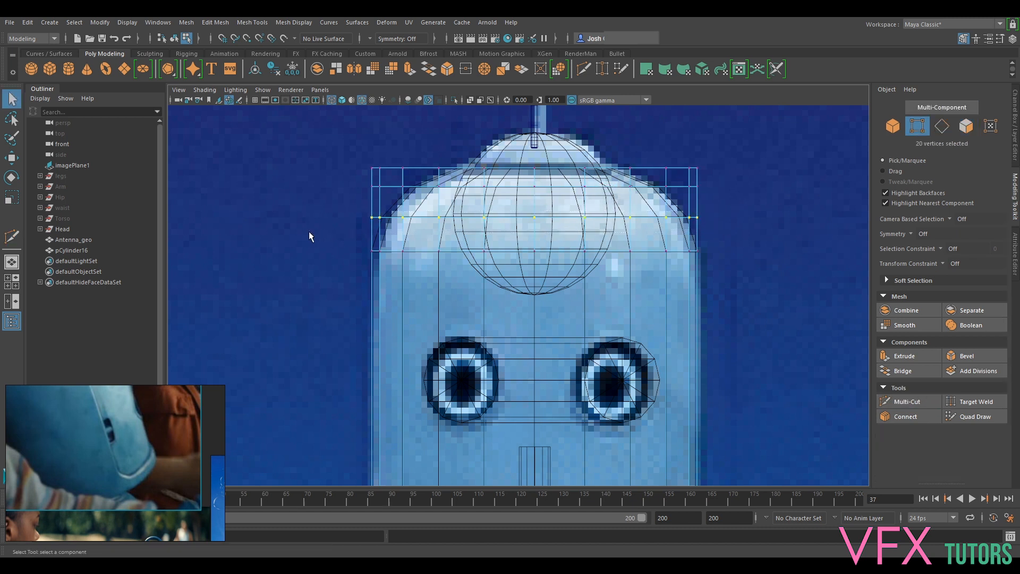
{"action": "key", "text": "w"}
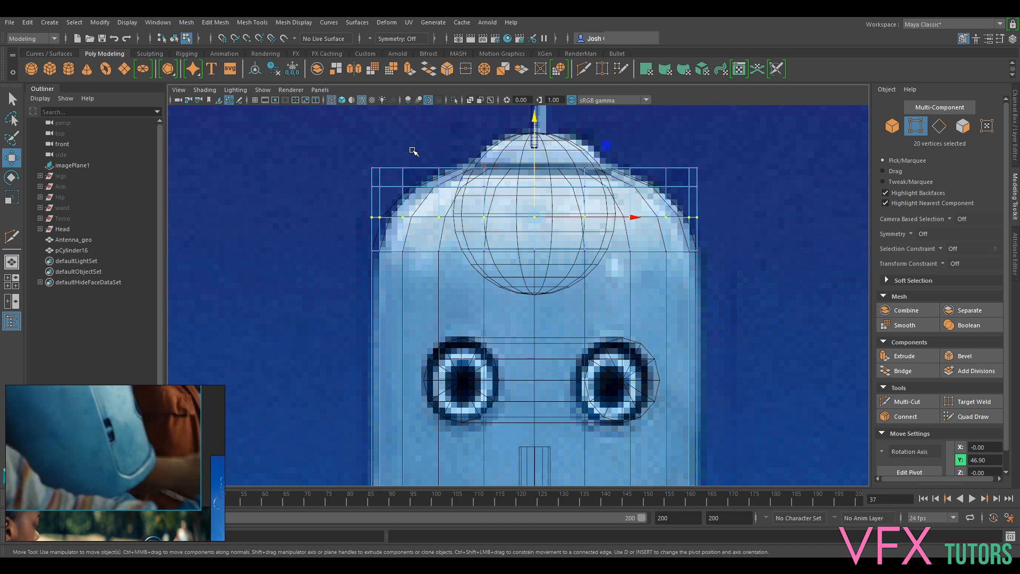
{"action": "left_click_drag", "start_coordinate": [534, 180], "coordinate": [535, 179]}
{"action": "left_click_drag", "start_coordinate": [362, 182], "coordinate": [751, 201]}
{"action": "key", "text": "v"}
{"action": "left_click_drag", "start_coordinate": [532, 164], "coordinate": [641, 186]}
- Scale the cylinder's top vertex ring inward to about 0.453 in X and Z to match the cap's base
{"action": "left_click_drag", "start_coordinate": [735, 154], "coordinate": [357, 171]}
{"action": "key", "text": "r"}
{"action": "left_click_drag", "start_coordinate": [540, 172], "coordinate": [410, 193]}
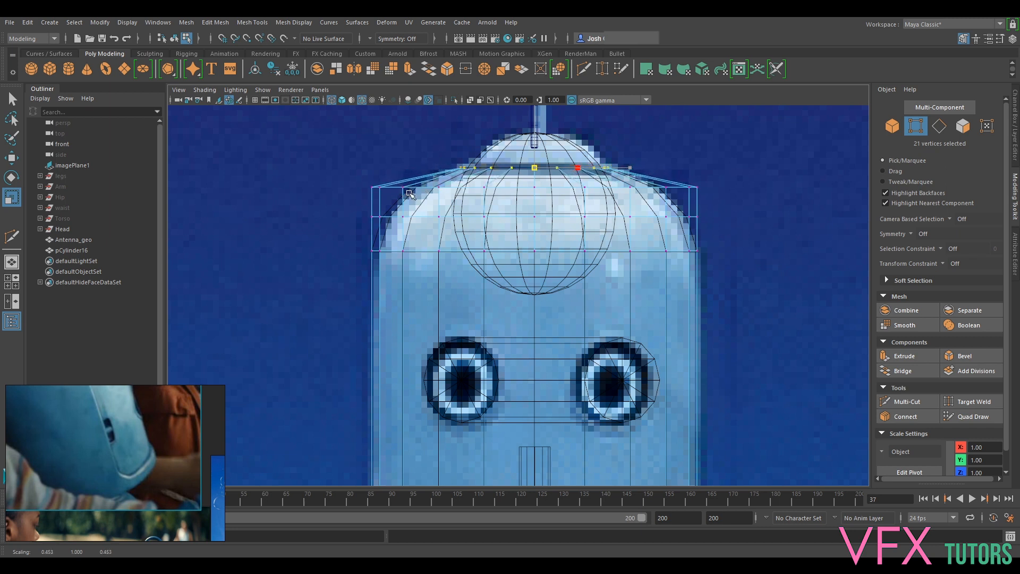
- Scale the upper and middle vertex rings inward to follow the rounded dome outline in the reference
{"action": "left_click_drag", "start_coordinate": [714, 180], "coordinate": [351, 196]}
{"action": "left_click_drag", "start_coordinate": [535, 188], "coordinate": [477, 198]}
{"action": "left_click_drag", "start_coordinate": [708, 206], "coordinate": [355, 233]}
{"action": "left_click_drag", "start_coordinate": [535, 218], "coordinate": [503, 202]}
- Switch the viewport to the persp camera and set its shading to Smooth Shade All
{"action": "left_click", "coordinate": [320, 89]}
{"action": "mouse_move", "coordinate": [372, 101]}
{"action": "left_click", "coordinate": [472, 106]}
{"action": "scroll", "coordinate": [579, 287], "scroll_direction": "up", "scroll_amount": 4}
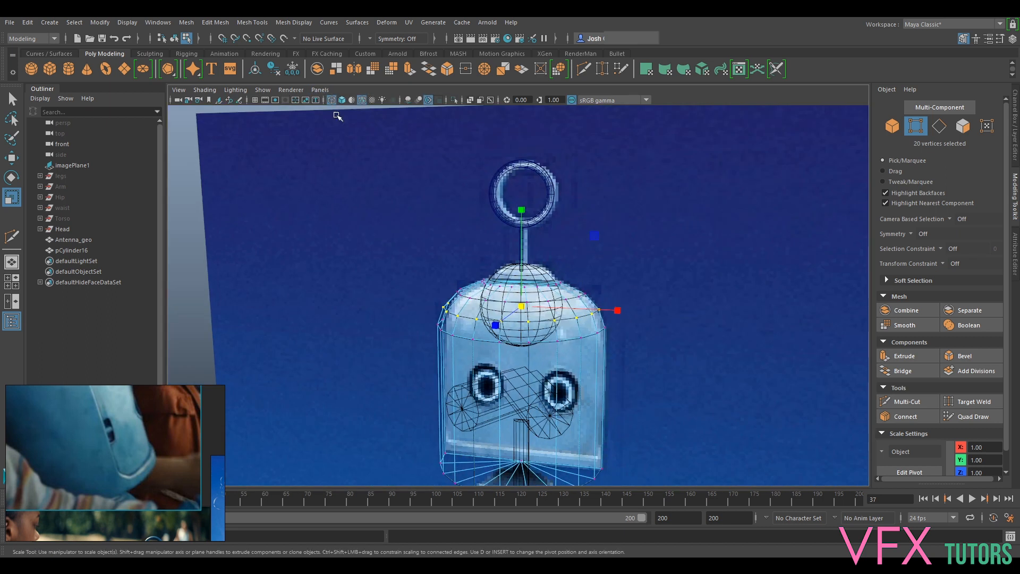
{"action": "left_click", "coordinate": [328, 92]}
{"action": "mouse_move", "coordinate": [342, 103]}
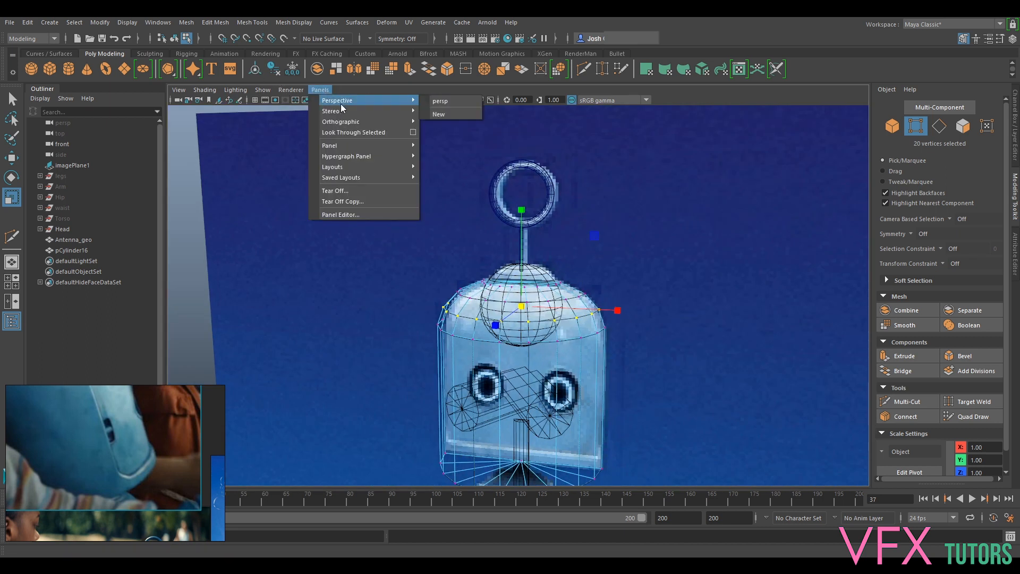
{"action": "left_click", "coordinate": [432, 101]}
{"action": "left_click", "coordinate": [204, 90]}
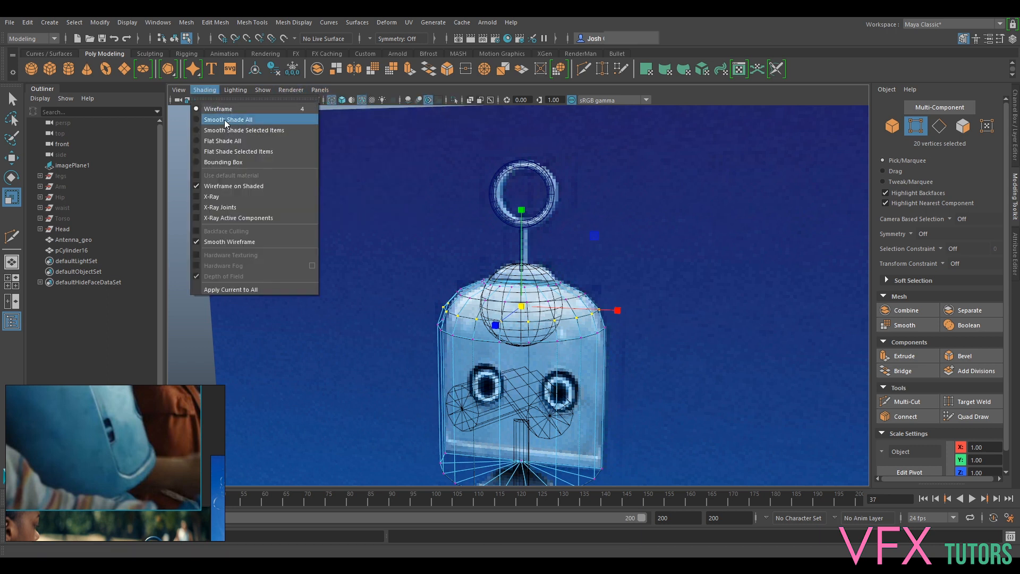
{"action": "left_click", "coordinate": [227, 120]}
- Scale the cylinder's top edge loop slightly inward around the base of the small cap
{"action": "mouse_move", "coordinate": [601, 289]}
{"action": "left_mouse_down", "text": "alt"}
{"action": "mouse_move", "coordinate": [750, 296]}
{"action": "mouse_move", "coordinate": [603, 283]}
{"action": "left_mouse_up", "text": "alt"}
{"action": "scroll", "coordinate": [686, 329], "scroll_direction": "up", "scroll_amount": 5}
{"action": "mouse_move", "coordinate": [690, 333]}
{"action": "left_mouse_down", "text": "alt"}
{"action": "mouse_move", "coordinate": [702, 356]}
{"action": "mouse_move", "coordinate": [690, 326]}
{"action": "left_mouse_up", "text": "alt"}
{"action": "left_click_drag", "start_coordinate": [524, 324], "coordinate": [564, 325]}
{"action": "right_click_drag", "start_coordinate": [622, 262], "coordinate": [615, 235]}
{"action": "double_click", "coordinate": [554, 277]}
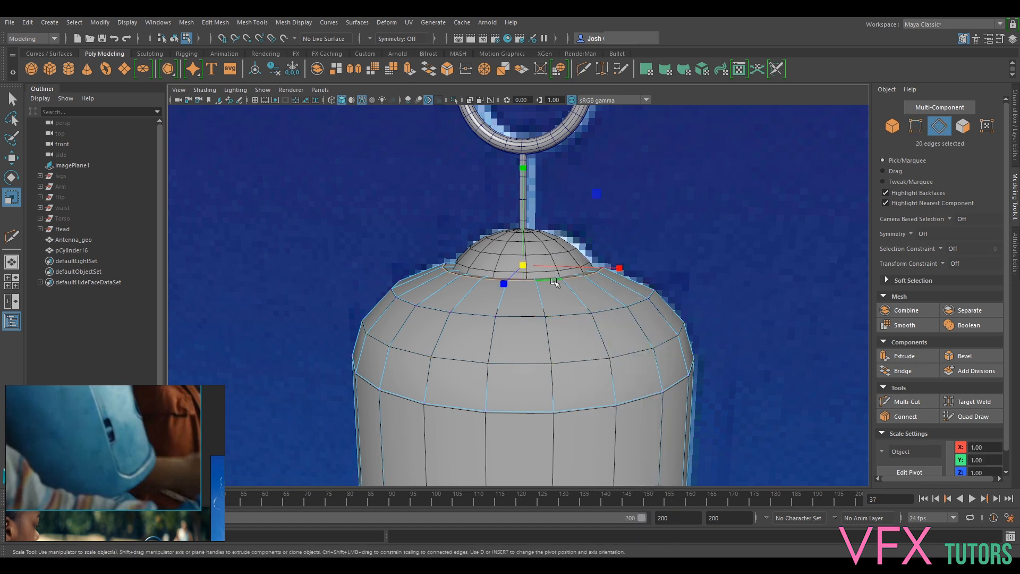
{"action": "left_click", "coordinate": [521, 267]}
{"action": "left_click_drag", "start_coordinate": [520, 266], "coordinate": [518, 266]}
- Scale the second edge loop from the top slightly outward and return to object selection mode
{"action": "double_click", "coordinate": [528, 317]}
{"action": "left_click", "coordinate": [523, 285]}
{"action": "left_click_drag", "start_coordinate": [525, 285], "coordinate": [525, 285]}
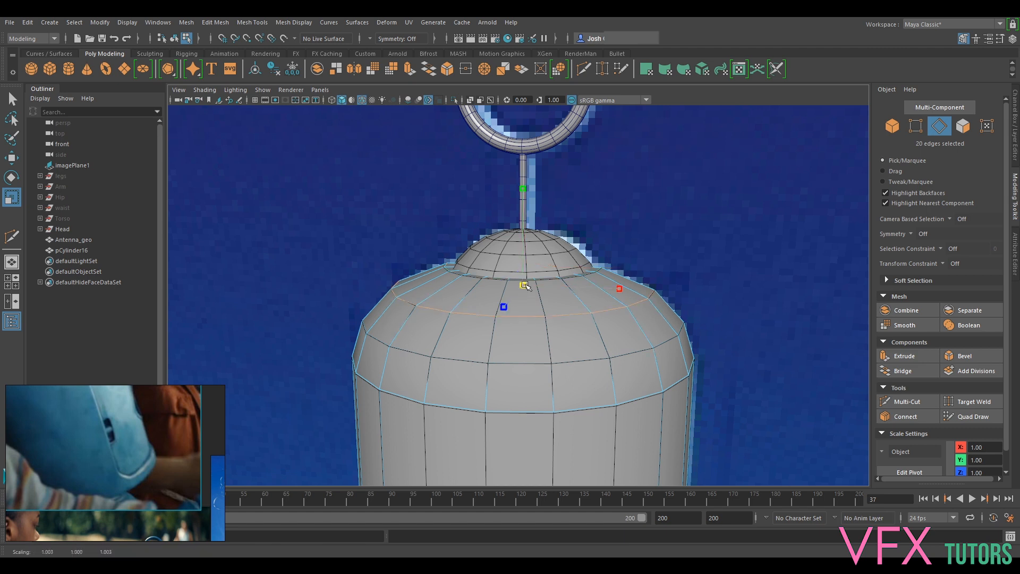
{"action": "right_click_drag", "start_coordinate": [524, 286], "coordinate": [621, 243]}
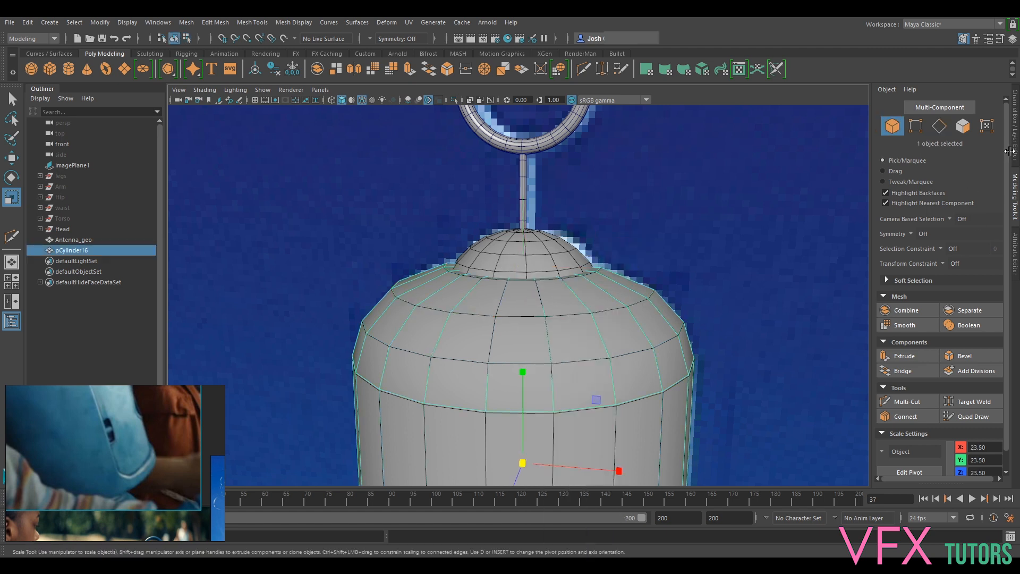
- Bring back the channel box and layer editor and hide the ref layer
{"action": "left_click", "coordinate": [1008, 151]}
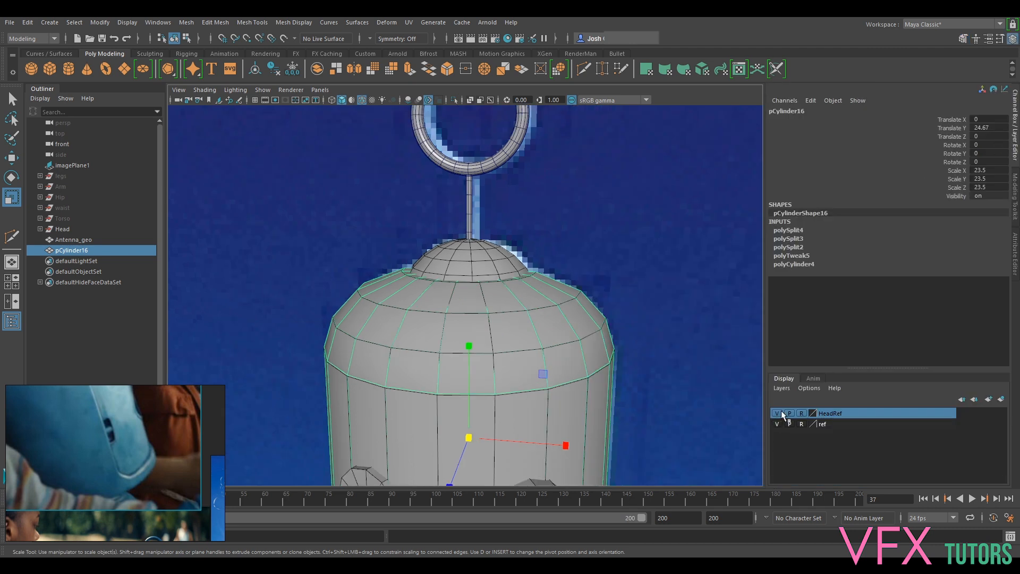
{"action": "left_click", "coordinate": [777, 425]}
{"action": "scroll", "coordinate": [627, 360], "scroll_direction": "down", "scroll_amount": 5}
{"action": "mouse_move", "coordinate": [597, 379]}
{"action": "left_mouse_down", "text": "alt"}
{"action": "mouse_move", "coordinate": [665, 317]}
{"action": "mouse_move", "coordinate": [665, 412]}
{"action": "mouse_move", "coordinate": [604, 367]}
{"action": "left_mouse_up", "text": "alt"}
{"action": "left_click_drag", "start_coordinate": [453, 435], "coordinate": [553, 308], "text": "alt"}
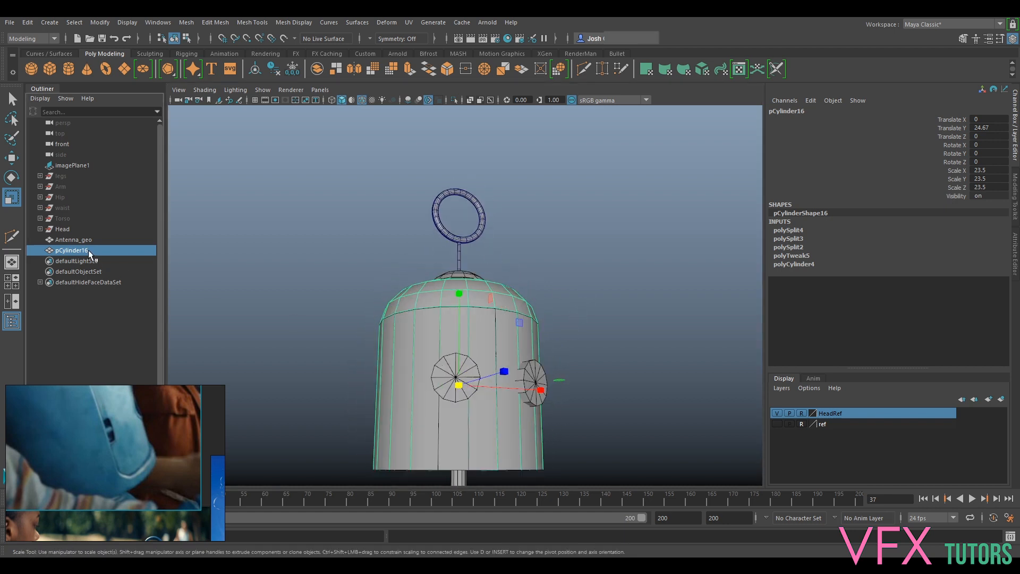
- Rename the pCylinder16 mesh to HeadBase
{"action": "double_click", "coordinate": [88, 250]}
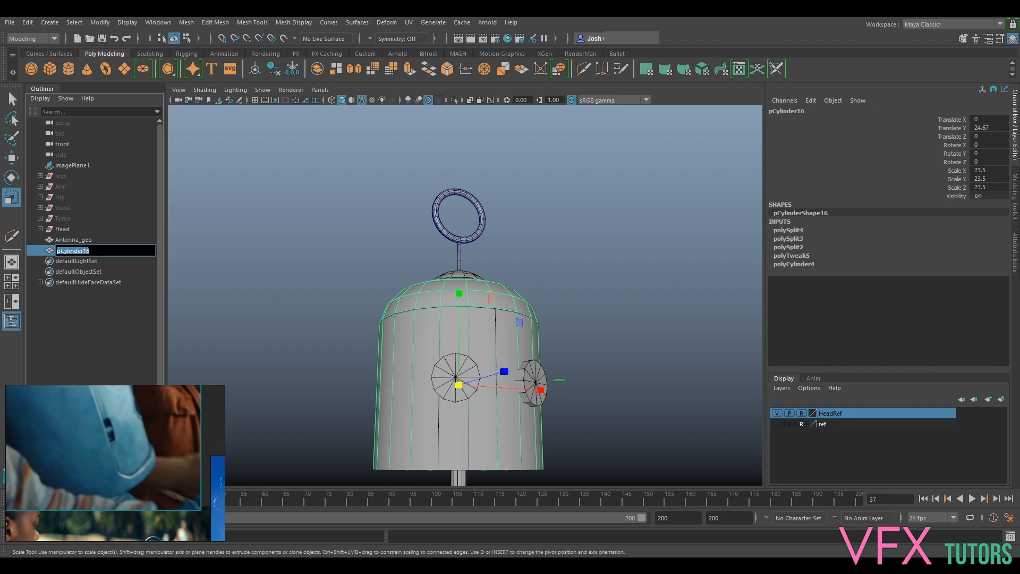
{"action": "type", "text": "HeadBase"}
{"action": "key", "text": "Return"}
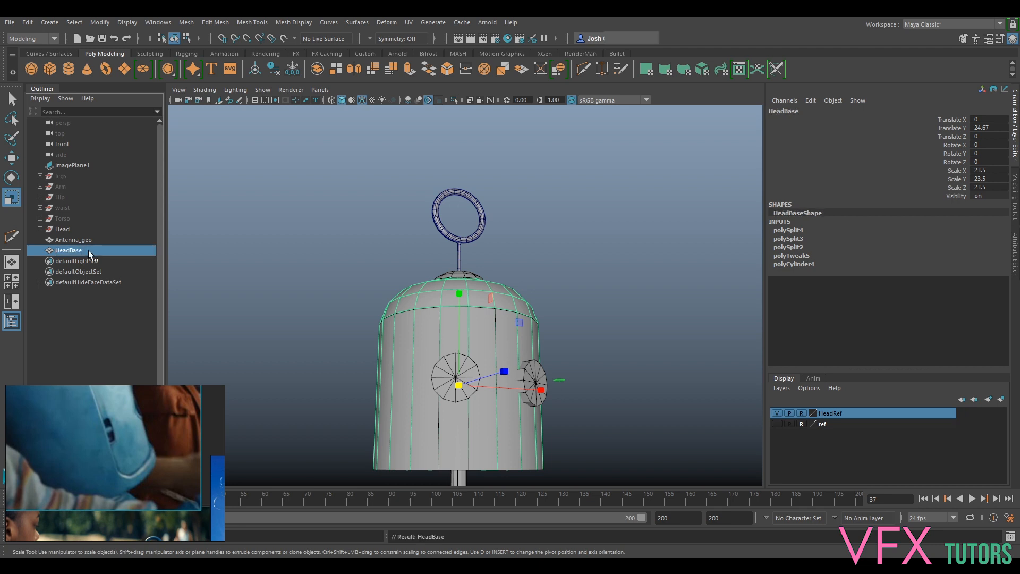
- Duplicate HeadBase, hide the original and select the copy
{"action": "key", "text": "ctrl+d"}
{"action": "left_click", "coordinate": [73, 253]}
{"action": "key", "text": "h"}
{"action": "left_click", "coordinate": [82, 261]}
- Hide the HeadRef display layer so that only the new head shell and the antenna are displayed
{"action": "left_click_drag", "start_coordinate": [655, 261], "coordinate": [572, 360], "text": "alt"}
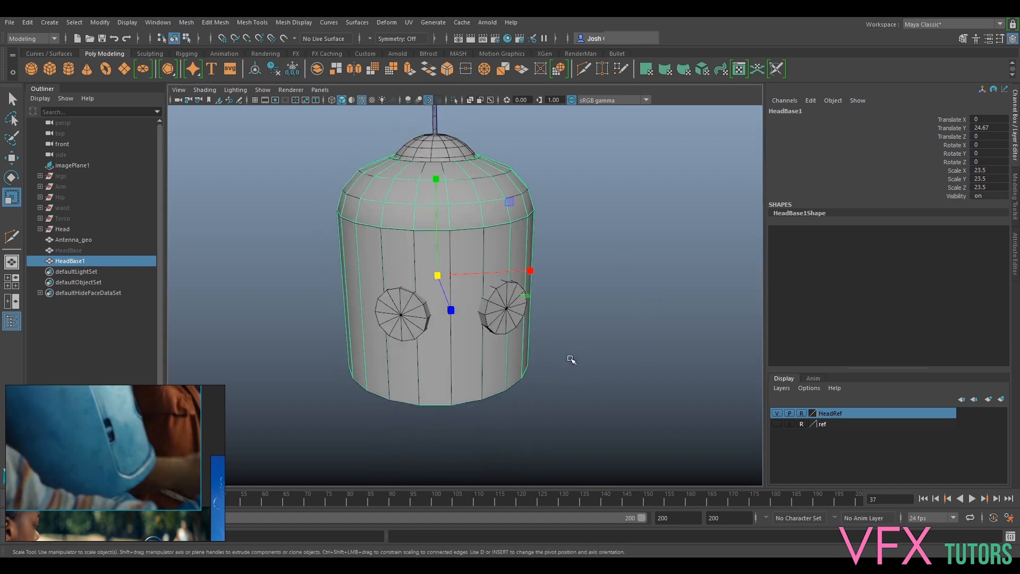
{"action": "left_click_drag", "start_coordinate": [315, 194], "coordinate": [482, 267], "text": "alt"}
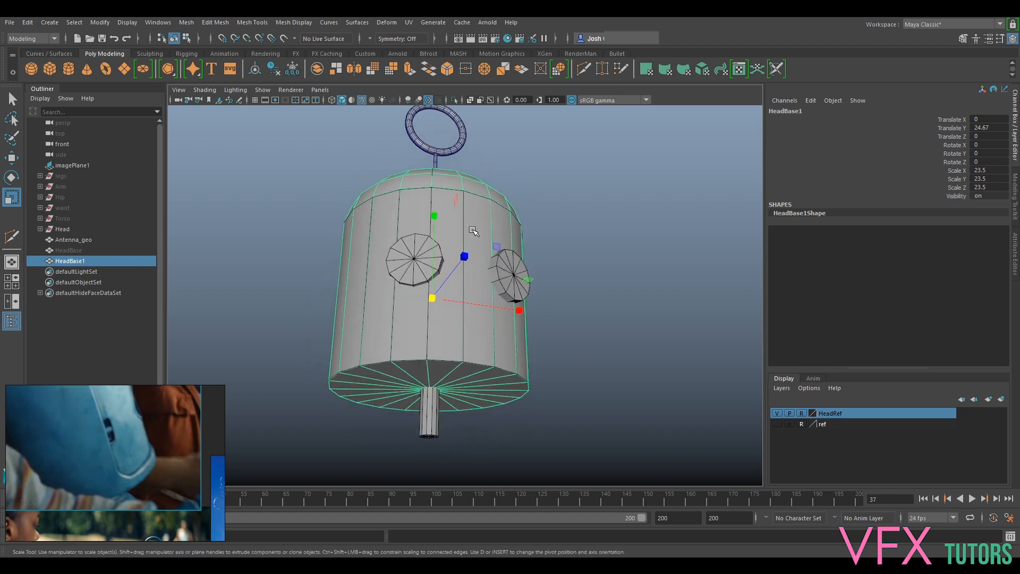
{"action": "left_click_drag", "start_coordinate": [670, 288], "coordinate": [588, 272], "text": "alt"}
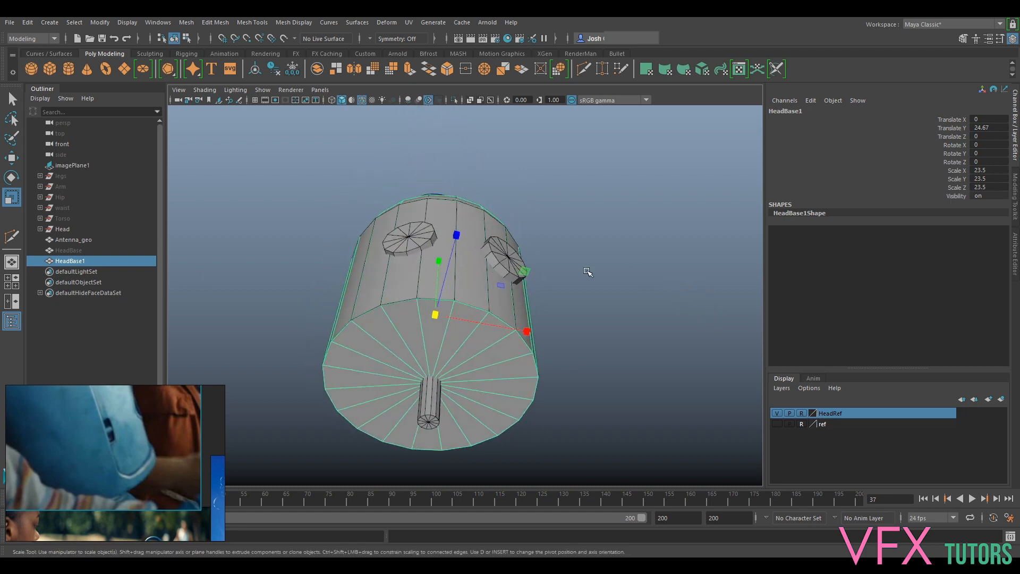
{"action": "scroll", "coordinate": [466, 234], "scroll_direction": "up", "scroll_amount": 2}
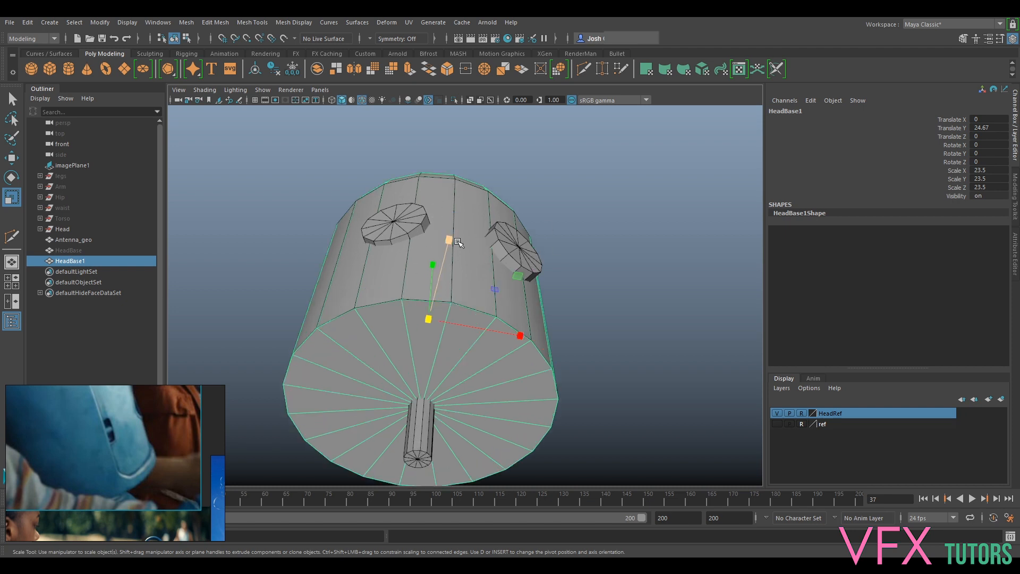
{"action": "left_click_drag", "start_coordinate": [461, 245], "coordinate": [721, 330], "text": "alt"}
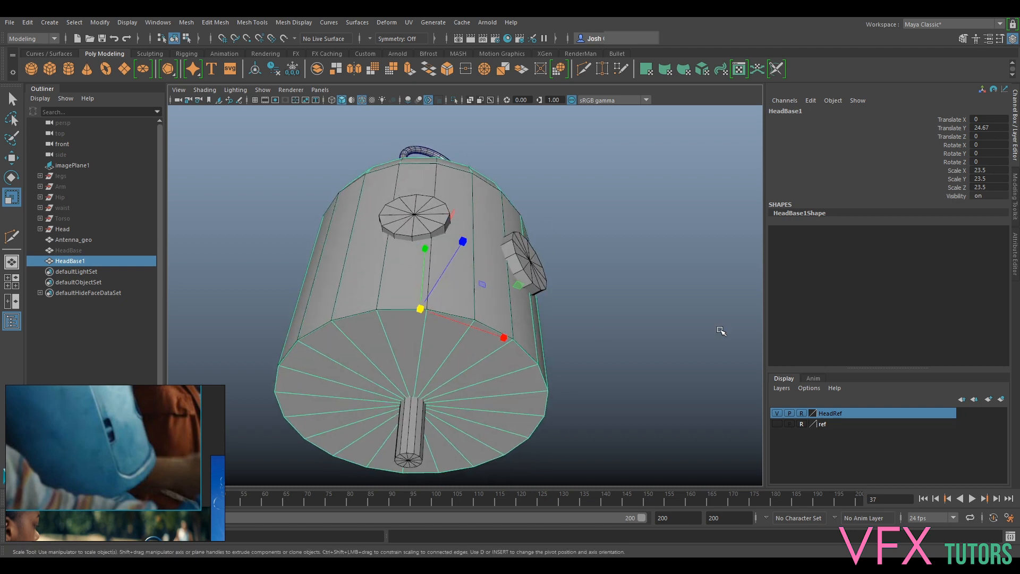
{"action": "left_click", "coordinate": [777, 413]}
- Bevel the bottom edge loop of HeadBase1 with a fraction of about 0.1
{"action": "left_click_drag", "start_coordinate": [482, 199], "coordinate": [381, 167], "text": "alt"}
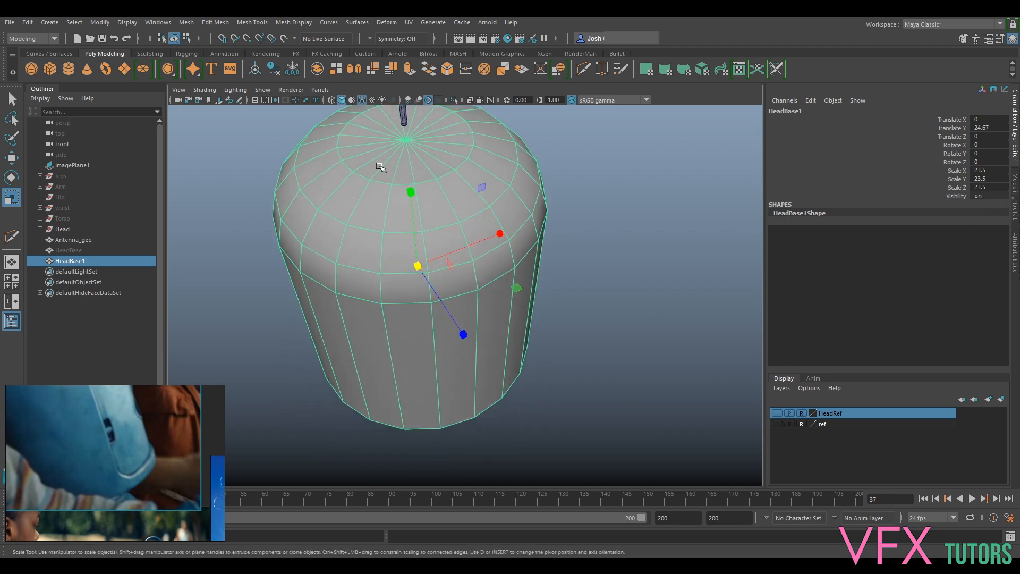
{"action": "left_click", "coordinate": [1016, 207]}
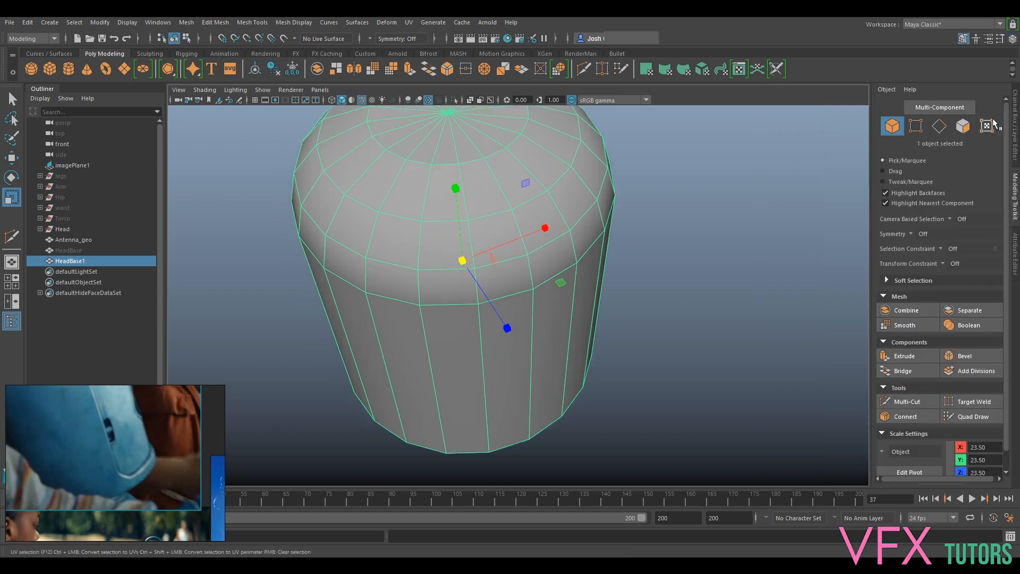
{"action": "left_click", "coordinate": [939, 126]}
{"action": "left_click_drag", "start_coordinate": [532, 239], "coordinate": [589, 233], "text": "alt"}
{"action": "double_click", "coordinate": [485, 418]}
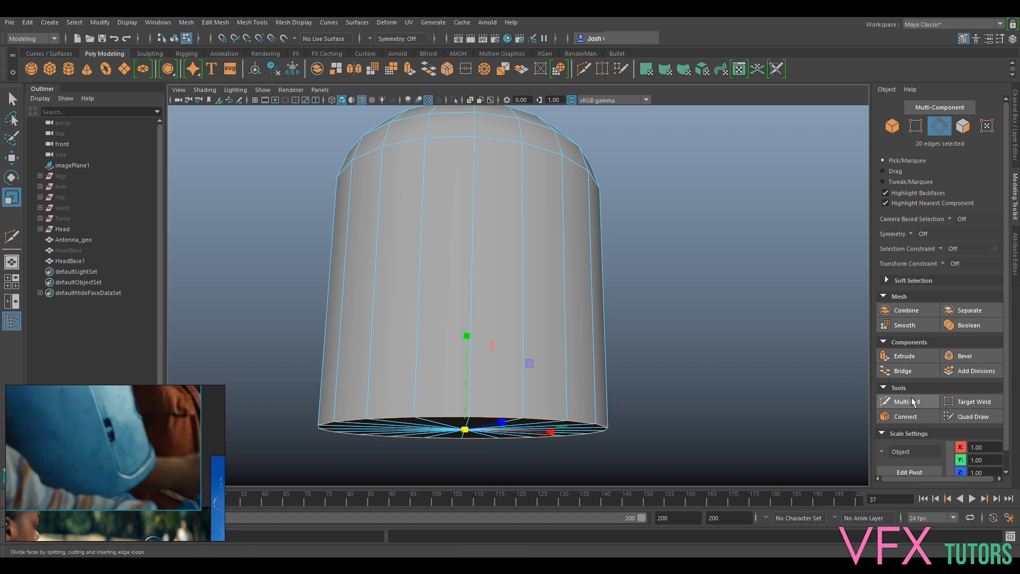
{"action": "left_click", "coordinate": [963, 356]}
{"action": "middle_click_drag", "start_coordinate": [734, 324], "coordinate": [711, 309]}
- Set the bottom bevel to 2 segments and a fraction of 0.005
{"action": "left_click", "coordinate": [746, 317]}
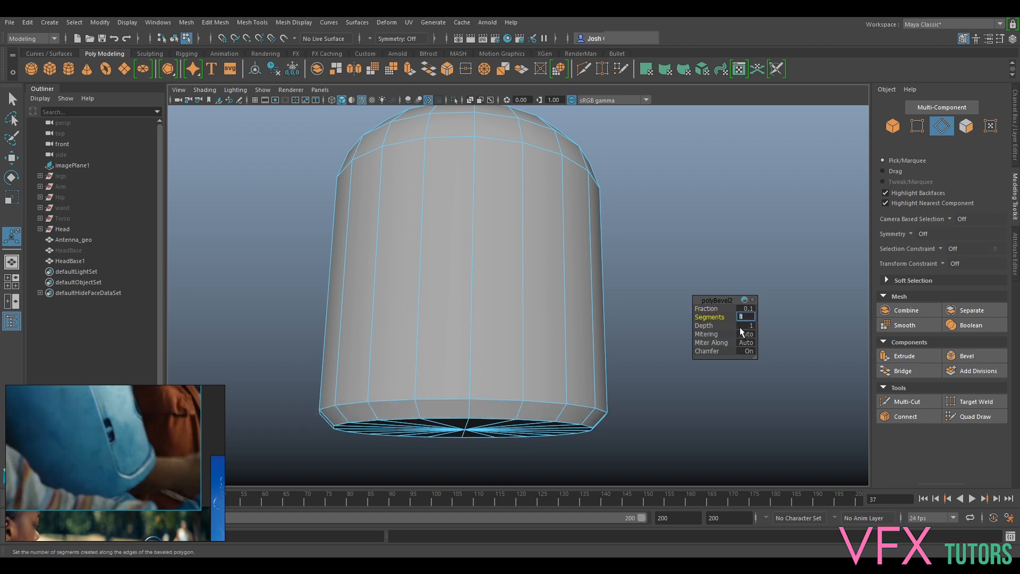
{"action": "type", "text": "2"}
{"action": "key", "text": "Return"}
{"action": "left_click", "coordinate": [745, 308]}
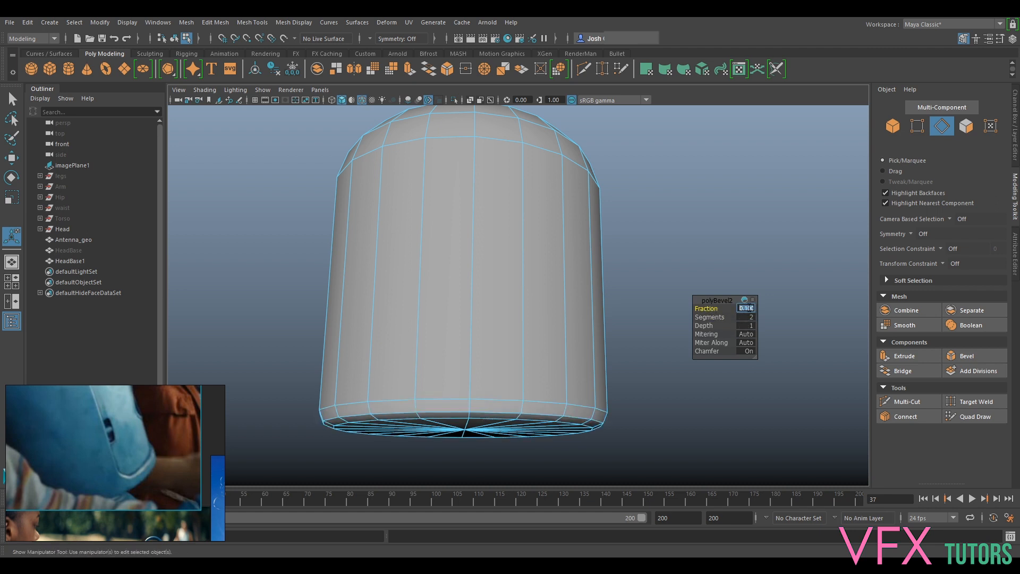
{"action": "type", "text": "0.05"}
{"action": "key", "text": "Return"}
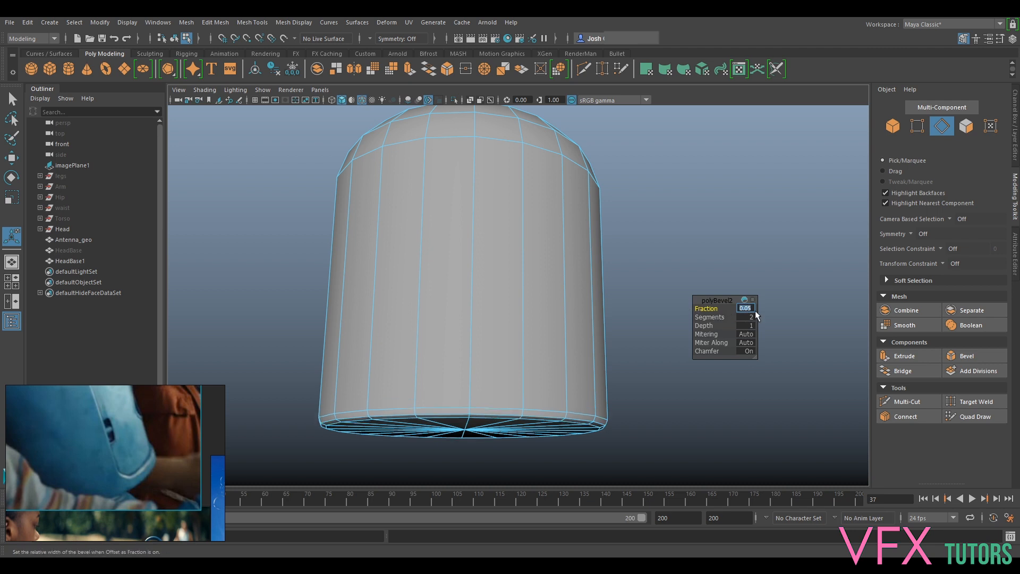
{"action": "key", "text": "Return"}
- Bevel the edge loop where the dome meets the straight body with a fraction of 0.02 and 2 segments
{"action": "left_click_drag", "start_coordinate": [701, 316], "coordinate": [536, 286], "text": "alt"}
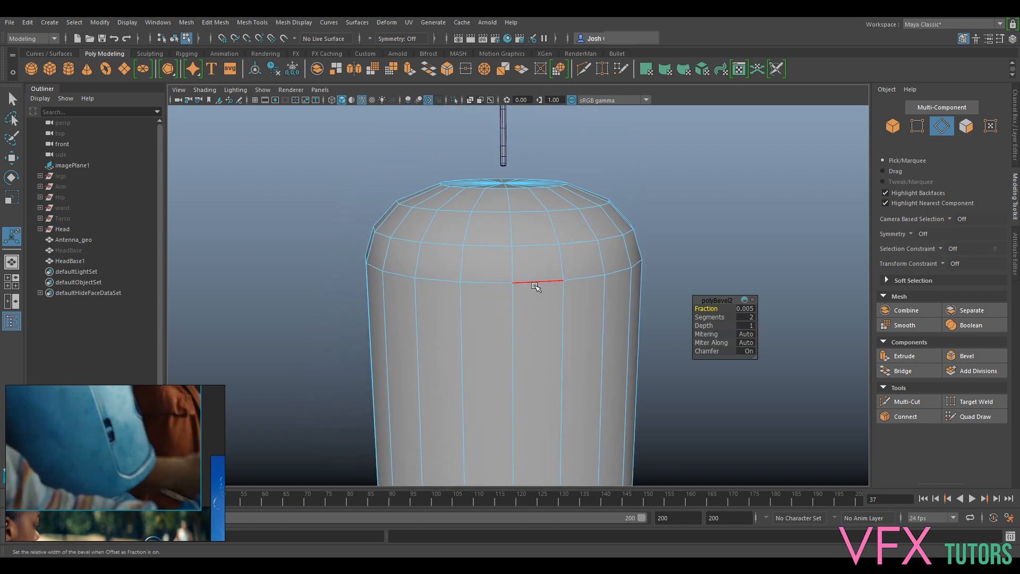
{"action": "double_click", "coordinate": [536, 285]}
{"action": "left_click", "coordinate": [967, 355]}
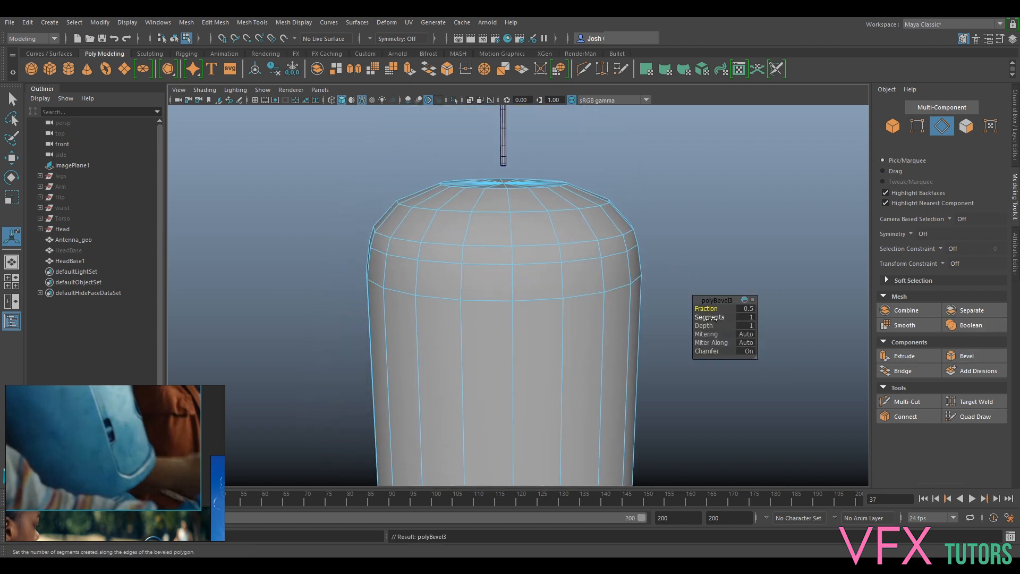
{"action": "left_click", "coordinate": [745, 308]}
{"action": "type", "text": "0.02"}
{"action": "key", "text": "Return"}
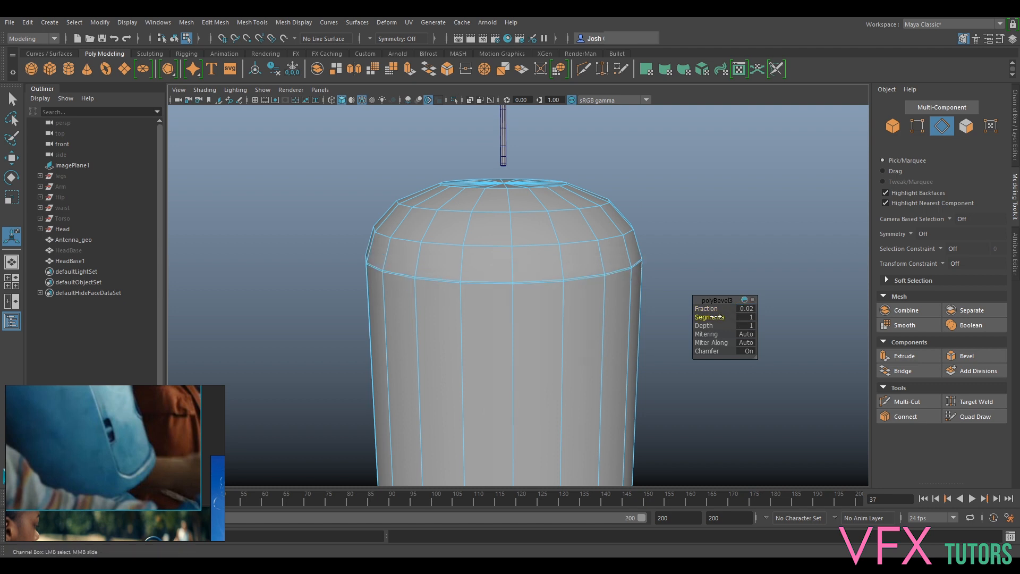
{"action": "middle_click_drag", "start_coordinate": [565, 207], "coordinate": [600, 276], "text": "alt"}
- Bevel the edge loop around the dome's flat top cap with a fraction of 0.02 and 2 segments
{"action": "scroll", "coordinate": [582, 271], "scroll_direction": "up", "scroll_amount": 3}
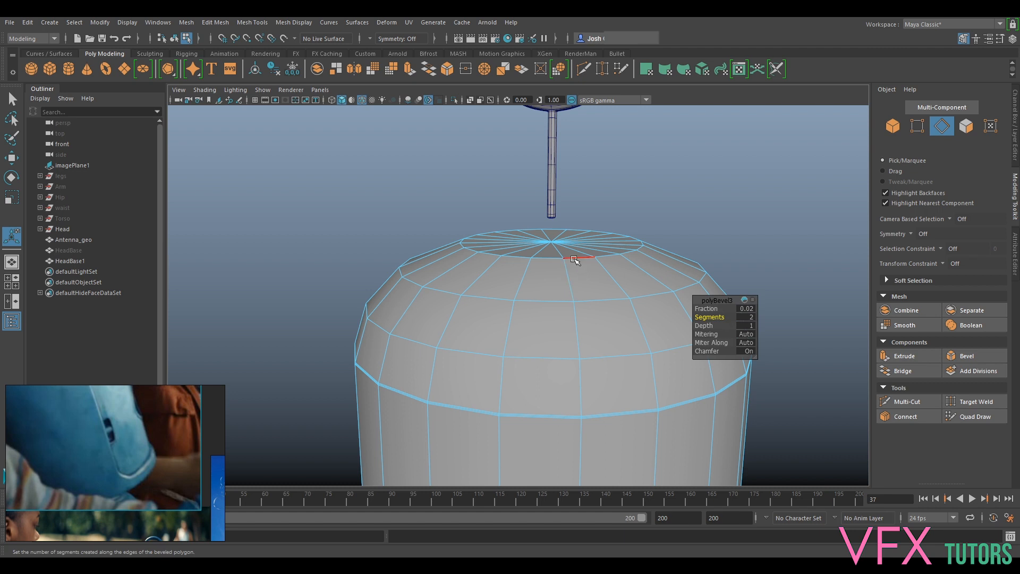
{"action": "left_click", "coordinate": [576, 255]}
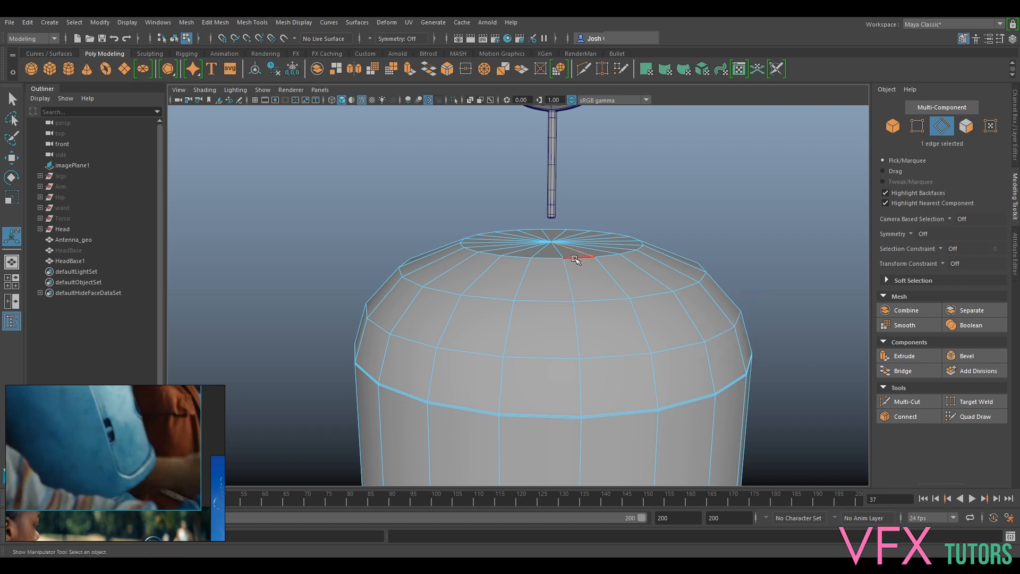
{"action": "left_click", "coordinate": [966, 356]}
{"action": "left_click", "coordinate": [748, 309]}
{"action": "type", "text": "0.02"}
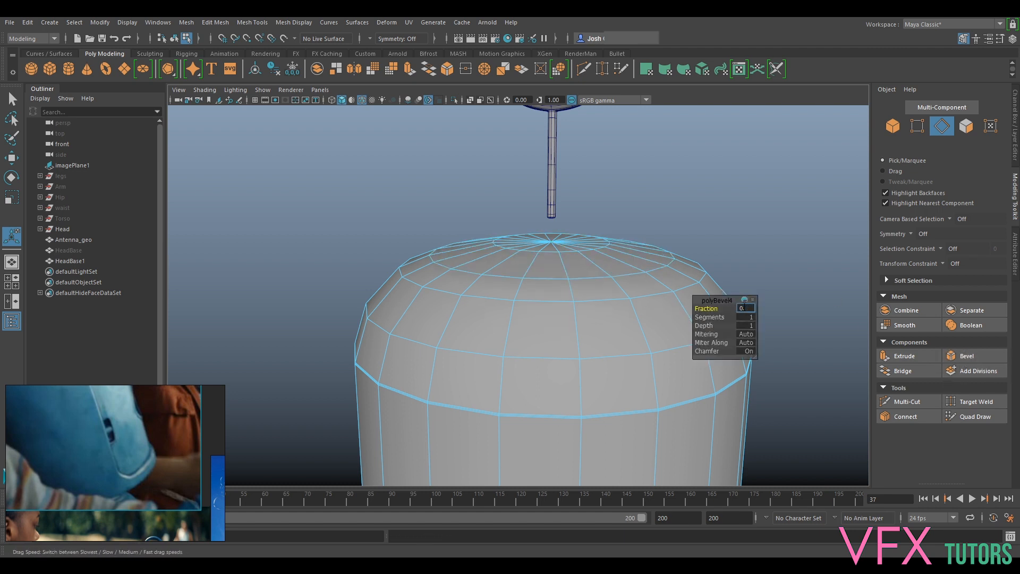
{"action": "key", "text": "Return"}
{"action": "left_click", "coordinate": [747, 317]}
{"action": "right_click_drag", "start_coordinate": [617, 288], "coordinate": [656, 244]}
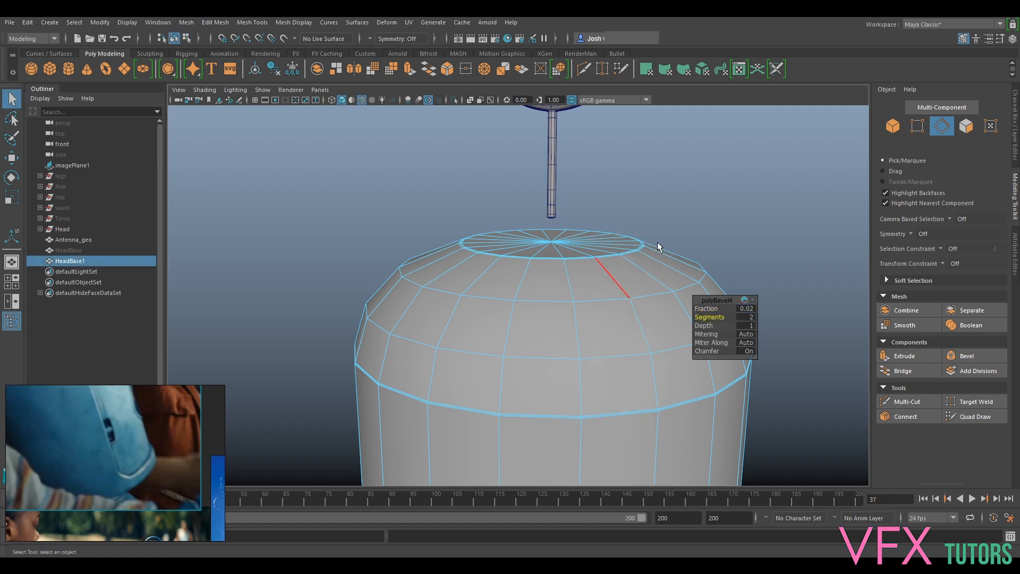
- Preview the head shell in smoothed display and compare its shape with the reference picture
{"action": "key", "text": "3"}
{"action": "left_click", "coordinate": [731, 223]}
{"action": "scroll", "coordinate": [732, 229], "scroll_direction": "down", "scroll_amount": 5}
{"action": "left_click_drag", "start_coordinate": [722, 319], "coordinate": [791, 332], "text": "alt"}
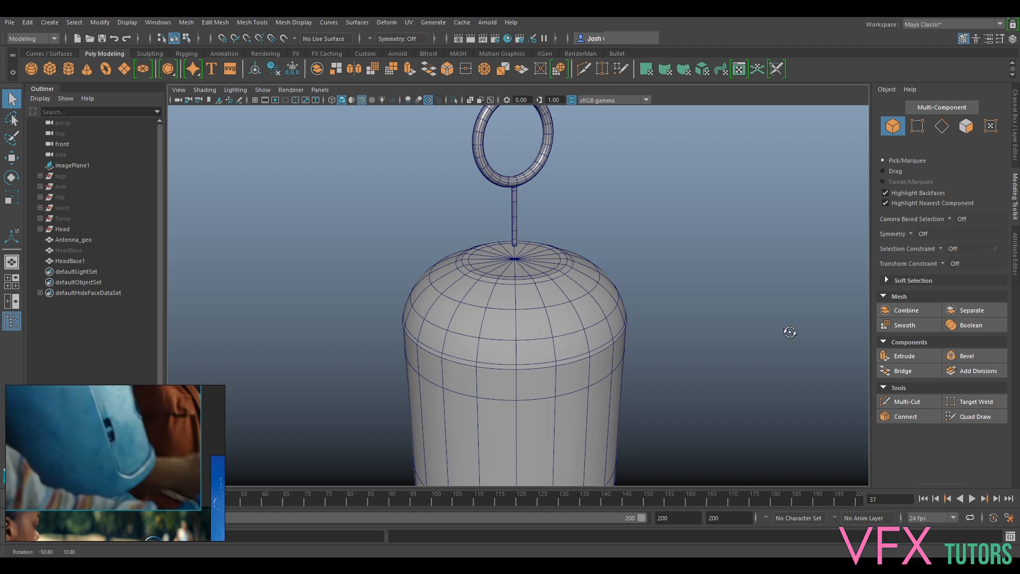
{"action": "left_click", "coordinate": [217, 90]}
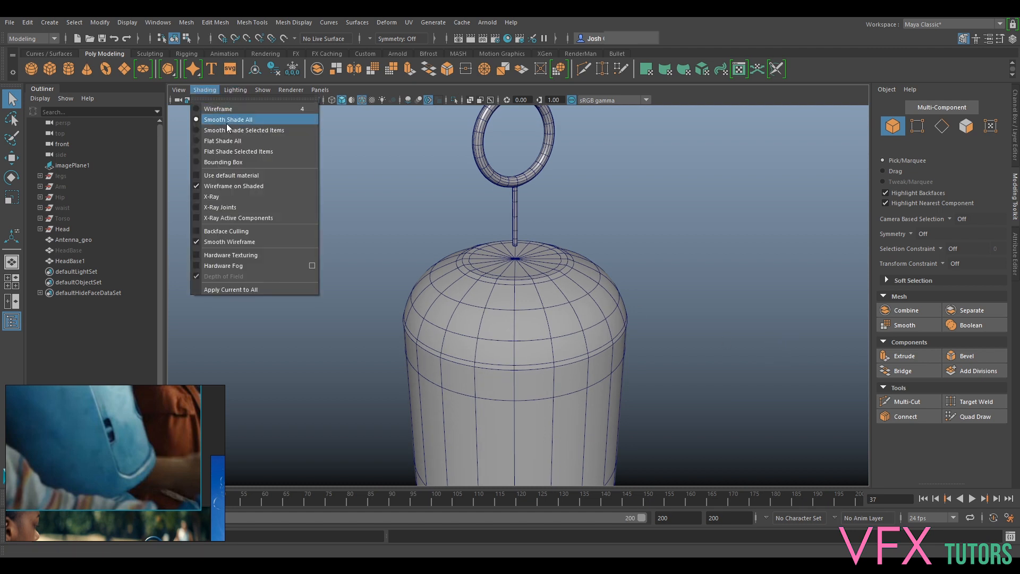
{"action": "left_click", "coordinate": [132, 369]}
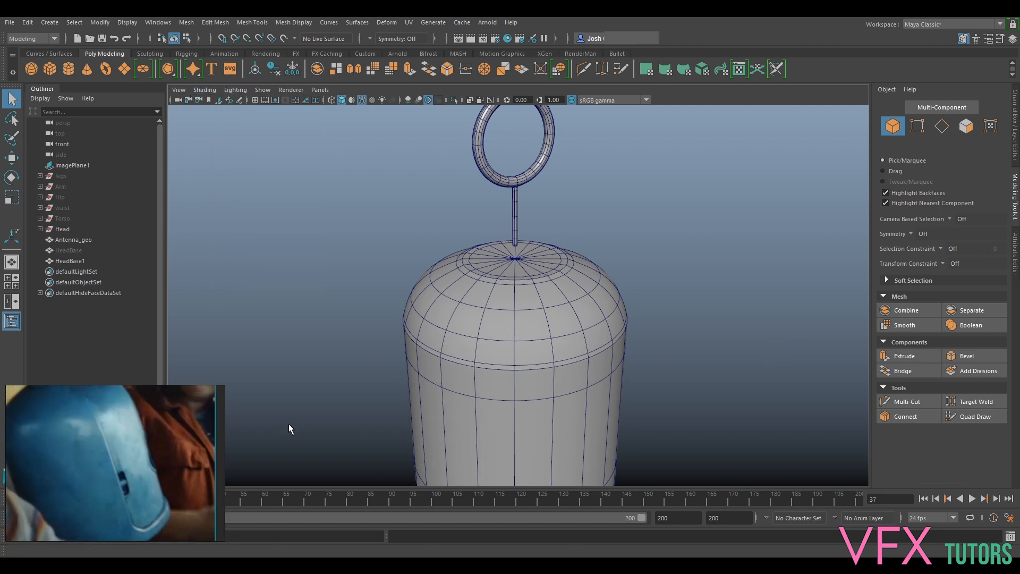
{"action": "left_click_drag", "start_coordinate": [541, 361], "coordinate": [544, 334], "text": "alt"}
- Undo the bevels on the dome's shoulder and top cap loops and return the shell to unsmoothed display
{"action": "left_click", "coordinate": [531, 317]}
{"action": "key", "text": "ctrl+z"}
{"action": "left_click", "coordinate": [552, 327]}
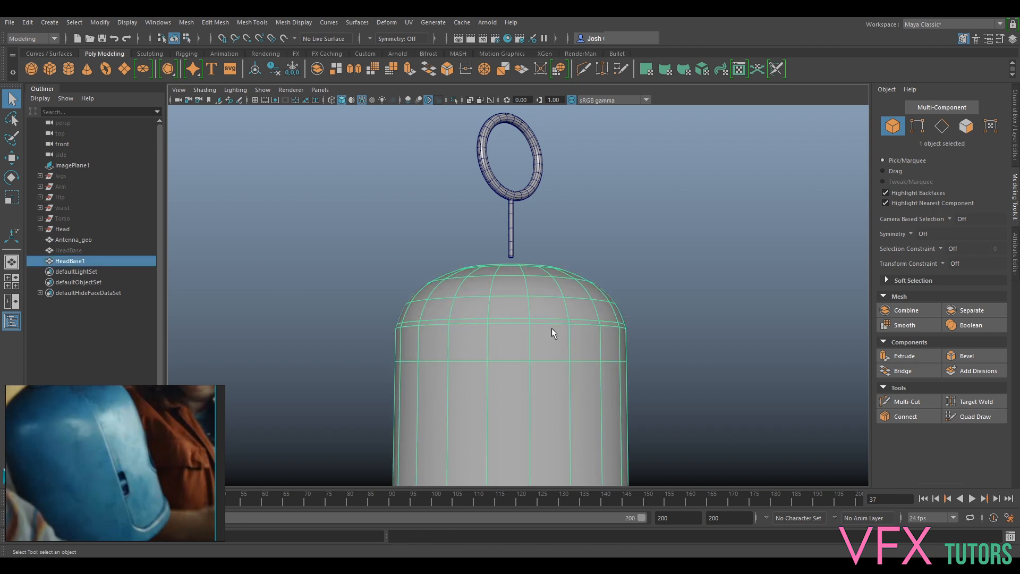
{"action": "right_click_drag", "start_coordinate": [543, 324], "coordinate": [562, 356], "text": "alt"}
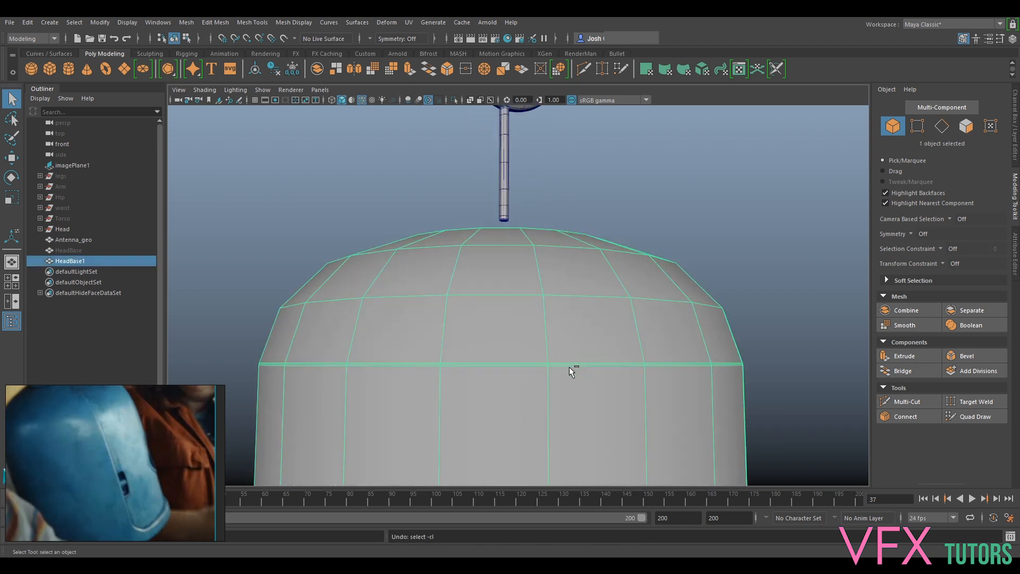
{"action": "key", "text": "F10"}
{"action": "double_click", "coordinate": [682, 366]}
{"action": "right_click_drag", "start_coordinate": [684, 368], "coordinate": [562, 349], "text": "alt"}
{"action": "key", "text": "3"}
{"action": "right_click_drag", "start_coordinate": [548, 261], "coordinate": [591, 255]}
{"action": "key", "text": "ctrl+z"}
{"action": "key", "text": "1"}
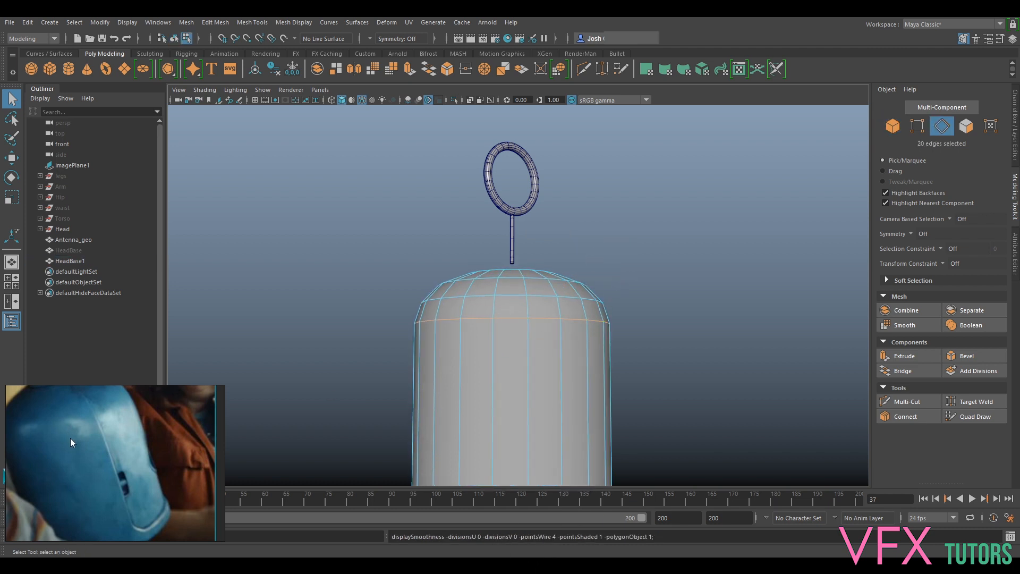
{"action": "scroll", "coordinate": [481, 332], "scroll_direction": "up", "scroll_amount": 3}
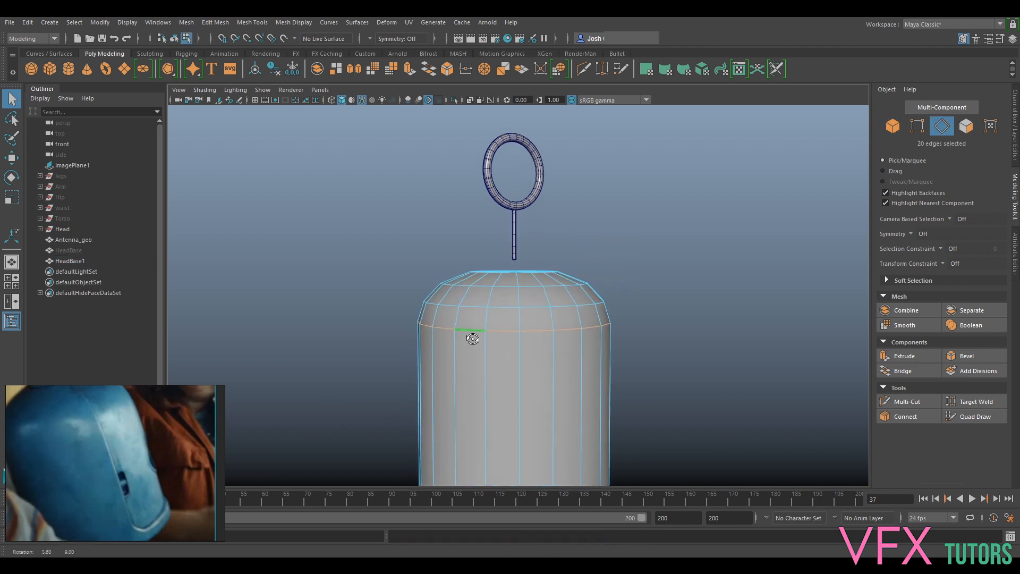
{"action": "middle_click_drag", "start_coordinate": [482, 334], "coordinate": [521, 321], "text": "alt"}
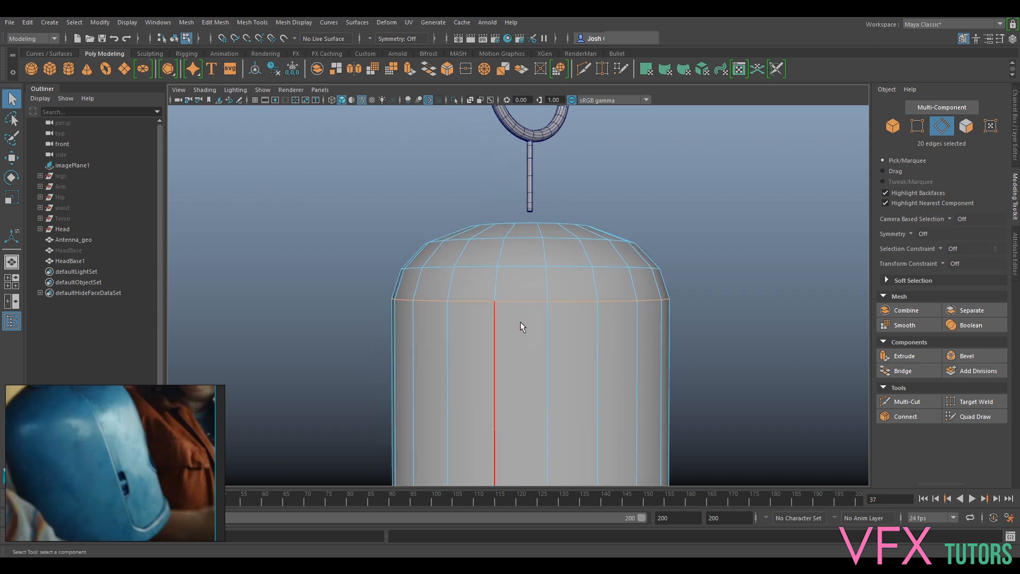
{"action": "left_click", "coordinate": [908, 402]}
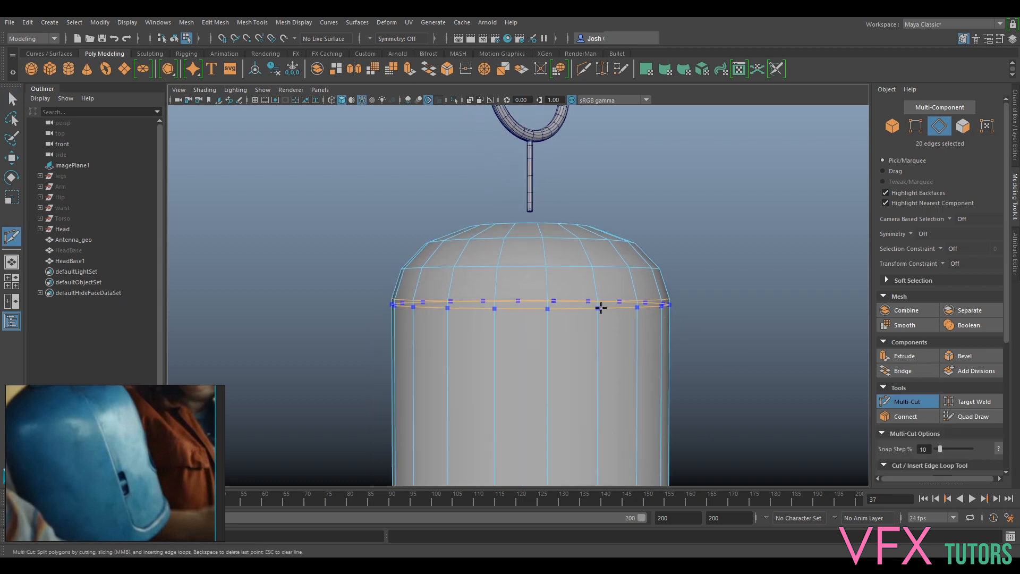
{"action": "key", "text": "q"}
- Try a shoulder loop bevel with fraction 0.5, comparing 2 and 3 segments, and preview the 2-segment version smoothed
{"action": "left_click", "coordinate": [966, 356]}
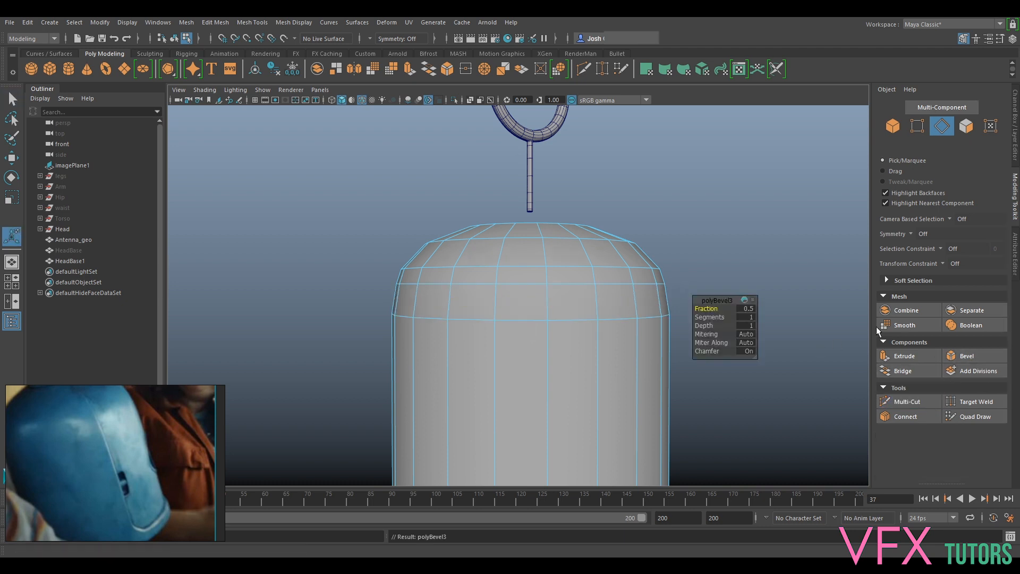
{"action": "left_click", "coordinate": [745, 317]}
{"action": "type", "text": "2"}
{"action": "key", "text": "Return"}
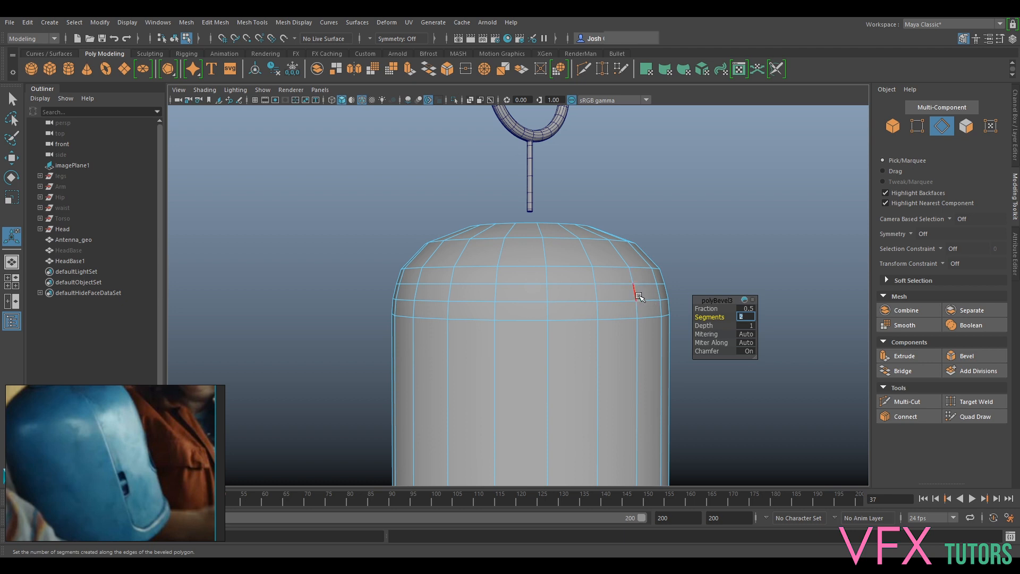
{"action": "type", "text": "3"}
{"action": "key", "text": "Return"}
{"action": "type", "text": "2"}
{"action": "key", "text": "Return"}
{"action": "key", "text": "3"}
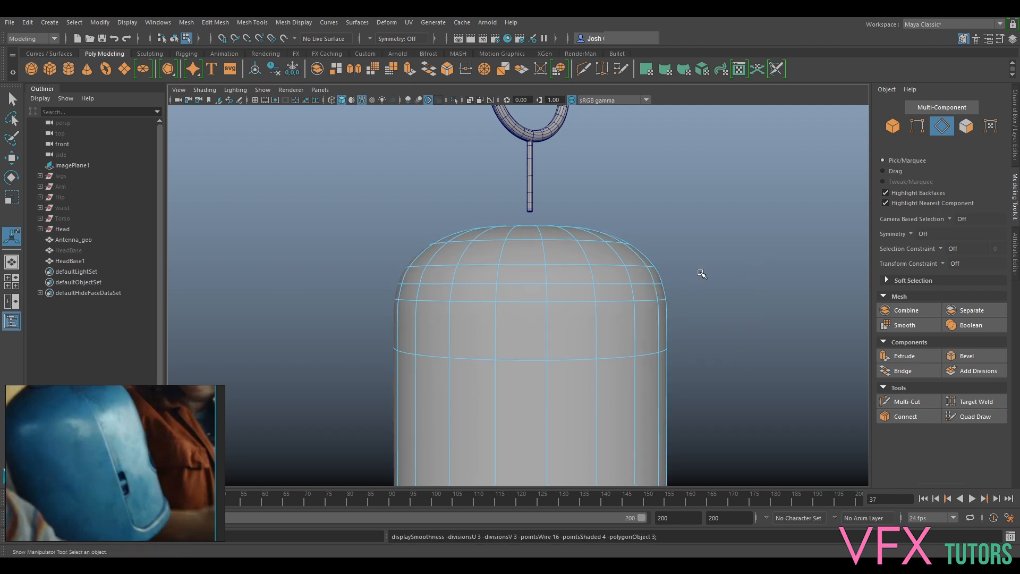
{"action": "mouse_move", "coordinate": [699, 272]}
{"action": "left_mouse_down", "text": "alt"}
{"action": "mouse_move", "coordinate": [716, 258]}
{"action": "mouse_move", "coordinate": [718, 273]}
{"action": "left_mouse_up", "text": "alt"}
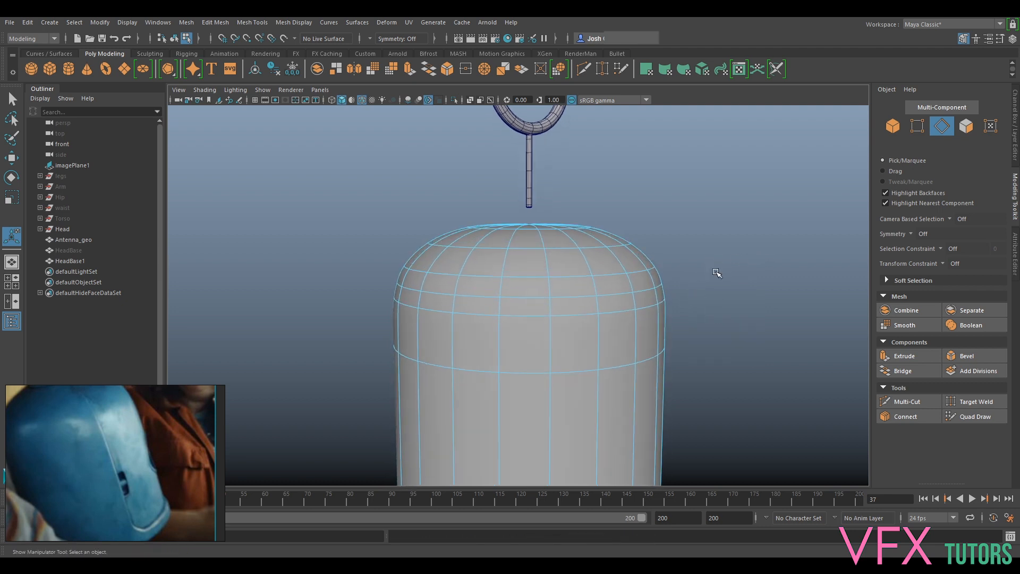
- Return to unsmoothed display and undo the wide bevel on the shoulder loop
{"action": "key", "text": "1"}
{"action": "key", "text": "ctrl+z"}
{"action": "key", "text": "ctrl+z"}
{"action": "key", "text": "ctrl+z"}
{"action": "key", "text": "ctrl+z"}
{"action": "key", "text": "ctrl+z"}
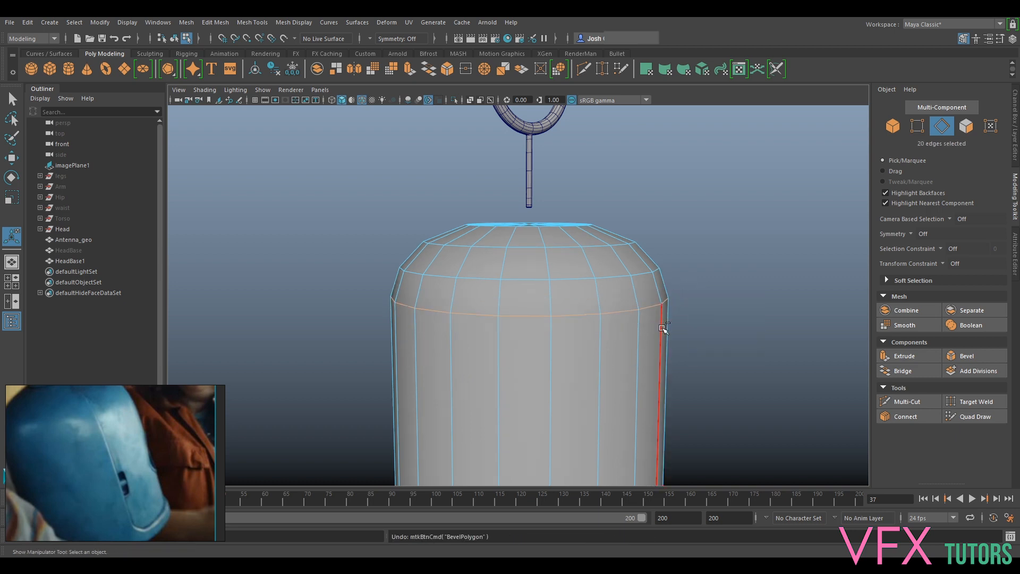
- Insert a supporting edge loop just below the shoulder loop of HeadBase1 and preview the shell in smoothed display
{"action": "left_click", "coordinate": [904, 402]}
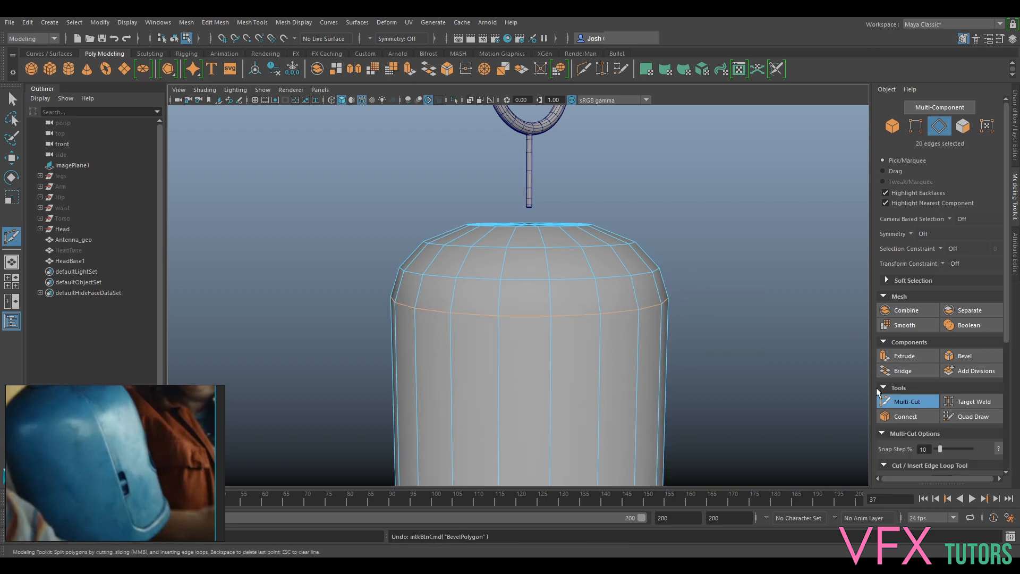
{"action": "left_click", "coordinate": [642, 318], "text": "ctrl"}
{"action": "key", "text": "q"}
{"action": "key", "text": "3"}
{"action": "right_click_drag", "start_coordinate": [574, 302], "coordinate": [626, 244]}
{"action": "scroll", "coordinate": [685, 290], "scroll_direction": "down", "scroll_amount": 3}
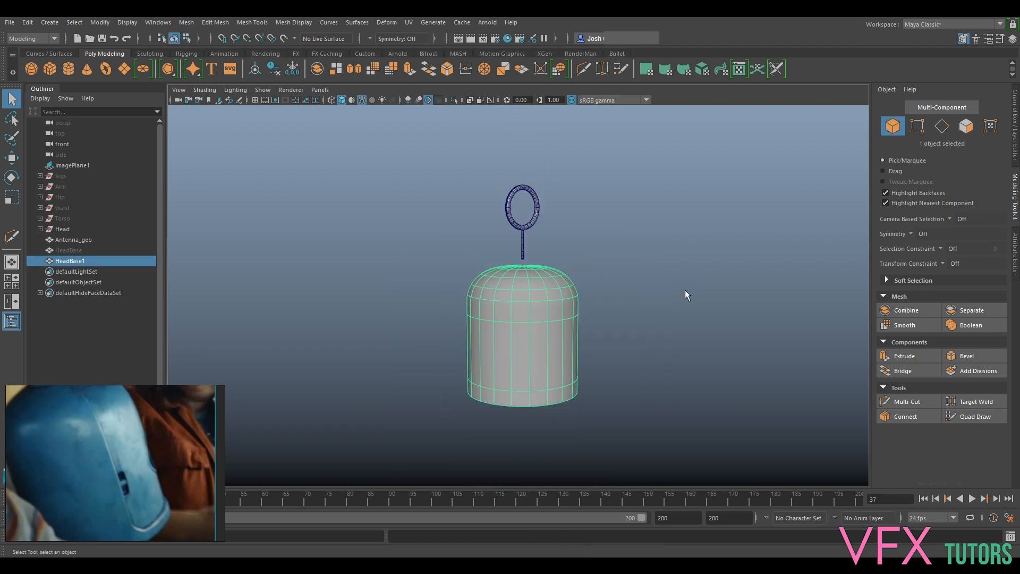
{"action": "left_click", "coordinate": [700, 291]}
{"action": "scroll", "coordinate": [659, 281], "scroll_direction": "up", "scroll_amount": 4}
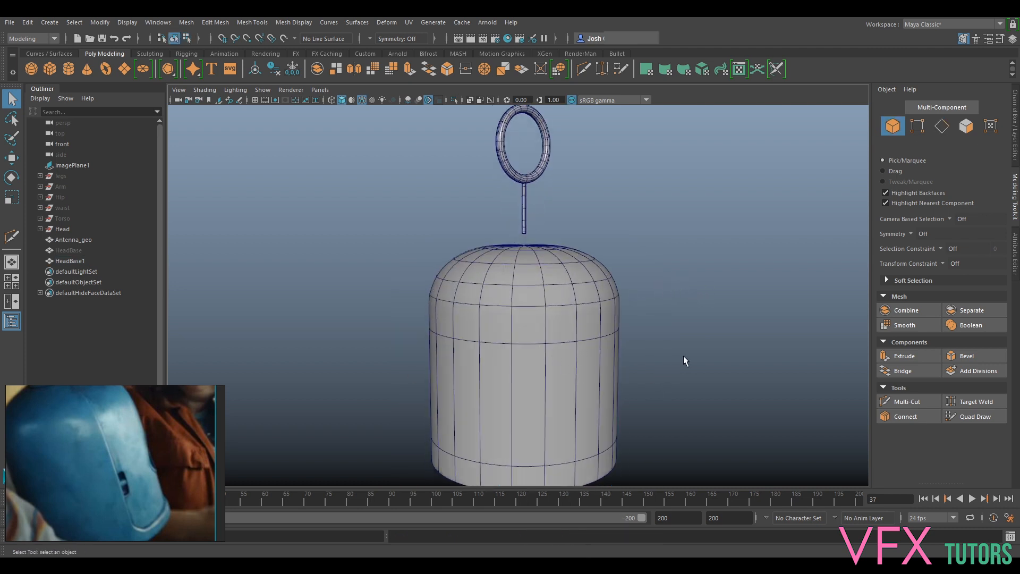
{"action": "left_click", "coordinate": [578, 339]}
{"action": "middle_click_drag", "start_coordinate": [710, 378], "coordinate": [709, 299], "text": "alt"}
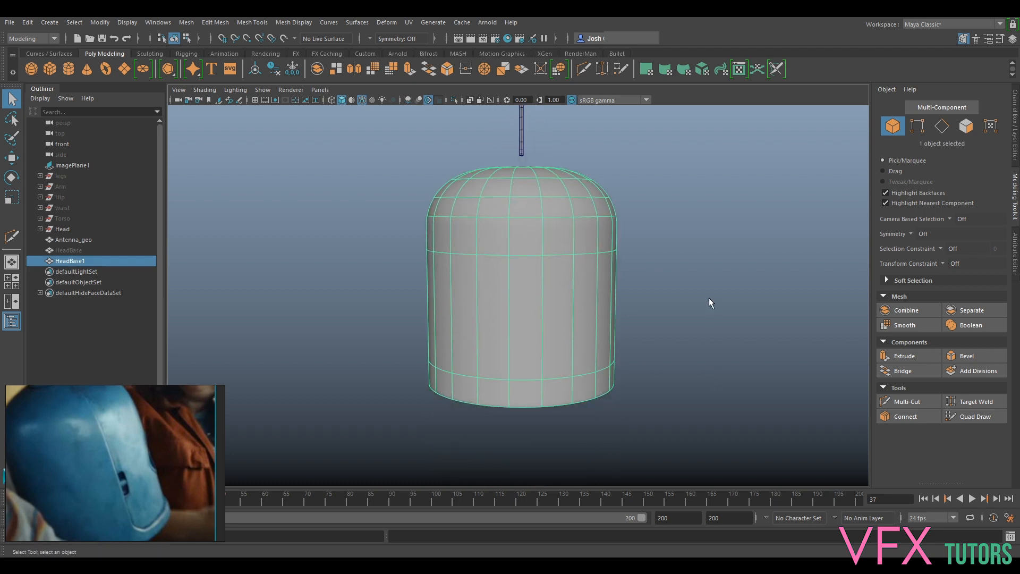
- Return HeadBase1 to unsmoothed display, apply Smooth with 2 divisions and check the resulting topology on its underside
{"action": "key", "text": "1"}
{"action": "left_click", "coordinate": [187, 22]}
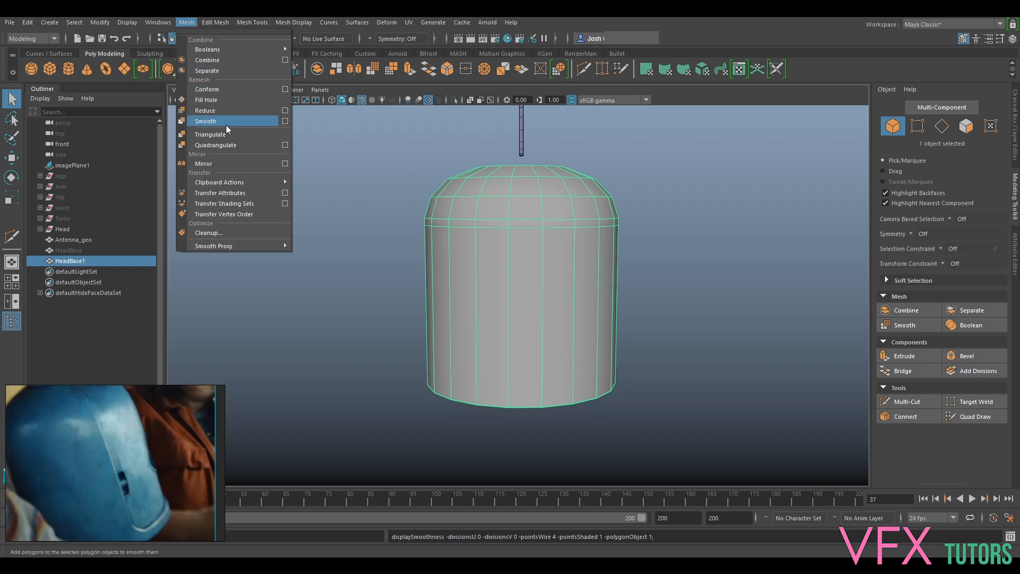
{"action": "left_click", "coordinate": [222, 123]}
{"action": "left_click", "coordinate": [760, 309]}
{"action": "key", "text": "Return"}
{"action": "left_click", "coordinate": [694, 240]}
{"action": "left_click_drag", "start_coordinate": [690, 242], "coordinate": [735, 204], "text": "alt"}
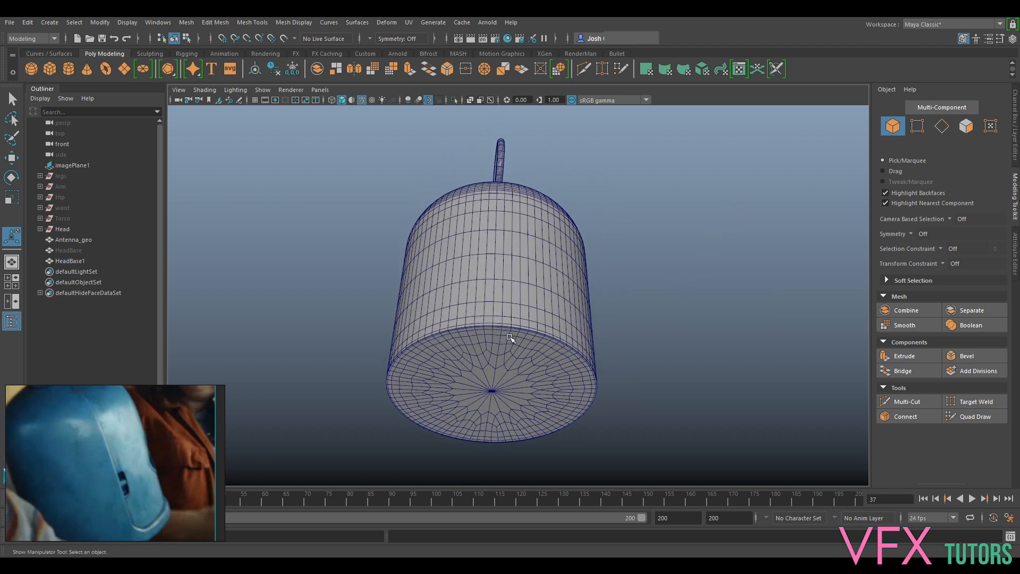
{"action": "left_click", "coordinate": [523, 341]}
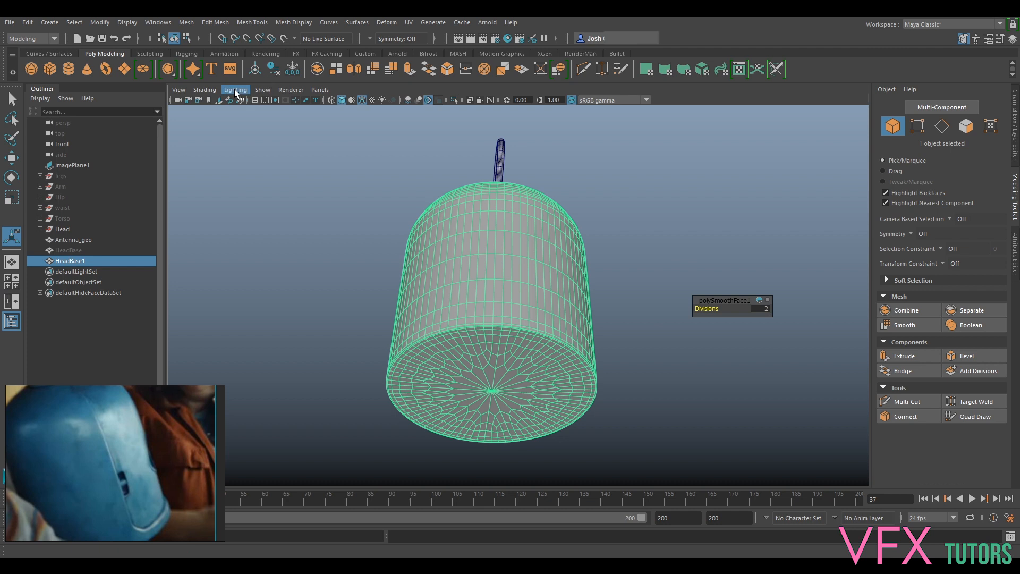
{"action": "left_click", "coordinate": [239, 247]}
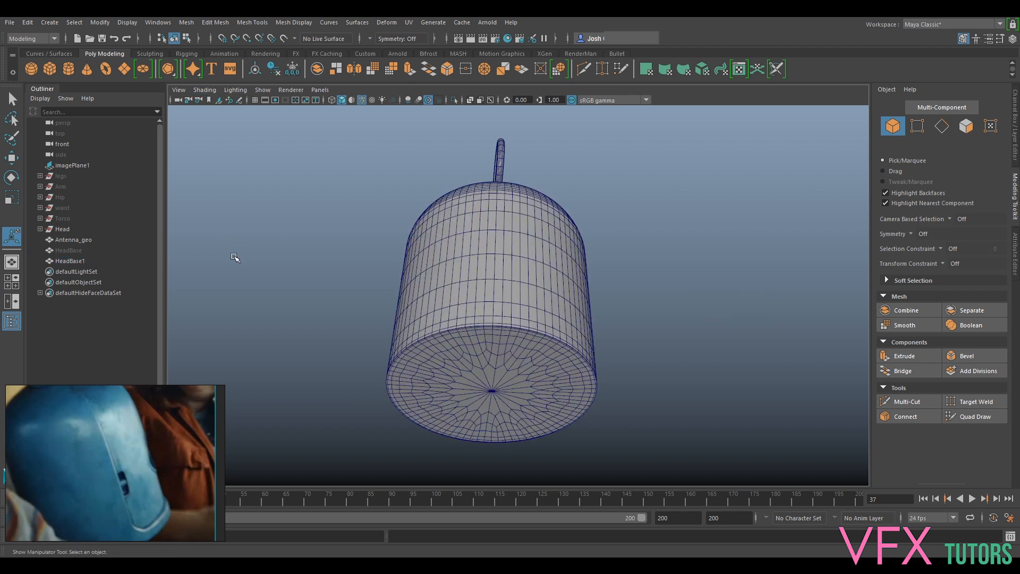
- Show the original HeadBase together with the smoothed HeadBase1 and compare their surfaces from several angles
{"action": "left_click_drag", "start_coordinate": [250, 229], "coordinate": [273, 279], "text": "alt"}
{"action": "left_click", "coordinate": [88, 250]}
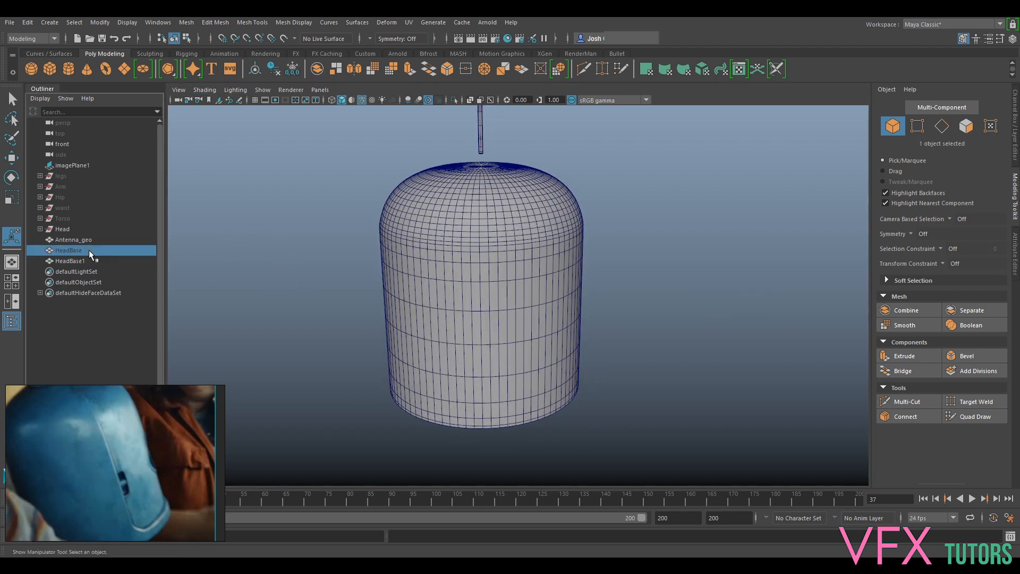
{"action": "left_click_drag", "start_coordinate": [500, 242], "coordinate": [602, 297], "text": "alt"}
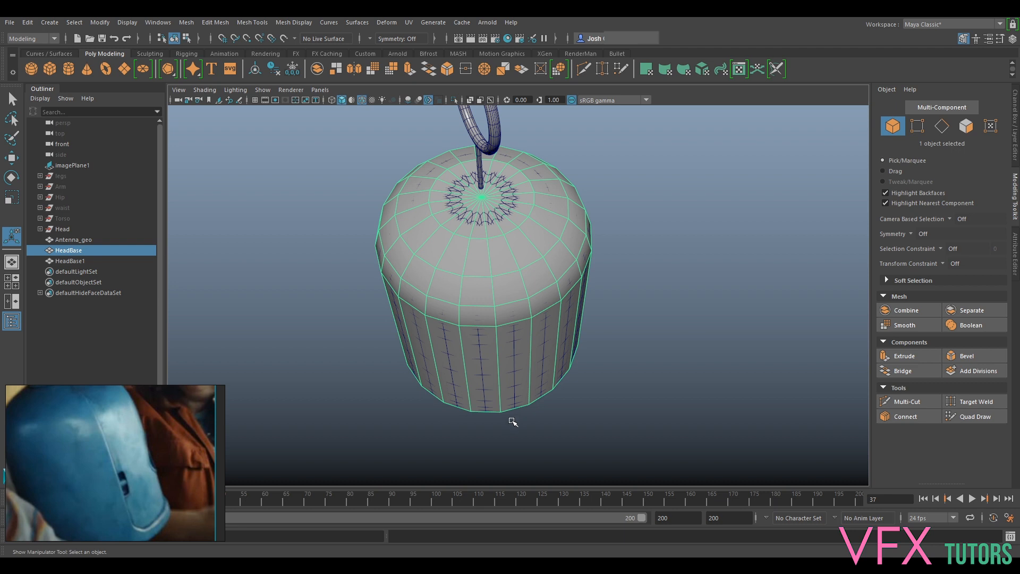
{"action": "left_click_drag", "start_coordinate": [602, 394], "coordinate": [620, 373], "text": "alt"}
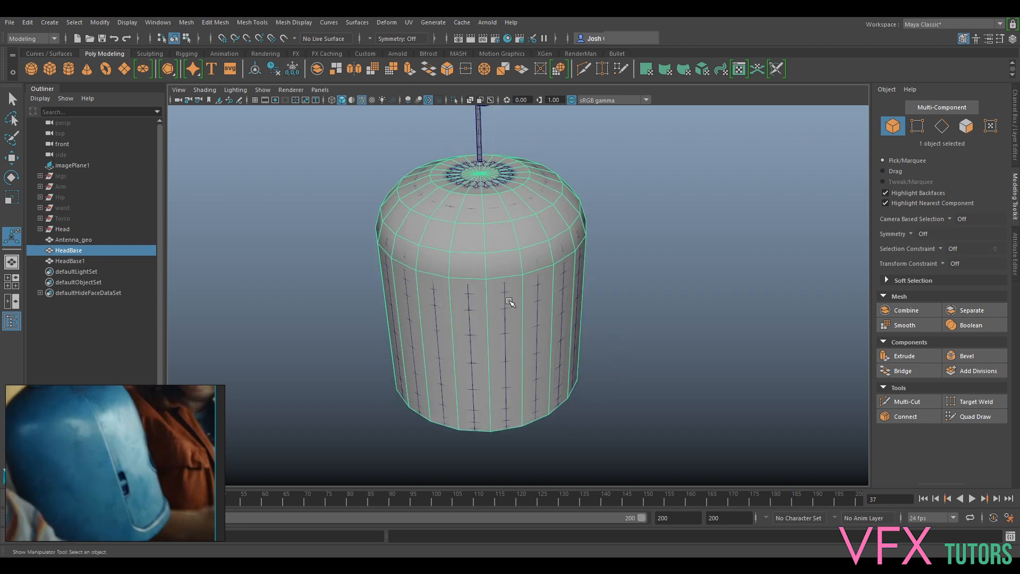
{"action": "left_click_drag", "start_coordinate": [443, 282], "coordinate": [508, 270], "text": "alt"}
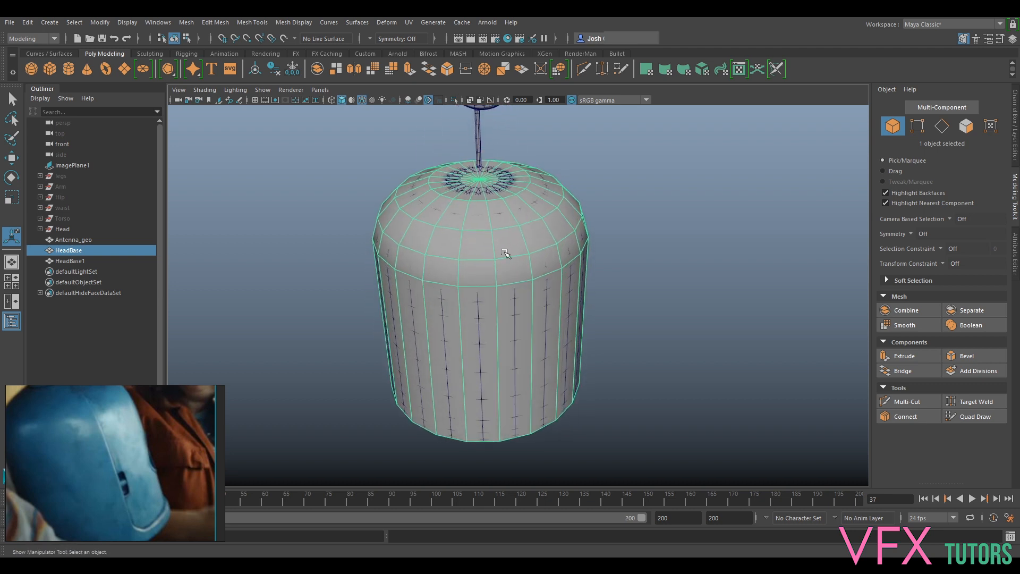
- Hide the smoothed HeadBase1 and select the low-poly HeadBase in object mode
{"action": "left_click", "coordinate": [69, 261]}
{"action": "left_click_drag", "start_coordinate": [502, 260], "coordinate": [626, 246], "text": "alt"}
{"action": "left_click", "coordinate": [558, 234]}
{"action": "right_click_drag", "start_coordinate": [558, 234], "coordinate": [558, 263]}
{"action": "left_click", "coordinate": [560, 253]}
{"action": "left_click", "coordinate": [542, 218]}
{"action": "right_click", "coordinate": [560, 227]}
{"action": "left_click", "coordinate": [632, 211]}
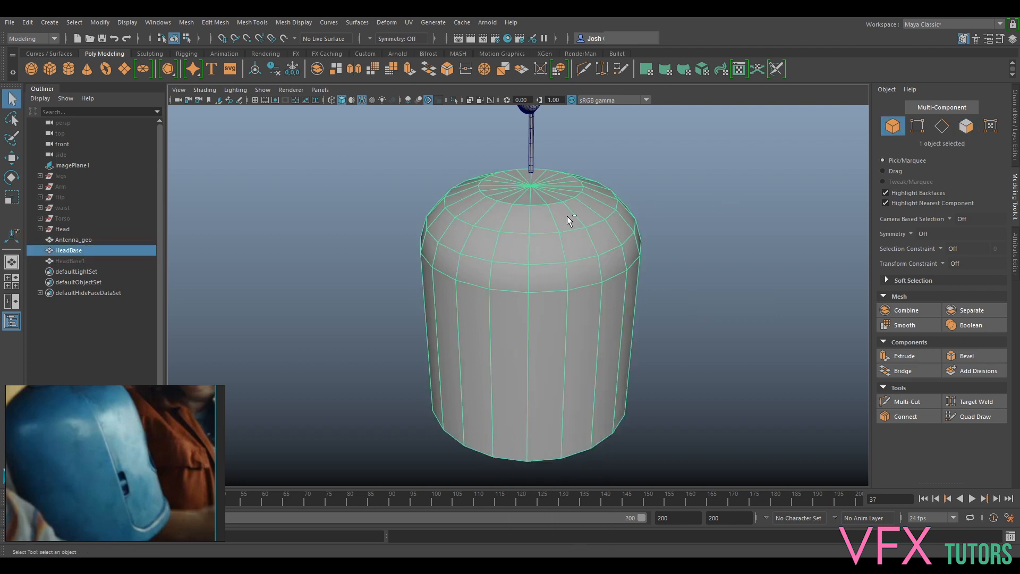
- Duplicate HeadBase, hide the original and select a vertical strip of three faces on the copy's dome
{"action": "key", "text": "ctrl+d"}
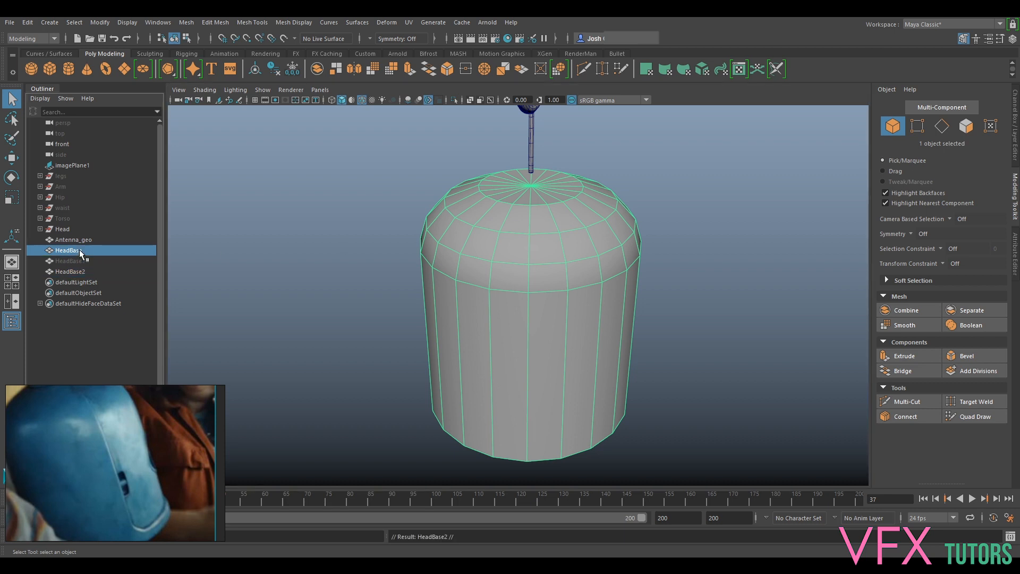
{"action": "right_click_drag", "start_coordinate": [547, 263], "coordinate": [556, 254]}
{"action": "left_click", "coordinate": [546, 222]}
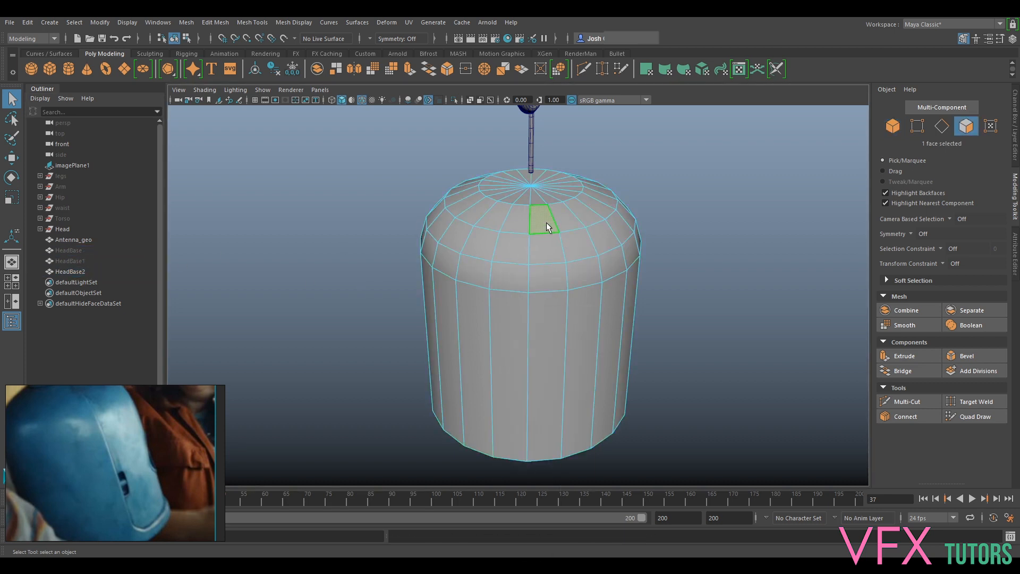
{"action": "double_click", "coordinate": [549, 287], "text": "shift"}
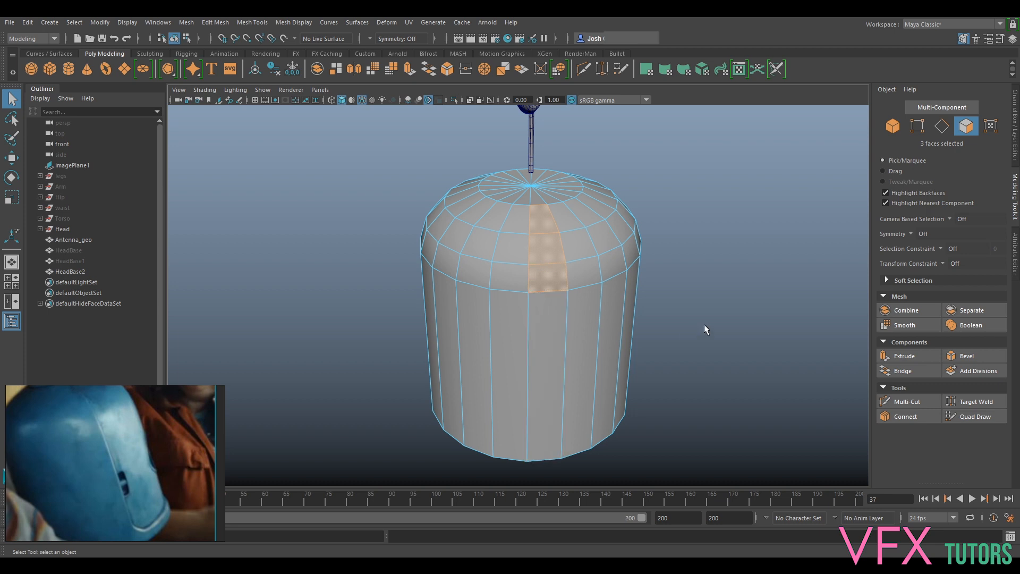
- Show the ref layer in the front orthographic view and display the head shell in wireframe over the reference image
{"action": "left_click", "coordinate": [320, 89]}
{"action": "mouse_move", "coordinate": [356, 114]}
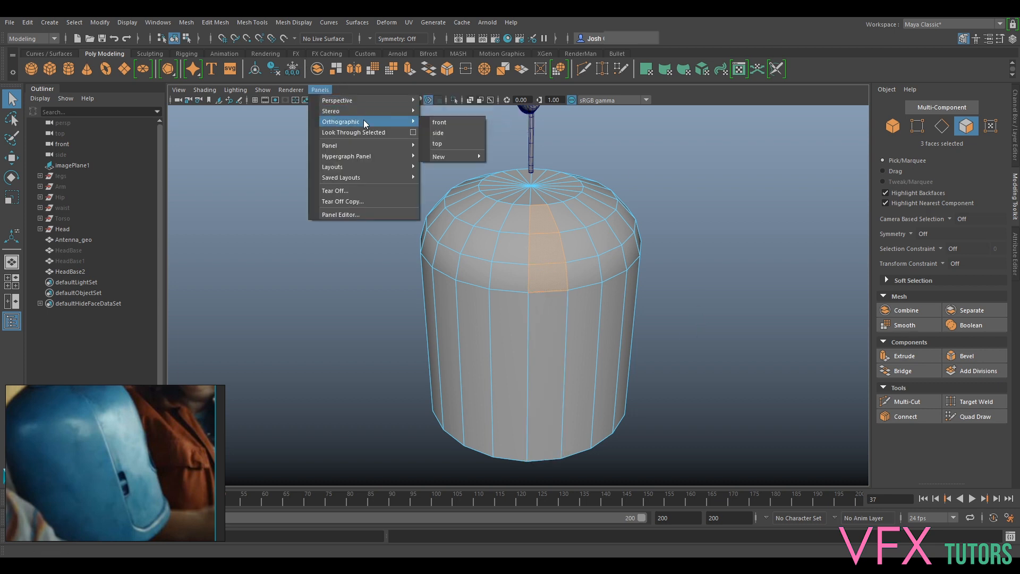
{"action": "left_click", "coordinate": [446, 123]}
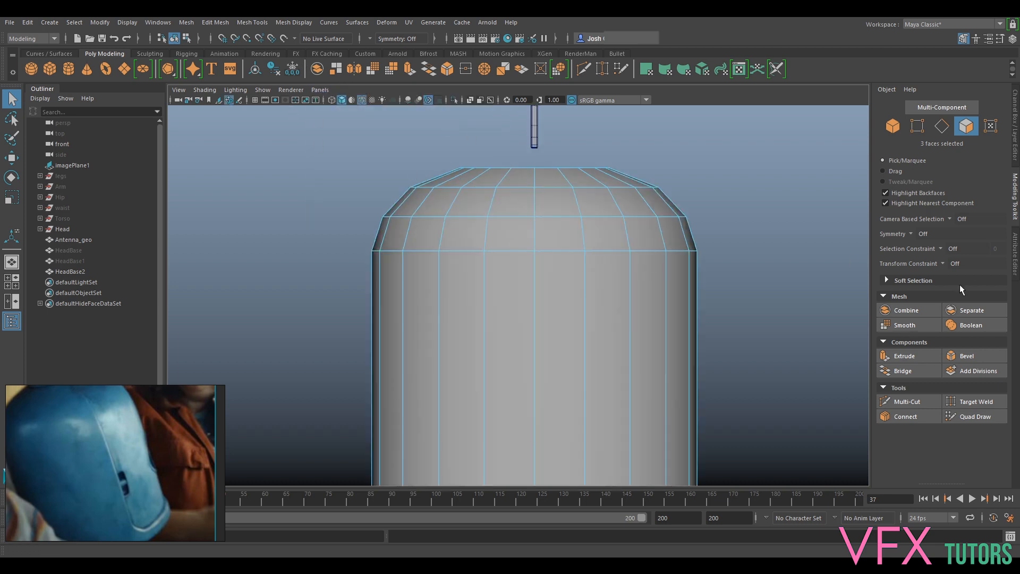
{"action": "left_click", "coordinate": [1015, 159]}
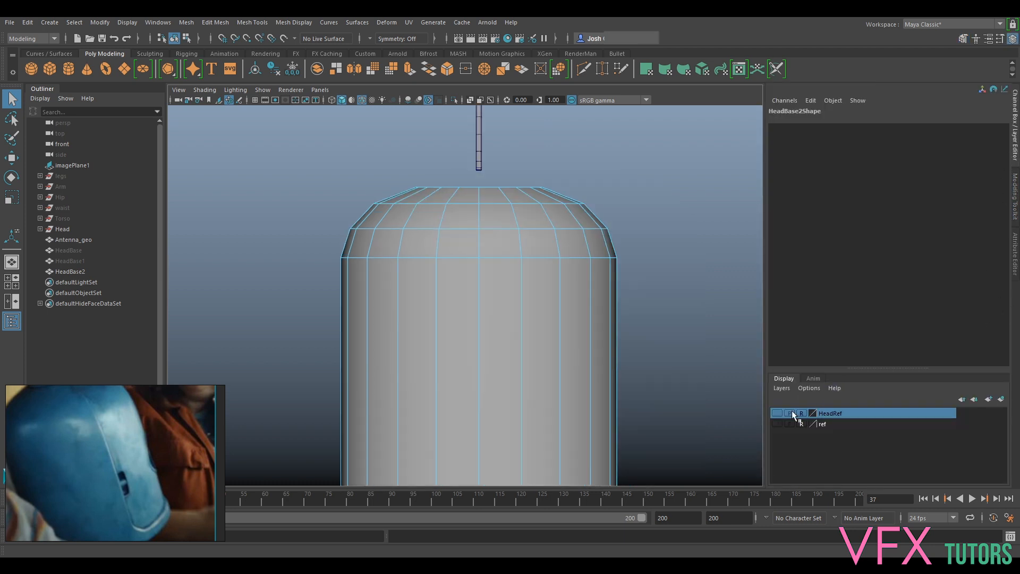
{"action": "left_click", "coordinate": [778, 425]}
{"action": "middle_click_drag", "start_coordinate": [571, 409], "coordinate": [585, 219], "text": "alt"}
{"action": "left_click", "coordinate": [205, 89]}
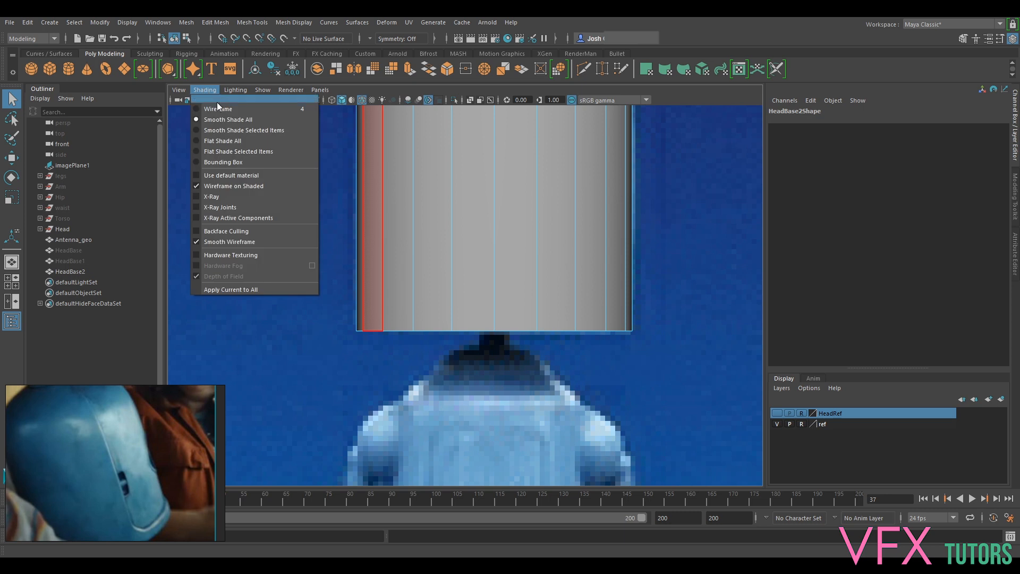
{"action": "left_click", "coordinate": [220, 109]}
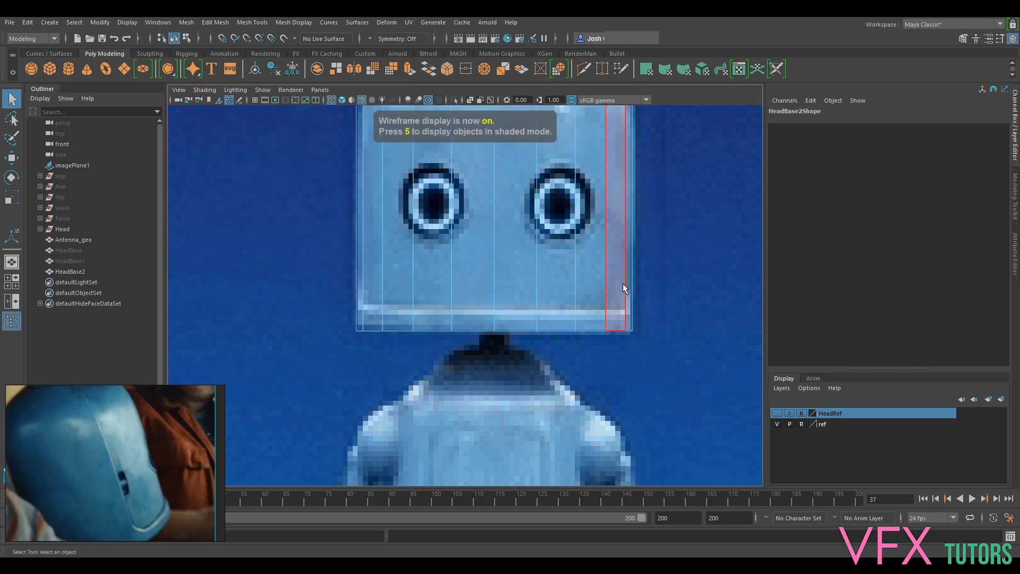
{"action": "left_click", "coordinate": [1014, 199]}
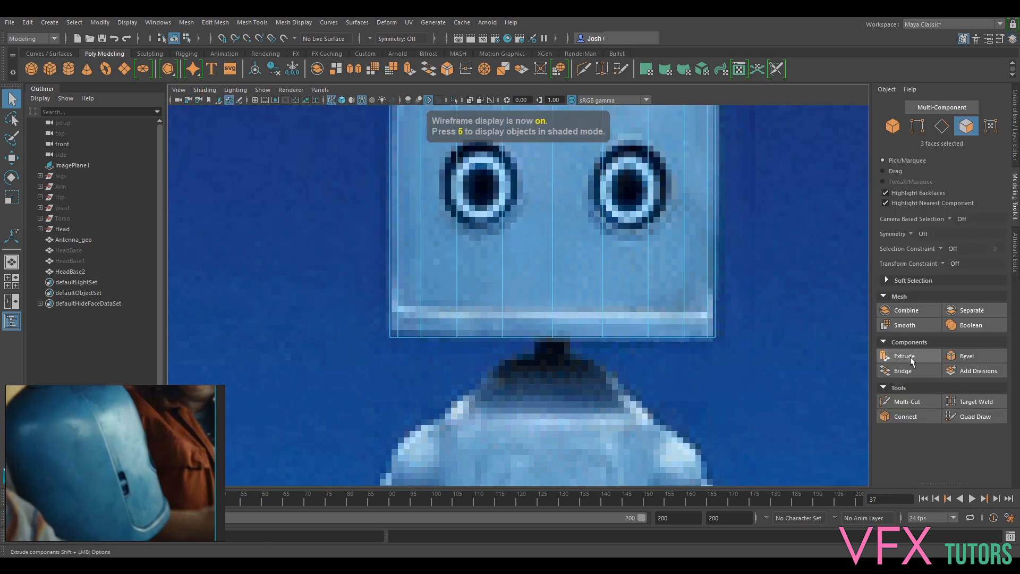
- Cut two edge loops around the shell's base, one along the reference's light trim line and one slightly above it
{"action": "left_click", "coordinate": [908, 402]}
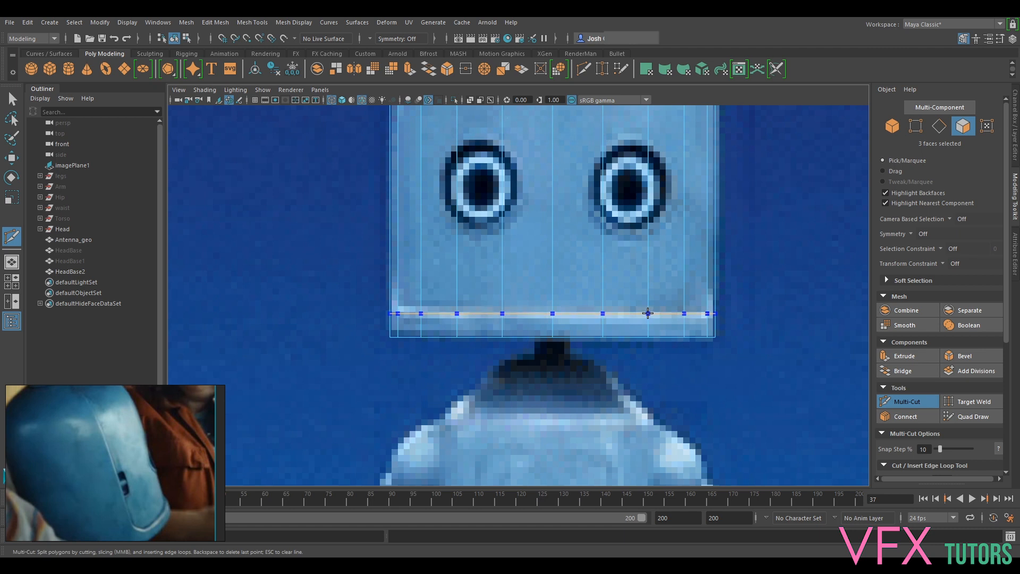
{"action": "left_click", "coordinate": [648, 313], "text": "ctrl"}
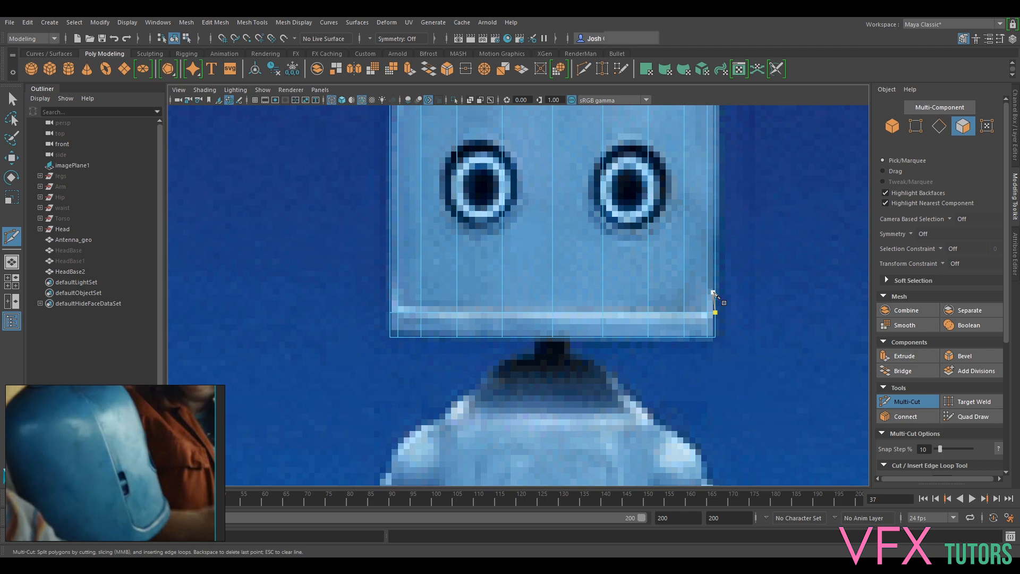
{"action": "left_click", "coordinate": [712, 287], "text": "ctrl"}
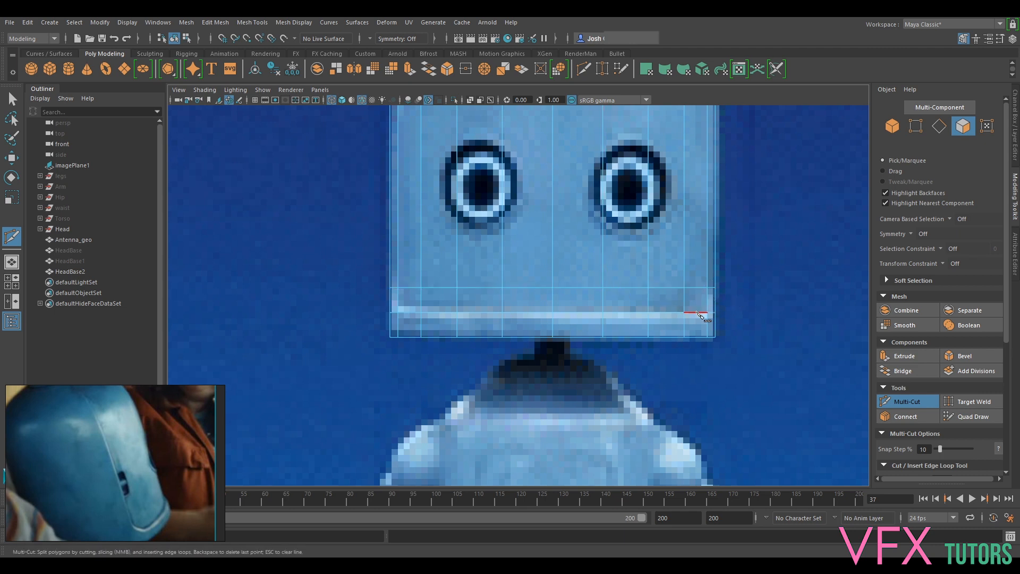
{"action": "left_click", "coordinate": [898, 402]}
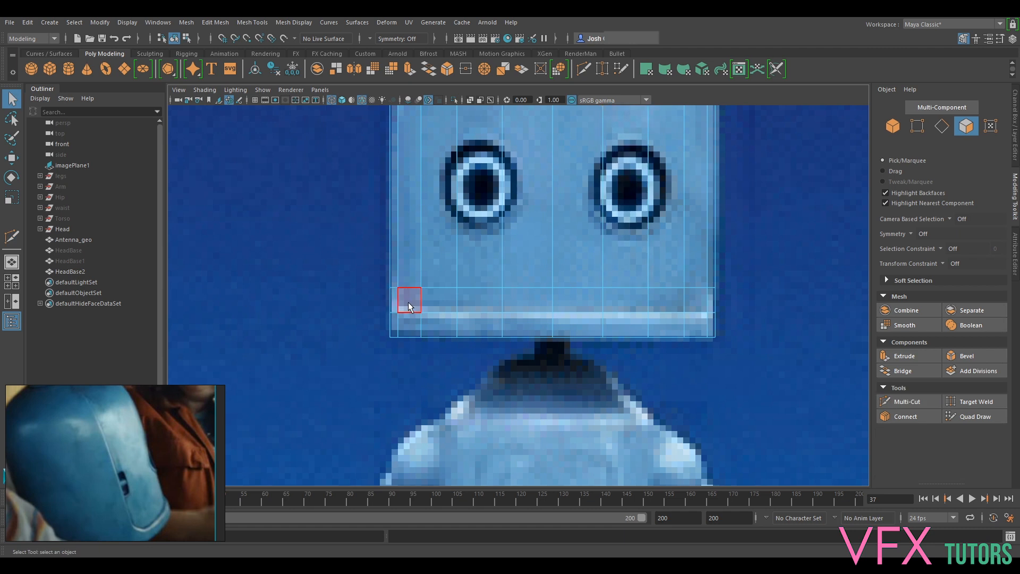
- Return to the perspective view with smooth shading and hide the ref layer
{"action": "left_click", "coordinate": [321, 90]}
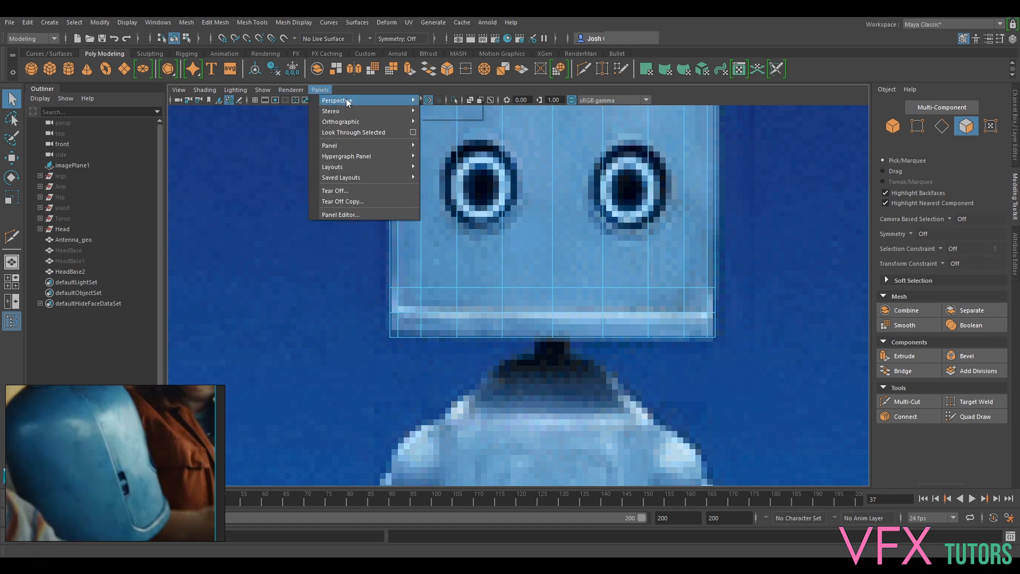
{"action": "left_click", "coordinate": [441, 101]}
{"action": "left_click", "coordinate": [205, 90]}
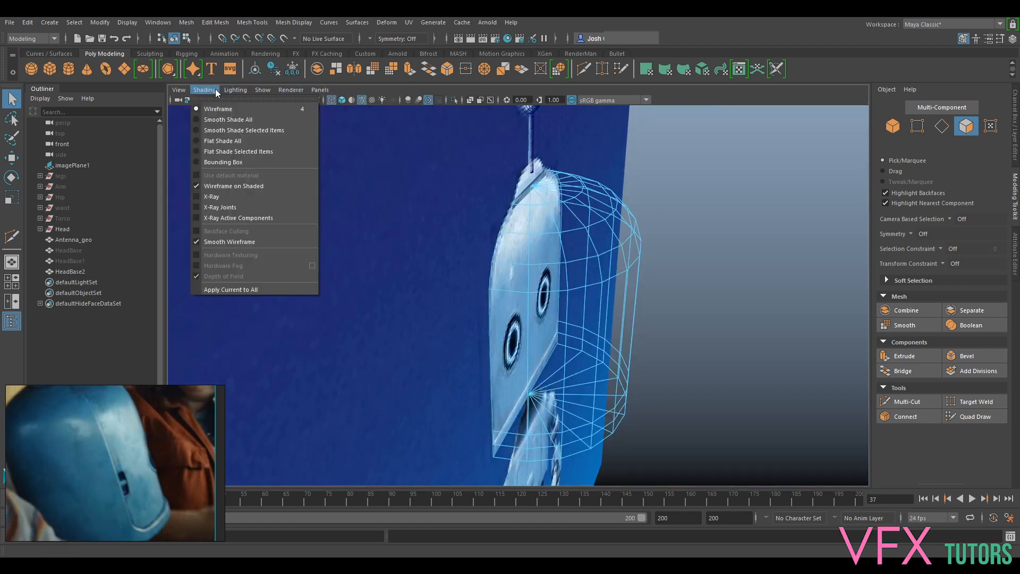
{"action": "left_click", "coordinate": [228, 119]}
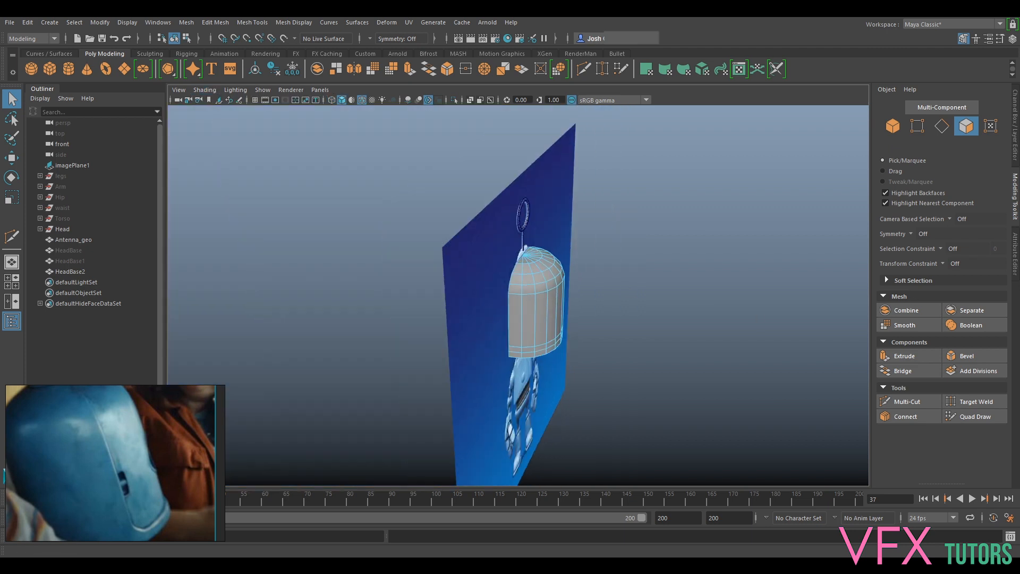
{"action": "left_click", "coordinate": [1014, 156]}
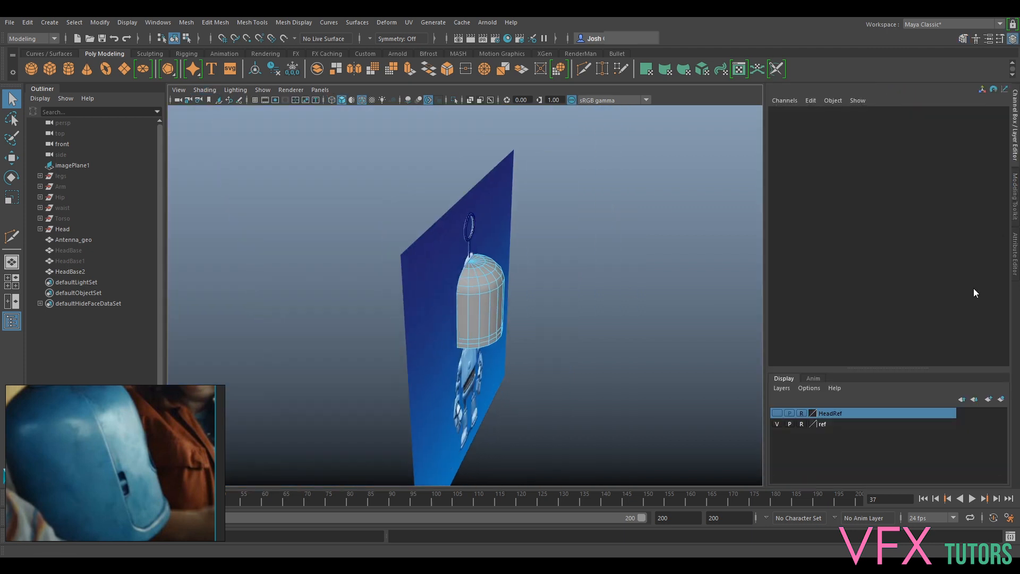
{"action": "left_click", "coordinate": [777, 424]}
- Frame the duplicate shell and select faces on its side wall and around its lower band
{"action": "scroll", "coordinate": [537, 298], "scroll_direction": "up", "scroll_amount": 5}
{"action": "left_click_drag", "start_coordinate": [649, 282], "coordinate": [679, 277], "text": "alt"}
{"action": "right_click_drag", "start_coordinate": [459, 339], "coordinate": [512, 261]}
{"action": "key", "text": "f"}
{"action": "left_click", "coordinate": [483, 283]}
{"action": "left_click", "coordinate": [549, 358], "text": "shift"}
{"action": "left_click", "coordinate": [562, 362], "text": "shift"}
{"action": "left_click", "coordinate": [608, 338], "text": "shift"}
{"action": "left_click_drag", "start_coordinate": [731, 271], "coordinate": [590, 332], "text": "alt"}
{"action": "left_click", "coordinate": [493, 359], "text": "shift"}
{"action": "left_click_drag", "start_coordinate": [658, 267], "coordinate": [566, 274], "text": "alt"}
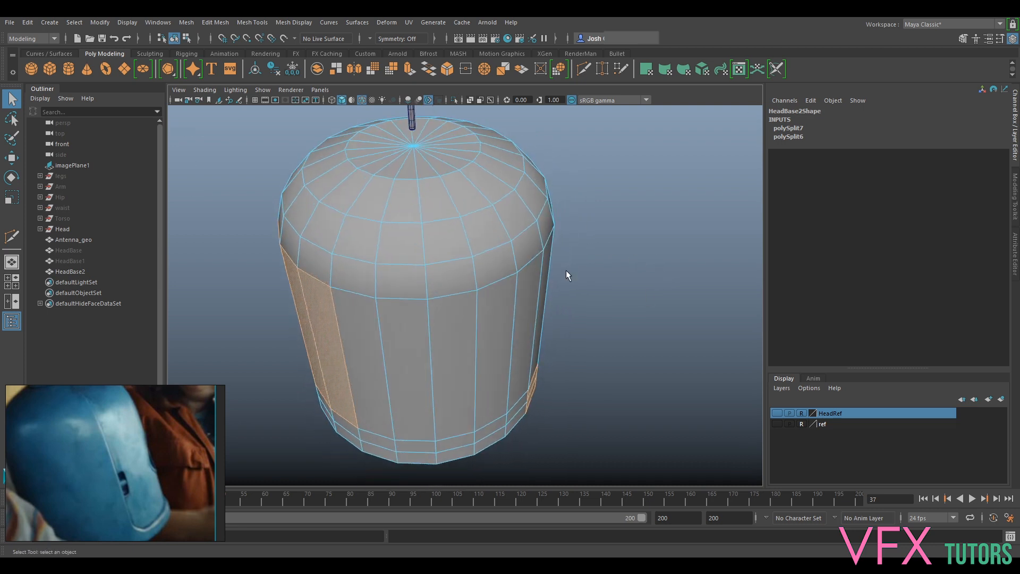
- Try face selections on the shell's side wall and in the ring of faces around the dome
{"action": "left_click", "coordinate": [410, 387], "text": "shift"}
{"action": "scroll", "coordinate": [709, 260], "scroll_direction": "down", "scroll_amount": 5}
{"action": "left_click_drag", "start_coordinate": [690, 324], "coordinate": [607, 268], "text": "alt"}
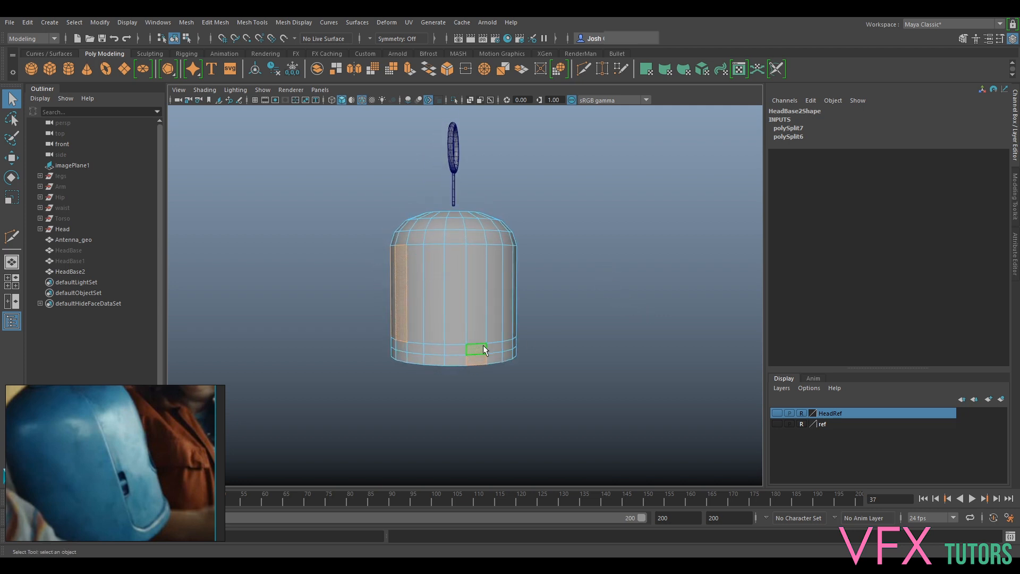
{"action": "left_click_drag", "start_coordinate": [444, 270], "coordinate": [466, 300], "text": "alt"}
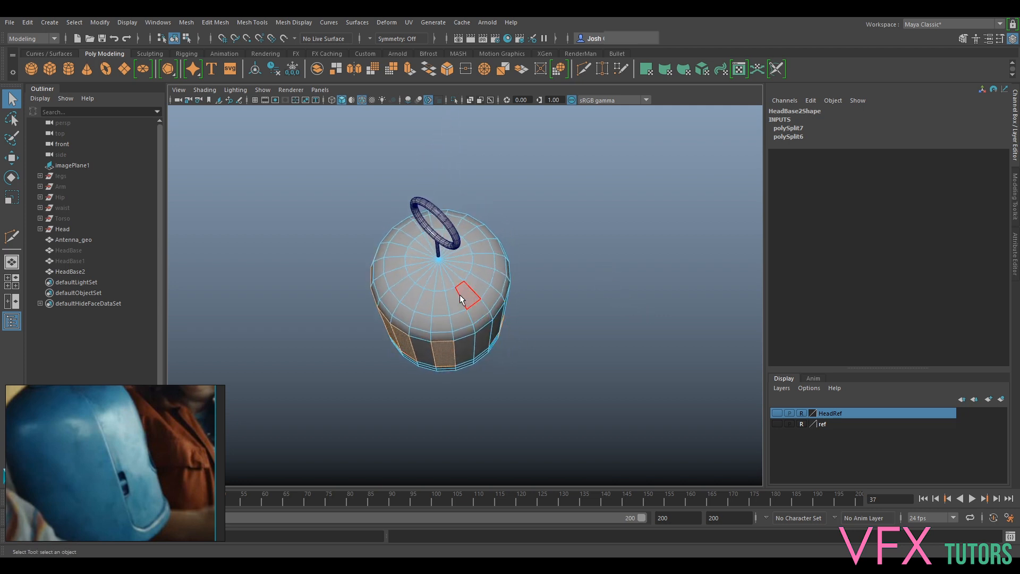
{"action": "left_click", "coordinate": [461, 298]}
{"action": "left_click", "coordinate": [416, 304], "text": "shift"}
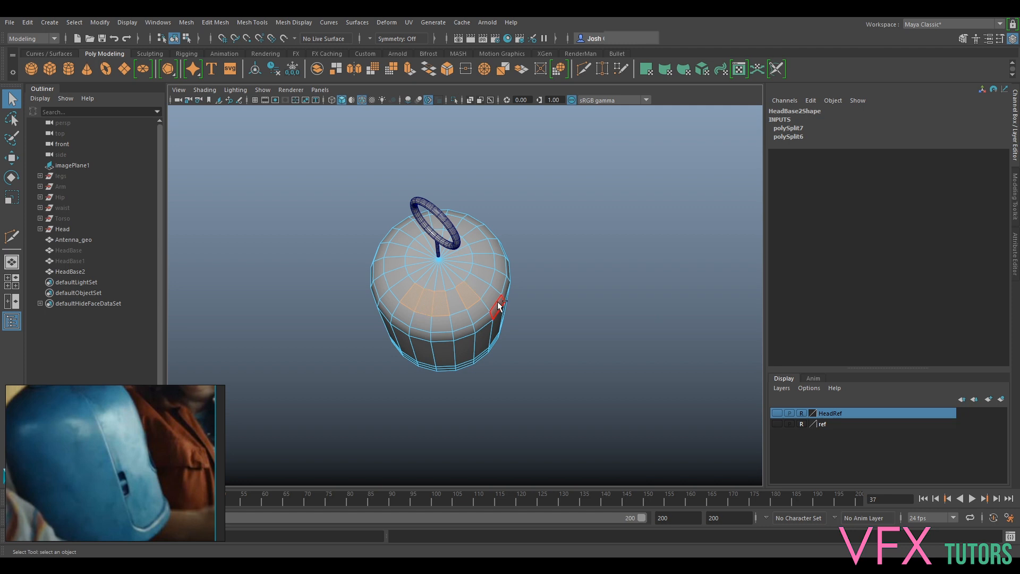
- Delete three successive face selections from the HeadBase2 shell and inspect the remaining mesh from around the model
{"action": "left_click_drag", "start_coordinate": [483, 359], "coordinate": [492, 219], "text": "alt"}
{"action": "left_click", "coordinate": [466, 340]}
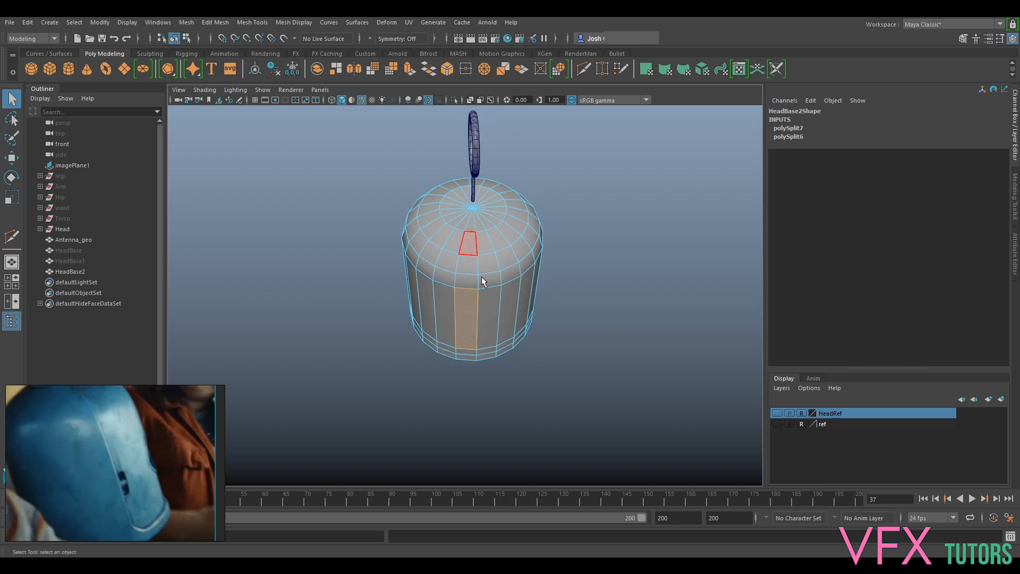
{"action": "key", "text": "Delete"}
{"action": "left_click", "coordinate": [447, 350]}
{"action": "key", "text": "Delete"}
{"action": "left_click", "coordinate": [445, 326]}
{"action": "key", "text": "Delete"}
{"action": "left_click_drag", "start_coordinate": [512, 318], "coordinate": [585, 272], "text": "alt"}
{"action": "left_click", "coordinate": [474, 316]}
{"action": "left_click_drag", "start_coordinate": [451, 317], "coordinate": [601, 328], "text": "alt"}
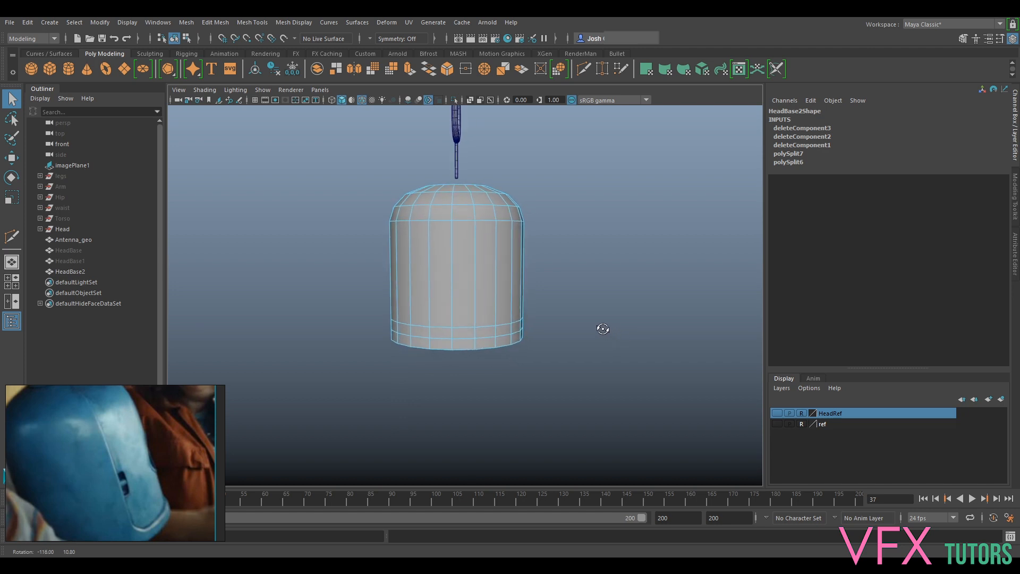
- Delete adjacent faces from the HeadBase2 side wall to open a tall slot with a stepped lower edge
{"action": "left_click", "coordinate": [474, 311]}
{"action": "key", "text": "Delete"}
{"action": "left_click", "coordinate": [479, 318]}
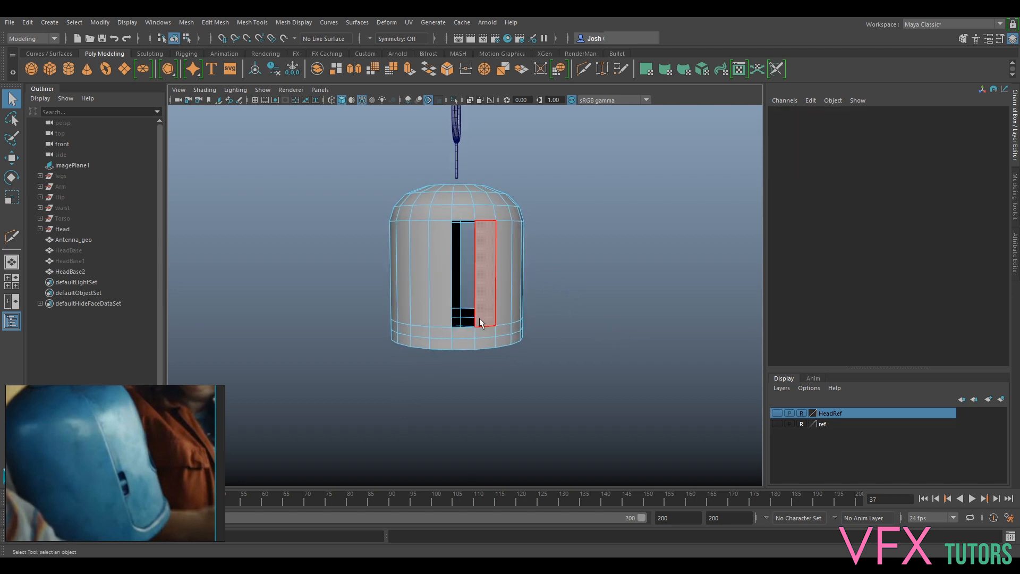
{"action": "key", "text": "Delete"}
{"action": "left_click_drag", "start_coordinate": [617, 233], "coordinate": [509, 285], "text": "alt"}
{"action": "left_click", "coordinate": [508, 285]}
{"action": "right_click_drag", "start_coordinate": [517, 268], "coordinate": [559, 242]}
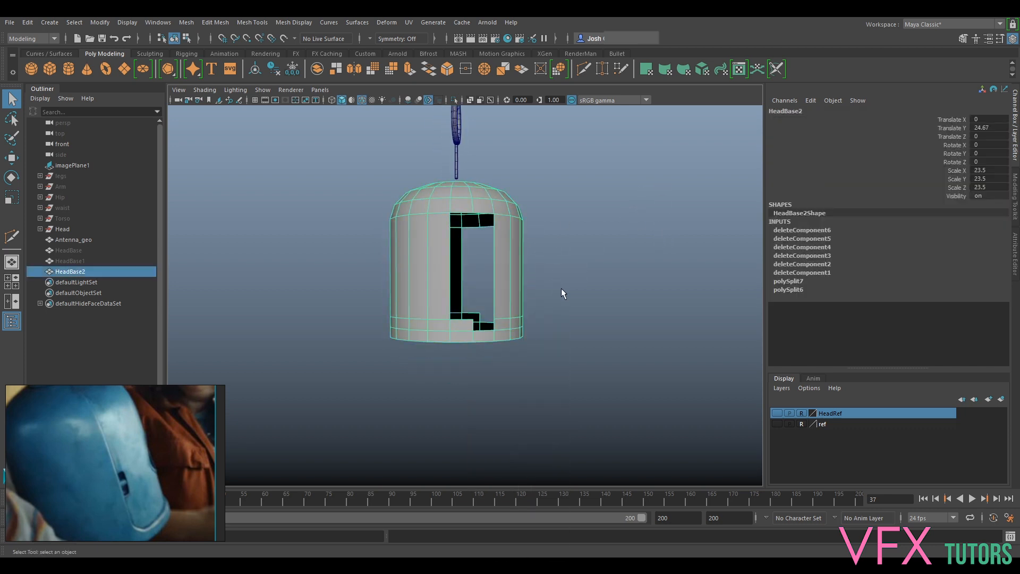
- Show HeadBase1 and examine its surface through the open slot of HeadBase2
{"action": "left_click", "coordinate": [93, 261]}
{"action": "key", "text": "h"}
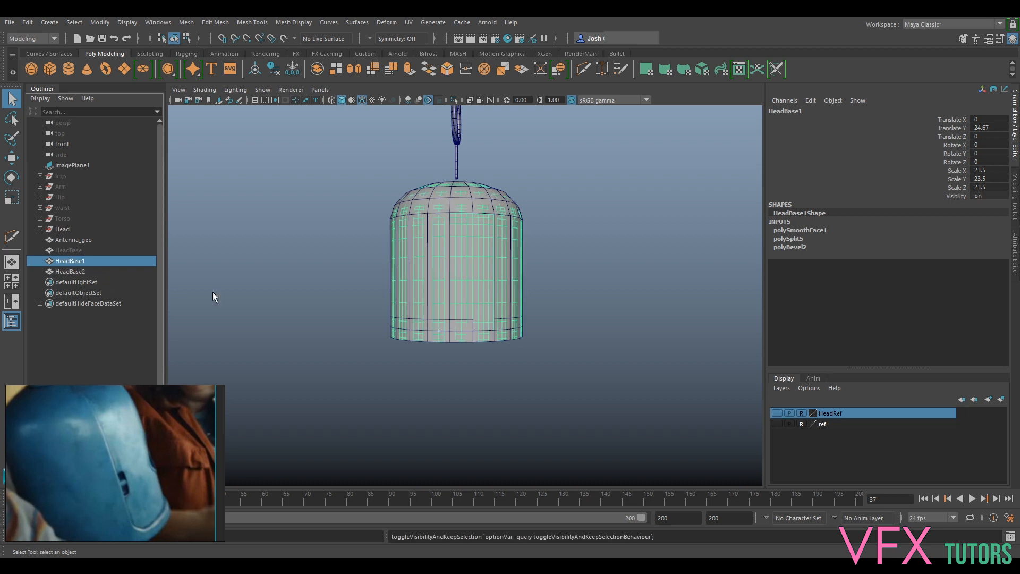
{"action": "scroll", "coordinate": [531, 297], "scroll_direction": "up", "scroll_amount": 5}
{"action": "mouse_move", "coordinate": [530, 299]}
{"action": "left_mouse_down", "text": "alt"}
{"action": "mouse_move", "coordinate": [523, 268]}
{"action": "mouse_move", "coordinate": [515, 290]}
{"action": "left_mouse_up", "text": "alt"}
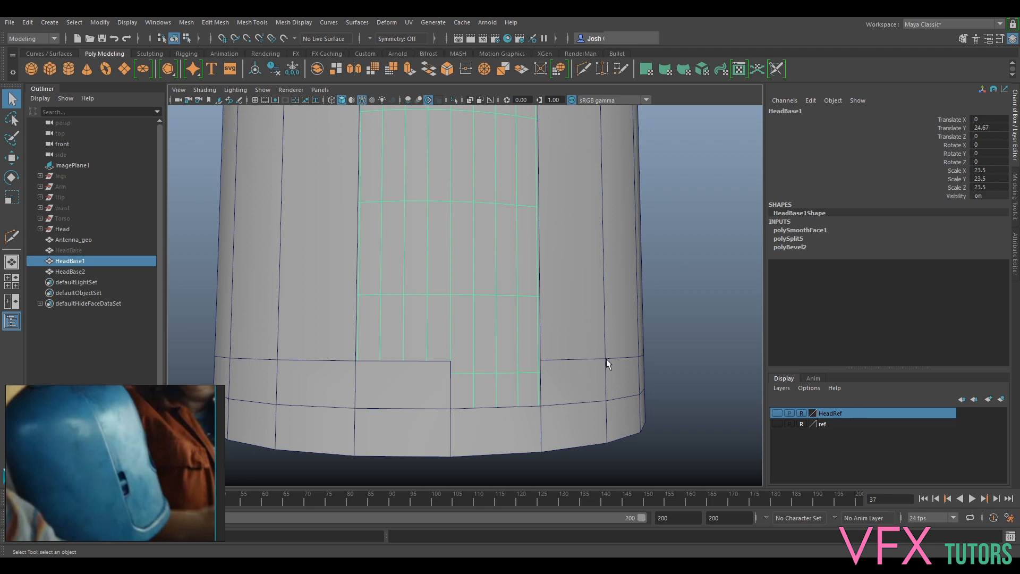
- Create a polygon cylinder and hide HeadBase1, keeping HeadBase2 shown around the new cylinder
{"action": "left_click", "coordinate": [71, 66]}
{"action": "scroll", "coordinate": [480, 314], "scroll_direction": "down", "scroll_amount": 5}
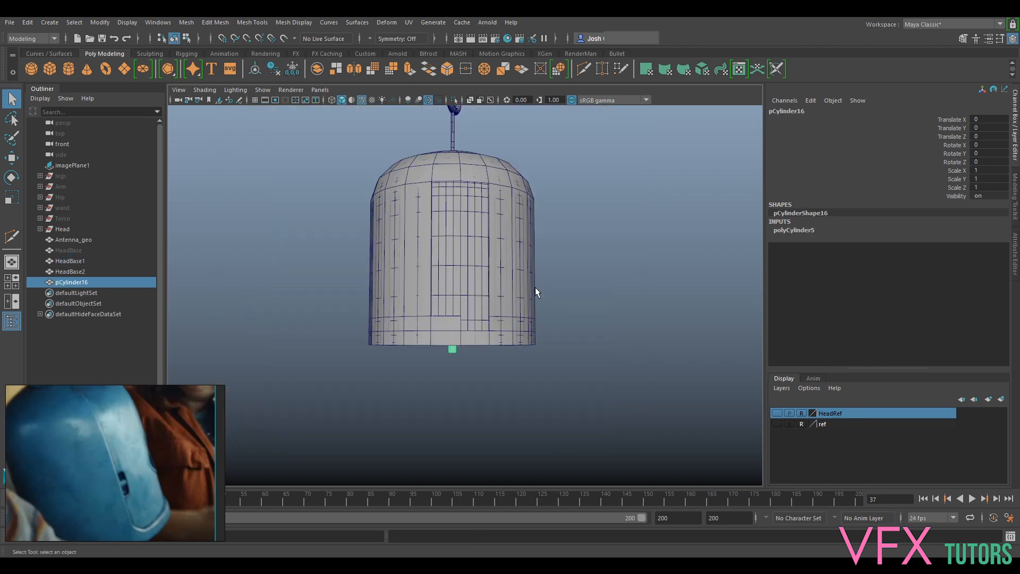
{"action": "left_click", "coordinate": [72, 271]}
{"action": "key", "text": "h"}
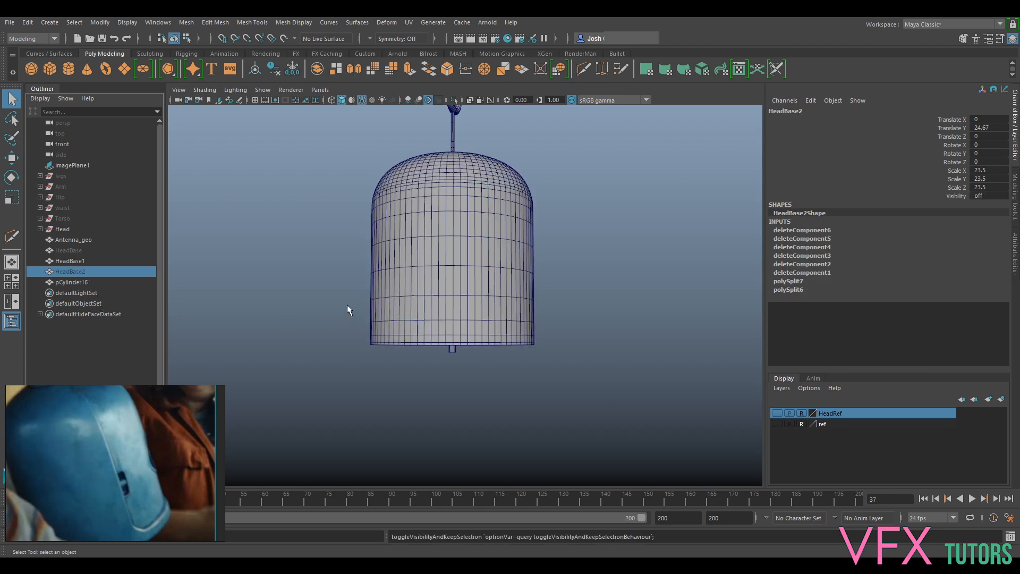
{"action": "left_click", "coordinate": [447, 275]}
{"action": "key", "text": "h"}
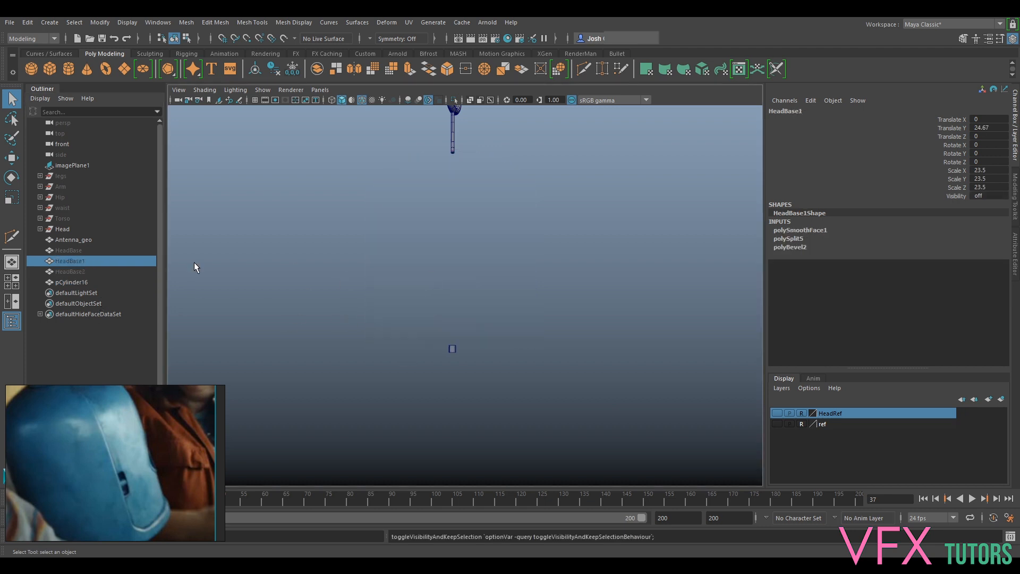
{"action": "left_click", "coordinate": [71, 272]}
{"action": "key", "text": "shift+h"}
{"action": "scroll", "coordinate": [470, 344], "scroll_direction": "up", "scroll_amount": 3}
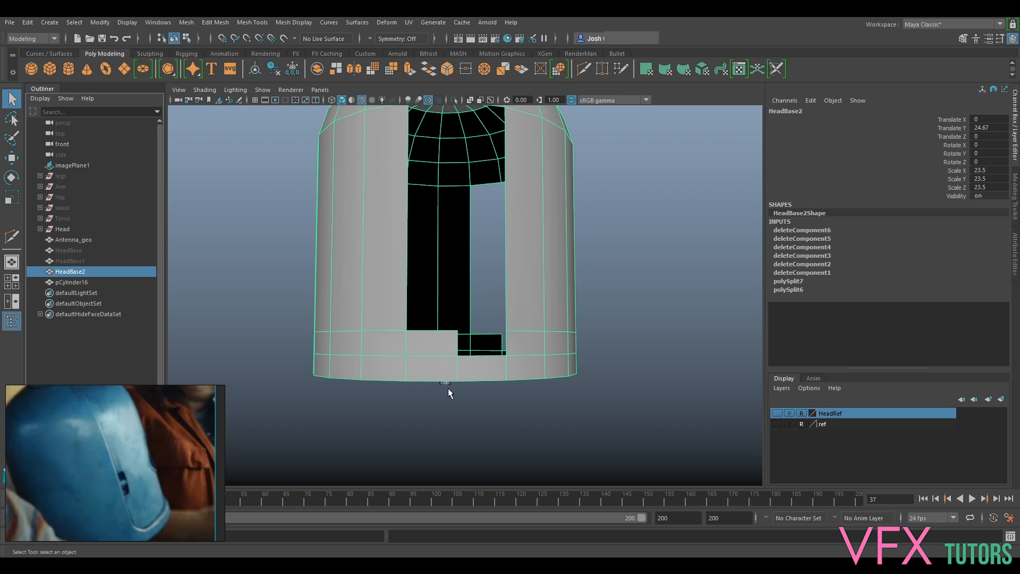
- Set the new cylinder's Z rotation to 90 degrees
{"action": "left_click_drag", "start_coordinate": [484, 401], "coordinate": [488, 355], "text": "alt"}
{"action": "left_click", "coordinate": [445, 334]}
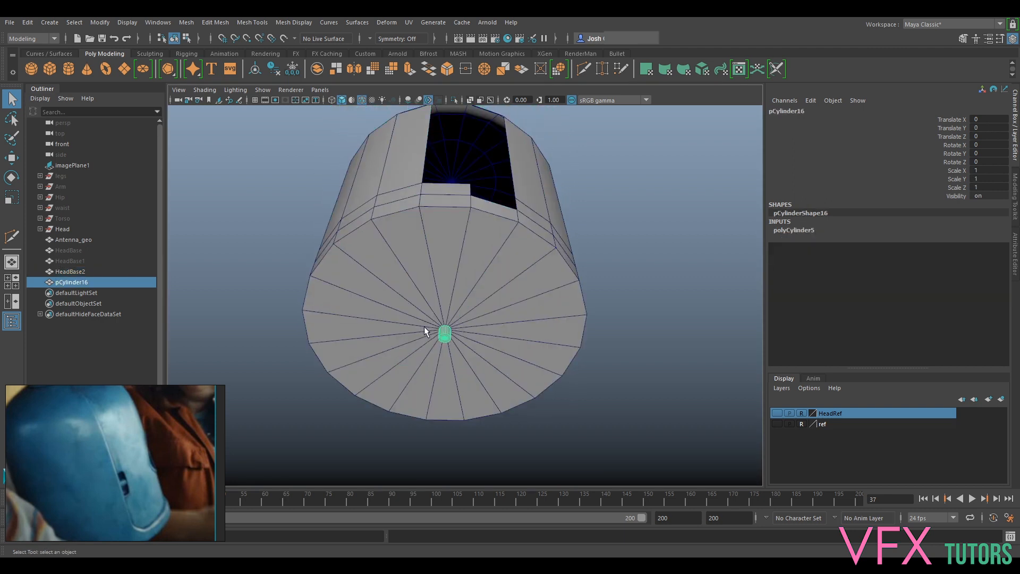
{"action": "key", "text": "e"}
{"action": "left_click_drag", "start_coordinate": [426, 296], "coordinate": [685, 324]}
{"action": "double_click", "coordinate": [999, 160]}
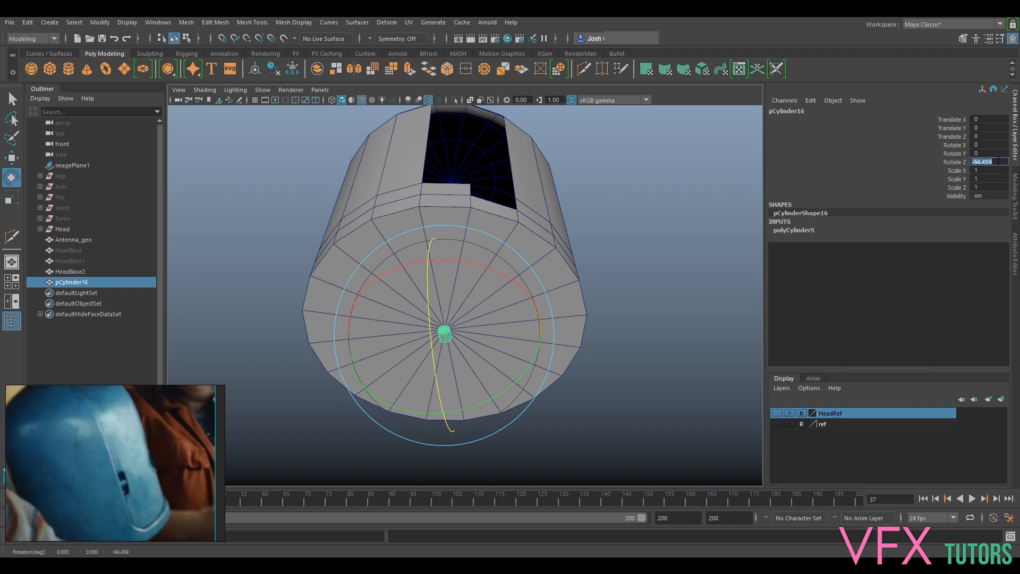
{"action": "type", "text": "90"}
{"action": "key", "text": "Return"}
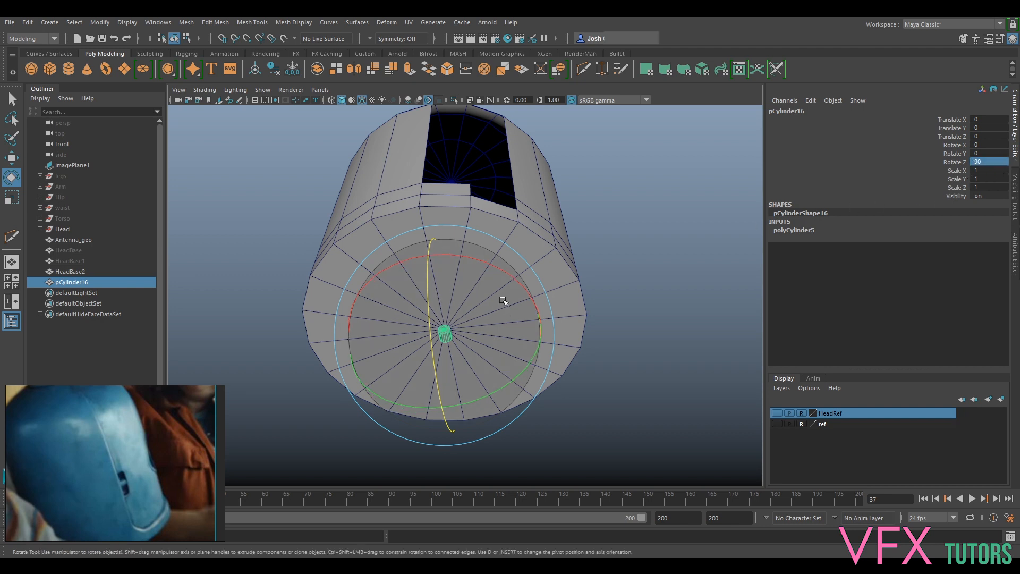
- Snap the cylinder to the shell's lower side at X 23.5, Y 4.752 and scale it uniformly to about 3.59
{"action": "key", "text": "w"}
{"action": "left_click_drag", "start_coordinate": [504, 301], "coordinate": [506, 306], "text": "alt"}
{"action": "key", "text": "v"}
{"action": "left_click_drag", "start_coordinate": [448, 345], "coordinate": [479, 217]}
{"action": "key", "text": "r"}
{"action": "left_click_drag", "start_coordinate": [480, 219], "coordinate": [461, 290], "text": "alt"}
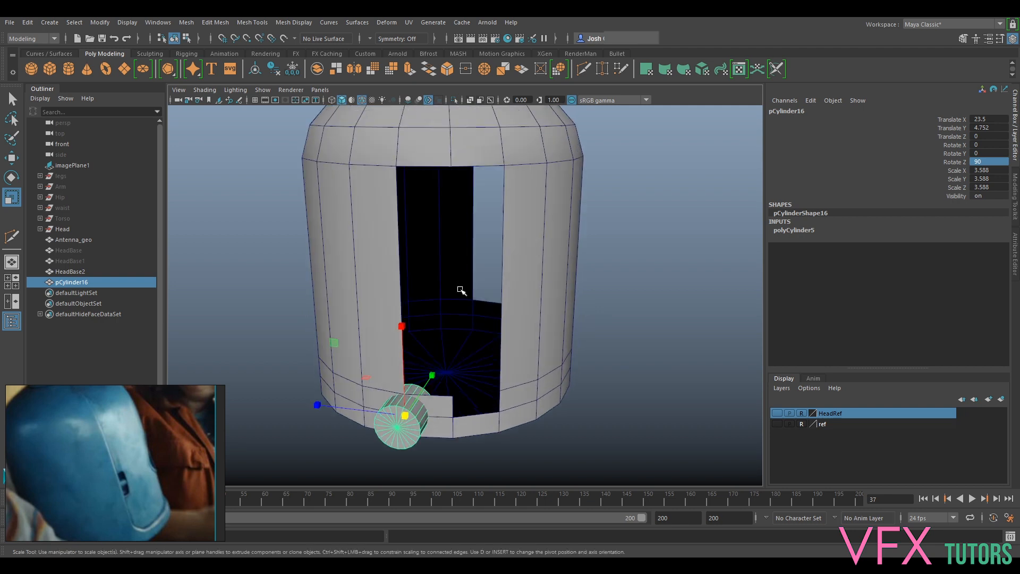
- Move the cylinder up and across to the stepped lower corner of the slot, at about Y 8.33 and Z -3.76
{"action": "middle_click_drag", "start_coordinate": [461, 290], "coordinate": [466, 236], "text": "alt"}
{"action": "scroll", "coordinate": [466, 244], "scroll_direction": "up", "scroll_amount": 4}
{"action": "left_click_drag", "start_coordinate": [489, 302], "coordinate": [496, 306], "text": "alt"}
{"action": "key", "text": "q"}
{"action": "left_click_drag", "start_coordinate": [414, 338], "coordinate": [445, 315], "text": "alt"}
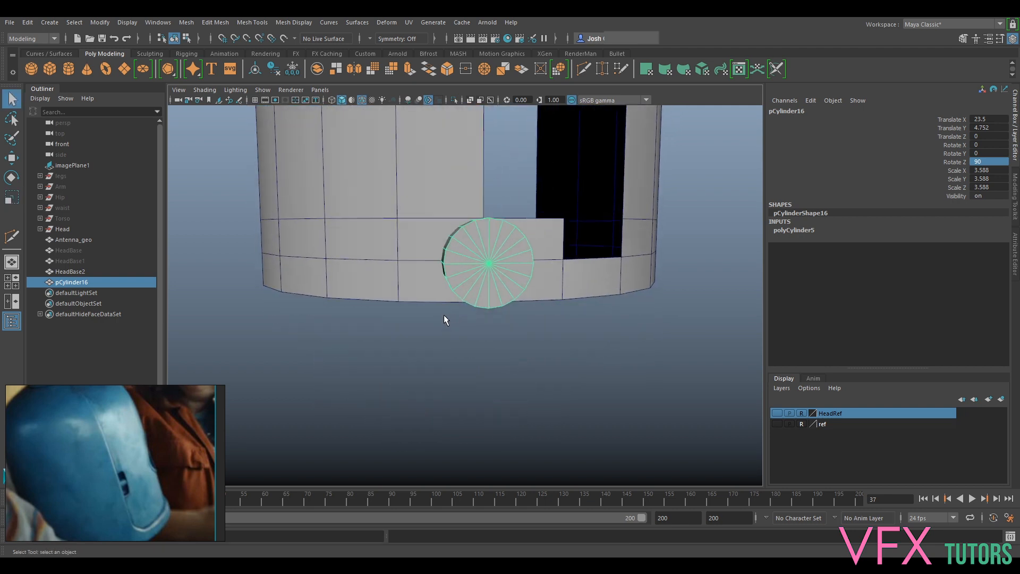
{"action": "key", "text": "w"}
{"action": "left_click_drag", "start_coordinate": [458, 261], "coordinate": [530, 192]}
{"action": "right_click_drag", "start_coordinate": [542, 218], "coordinate": [612, 266], "text": "alt"}
{"action": "left_click_drag", "start_coordinate": [613, 267], "coordinate": [553, 231], "text": "alt"}
{"action": "middle_click_drag", "start_coordinate": [553, 231], "coordinate": [551, 222], "text": "alt"}
{"action": "left_click_drag", "start_coordinate": [551, 223], "coordinate": [549, 245], "text": "alt"}
{"action": "mouse_move", "coordinate": [475, 219]}
{"action": "left_mouse_down", "text": "alt"}
{"action": "mouse_move", "coordinate": [505, 217]}
{"action": "mouse_move", "coordinate": [488, 215]}
{"action": "left_mouse_up", "text": "alt"}
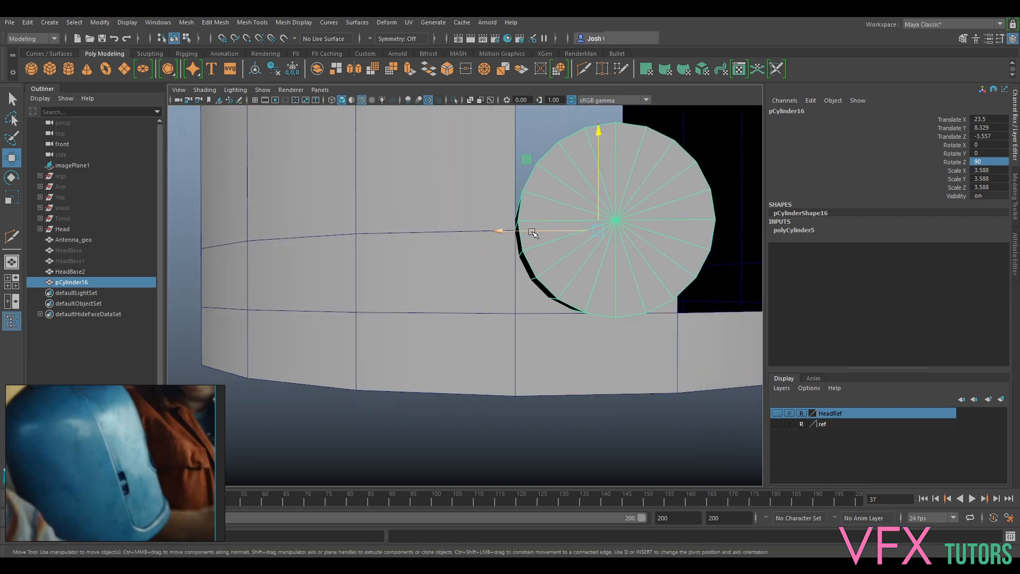
{"action": "middle_click_drag", "start_coordinate": [551, 212], "coordinate": [539, 217], "text": "alt"}
{"action": "left_click_drag", "start_coordinate": [509, 237], "coordinate": [509, 242]}
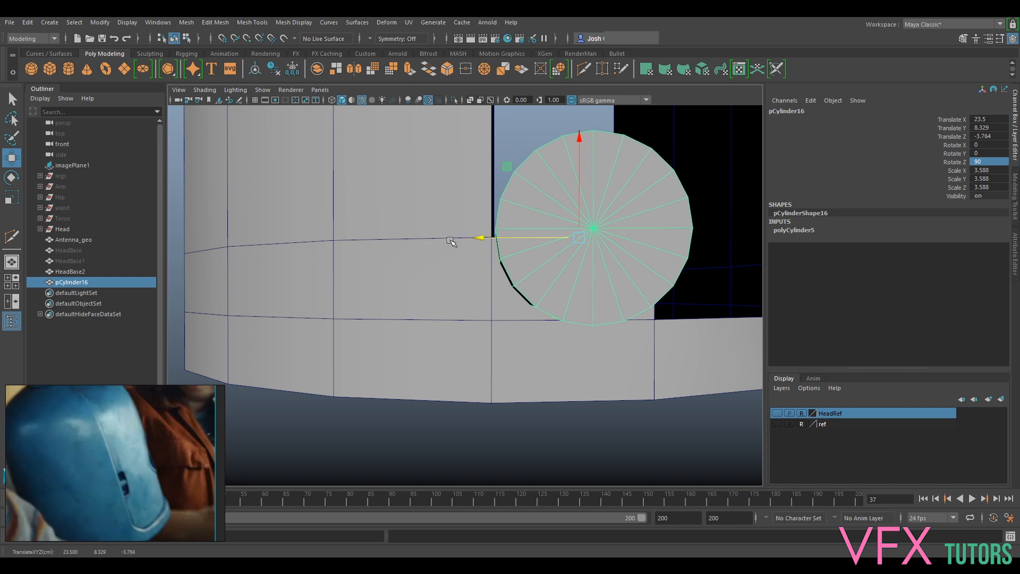
- Push the cylinder into the shell wall to about X 19.40, Z -3.24 and rotate it about 8.9 degrees in X
{"action": "left_click_drag", "start_coordinate": [565, 318], "coordinate": [474, 285], "text": "alt"}
{"action": "scroll", "coordinate": [608, 289], "scroll_direction": "up", "scroll_amount": 5}
{"action": "scroll", "coordinate": [532, 308], "scroll_direction": "down", "scroll_amount": 10}
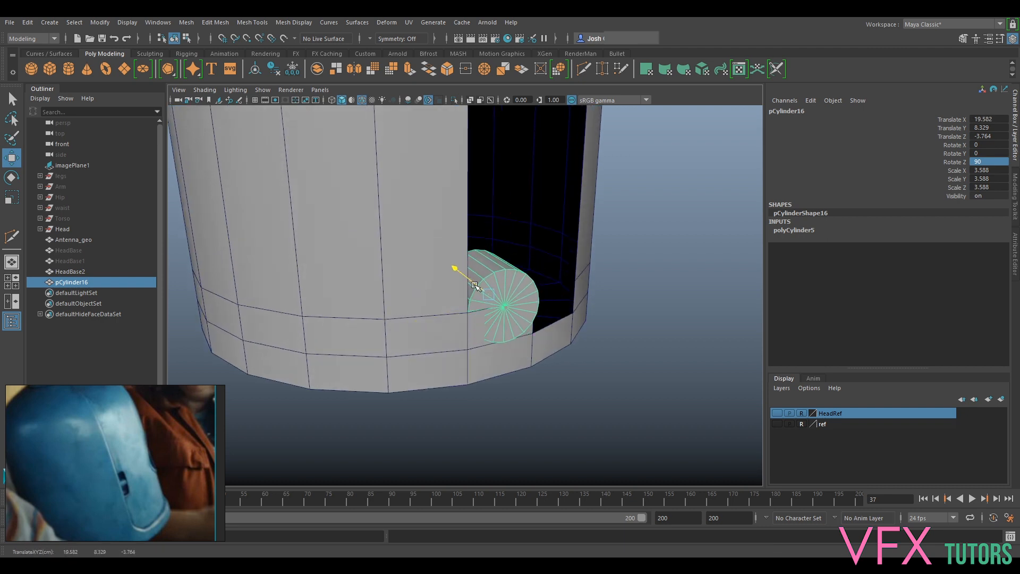
{"action": "scroll", "coordinate": [475, 285], "scroll_direction": "up", "scroll_amount": 2}
{"action": "key", "text": "e"}
{"action": "left_click_drag", "start_coordinate": [490, 328], "coordinate": [499, 332]}
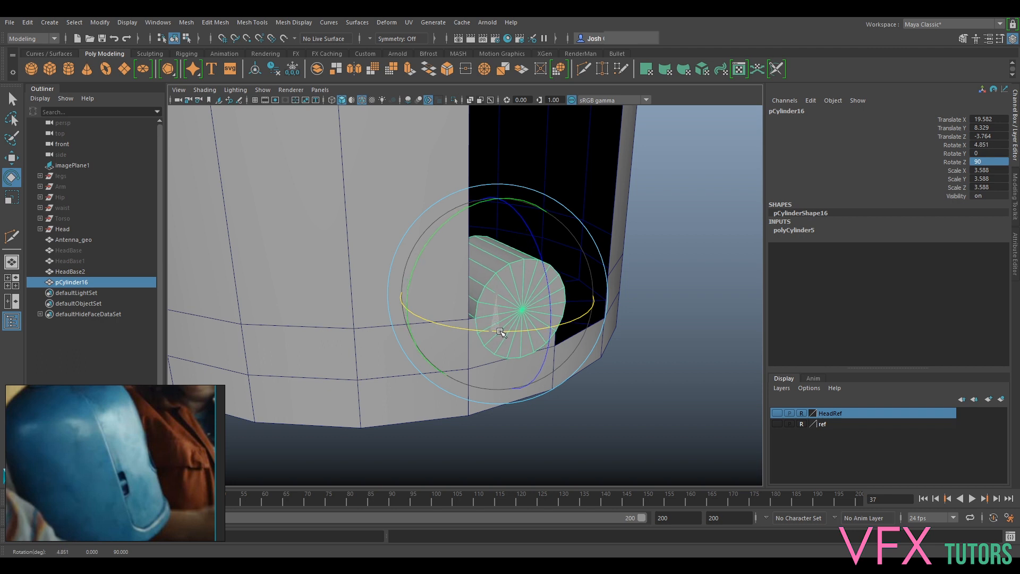
{"action": "key", "text": "w"}
{"action": "left_click_drag", "start_coordinate": [477, 282], "coordinate": [474, 331]}
{"action": "key", "text": "e"}
{"action": "key", "text": "w"}
{"action": "key", "text": "e"}
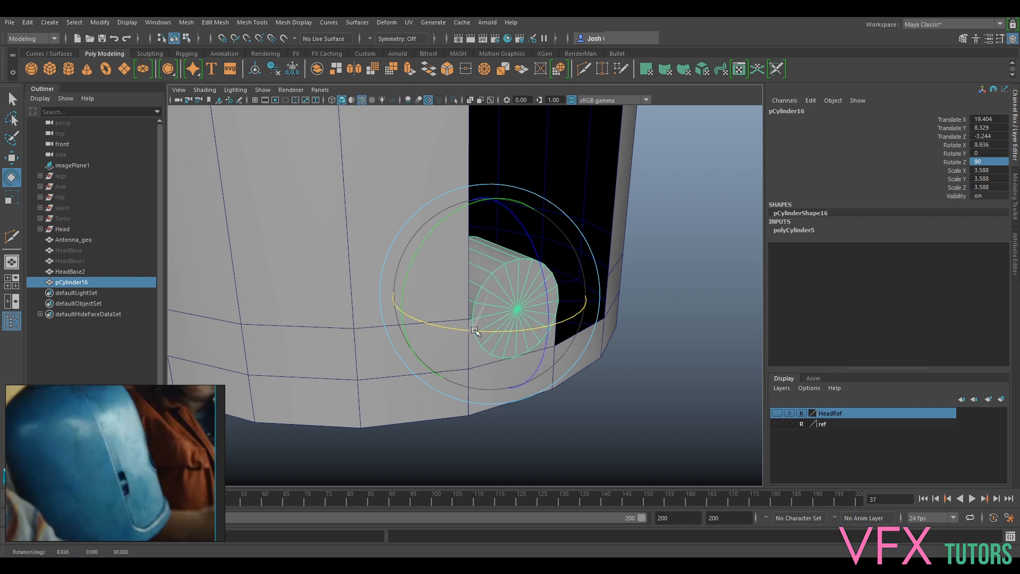
- Fine-tune the cylinder to about X 19.39, Z -3.03, centring it on the stepped face's upper edge
{"action": "key", "text": "w"}
{"action": "left_click_drag", "start_coordinate": [478, 290], "coordinate": [472, 289]}
{"action": "left_click_drag", "start_coordinate": [638, 353], "coordinate": [553, 324], "text": "alt"}
{"action": "scroll", "coordinate": [531, 308], "scroll_direction": "up", "scroll_amount": 3}
{"action": "middle_click_drag", "start_coordinate": [444, 256], "coordinate": [521, 287], "text": "alt"}
{"action": "left_click_drag", "start_coordinate": [464, 254], "coordinate": [417, 248]}
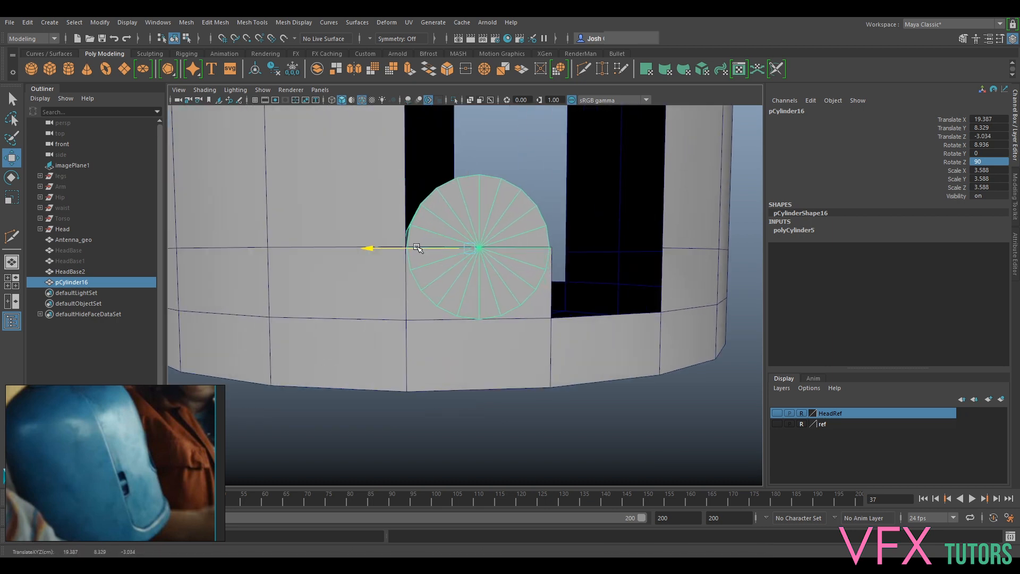
{"action": "mouse_move", "coordinate": [483, 300]}
{"action": "left_mouse_down", "text": "alt"}
{"action": "mouse_move", "coordinate": [522, 317]}
{"action": "mouse_move", "coordinate": [493, 308]}
{"action": "left_mouse_up", "text": "alt"}
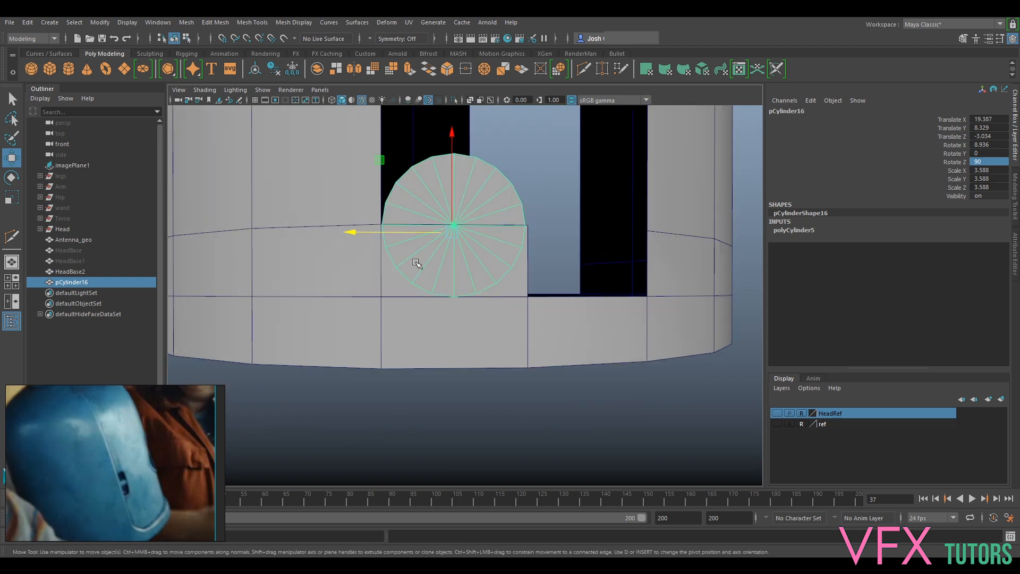
{"action": "left_click_drag", "start_coordinate": [389, 263], "coordinate": [540, 289], "text": "alt"}
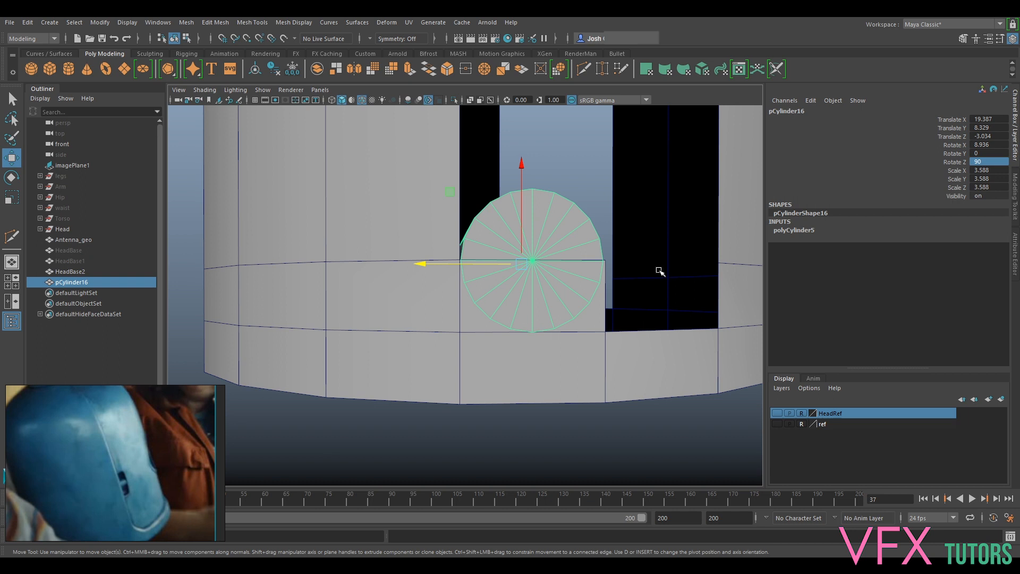
- Reduce the cylinder's axis subdivisions to 12
{"action": "left_click", "coordinate": [1015, 196]}
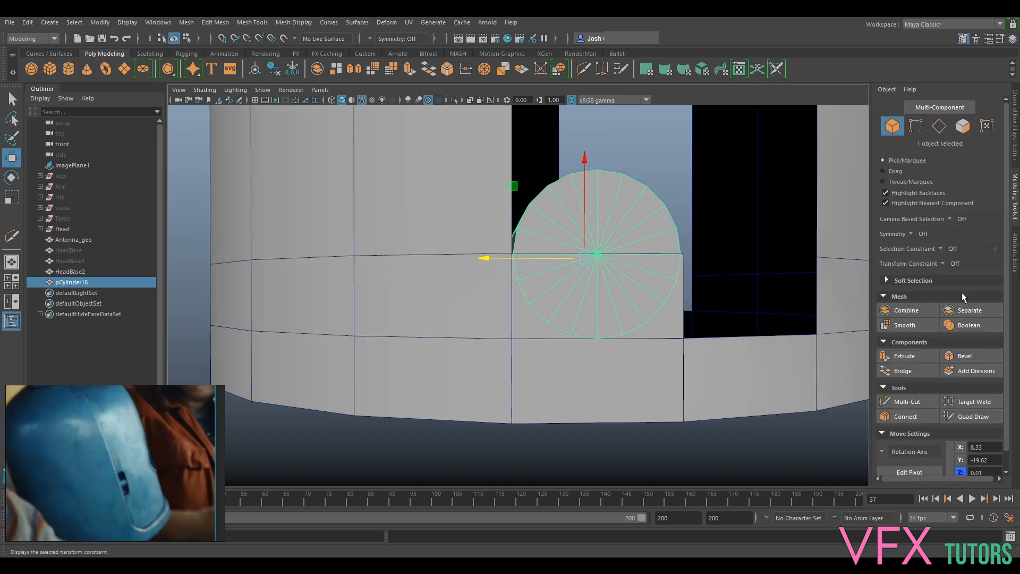
{"action": "left_click", "coordinate": [1015, 259]}
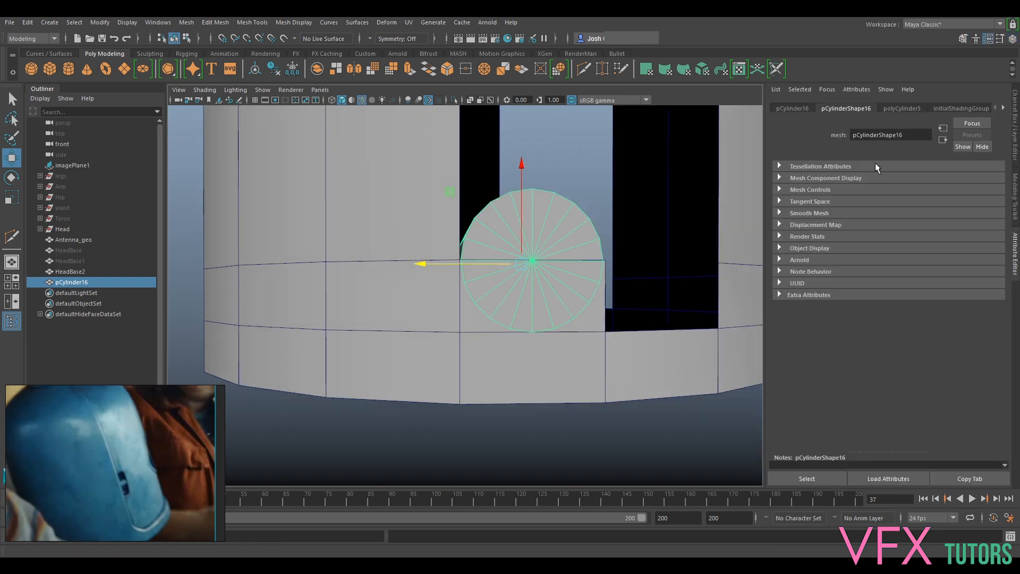
{"action": "left_click", "coordinate": [888, 109]}
{"action": "left_click_drag", "start_coordinate": [931, 201], "coordinate": [923, 201]}
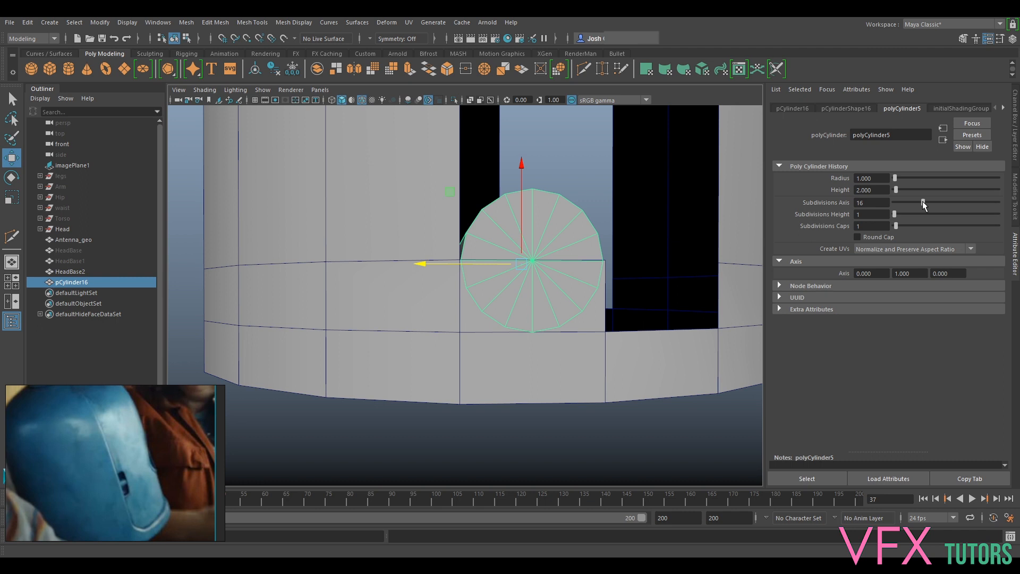
{"action": "left_click_drag", "start_coordinate": [923, 204], "coordinate": [913, 204]}
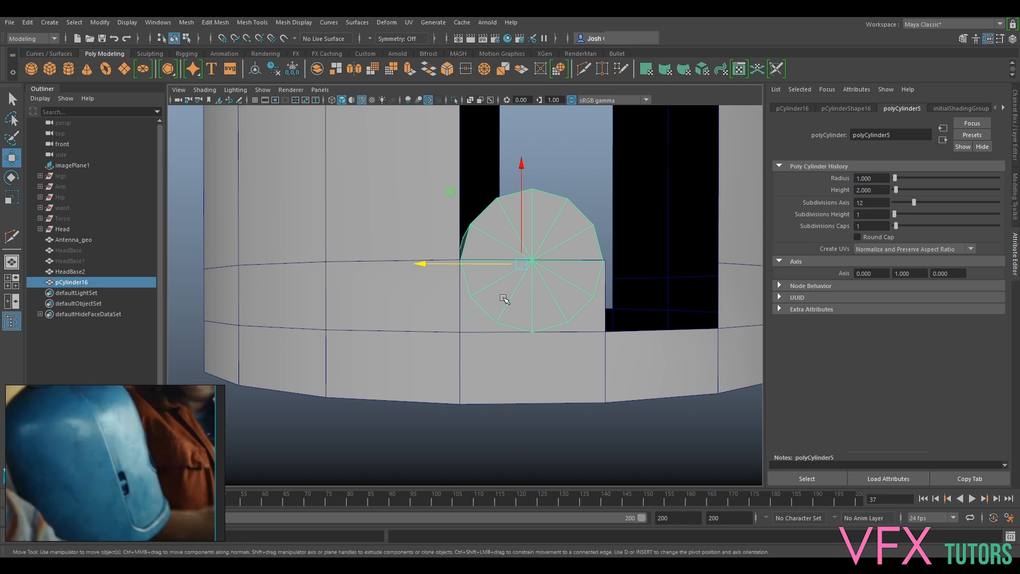
- Show HeadBase1 again and make it the live surface for drawing
{"action": "left_click_drag", "start_coordinate": [536, 317], "coordinate": [566, 265], "text": "alt"}
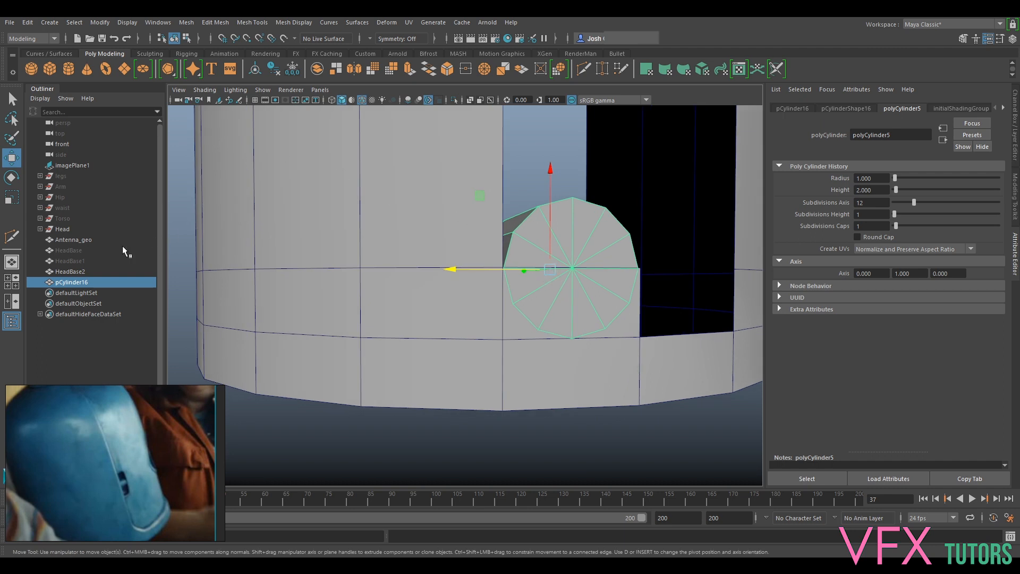
{"action": "left_click", "coordinate": [76, 260]}
{"action": "key", "text": "h"}
{"action": "mouse_move", "coordinate": [574, 257]}
{"action": "left_mouse_down", "text": "alt"}
{"action": "mouse_move", "coordinate": [608, 271]}
{"action": "mouse_move", "coordinate": [592, 282]}
{"action": "mouse_move", "coordinate": [572, 251]}
{"action": "mouse_move", "coordinate": [568, 267]}
{"action": "left_mouse_up", "text": "alt"}
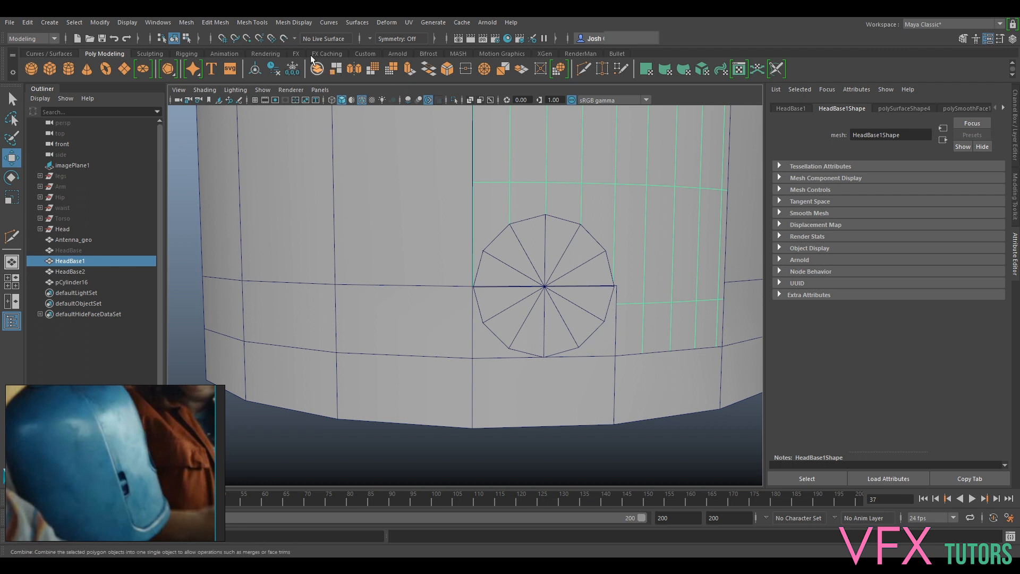
{"action": "left_click", "coordinate": [283, 36]}
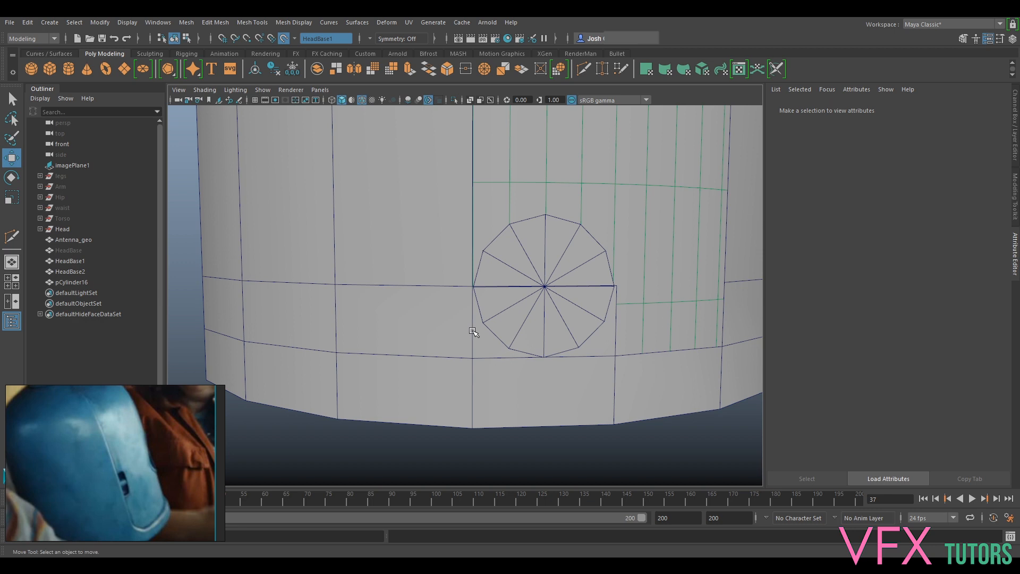
- Start Quad Draw and build the first quad outside the cylinder rim, running down from the slot's corner
{"action": "left_click", "coordinate": [1015, 195]}
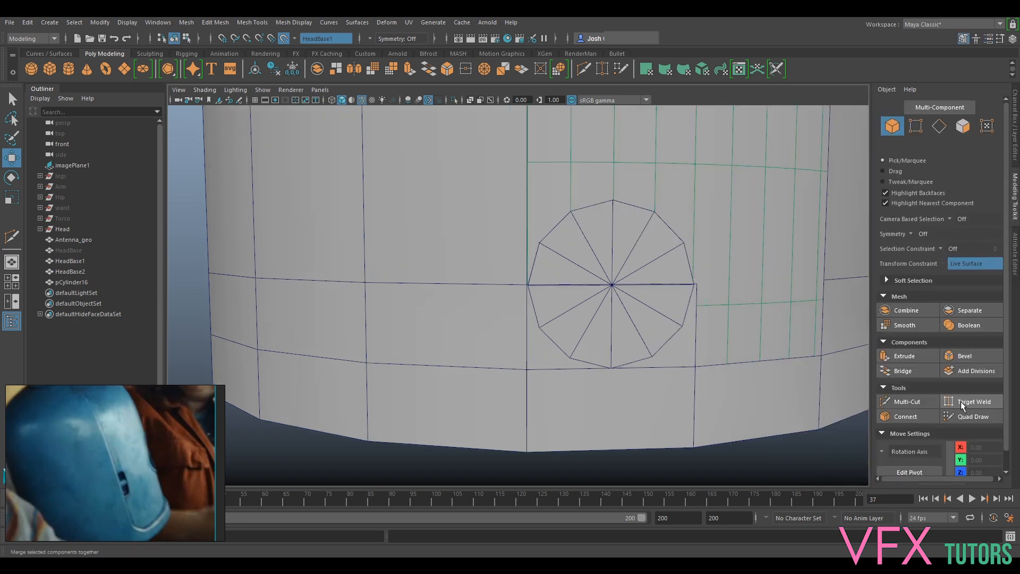
{"action": "left_click", "coordinate": [974, 416]}
{"action": "scroll", "coordinate": [548, 300], "scroll_direction": "up", "scroll_amount": 3}
{"action": "middle_click_drag", "start_coordinate": [544, 300], "coordinate": [509, 269], "text": "alt"}
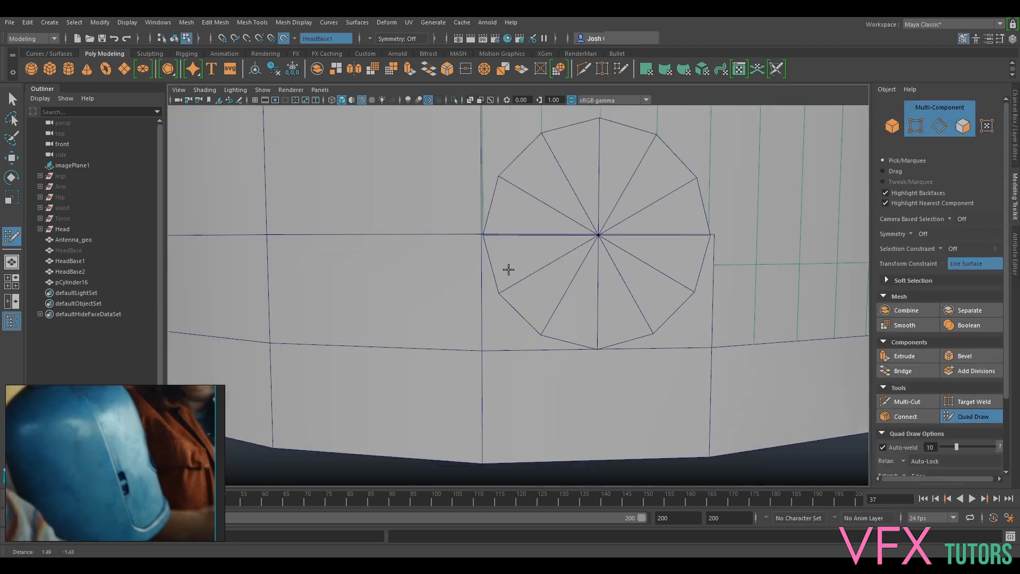
{"action": "scroll", "coordinate": [490, 265], "scroll_direction": "up", "scroll_amount": 3}
{"action": "middle_click_drag", "start_coordinate": [454, 226], "coordinate": [512, 239], "text": "alt"}
{"action": "left_click", "coordinate": [523, 225]}
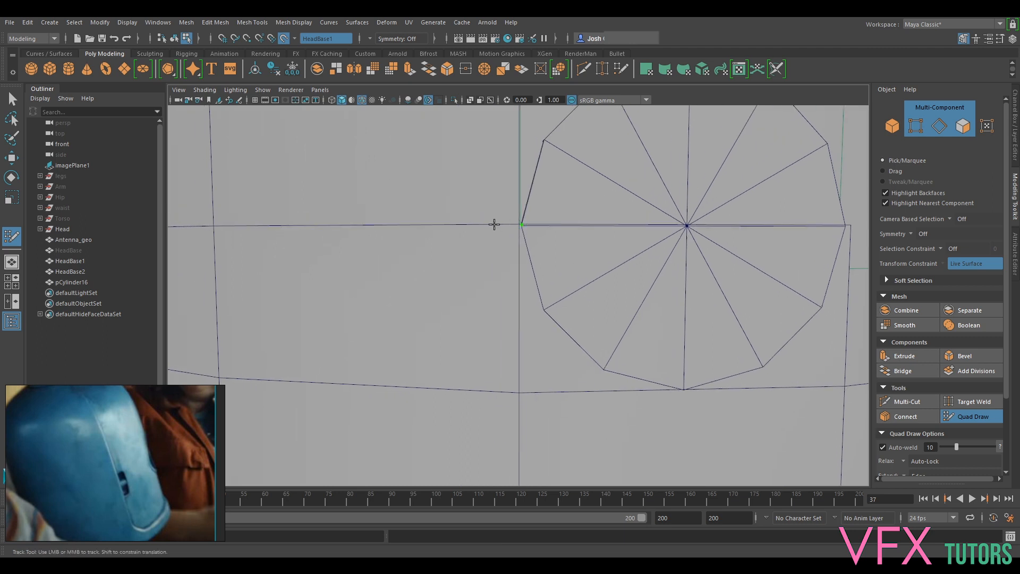
{"action": "left_click", "coordinate": [517, 320]}
{"action": "left_click", "coordinate": [527, 267], "text": "shift"}
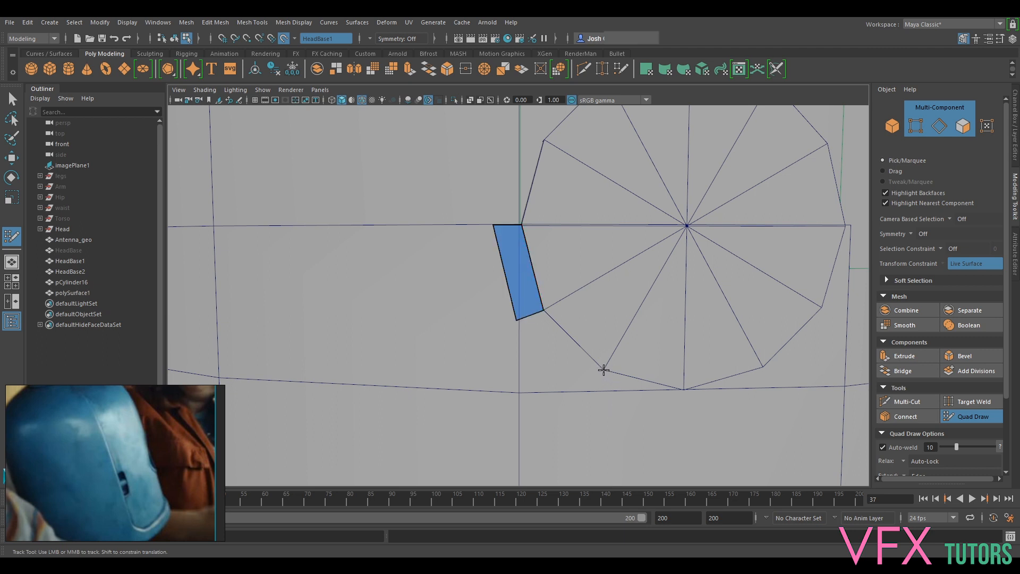
- Extend the quad strip with two more quads around the rim to the cylinder's lowest point
{"action": "left_click", "coordinate": [569, 371], "text": "shift"}
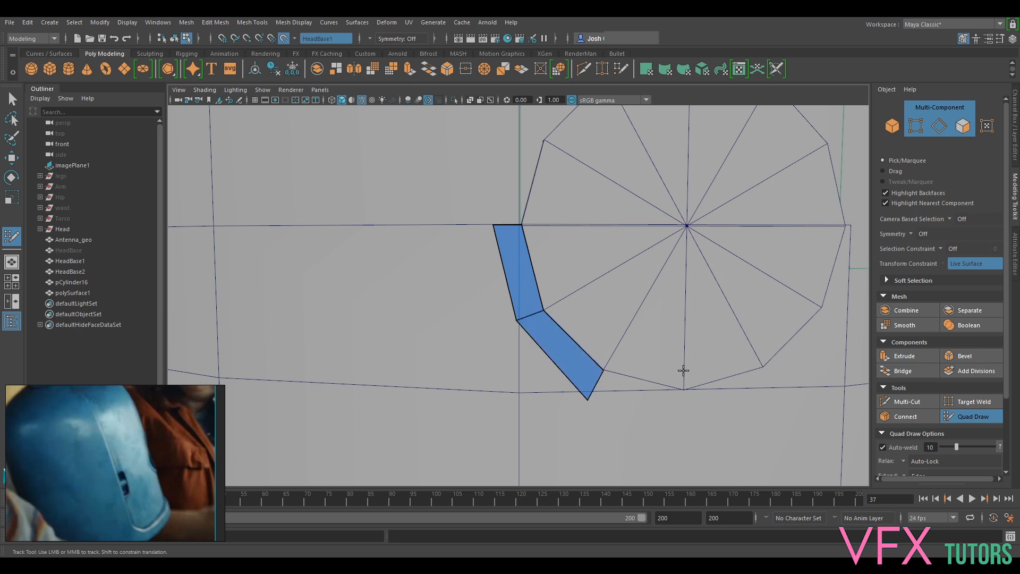
{"action": "middle_click_drag", "start_coordinate": [684, 371], "coordinate": [683, 285], "text": "alt"}
{"action": "left_click", "coordinate": [599, 312]}
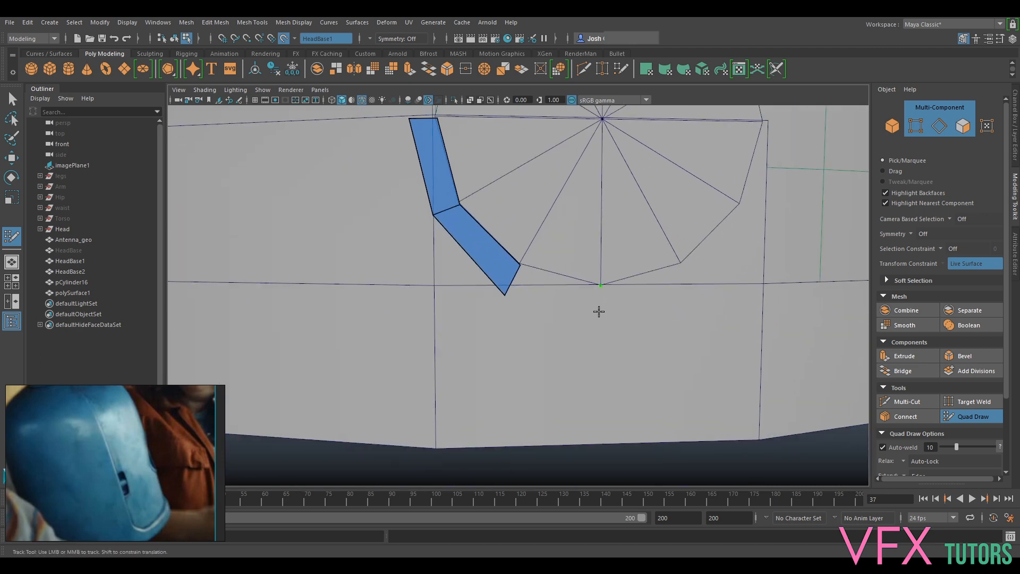
{"action": "left_click", "coordinate": [583, 296], "text": "shift"}
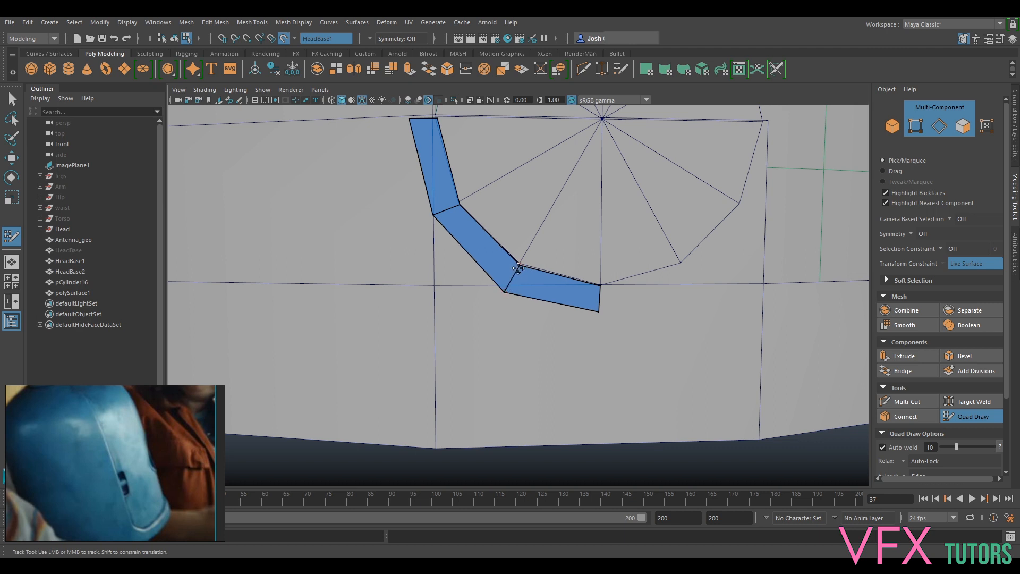
- Add a quad running horizontally from the strip's lower end, past the cylinder's lowest point
{"action": "scroll", "coordinate": [582, 153], "scroll_direction": "down", "scroll_amount": 3}
{"action": "middle_click_drag", "start_coordinate": [631, 241], "coordinate": [563, 265], "text": "alt"}
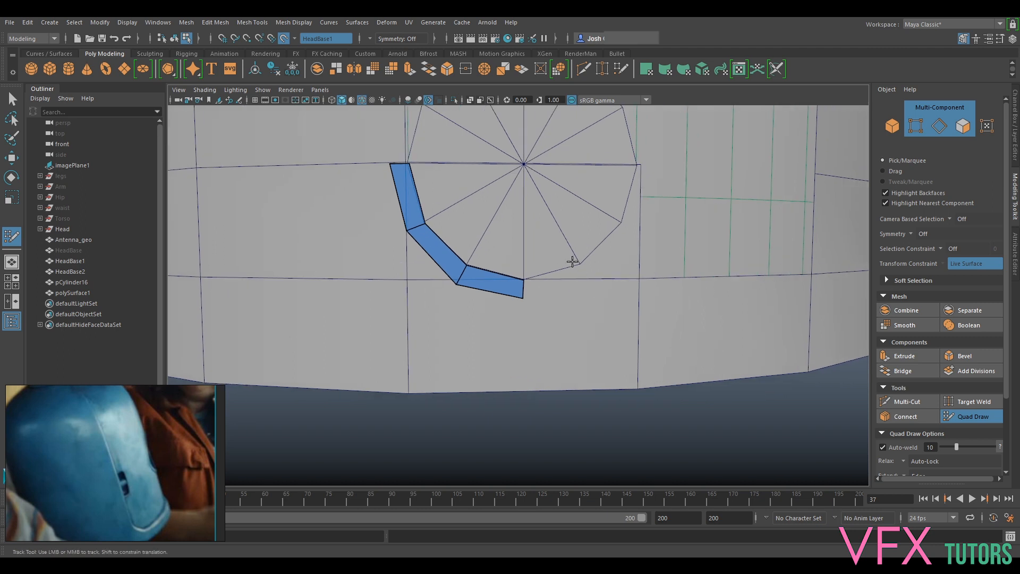
{"action": "middle_click_drag", "start_coordinate": [555, 195], "coordinate": [519, 212], "text": "alt"}
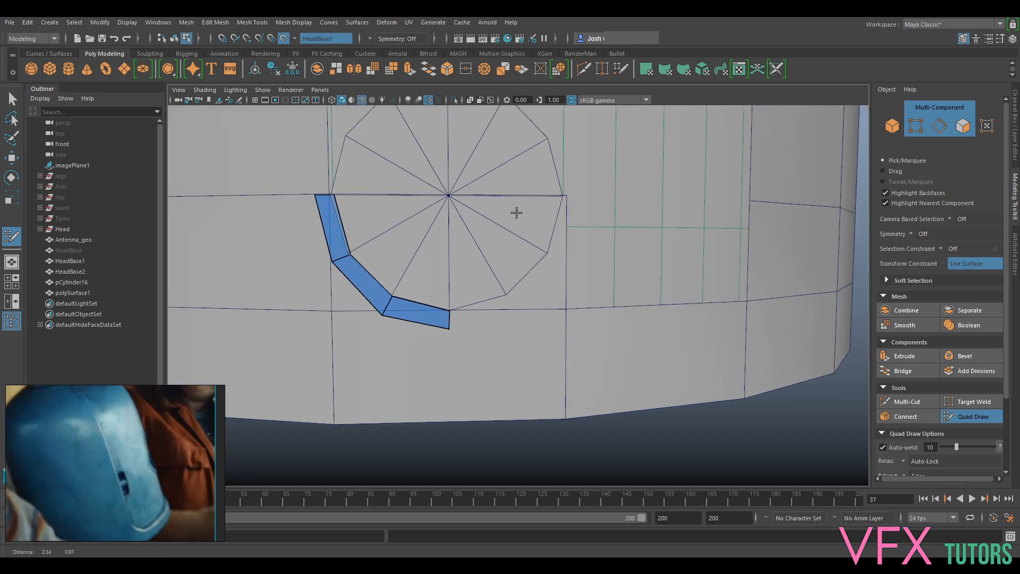
{"action": "left_click", "coordinate": [510, 310]}
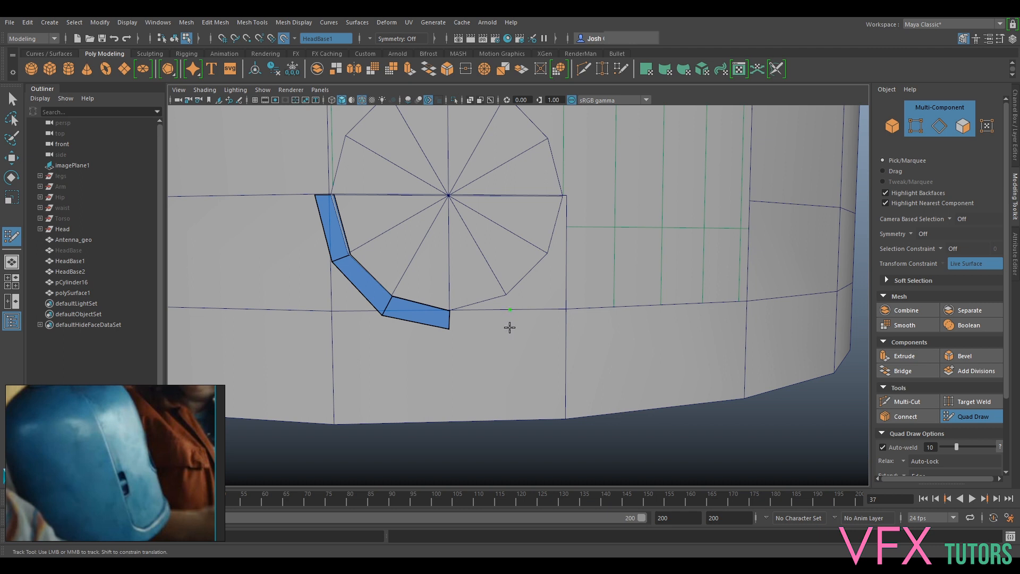
{"action": "left_click", "coordinate": [489, 317], "text": "shift"}
{"action": "mouse_move", "coordinate": [333, 170]}
{"action": "middle_mouse_down", "text": "alt"}
{"action": "mouse_move", "coordinate": [410, 240]}
{"action": "mouse_move", "coordinate": [489, 279]}
{"action": "middle_mouse_up", "text": "alt"}
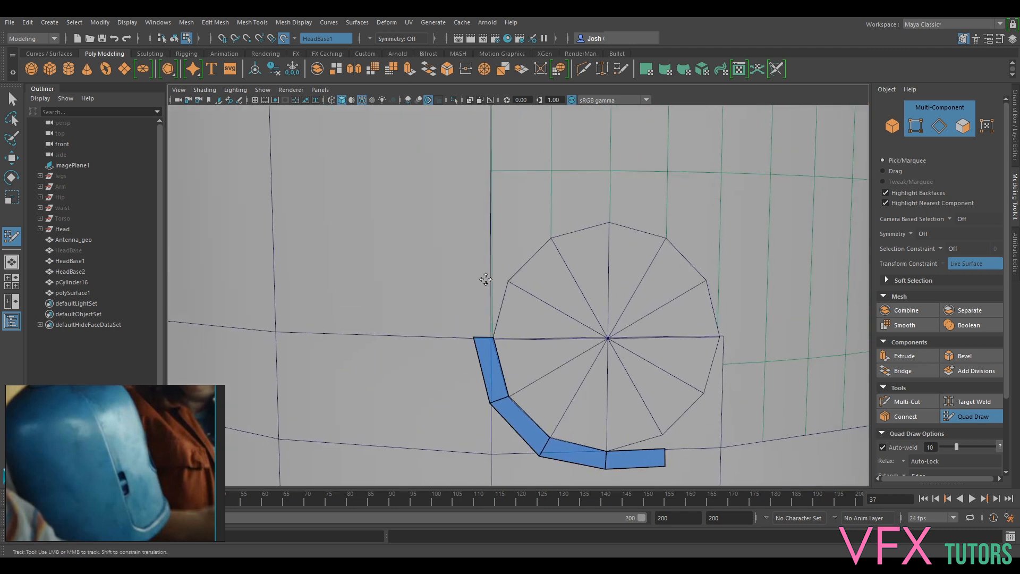
- Add a quad to the strip's upper end, continuing straight up along the slot's vertical edge
{"action": "left_click_drag", "start_coordinate": [472, 279], "coordinate": [584, 218], "text": "alt"}
{"action": "middle_click_drag", "start_coordinate": [569, 294], "coordinate": [555, 351], "text": "alt"}
{"action": "scroll", "coordinate": [555, 351], "scroll_direction": "up", "scroll_amount": 3}
{"action": "left_click_drag", "start_coordinate": [563, 265], "coordinate": [567, 321], "text": "alt"}
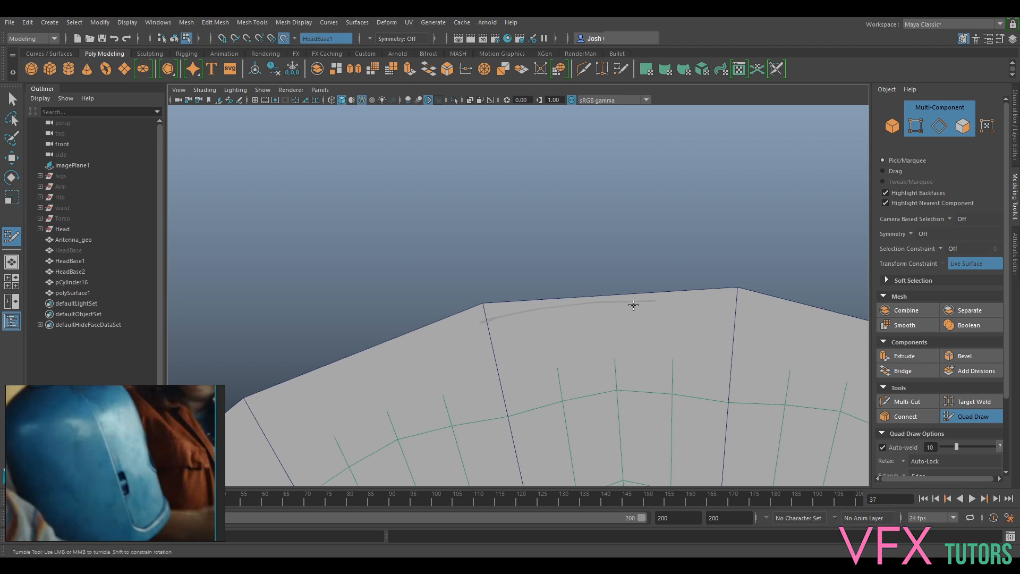
{"action": "scroll", "coordinate": [631, 311], "scroll_direction": "up", "scroll_amount": 3}
{"action": "left_click_drag", "start_coordinate": [669, 303], "coordinate": [610, 334], "text": "alt"}
{"action": "scroll", "coordinate": [586, 270], "scroll_direction": "down", "scroll_amount": 5}
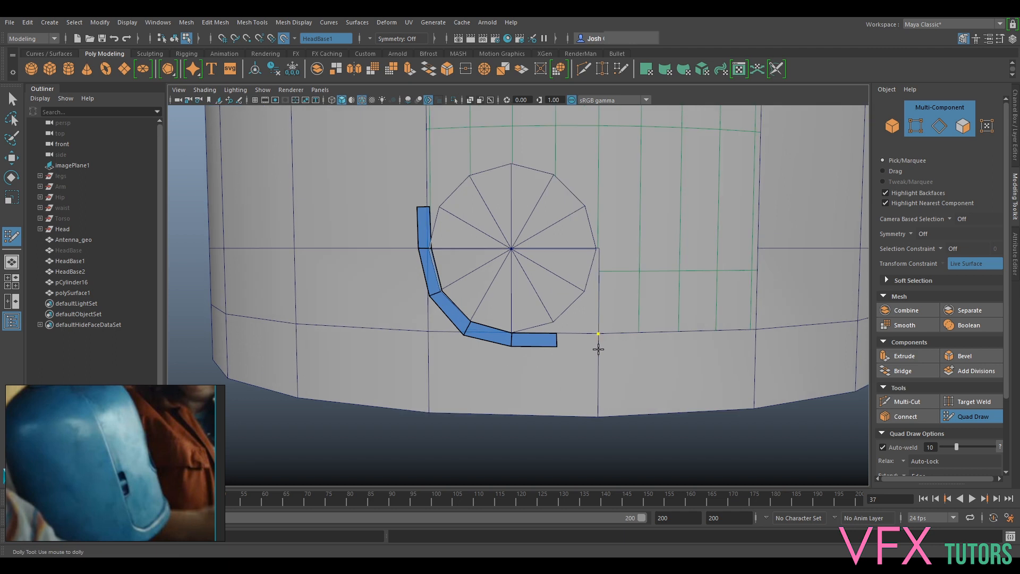
- Extend the strip's horizontal end with another quad reaching the shell's next vertical edge, and adjust its lower corner vertex
{"action": "middle_click_drag", "start_coordinate": [578, 315], "coordinate": [603, 296], "text": "alt"}
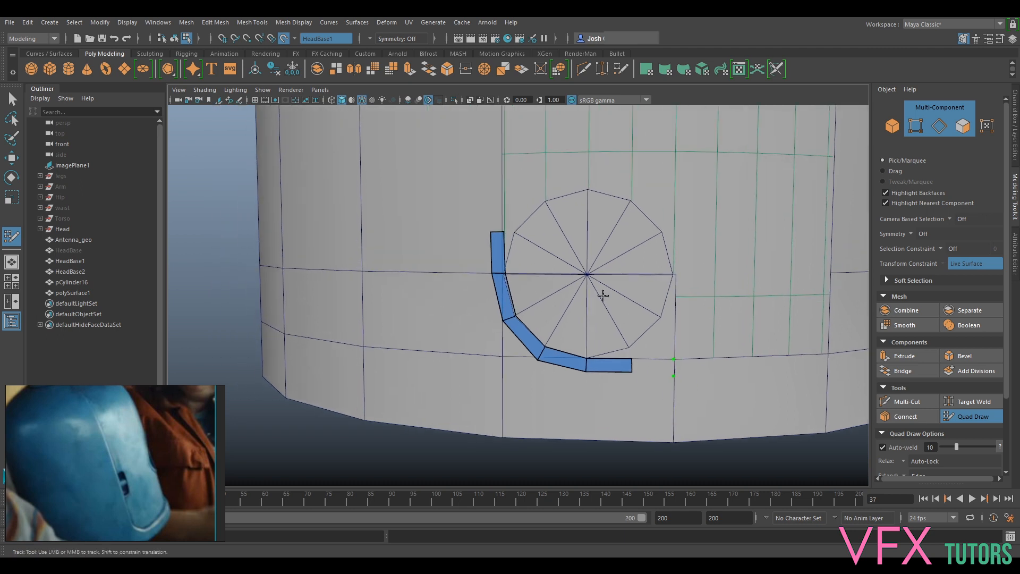
{"action": "left_click", "coordinate": [659, 372], "text": "shift"}
{"action": "scroll", "coordinate": [665, 346], "scroll_direction": "up", "scroll_amount": 4}
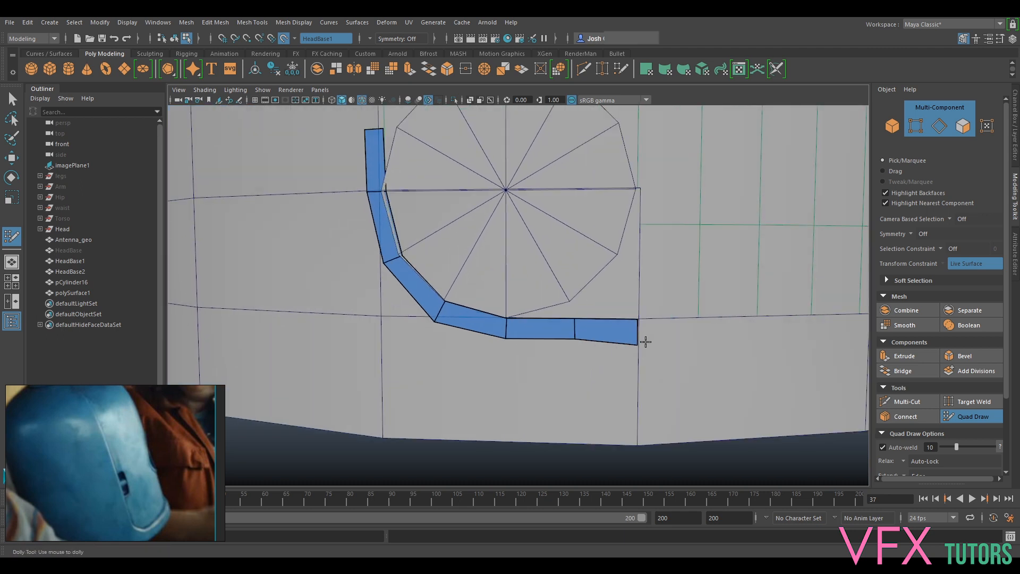
{"action": "left_click_drag", "start_coordinate": [636, 344], "coordinate": [638, 340]}
{"action": "left_click_drag", "start_coordinate": [485, 382], "coordinate": [507, 380], "text": "alt"}
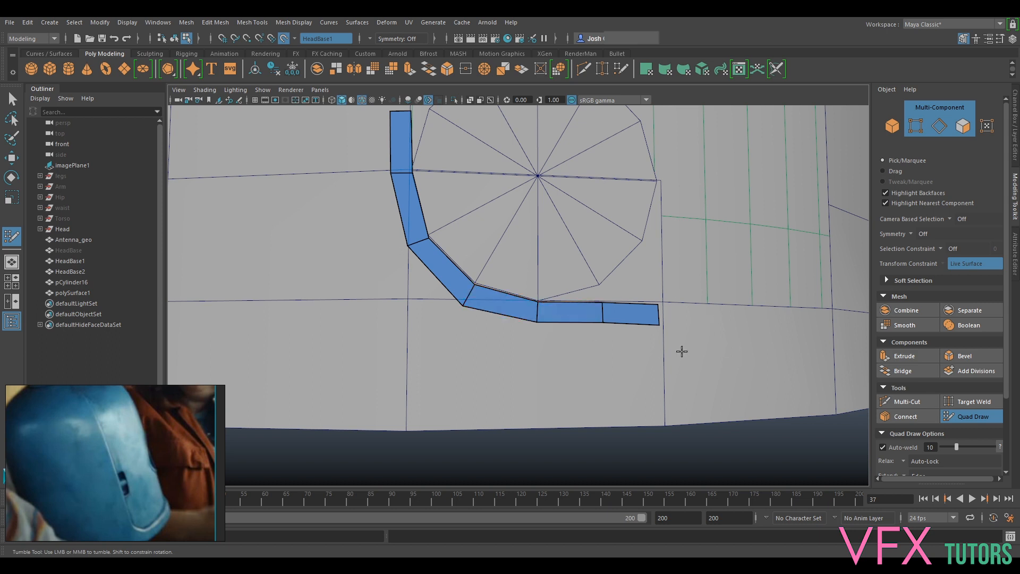
- Stack a second straight quad on the upper end of the strip along the slot's vertical edge
{"action": "scroll", "coordinate": [761, 344], "scroll_direction": "down", "scroll_amount": 3}
{"action": "left_click_drag", "start_coordinate": [691, 341], "coordinate": [718, 372], "text": "alt"}
{"action": "middle_click_drag", "start_coordinate": [629, 332], "coordinate": [630, 435], "text": "alt"}
{"action": "left_click_drag", "start_coordinate": [516, 373], "coordinate": [541, 343], "text": "alt"}
{"action": "scroll", "coordinate": [534, 343], "scroll_direction": "up", "scroll_amount": 4}
{"action": "middle_click_drag", "start_coordinate": [565, 378], "coordinate": [559, 318], "text": "alt"}
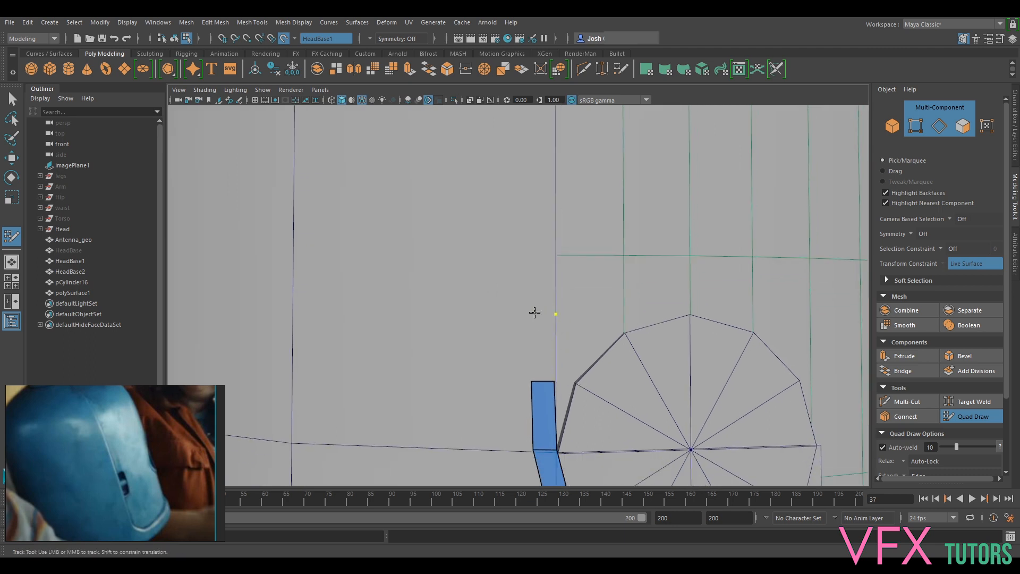
{"action": "left_click", "coordinate": [545, 348], "text": "shift"}
{"action": "scroll", "coordinate": [563, 366], "scroll_direction": "down", "scroll_amount": 5}
{"action": "middle_click_drag", "start_coordinate": [628, 412], "coordinate": [608, 313], "text": "alt"}
{"action": "scroll", "coordinate": [605, 315], "scroll_direction": "up", "scroll_amount": 3}
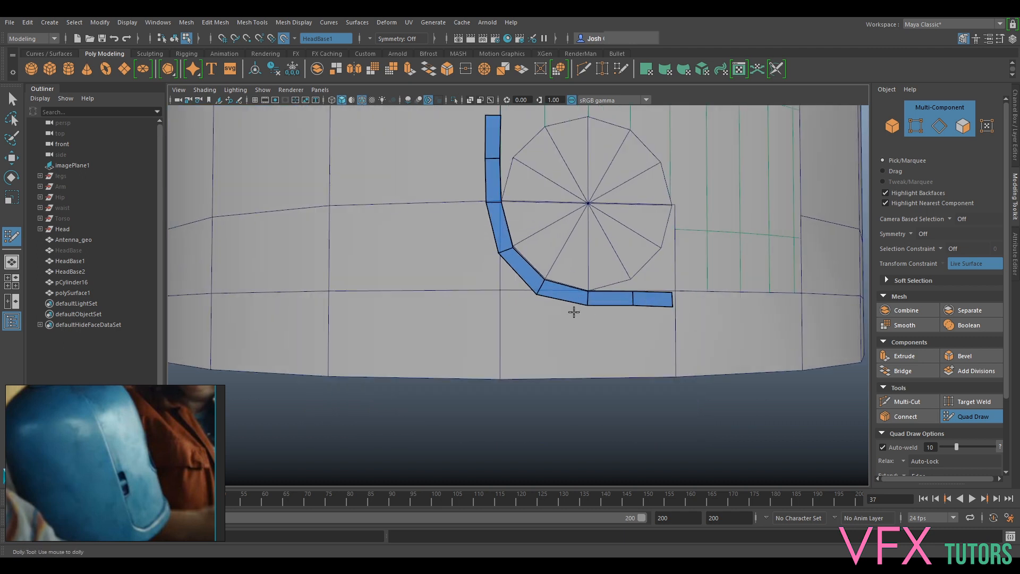
- Preview the quad strip smoothed and return it to the unsmoothed display
{"action": "left_click_drag", "start_coordinate": [574, 313], "coordinate": [561, 317], "text": "alt"}
{"action": "key", "text": "3"}
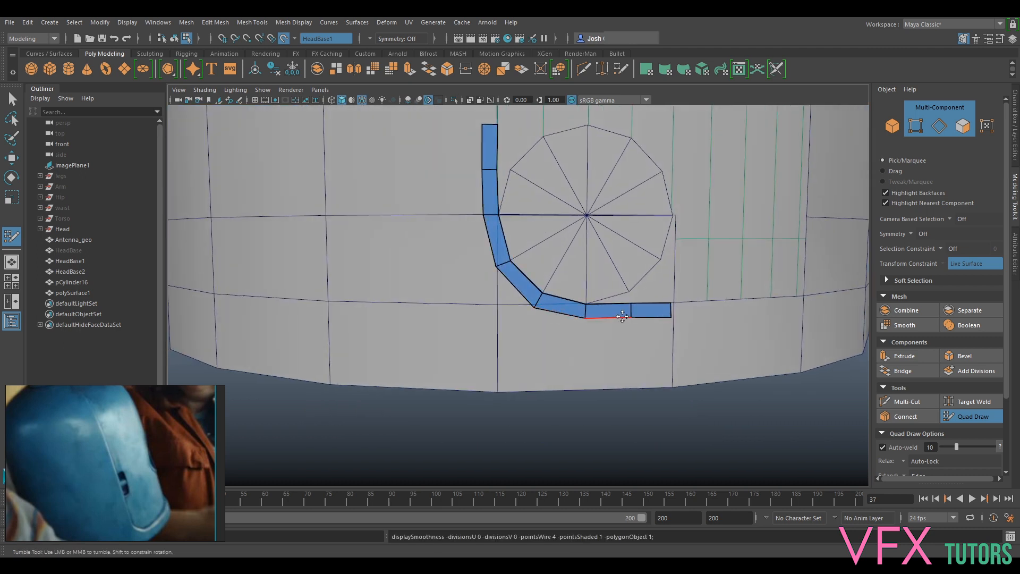
{"action": "key", "text": "1"}
{"action": "key", "text": "3"}
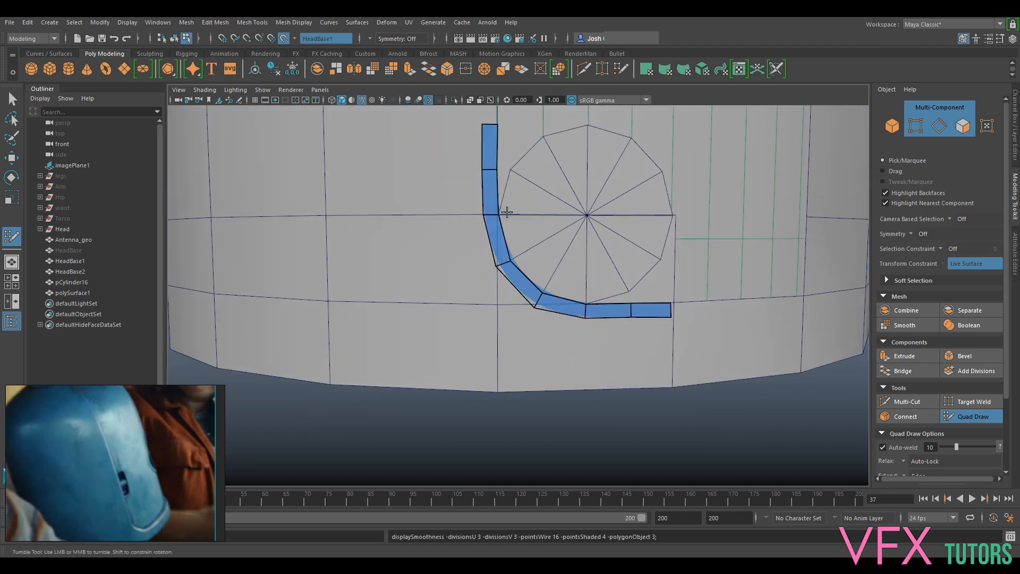
{"action": "key", "text": "1"}
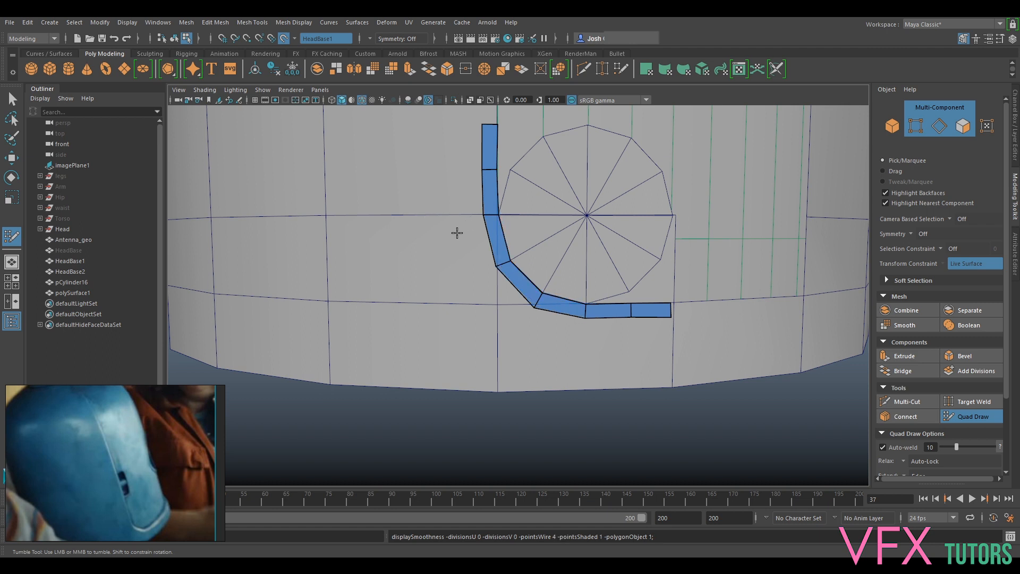
- Exit Quad Draw and release HeadBase1 as the live surface
{"action": "scroll", "coordinate": [582, 282], "scroll_direction": "up", "scroll_amount": 2}
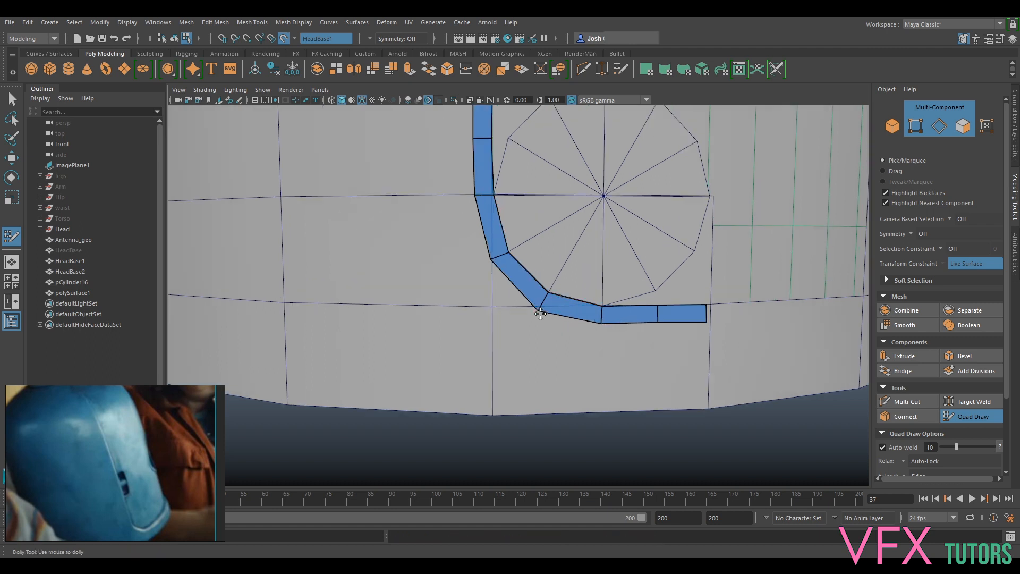
{"action": "scroll", "coordinate": [770, 374], "scroll_direction": "up", "scroll_amount": 3}
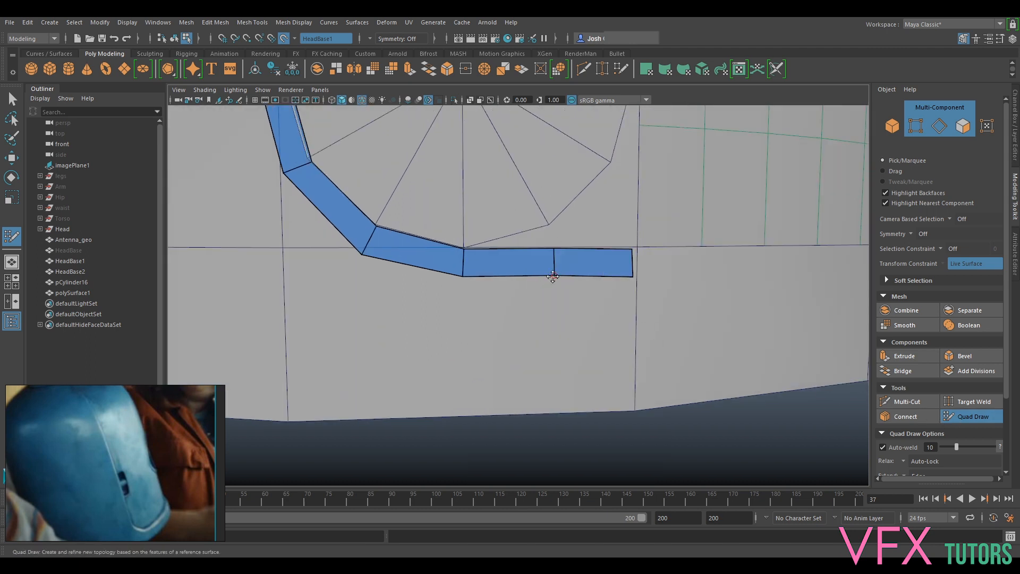
{"action": "left_click", "coordinate": [973, 417]}
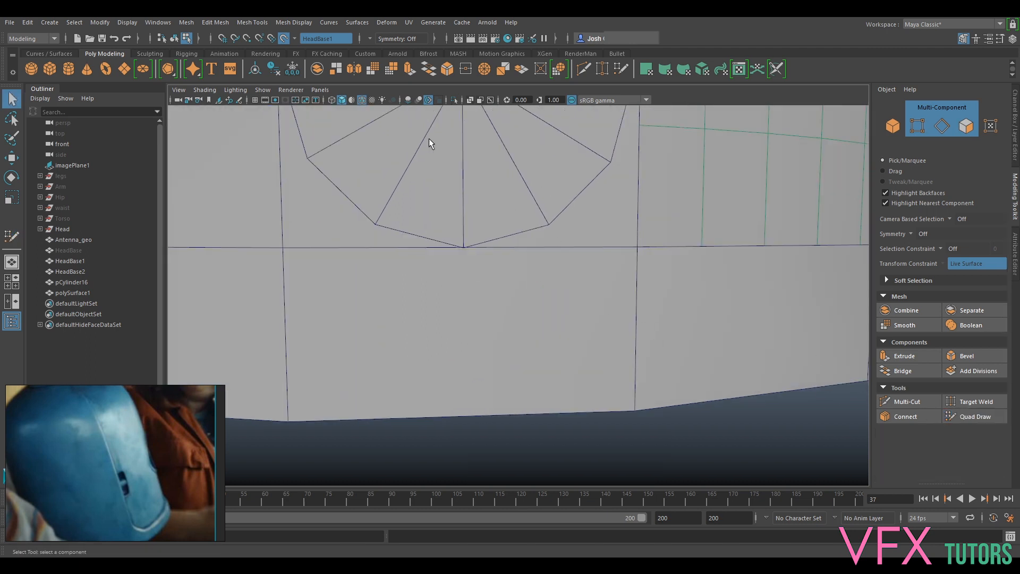
{"action": "left_click", "coordinate": [284, 38]}
- Hide the low-poly HeadBase2 shell to leave the smooth head and the new strip showing
{"action": "scroll", "coordinate": [563, 237], "scroll_direction": "down", "scroll_amount": 5}
{"action": "left_click_drag", "start_coordinate": [595, 245], "coordinate": [560, 267], "text": "alt"}
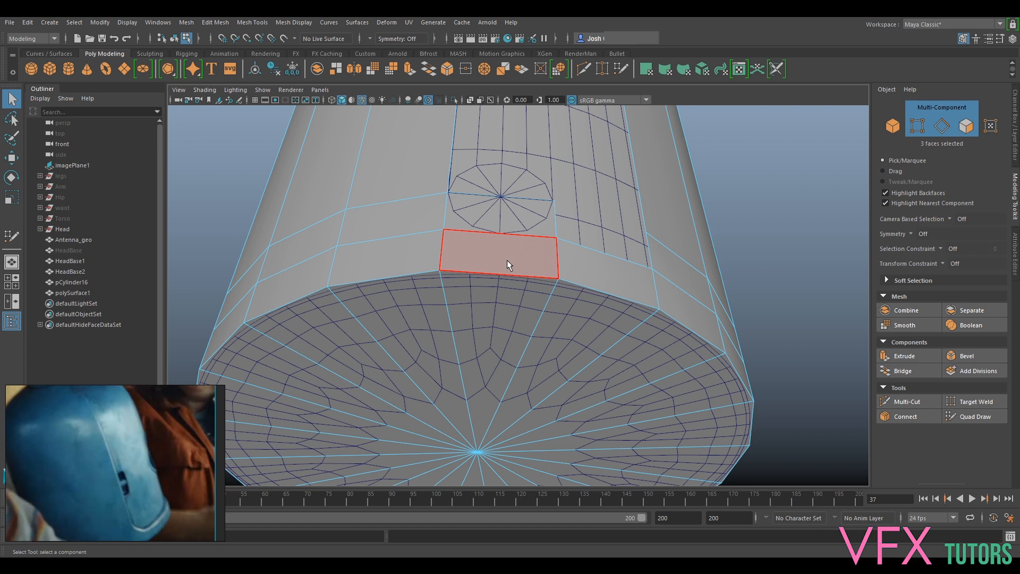
{"action": "mouse_move", "coordinate": [557, 269]}
{"action": "left_mouse_down", "text": "alt"}
{"action": "mouse_move", "coordinate": [556, 300]}
{"action": "mouse_move", "coordinate": [558, 287]}
{"action": "left_mouse_up", "text": "alt"}
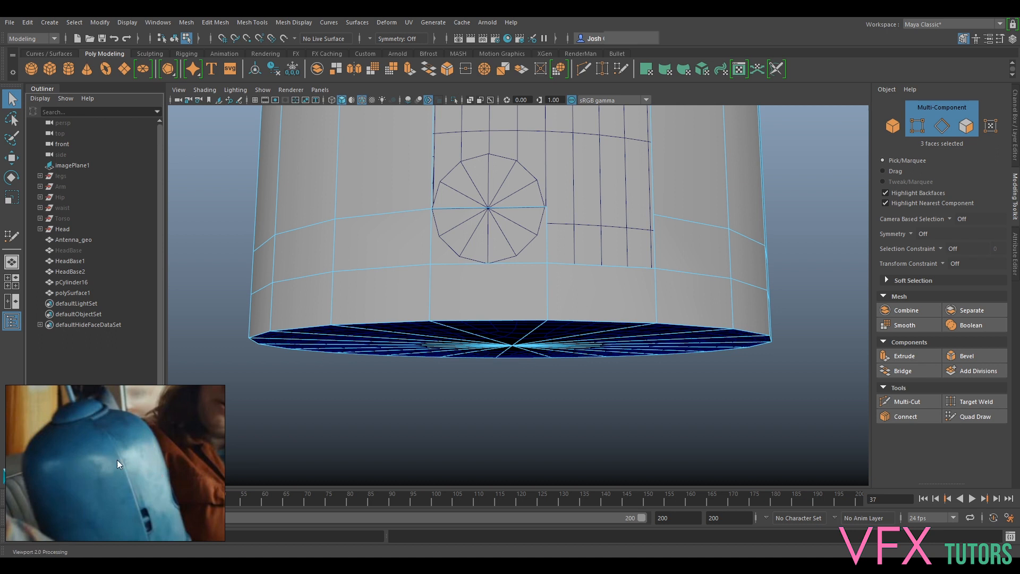
{"action": "left_click_drag", "start_coordinate": [636, 253], "coordinate": [563, 288], "text": "alt"}
{"action": "right_click_drag", "start_coordinate": [674, 269], "coordinate": [714, 243]}
{"action": "key", "text": "ctrl+h"}
- Select the two lower vertices at the strip's horizontal end and scale them vertically into a level line
{"action": "left_click", "coordinate": [530, 263]}
{"action": "left_click_drag", "start_coordinate": [530, 263], "coordinate": [556, 288], "text": "alt"}
{"action": "scroll", "coordinate": [534, 286], "scroll_direction": "up", "scroll_amount": 2}
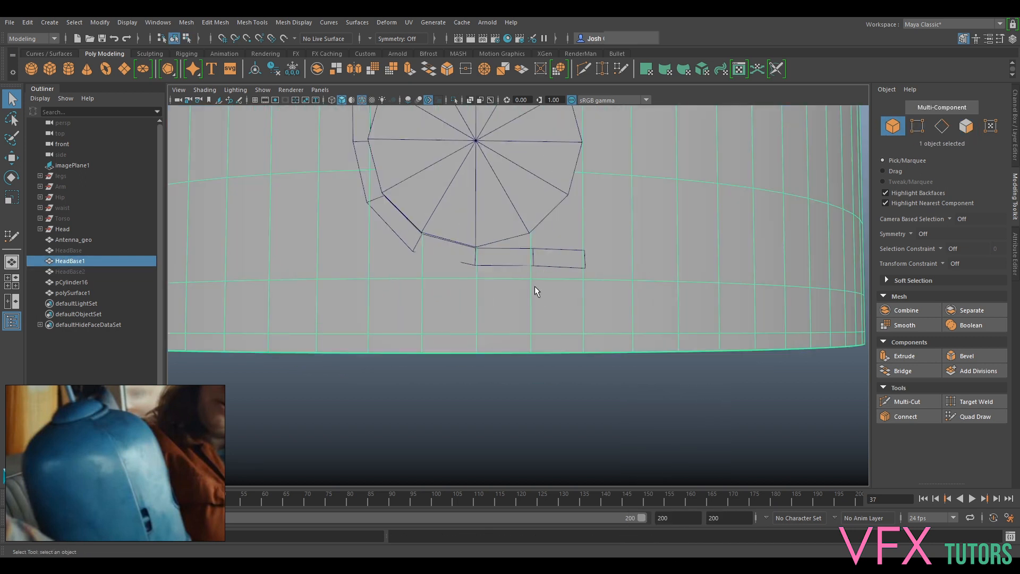
{"action": "left_click", "coordinate": [540, 258]}
{"action": "right_click", "coordinate": [539, 262]}
{"action": "right_click_drag", "start_coordinate": [539, 265], "coordinate": [514, 258]}
{"action": "left_click_drag", "start_coordinate": [525, 272], "coordinate": [598, 265]}
{"action": "key", "text": "r"}
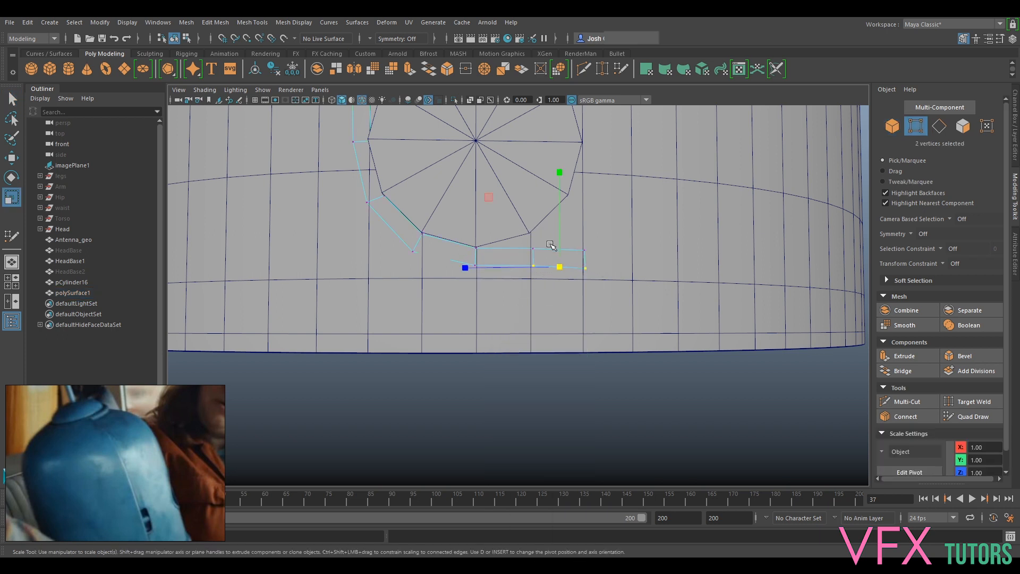
{"action": "scroll", "coordinate": [497, 264], "scroll_direction": "up", "scroll_amount": 4}
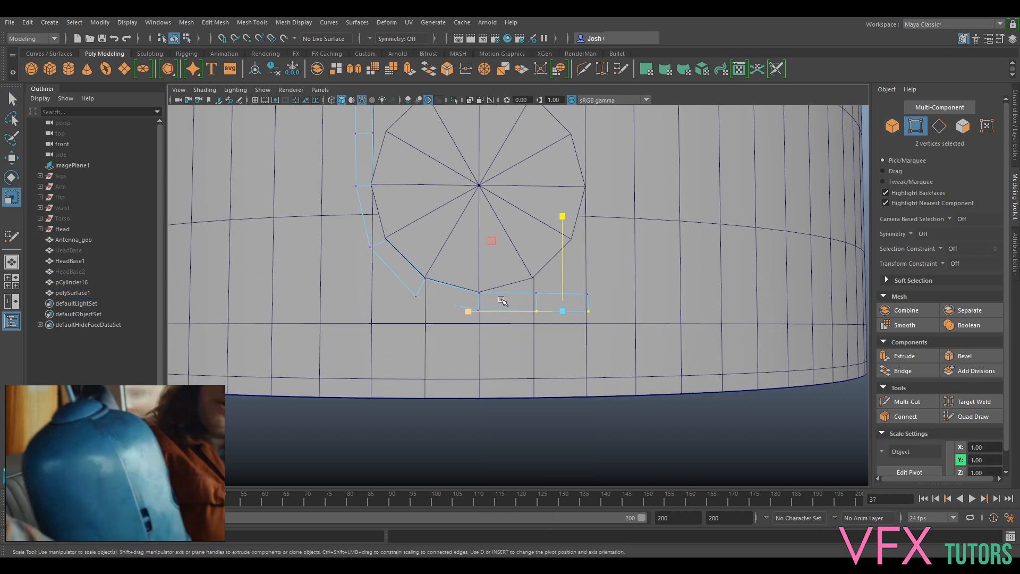
- Straighten the strip's two horizontal end quads by moving their vertices along single axes with vertex snapping
{"action": "left_click", "coordinate": [589, 300]}
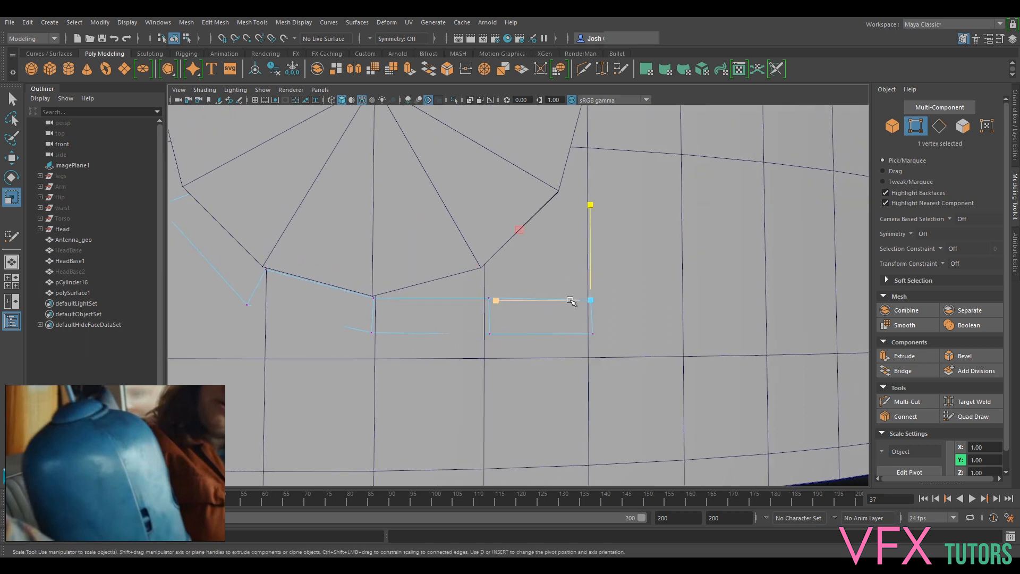
{"action": "key", "text": "w"}
{"action": "left_click", "coordinate": [495, 290]}
{"action": "middle_click_drag", "start_coordinate": [504, 282], "coordinate": [537, 307], "text": "alt"}
{"action": "key", "text": "v"}
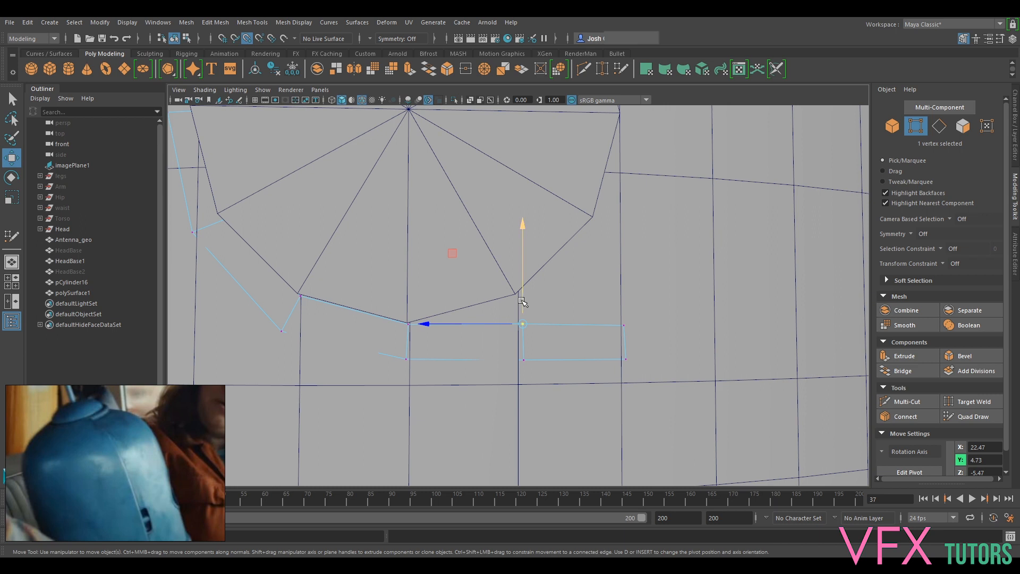
{"action": "middle_click_drag", "start_coordinate": [631, 318], "coordinate": [622, 326]}
{"action": "key", "text": "v"}
{"action": "left_click_drag", "start_coordinate": [623, 314], "coordinate": [521, 323]}
{"action": "middle_click_drag", "start_coordinate": [627, 358], "coordinate": [626, 359]}
{"action": "left_click_drag", "start_coordinate": [608, 359], "coordinate": [606, 358]}
- Examine how the strip sits on the curved shell from the front, side and below
{"action": "scroll", "coordinate": [565, 337], "scroll_direction": "down", "scroll_amount": 2}
{"action": "middle_click_drag", "start_coordinate": [572, 247], "coordinate": [644, 292], "text": "alt"}
{"action": "scroll", "coordinate": [569, 278], "scroll_direction": "down", "scroll_amount": 4}
{"action": "middle_click_drag", "start_coordinate": [556, 264], "coordinate": [614, 346], "text": "alt"}
{"action": "left_click_drag", "start_coordinate": [527, 313], "coordinate": [542, 314], "text": "alt"}
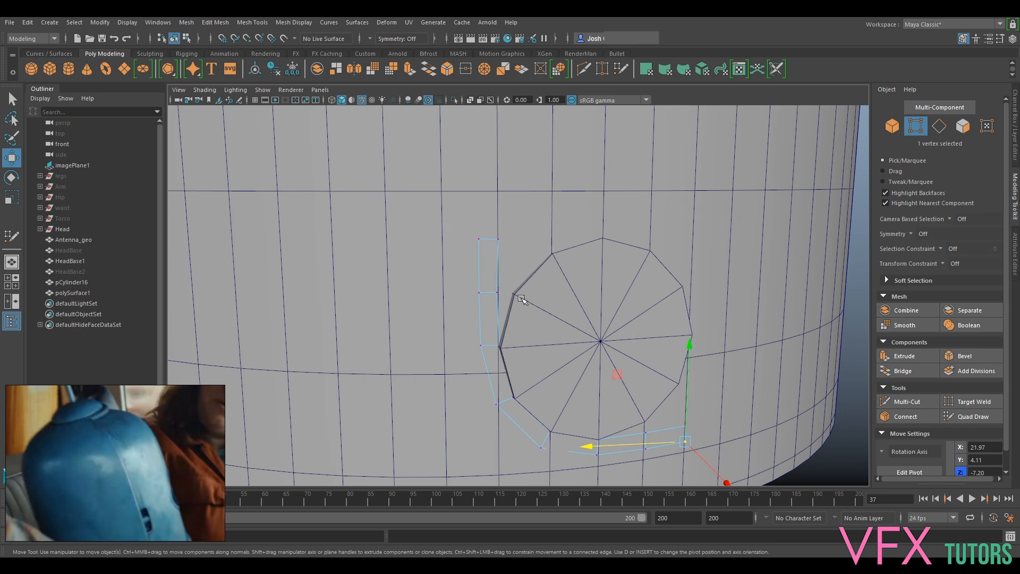
{"action": "left_click_drag", "start_coordinate": [483, 296], "coordinate": [513, 224], "text": "alt"}
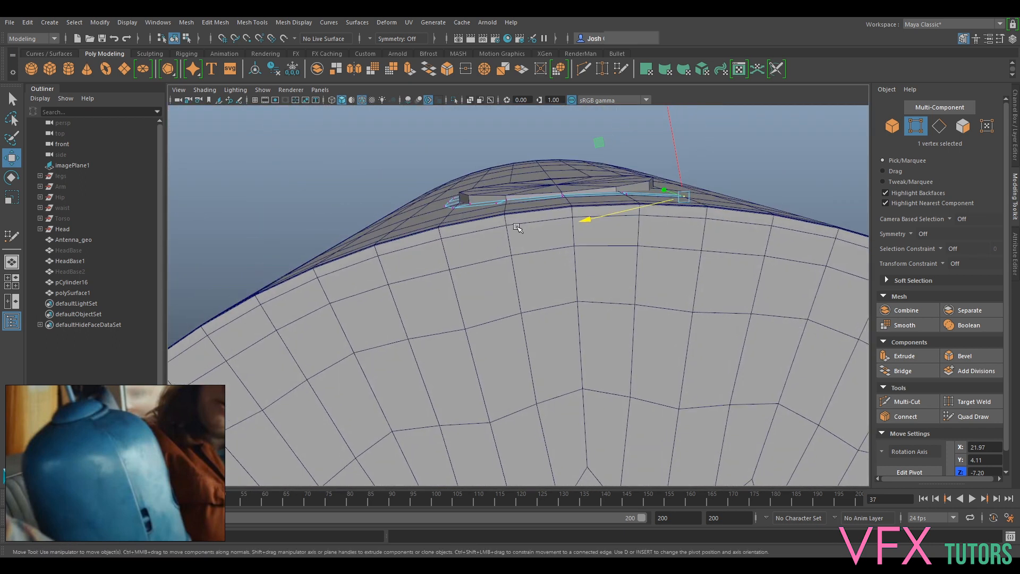
{"action": "left_click_drag", "start_coordinate": [591, 246], "coordinate": [572, 274]}
{"action": "key", "text": "ctrl+z"}
{"action": "left_click_drag", "start_coordinate": [629, 221], "coordinate": [631, 248], "text": "alt"}
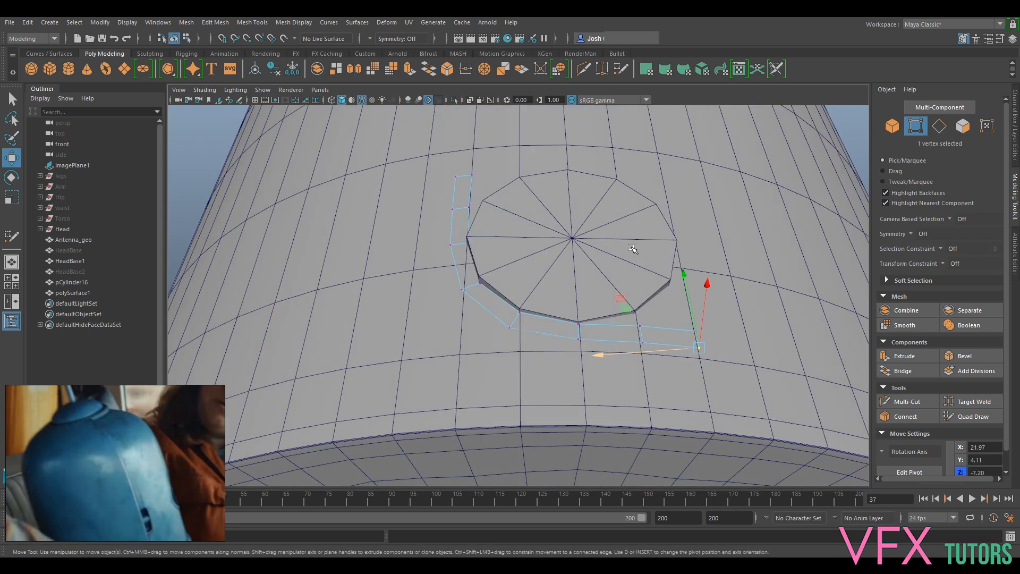
- Hide the guide cylinder pCylinder16
{"action": "left_click_drag", "start_coordinate": [594, 164], "coordinate": [618, 254], "text": "alt"}
{"action": "right_click_drag", "start_coordinate": [672, 260], "coordinate": [718, 247]}
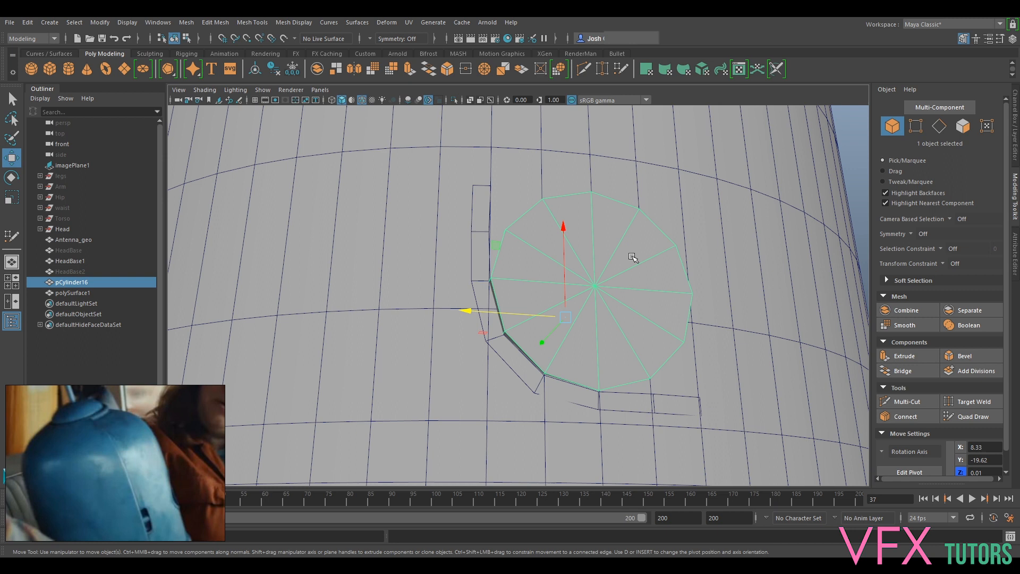
{"action": "key", "text": "ctrl+h"}
- Select the quad strip polySurface1 and turn on its smooth mesh preview
{"action": "left_click_drag", "start_coordinate": [638, 257], "coordinate": [543, 370], "text": "alt"}
{"action": "left_click", "coordinate": [559, 376]}
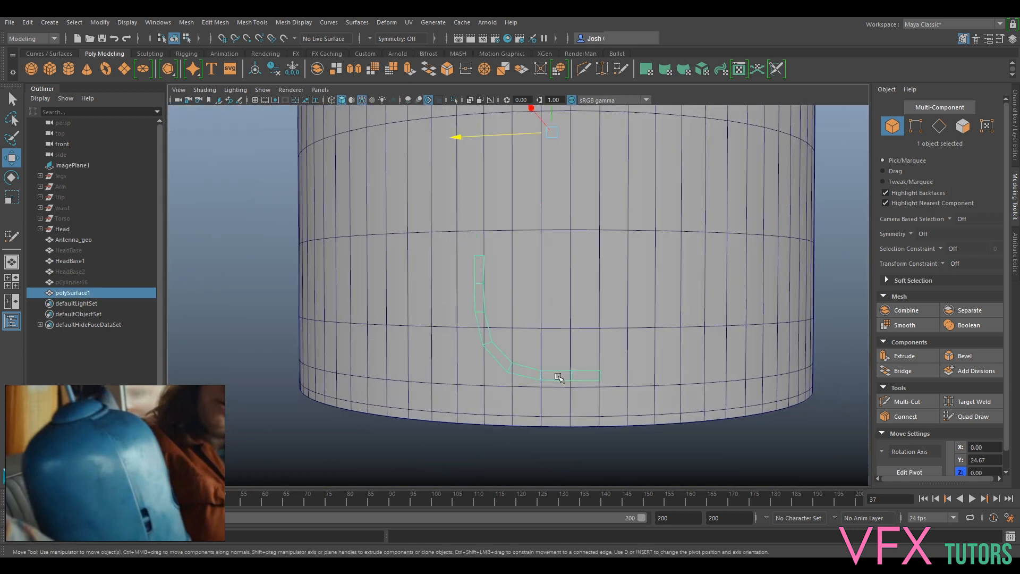
{"action": "key", "text": "r"}
{"action": "key", "text": "3"}
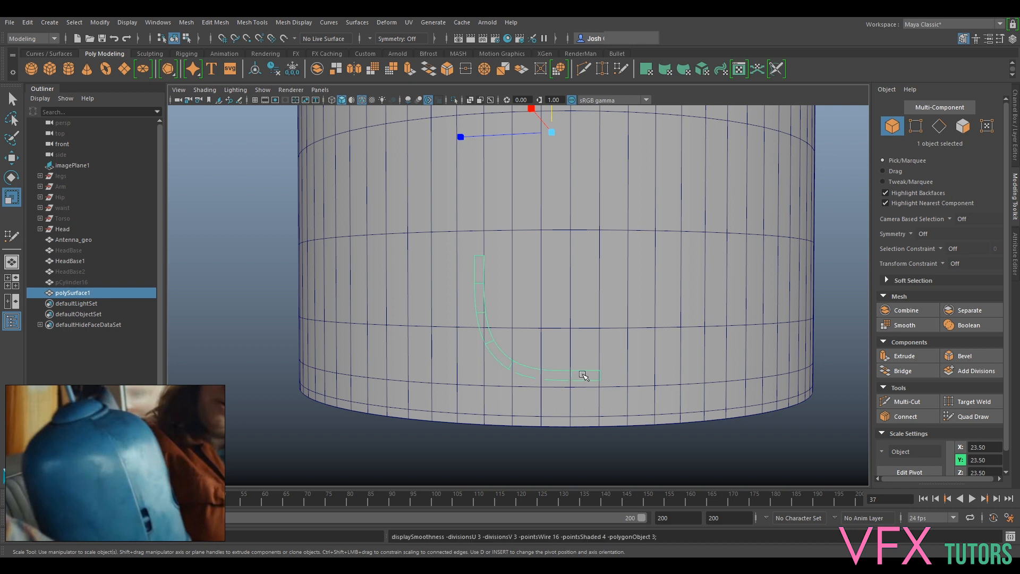
- Inspect the rounded corner strip against the head shell, checking its alignment from several angles up to the dome
{"action": "left_click", "coordinate": [735, 462]}
{"action": "left_click_drag", "start_coordinate": [722, 444], "coordinate": [589, 383], "text": "alt"}
{"action": "left_click", "coordinate": [580, 374]}
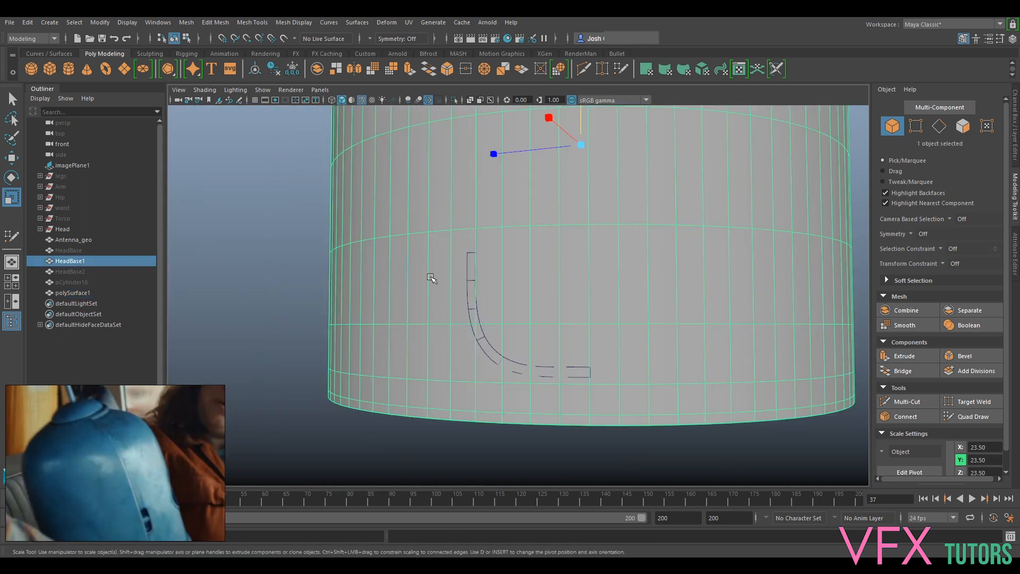
{"action": "left_click", "coordinate": [474, 299]}
{"action": "left_click_drag", "start_coordinate": [783, 326], "coordinate": [579, 292], "text": "alt"}
{"action": "mouse_move", "coordinate": [626, 365]}
{"action": "middle_mouse_down", "text": "alt"}
{"action": "mouse_move", "coordinate": [620, 385]}
{"action": "mouse_move", "coordinate": [626, 369]}
{"action": "middle_mouse_up", "text": "alt"}
{"action": "left_click_drag", "start_coordinate": [626, 369], "coordinate": [585, 223], "text": "alt"}
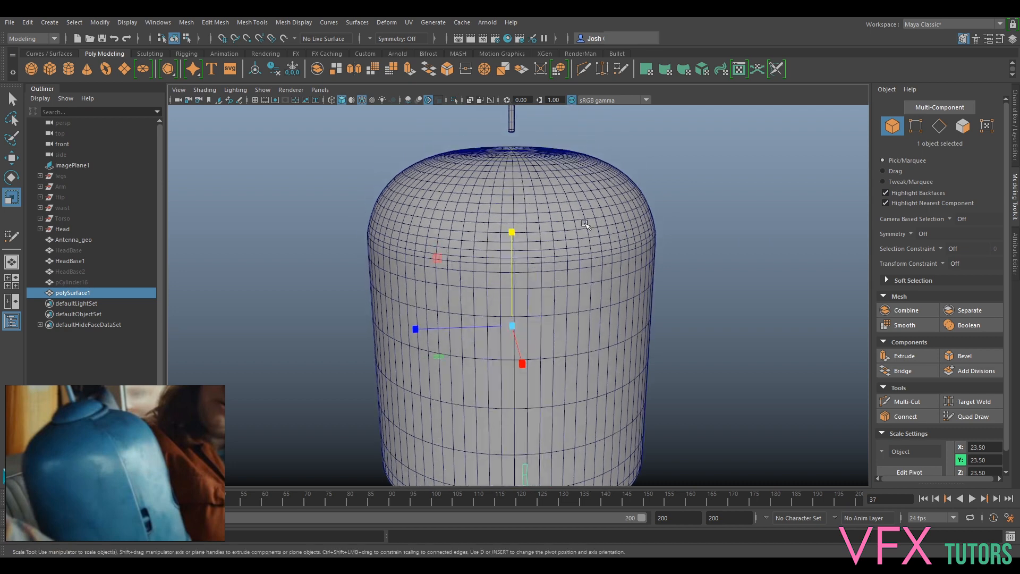
{"action": "left_click_drag", "start_coordinate": [525, 265], "coordinate": [504, 329], "text": "alt"}
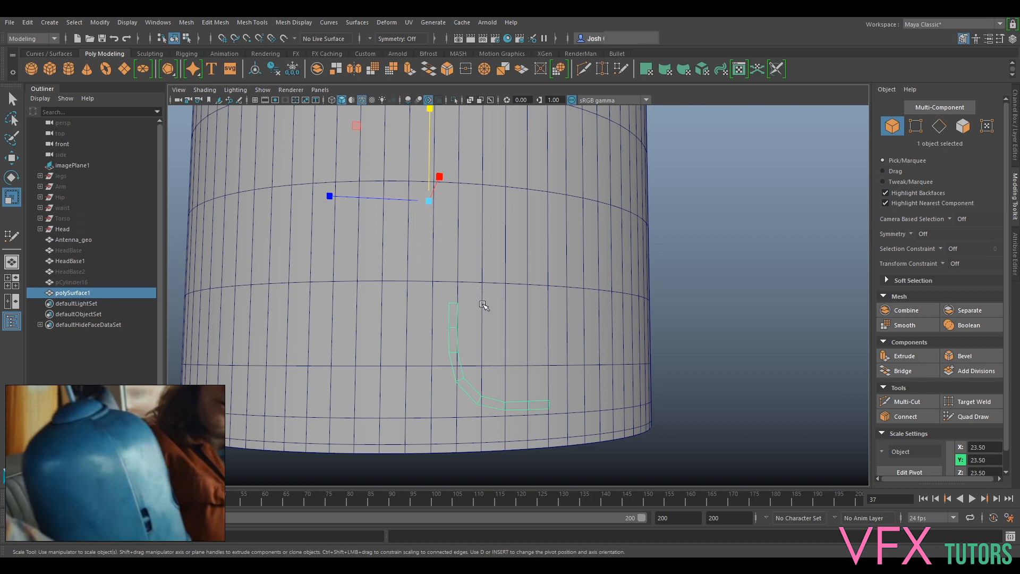
{"action": "left_click_drag", "start_coordinate": [489, 334], "coordinate": [581, 283], "text": "alt"}
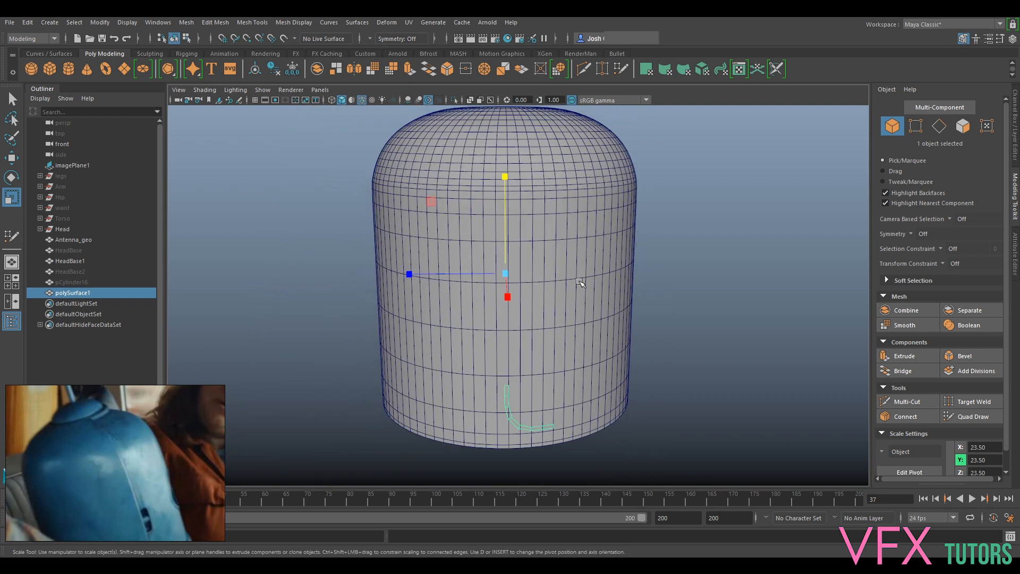
{"action": "left_click_drag", "start_coordinate": [563, 235], "coordinate": [599, 176], "text": "alt"}
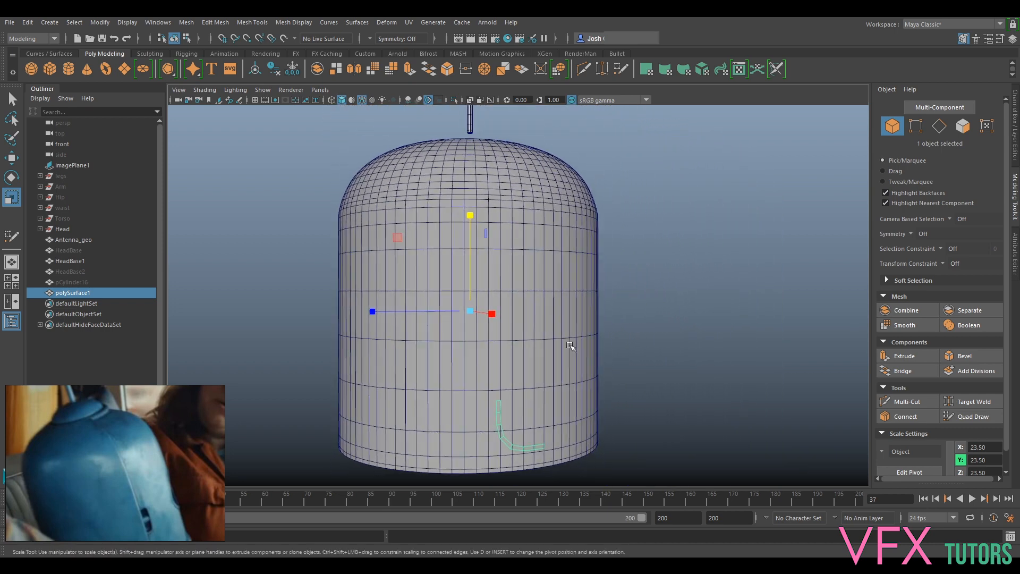
{"action": "middle_click_drag", "start_coordinate": [569, 345], "coordinate": [568, 288], "text": "alt"}
{"action": "scroll", "coordinate": [569, 289], "scroll_direction": "up", "scroll_amount": 3}
{"action": "middle_click_drag", "start_coordinate": [534, 336], "coordinate": [539, 520], "text": "alt"}
{"action": "left_click_drag", "start_coordinate": [566, 217], "coordinate": [559, 272], "text": "alt"}
{"action": "middle_click_drag", "start_coordinate": [550, 235], "coordinate": [548, 348], "text": "alt"}
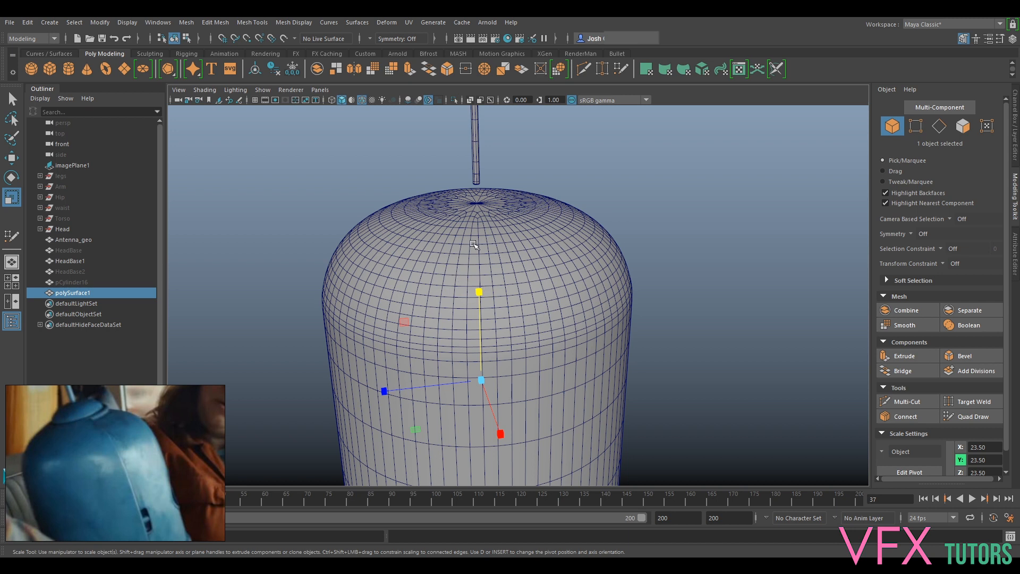
- Show the HeadRef layer to compare the reference head's top with the smoothed shell, and hide the layer again
{"action": "left_click_drag", "start_coordinate": [645, 244], "coordinate": [691, 312], "text": "alt"}
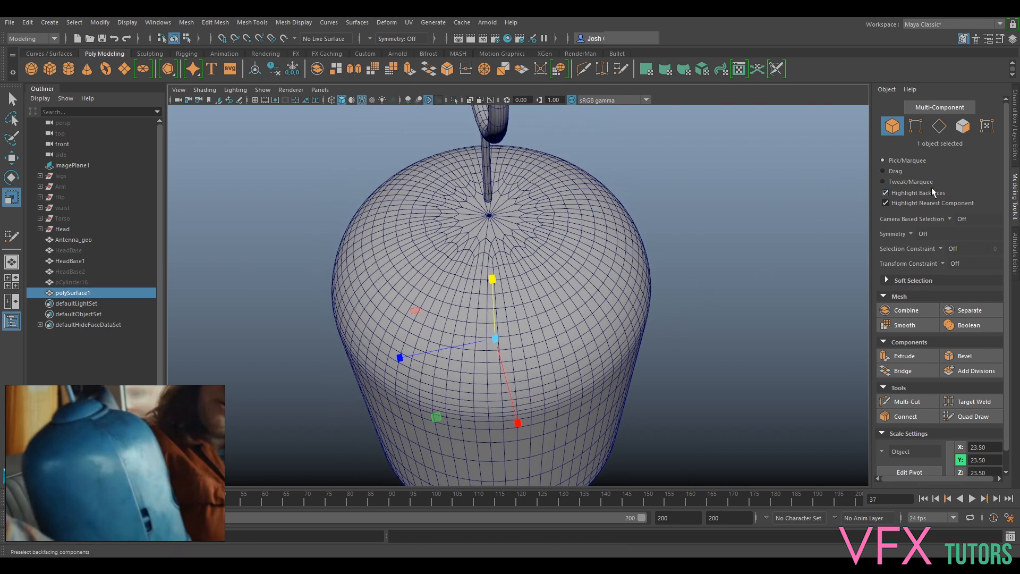
{"action": "left_click", "coordinate": [1016, 157]}
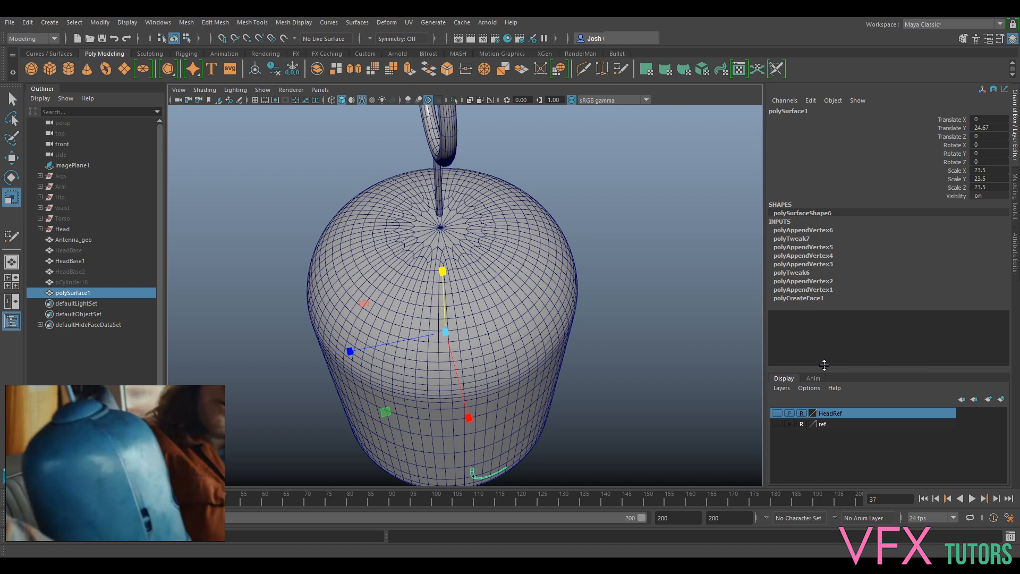
{"action": "left_click", "coordinate": [777, 413]}
{"action": "scroll", "coordinate": [425, 290], "scroll_direction": "up", "scroll_amount": 2}
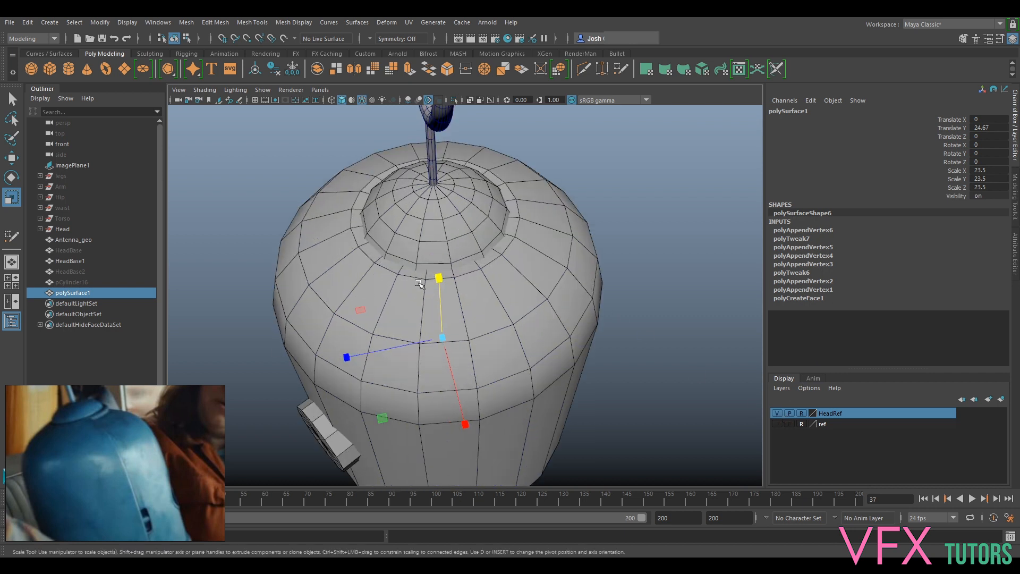
{"action": "left_click", "coordinate": [775, 413]}
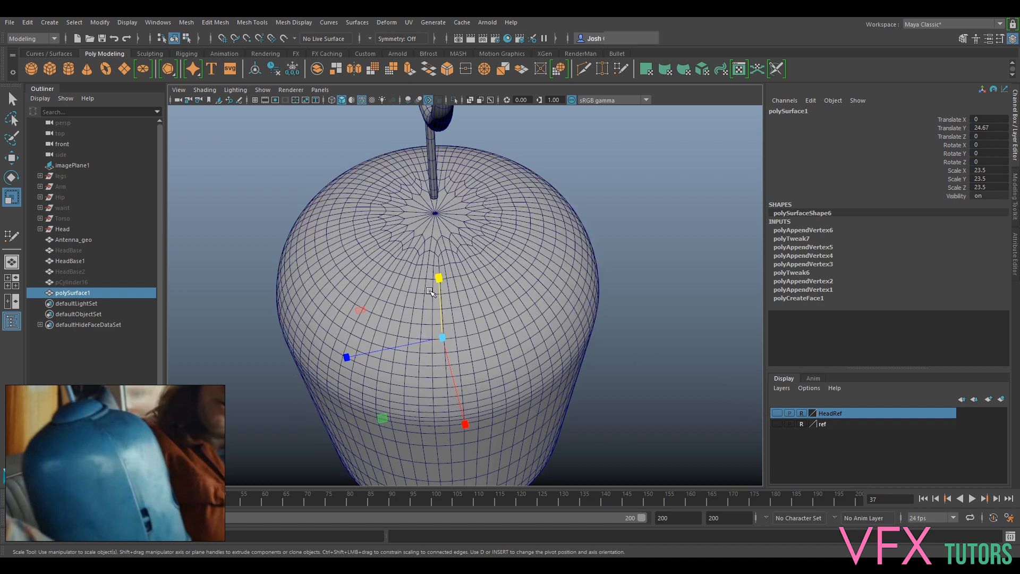
{"action": "left_click_drag", "start_coordinate": [431, 282], "coordinate": [546, 288], "text": "alt"}
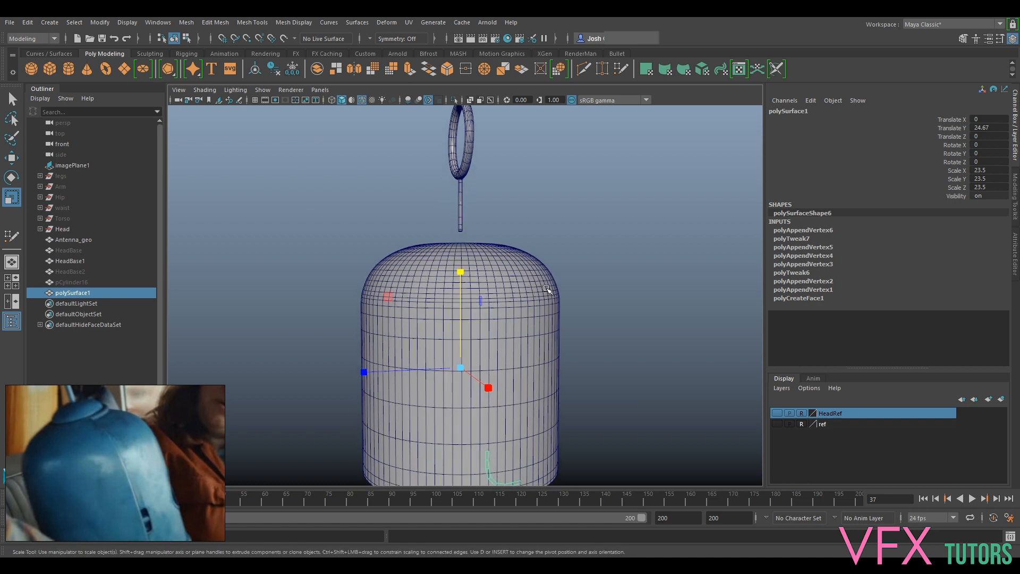
- Show the hidden HeadBase2 mesh to compare its dome with the smoothed shell, and hide it again
{"action": "left_click", "coordinate": [90, 282]}
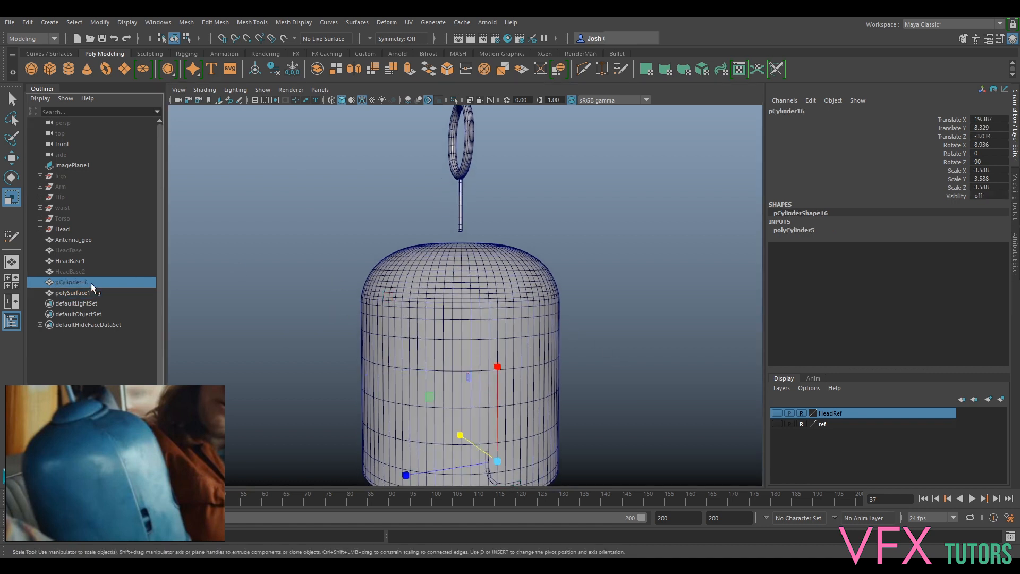
{"action": "key", "text": "h"}
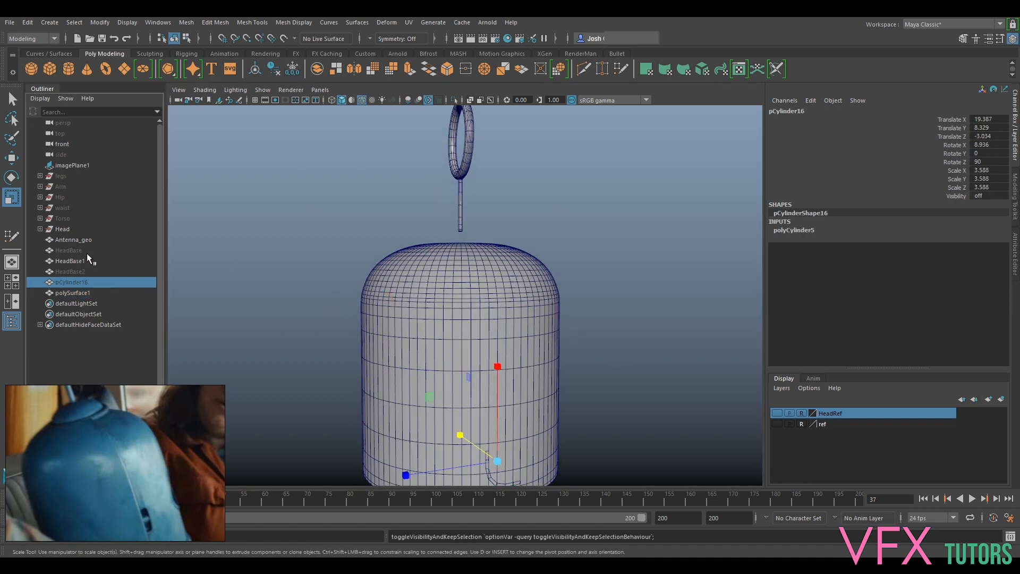
{"action": "left_click", "coordinate": [77, 271]}
{"action": "key", "text": "h"}
{"action": "left_click_drag", "start_coordinate": [538, 264], "coordinate": [626, 294], "text": "alt"}
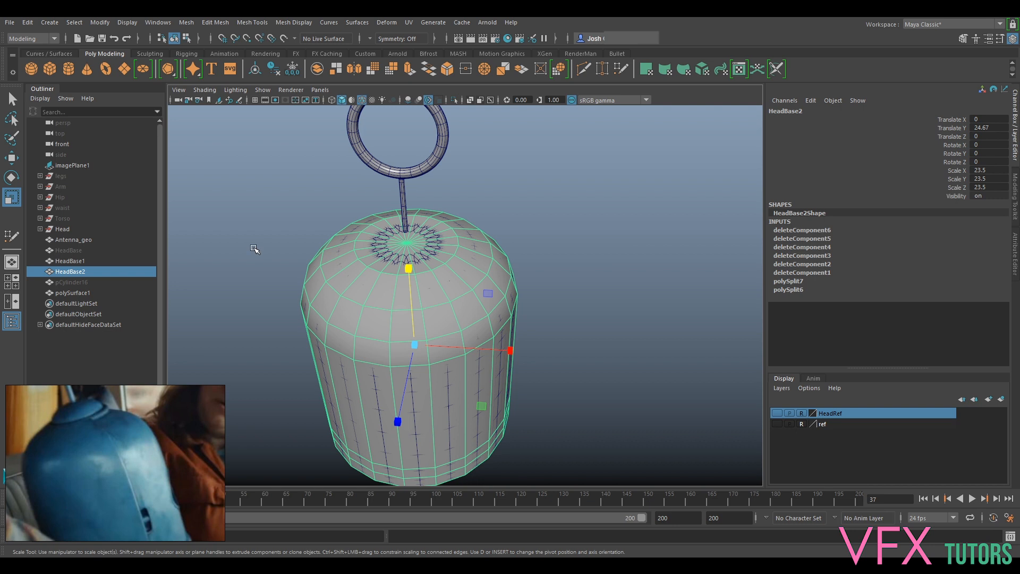
{"action": "left_click", "coordinate": [75, 248]}
{"action": "key", "text": "h"}
{"action": "scroll", "coordinate": [472, 308], "scroll_direction": "up", "scroll_amount": 4}
{"action": "left_click_drag", "start_coordinate": [413, 239], "coordinate": [440, 259], "text": "alt"}
{"action": "left_click", "coordinate": [444, 264]}
{"action": "key", "text": "h"}
- Set HeadBase1's smooth division levels to 0 and delete its construction history
{"action": "left_click", "coordinate": [444, 235]}
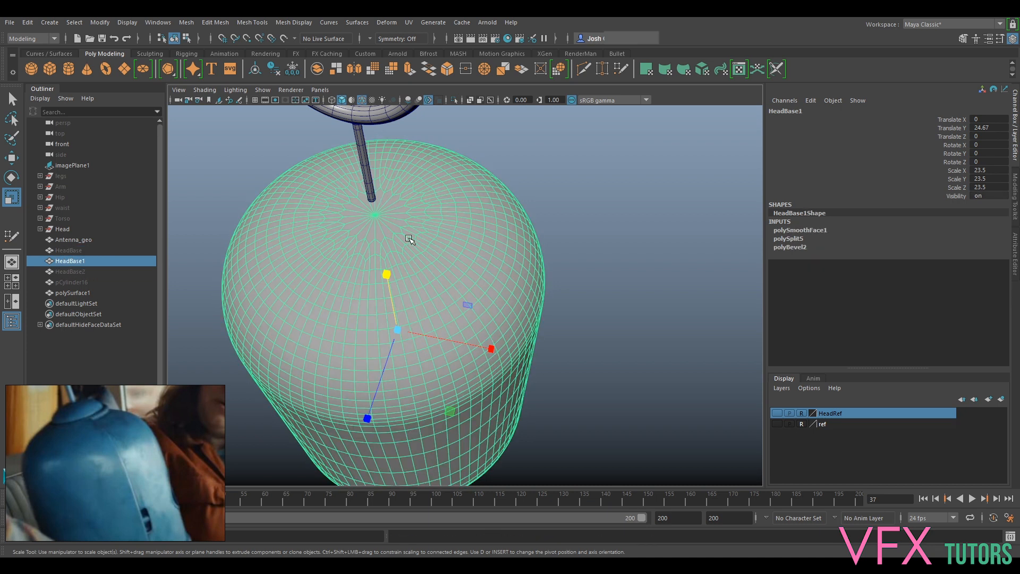
{"action": "left_click_drag", "start_coordinate": [456, 273], "coordinate": [558, 264], "text": "alt"}
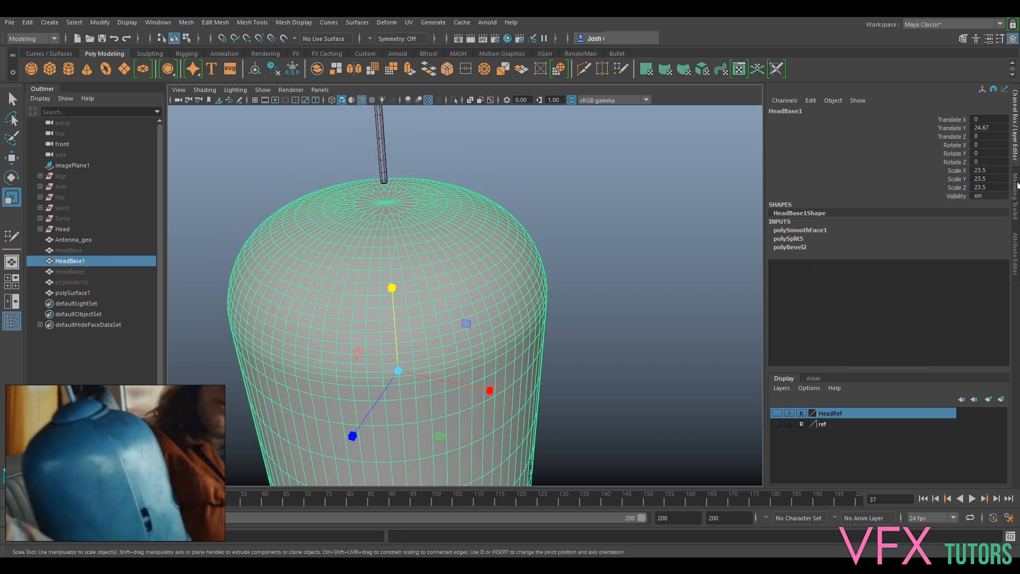
{"action": "left_click", "coordinate": [1016, 250]}
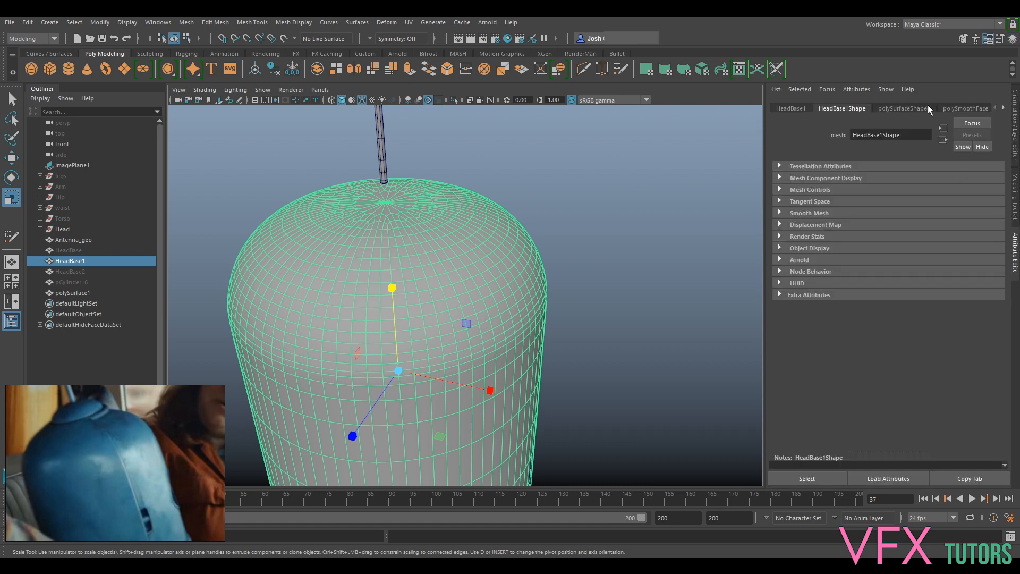
{"action": "left_click", "coordinate": [967, 108]}
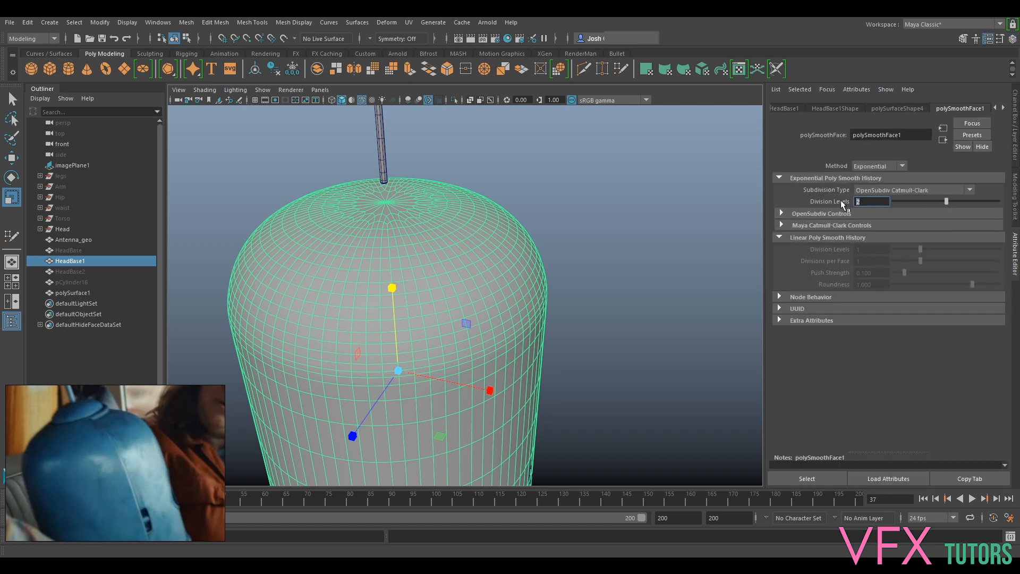
{"action": "type", "text": "0"}
{"action": "key", "text": "Return"}
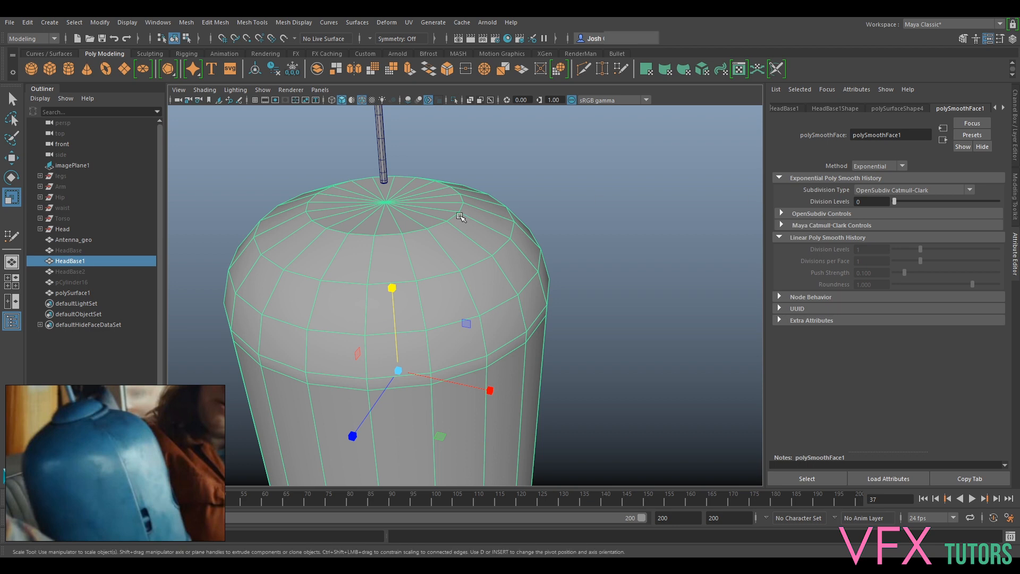
{"action": "right_click_drag", "start_coordinate": [462, 222], "coordinate": [571, 201], "text": "alt"}
{"action": "left_click_drag", "start_coordinate": [576, 200], "coordinate": [542, 324], "text": "alt"}
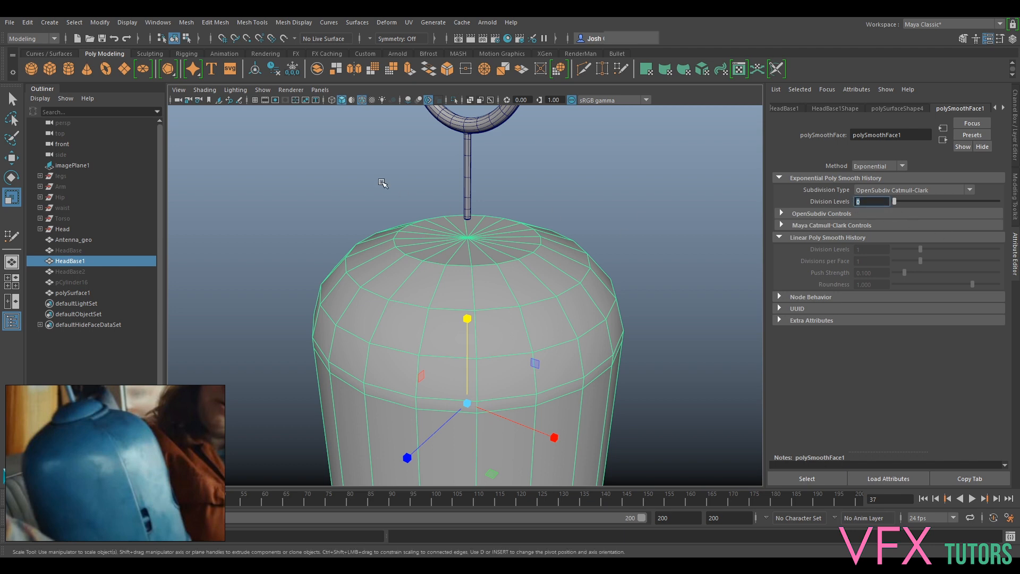
{"action": "left_click", "coordinate": [274, 65]}
- Select the triangular cap faces at the top of HeadBase1's dome and delete them
{"action": "scroll", "coordinate": [529, 255], "scroll_direction": "up", "scroll_amount": 5}
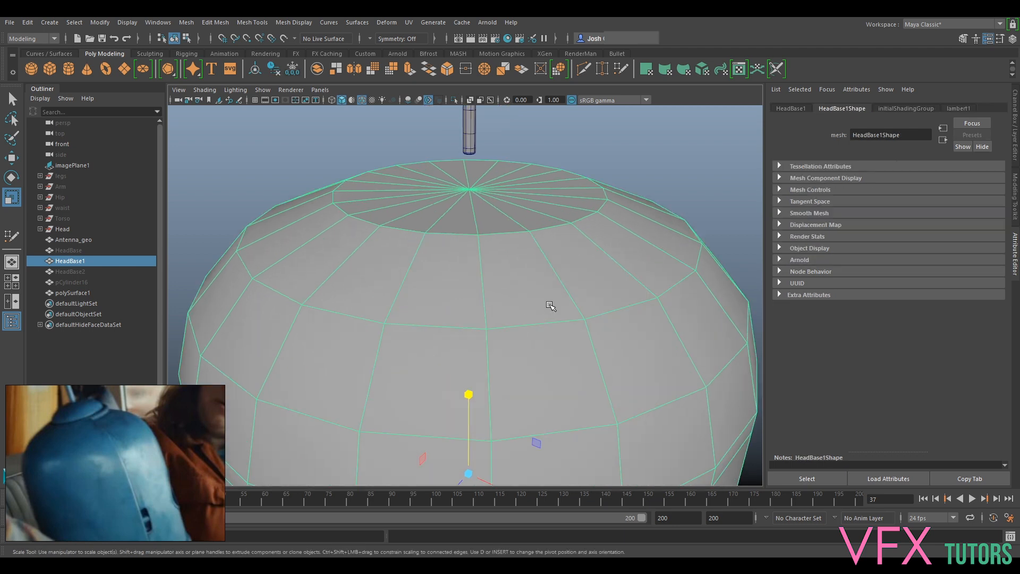
{"action": "right_click", "coordinate": [528, 245]}
{"action": "left_click", "coordinate": [527, 271]}
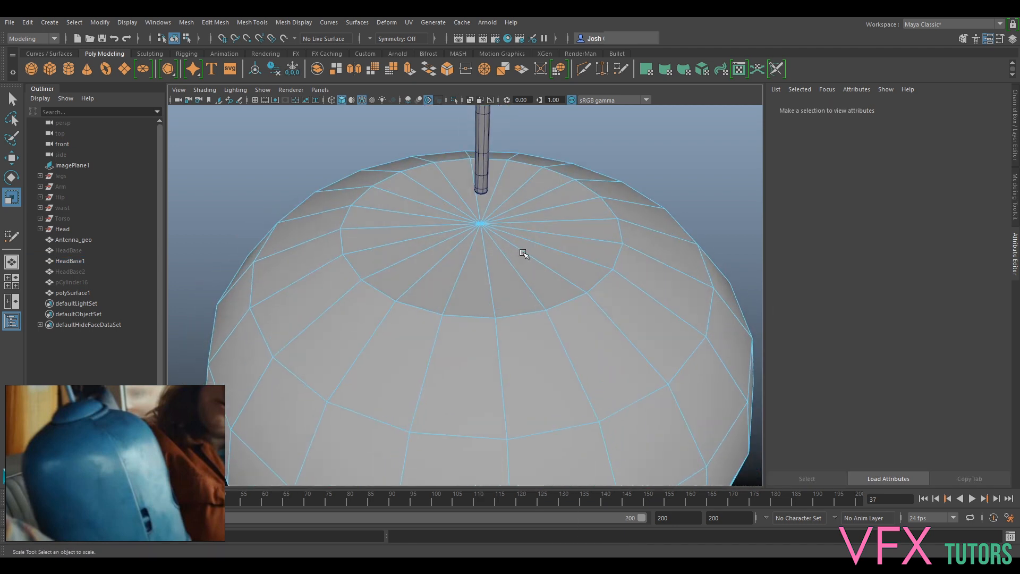
{"action": "double_click", "coordinate": [521, 260]}
{"action": "mouse_move", "coordinate": [521, 260]}
{"action": "left_mouse_down", "text": "alt"}
{"action": "mouse_move", "coordinate": [551, 228]}
{"action": "mouse_move", "coordinate": [530, 263]}
{"action": "left_mouse_up", "text": "alt"}
{"action": "scroll", "coordinate": [530, 263], "scroll_direction": "down", "scroll_amount": 5}
{"action": "left_click_drag", "start_coordinate": [462, 273], "coordinate": [551, 235], "text": "alt"}
{"action": "key", "text": "f"}
{"action": "left_click_drag", "start_coordinate": [464, 322], "coordinate": [475, 355], "text": "alt"}
{"action": "left_click_drag", "start_coordinate": [410, 431], "coordinate": [469, 334], "text": "ctrl"}
{"action": "left_click_drag", "start_coordinate": [553, 316], "coordinate": [501, 328], "text": "alt"}
{"action": "key", "text": "Delete"}
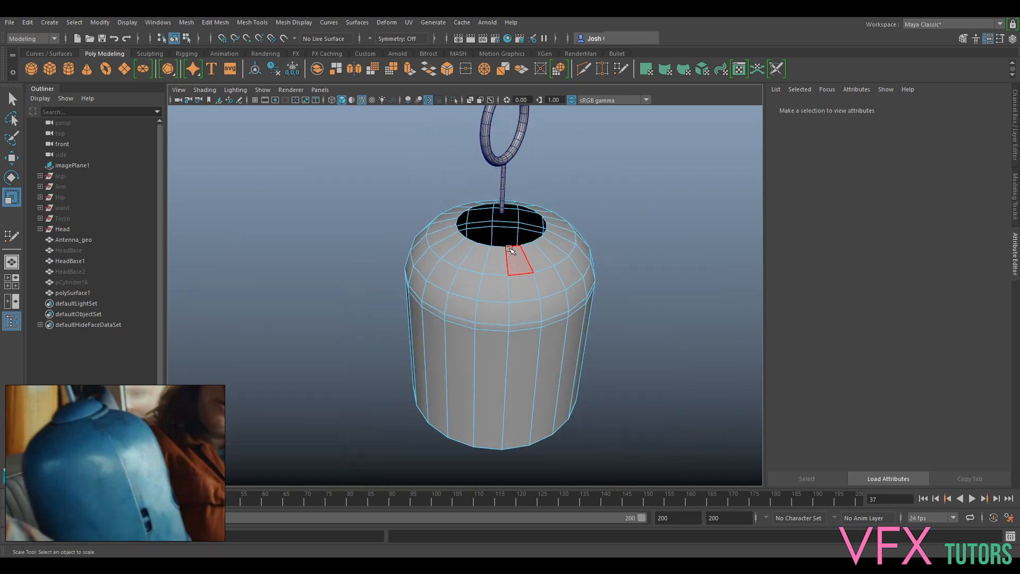
- Undo the last component selection changes on HeadBase1 and check the open shell from several angles
{"action": "scroll", "coordinate": [524, 258], "scroll_direction": "up", "scroll_amount": 2}
{"action": "right_click_drag", "start_coordinate": [536, 230], "coordinate": [528, 204]}
{"action": "key", "text": "ctrl+z"}
{"action": "key", "text": "ctrl+z"}
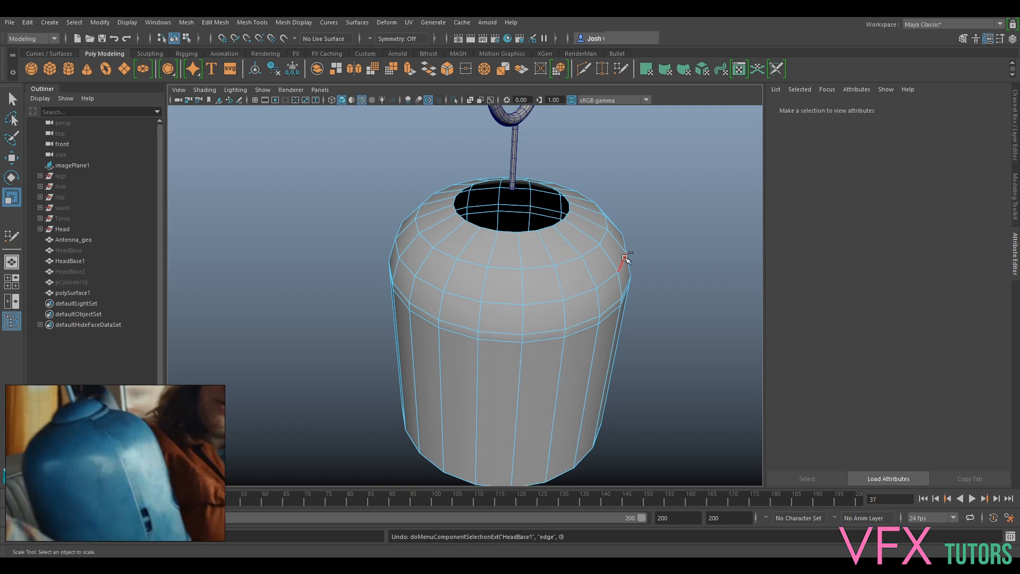
{"action": "left_click_drag", "start_coordinate": [488, 236], "coordinate": [459, 219], "text": "alt"}
{"action": "middle_click_drag", "start_coordinate": [459, 219], "coordinate": [462, 292], "text": "alt"}
{"action": "right_click_drag", "start_coordinate": [463, 292], "coordinate": [473, 304], "text": "alt"}
{"action": "left_click_drag", "start_coordinate": [531, 285], "coordinate": [554, 295], "text": "alt"}
{"action": "key", "text": "Delete"}
- Extrude the border edge loop of the dome's top opening and scale it inwards to form a smaller round hole
{"action": "right_click_drag", "start_coordinate": [556, 338], "coordinate": [556, 237]}
{"action": "left_click", "coordinate": [560, 337]}
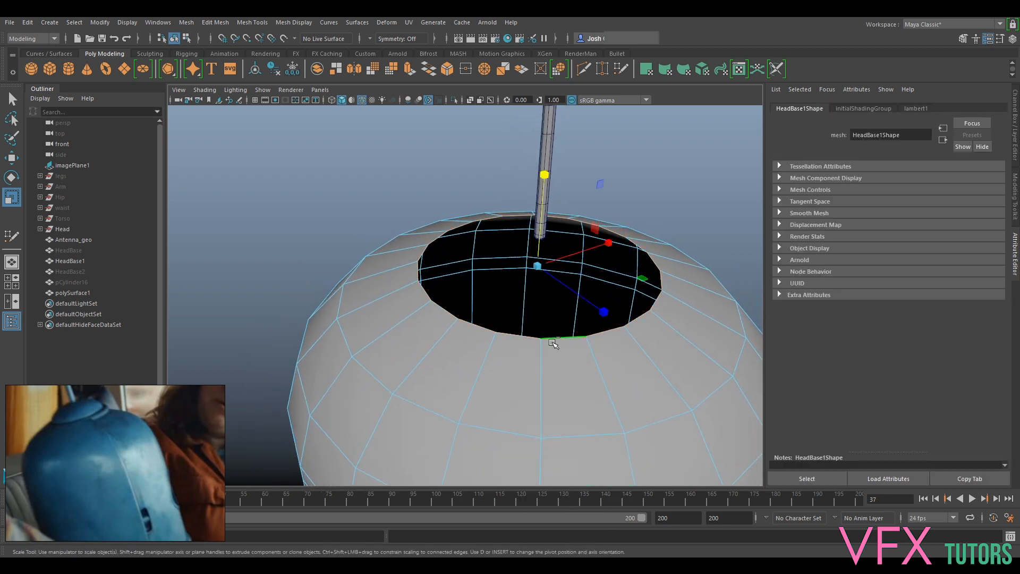
{"action": "key", "text": "ctrl+e"}
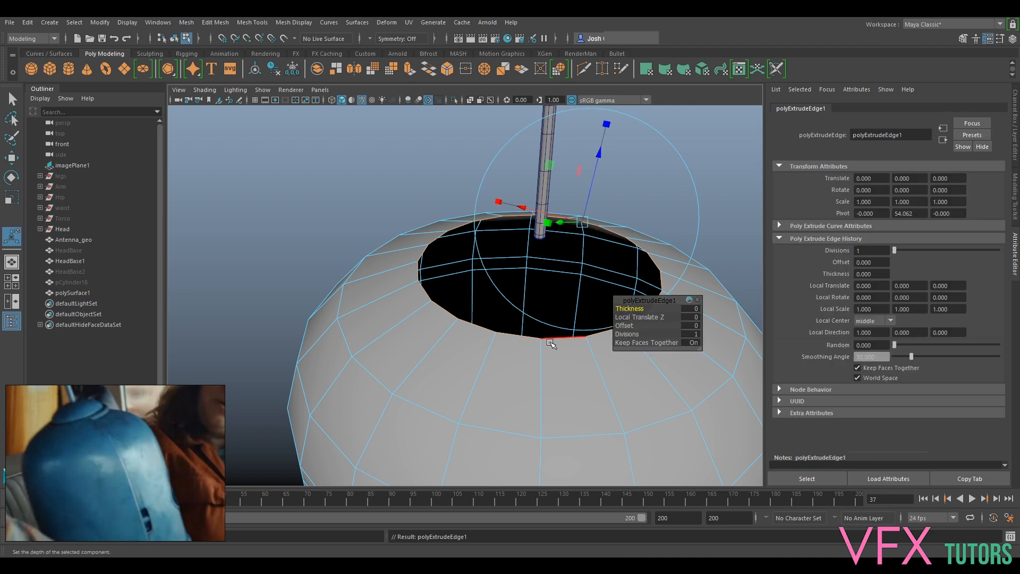
{"action": "key", "text": "r"}
{"action": "left_click_drag", "start_coordinate": [537, 266], "coordinate": [540, 326]}
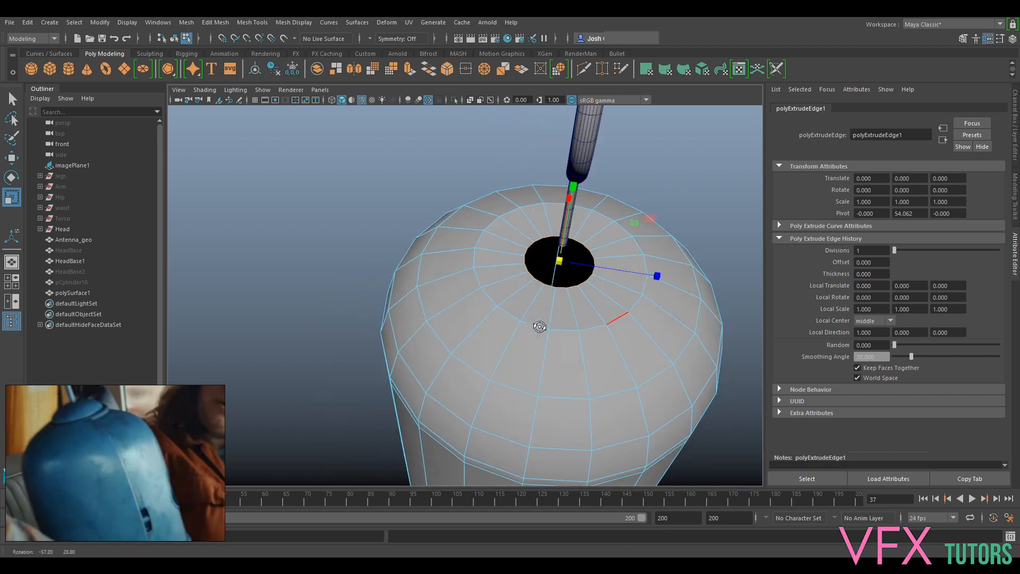
{"action": "right_click_drag", "start_coordinate": [540, 326], "coordinate": [524, 219], "text": "alt"}
{"action": "left_click_drag", "start_coordinate": [559, 345], "coordinate": [529, 279], "text": "alt"}
{"action": "right_click_drag", "start_coordinate": [518, 262], "coordinate": [563, 252]}
- Hide HeadBase1 to view the corner strip on its own, and show the shell again
{"action": "key", "text": "ctrl+h"}
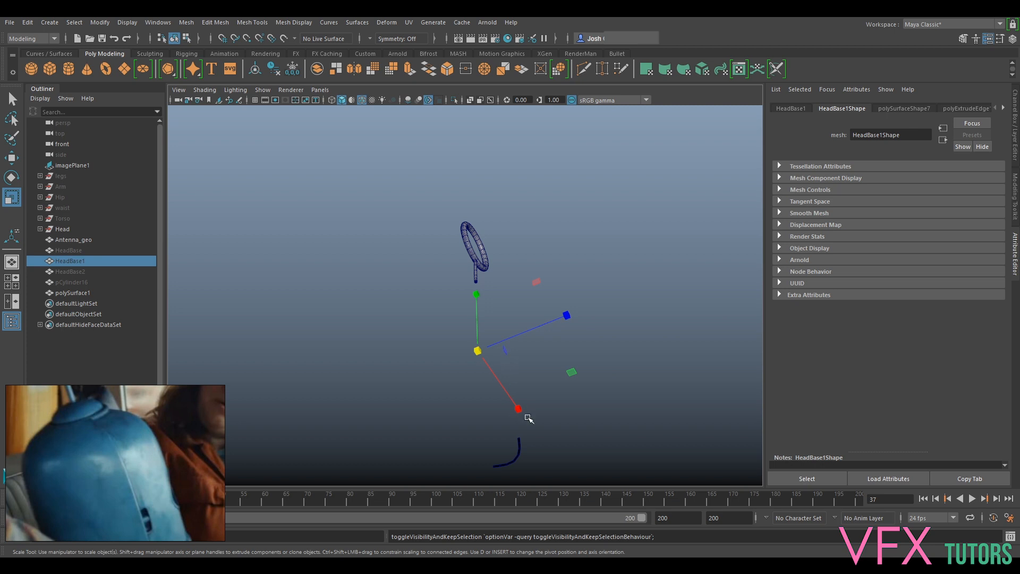
{"action": "key", "text": "h"}
{"action": "left_click_drag", "start_coordinate": [656, 303], "coordinate": [523, 352], "text": "alt"}
- Show the hidden guide cylinder pCylinder16 near the lower edge of the head shell
{"action": "middle_click_drag", "start_coordinate": [539, 372], "coordinate": [500, 301], "text": "alt"}
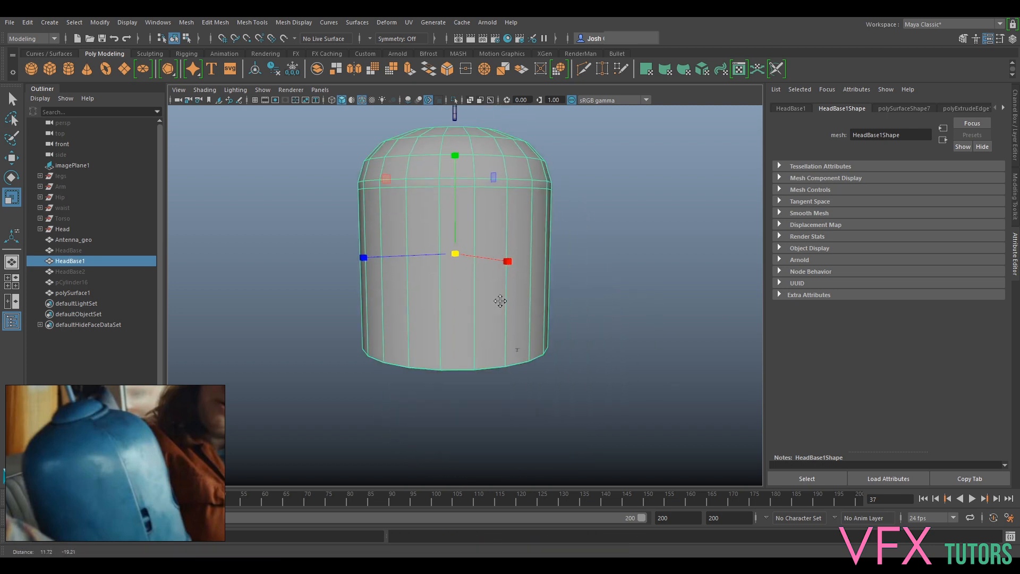
{"action": "right_click_drag", "start_coordinate": [500, 301], "coordinate": [530, 351], "text": "alt"}
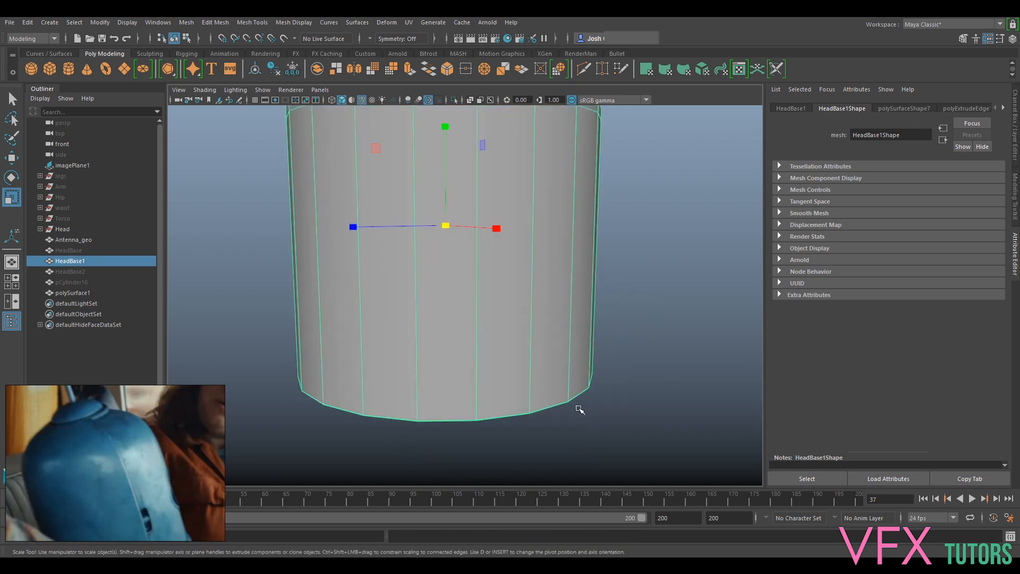
{"action": "left_click", "coordinate": [83, 282]}
{"action": "key", "text": "h"}
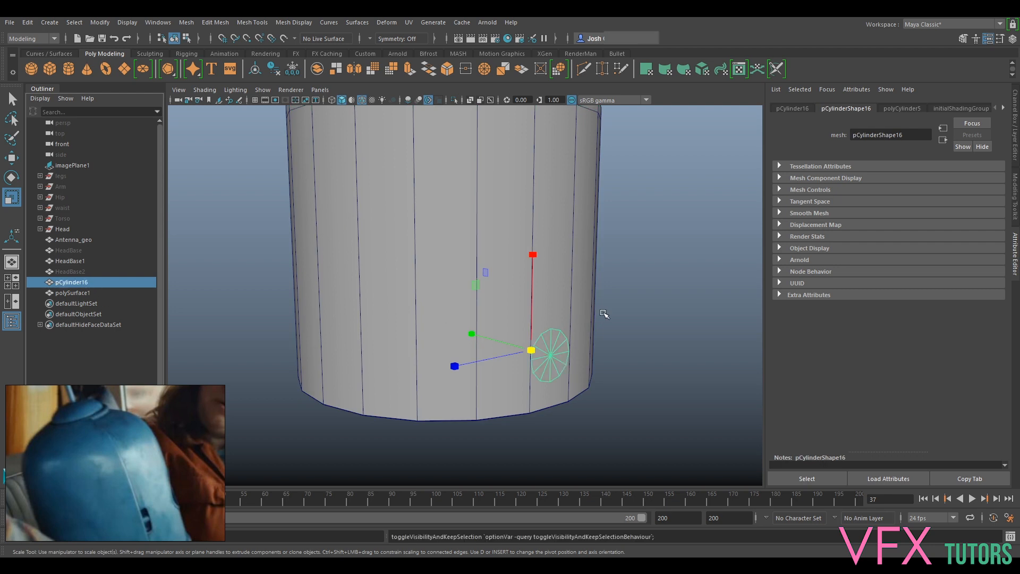
{"action": "right_click_drag", "start_coordinate": [604, 314], "coordinate": [588, 257], "text": "alt"}
{"action": "left_click_drag", "start_coordinate": [588, 257], "coordinate": [549, 296], "text": "alt"}
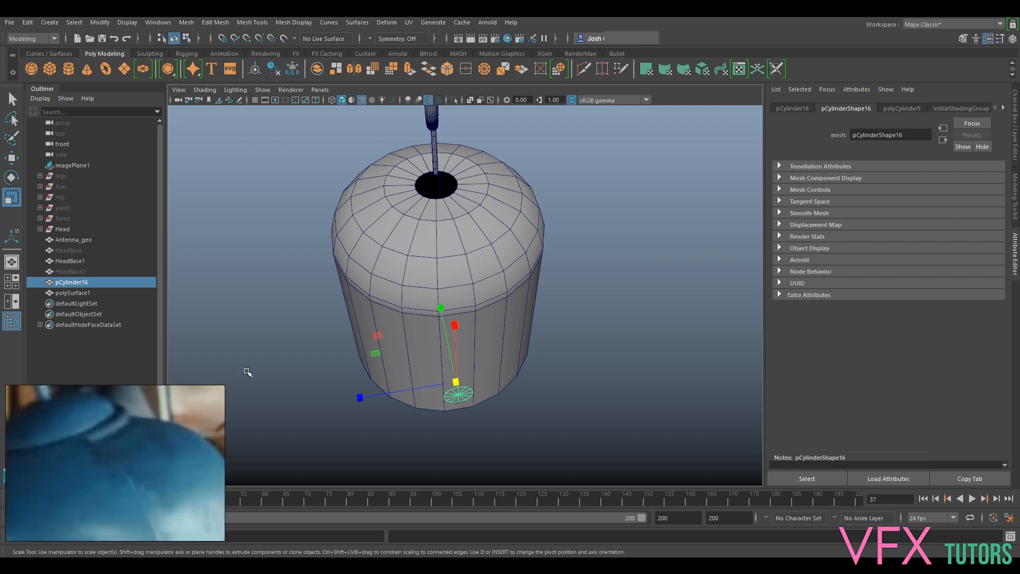
- Smooth the HeadBase1 mesh with 2 divisions and deselect it
{"action": "left_click", "coordinate": [452, 264]}
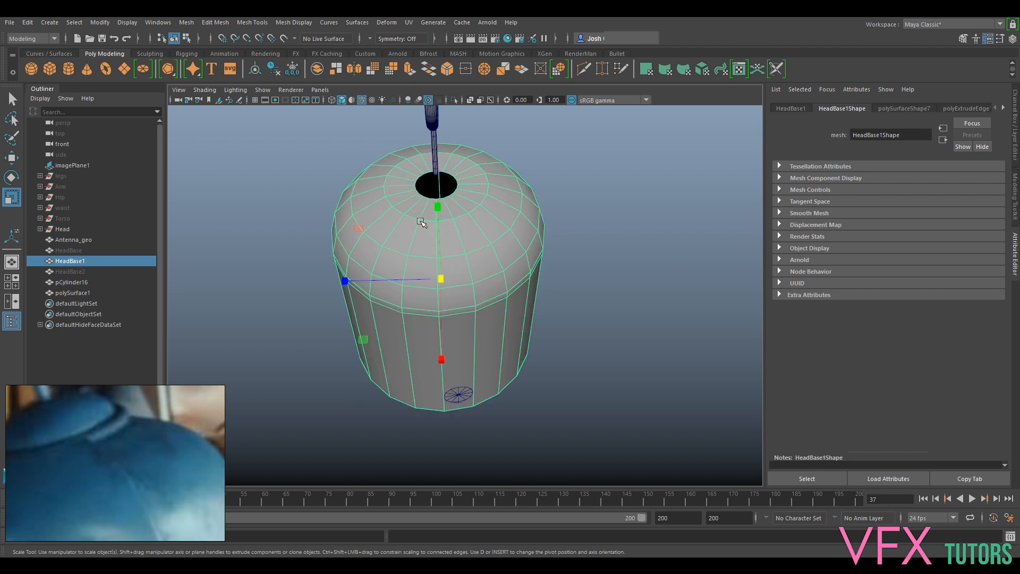
{"action": "scroll", "coordinate": [423, 220], "scroll_direction": "up", "scroll_amount": 3}
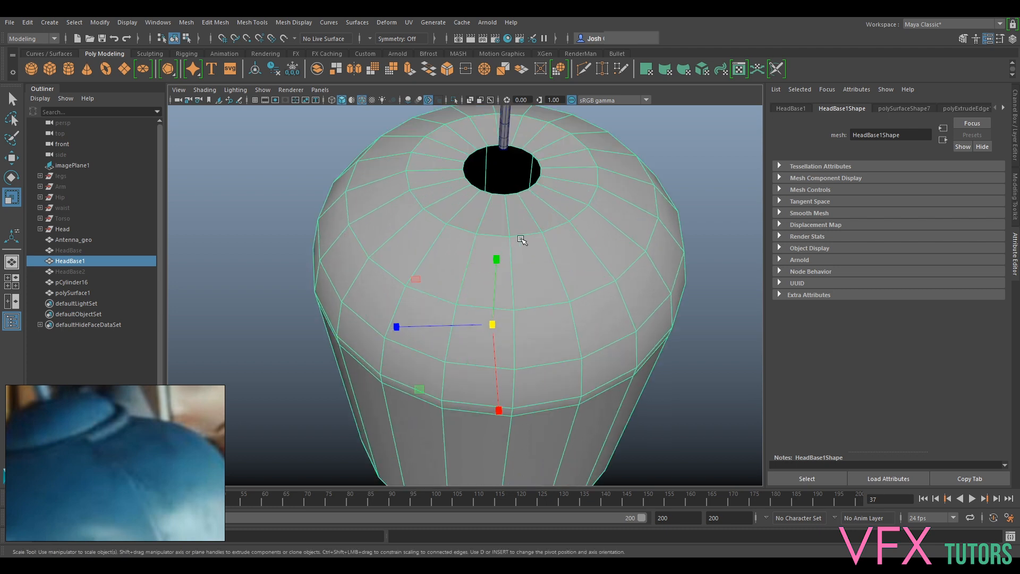
{"action": "scroll", "coordinate": [522, 240], "scroll_direction": "down", "scroll_amount": 3}
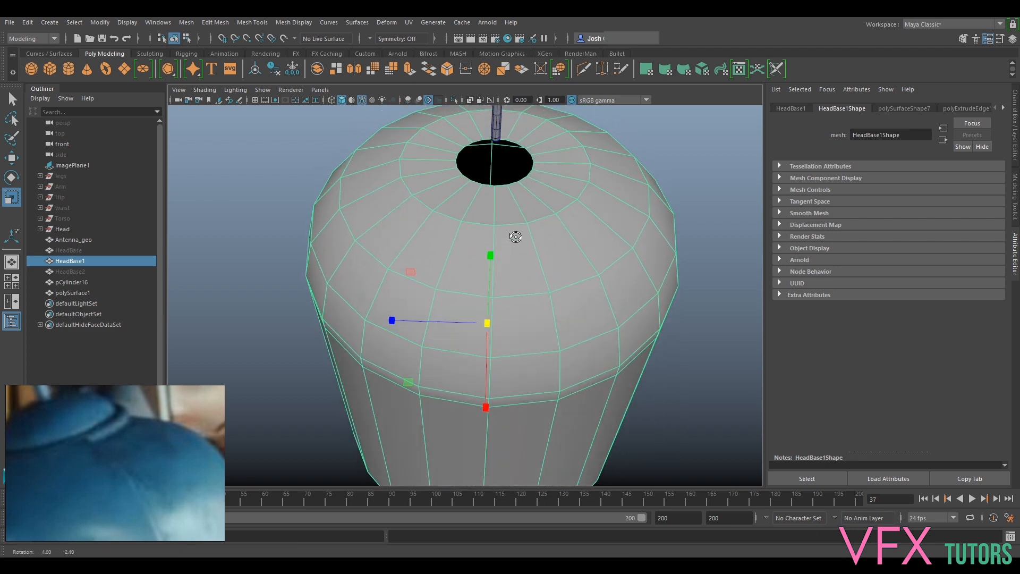
{"action": "scroll", "coordinate": [573, 320], "scroll_direction": "down", "scroll_amount": 2}
{"action": "middle_click_drag", "start_coordinate": [573, 319], "coordinate": [556, 285], "text": "alt"}
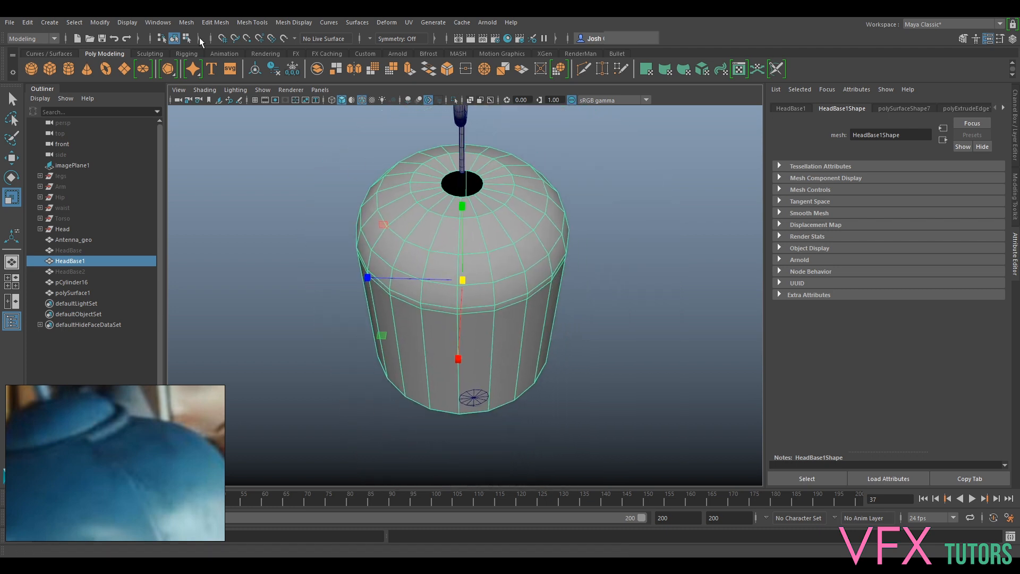
{"action": "left_click", "coordinate": [187, 23]}
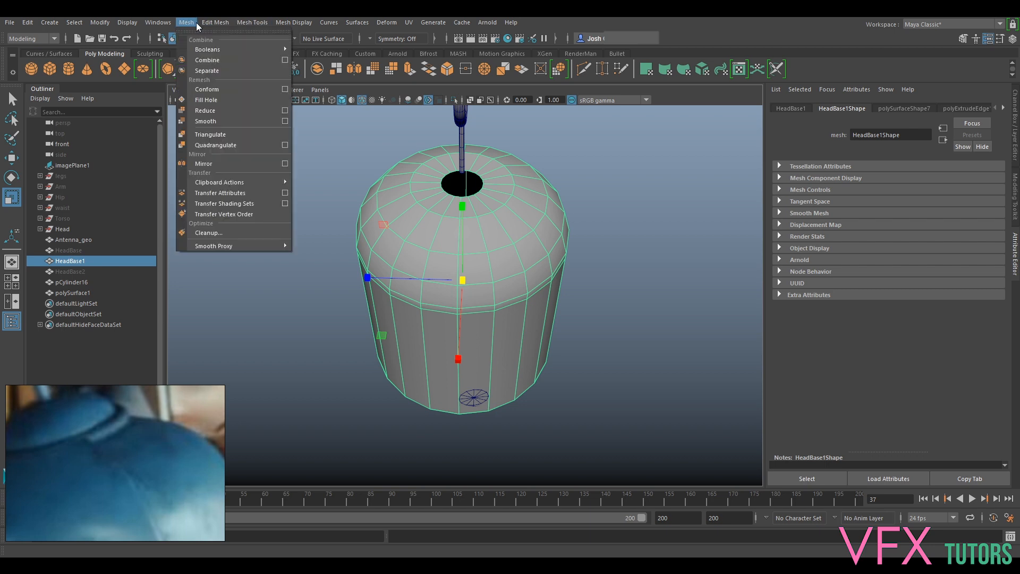
{"action": "left_click", "coordinate": [224, 123]}
{"action": "left_click", "coordinate": [685, 309]}
{"action": "type", "text": "2"}
{"action": "key", "text": "Return"}
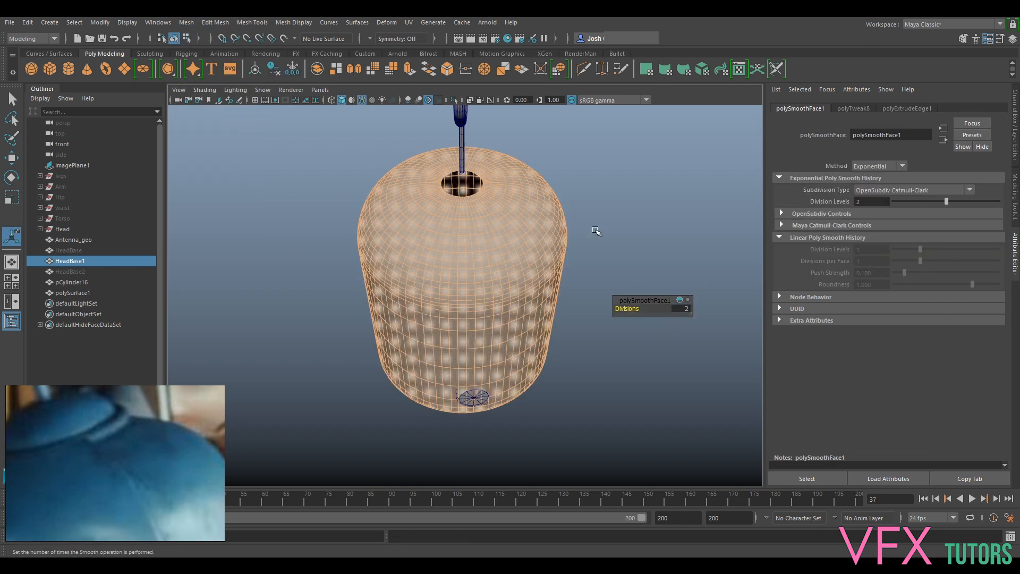
{"action": "mouse_move", "coordinate": [658, 180]}
{"action": "left_mouse_down", "text": "alt"}
{"action": "mouse_move", "coordinate": [656, 203]}
{"action": "mouse_move", "coordinate": [651, 192]}
{"action": "left_mouse_up", "text": "alt"}
{"action": "scroll", "coordinate": [533, 226], "scroll_direction": "up", "scroll_amount": 3}
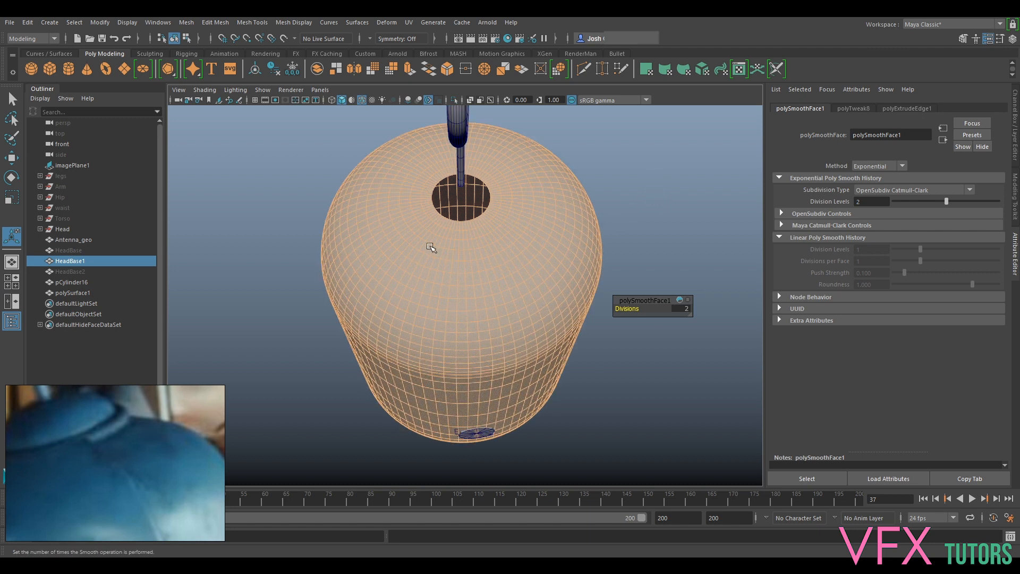
{"action": "left_click", "coordinate": [635, 174]}
- Show the hidden HeadBase2 mesh over the smoothed HeadBase1 shell
{"action": "left_click_drag", "start_coordinate": [460, 263], "coordinate": [483, 288], "text": "alt"}
{"action": "scroll", "coordinate": [476, 290], "scroll_direction": "up", "scroll_amount": 2}
{"action": "left_click", "coordinate": [75, 271]}
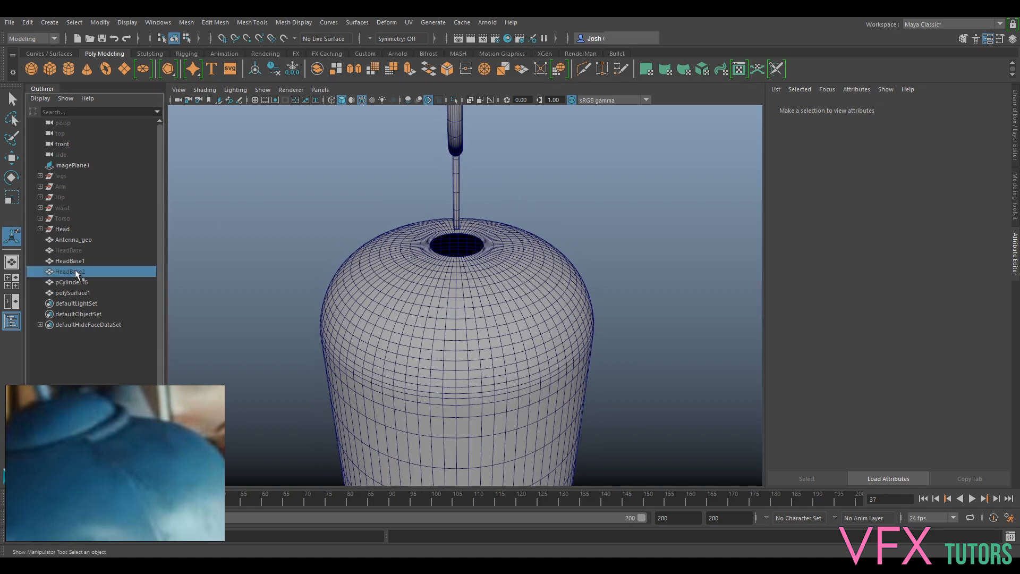
{"action": "key", "text": "h"}
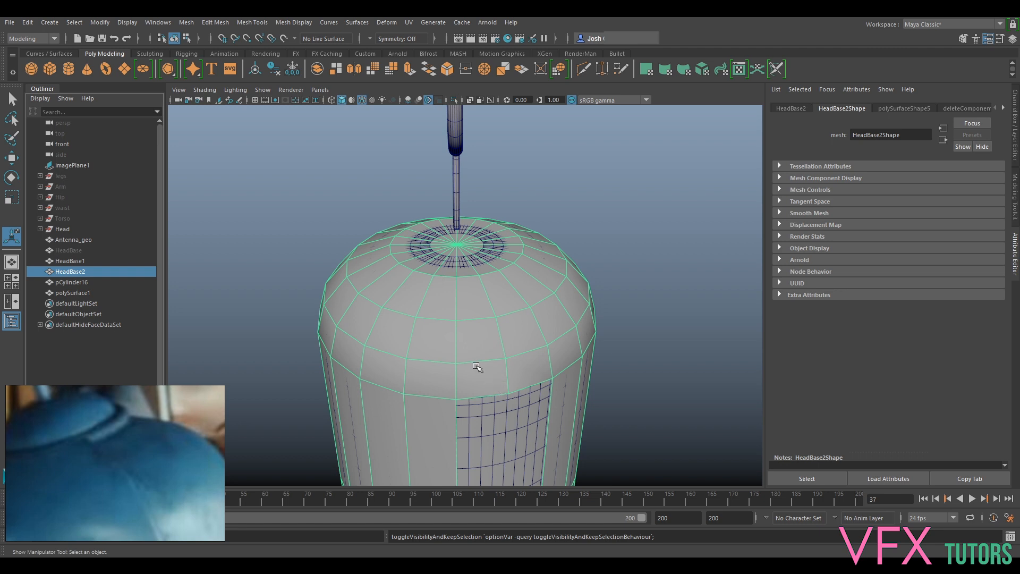
- Turn on X-Ray shading and switch HeadBase1 to face selection around its top opening
{"action": "left_click", "coordinate": [464, 263]}
{"action": "left_click", "coordinate": [234, 90]}
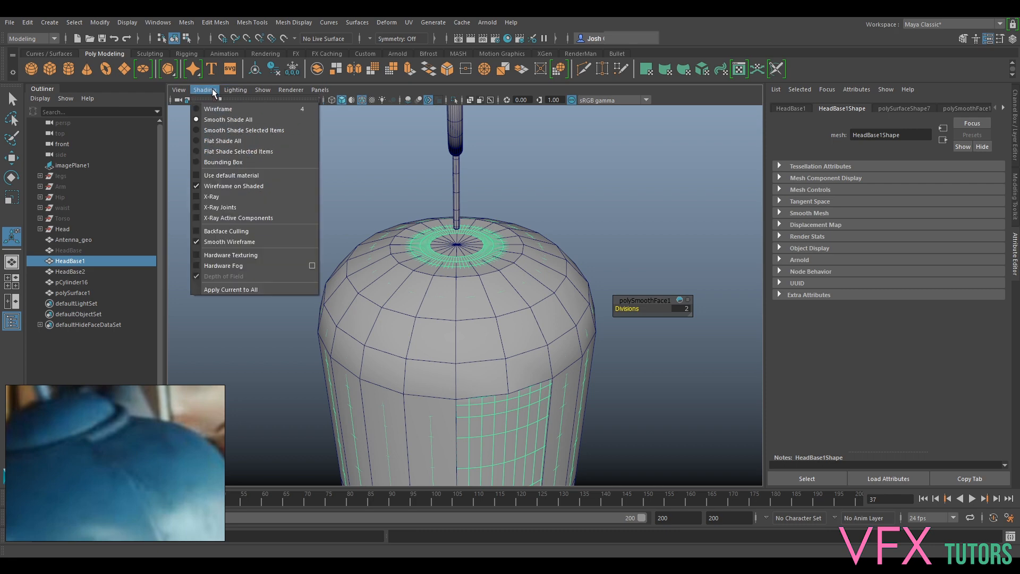
{"action": "left_click", "coordinate": [231, 195]}
{"action": "left_click_drag", "start_coordinate": [513, 308], "coordinate": [463, 351], "text": "alt"}
{"action": "right_click", "coordinate": [464, 351]}
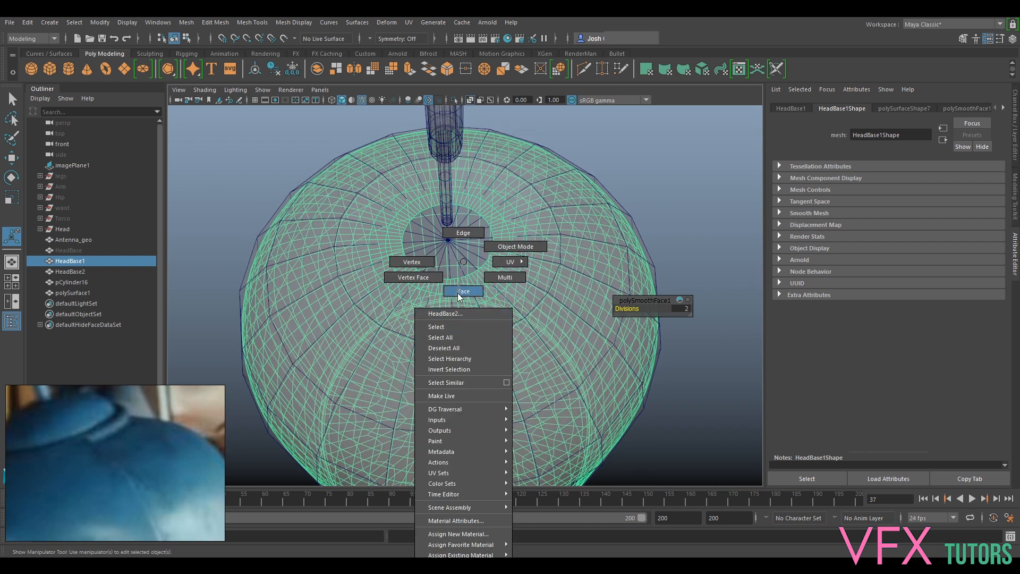
{"action": "right_click_drag", "start_coordinate": [458, 293], "coordinate": [459, 294]}
{"action": "right_click_drag", "start_coordinate": [464, 349], "coordinate": [490, 287]}
{"action": "left_click", "coordinate": [471, 240]}
{"action": "left_click", "coordinate": [490, 266]}
{"action": "right_click", "coordinate": [489, 262]}
{"action": "left_click_drag", "start_coordinate": [462, 341], "coordinate": [402, 335], "text": "alt"}
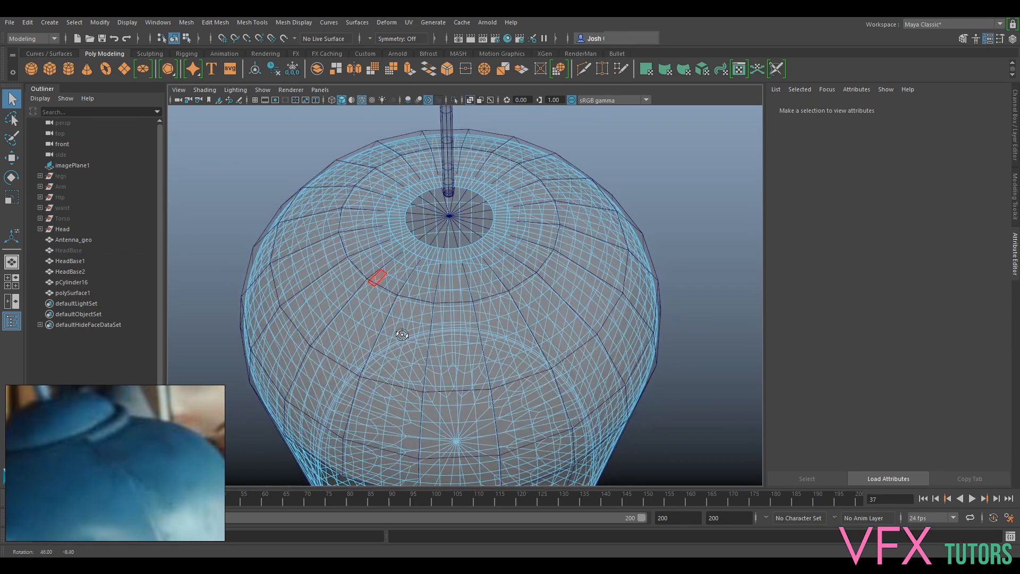
- Delete the face rings around HeadBase1's top opening to widen the hole
{"action": "left_click", "coordinate": [378, 276]}
{"action": "double_click", "coordinate": [386, 284], "text": "shift"}
{"action": "key", "text": "Delete"}
{"action": "double_click", "coordinate": [466, 262], "text": "shift"}
{"action": "key", "text": "Delete"}
- Select a vertical face strip of HeadBase1 running down from the opening, deselect its lowest faces, and try deleting it
{"action": "left_click_drag", "start_coordinate": [409, 308], "coordinate": [462, 250], "text": "alt"}
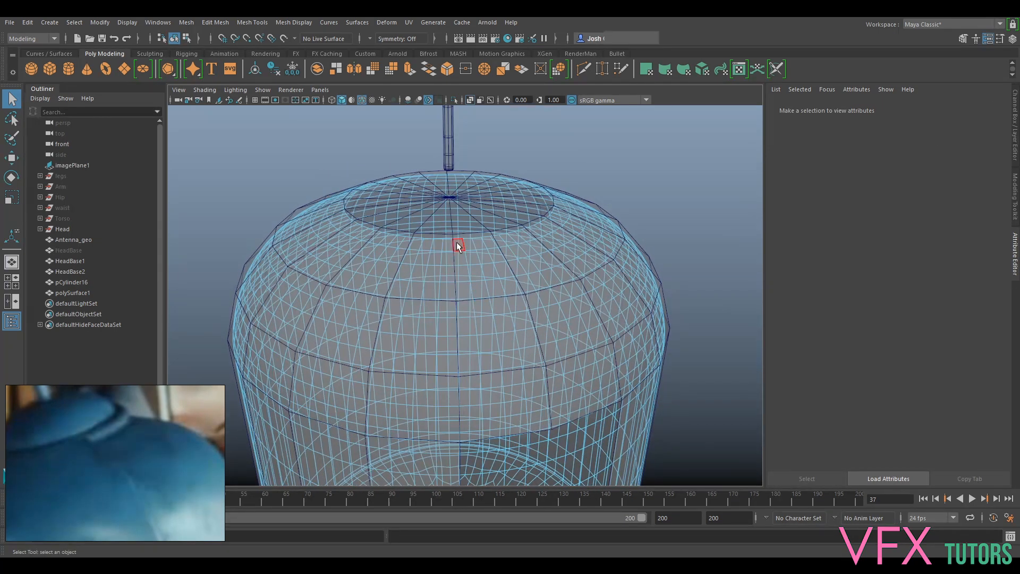
{"action": "left_click", "coordinate": [458, 246]}
{"action": "double_click", "coordinate": [460, 260], "text": "shift"}
{"action": "left_click_drag", "start_coordinate": [461, 259], "coordinate": [498, 305], "text": "alt"}
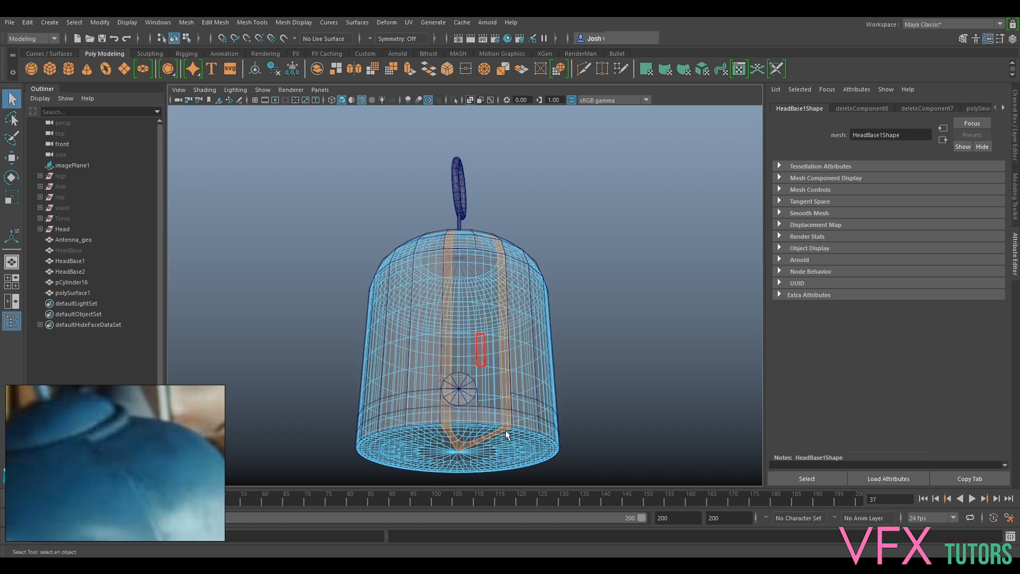
{"action": "left_click_drag", "start_coordinate": [428, 464], "coordinate": [524, 412], "text": "ctrl"}
{"action": "left_click_drag", "start_coordinate": [566, 203], "coordinate": [487, 413], "text": "ctrl"}
{"action": "key", "text": "Delete"}
{"action": "key", "text": "ctrl+z"}
- Deselect more lower faces of the vertical strip and delete the remaining faces from the top opening down the side
{"action": "left_click_drag", "start_coordinate": [486, 396], "coordinate": [498, 387], "text": "alt"}
{"action": "middle_click_drag", "start_coordinate": [499, 387], "coordinate": [503, 331], "text": "alt"}
{"action": "scroll", "coordinate": [502, 331], "scroll_direction": "up", "scroll_amount": 4}
{"action": "left_click_drag", "start_coordinate": [387, 444], "coordinate": [471, 387], "text": "ctrl"}
{"action": "left_click_drag", "start_coordinate": [514, 336], "coordinate": [524, 359], "text": "alt"}
{"action": "left_click_drag", "start_coordinate": [405, 439], "coordinate": [490, 384], "text": "ctrl"}
{"action": "key", "text": "Delete"}
- Examine the vertical cut in HeadBase1 from several angles, from the top opening down to the guide cylinder
{"action": "mouse_move", "coordinate": [554, 231]}
{"action": "left_mouse_down", "text": "alt"}
{"action": "mouse_move", "coordinate": [615, 222]}
{"action": "mouse_move", "coordinate": [626, 240]}
{"action": "mouse_move", "coordinate": [574, 234]}
{"action": "left_mouse_up", "text": "alt"}
{"action": "mouse_move", "coordinate": [488, 233]}
{"action": "left_mouse_down", "text": "alt"}
{"action": "mouse_move", "coordinate": [548, 246]}
{"action": "mouse_move", "coordinate": [537, 234]}
{"action": "mouse_move", "coordinate": [588, 228]}
{"action": "mouse_move", "coordinate": [479, 174]}
{"action": "mouse_move", "coordinate": [481, 218]}
{"action": "left_mouse_up", "text": "alt"}
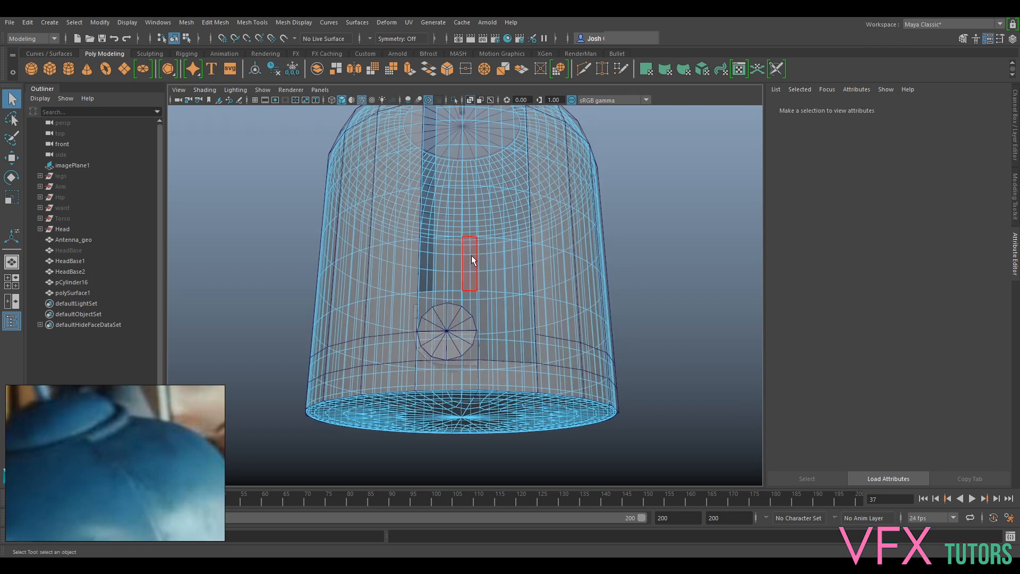
{"action": "left_click_drag", "start_coordinate": [466, 298], "coordinate": [468, 353], "text": "alt"}
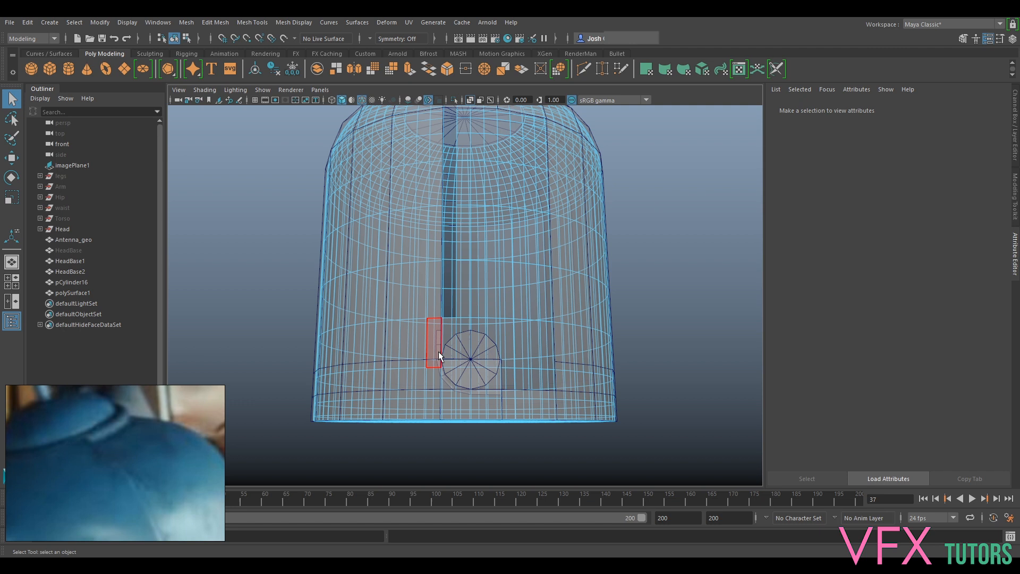
{"action": "left_click_drag", "start_coordinate": [501, 194], "coordinate": [509, 260], "text": "alt"}
{"action": "scroll", "coordinate": [509, 260], "scroll_direction": "up", "scroll_amount": 5}
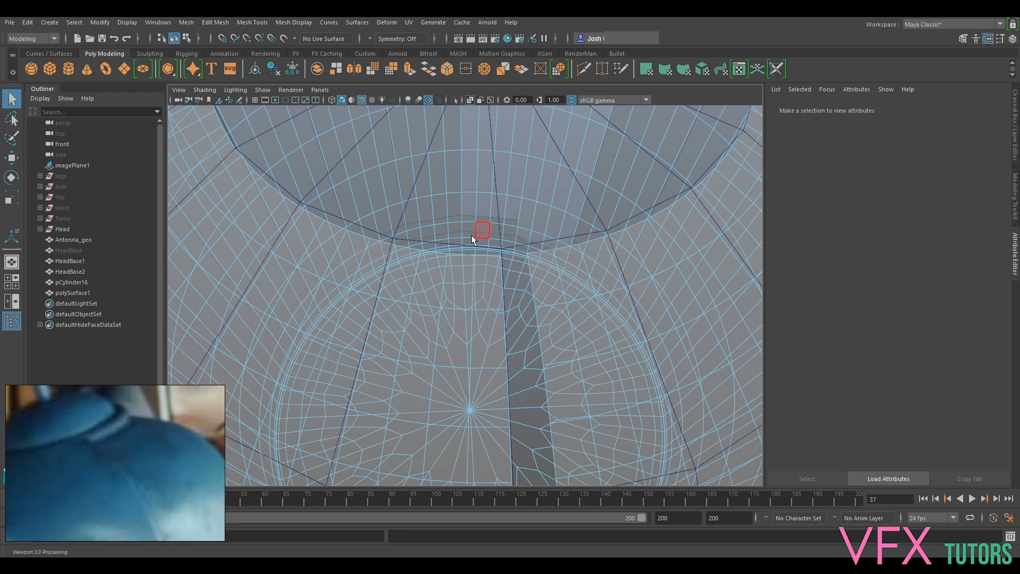
{"action": "scroll", "coordinate": [461, 232], "scroll_direction": "down", "scroll_amount": 5}
{"action": "scroll", "coordinate": [527, 296], "scroll_direction": "up", "scroll_amount": 5}
{"action": "left_click_drag", "start_coordinate": [528, 293], "coordinate": [531, 342], "text": "alt"}
{"action": "scroll", "coordinate": [521, 256], "scroll_direction": "down", "scroll_amount": 5}
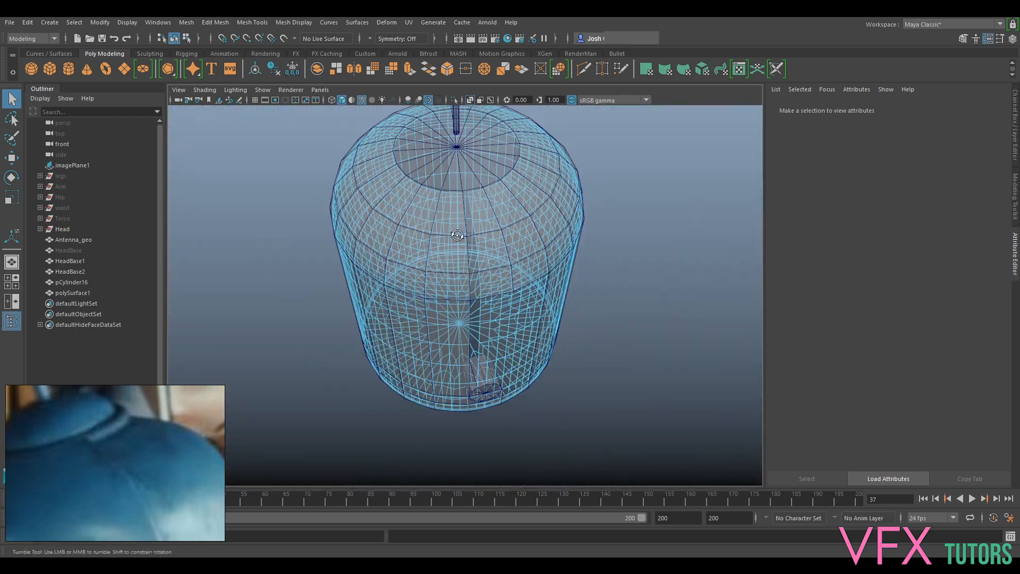
{"action": "left_click_drag", "start_coordinate": [521, 256], "coordinate": [464, 259], "text": "alt"}
{"action": "scroll", "coordinate": [465, 284], "scroll_direction": "up", "scroll_amount": 5}
{"action": "right_click_drag", "start_coordinate": [501, 286], "coordinate": [536, 251]}
{"action": "left_click_drag", "start_coordinate": [522, 312], "coordinate": [537, 269], "text": "alt"}
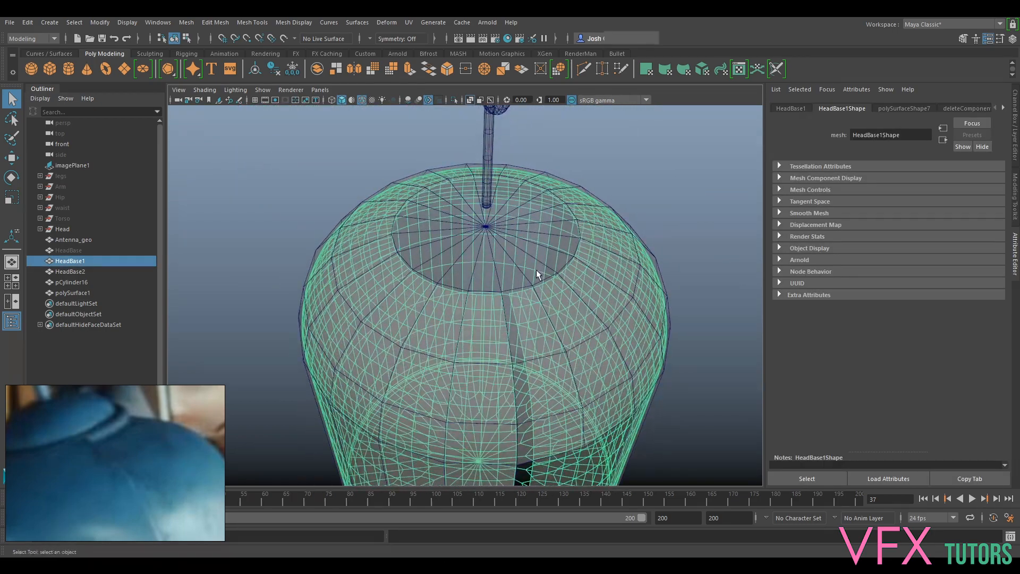
{"action": "scroll", "coordinate": [523, 306], "scroll_direction": "up", "scroll_amount": 3}
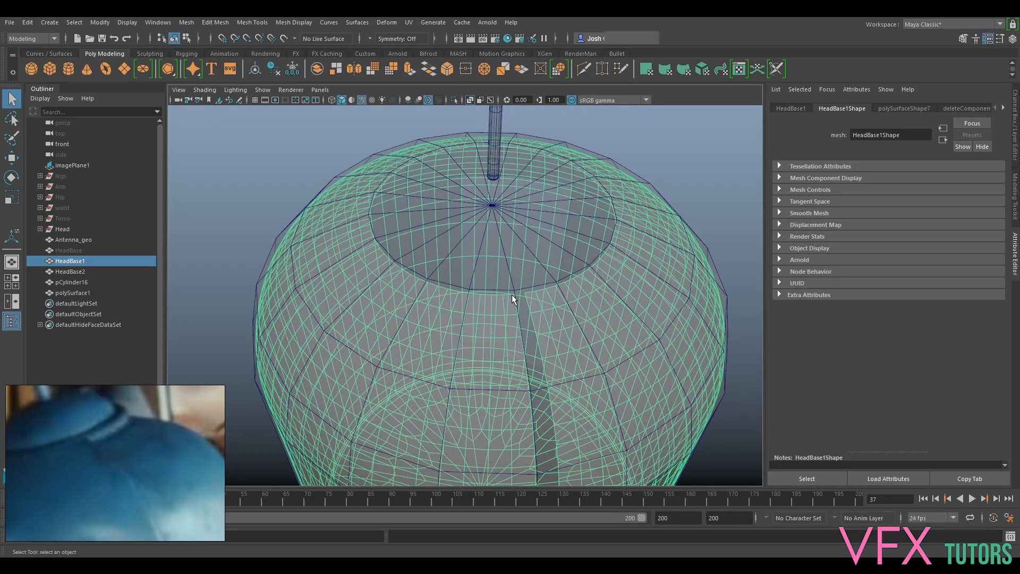
{"action": "left_click_drag", "start_coordinate": [588, 312], "coordinate": [504, 254], "text": "alt"}
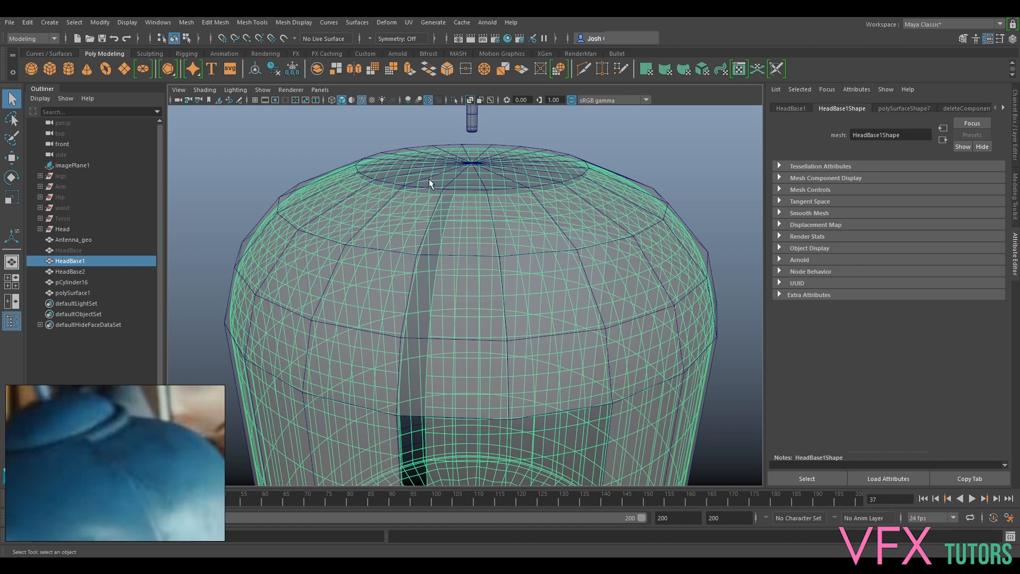
- Show the HeadRef layer to compare the reference dome with the shell's opening, and hide the layer again
{"action": "left_click", "coordinate": [41, 229]}
{"action": "left_click", "coordinate": [79, 280]}
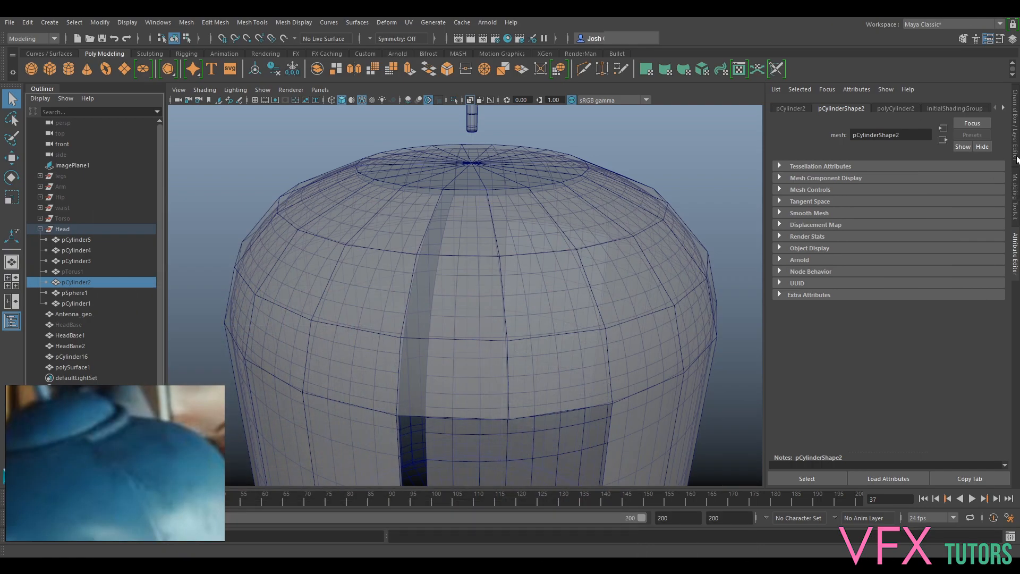
{"action": "left_click", "coordinate": [1015, 158]}
{"action": "left_click", "coordinate": [781, 412]}
{"action": "left_click_drag", "start_coordinate": [541, 264], "coordinate": [381, 211], "text": "alt"}
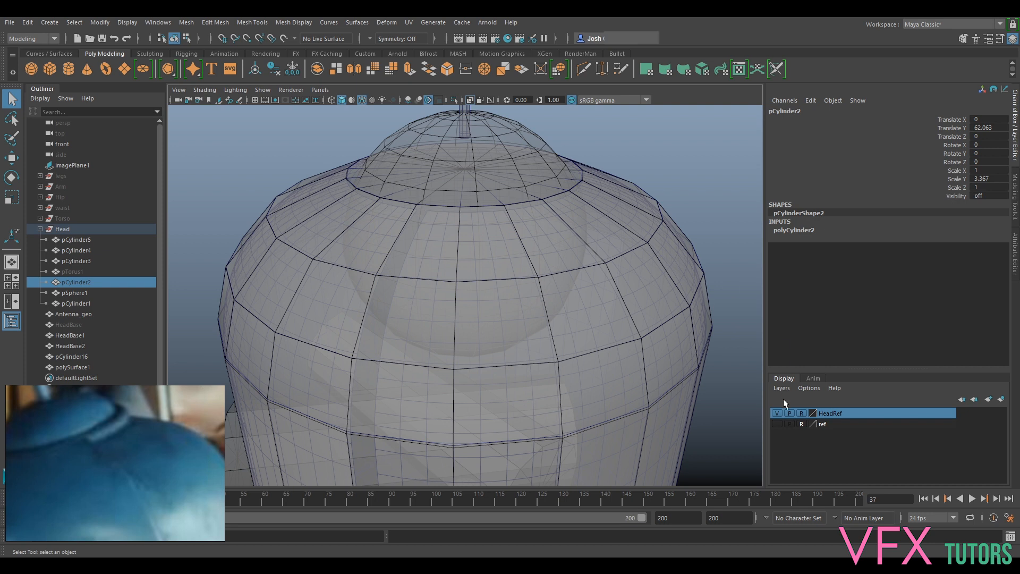
{"action": "left_click", "coordinate": [777, 413]}
- Select the smoothed HeadBase1 mesh and make it the live surface
{"action": "left_click_drag", "start_coordinate": [493, 283], "coordinate": [540, 257], "text": "alt"}
{"action": "left_click", "coordinate": [447, 215]}
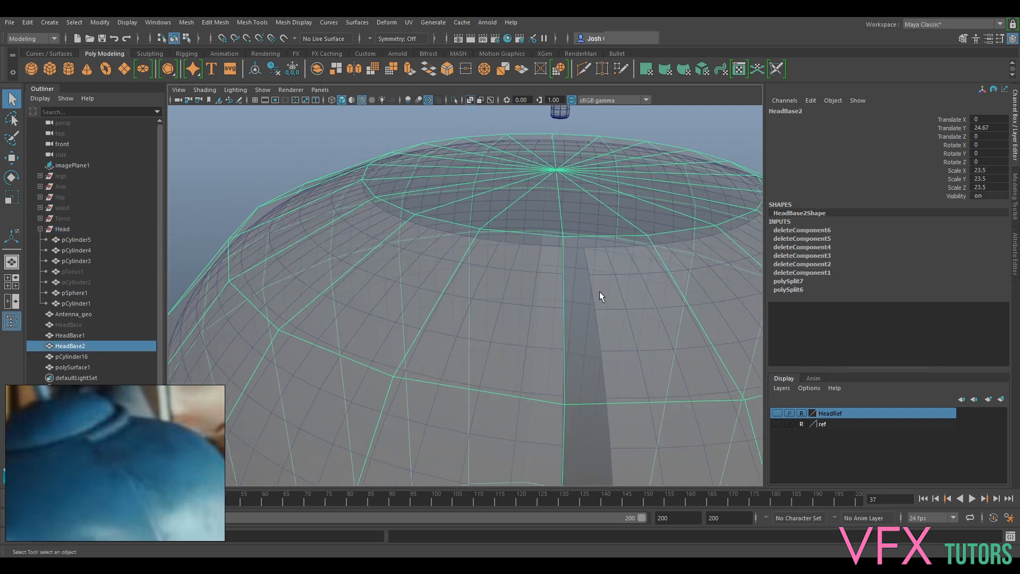
{"action": "scroll", "coordinate": [635, 240], "scroll_direction": "down", "scroll_amount": 5}
{"action": "middle_click_drag", "start_coordinate": [547, 420], "coordinate": [528, 284], "text": "alt"}
{"action": "left_click", "coordinate": [524, 273]}
{"action": "left_click_drag", "start_coordinate": [547, 239], "coordinate": [521, 327], "text": "alt"}
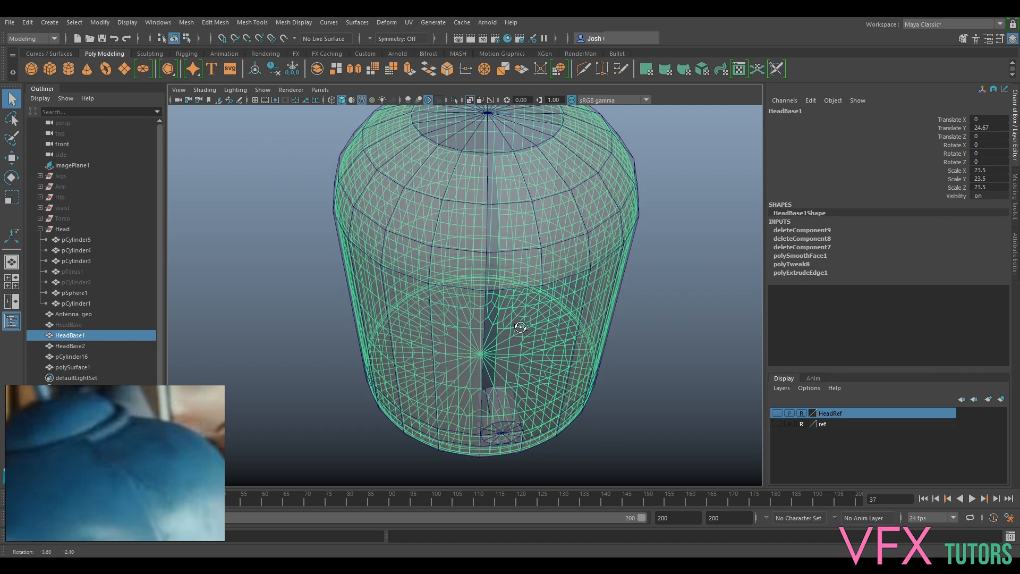
{"action": "left_click", "coordinate": [285, 38]}
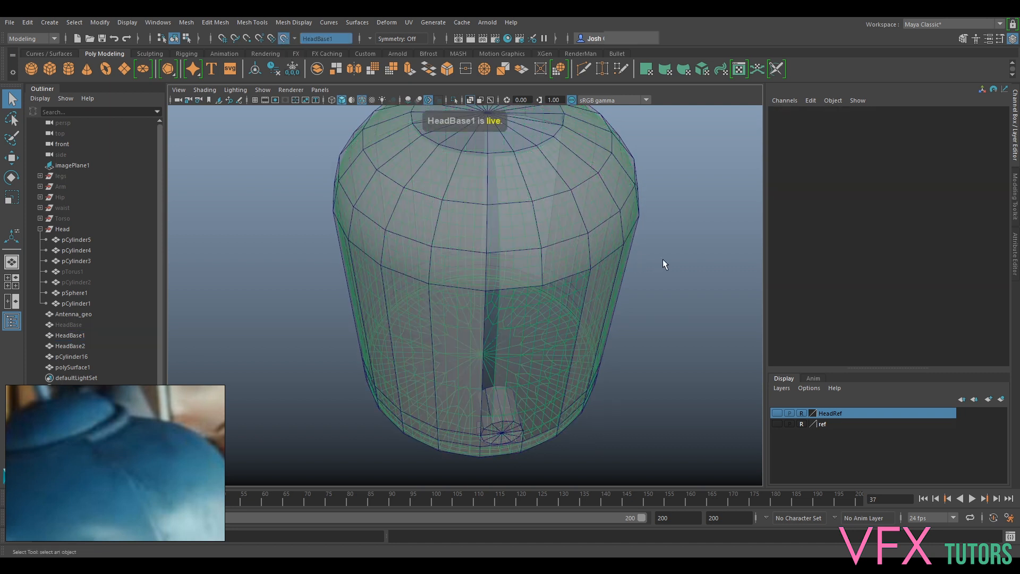
- Activate the Quad Draw tool for drawing new topology on the live HeadBase1 surface
{"action": "middle_click_drag", "start_coordinate": [634, 441], "coordinate": [651, 383], "text": "alt"}
{"action": "scroll", "coordinate": [611, 425], "scroll_direction": "up", "scroll_amount": 3}
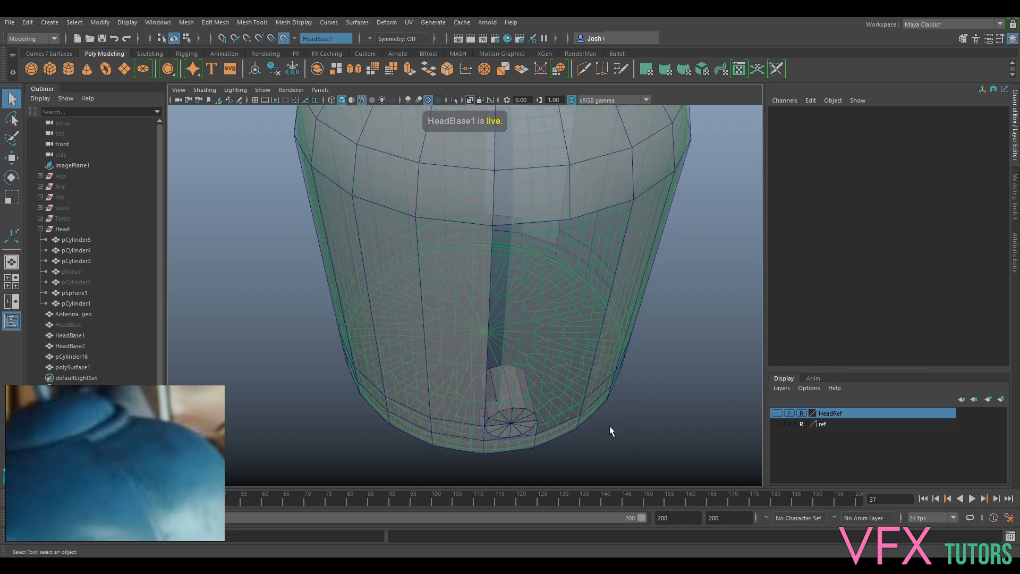
{"action": "middle_click_drag", "start_coordinate": [610, 426], "coordinate": [617, 361], "text": "alt"}
{"action": "scroll", "coordinate": [617, 362], "scroll_direction": "up", "scroll_amount": 4}
{"action": "scroll", "coordinate": [678, 336], "scroll_direction": "down", "scroll_amount": 4}
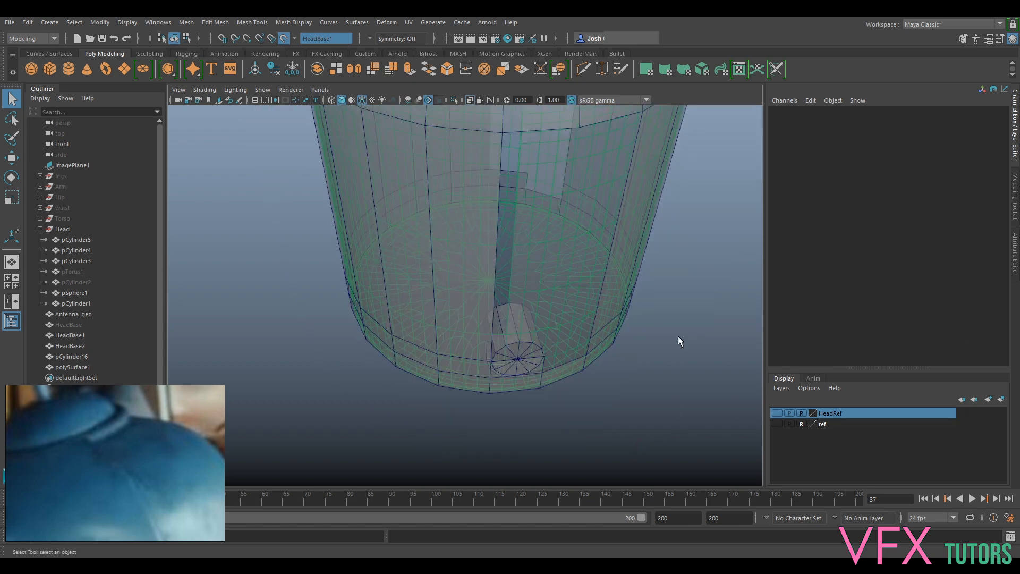
{"action": "left_click", "coordinate": [1014, 259]}
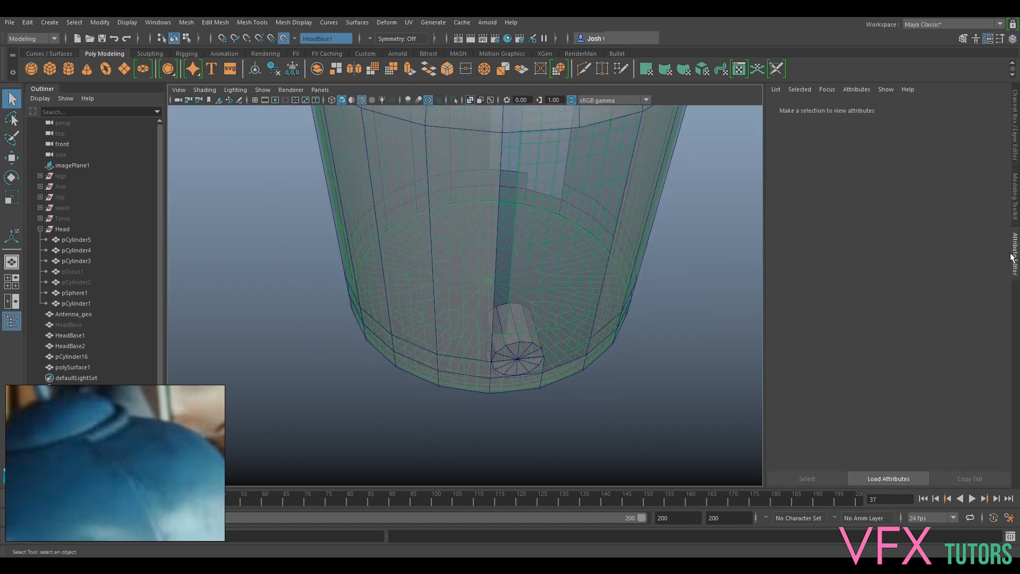
{"action": "left_click", "coordinate": [1015, 205]}
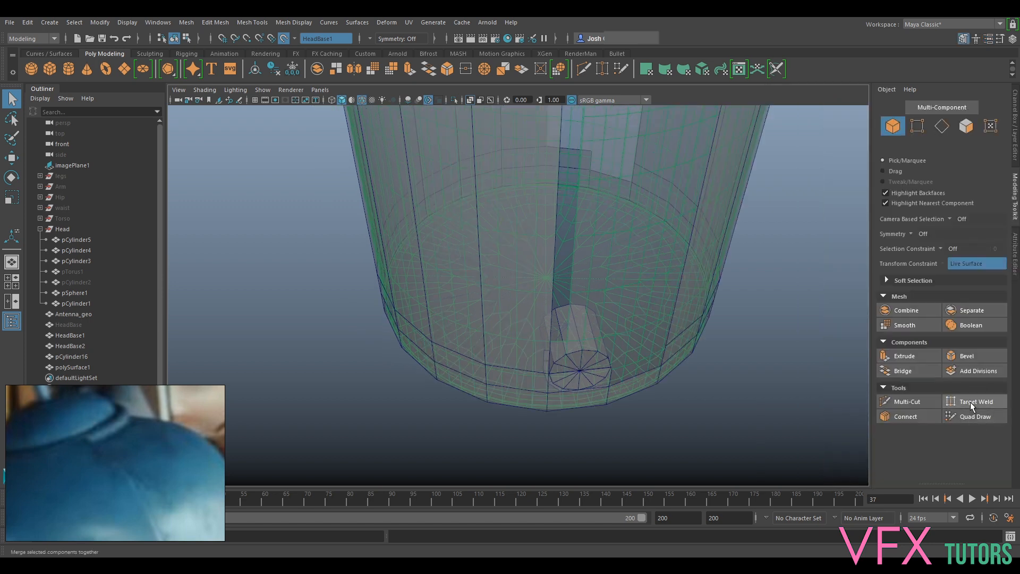
{"action": "left_click", "coordinate": [971, 416]}
- Place four Quad Draw points at the corner where the opening's rim meets the vertical cut, and fill the first quad
{"action": "middle_click_drag", "start_coordinate": [602, 242], "coordinate": [588, 460], "text": "alt"}
{"action": "scroll", "coordinate": [591, 326], "scroll_direction": "up", "scroll_amount": 3}
{"action": "scroll", "coordinate": [591, 327], "scroll_direction": "down", "scroll_amount": 3}
{"action": "left_click_drag", "start_coordinate": [591, 311], "coordinate": [610, 340], "text": "alt"}
{"action": "scroll", "coordinate": [560, 282], "scroll_direction": "up", "scroll_amount": 5}
{"action": "middle_click_drag", "start_coordinate": [611, 339], "coordinate": [592, 303], "text": "alt"}
{"action": "scroll", "coordinate": [581, 308], "scroll_direction": "up", "scroll_amount": 2}
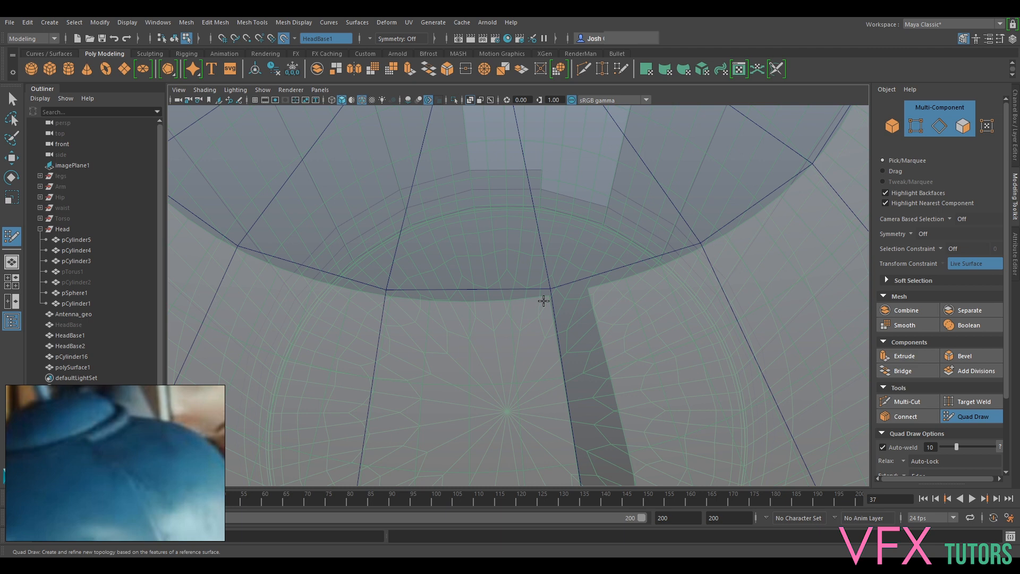
{"action": "scroll", "coordinate": [608, 332], "scroll_direction": "down", "scroll_amount": 5}
{"action": "scroll", "coordinate": [620, 332], "scroll_direction": "up", "scroll_amount": 7}
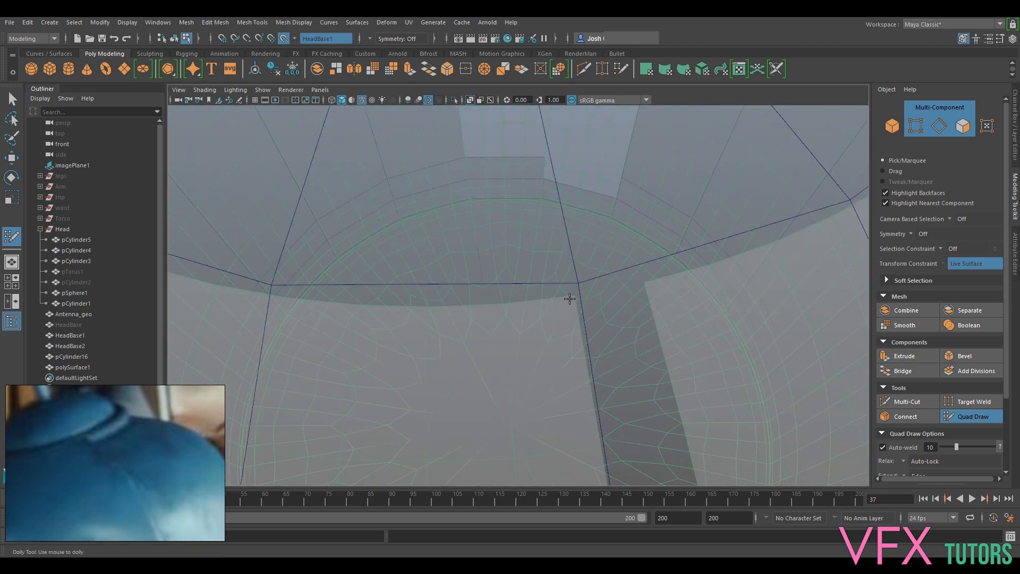
{"action": "left_click", "coordinate": [571, 298]}
{"action": "scroll", "coordinate": [585, 326], "scroll_direction": "up", "scroll_amount": 3}
{"action": "scroll", "coordinate": [559, 313], "scroll_direction": "down", "scroll_amount": 3}
{"action": "left_click_drag", "start_coordinate": [479, 281], "coordinate": [474, 282]}
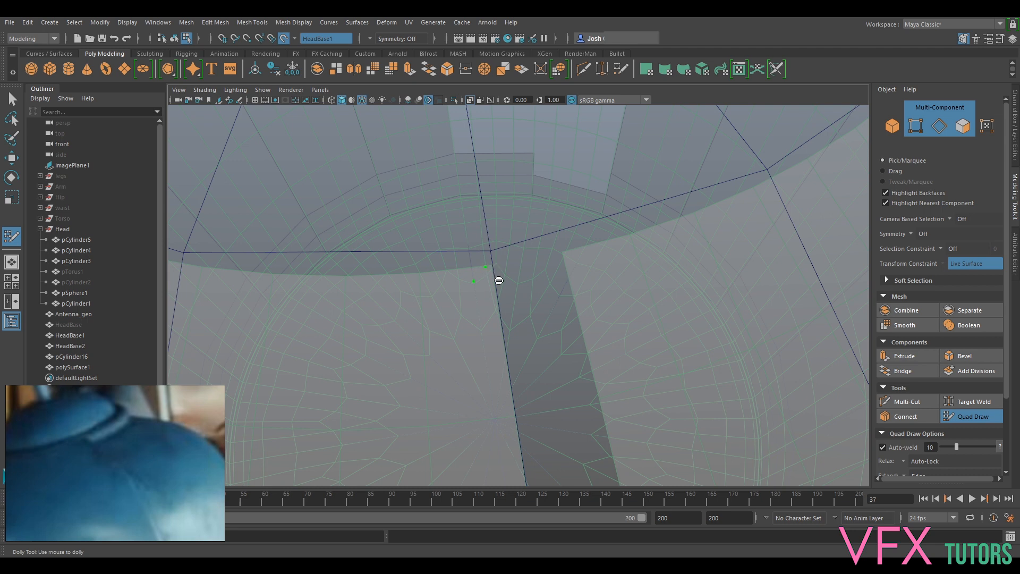
{"action": "scroll", "coordinate": [498, 280], "scroll_direction": "down", "scroll_amount": 3}
{"action": "scroll", "coordinate": [515, 287], "scroll_direction": "up", "scroll_amount": 3}
{"action": "left_click", "coordinate": [434, 220]}
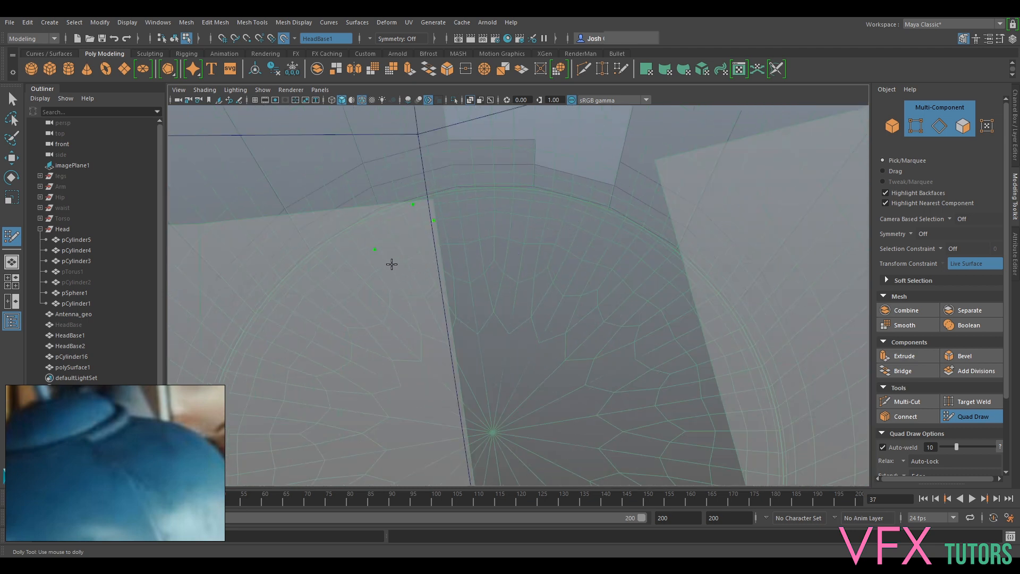
{"action": "left_click", "coordinate": [389, 261], "text": "shift"}
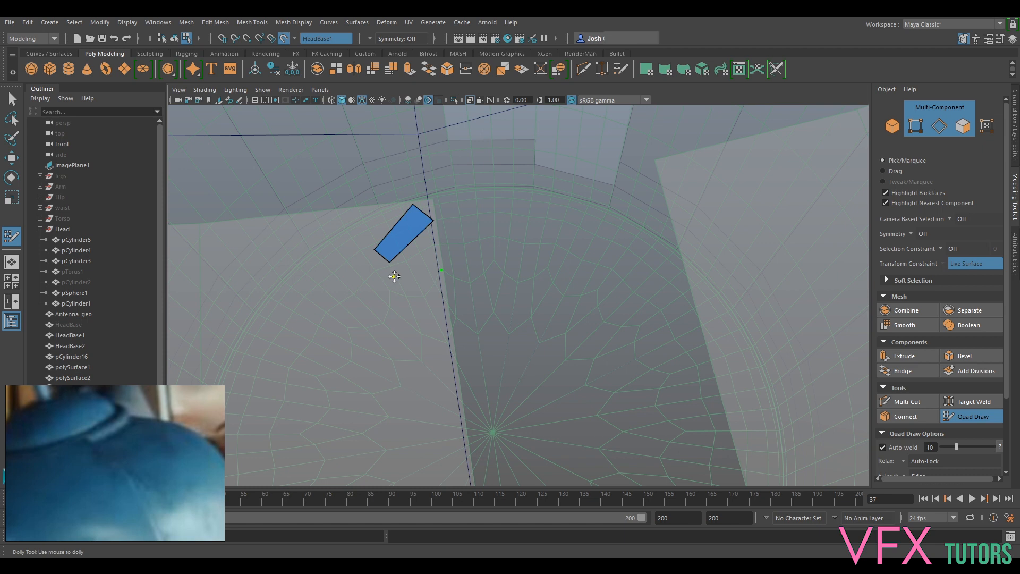
- Add a quad on each side of the first one to form the rounded corner between rim and vertical cut
{"action": "left_click", "coordinate": [393, 277], "text": "shift"}
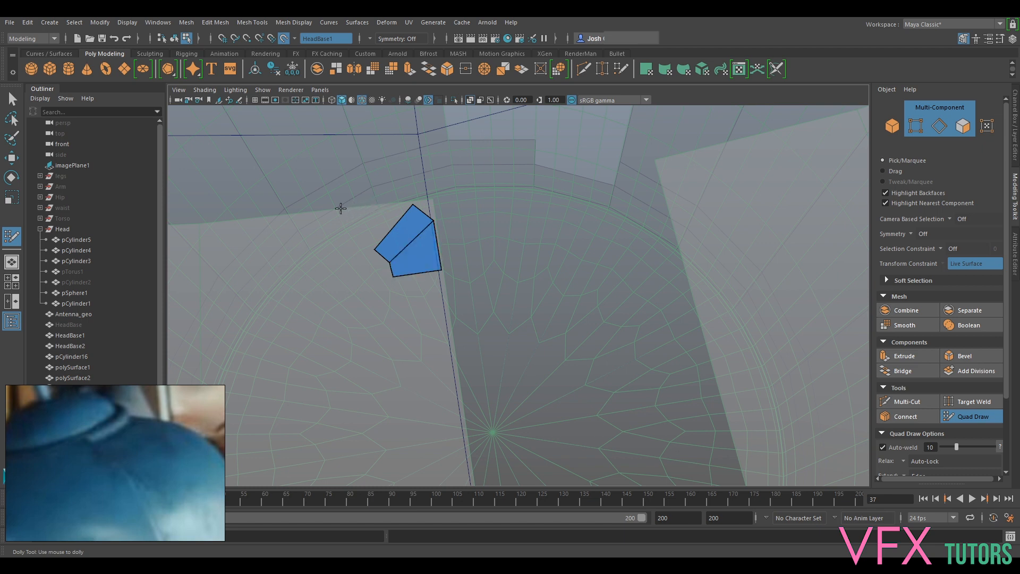
{"action": "left_click", "coordinate": [364, 207]}
{"action": "left_click", "coordinate": [381, 224], "text": "shift"}
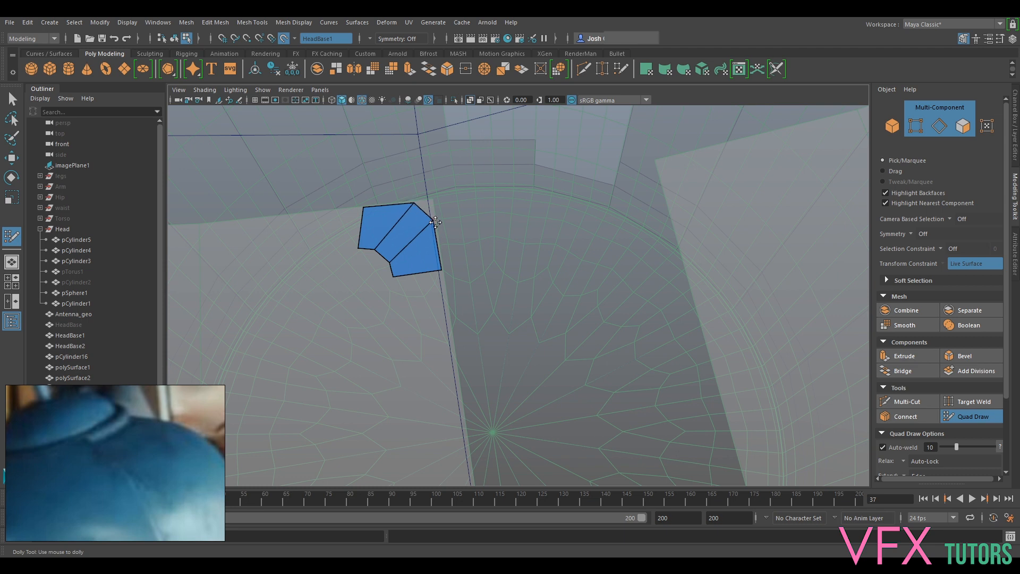
- Extend the corner strip with one long quad along the rim of the top opening, away from the vertical cut
{"action": "scroll", "coordinate": [433, 225], "scroll_direction": "down", "scroll_amount": 10}
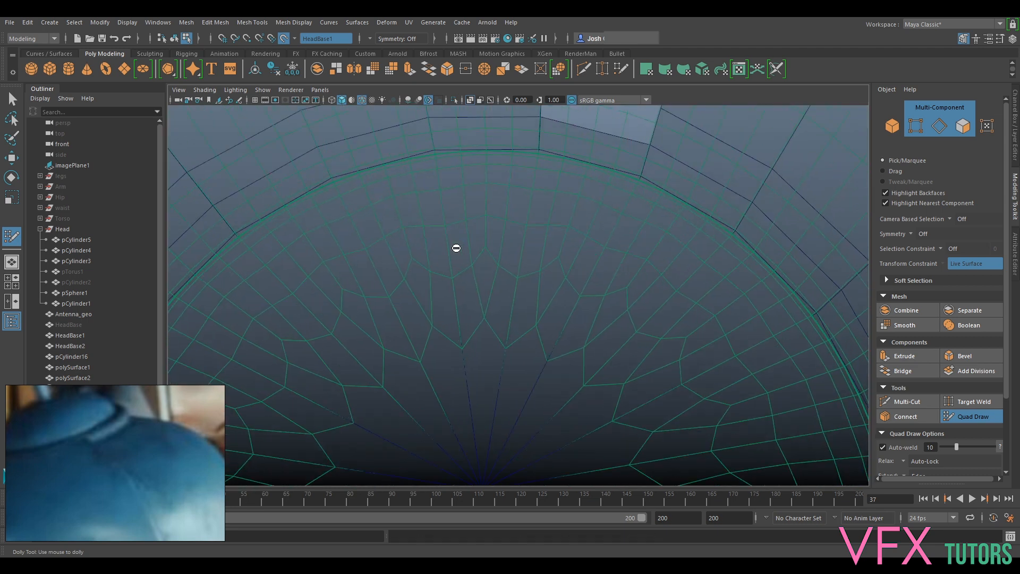
{"action": "key", "text": "3"}
{"action": "key", "text": "1"}
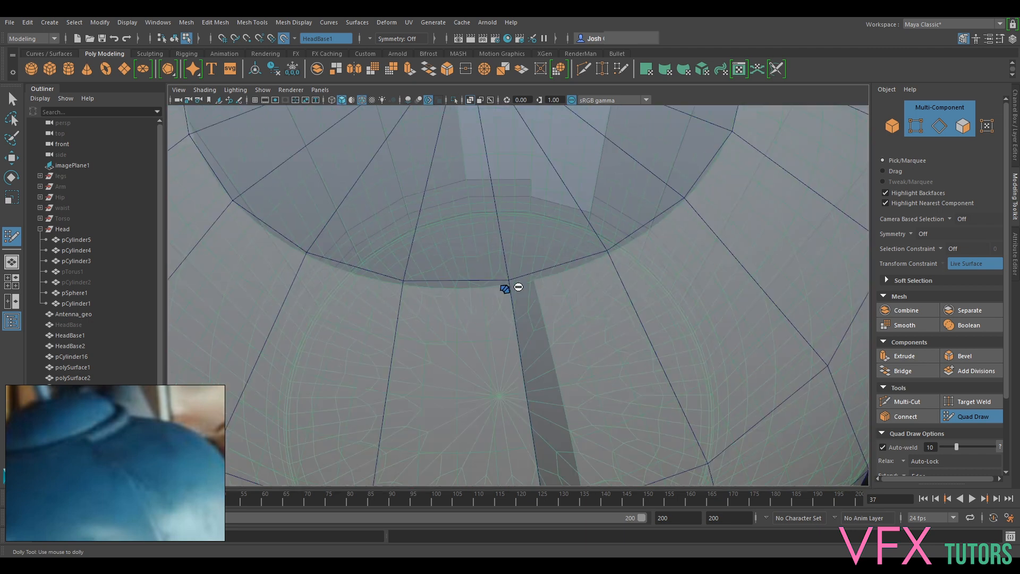
{"action": "scroll", "coordinate": [506, 315], "scroll_direction": "up", "scroll_amount": 5}
{"action": "scroll", "coordinate": [506, 313], "scroll_direction": "down", "scroll_amount": 1}
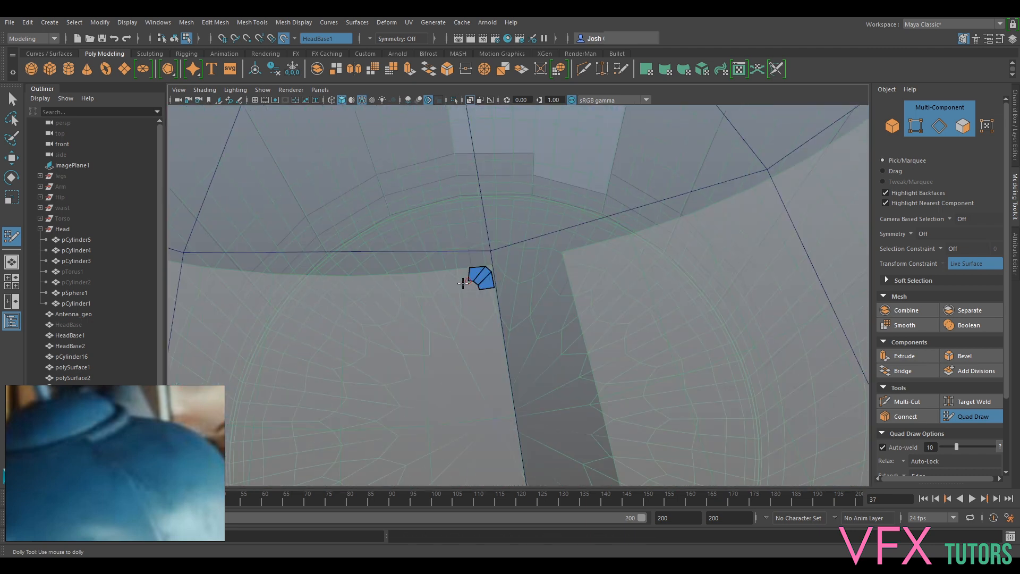
{"action": "middle_click_drag", "start_coordinate": [468, 284], "coordinate": [520, 280], "text": "alt"}
{"action": "middle_click_drag", "start_coordinate": [670, 257], "coordinate": [497, 276], "text": "alt"}
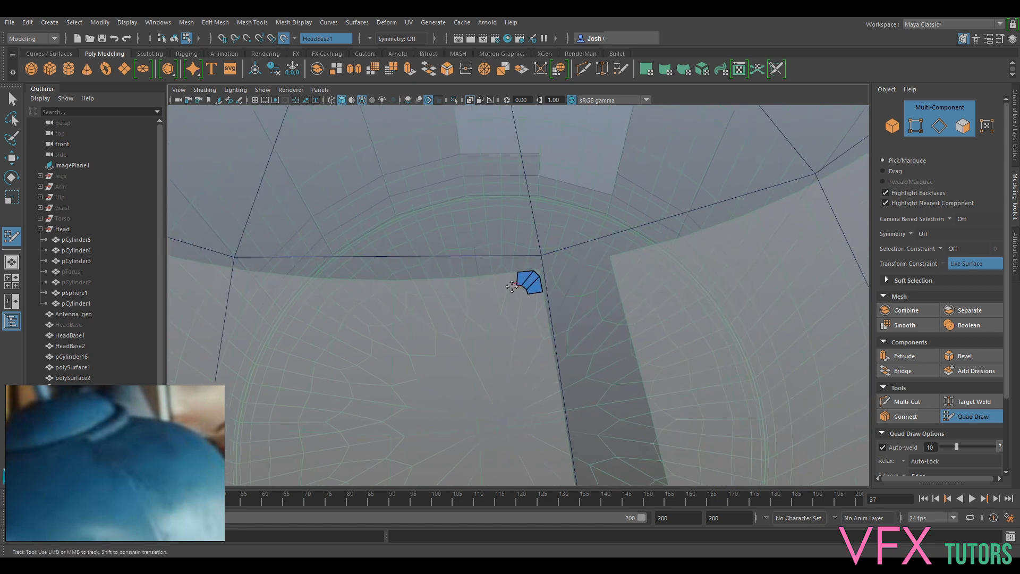
{"action": "scroll", "coordinate": [497, 295], "scroll_direction": "up", "scroll_amount": 3}
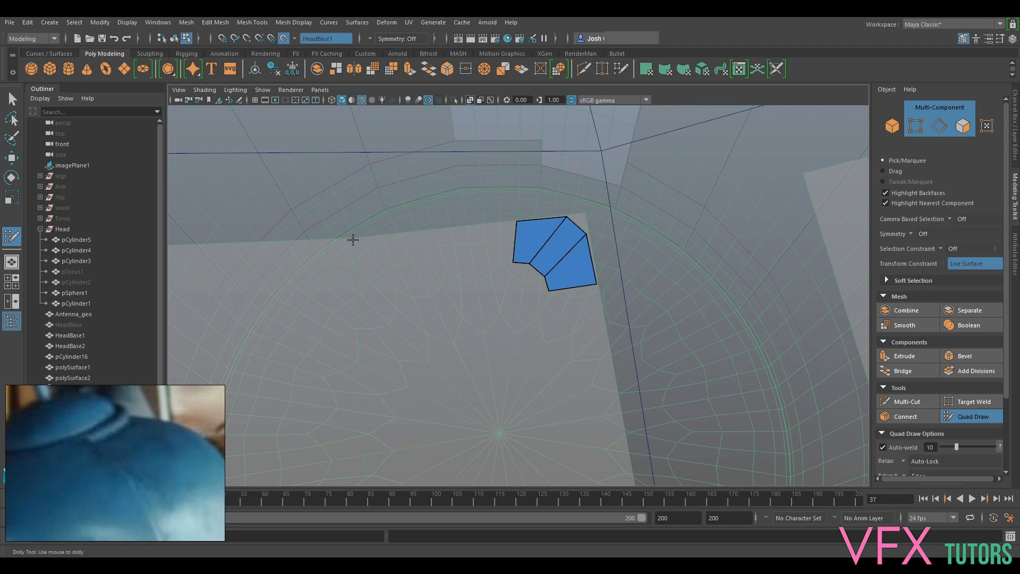
{"action": "left_click", "coordinate": [354, 239]}
{"action": "left_click", "coordinate": [451, 243], "text": "shift"}
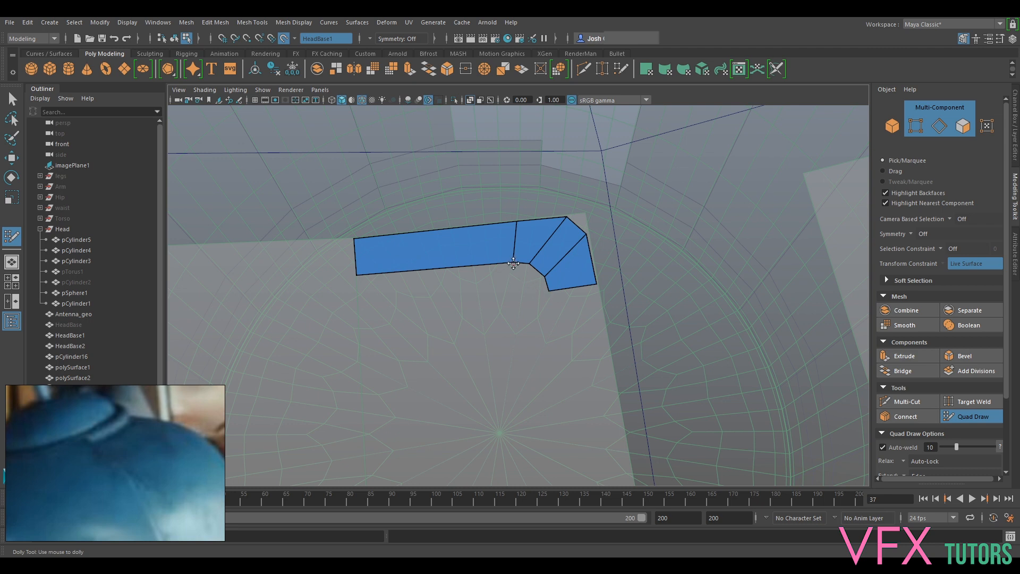
{"action": "scroll", "coordinate": [528, 178], "scroll_direction": "down", "scroll_amount": 5}
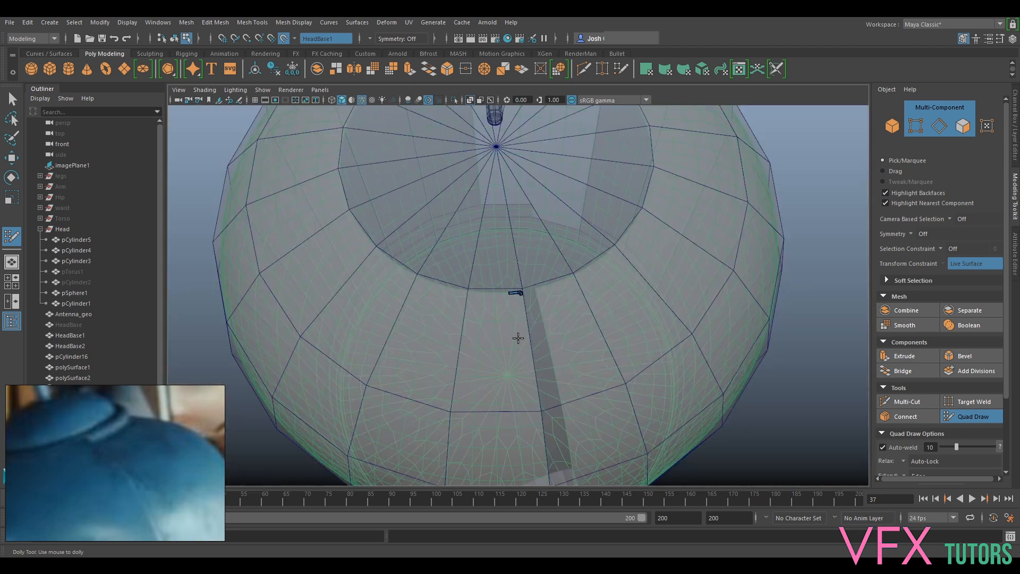
- Extend the Quad Draw strip along the rim of the top opening with two more quads away from the corner
{"action": "scroll", "coordinate": [518, 339], "scroll_direction": "up", "scroll_amount": 6}
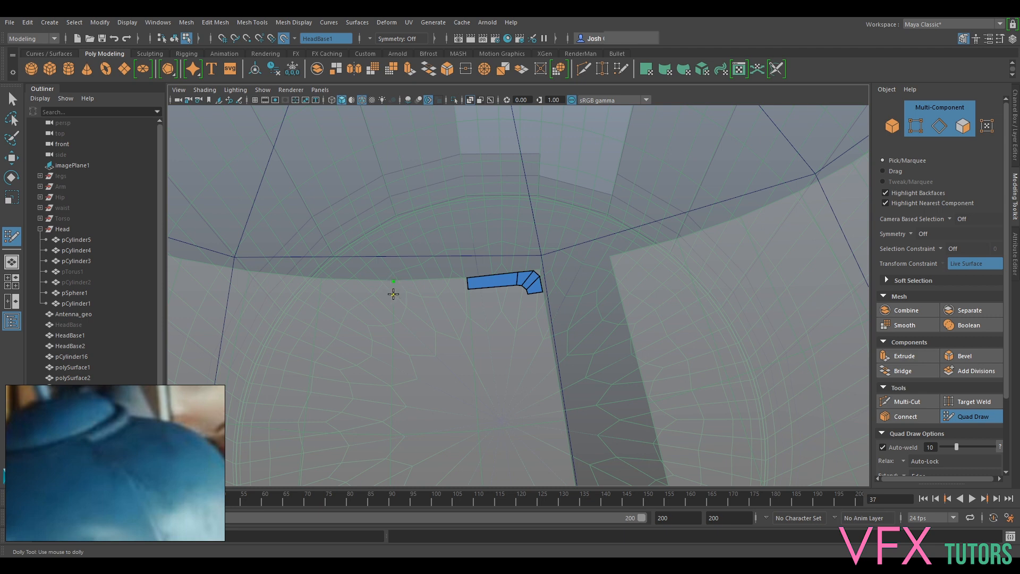
{"action": "left_click", "coordinate": [404, 287], "text": "shift"}
{"action": "left_click", "coordinate": [321, 279]}
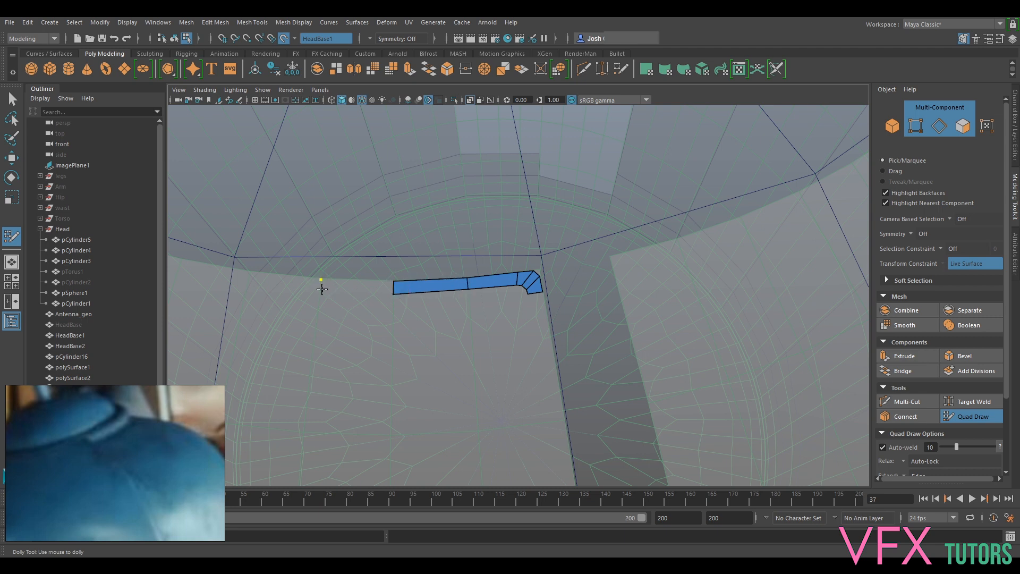
{"action": "left_click", "coordinate": [320, 291], "text": "shift"}
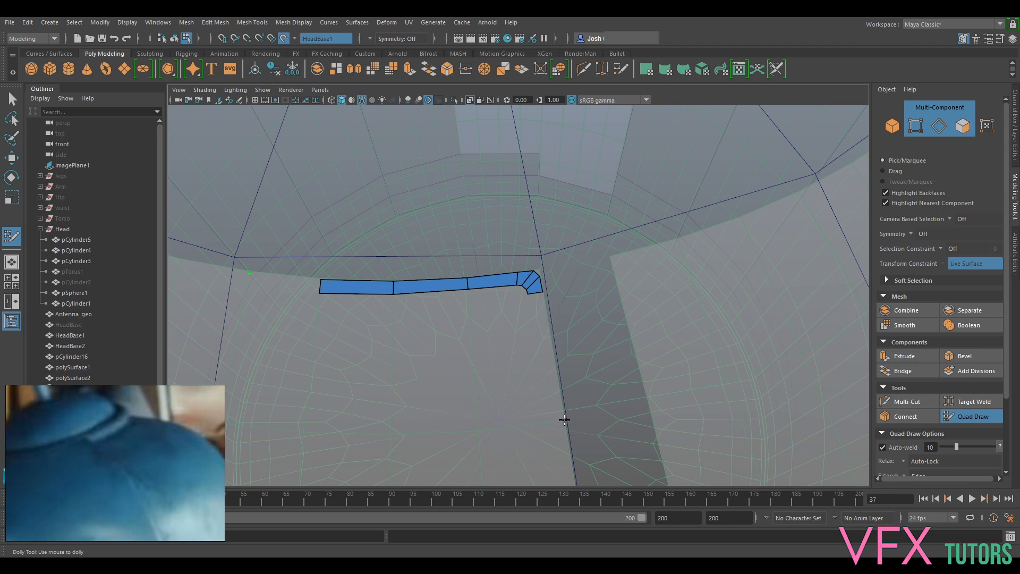
- Add one long quad down the edge of the vertical cut and delete the outermost quad of the rim strip
{"action": "left_click", "coordinate": [554, 395], "text": "shift"}
{"action": "scroll", "coordinate": [555, 303], "scroll_direction": "up", "scroll_amount": 1}
{"action": "scroll", "coordinate": [556, 304], "scroll_direction": "down", "scroll_amount": 2}
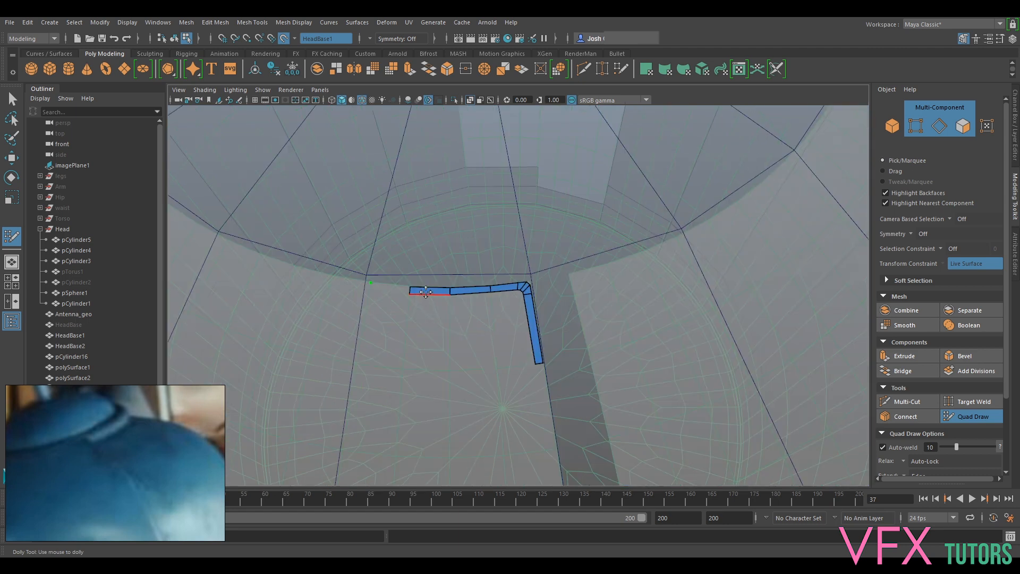
{"action": "left_click", "coordinate": [426, 291], "text": "ctrl+shift"}
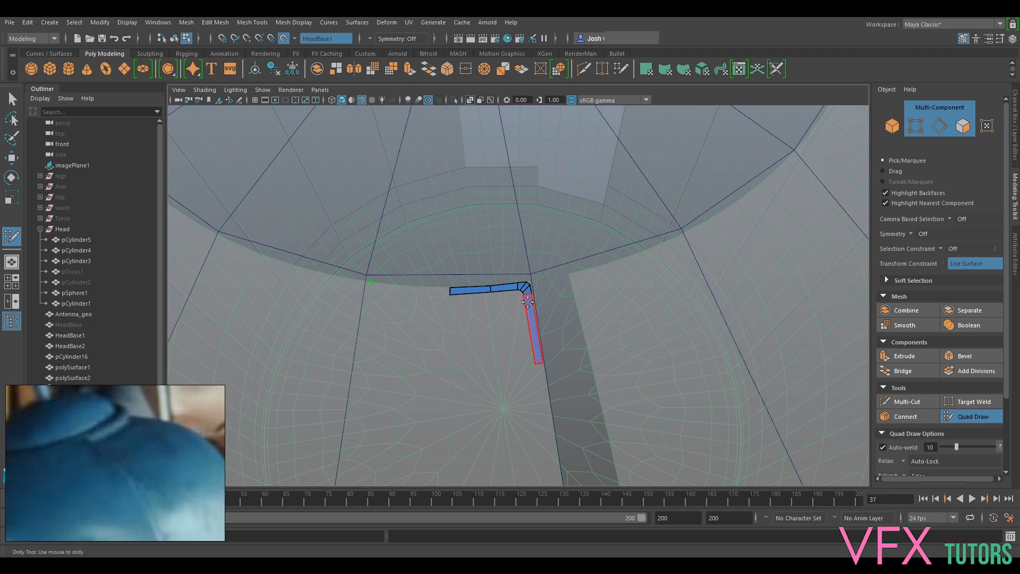
- Relax the inner vertices of the rounded corner between the rim strip and the vertical strip
{"action": "scroll", "coordinate": [540, 346], "scroll_direction": "up", "scroll_amount": 2}
{"action": "scroll", "coordinate": [540, 347], "scroll_direction": "up", "scroll_amount": 1}
{"action": "scroll", "coordinate": [540, 347], "scroll_direction": "down", "scroll_amount": 1}
{"action": "mouse_move", "coordinate": [503, 292]}
{"action": "middle_mouse_down", "text": "alt"}
{"action": "mouse_move", "coordinate": [628, 305]}
{"action": "mouse_move", "coordinate": [519, 291]}
{"action": "middle_mouse_up", "text": "alt"}
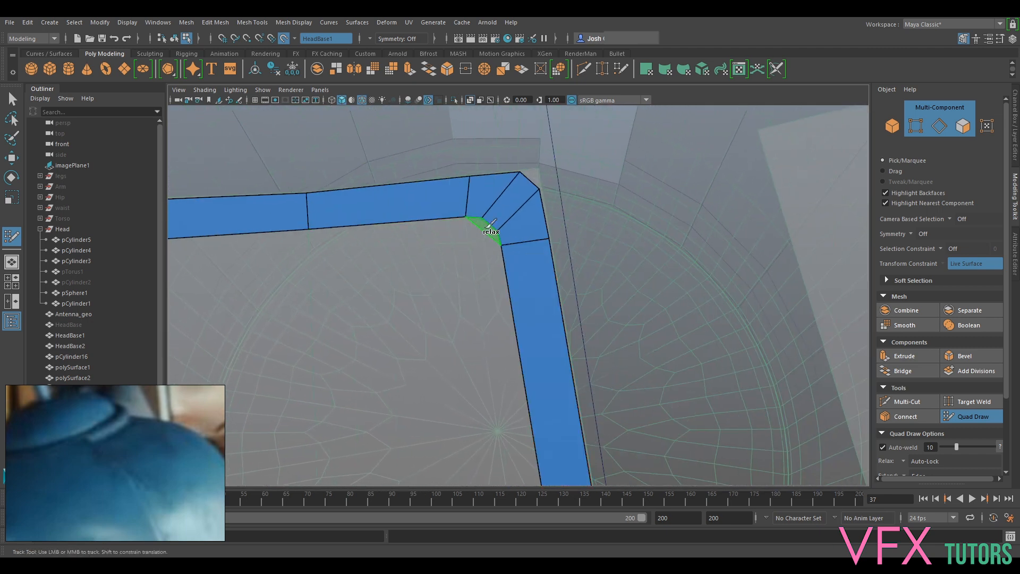
{"action": "left_click", "coordinate": [483, 230], "text": "shift"}
{"action": "scroll", "coordinate": [482, 230], "scroll_direction": "down", "scroll_amount": 3}
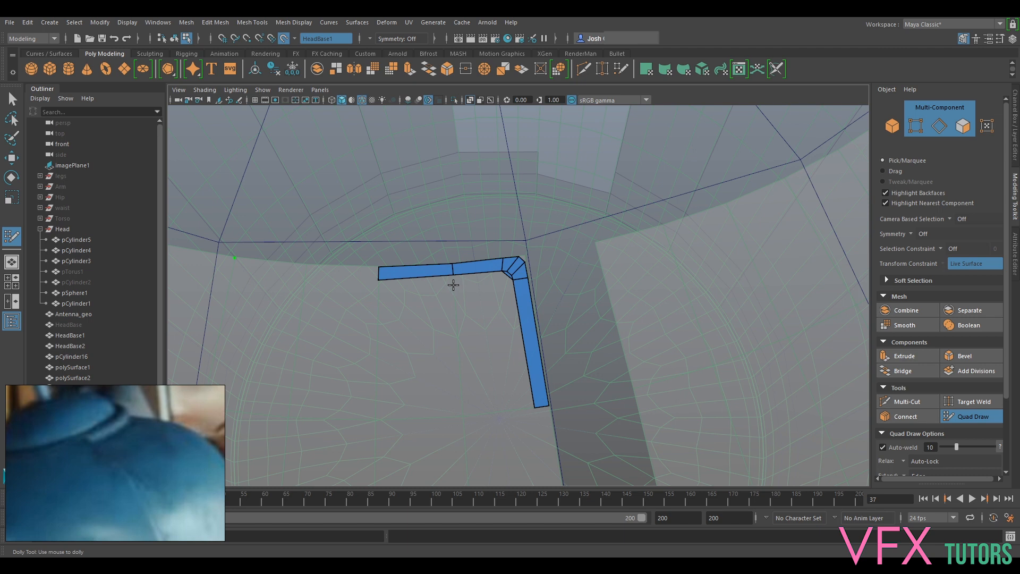
- Fill a narrow quad beneath the rim strip and a large quad below it, alongside the vertical strip
{"action": "left_click", "coordinate": [468, 280], "text": "shift"}
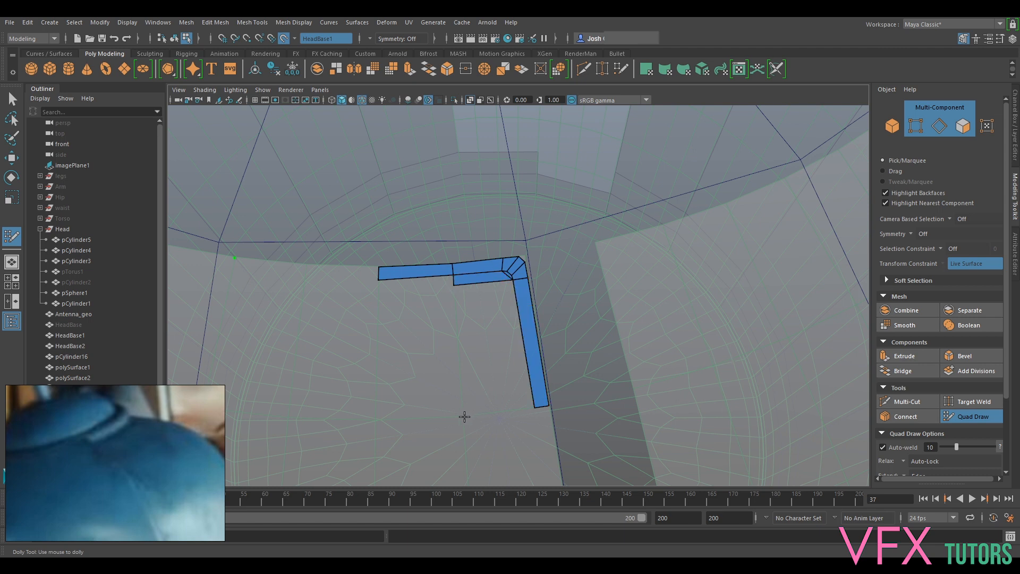
{"action": "left_click", "coordinate": [478, 327], "text": "shift"}
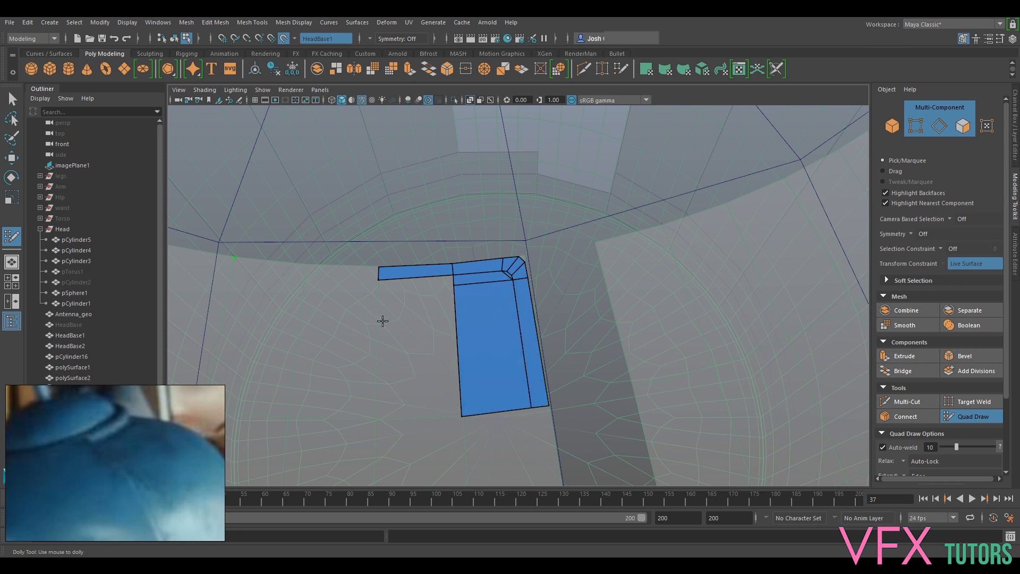
{"action": "middle_click_drag", "start_coordinate": [451, 347], "coordinate": [471, 303], "text": "alt"}
{"action": "middle_click_drag", "start_coordinate": [615, 246], "coordinate": [602, 283], "text": "alt"}
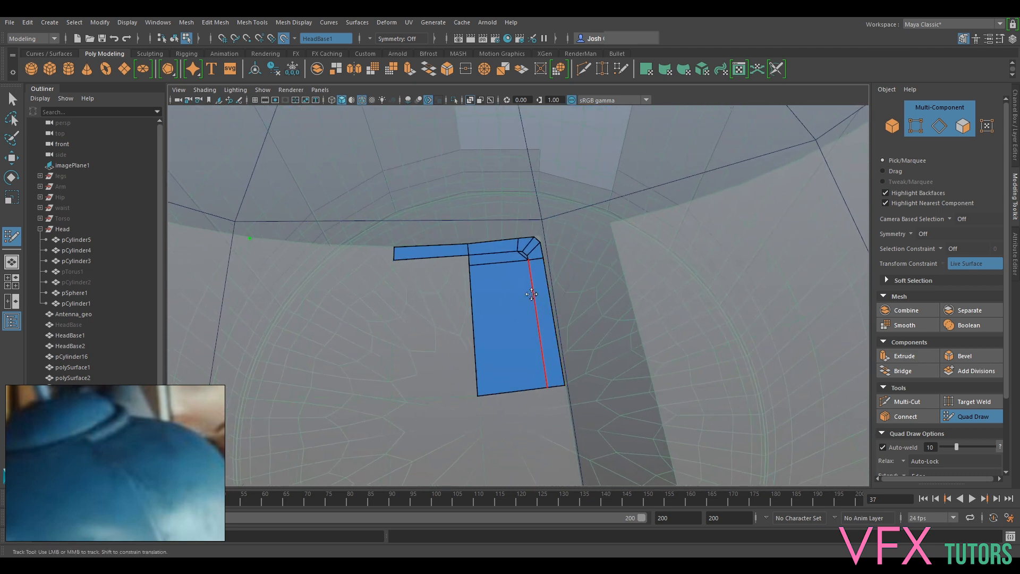
- Move the vertical strip's inner edge closer to the cut and shift the inner corner vertices outward to narrow the strip
{"action": "left_click", "coordinate": [536, 299], "text": "ctrl"}
{"action": "left_click_drag", "start_coordinate": [538, 297], "coordinate": [543, 296]}
{"action": "scroll", "coordinate": [537, 253], "scroll_direction": "up", "scroll_amount": 2}
{"action": "scroll", "coordinate": [537, 230], "scroll_direction": "down", "scroll_amount": 2}
{"action": "middle_click_drag", "start_coordinate": [537, 229], "coordinate": [534, 252], "text": "alt"}
{"action": "scroll", "coordinate": [534, 267], "scroll_direction": "up", "scroll_amount": 1}
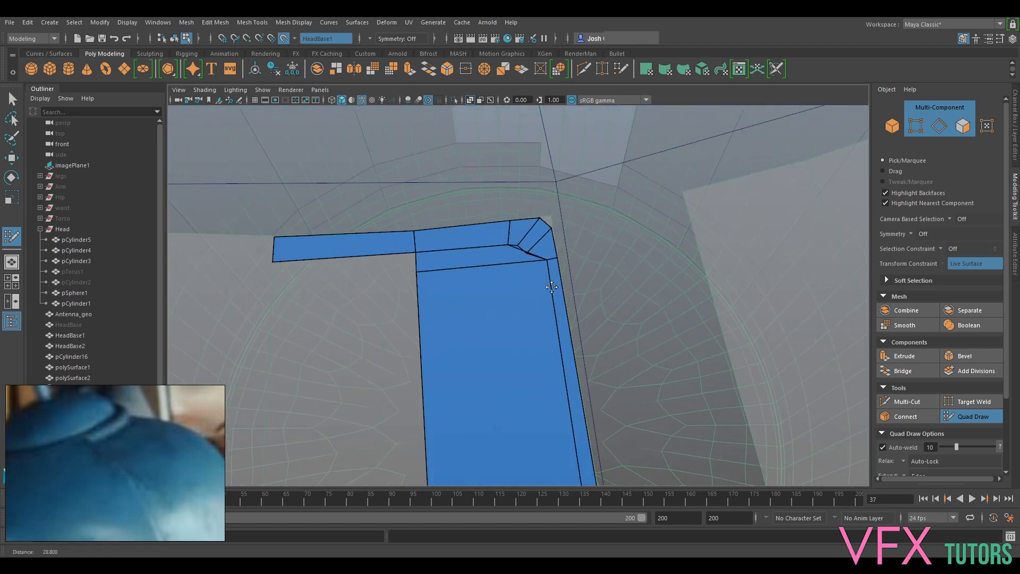
{"action": "scroll", "coordinate": [551, 287], "scroll_direction": "down", "scroll_amount": 1}
- Move the rim strip's inner vertices up toward the rim so the strip becomes narrower along its length
{"action": "mouse_move", "coordinate": [523, 256]}
{"action": "left_mouse_down"}
{"action": "mouse_move", "coordinate": [537, 241]}
{"action": "mouse_move", "coordinate": [517, 243]}
{"action": "left_mouse_up"}
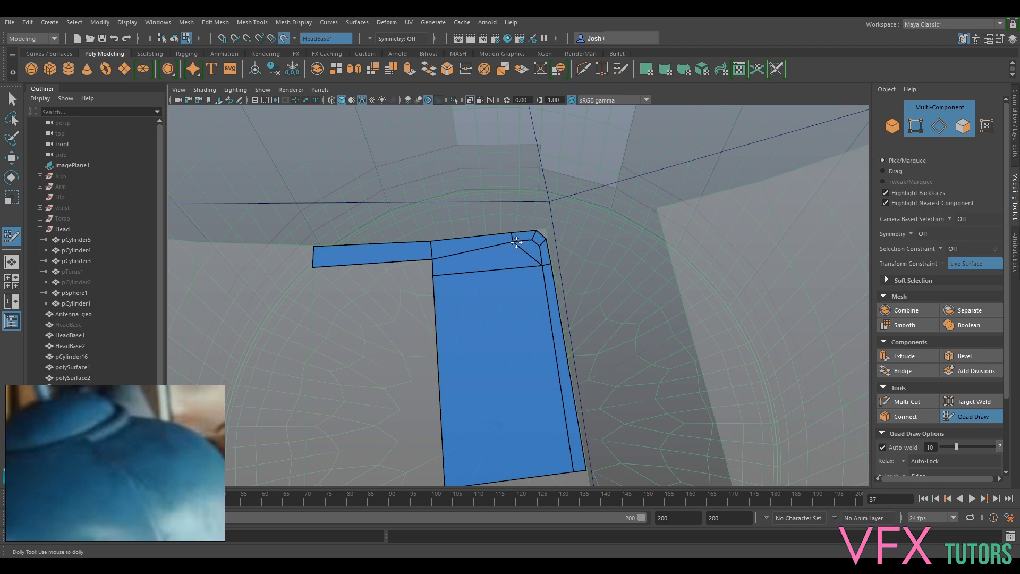
{"action": "left_click_drag", "start_coordinate": [430, 259], "coordinate": [432, 247]}
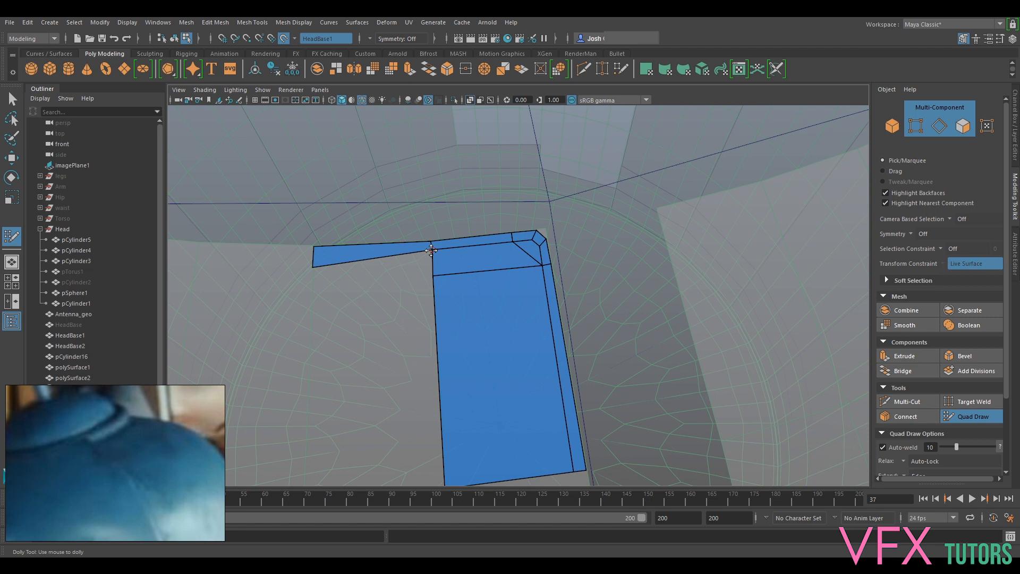
{"action": "left_click_drag", "start_coordinate": [313, 267], "coordinate": [313, 254]}
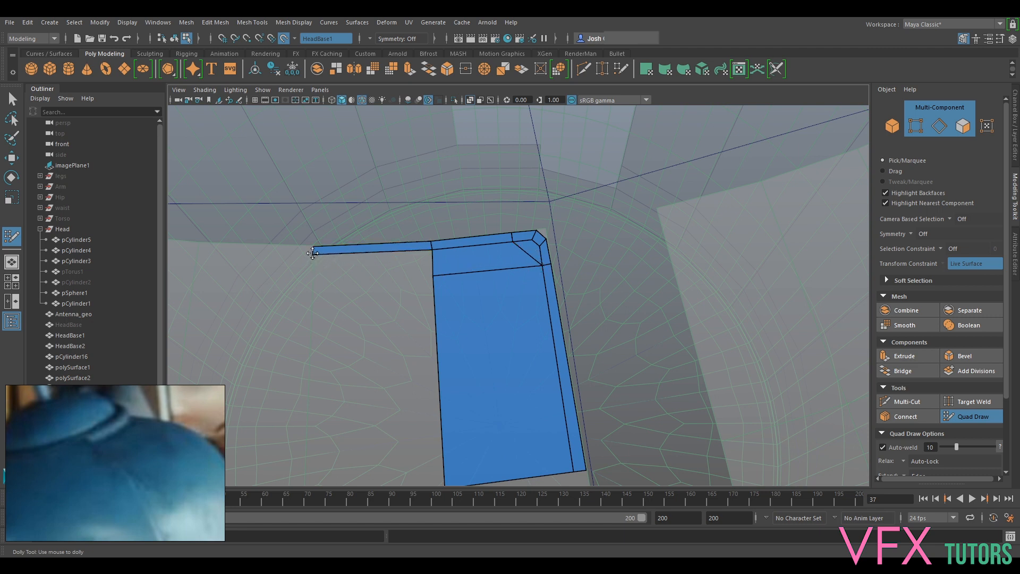
- Fill a quad under the outer part of the rim strip and a second large quad below it
{"action": "left_click", "coordinate": [350, 270], "text": "shift"}
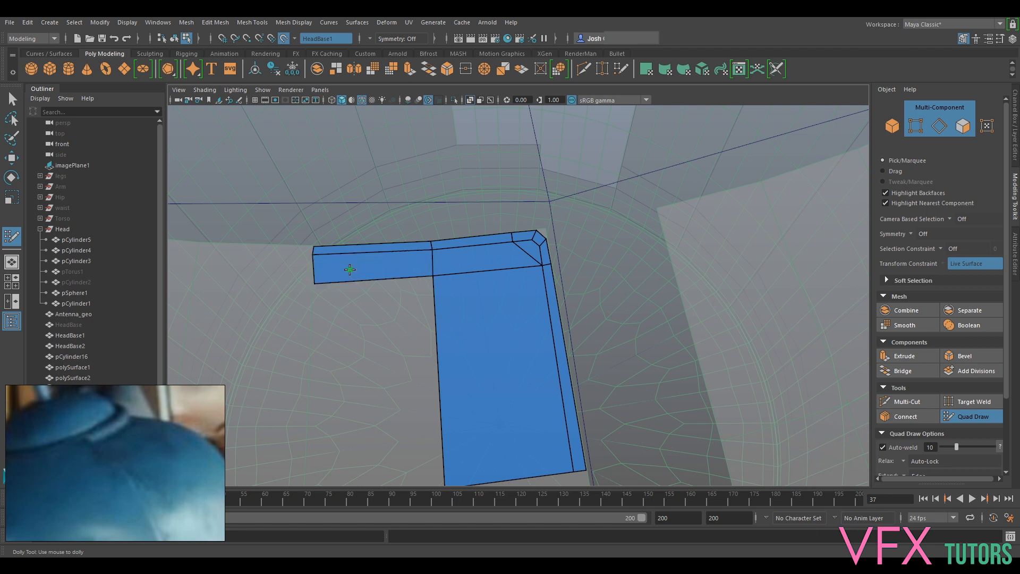
{"action": "middle_click_drag", "start_coordinate": [479, 348], "coordinate": [502, 331], "text": "alt"}
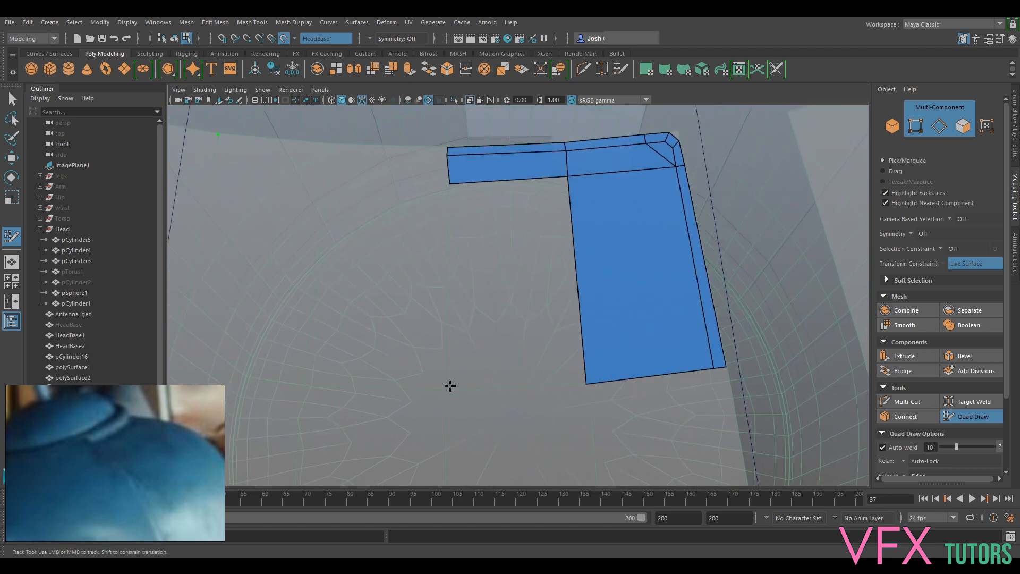
{"action": "left_click", "coordinate": [532, 307], "text": "shift"}
{"action": "middle_click_drag", "start_coordinate": [765, 453], "coordinate": [636, 301], "text": "alt"}
{"action": "right_click_drag", "start_coordinate": [654, 226], "coordinate": [603, 223], "text": "alt"}
{"action": "middle_click_drag", "start_coordinate": [565, 231], "coordinate": [591, 346], "text": "alt"}
{"action": "right_click_drag", "start_coordinate": [591, 347], "coordinate": [570, 353], "text": "alt"}
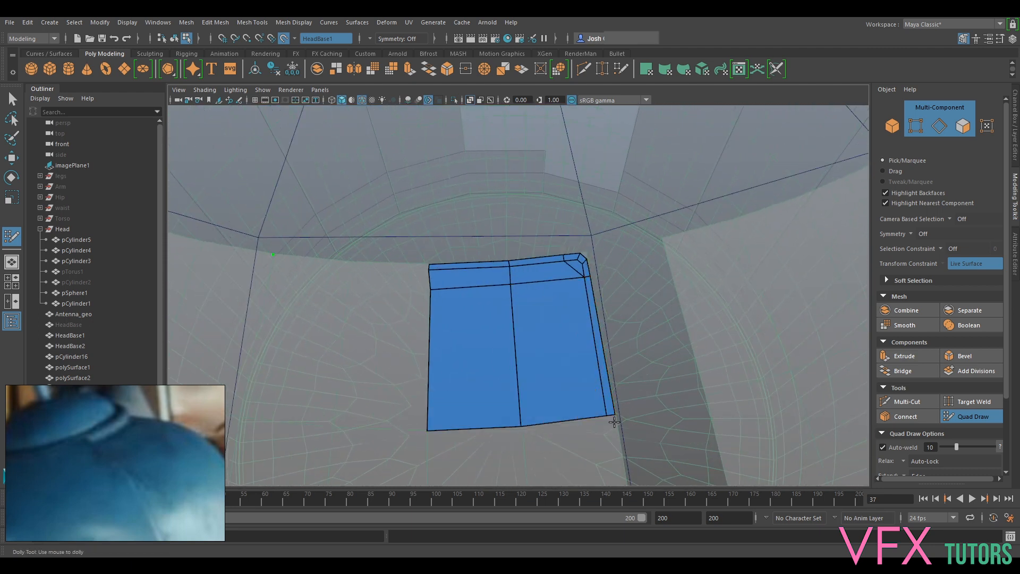
- Weld the lower end of the vertical strip's inner edge to the bottom vertex between the two large quads
{"action": "left_click", "coordinate": [581, 265], "text": "shift"}
{"action": "left_click", "coordinate": [605, 407], "text": "ctrl"}
{"action": "left_click", "coordinate": [609, 412], "text": "ctrl"}
{"action": "left_click_drag", "start_coordinate": [606, 414], "coordinate": [517, 425]}
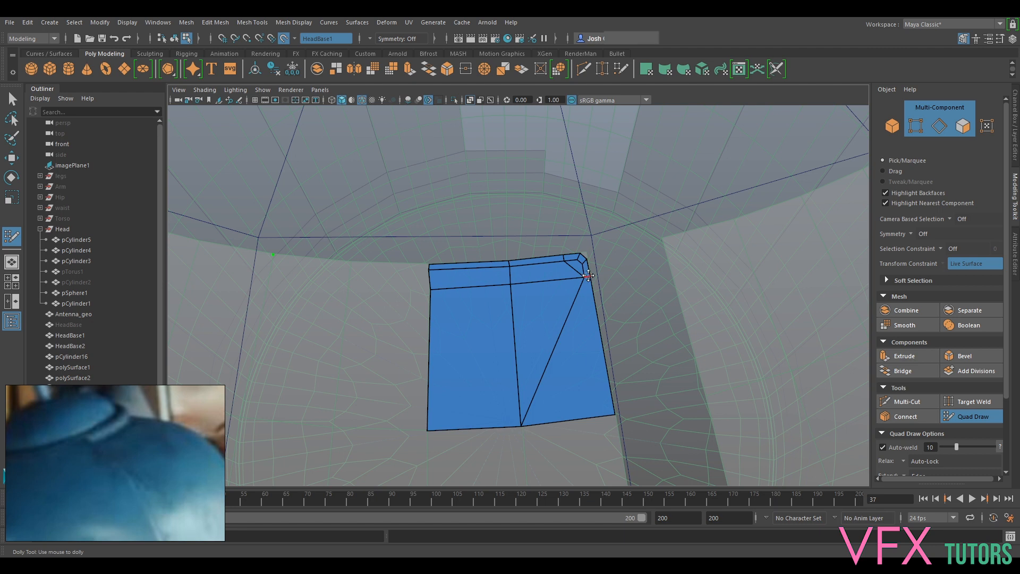
- Toggle the smooth mesh preview on and off, and delete the vertical edge between the two large faces beneath the rim
{"action": "key", "text": "3"}
{"action": "key", "text": "1"}
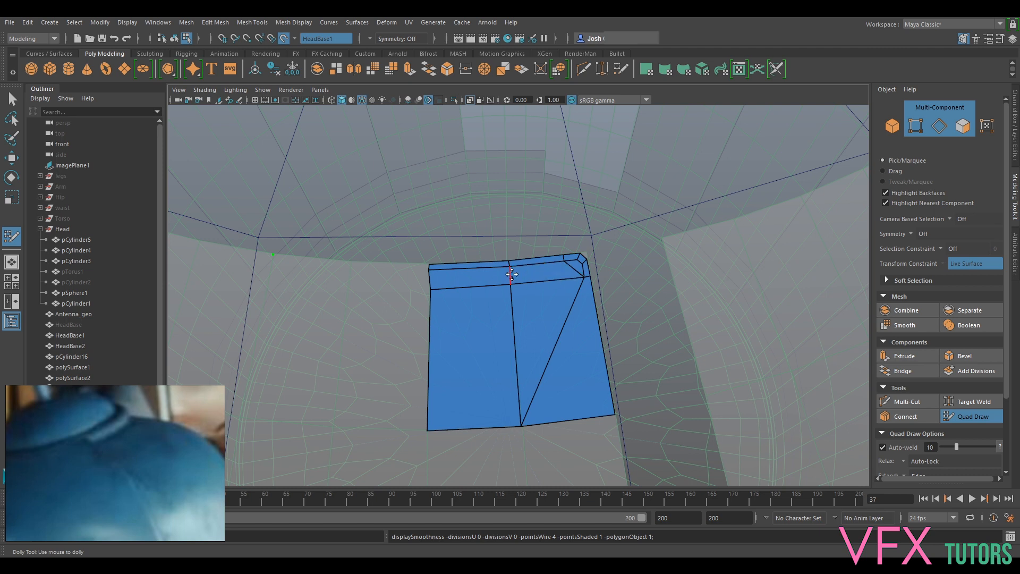
{"action": "left_click", "coordinate": [515, 309], "text": "ctrl+shift"}
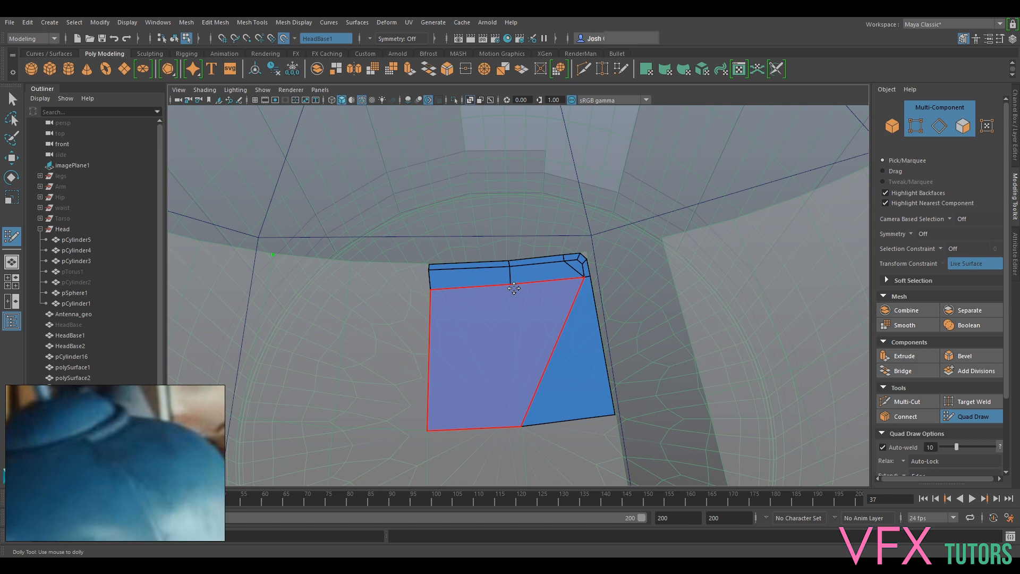
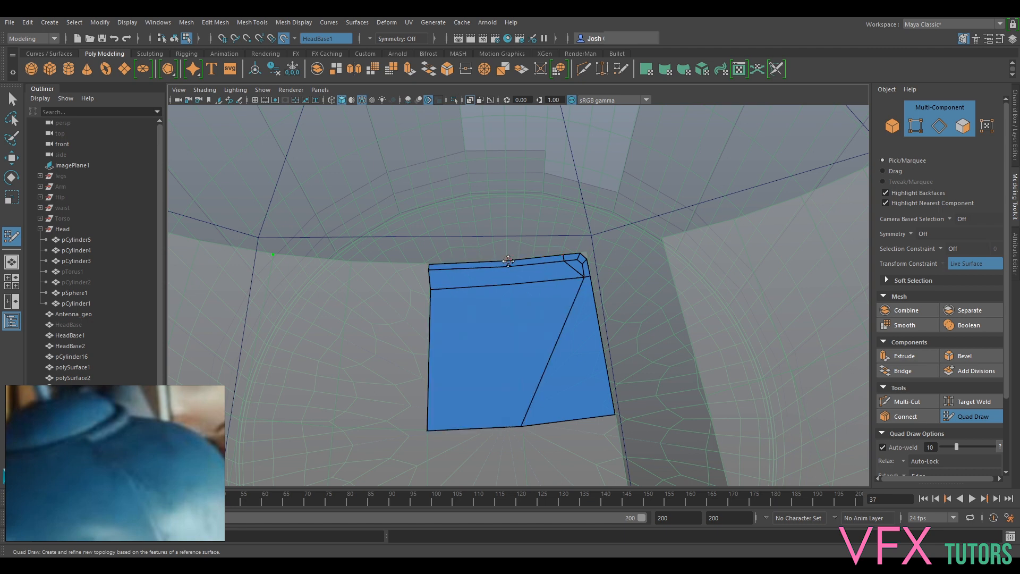
- Try a Multi-Cut down across the rim strip above the large faces, and a second cut from it to the diagonal edge's middle
{"action": "left_click", "coordinate": [958, 417]}
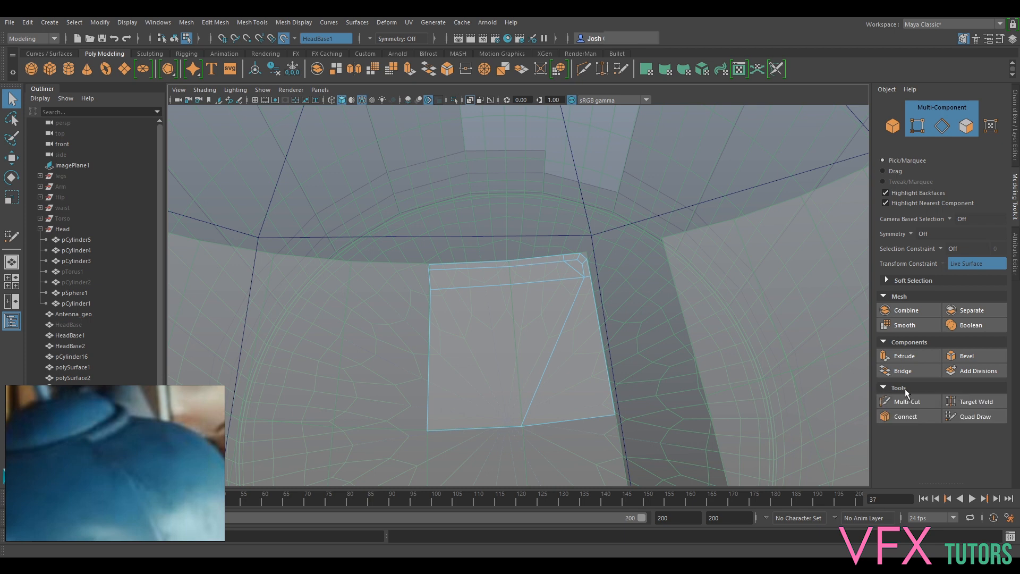
{"action": "left_click", "coordinate": [908, 402]}
{"action": "left_click", "coordinate": [509, 261]}
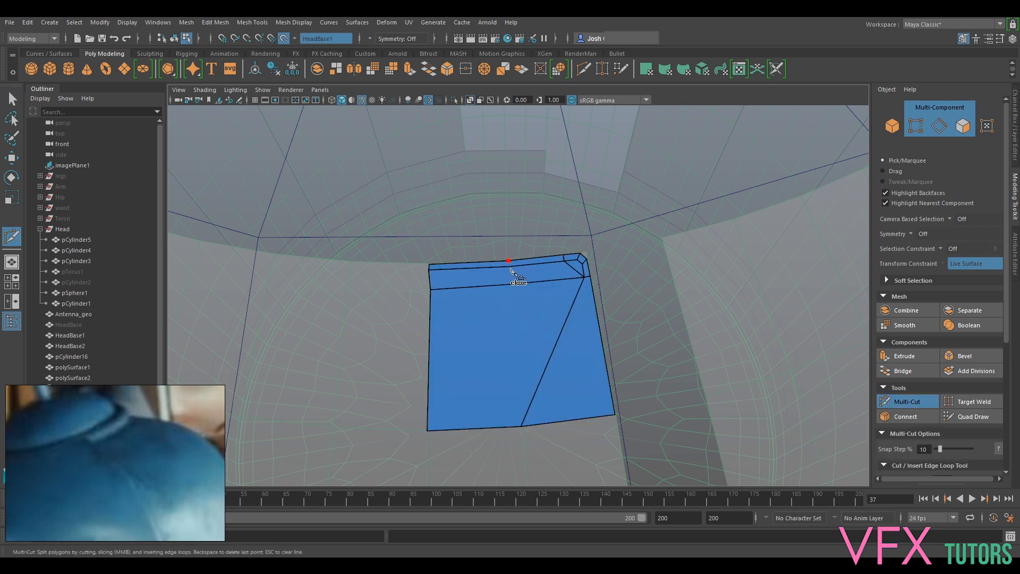
{"action": "scroll", "coordinate": [511, 269], "scroll_direction": "up", "scroll_amount": 3}
{"action": "scroll", "coordinate": [516, 266], "scroll_direction": "down", "scroll_amount": 4}
{"action": "left_click", "coordinate": [489, 253]}
{"action": "scroll", "coordinate": [599, 246], "scroll_direction": "down", "scroll_amount": 5}
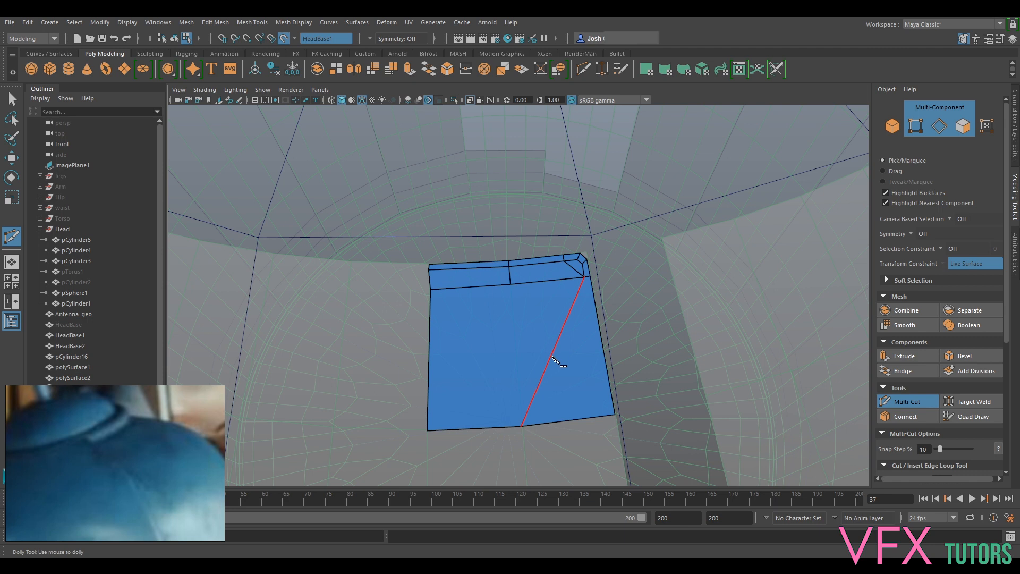
{"action": "key", "text": "Return"}
{"action": "left_click", "coordinate": [550, 359]}
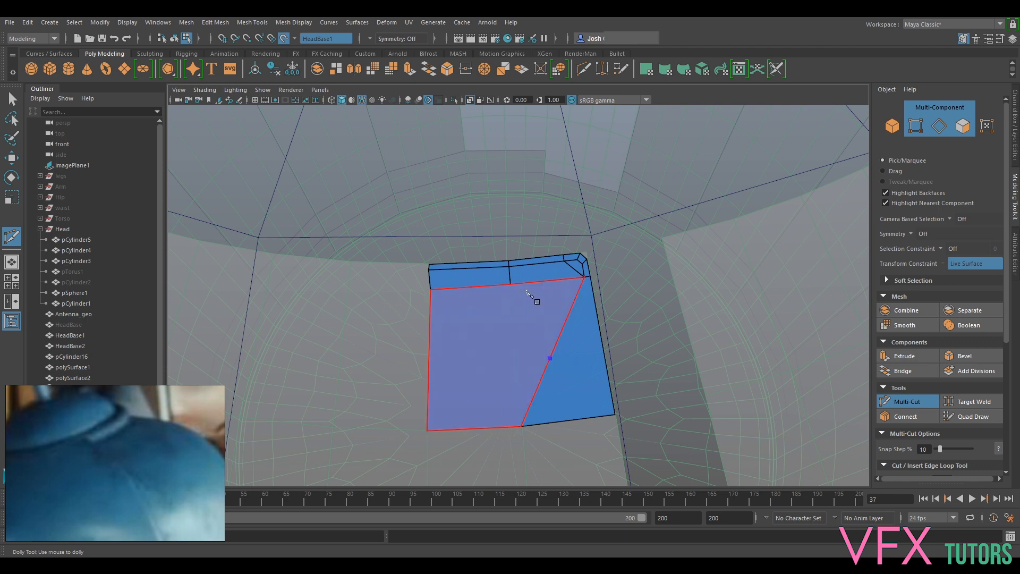
{"action": "left_click", "coordinate": [510, 285]}
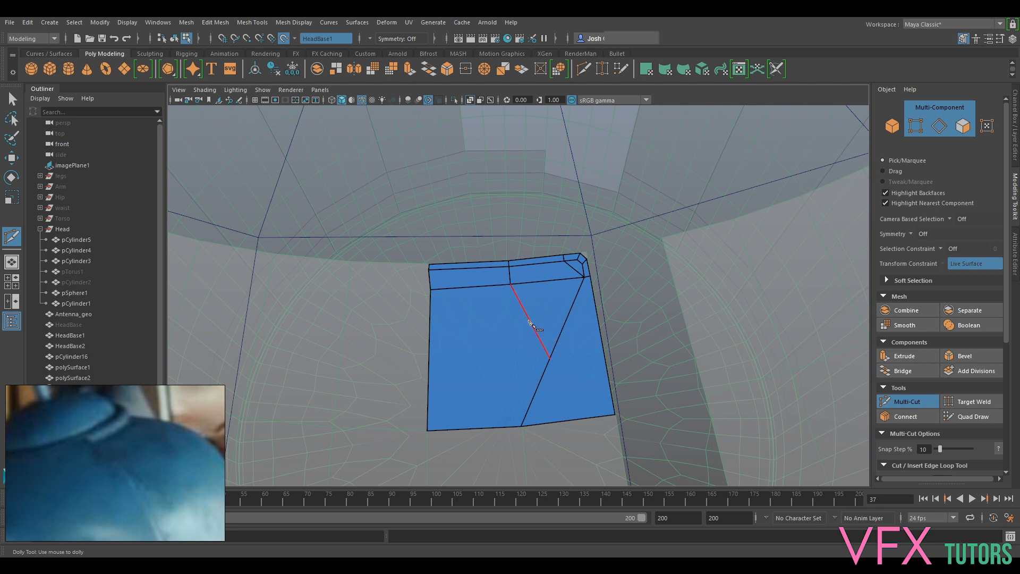
{"action": "key", "text": "Return"}
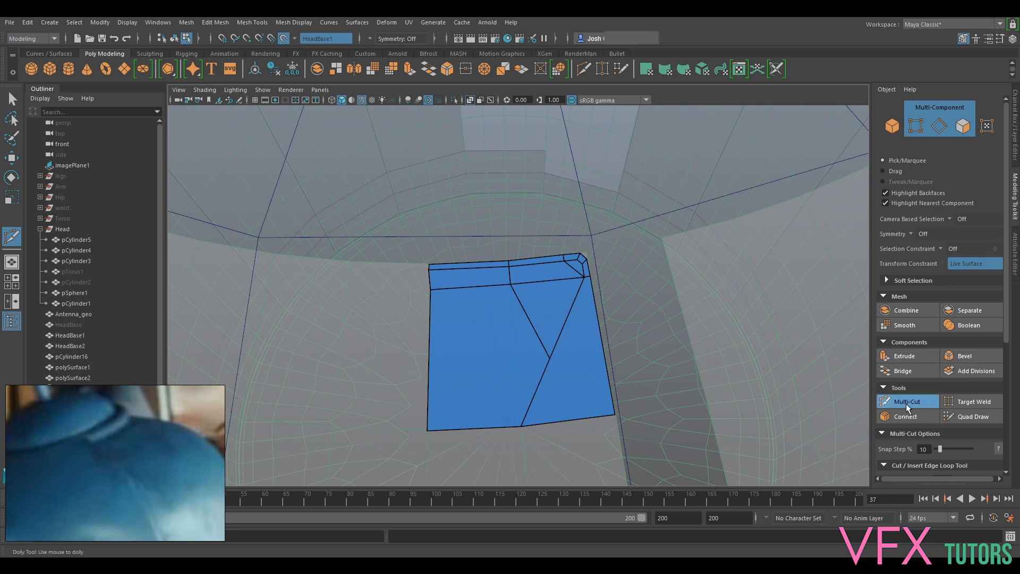
- Undo the cuts and earlier edits back to the rim strip with a single large quad under its outer part
{"action": "key", "text": "q"}
{"action": "left_click_drag", "start_coordinate": [553, 358], "coordinate": [532, 350]}
{"action": "key", "text": "ctrl+z"}
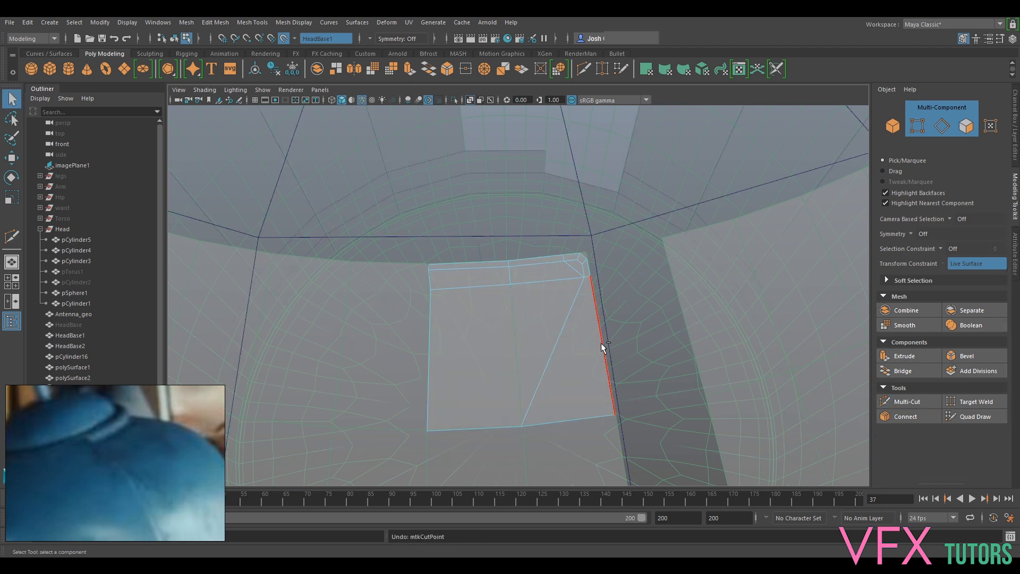
{"action": "key", "text": "ctrl+z"}
{"action": "key", "text": "ctrl+z"}
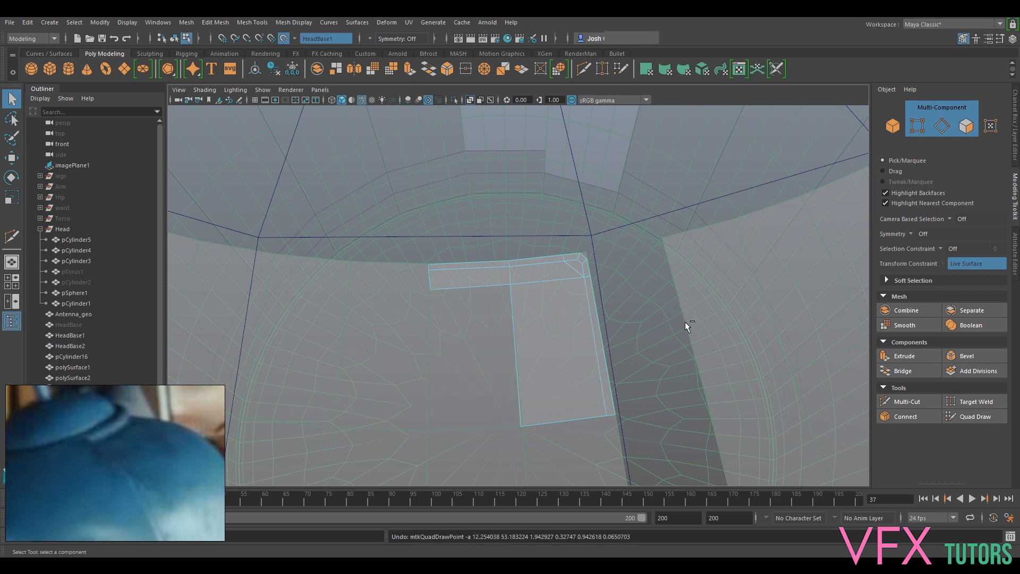
- Turn off the live surface on HeadBase1
{"action": "scroll", "coordinate": [541, 307], "scroll_direction": "down", "scroll_amount": 5}
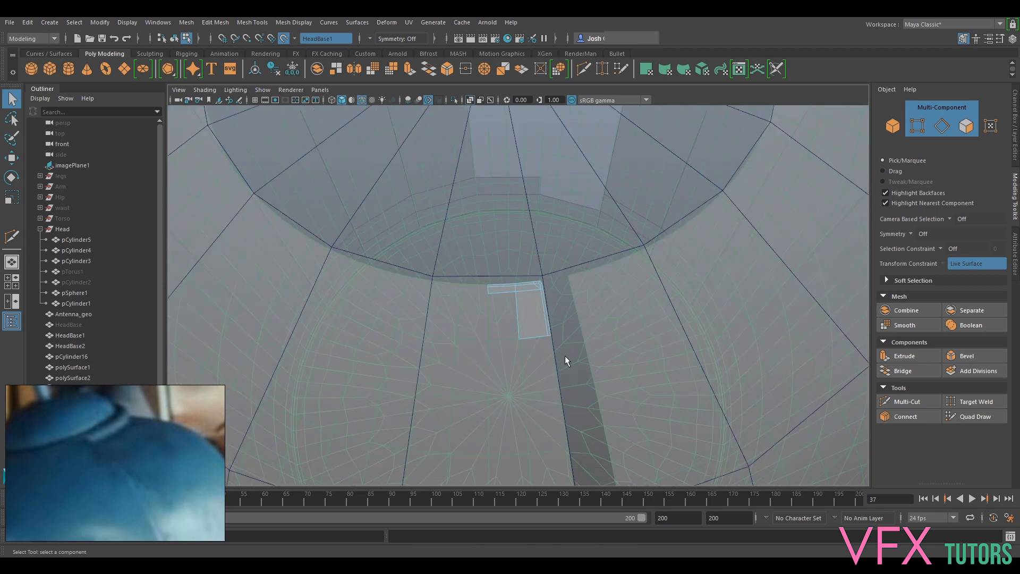
{"action": "middle_click_drag", "start_coordinate": [566, 359], "coordinate": [550, 292], "text": "alt"}
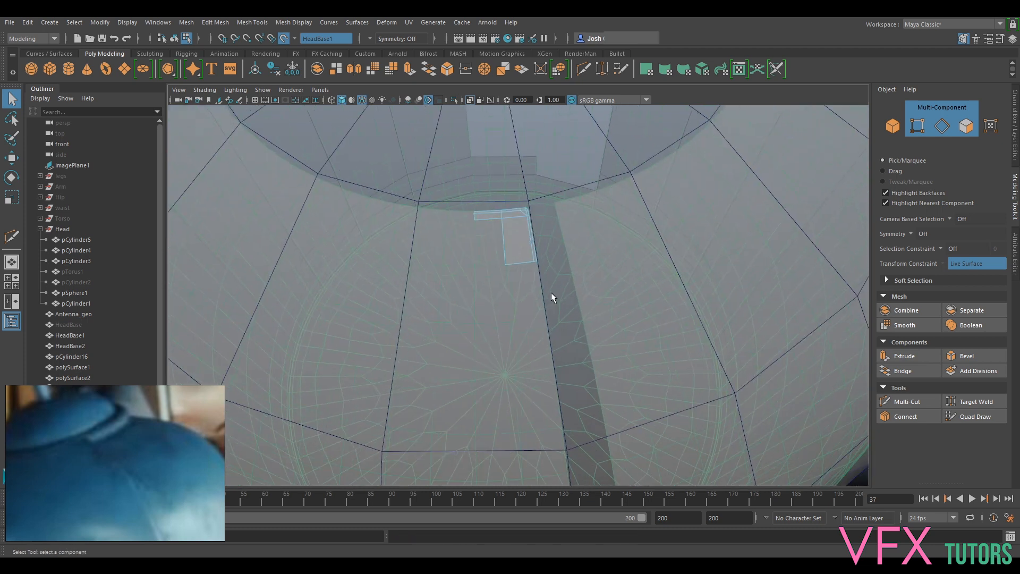
{"action": "middle_click_drag", "start_coordinate": [570, 410], "coordinate": [569, 367], "text": "alt"}
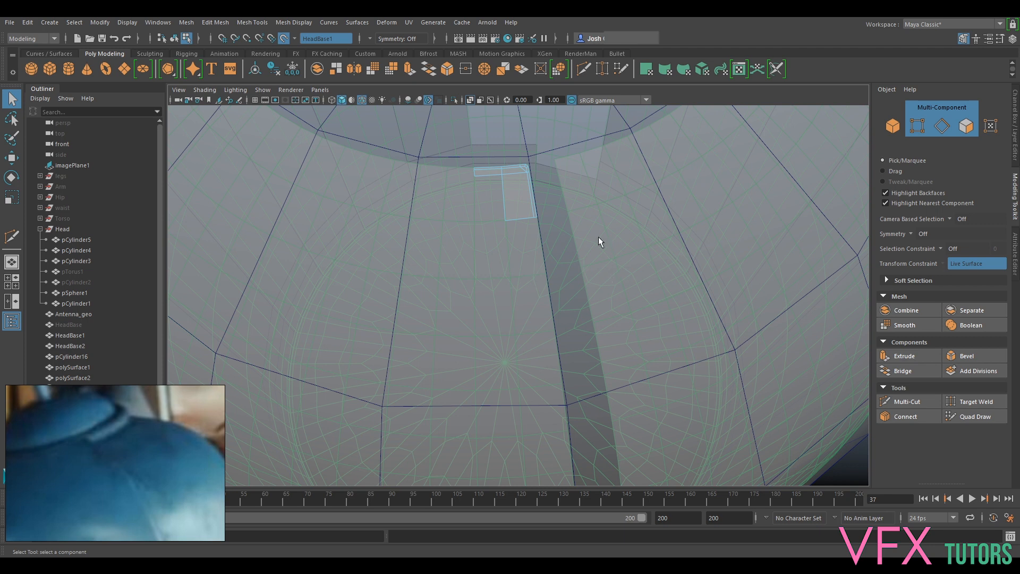
{"action": "scroll", "coordinate": [585, 263], "scroll_direction": "down", "scroll_amount": 3}
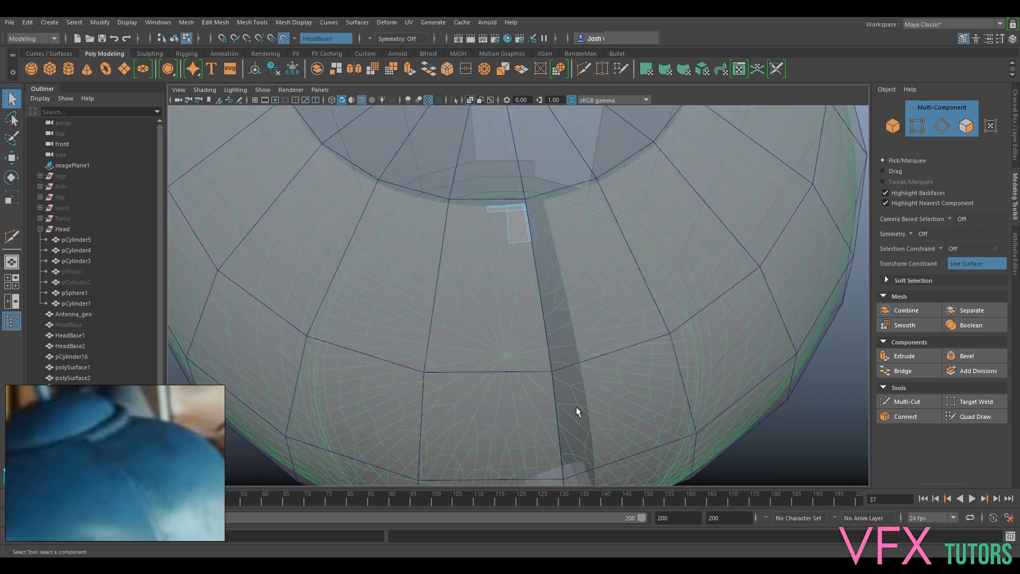
{"action": "scroll", "coordinate": [588, 330], "scroll_direction": "down", "scroll_amount": 6}
{"action": "left_click_drag", "start_coordinate": [654, 417], "coordinate": [638, 380], "text": "alt"}
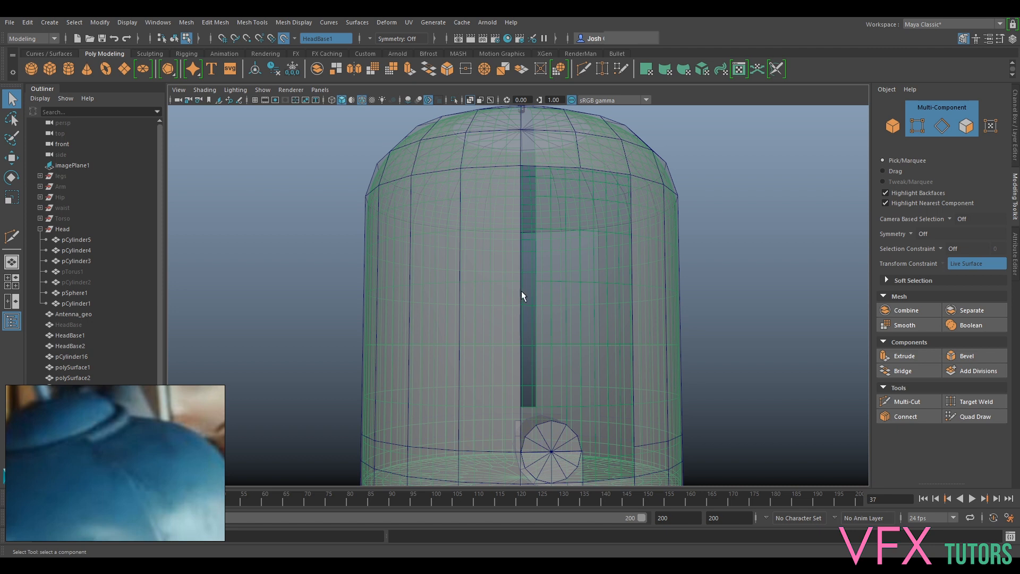
{"action": "left_click_drag", "start_coordinate": [530, 333], "coordinate": [549, 269], "text": "alt"}
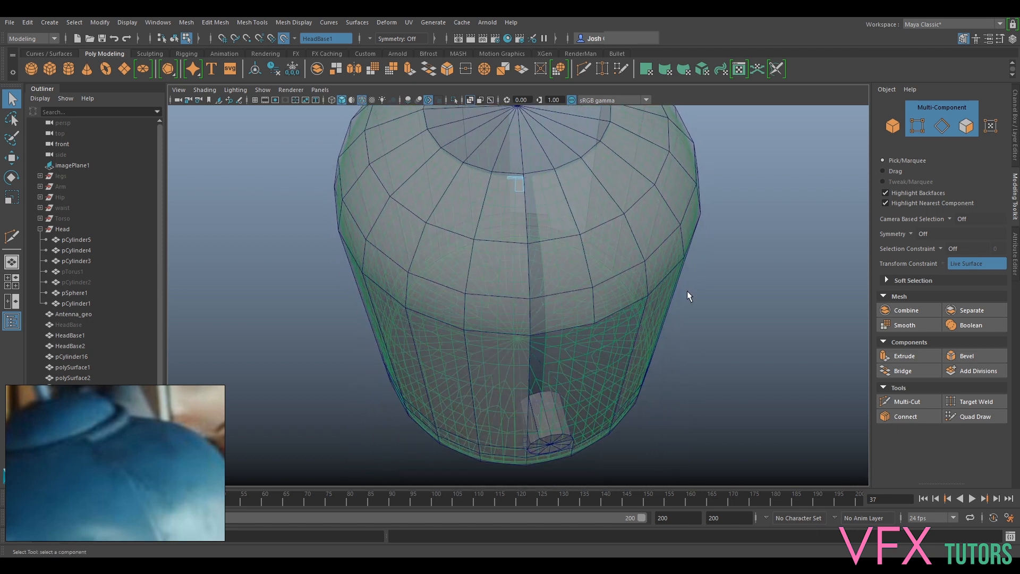
{"action": "left_click_drag", "start_coordinate": [535, 287], "coordinate": [521, 270], "text": "alt"}
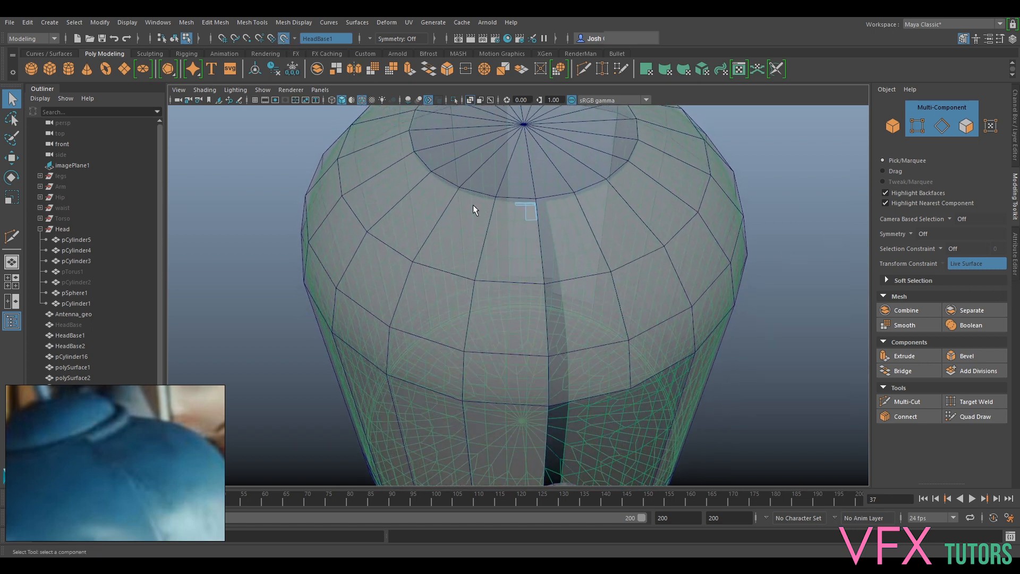
{"action": "middle_click_drag", "start_coordinate": [591, 287], "coordinate": [573, 142], "text": "alt"}
{"action": "left_click", "coordinate": [287, 39]}
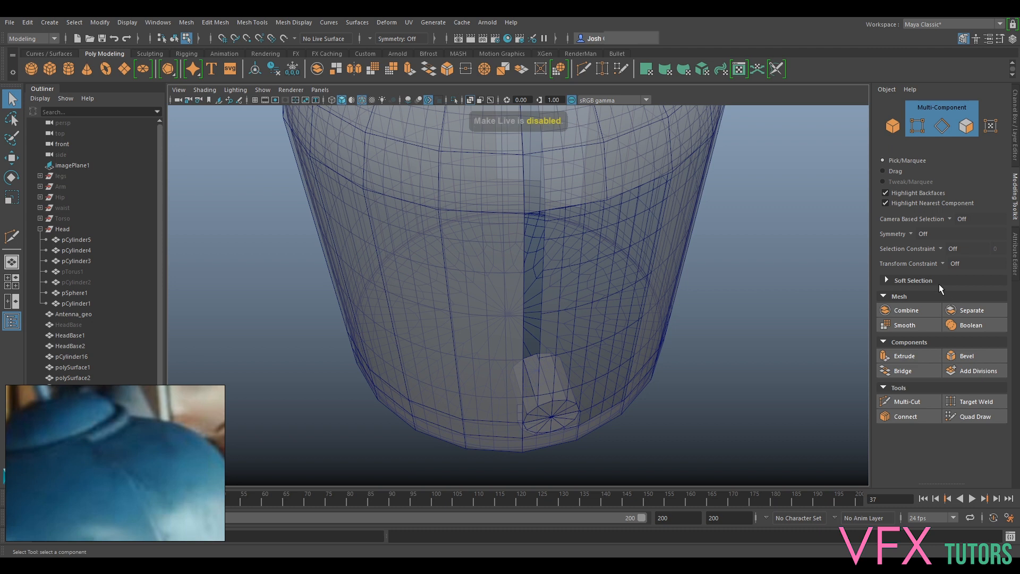
- Hide the low-poly HeadBase2 dome and turn off X-Ray shading in the viewport
{"action": "left_click_drag", "start_coordinate": [566, 321], "coordinate": [565, 276], "text": "alt"}
{"action": "left_click", "coordinate": [618, 463]}
{"action": "right_click_drag", "start_coordinate": [508, 268], "coordinate": [566, 247]}
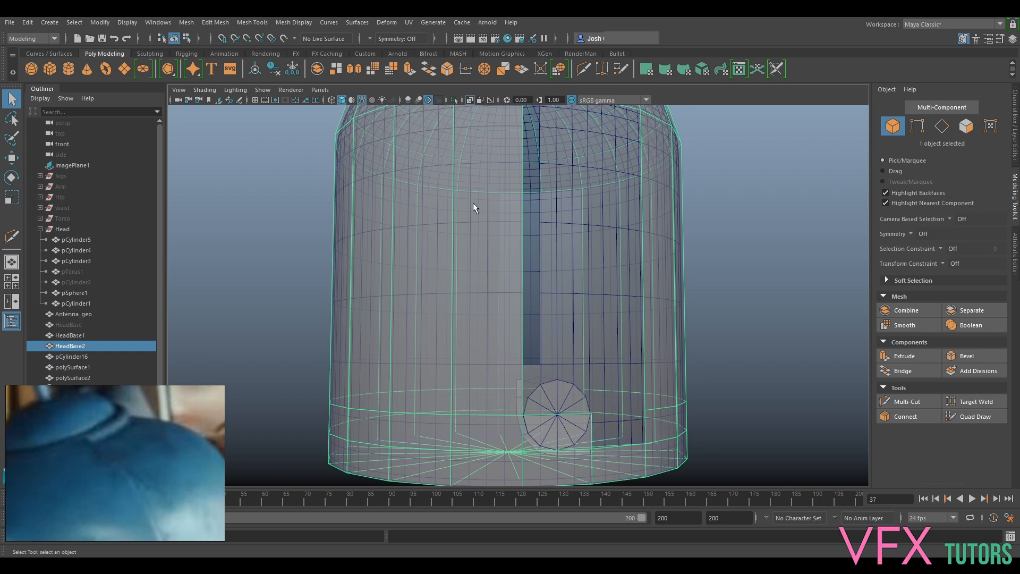
{"action": "key", "text": "h"}
{"action": "left_click", "coordinate": [528, 247]}
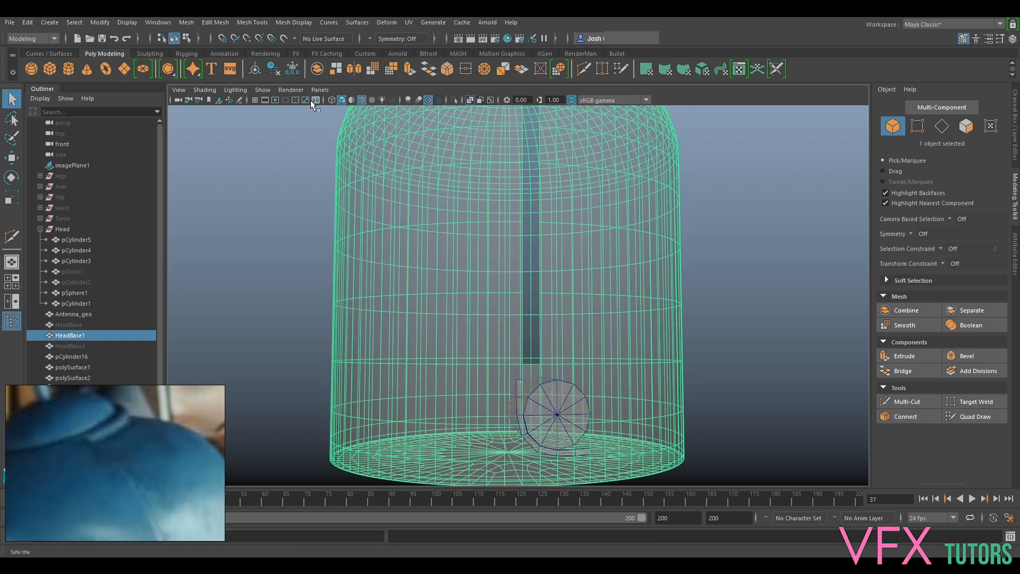
{"action": "left_click", "coordinate": [263, 90]}
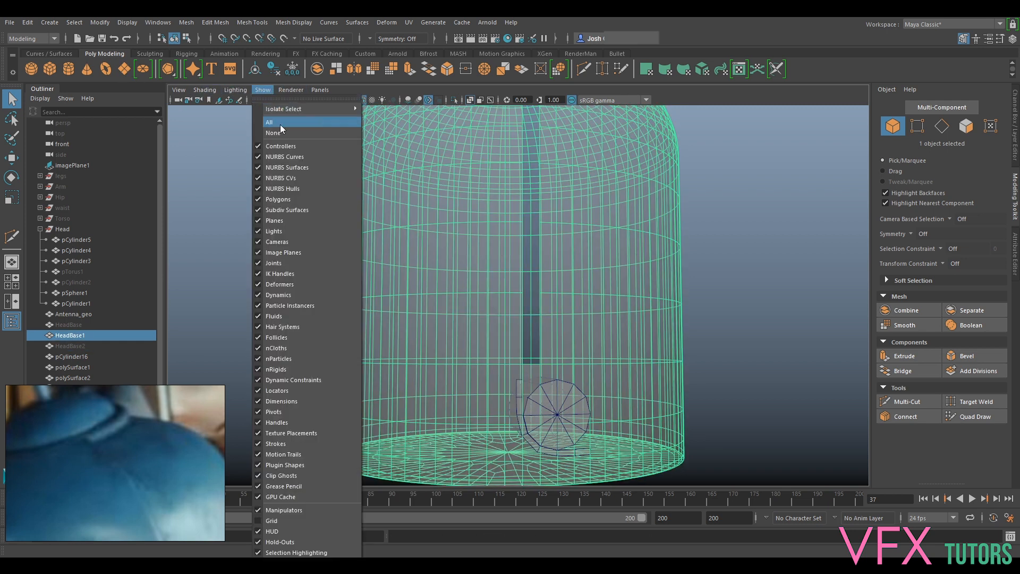
{"action": "mouse_move", "coordinate": [205, 90]}
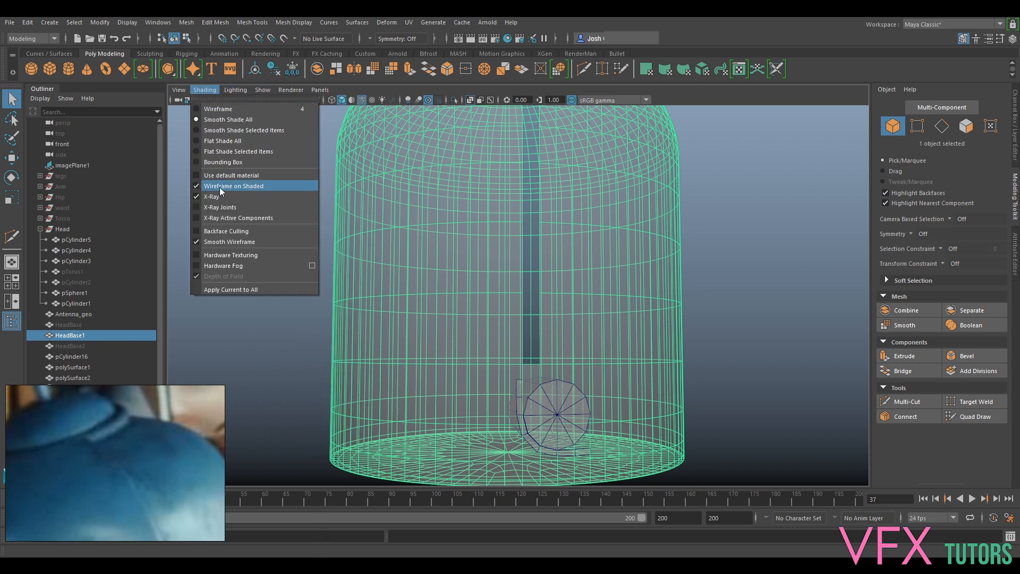
{"action": "left_click", "coordinate": [216, 197]}
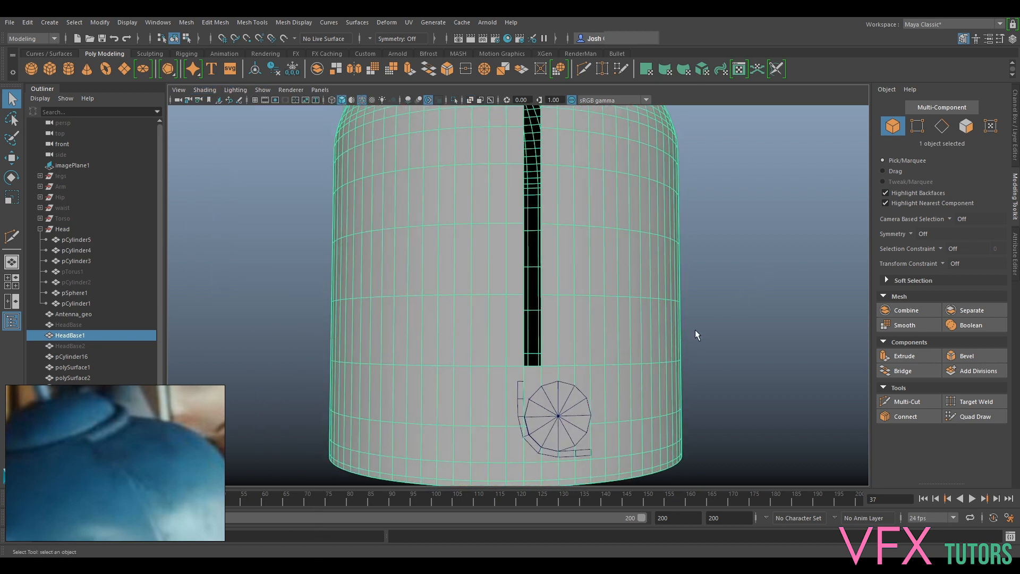
- Delete the short edge dividing the upper vertical part of the polySurface1 strip beside the ear cylinder
{"action": "middle_click_drag", "start_coordinate": [695, 330], "coordinate": [691, 240], "text": "alt"}
{"action": "scroll", "coordinate": [550, 300], "scroll_direction": "up", "scroll_amount": 2}
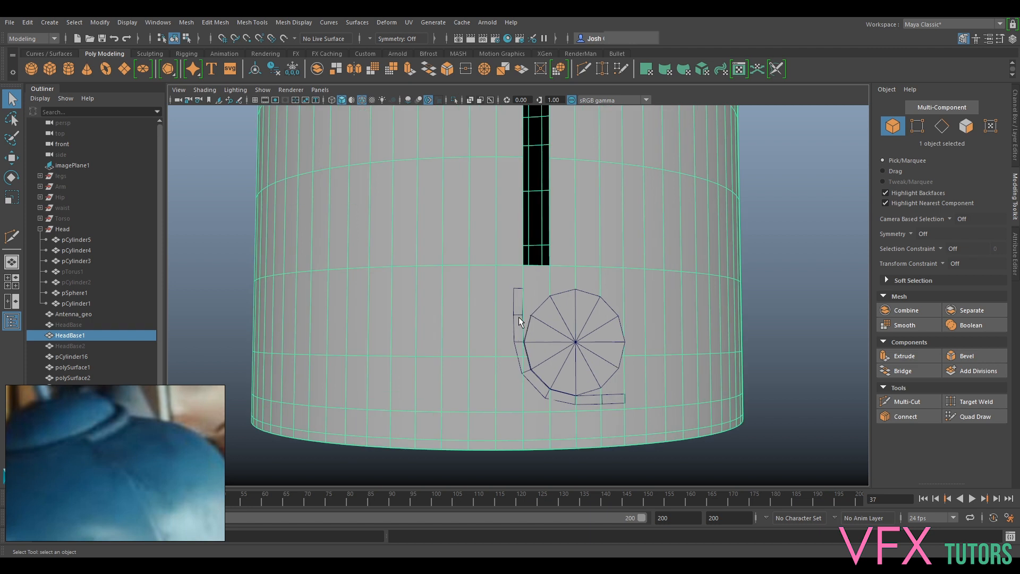
{"action": "left_click", "coordinate": [518, 315]}
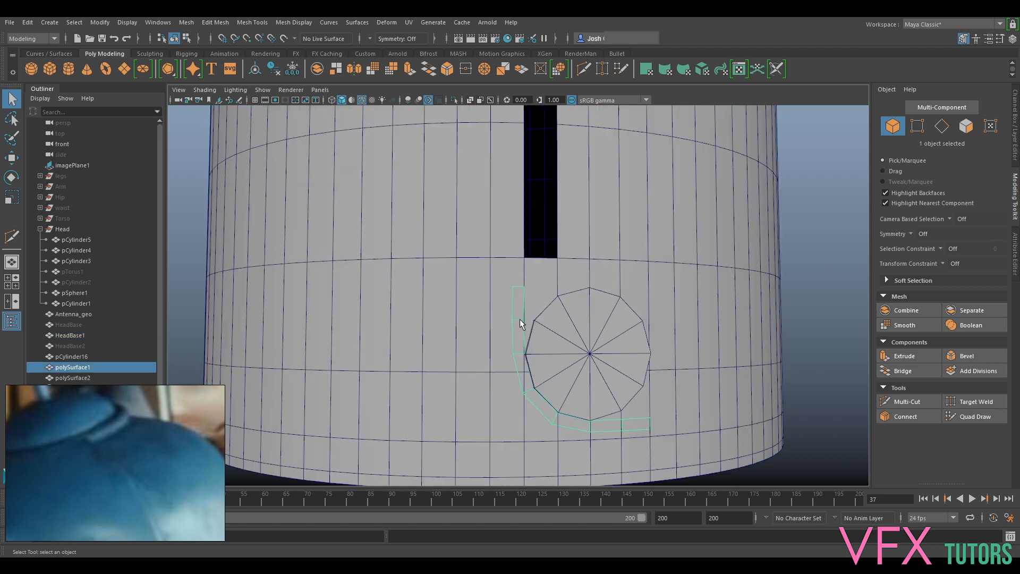
{"action": "right_click_drag", "start_coordinate": [521, 318], "coordinate": [505, 236]}
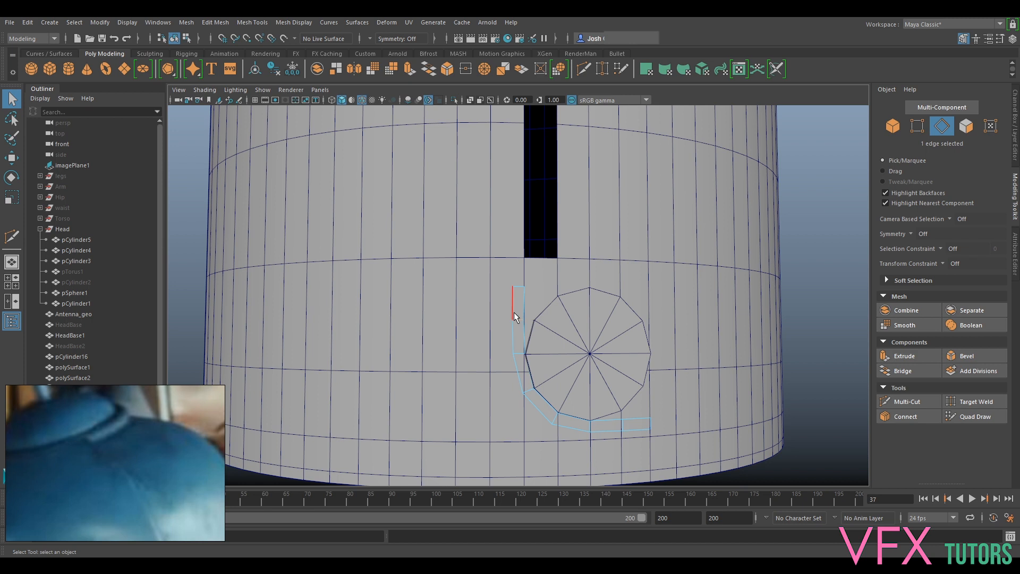
{"action": "key", "text": "Delete"}
- Move the top edge of the polySurface1 strip up level with the lower end of the head's side slot
{"action": "left_click", "coordinate": [511, 293]}
{"action": "key", "text": "w"}
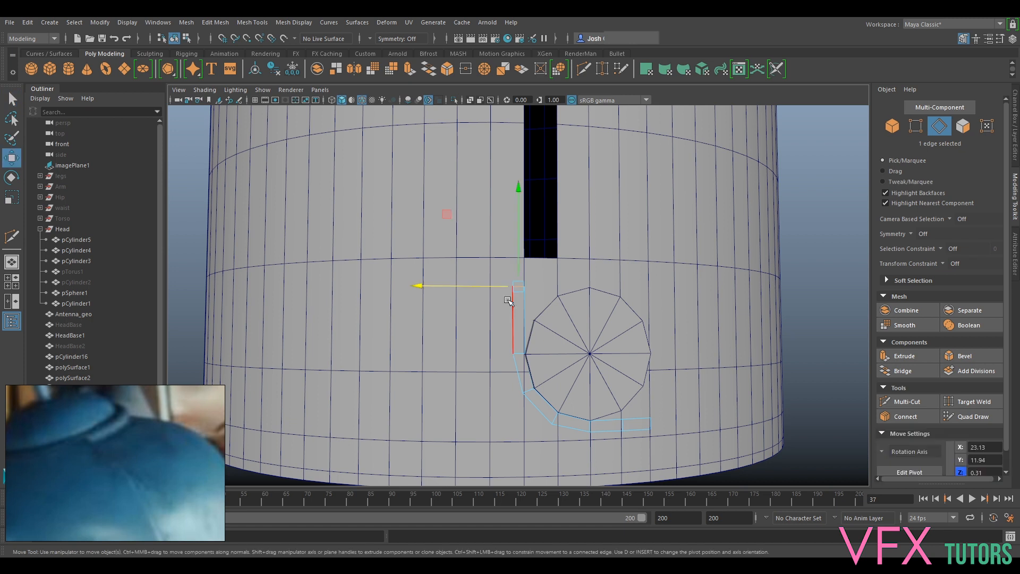
{"action": "left_click_drag", "start_coordinate": [516, 256], "coordinate": [518, 227]}
{"action": "scroll", "coordinate": [601, 307], "scroll_direction": "down", "scroll_amount": 10}
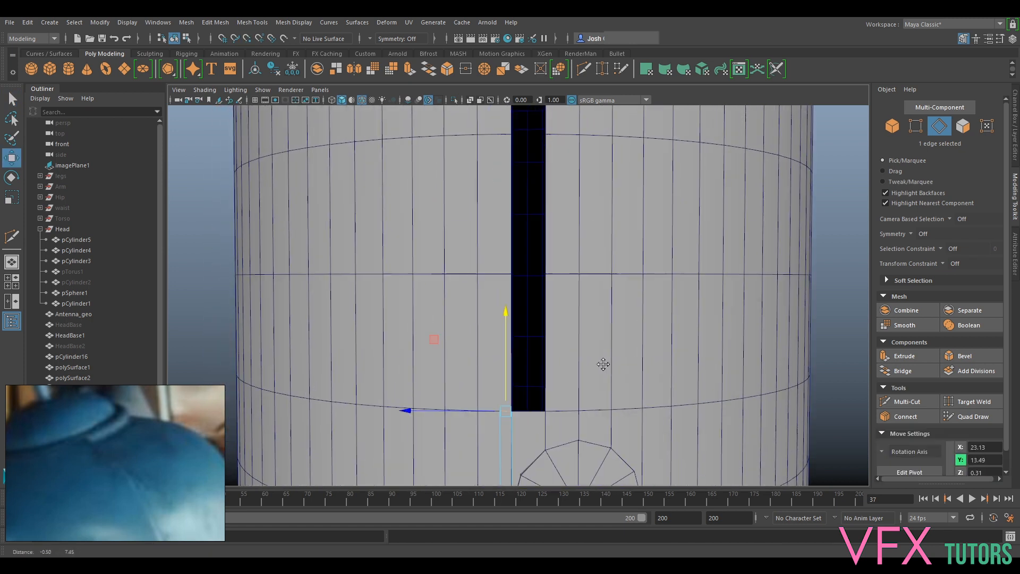
- Inspect the polySurface2 patch at the rim corner beside the side cut against the HeadBase1 mesh
{"action": "left_click_drag", "start_coordinate": [536, 381], "coordinate": [505, 281], "text": "alt"}
{"action": "right_click_drag", "start_coordinate": [550, 220], "coordinate": [606, 206]}
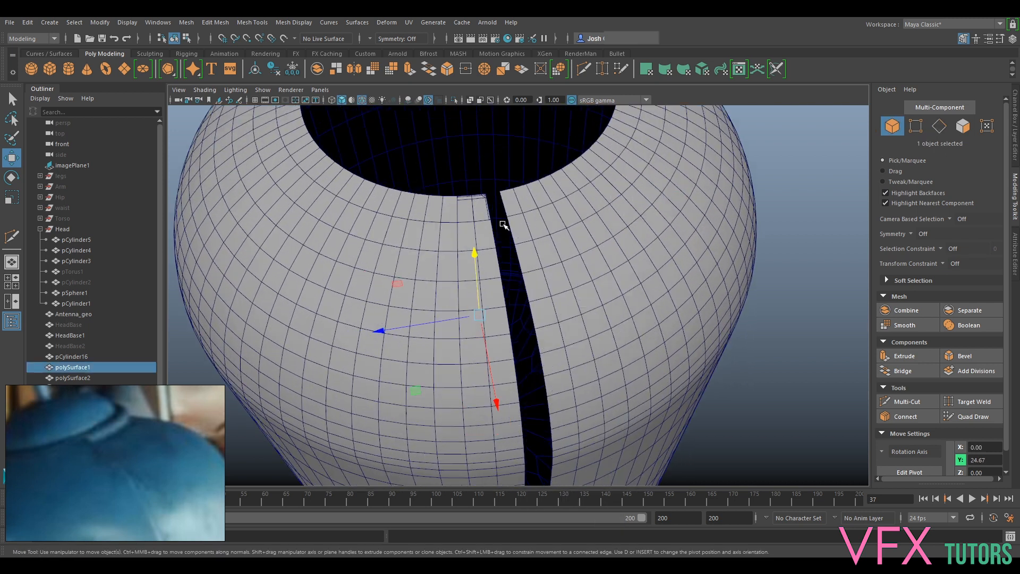
{"action": "scroll", "coordinate": [503, 234], "scroll_direction": "up", "scroll_amount": 6}
{"action": "left_click", "coordinate": [493, 226]}
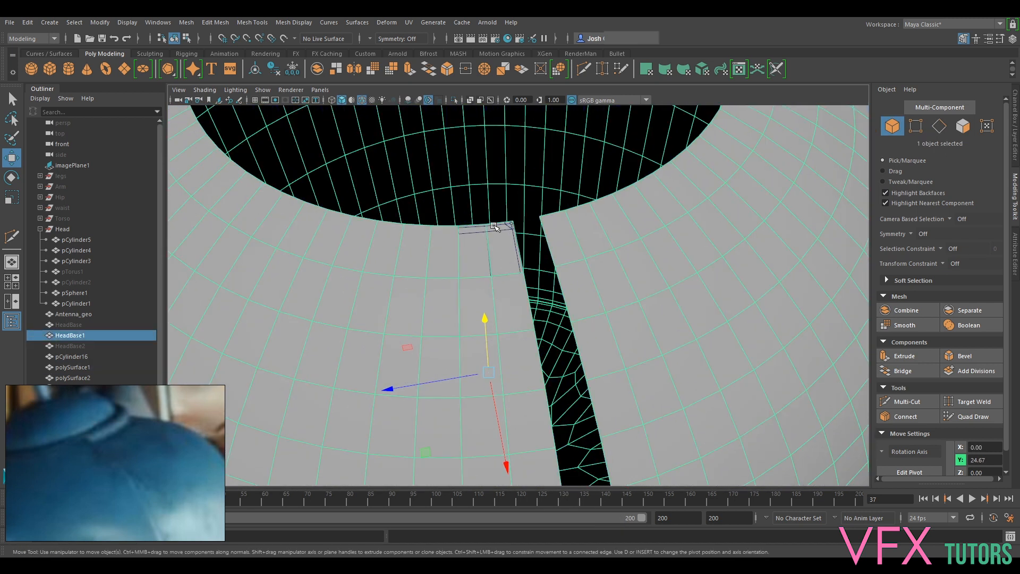
{"action": "left_click", "coordinate": [518, 258]}
{"action": "scroll", "coordinate": [557, 280], "scroll_direction": "down", "scroll_amount": 2}
{"action": "left_click_drag", "start_coordinate": [553, 300], "coordinate": [543, 279], "text": "alt"}
{"action": "scroll", "coordinate": [543, 279], "scroll_direction": "up", "scroll_amount": 2}
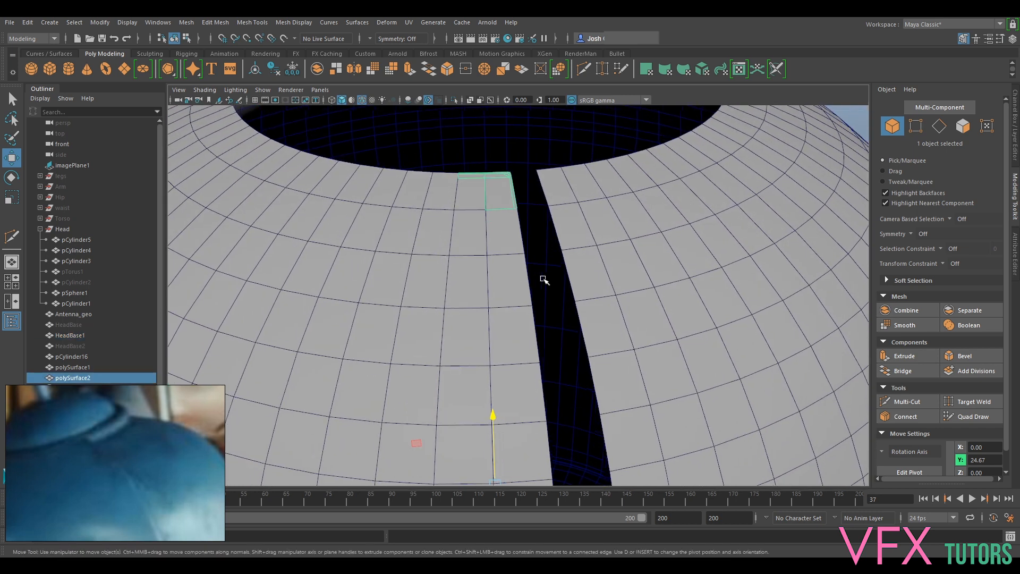
{"action": "left_click_drag", "start_coordinate": [543, 202], "coordinate": [563, 234], "text": "alt"}
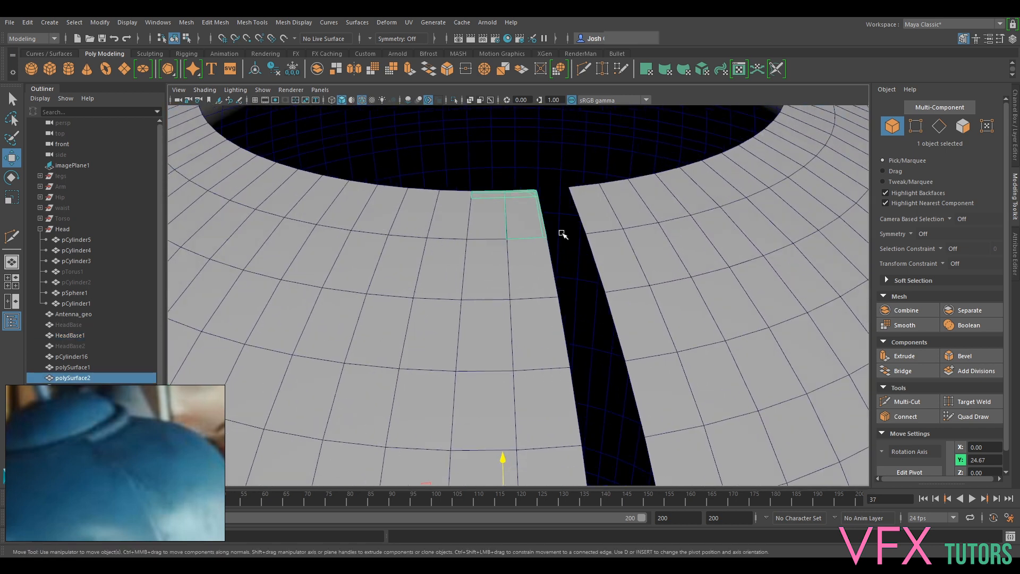
- Delete the faces closing the underside of HeadBase1, including the outer face ring and the inner cap
{"action": "left_click", "coordinate": [545, 267]}
{"action": "left_click", "coordinate": [905, 403]}
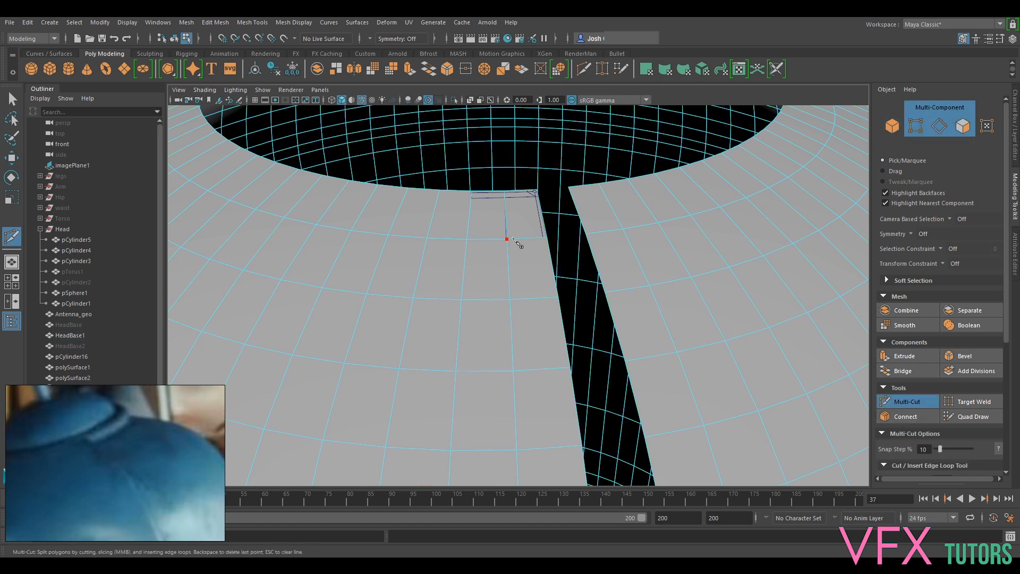
{"action": "scroll", "coordinate": [594, 171], "scroll_direction": "down", "scroll_amount": 5}
{"action": "left_click_drag", "start_coordinate": [597, 165], "coordinate": [596, 240], "text": "alt"}
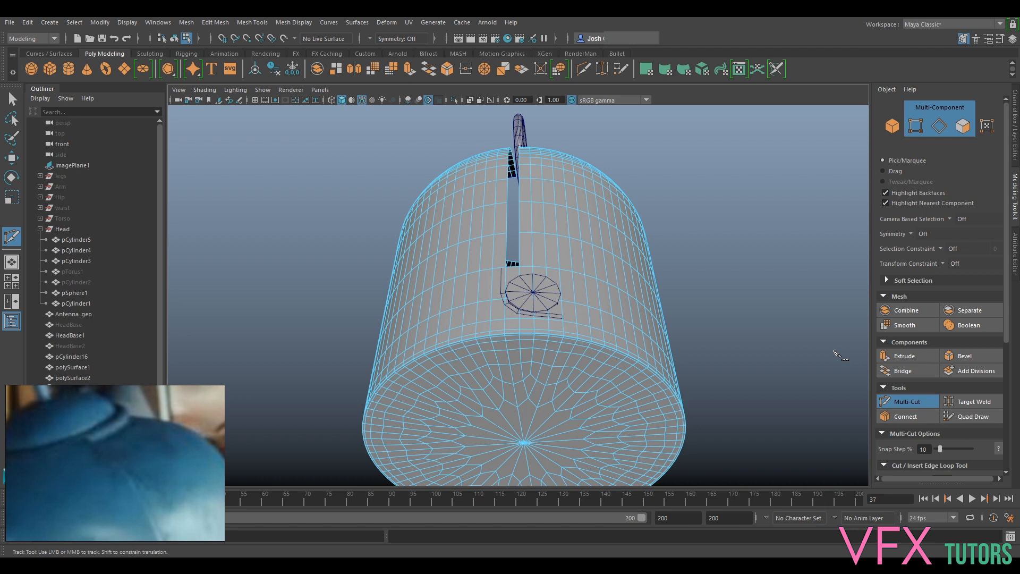
{"action": "left_click", "coordinate": [890, 404]}
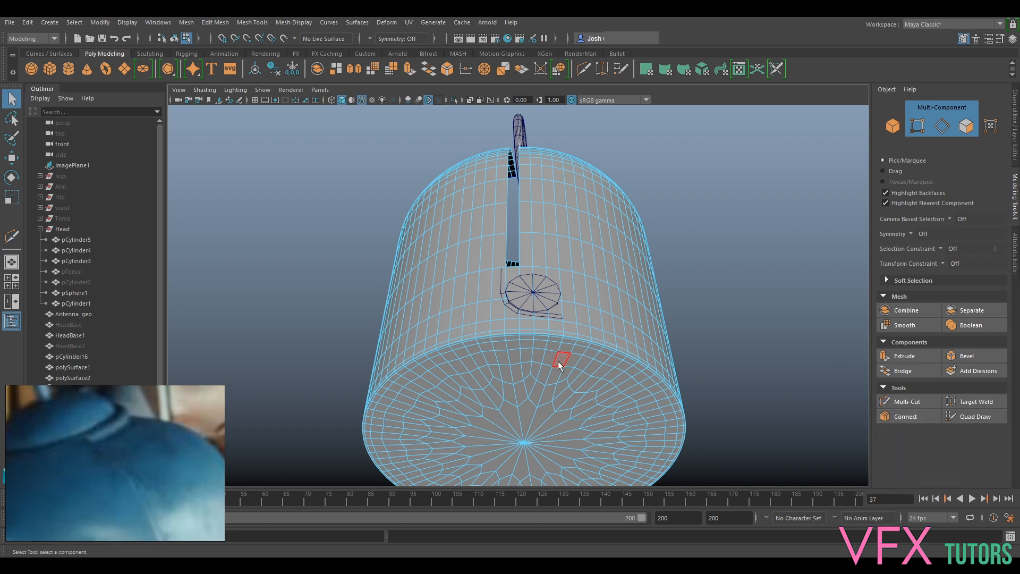
{"action": "double_click", "coordinate": [485, 340], "text": "shift"}
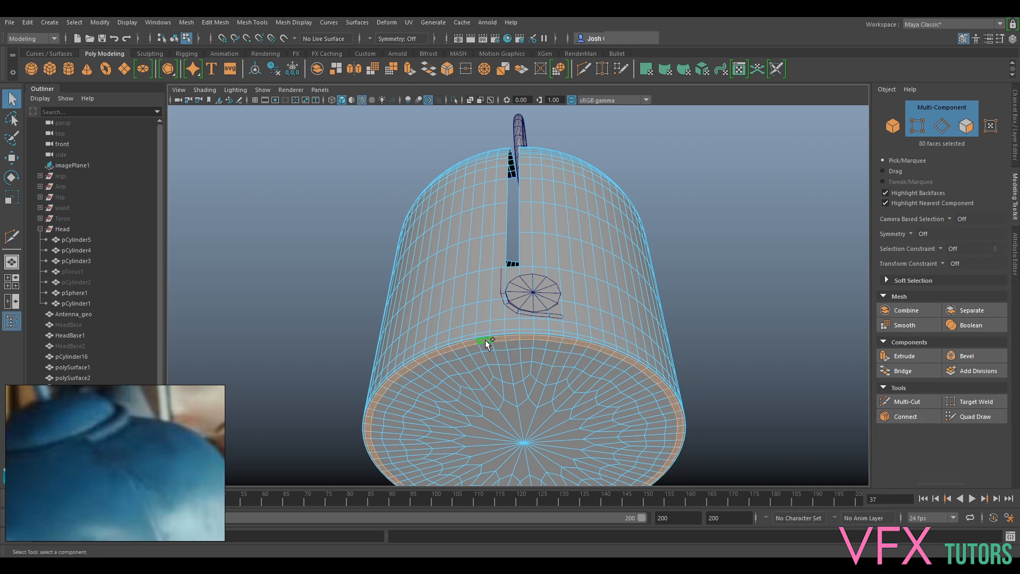
{"action": "key", "text": "Delete"}
{"action": "double_click", "coordinate": [527, 365]}
{"action": "key", "text": "Delete"}
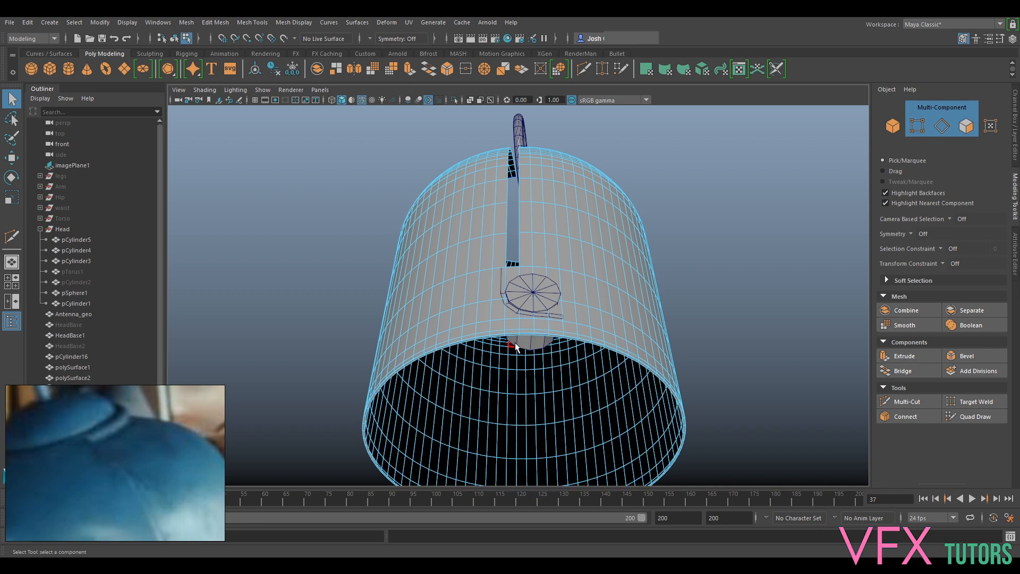
- Insert a vertical edge loop into HeadBase1 just beside the side slot's edge, on the same side as the polySurface1 strip
{"action": "left_click_drag", "start_coordinate": [546, 256], "coordinate": [566, 323], "text": "alt"}
{"action": "middle_click_drag", "start_coordinate": [566, 323], "coordinate": [560, 313], "text": "alt"}
{"action": "right_click_drag", "start_coordinate": [560, 312], "coordinate": [562, 381], "text": "alt"}
{"action": "middle_click_drag", "start_coordinate": [562, 381], "coordinate": [554, 330], "text": "alt"}
{"action": "scroll", "coordinate": [554, 330], "scroll_direction": "up", "scroll_amount": 3}
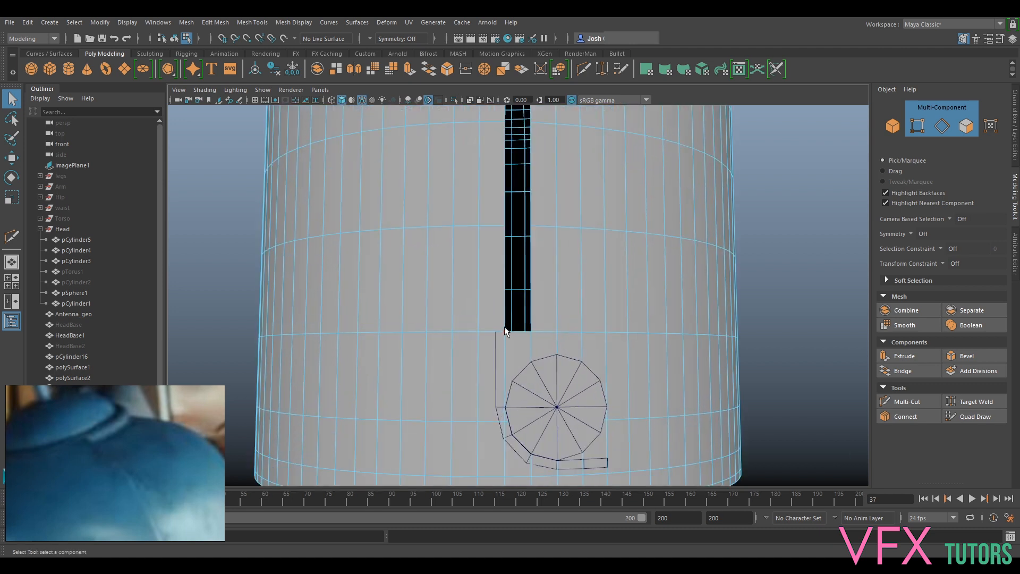
{"action": "left_click_drag", "start_coordinate": [505, 297], "coordinate": [510, 278], "text": "alt"}
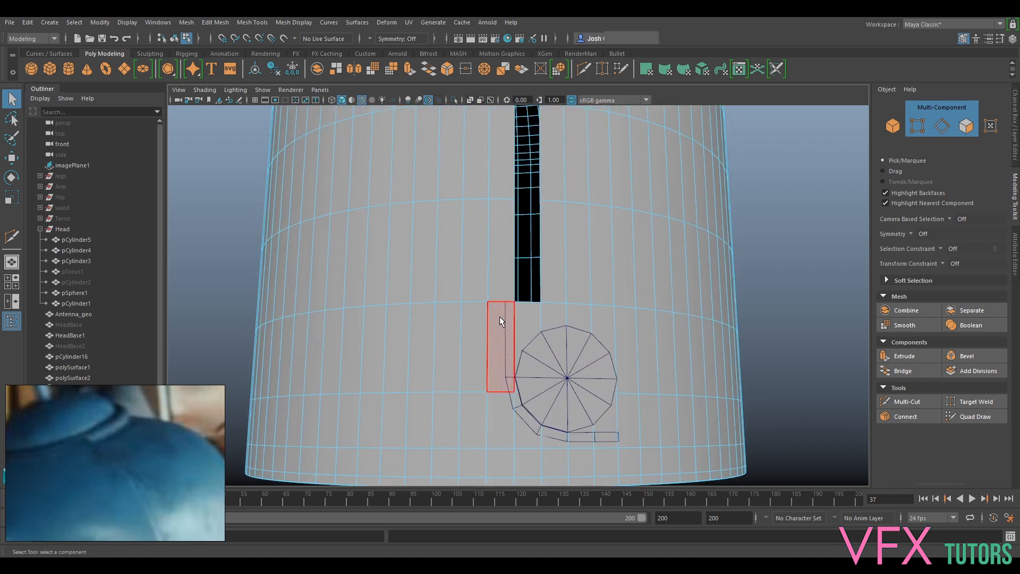
{"action": "left_click", "coordinate": [907, 402]}
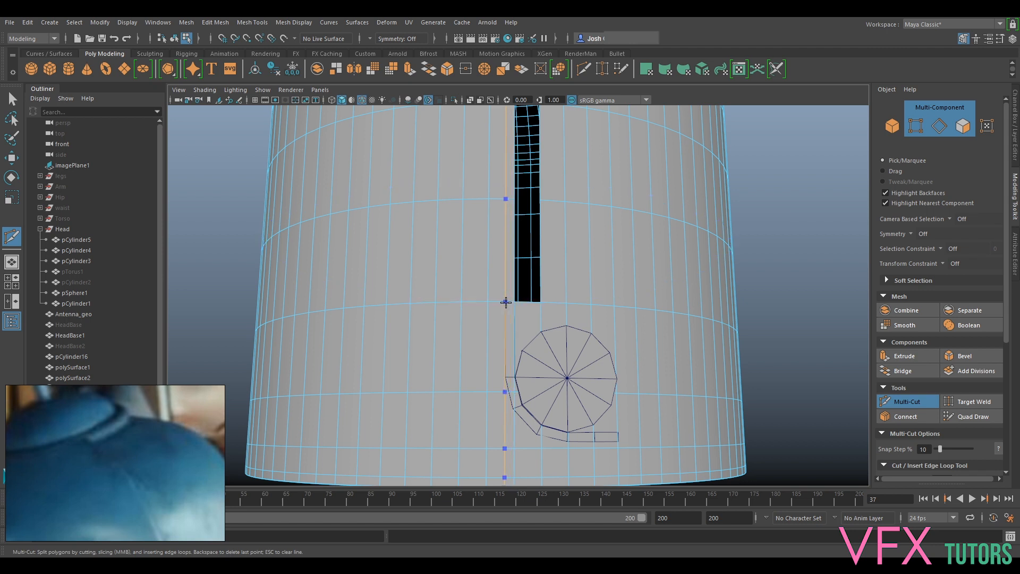
{"action": "right_click_drag", "start_coordinate": [506, 303], "coordinate": [512, 306], "text": "alt"}
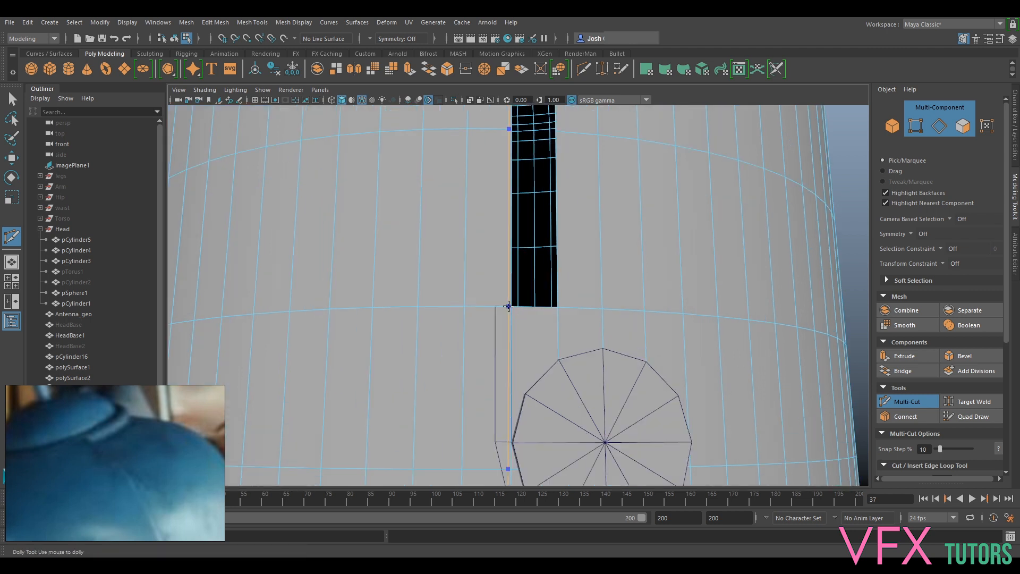
{"action": "middle_click_drag", "start_coordinate": [531, 200], "coordinate": [522, 365], "text": "alt"}
{"action": "middle_click_drag", "start_coordinate": [473, 183], "coordinate": [517, 298], "text": "alt"}
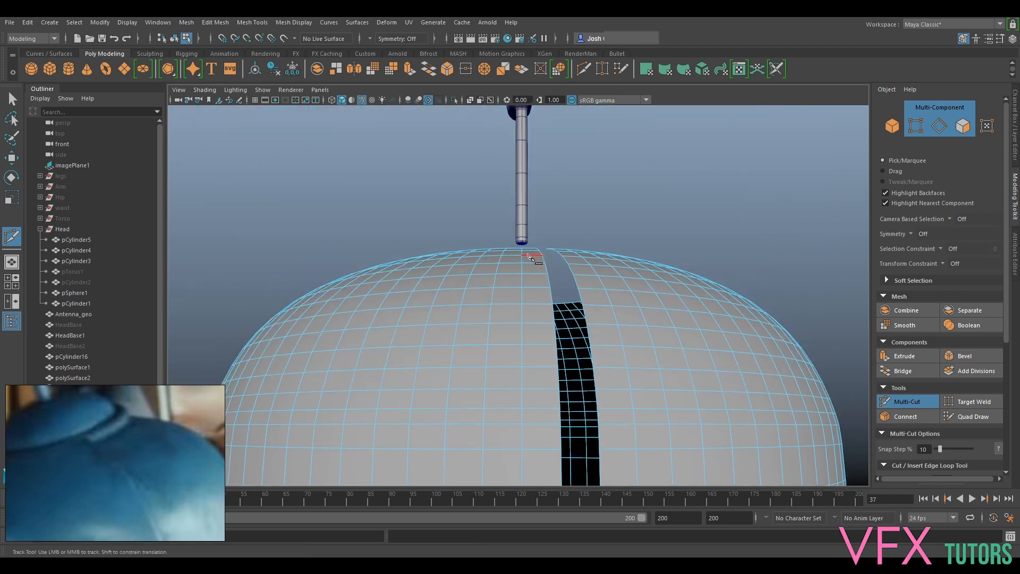
{"action": "left_click_drag", "start_coordinate": [529, 256], "coordinate": [527, 311], "text": "alt"}
{"action": "right_click_drag", "start_coordinate": [527, 311], "coordinate": [573, 257], "text": "alt"}
{"action": "middle_click_drag", "start_coordinate": [573, 257], "coordinate": [557, 283], "text": "alt"}
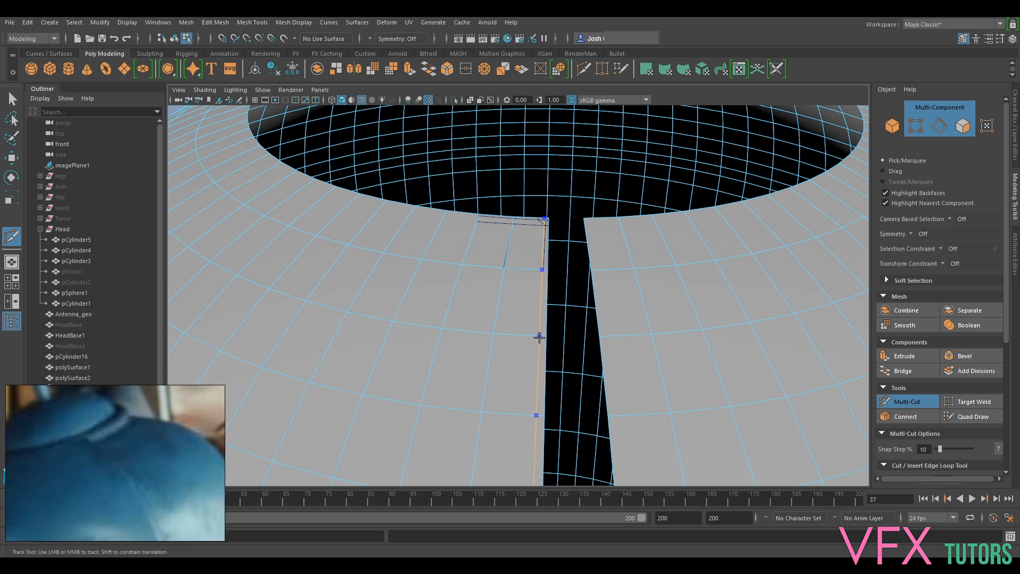
{"action": "right_click_drag", "start_coordinate": [569, 267], "coordinate": [641, 425], "text": "alt"}
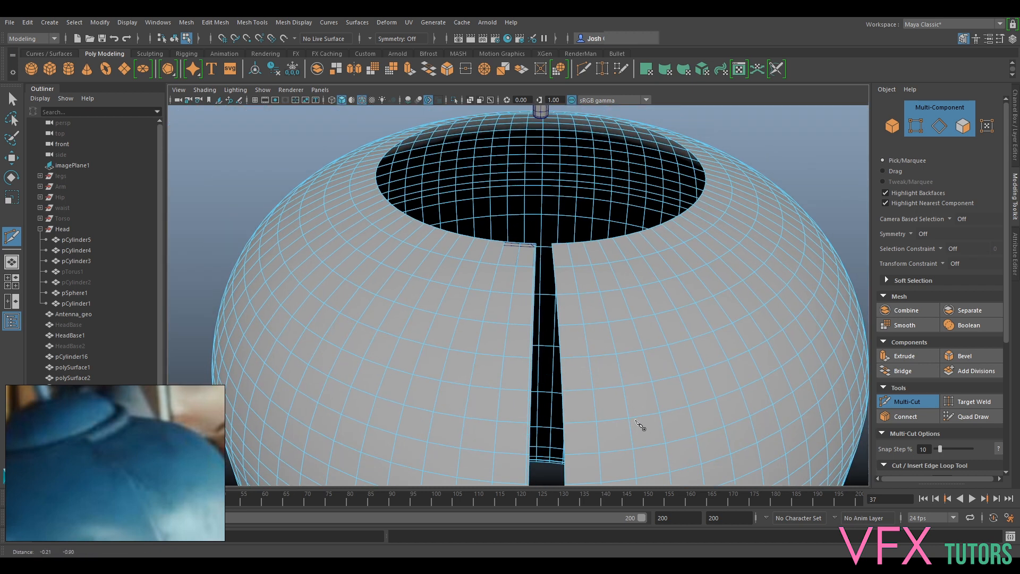
{"action": "middle_click_drag", "start_coordinate": [638, 423], "coordinate": [639, 333], "text": "alt"}
{"action": "left_click_drag", "start_coordinate": [639, 333], "coordinate": [627, 271], "text": "alt"}
{"action": "middle_click_drag", "start_coordinate": [562, 356], "coordinate": [621, 80], "text": "alt"}
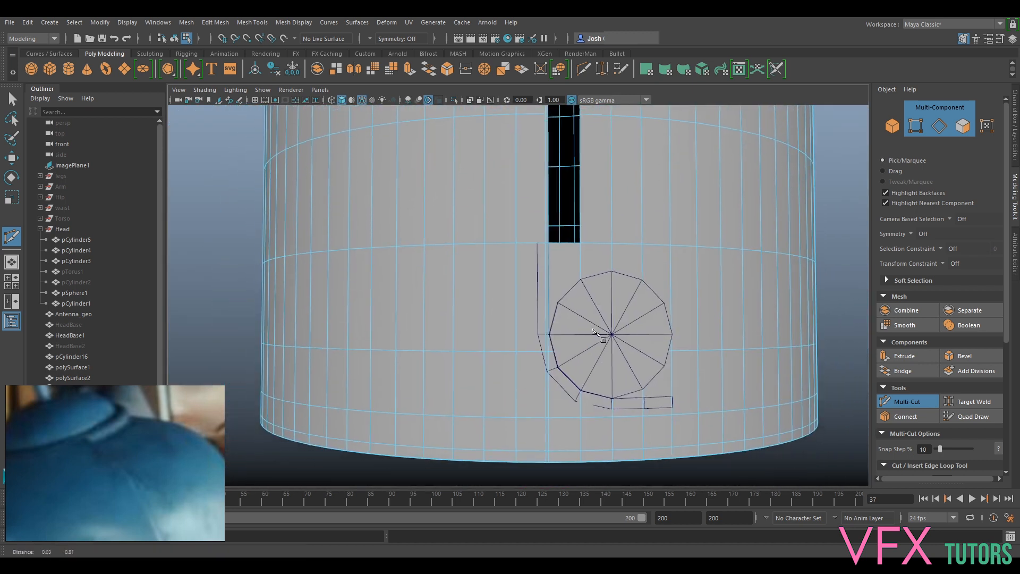
{"action": "scroll", "coordinate": [596, 333], "scroll_direction": "up", "scroll_amount": 3}
{"action": "left_click", "coordinate": [895, 402]}
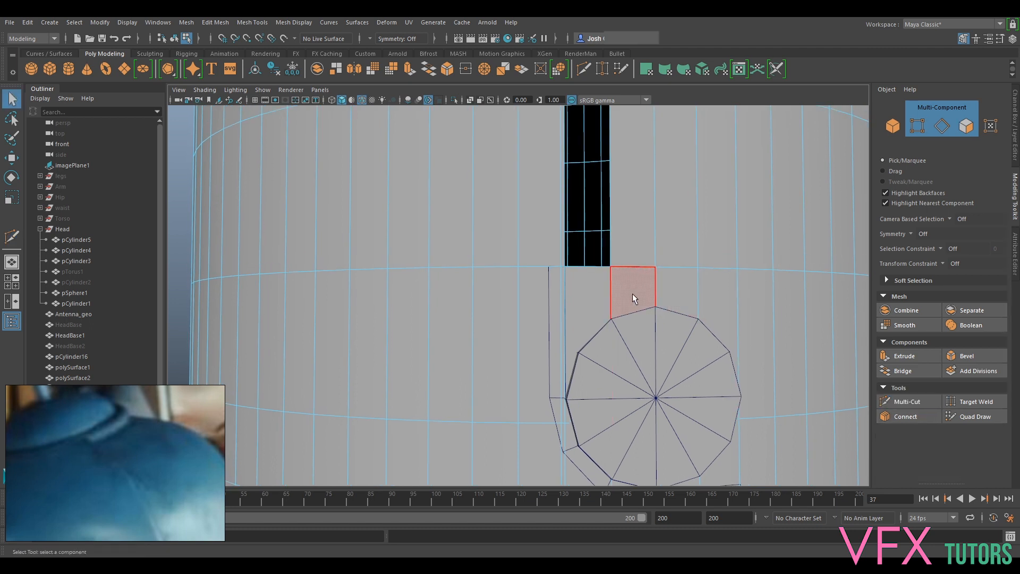
- Delete the HeadBase1 face directly below the side slot, extending the opening behind the ear cylinder
{"action": "scroll", "coordinate": [633, 293], "scroll_direction": "up", "scroll_amount": 1}
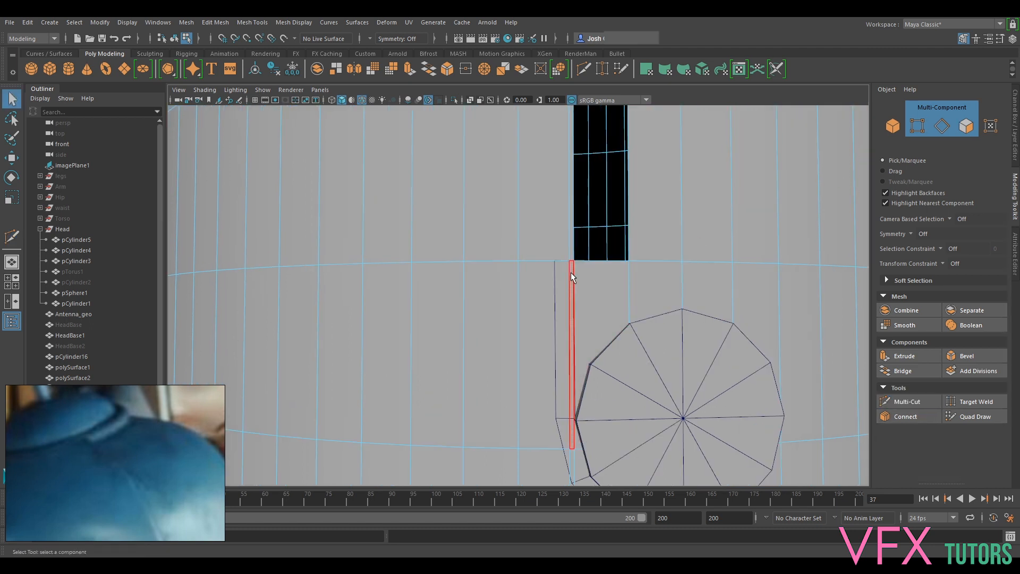
{"action": "left_click", "coordinate": [601, 276]}
{"action": "key", "text": "Delete"}
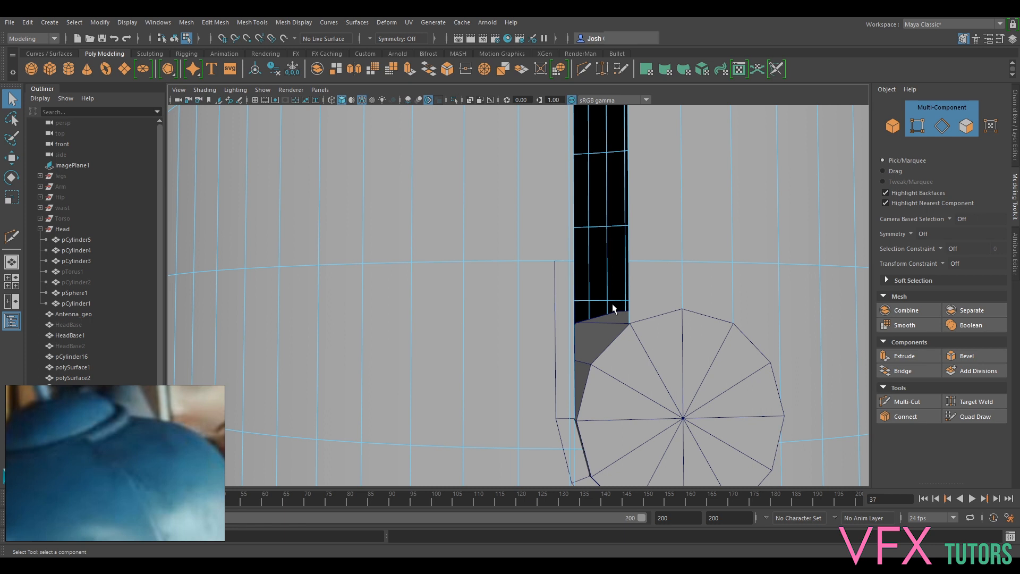
- Move the horizontal HeadBase1 edge loop below the ear cylinder up to Y 4.74, level with the cylinder's lowest point
{"action": "scroll", "coordinate": [627, 329], "scroll_direction": "down", "scroll_amount": 3}
{"action": "middle_click_drag", "start_coordinate": [654, 343], "coordinate": [616, 195], "text": "alt"}
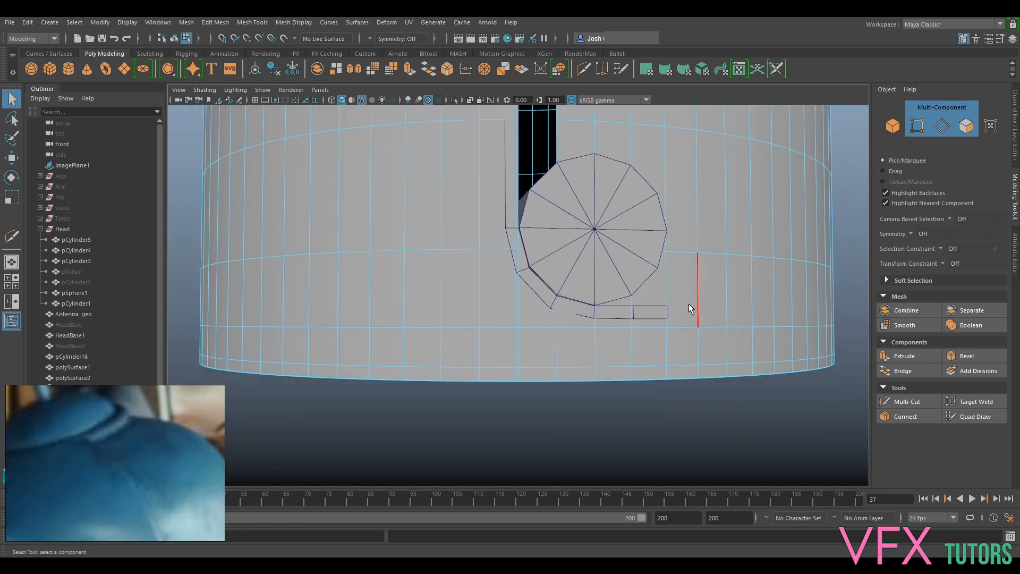
{"action": "middle_click_drag", "start_coordinate": [689, 304], "coordinate": [602, 371], "text": "alt"}
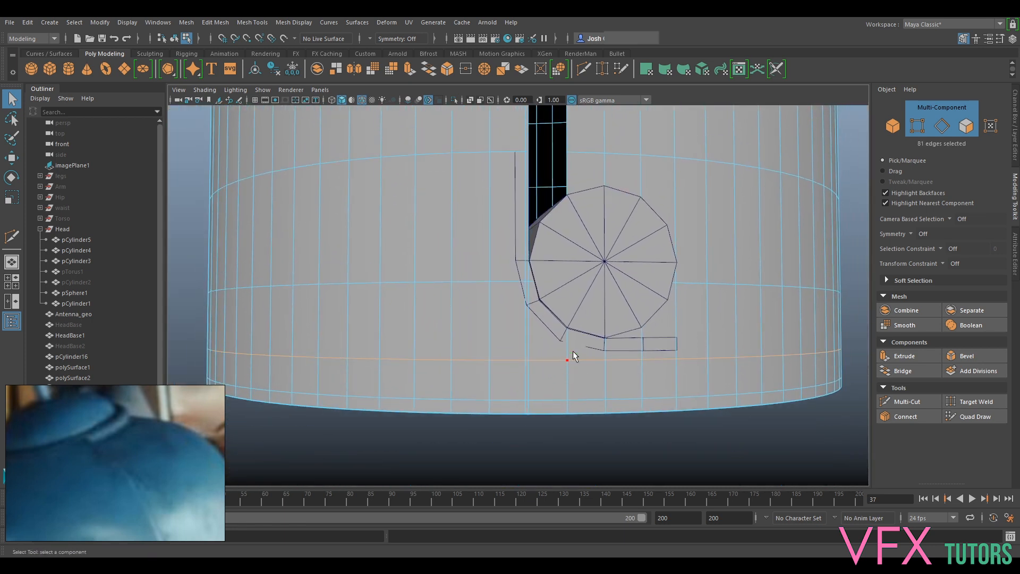
{"action": "key", "text": "w"}
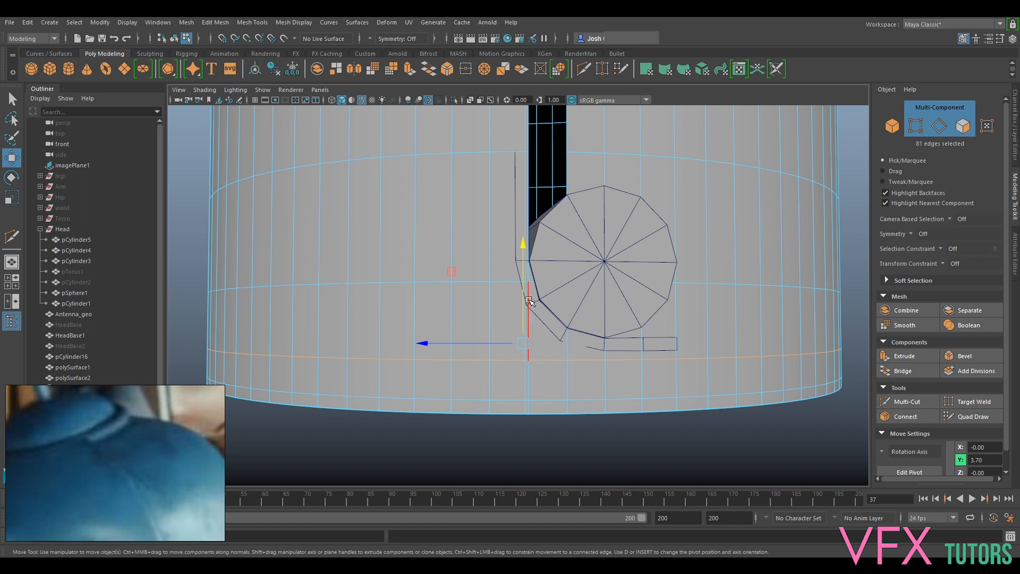
{"action": "left_click_drag", "start_coordinate": [526, 297], "coordinate": [677, 341]}
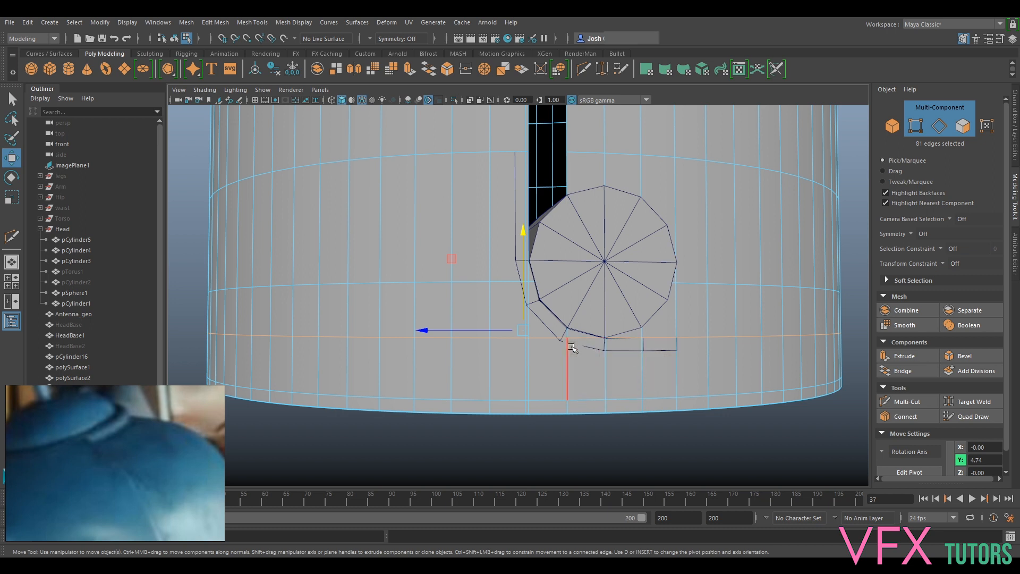
- Delete the narrow HeadBase1 face between the new vertical edge loop and the extended slot opening
{"action": "middle_click_drag", "start_coordinate": [548, 276], "coordinate": [577, 383], "text": "alt"}
{"action": "middle_click_drag", "start_coordinate": [567, 318], "coordinate": [567, 315], "text": "alt"}
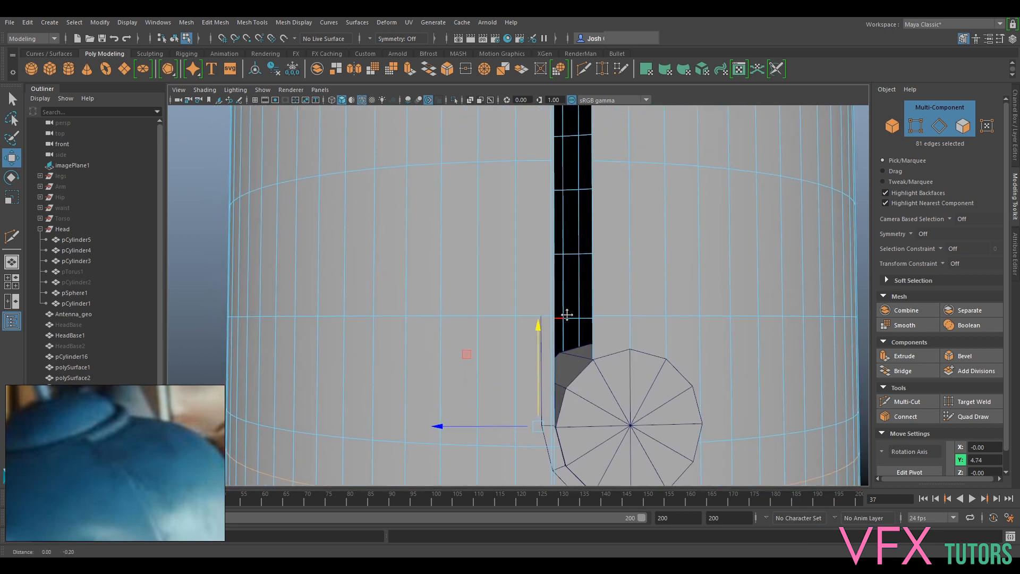
{"action": "scroll", "coordinate": [568, 315], "scroll_direction": "up", "scroll_amount": 3}
{"action": "middle_click_drag", "start_coordinate": [623, 359], "coordinate": [587, 317], "text": "alt"}
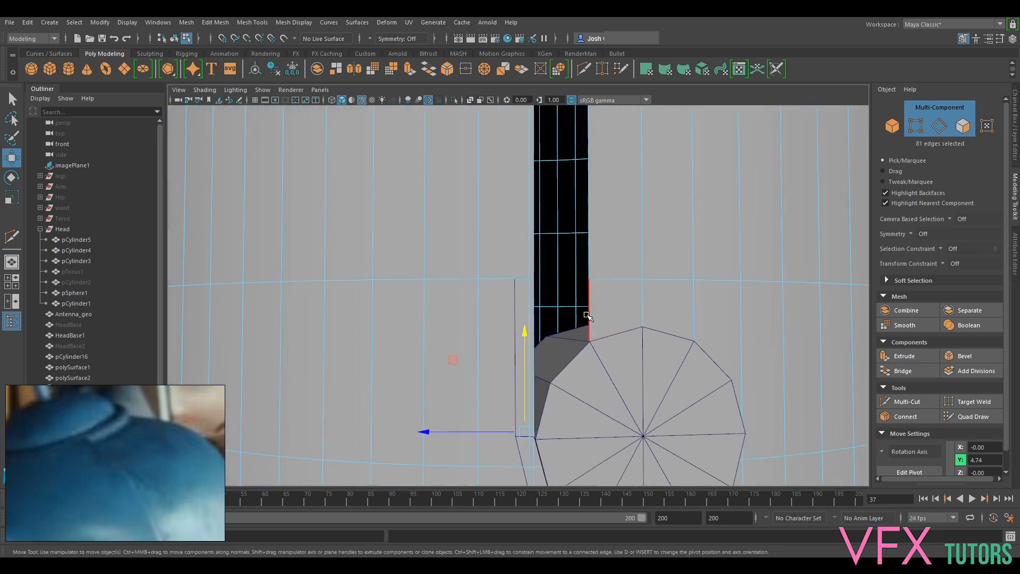
{"action": "left_click", "coordinate": [954, 130]}
{"action": "left_click", "coordinate": [532, 302]}
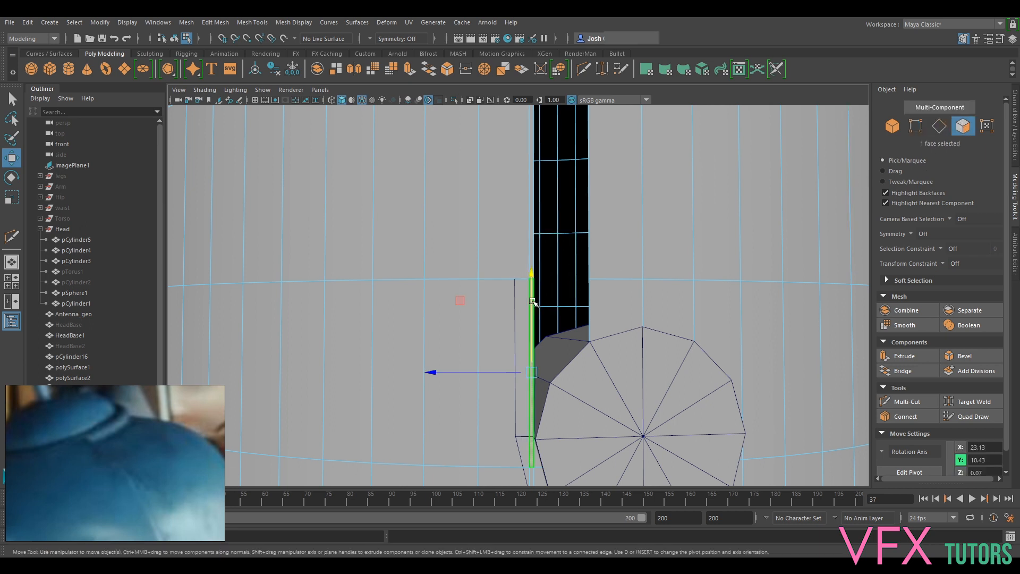
{"action": "key", "text": "Delete"}
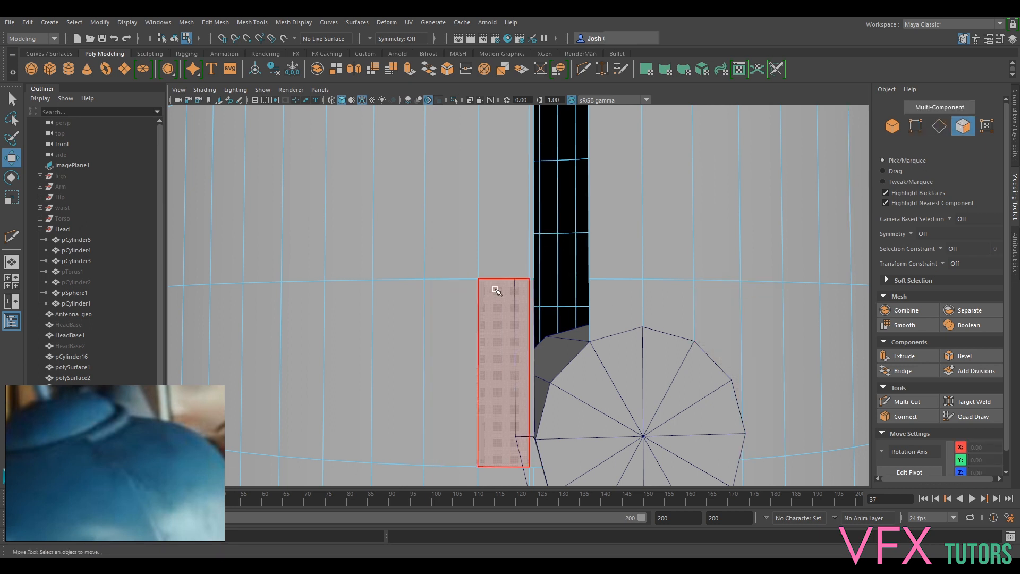
- Move the horizontal HeadBase1 edge loop crossing the ear cylinder up to Y 8.36, level with the cylinder's centre
{"action": "middle_click_drag", "start_coordinate": [537, 410], "coordinate": [535, 278], "text": "alt"}
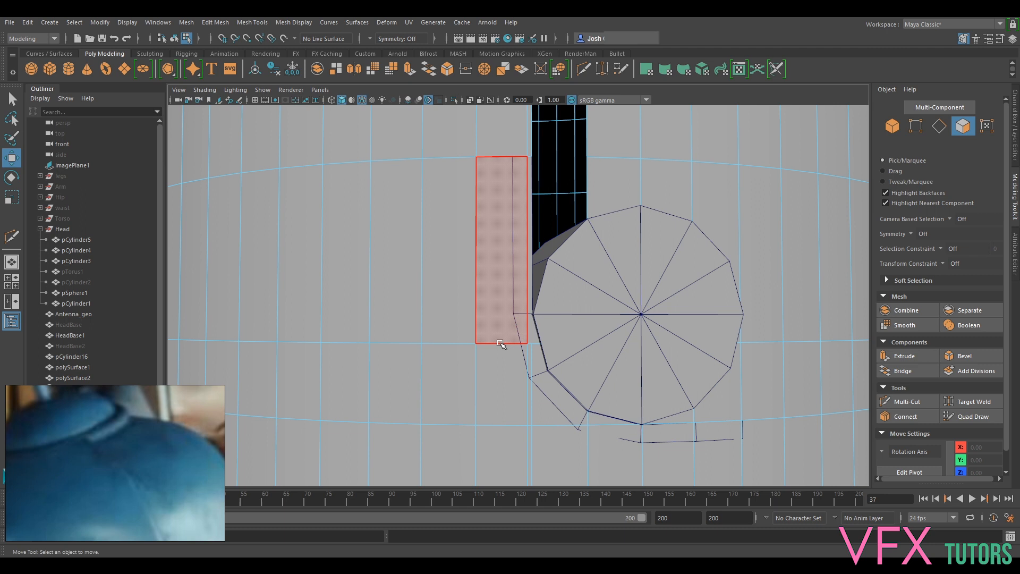
{"action": "left_click", "coordinate": [940, 126]}
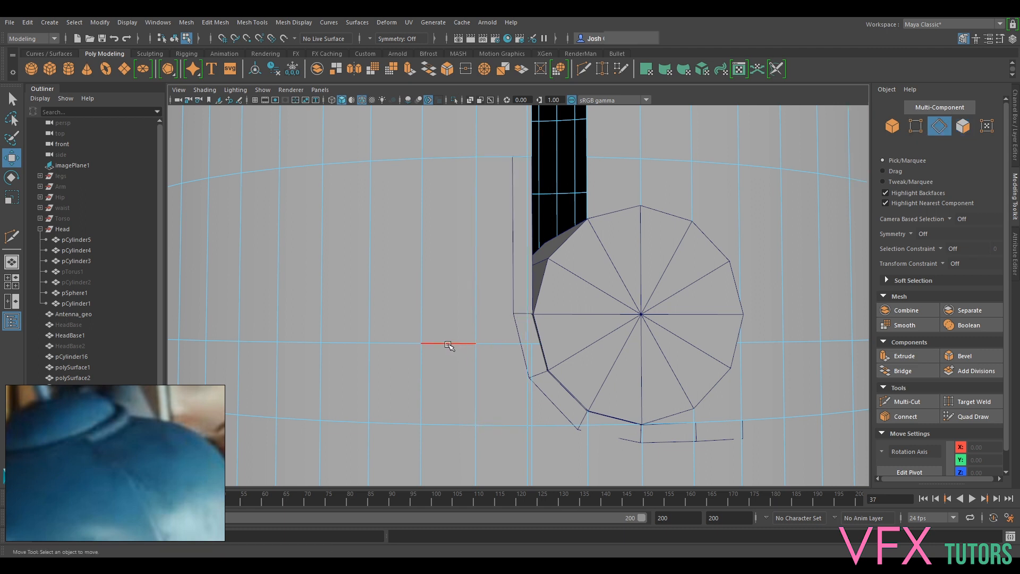
{"action": "double_click", "coordinate": [448, 344]}
{"action": "left_click_drag", "start_coordinate": [522, 346], "coordinate": [513, 320]}
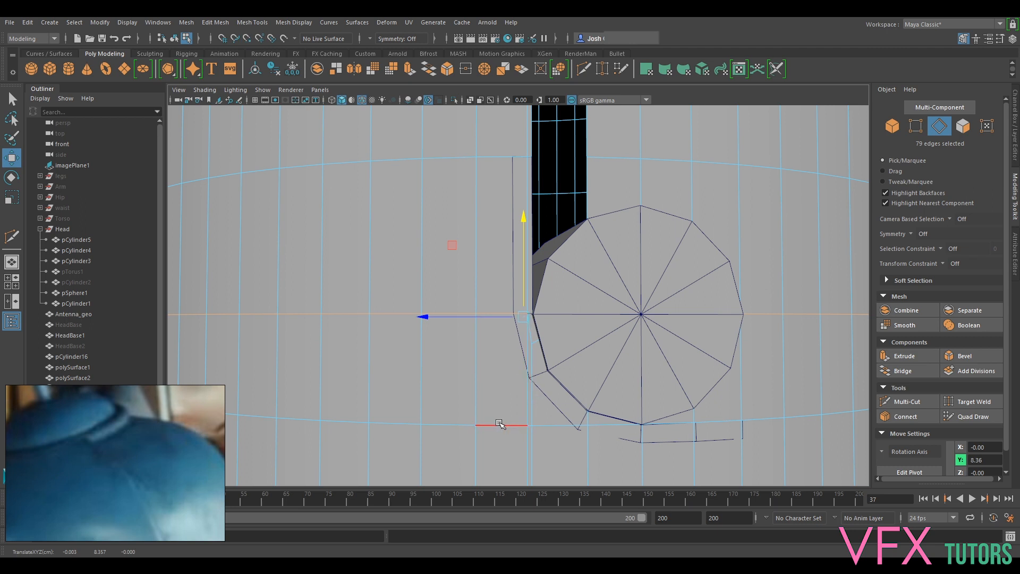
- Lower the horizontal HeadBase1 edge loop under the ear cylinder to Y 4.11, level with the retopologised strip's bottom edge
{"action": "middle_click_drag", "start_coordinate": [758, 366], "coordinate": [729, 287], "text": "alt"}
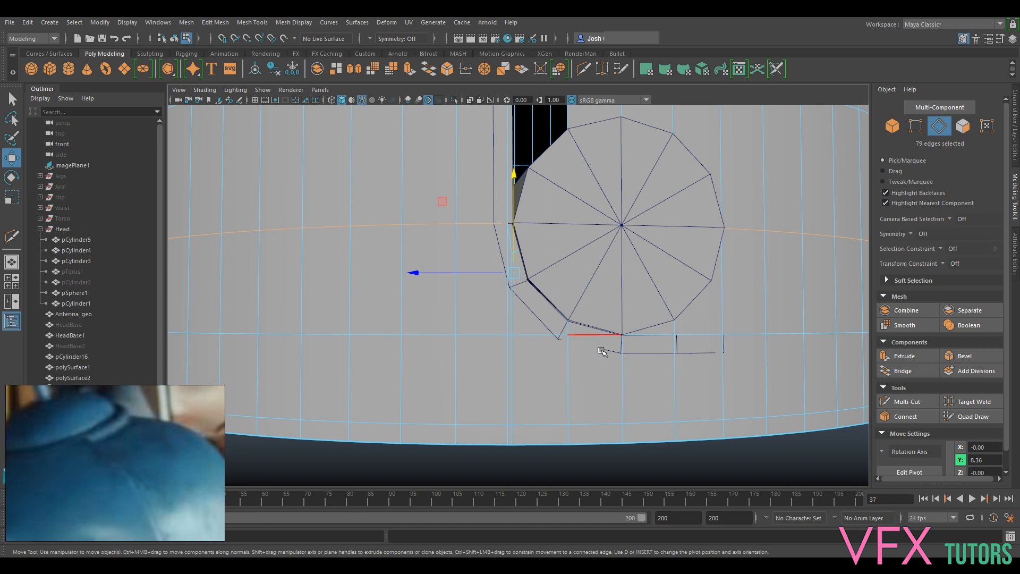
{"action": "double_click", "coordinate": [705, 334]}
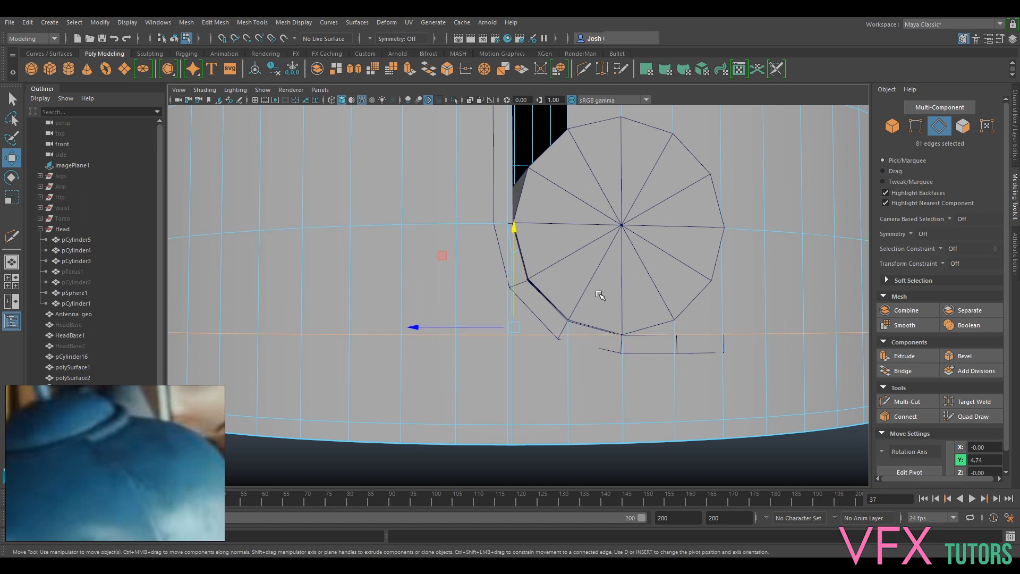
{"action": "middle_click_drag", "start_coordinate": [575, 320], "coordinate": [729, 353]}
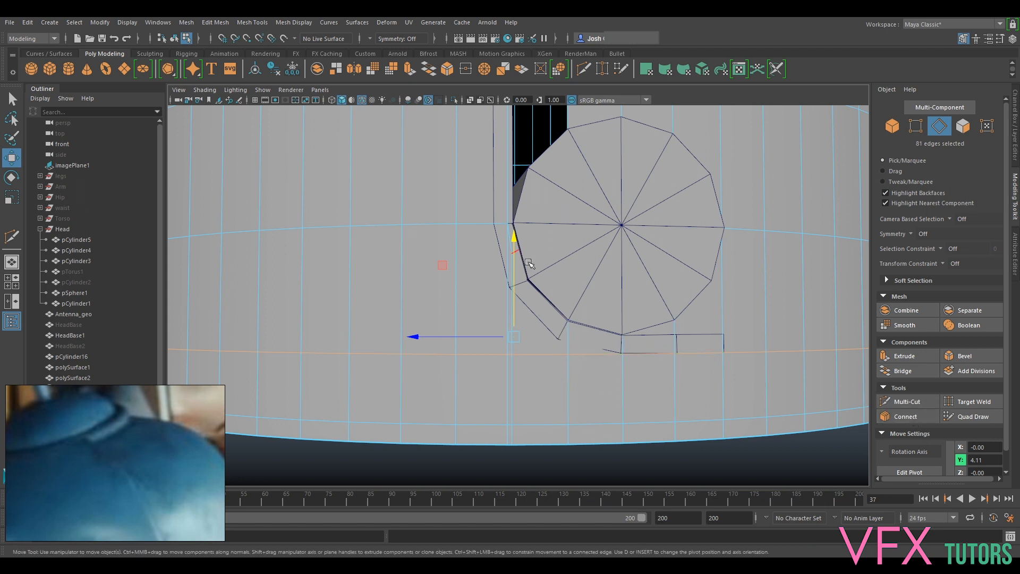
- Delete the ear cylinder pCylinder16 in front of the slot's lower end
{"action": "middle_click_drag", "start_coordinate": [524, 279], "coordinate": [548, 291], "text": "alt"}
{"action": "double_click", "coordinate": [457, 233]}
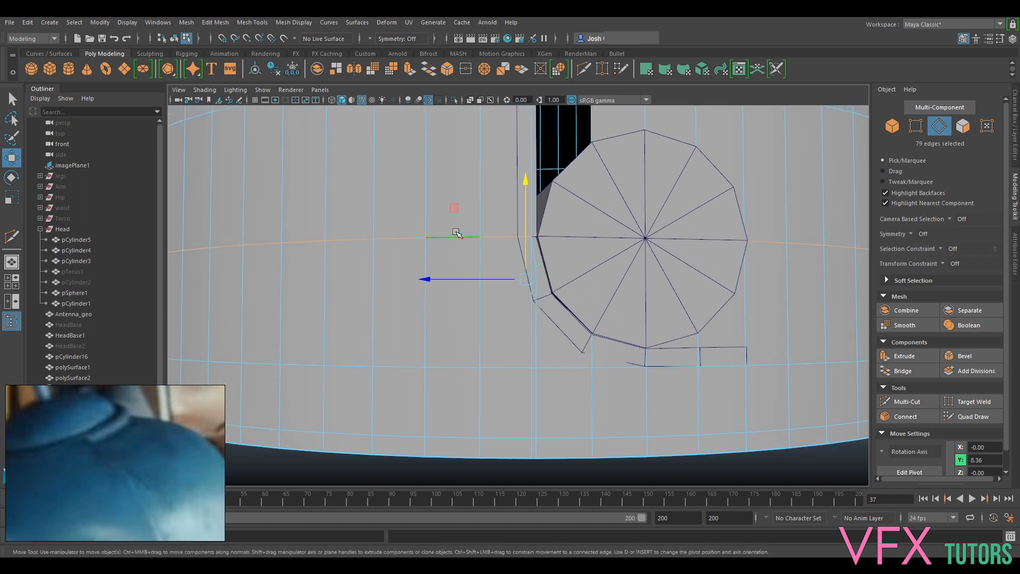
{"action": "left_click_drag", "start_coordinate": [547, 278], "coordinate": [549, 316], "text": "alt"}
{"action": "double_click", "coordinate": [536, 266]}
{"action": "scroll", "coordinate": [566, 271], "scroll_direction": "down", "scroll_amount": 4}
{"action": "mouse_move", "coordinate": [594, 282]}
{"action": "middle_mouse_down", "text": "alt"}
{"action": "mouse_move", "coordinate": [598, 378]}
{"action": "mouse_move", "coordinate": [604, 265]}
{"action": "middle_mouse_up", "text": "alt"}
{"action": "scroll", "coordinate": [604, 264], "scroll_direction": "up", "scroll_amount": 2}
{"action": "scroll", "coordinate": [572, 296], "scroll_direction": "up", "scroll_amount": 3}
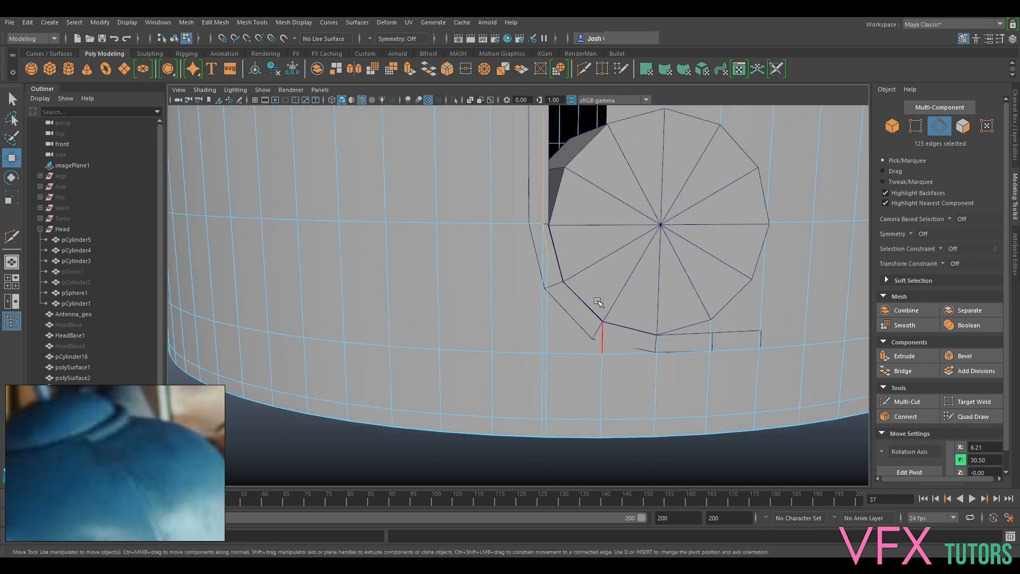
{"action": "right_click_drag", "start_coordinate": [731, 224], "coordinate": [775, 210]}
{"action": "key", "text": "Delete"}
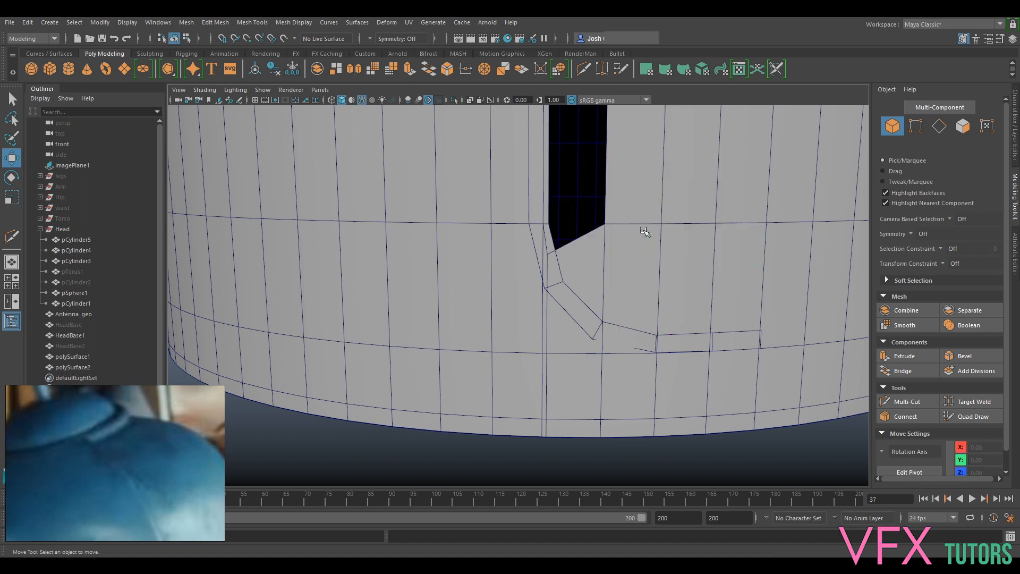
- Insert a horizontal edge loop into HeadBase1 below the slot opening, level with the polySurface1 strip's outer bend
{"action": "left_click", "coordinate": [593, 264]}
{"action": "right_click", "coordinate": [587, 258]}
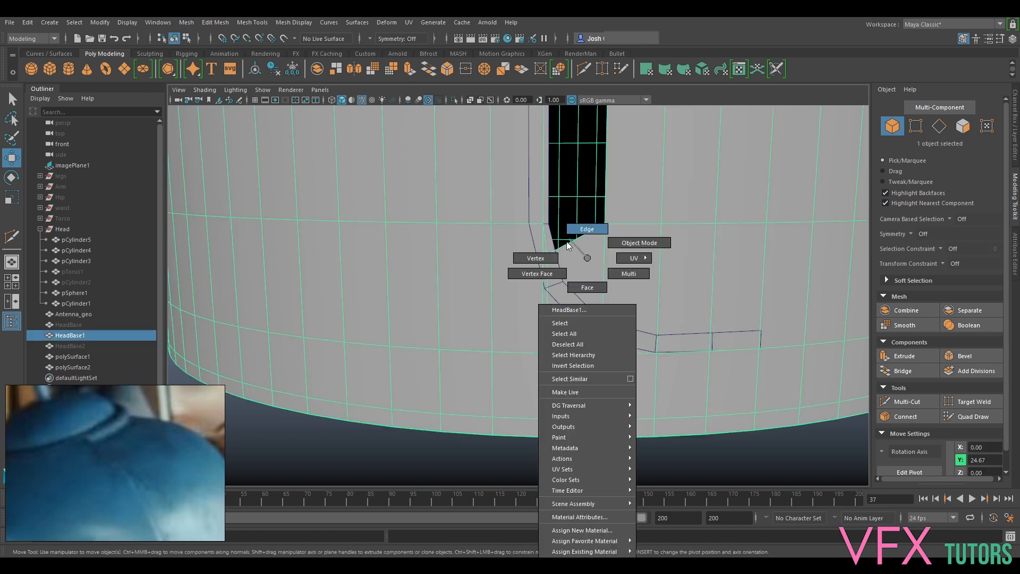
{"action": "right_click_drag", "start_coordinate": [569, 245], "coordinate": [552, 260]}
{"action": "left_click", "coordinate": [553, 261]}
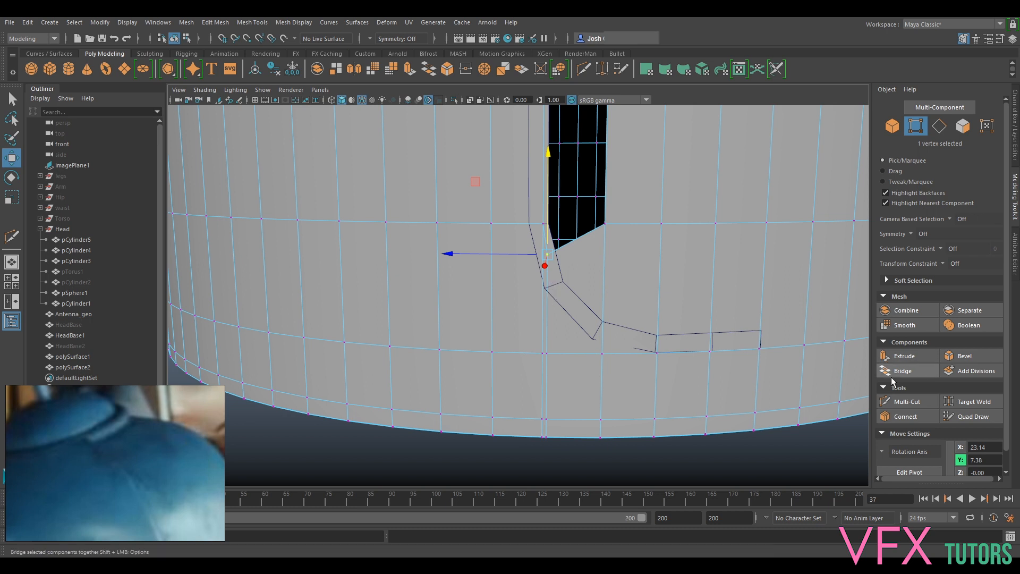
{"action": "left_click", "coordinate": [904, 402]}
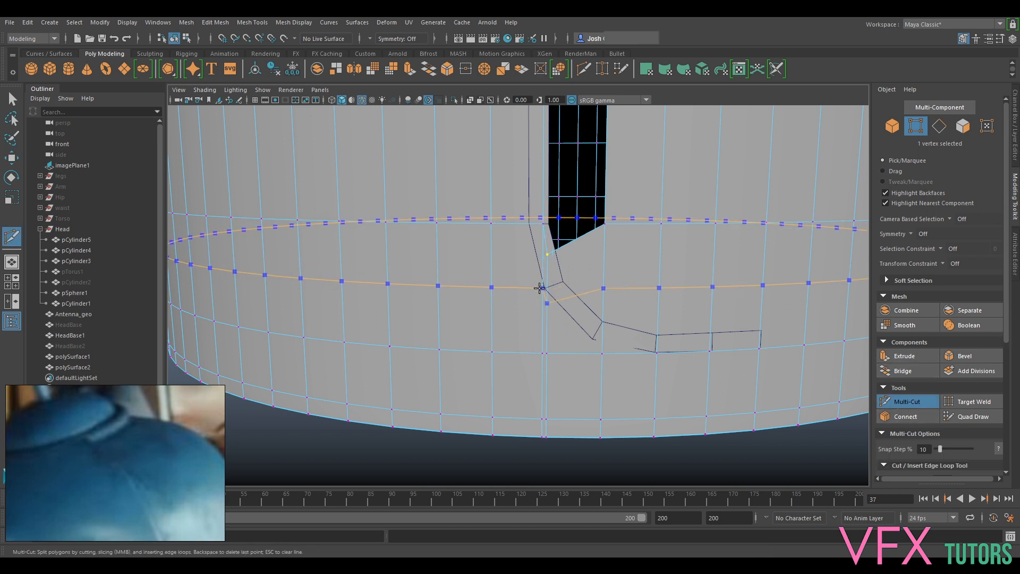
{"action": "left_click", "coordinate": [546, 303]}
{"action": "left_click", "coordinate": [589, 293]}
{"action": "right_click", "coordinate": [588, 293]}
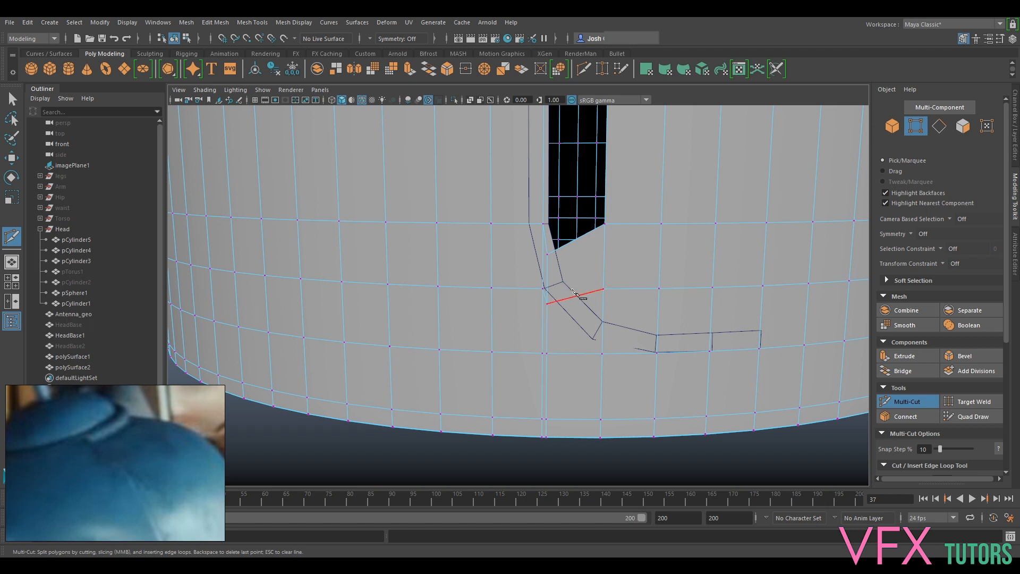
- Delete the skewed HeadBase1 face under the slot opening and the square face beside it
{"action": "left_click", "coordinate": [903, 403]}
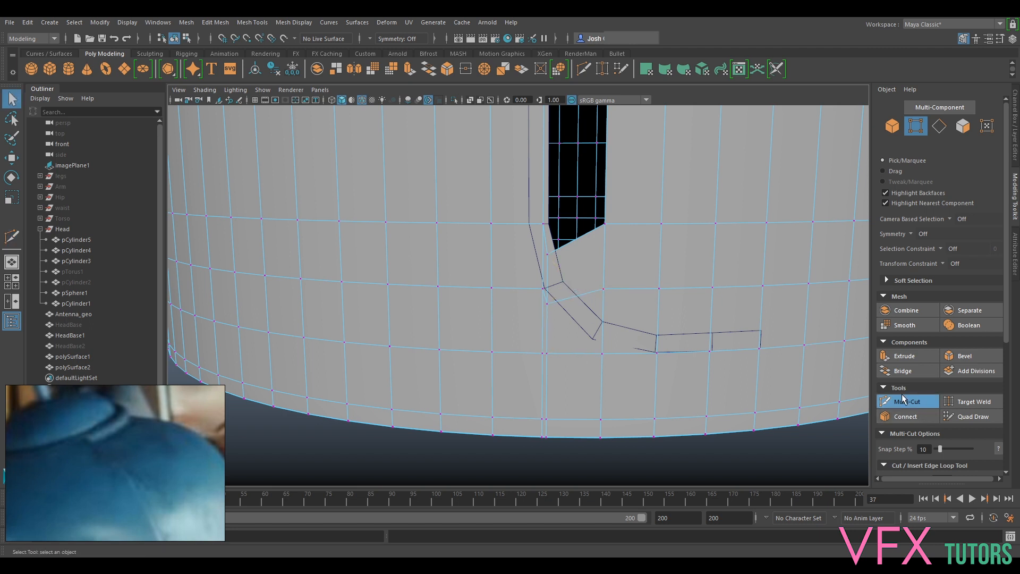
{"action": "key", "text": "F11"}
{"action": "left_click", "coordinate": [557, 275]}
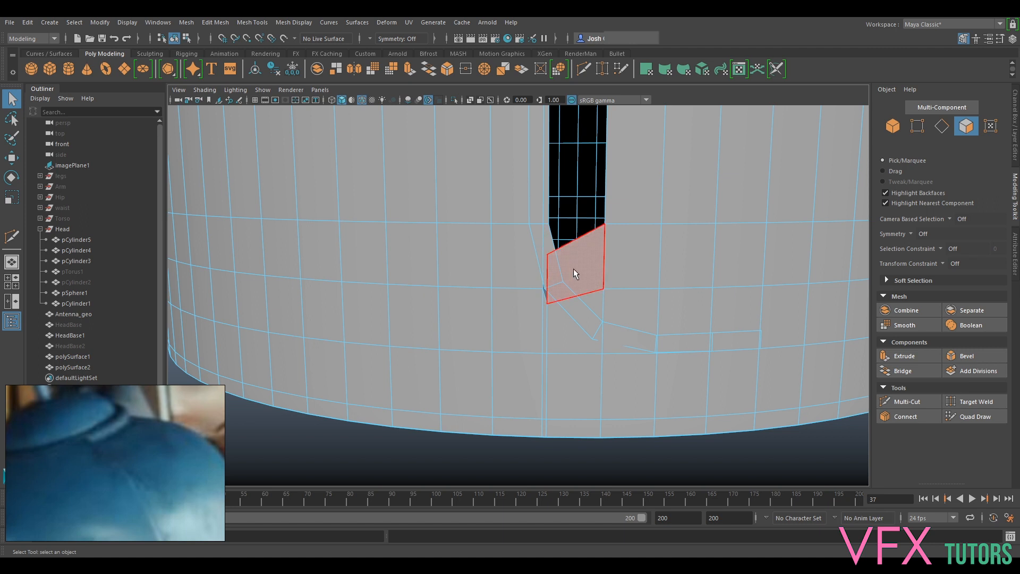
{"action": "left_click", "coordinate": [654, 257]}
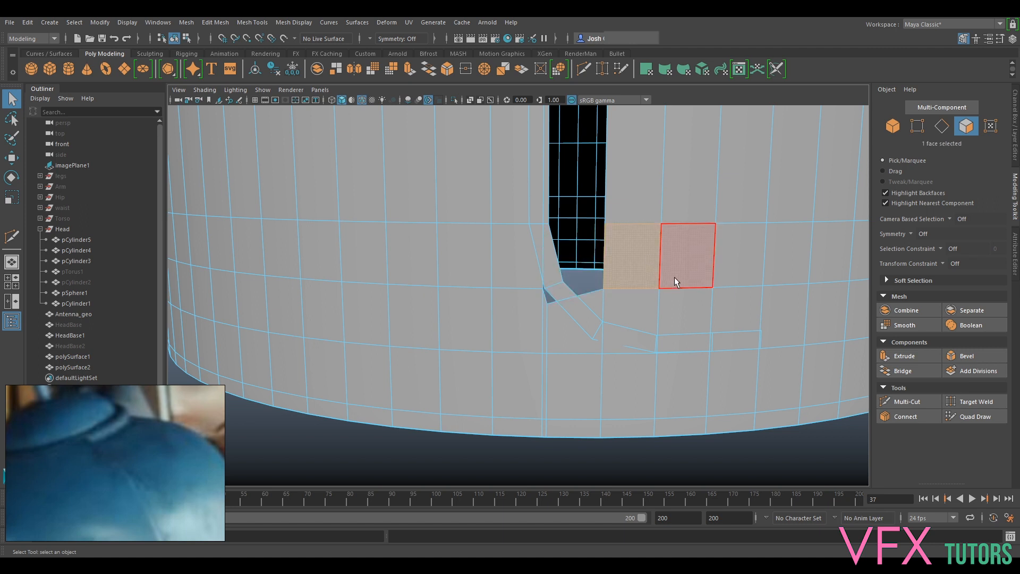
{"action": "key", "text": "Delete"}
{"action": "left_click_drag", "start_coordinate": [620, 228], "coordinate": [550, 254], "text": "alt"}
{"action": "right_click_drag", "start_coordinate": [549, 251], "coordinate": [548, 222]}
{"action": "middle_click_drag", "start_coordinate": [597, 247], "coordinate": [599, 321], "text": "alt"}
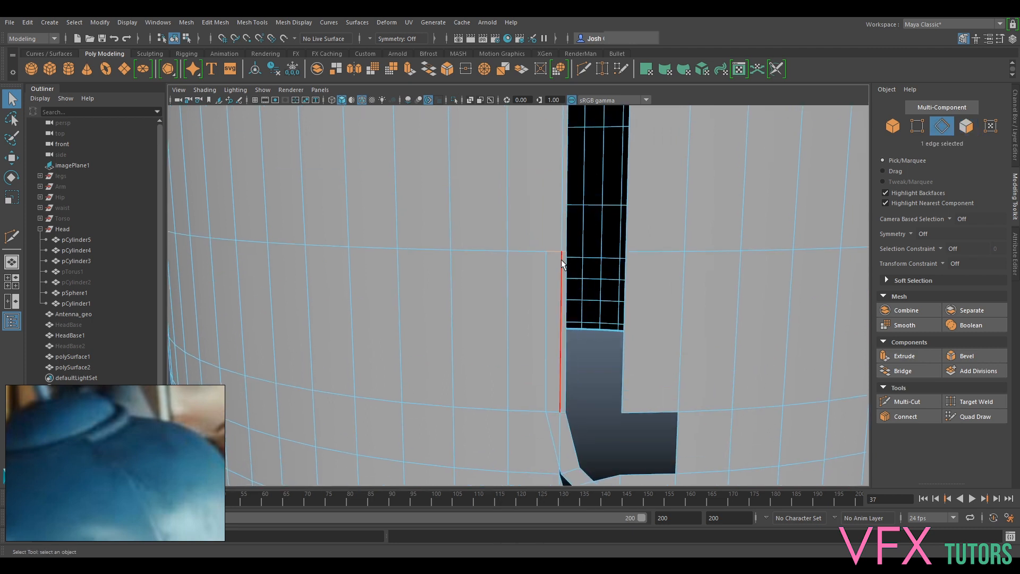
{"action": "right_click_drag", "start_coordinate": [614, 222], "coordinate": [602, 243]}
{"action": "right_click_drag", "start_coordinate": [555, 383], "coordinate": [556, 359]}
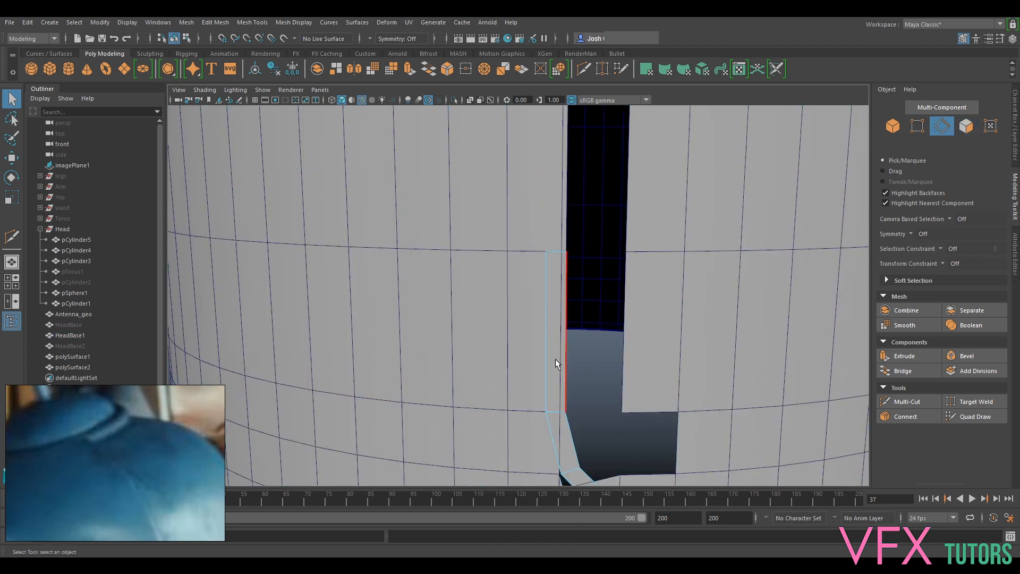
{"action": "left_click", "coordinate": [568, 372]}
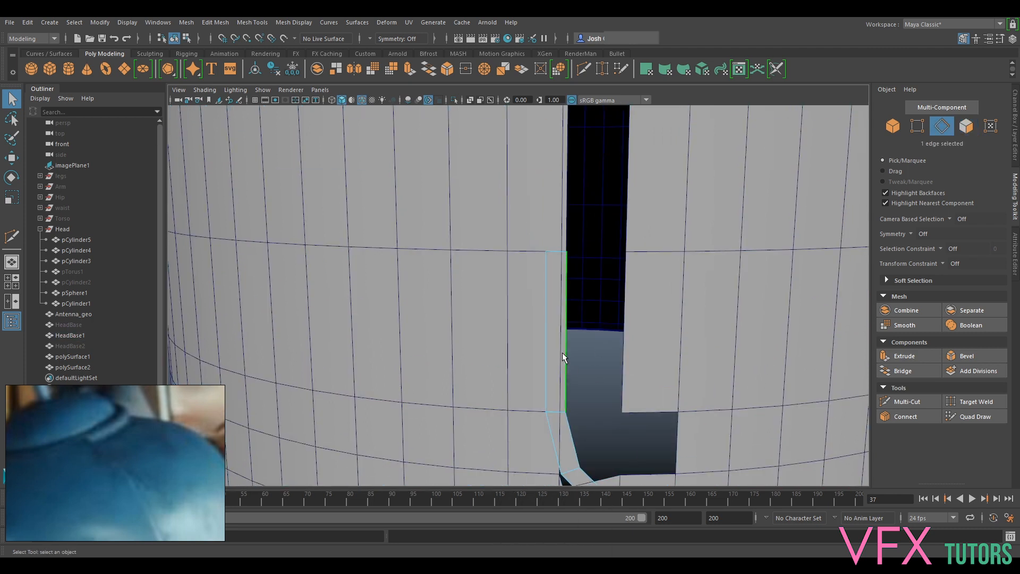
{"action": "left_click", "coordinate": [917, 127]}
{"action": "left_click", "coordinate": [539, 253]}
{"action": "scroll", "coordinate": [568, 259], "scroll_direction": "up", "scroll_amount": 2}
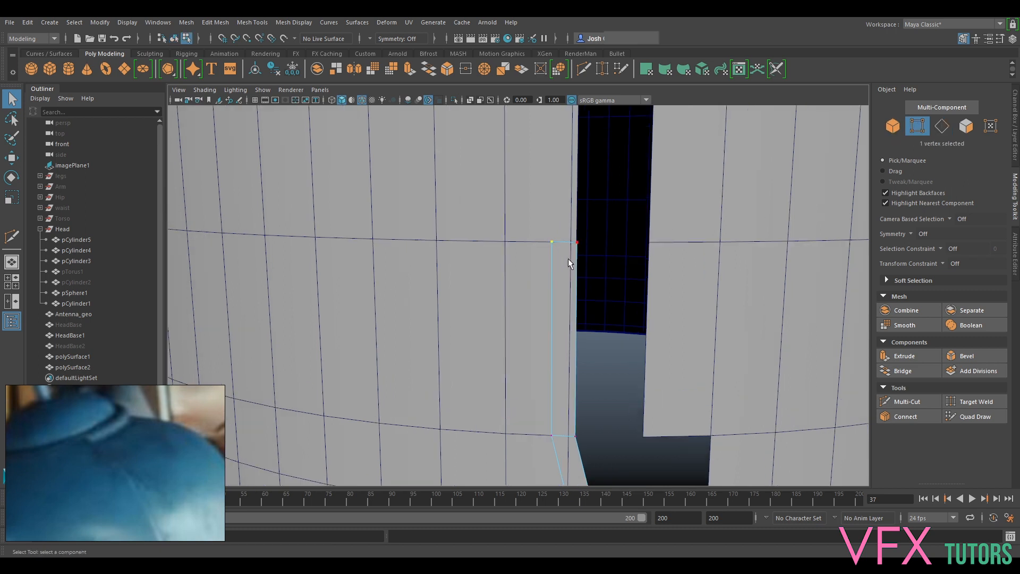
{"action": "mouse_move", "coordinate": [528, 209]}
{"action": "right_mouse_down"}
{"action": "mouse_move", "coordinate": [566, 205]}
{"action": "mouse_move", "coordinate": [517, 208]}
{"action": "mouse_move", "coordinate": [539, 194]}
{"action": "right_mouse_up"}
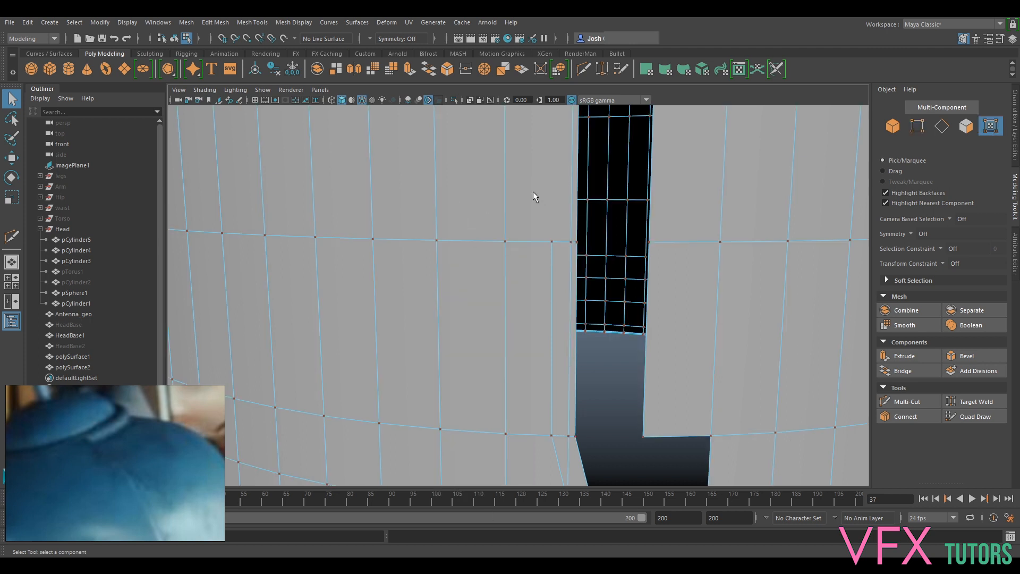
{"action": "right_click_drag", "start_coordinate": [731, 216], "coordinate": [777, 181]}
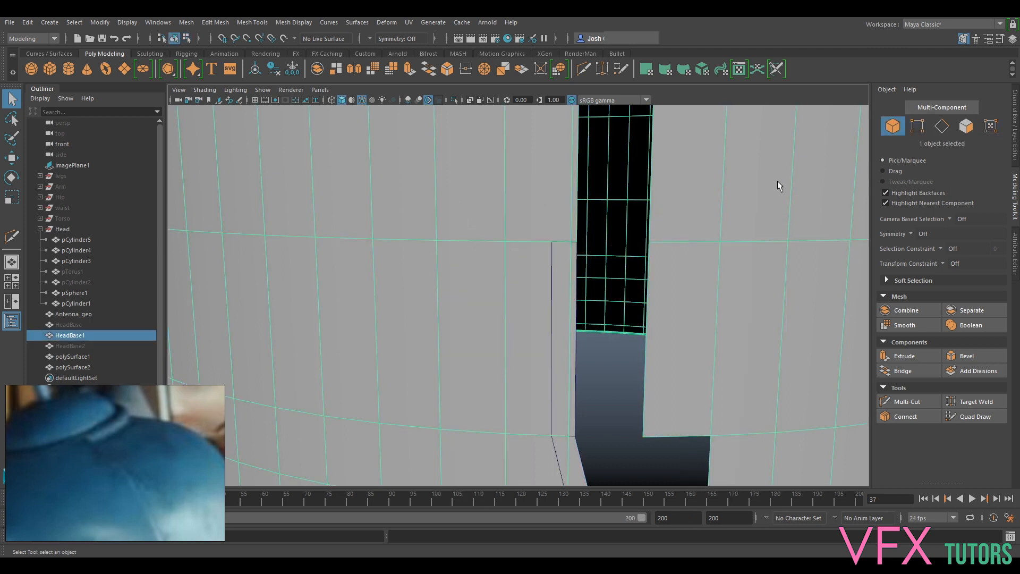
- Move the outer vertices of the vertical polySurface1 strip onto HeadBase1's vertical edge beside the slot
{"action": "left_click", "coordinate": [555, 250]}
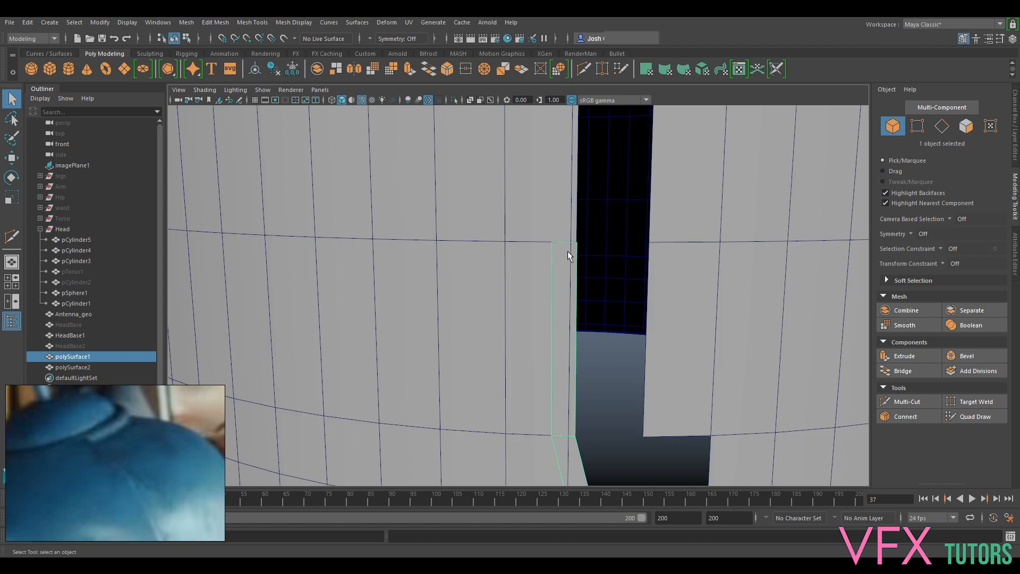
{"action": "left_click", "coordinate": [919, 126]}
{"action": "scroll", "coordinate": [563, 250], "scroll_direction": "up", "scroll_amount": 1}
{"action": "left_click_drag", "start_coordinate": [560, 253], "coordinate": [572, 230]}
{"action": "key", "text": "w"}
{"action": "middle_click_drag", "start_coordinate": [651, 407], "coordinate": [619, 238], "text": "alt"}
{"action": "left_click", "coordinate": [531, 307]}
{"action": "left_click_drag", "start_coordinate": [481, 306], "coordinate": [503, 306]}
{"action": "left_click_drag", "start_coordinate": [665, 381], "coordinate": [518, 298], "text": "alt"}
- Snap the polySurface1 strip's outer bend vertex to the HeadBase1 vertex at X 23.13, Y 6.26, Z 0.14
{"action": "left_click", "coordinate": [531, 346]}
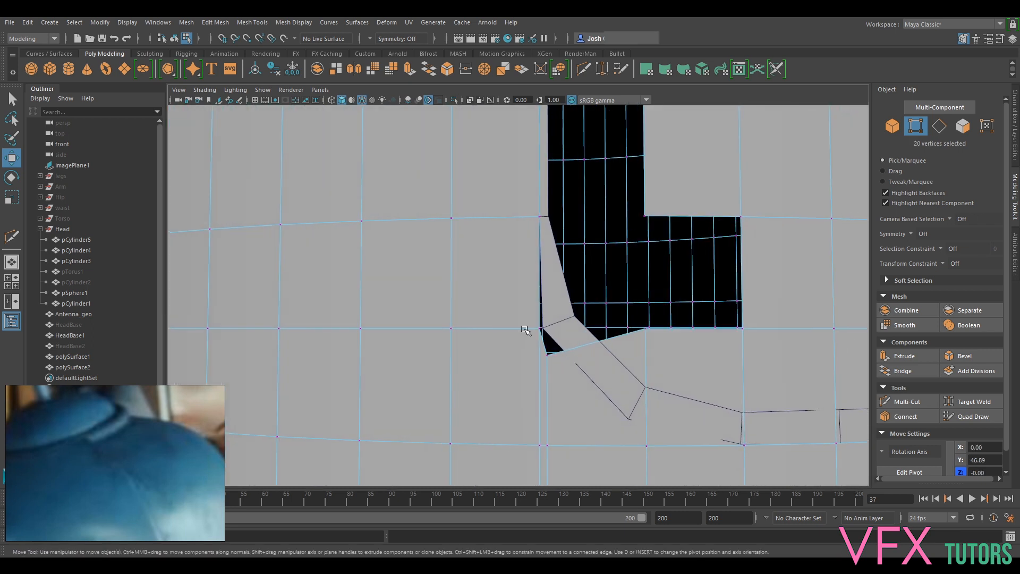
{"action": "right_click_drag", "start_coordinate": [527, 262], "coordinate": [521, 314]}
{"action": "right_click_drag", "start_coordinate": [482, 265], "coordinate": [483, 266]}
{"action": "left_click", "coordinate": [528, 327]}
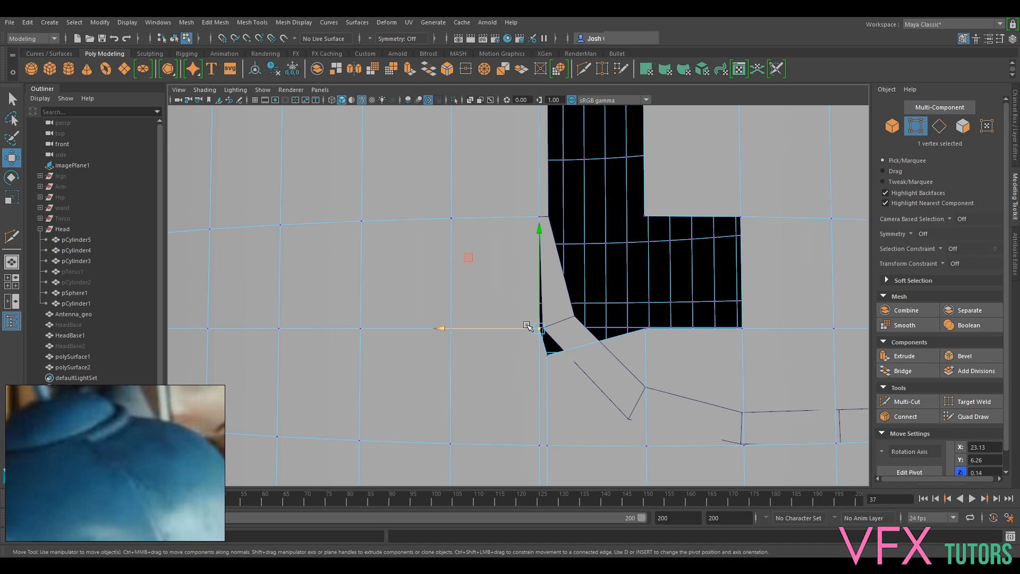
{"action": "key", "text": "v"}
{"action": "left_click_drag", "start_coordinate": [539, 327], "coordinate": [544, 262], "text": "alt"}
{"action": "right_click_drag", "start_coordinate": [544, 262], "coordinate": [546, 336]}
{"action": "right_click_drag", "start_coordinate": [506, 259], "coordinate": [505, 260]}
{"action": "left_click_drag", "start_coordinate": [530, 223], "coordinate": [526, 339]}
{"action": "left_click_drag", "start_coordinate": [533, 335], "coordinate": [534, 337]}
{"action": "left_click_drag", "start_coordinate": [555, 405], "coordinate": [652, 432], "text": "alt"}
{"action": "middle_click_drag", "start_coordinate": [652, 432], "coordinate": [612, 349], "text": "alt"}
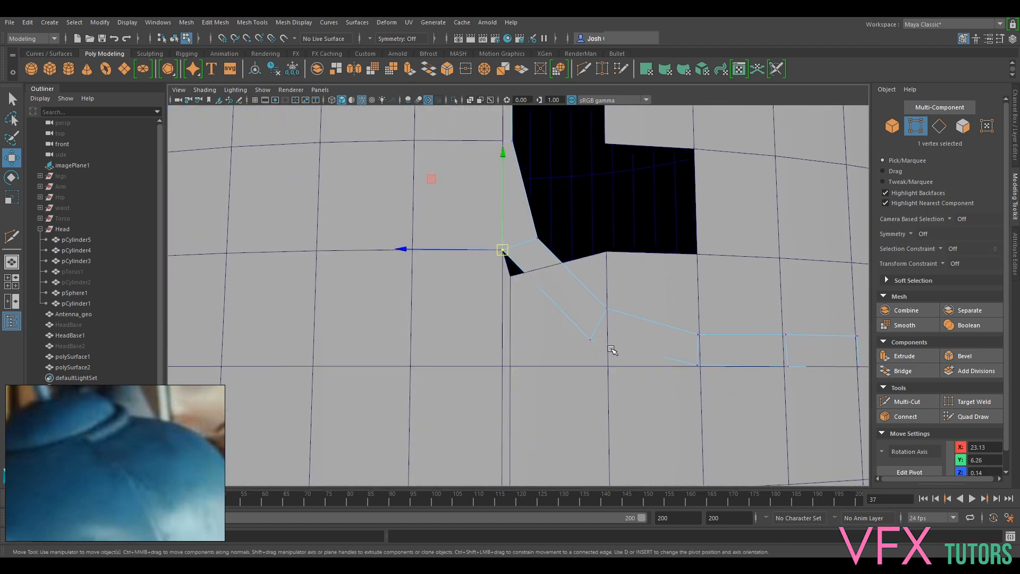
- Insert a horizontal edge loop into HeadBase1 level with the lower outer corner of the strip's diagonal section
{"action": "left_click_drag", "start_coordinate": [589, 343], "coordinate": [510, 365], "text": "alt"}
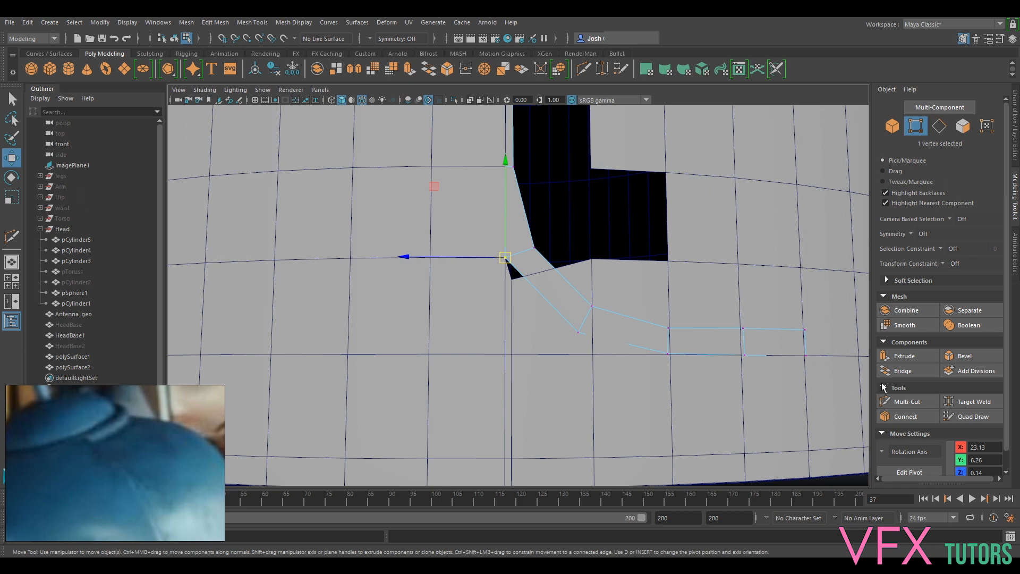
{"action": "right_click_drag", "start_coordinate": [568, 265], "coordinate": [633, 239]}
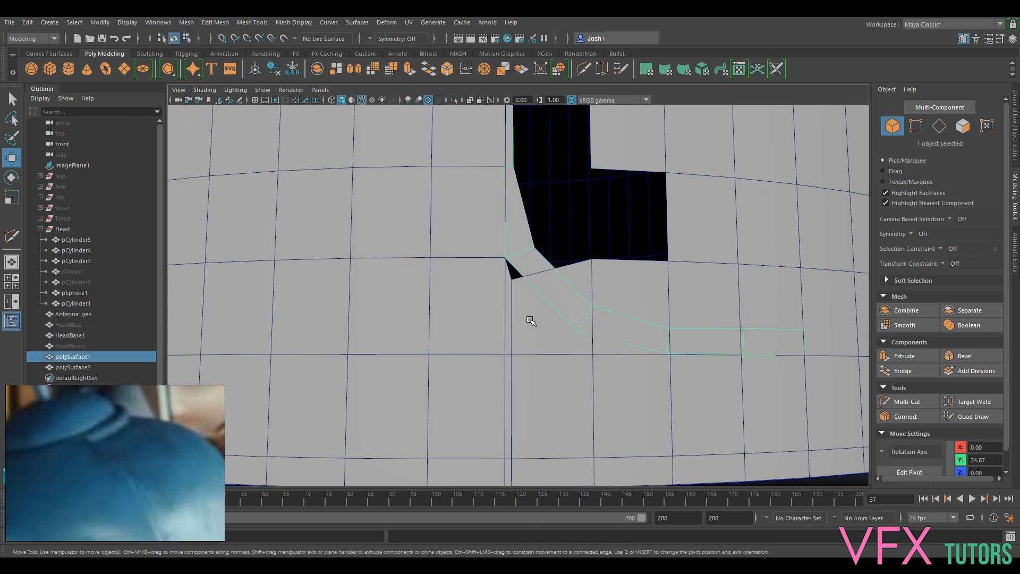
{"action": "left_click", "coordinate": [973, 401]}
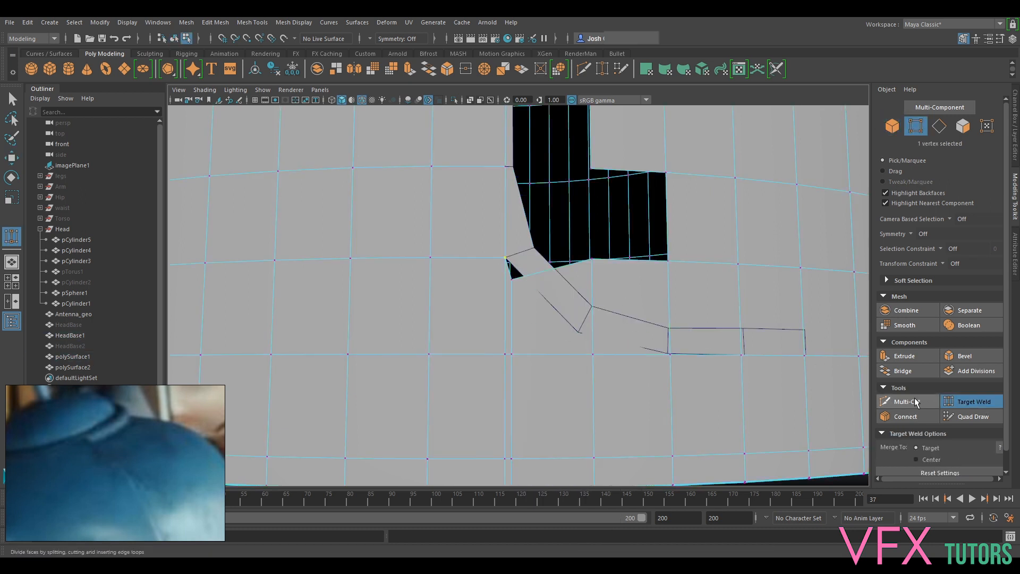
{"action": "left_click", "coordinate": [907, 402]}
{"action": "left_click", "coordinate": [512, 279]}
{"action": "key", "text": "ctrl+z"}
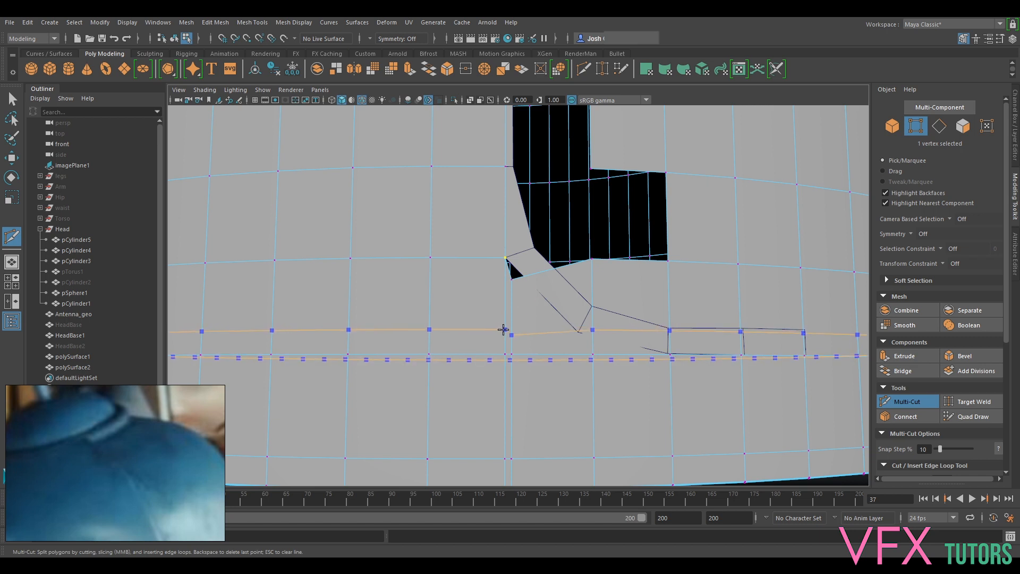
{"action": "left_click", "coordinate": [503, 332], "text": "ctrl"}
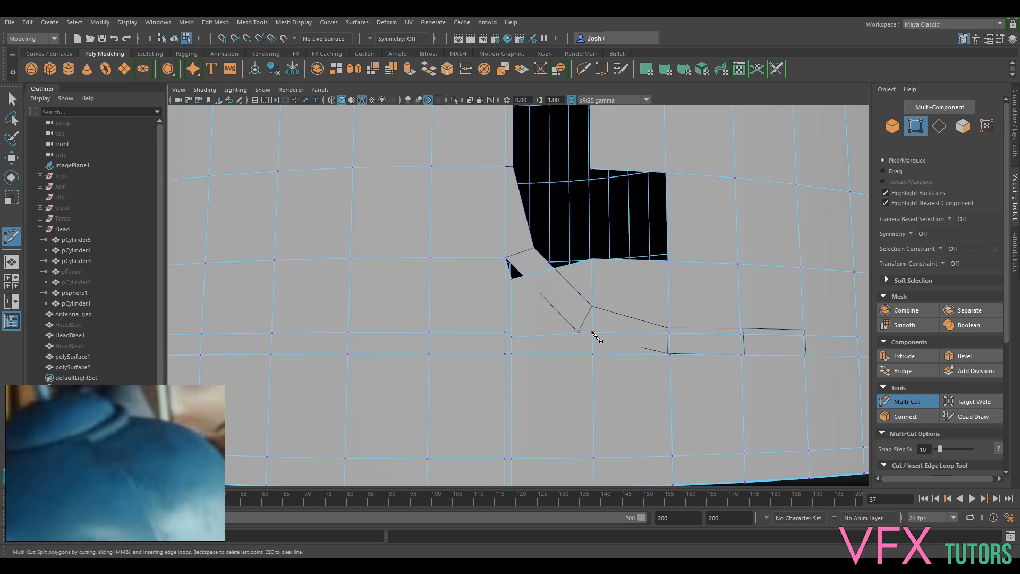
- Move the new horizontal HeadBase1 edge loop to Y 4.60, snapped level with the strip's lower outer corner
{"action": "key", "text": "q"}
{"action": "right_click_drag", "start_coordinate": [643, 335], "coordinate": [637, 233]}
{"action": "double_click", "coordinate": [611, 334]}
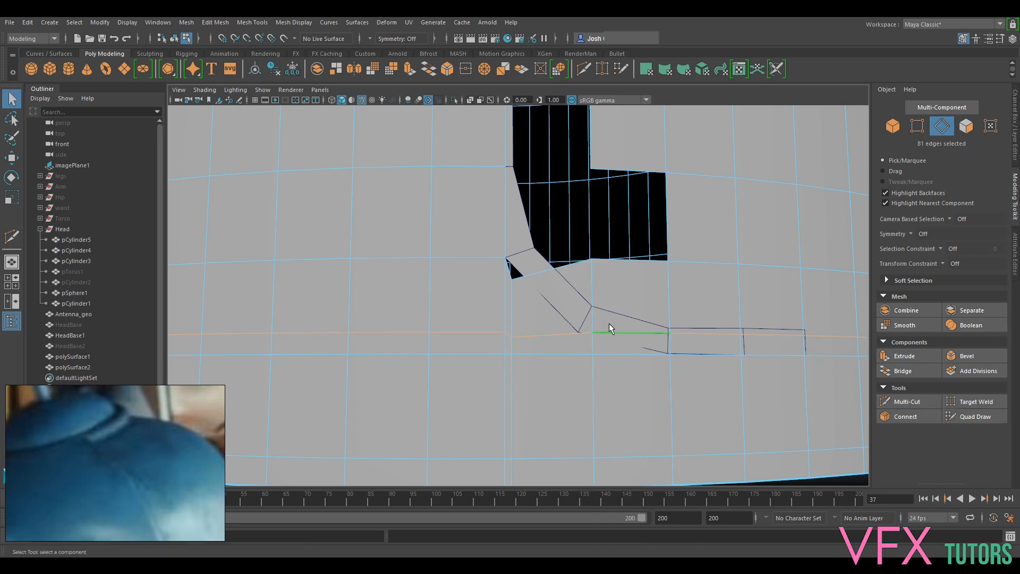
{"action": "key", "text": "r"}
{"action": "key", "text": "w"}
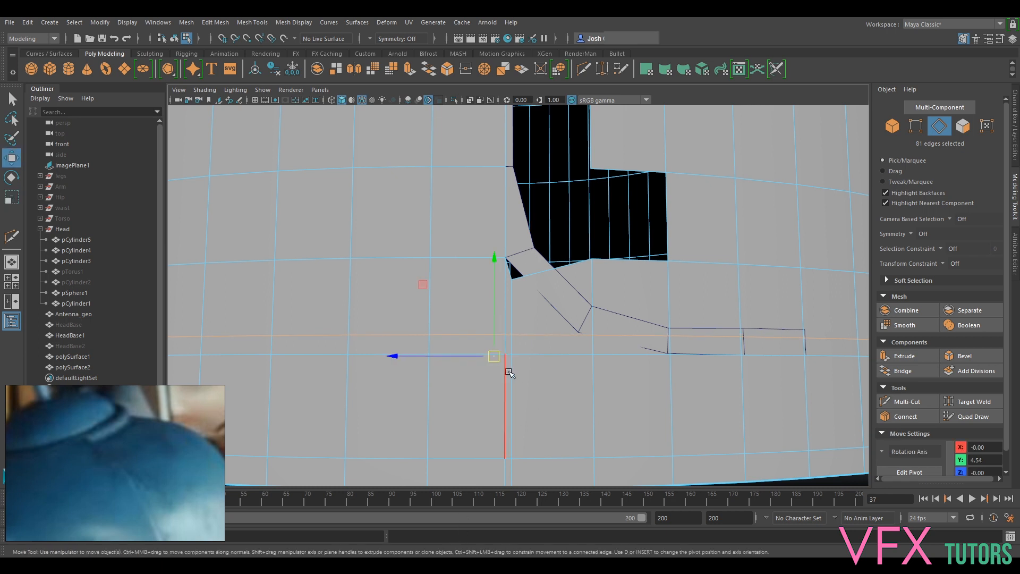
{"action": "key", "text": "v"}
{"action": "left_click_drag", "start_coordinate": [497, 312], "coordinate": [576, 325]}
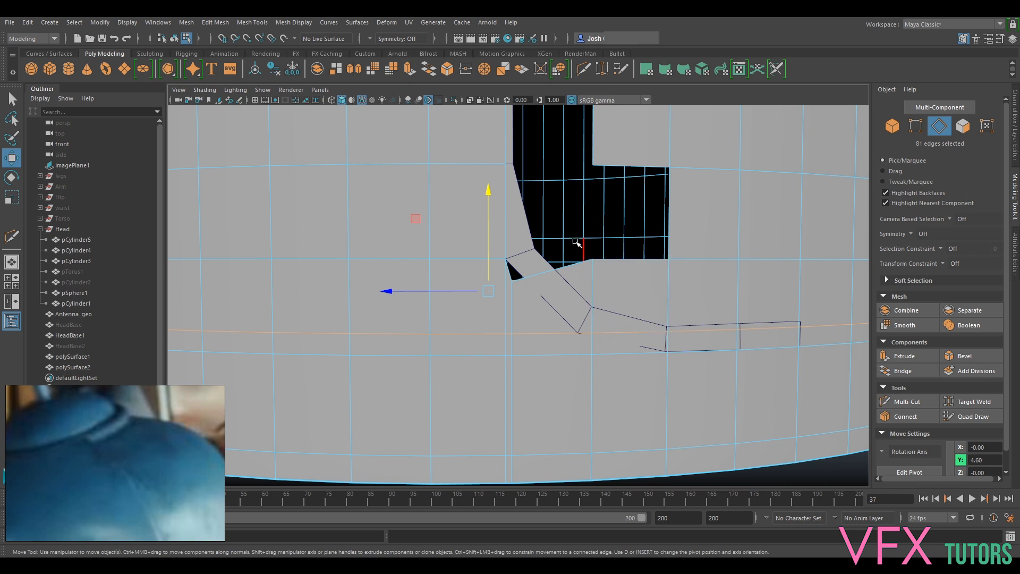
{"action": "scroll", "coordinate": [574, 259], "scroll_direction": "down", "scroll_amount": 3}
{"action": "scroll", "coordinate": [589, 279], "scroll_direction": "up", "scroll_amount": 3}
{"action": "middle_click_drag", "start_coordinate": [565, 214], "coordinate": [518, 268], "text": "alt"}
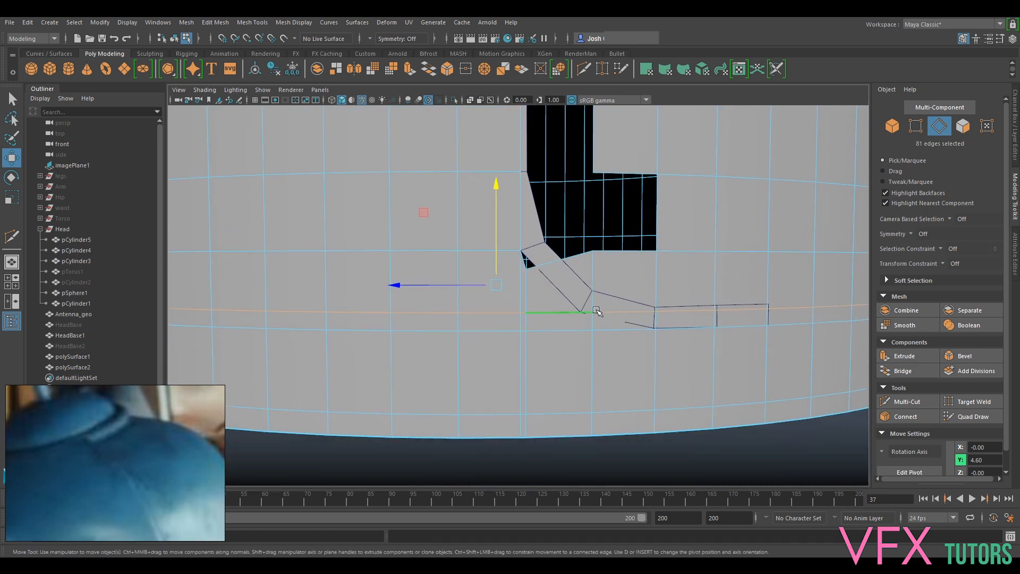
- Delete the row of four HeadBase1 faces lying behind and inside the strip's diagonal bend
{"action": "right_click_drag", "start_coordinate": [568, 275], "coordinate": [552, 295]}
{"action": "left_click", "coordinate": [544, 297]}
{"action": "key", "text": "Delete"}
{"action": "left_click", "coordinate": [626, 279]}
{"action": "key", "text": "Delete"}
{"action": "left_click", "coordinate": [686, 280]}
{"action": "key", "text": "Delete"}
{"action": "left_click", "coordinate": [739, 277]}
{"action": "key", "text": "Delete"}
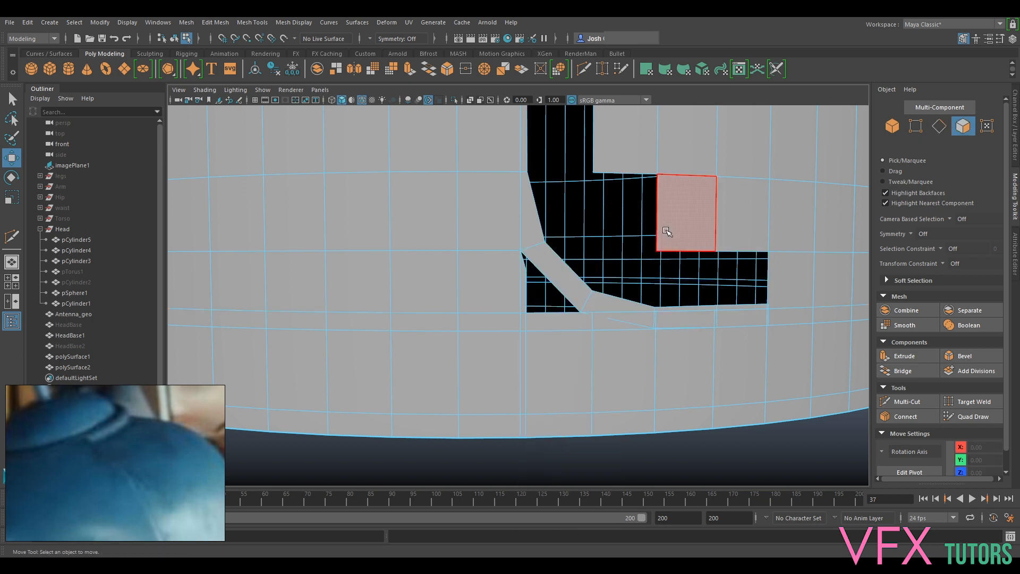
- Delete the HeadBase1 face enclosed above that row, the narrow face outside the bend, and the thin faces below the bend
{"action": "left_click", "coordinate": [684, 215]}
{"action": "key", "text": "Delete"}
{"action": "left_click", "coordinate": [524, 282]}
{"action": "key", "text": "Delete"}
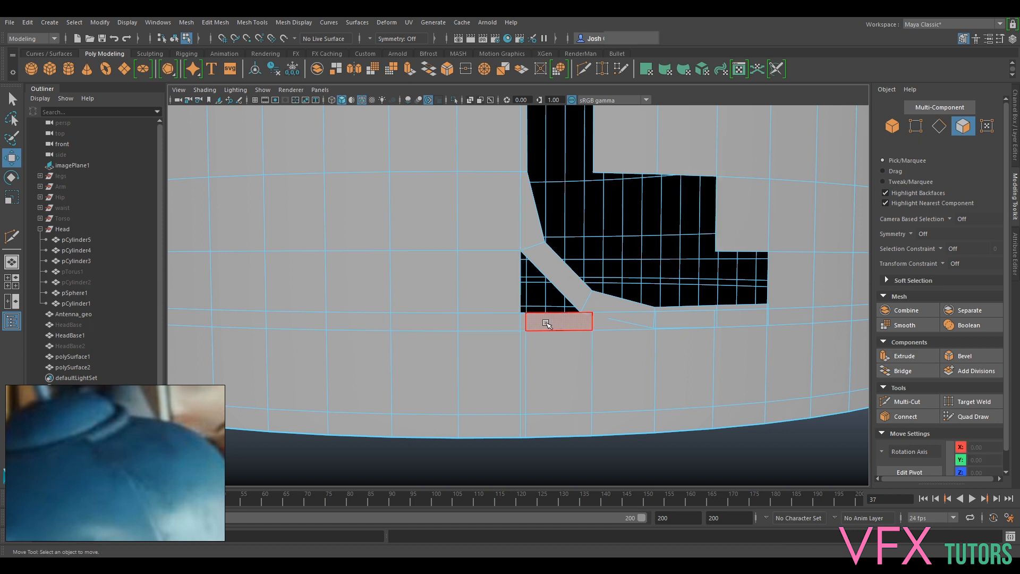
{"action": "left_click", "coordinate": [524, 321]}
{"action": "key", "text": "Delete"}
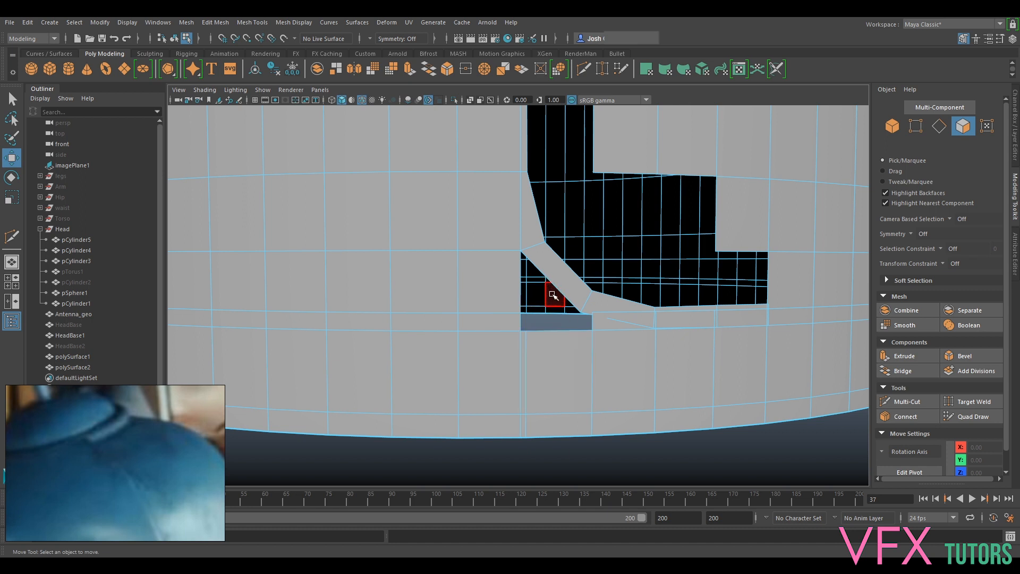
{"action": "left_click", "coordinate": [613, 321]}
{"action": "key", "text": "Delete"}
- Delete the extra vertical HeadBase1 edges running from below the opening to the shell's bottom rim
{"action": "left_click_drag", "start_coordinate": [648, 374], "coordinate": [582, 353], "text": "alt"}
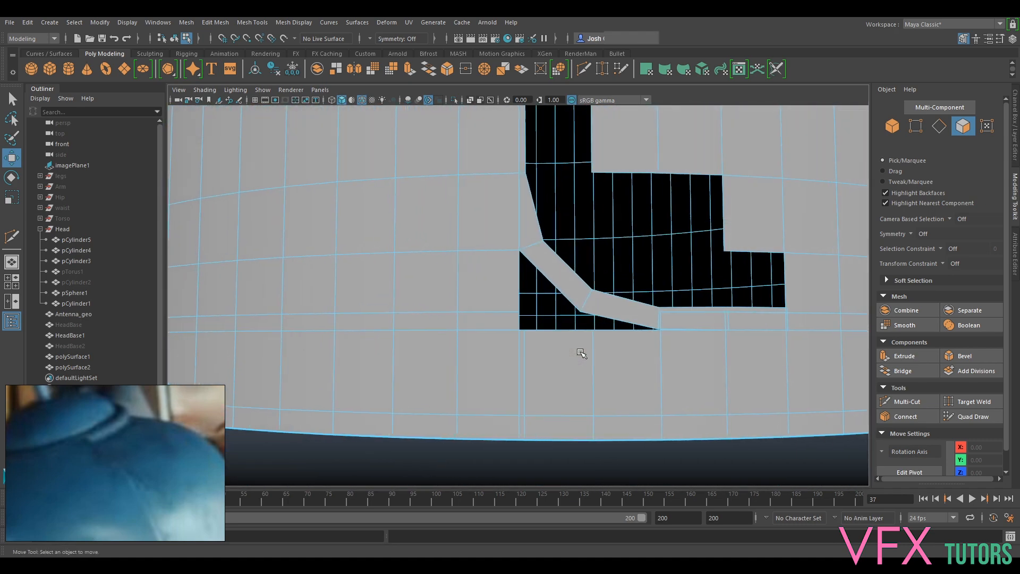
{"action": "right_click_drag", "start_coordinate": [532, 261], "coordinate": [532, 233]}
{"action": "double_click", "coordinate": [537, 375]}
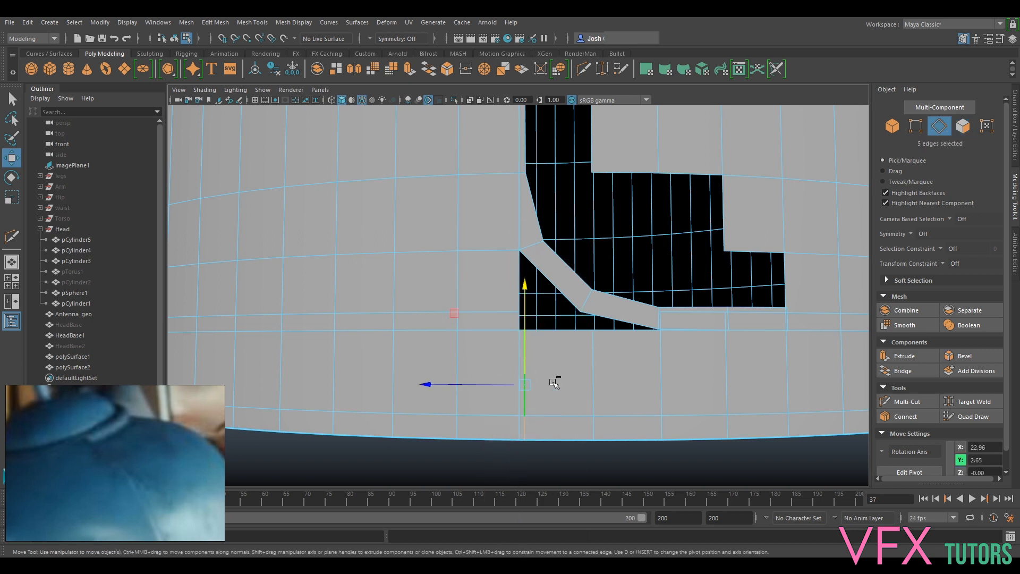
{"action": "key", "text": "Delete"}
- Delete the two thin HeadBase1 faces overlapping the horizontal part of the polySurface1 strip
{"action": "left_click_drag", "start_coordinate": [560, 303], "coordinate": [583, 308], "text": "alt"}
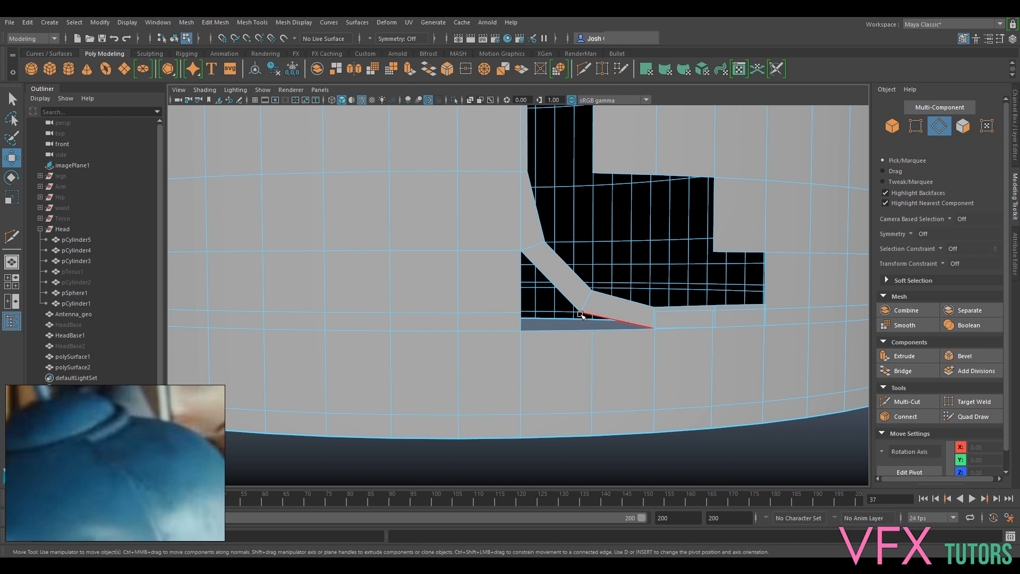
{"action": "left_click_drag", "start_coordinate": [611, 335], "coordinate": [573, 326], "text": "alt"}
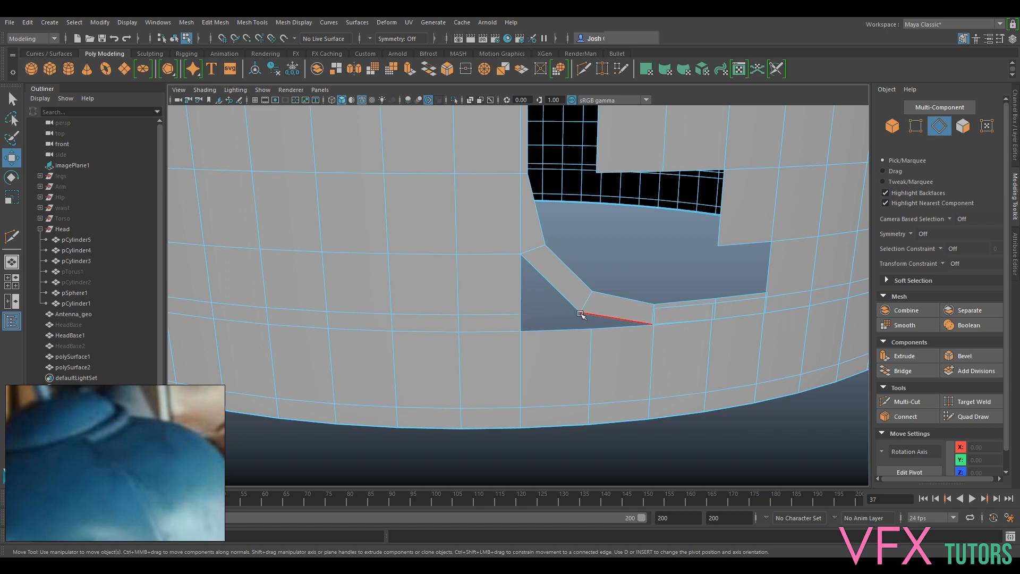
{"action": "left_click_drag", "start_coordinate": [619, 308], "coordinate": [643, 323], "text": "alt"}
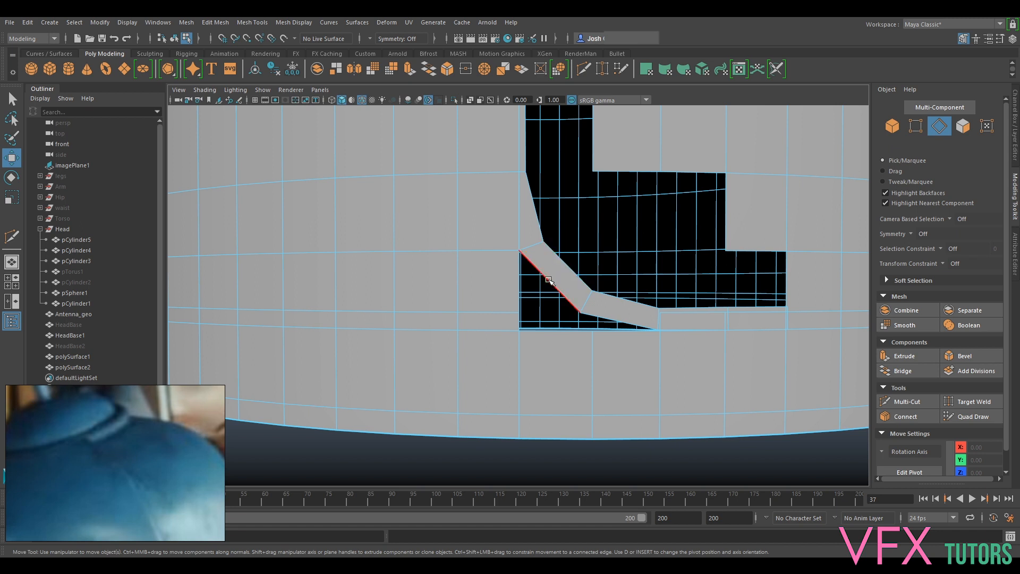
{"action": "mouse_move", "coordinate": [588, 289]}
{"action": "left_mouse_down", "text": "alt"}
{"action": "mouse_move", "coordinate": [583, 255]}
{"action": "mouse_move", "coordinate": [588, 275]}
{"action": "mouse_move", "coordinate": [574, 291]}
{"action": "left_mouse_up", "text": "alt"}
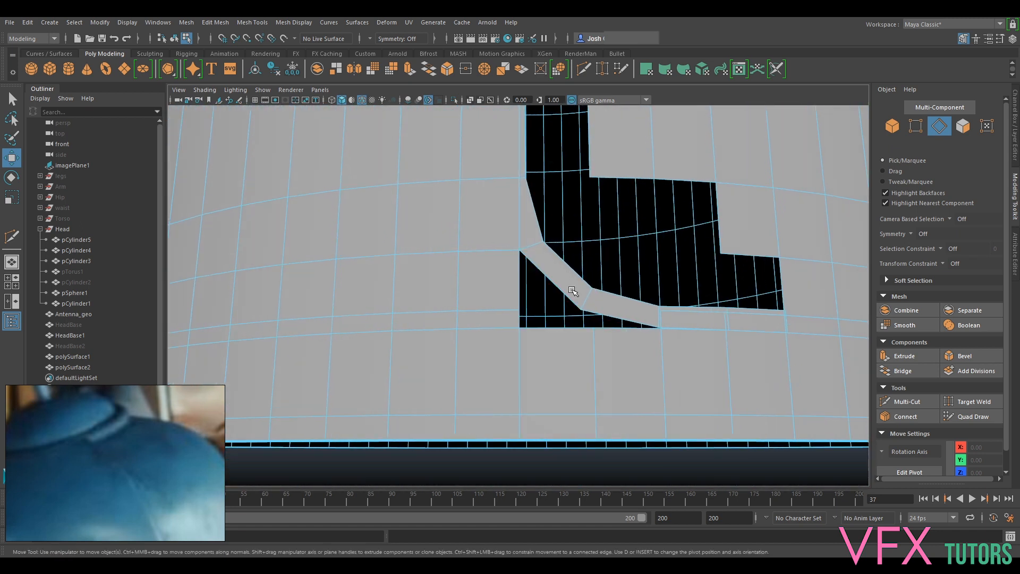
{"action": "left_click_drag", "start_coordinate": [610, 337], "coordinate": [625, 261], "text": "alt"}
{"action": "right_click_drag", "start_coordinate": [625, 261], "coordinate": [626, 318]}
{"action": "left_click", "coordinate": [625, 291]}
{"action": "left_click", "coordinate": [625, 351]}
{"action": "left_click", "coordinate": [609, 317]}
{"action": "key", "text": "Delete"}
{"action": "left_click", "coordinate": [685, 317]}
{"action": "key", "text": "Delete"}
- Snap the HeadBase1 vertices along the lower edge of the horizontal strip section to the matching polySurface1 vertices
{"action": "left_click_drag", "start_coordinate": [760, 282], "coordinate": [740, 292], "text": "alt"}
{"action": "scroll", "coordinate": [734, 300], "scroll_direction": "up", "scroll_amount": 3}
{"action": "left_click_drag", "start_coordinate": [718, 326], "coordinate": [704, 330], "text": "alt"}
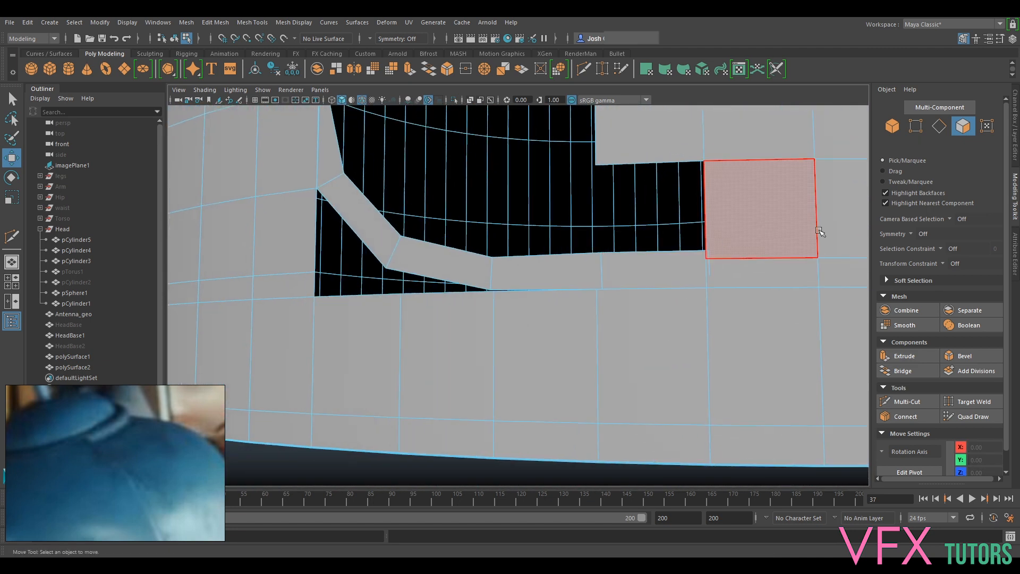
{"action": "left_click", "coordinate": [912, 130]}
{"action": "left_click", "coordinate": [708, 290]}
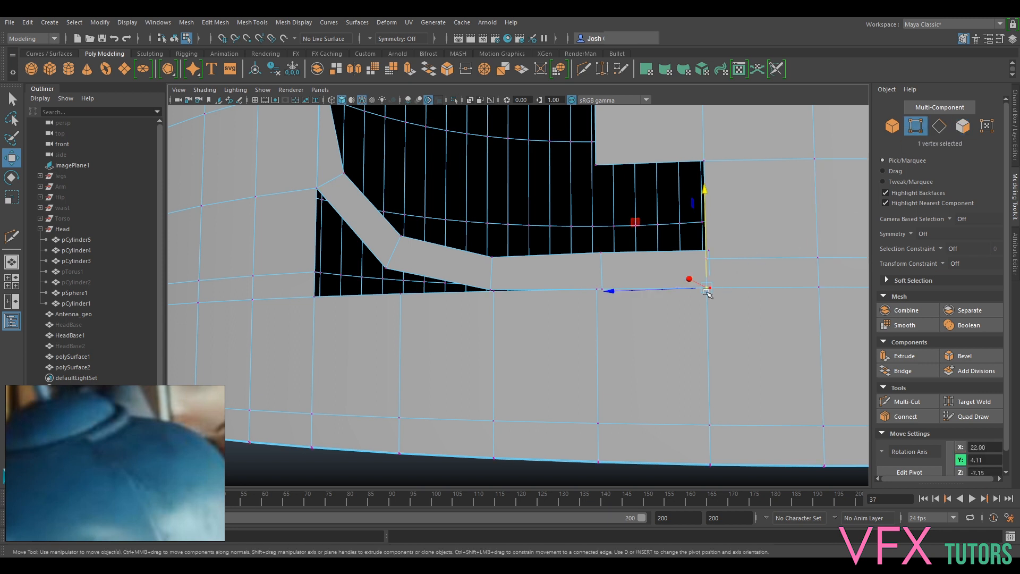
{"action": "left_click_drag", "start_coordinate": [612, 281], "coordinate": [708, 303], "text": "alt"}
{"action": "left_click", "coordinate": [635, 284]}
{"action": "key", "text": "v"}
{"action": "left_click", "coordinate": [625, 270]}
{"action": "key", "text": "v"}
{"action": "left_click_drag", "start_coordinate": [588, 264], "coordinate": [612, 302]}
{"action": "left_click", "coordinate": [708, 296]}
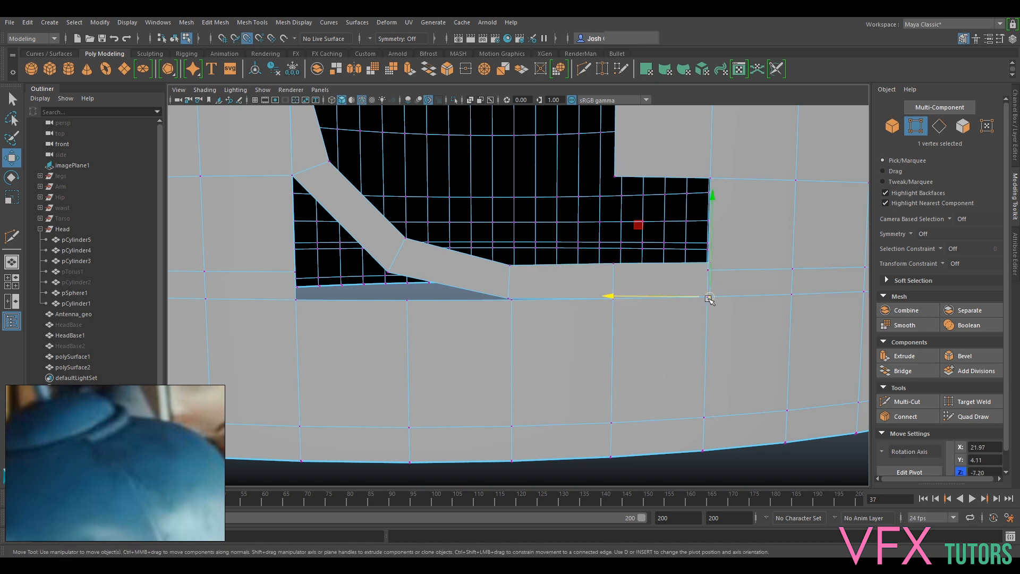
- Snap the HeadBase1 vertex beside the strip's end onto the upper corner vertex of the polySurface1 strip
{"action": "left_click", "coordinate": [710, 269]}
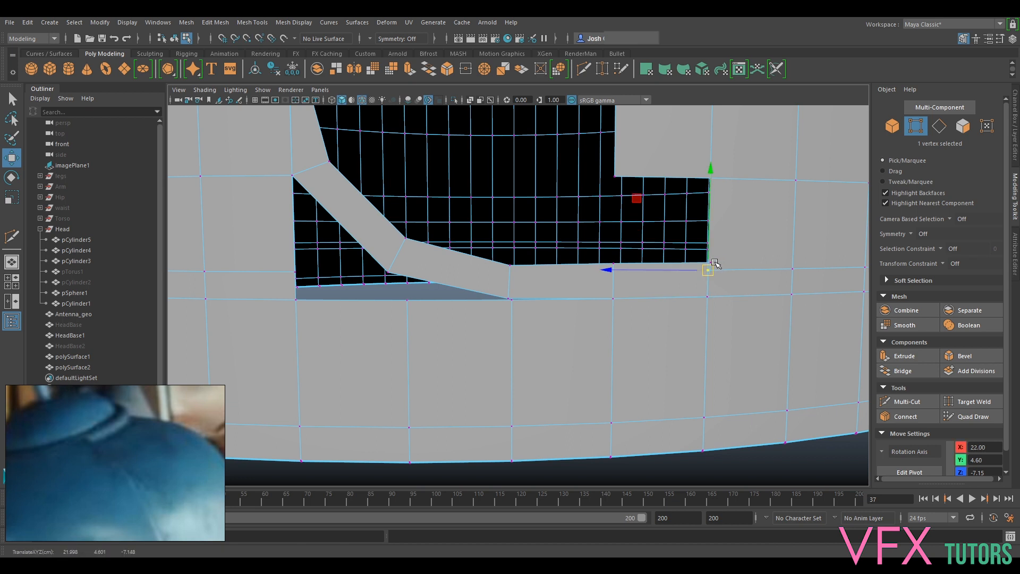
{"action": "left_click", "coordinate": [710, 263]}
{"action": "key", "text": "v"}
{"action": "left_click_drag", "start_coordinate": [682, 262], "coordinate": [709, 270]}
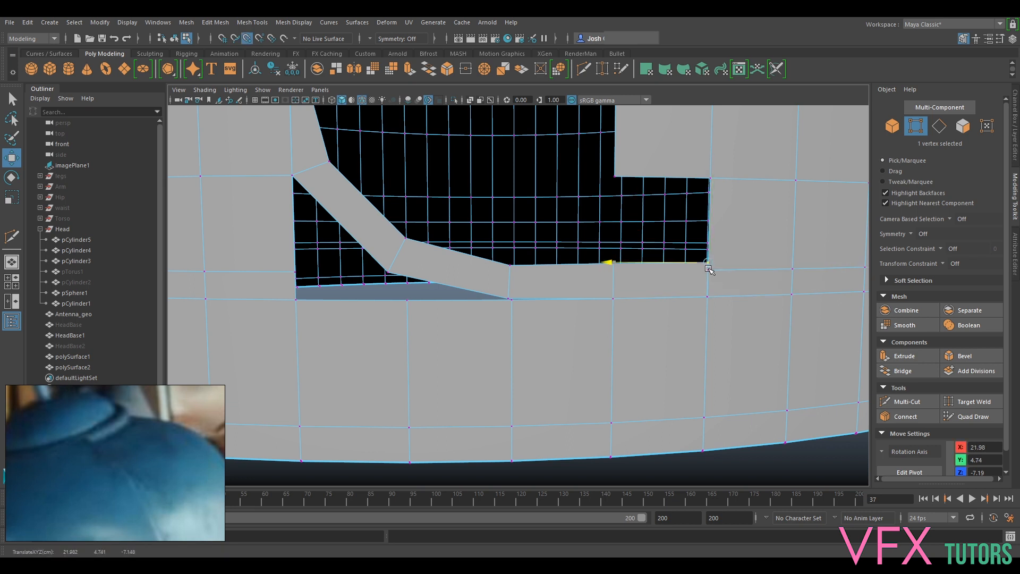
- Examine how the HeadBase1 border and its vertices line up with the strip's lower edge around the diagonal bend
{"action": "middle_click_drag", "start_coordinate": [479, 288], "coordinate": [565, 295], "text": "alt"}
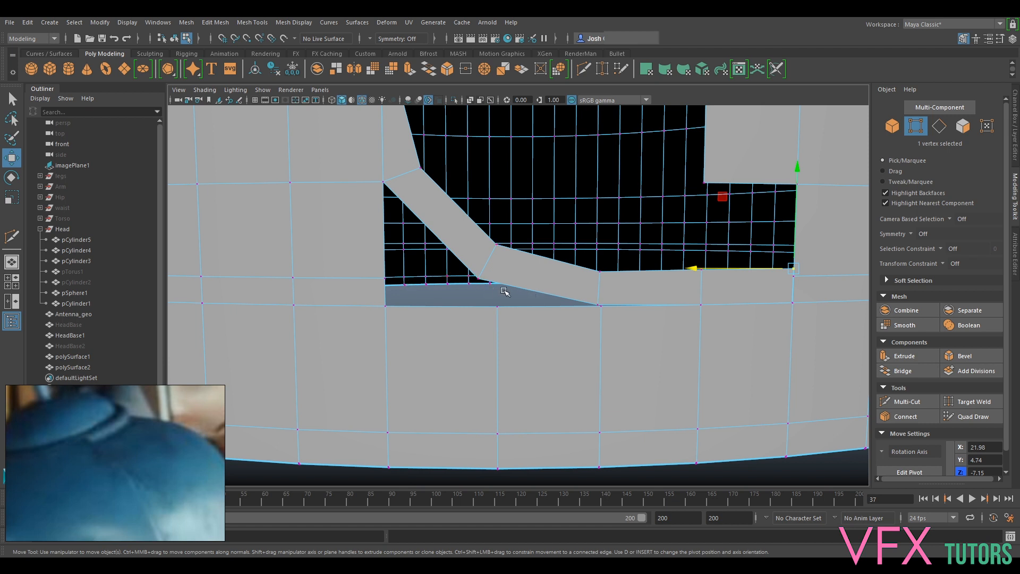
{"action": "right_click_drag", "start_coordinate": [522, 281], "coordinate": [523, 234]}
{"action": "left_click", "coordinate": [526, 289]}
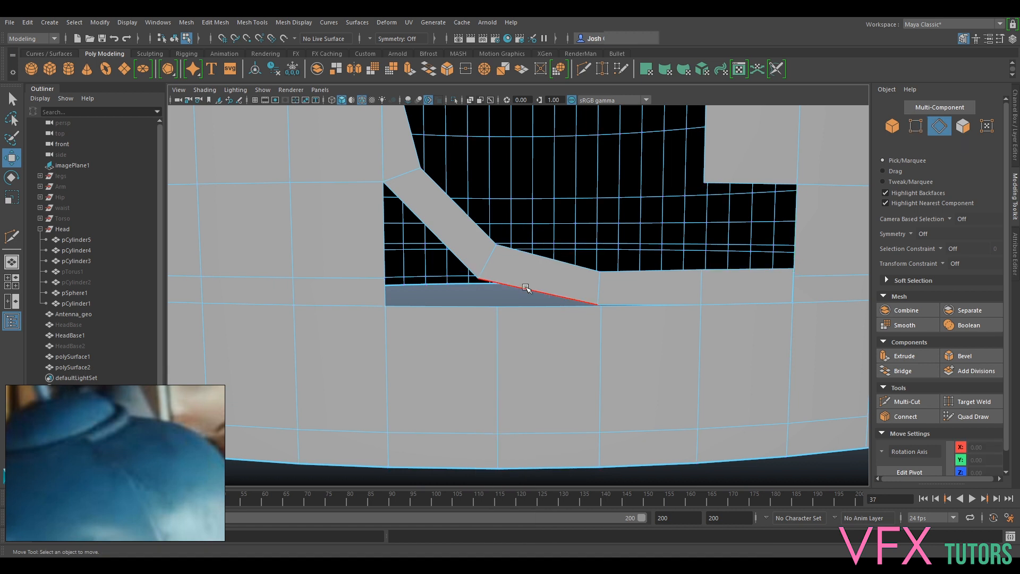
{"action": "left_click", "coordinate": [530, 310], "text": "ctrl+shift"}
{"action": "left_click_drag", "start_coordinate": [656, 319], "coordinate": [625, 332], "text": "alt"}
{"action": "right_click_drag", "start_coordinate": [611, 314], "coordinate": [567, 264]}
{"action": "left_click_drag", "start_coordinate": [607, 295], "coordinate": [574, 323]}
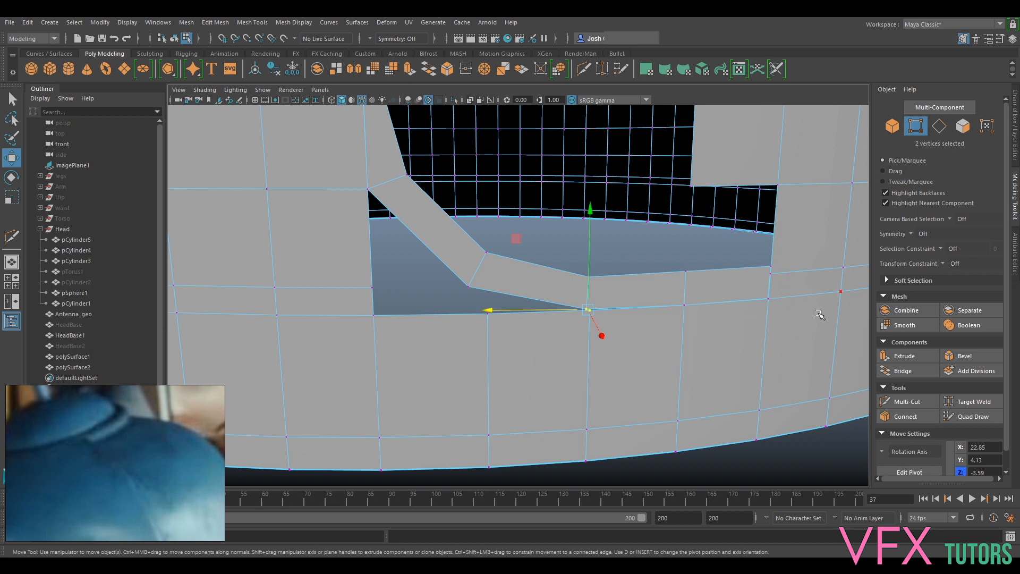
{"action": "left_click_drag", "start_coordinate": [821, 315], "coordinate": [792, 298], "text": "alt"}
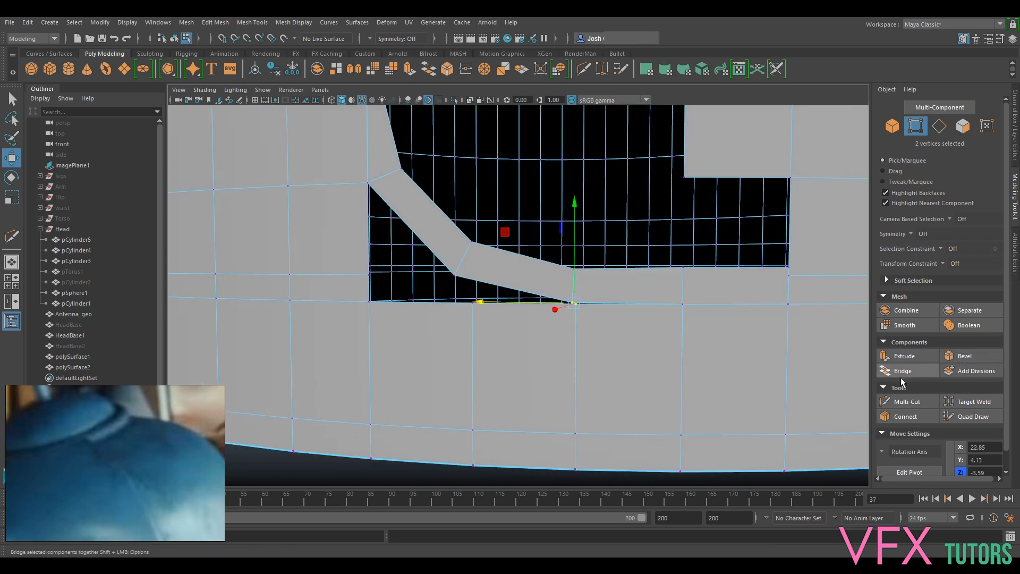
- Snap the horizontal HeadBase1 edge loop beside the strip's end vertically to the height of the strip's upper edge
{"action": "middle_click_drag", "start_coordinate": [776, 292], "coordinate": [698, 297], "text": "alt"}
{"action": "right_click_drag", "start_coordinate": [718, 263], "coordinate": [717, 243]}
{"action": "double_click", "coordinate": [716, 270]}
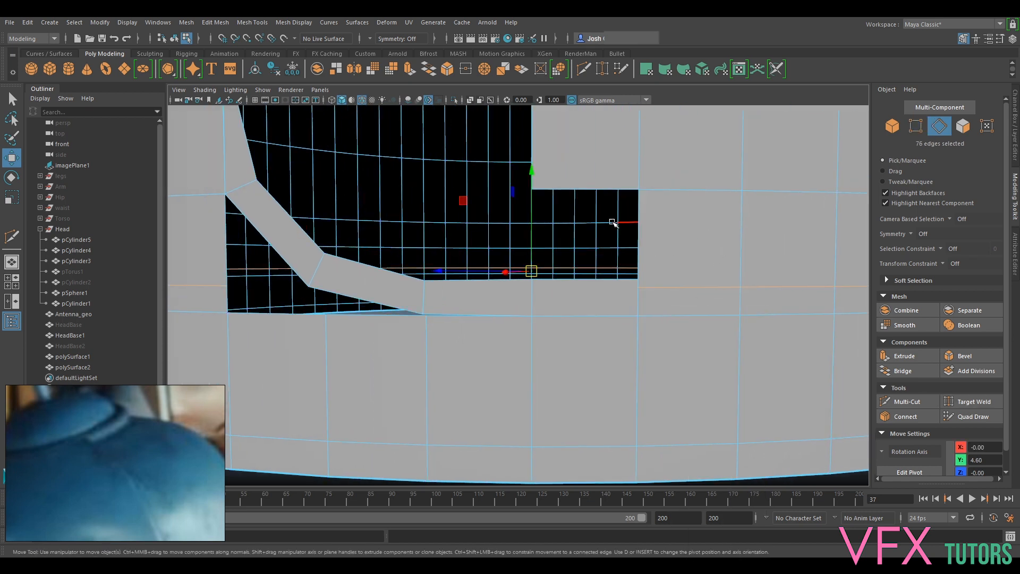
{"action": "left_click_drag", "start_coordinate": [531, 234], "coordinate": [530, 231]}
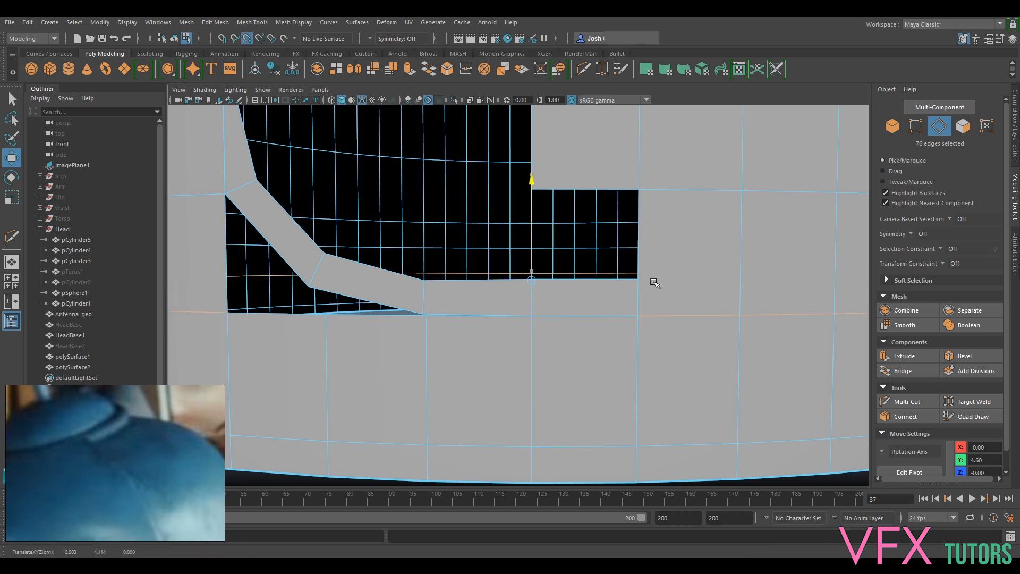
- Try to merge the coincident HeadBase1 and polySurface1 vertices at the strip's upper end corner to their centre
{"action": "right_click_drag", "start_coordinate": [672, 262], "coordinate": [640, 270]}
{"action": "left_click_drag", "start_coordinate": [643, 271], "coordinate": [677, 295], "text": "alt"}
{"action": "left_click_drag", "start_coordinate": [657, 286], "coordinate": [618, 303]}
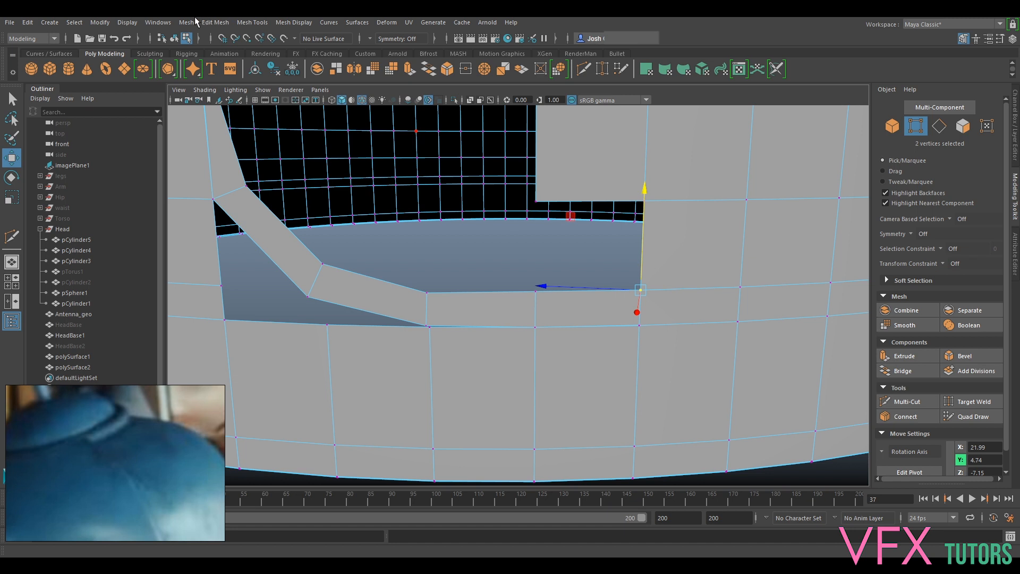
{"action": "left_click", "coordinate": [215, 23]}
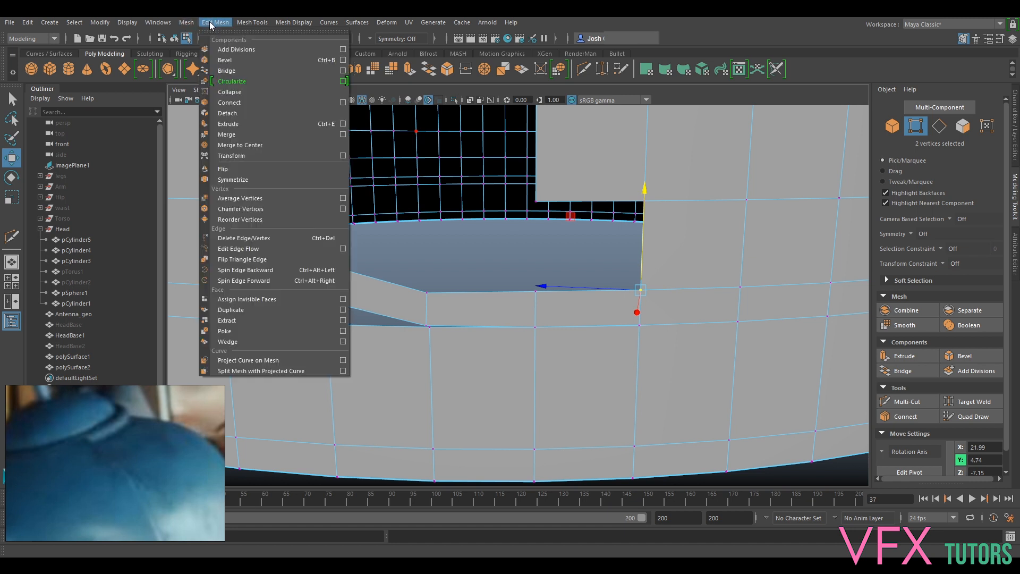
{"action": "left_click", "coordinate": [258, 143]}
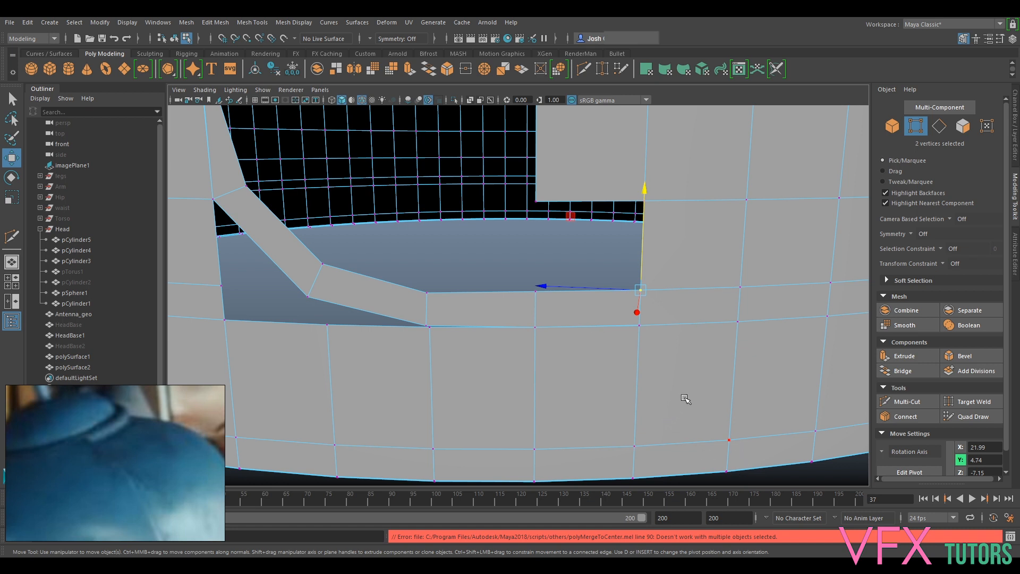
- Hide the polySurface1 strip to check the HeadBase1 border beneath it, and undo the hiding
{"action": "right_click_drag", "start_coordinate": [707, 263], "coordinate": [766, 246]}
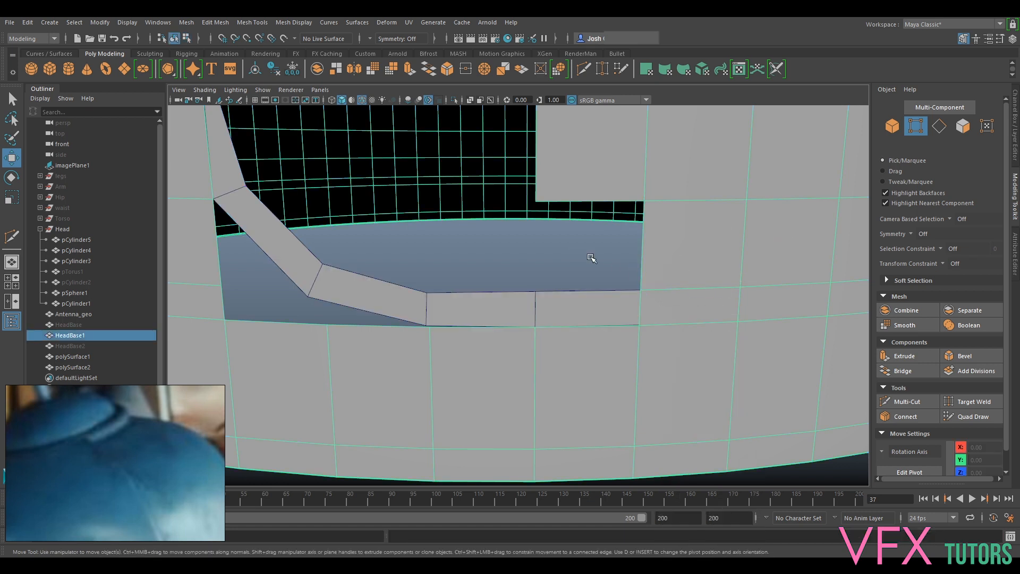
{"action": "left_click", "coordinate": [699, 267]}
{"action": "left_click", "coordinate": [590, 312]}
{"action": "left_click", "coordinate": [650, 258], "text": "shift"}
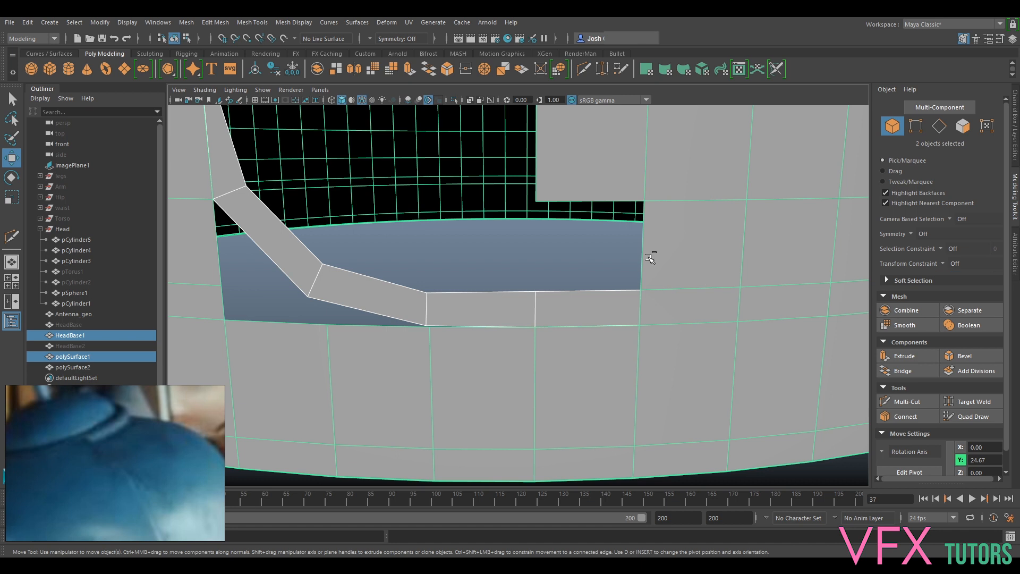
{"action": "left_click", "coordinate": [696, 301]}
{"action": "right_click_drag", "start_coordinate": [672, 309], "coordinate": [669, 295]}
{"action": "left_click_drag", "start_coordinate": [577, 267], "coordinate": [597, 310]}
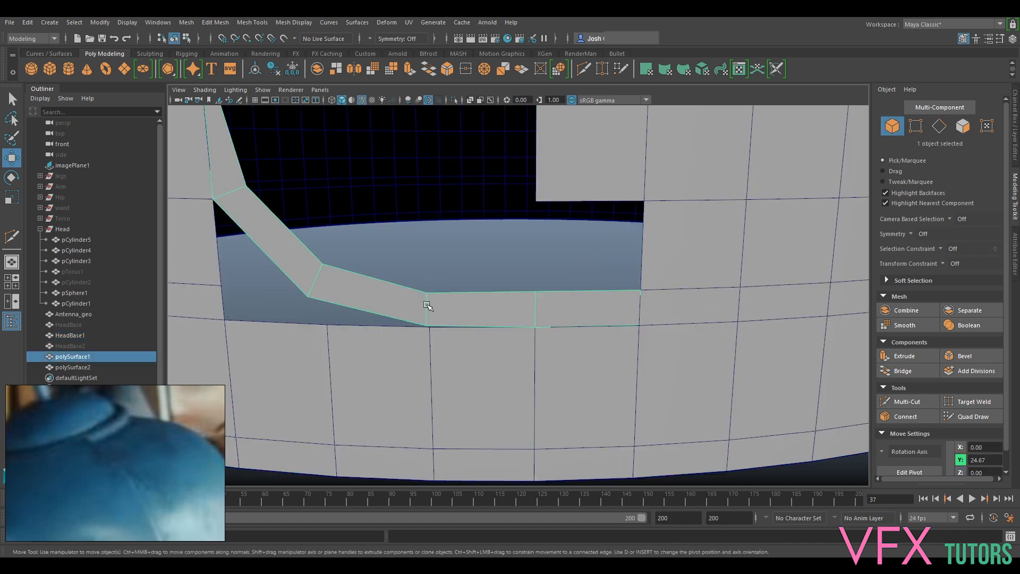
{"action": "key", "text": "ctrl+h"}
{"action": "left_click", "coordinate": [601, 336]}
{"action": "key", "text": "ctrl+z"}
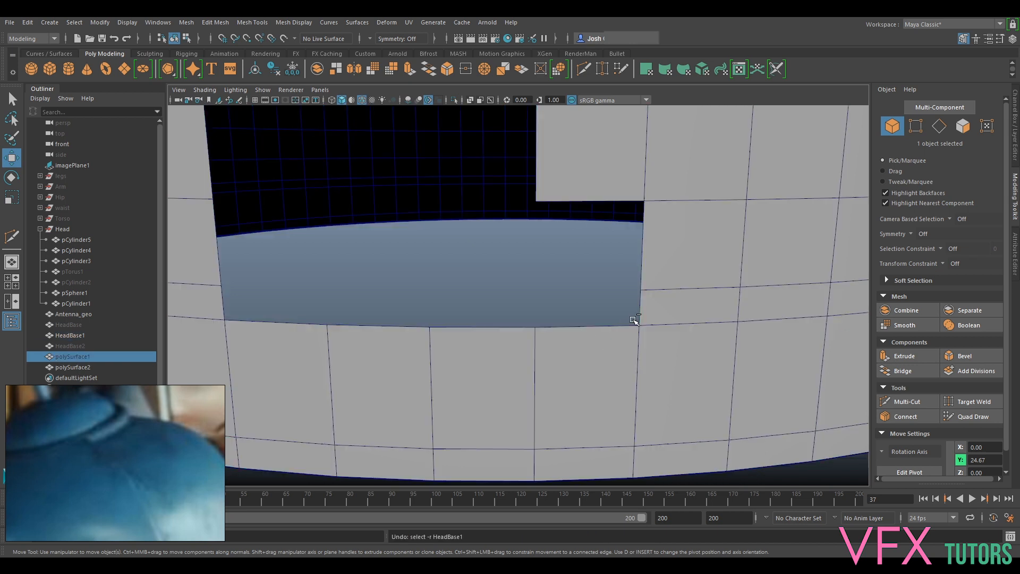
{"action": "key", "text": "ctrl+z"}
- Combine HeadBase1 and the polySurface1 strip into a single mesh
{"action": "left_click", "coordinate": [691, 281]}
{"action": "right_click", "coordinate": [673, 254]}
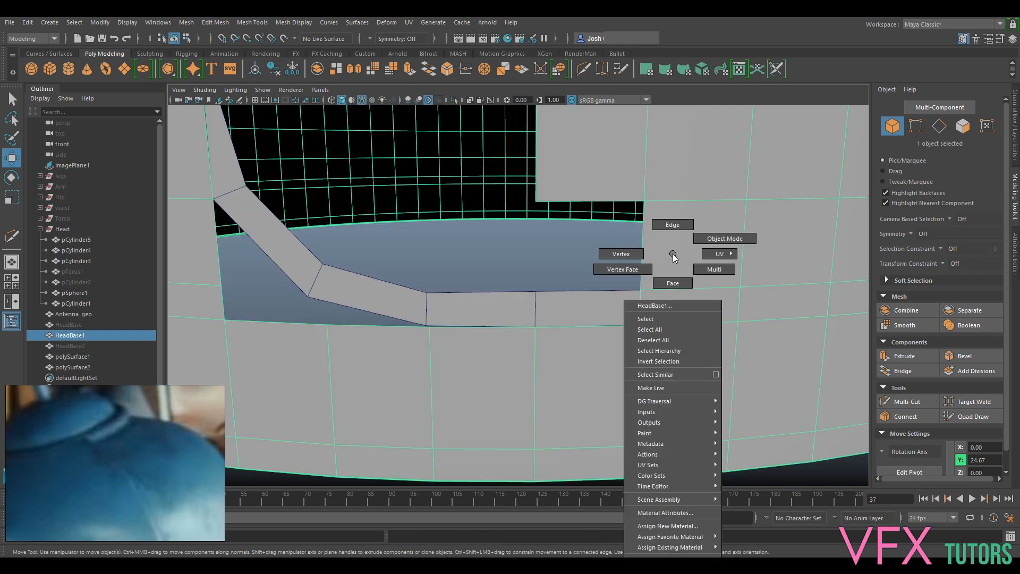
{"action": "left_click", "coordinate": [601, 308], "text": "shift"}
{"action": "left_click", "coordinate": [191, 22]}
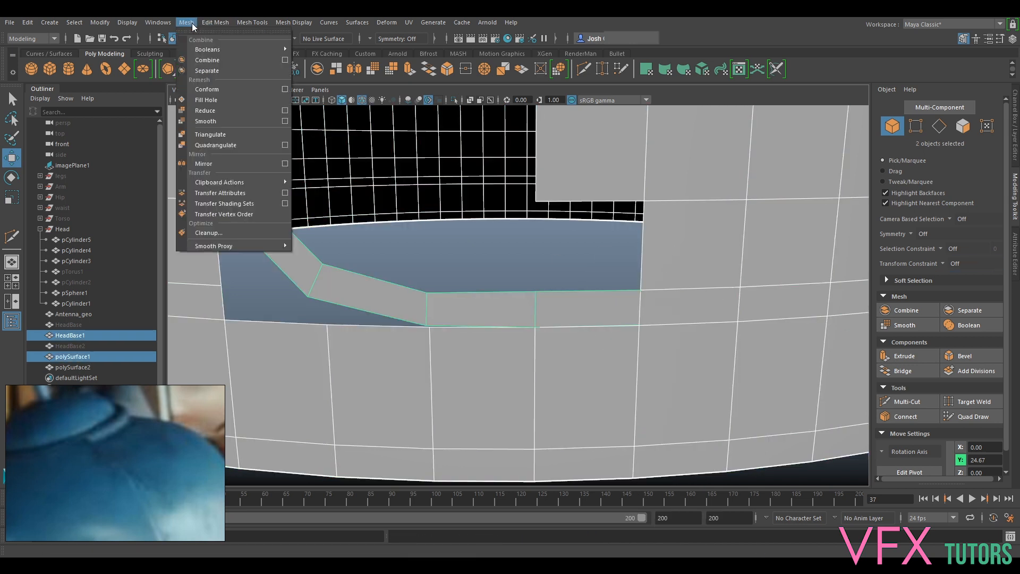
{"action": "left_click", "coordinate": [224, 62]}
- Merge to centre the overlapping vertices where the horizontal strip section meets the shell
{"action": "right_click_drag", "start_coordinate": [668, 266], "coordinate": [617, 264]}
{"action": "left_click_drag", "start_coordinate": [659, 278], "coordinate": [615, 348]}
{"action": "left_click", "coordinate": [215, 22]}
{"action": "left_click", "coordinate": [254, 142]}
{"action": "left_click", "coordinate": [547, 320]}
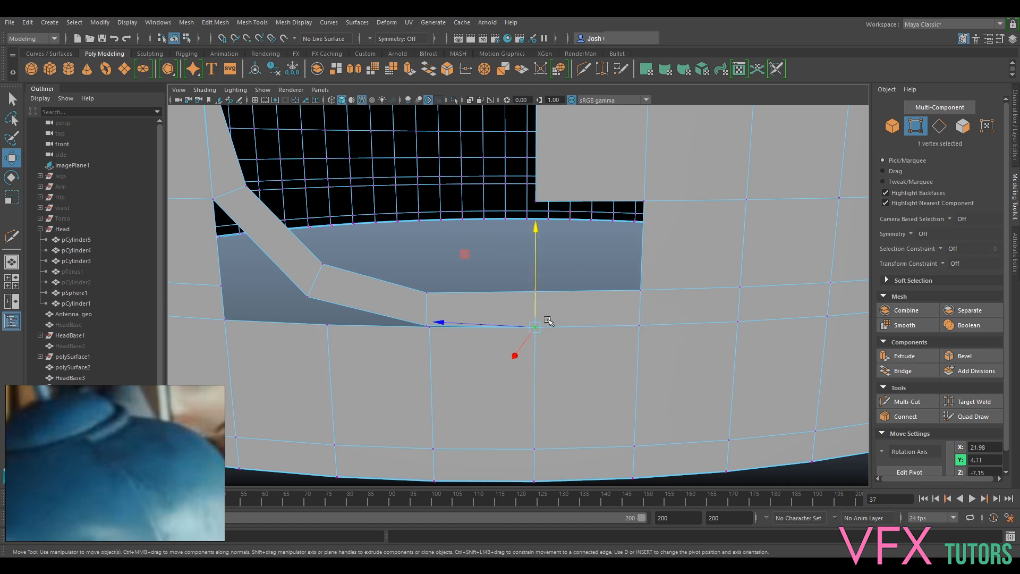
{"action": "left_click_drag", "start_coordinate": [440, 327], "coordinate": [557, 343]}
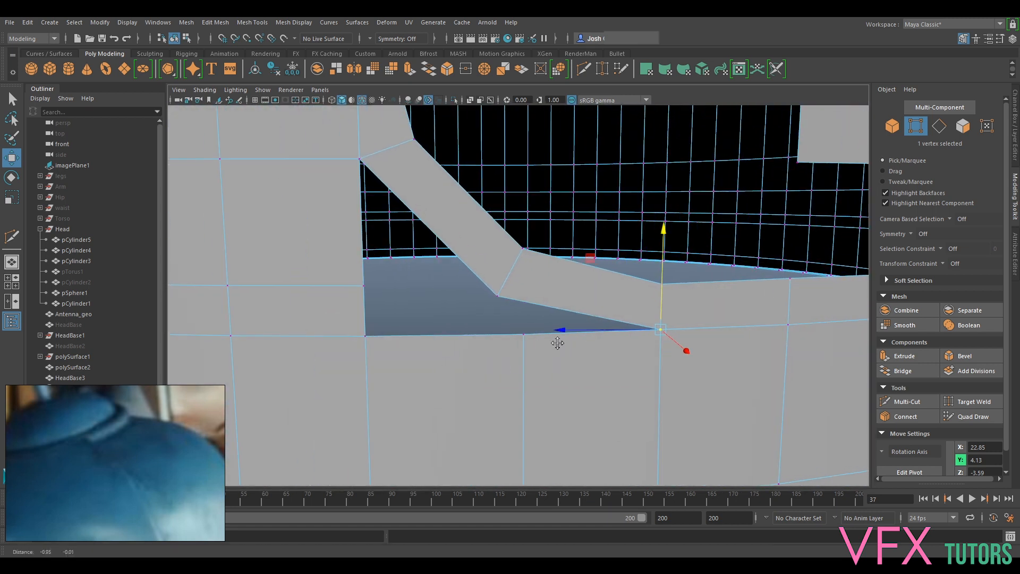
- Extrude the shell's border edge below the diagonal bend upward and snap it to the height of the neighbouring edge loop
{"action": "scroll", "coordinate": [413, 198], "scroll_direction": "down", "scroll_amount": 2}
{"action": "middle_click_drag", "start_coordinate": [442, 254], "coordinate": [478, 252], "text": "alt"}
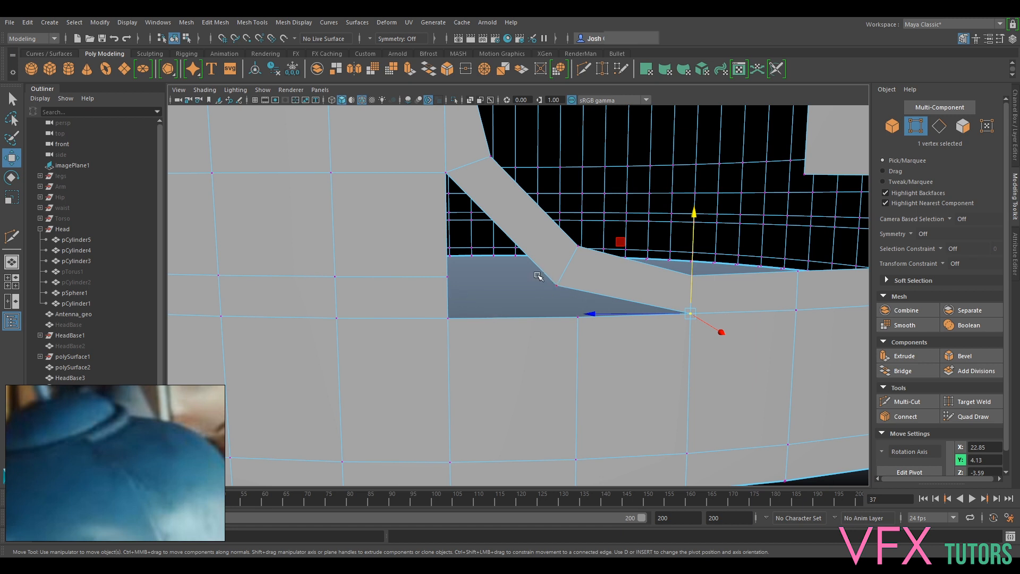
{"action": "right_click_drag", "start_coordinate": [533, 262], "coordinate": [531, 234]}
{"action": "left_click", "coordinate": [522, 318]}
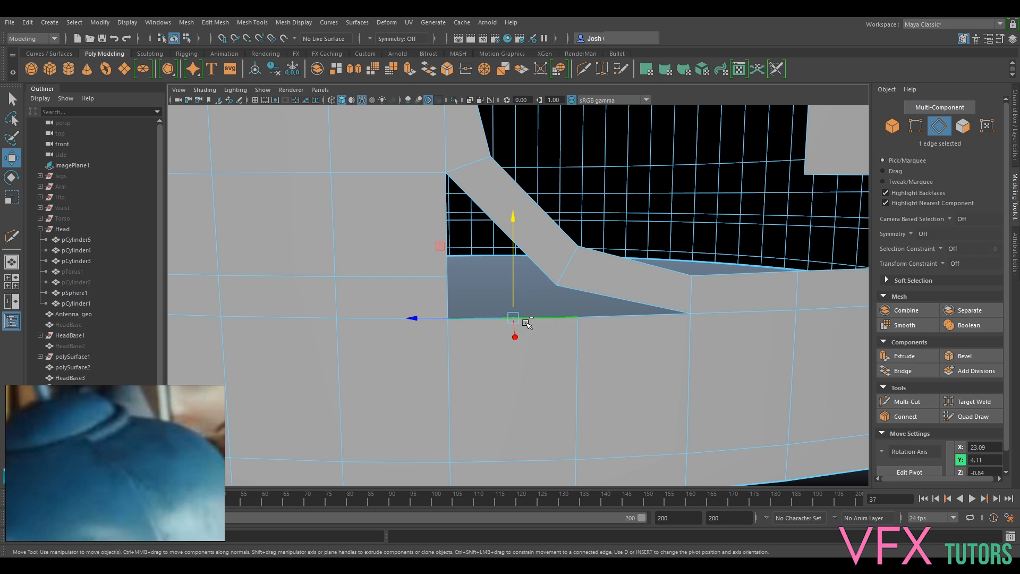
{"action": "right_click_drag", "start_coordinate": [528, 324], "coordinate": [513, 250], "text": "shift"}
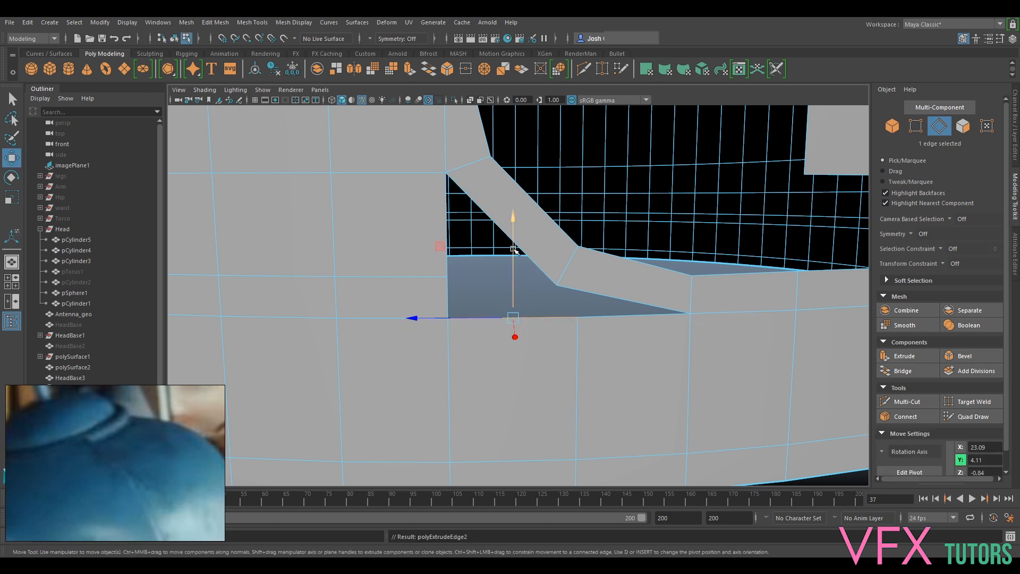
{"action": "left_click_drag", "start_coordinate": [511, 273], "coordinate": [512, 233]}
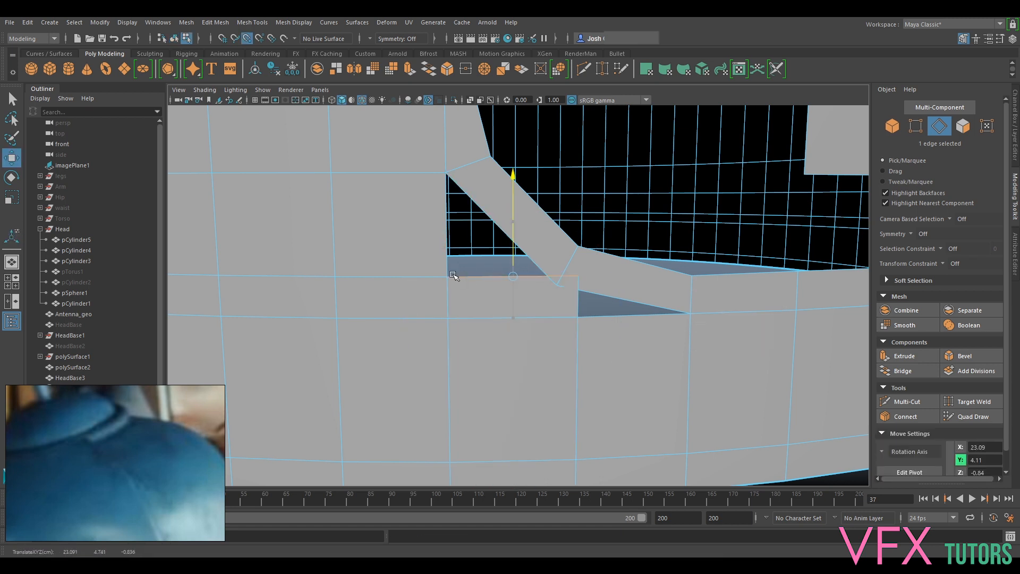
- Target-weld the extruded face's free upper corner vertex to the outer vertex of the strip's bend
{"action": "right_click_drag", "start_coordinate": [547, 261], "coordinate": [483, 257]}
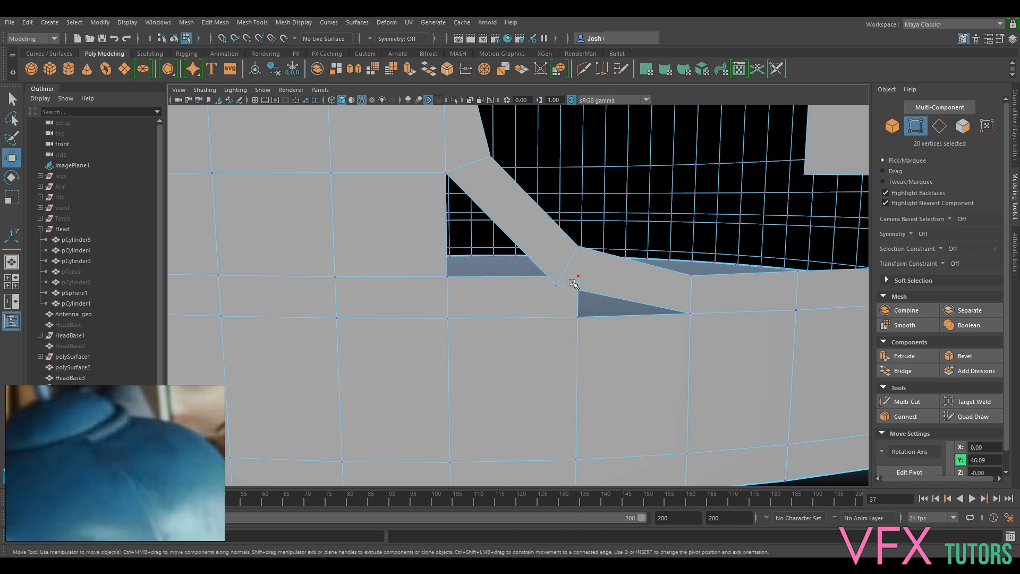
{"action": "left_click", "coordinate": [988, 403]}
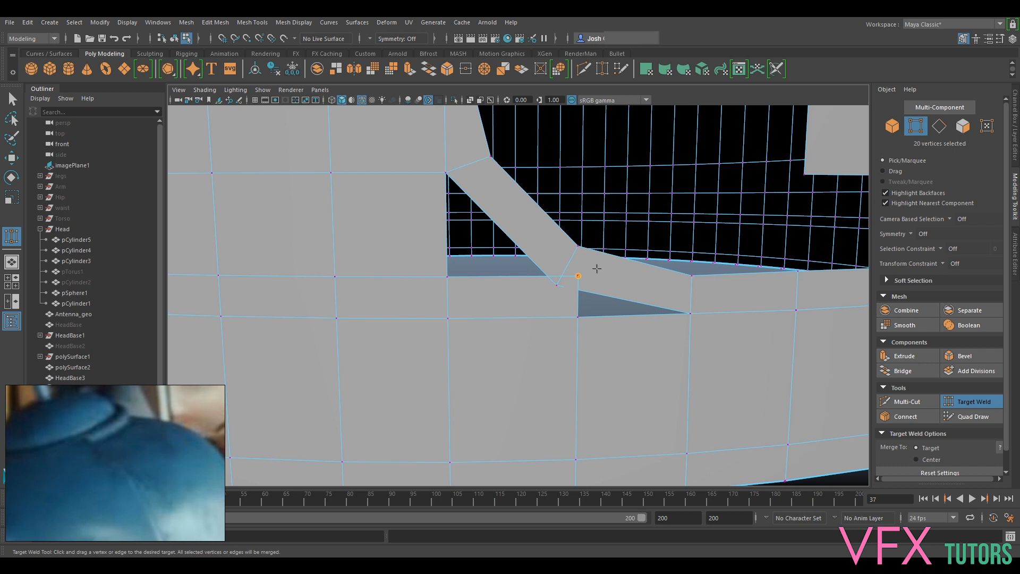
{"action": "left_click_drag", "start_coordinate": [563, 289], "coordinate": [561, 290]}
{"action": "mouse_move", "coordinate": [626, 285]}
{"action": "left_mouse_down", "text": "alt"}
{"action": "mouse_move", "coordinate": [623, 312]}
{"action": "mouse_move", "coordinate": [617, 297]}
{"action": "left_mouse_up", "text": "alt"}
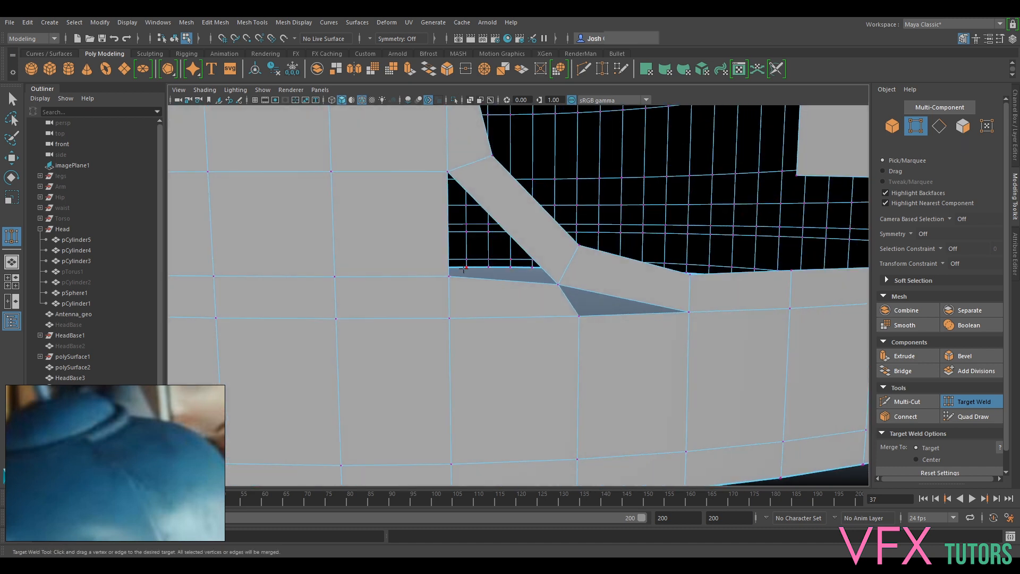
{"action": "mouse_move", "coordinate": [627, 317]}
{"action": "left_mouse_down", "text": "alt"}
{"action": "mouse_move", "coordinate": [645, 312]}
{"action": "mouse_move", "coordinate": [642, 340]}
{"action": "mouse_move", "coordinate": [645, 324]}
{"action": "left_mouse_up", "text": "alt"}
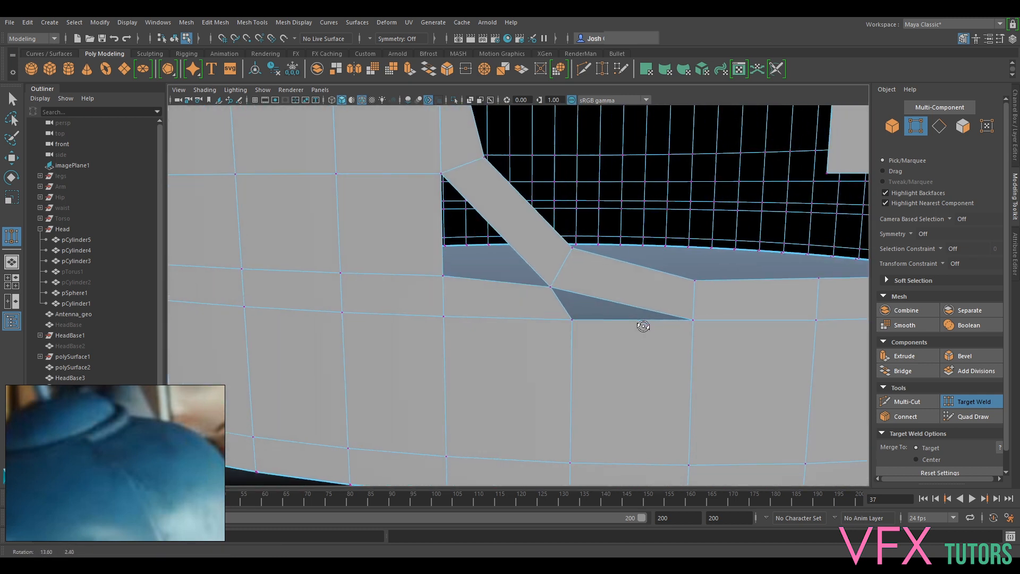
- Inspect the open border edges around the triangular gaps and preview the mesh smoothed
{"action": "left_click", "coordinate": [958, 402]}
{"action": "right_click_drag", "start_coordinate": [611, 262], "coordinate": [613, 237]}
{"action": "double_click", "coordinate": [618, 299]}
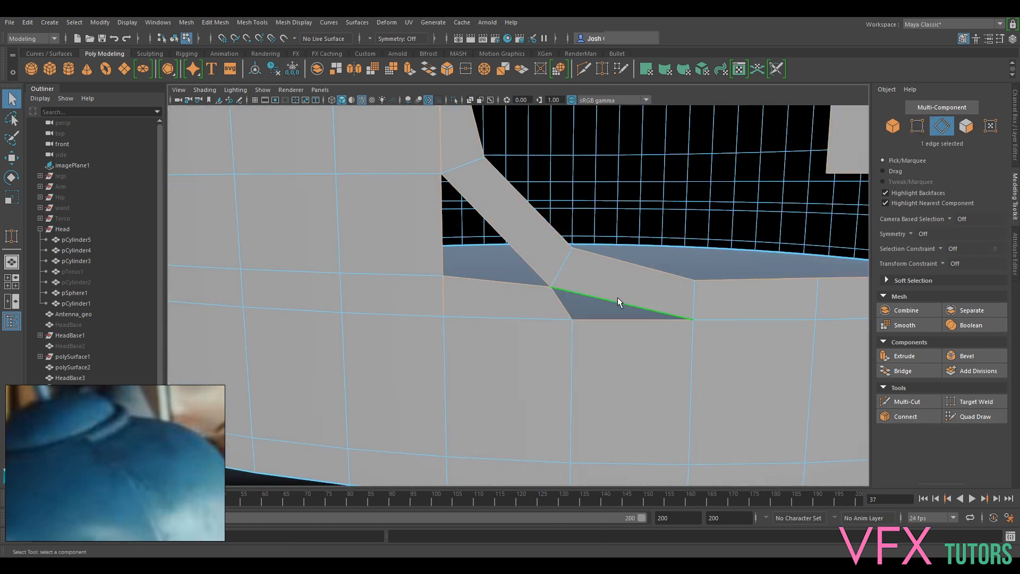
{"action": "left_click", "coordinate": [519, 253]}
{"action": "right_click_drag", "start_coordinate": [446, 314], "coordinate": [439, 278]}
{"action": "key", "text": "3"}
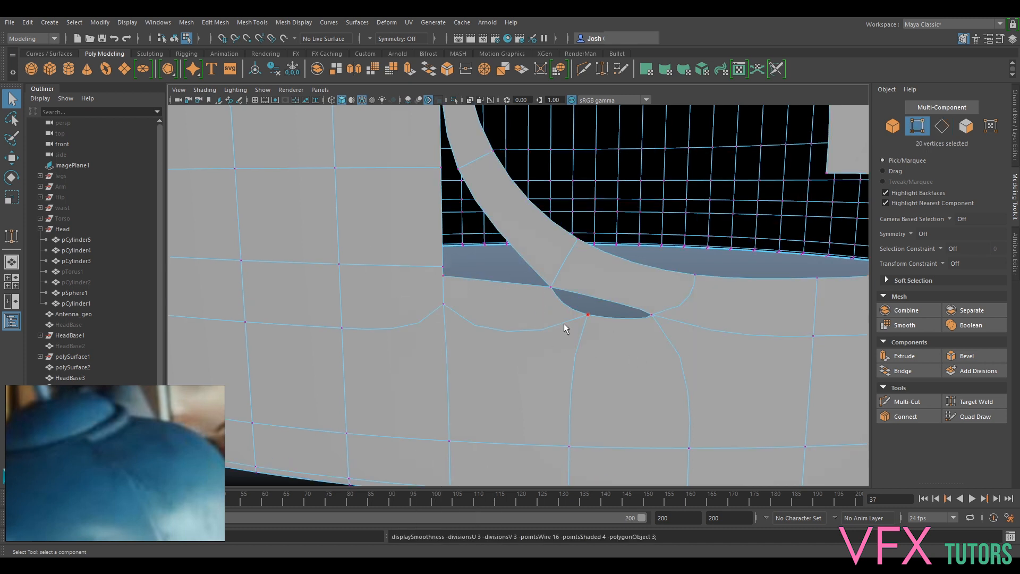
{"action": "key", "text": "1"}
- Merge the overlapping vertices at the extruded face's lower corner, directly below the vertical edge of the opening
{"action": "right_click_drag", "start_coordinate": [461, 313], "coordinate": [433, 261]}
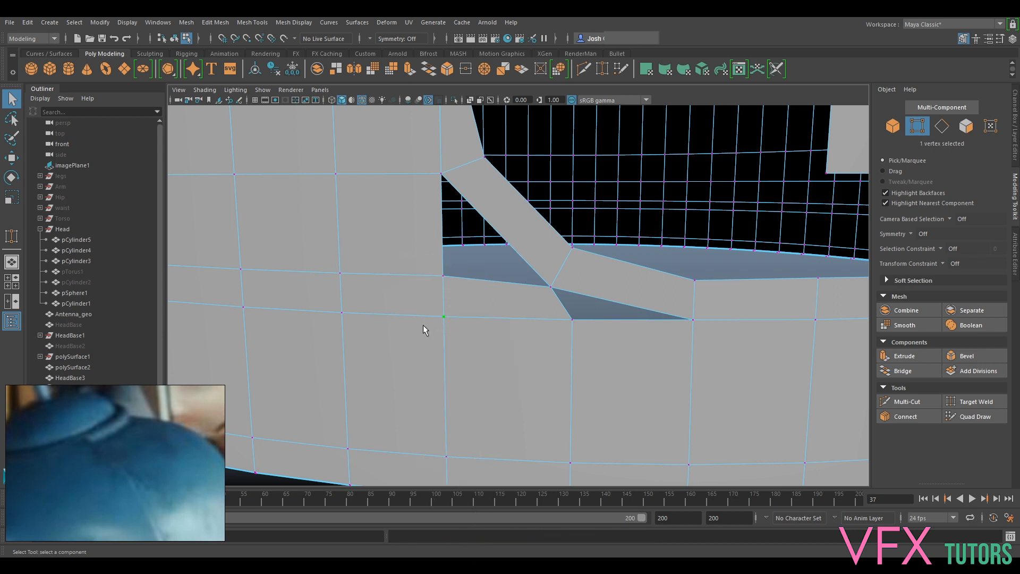
{"action": "left_click", "coordinate": [218, 23]}
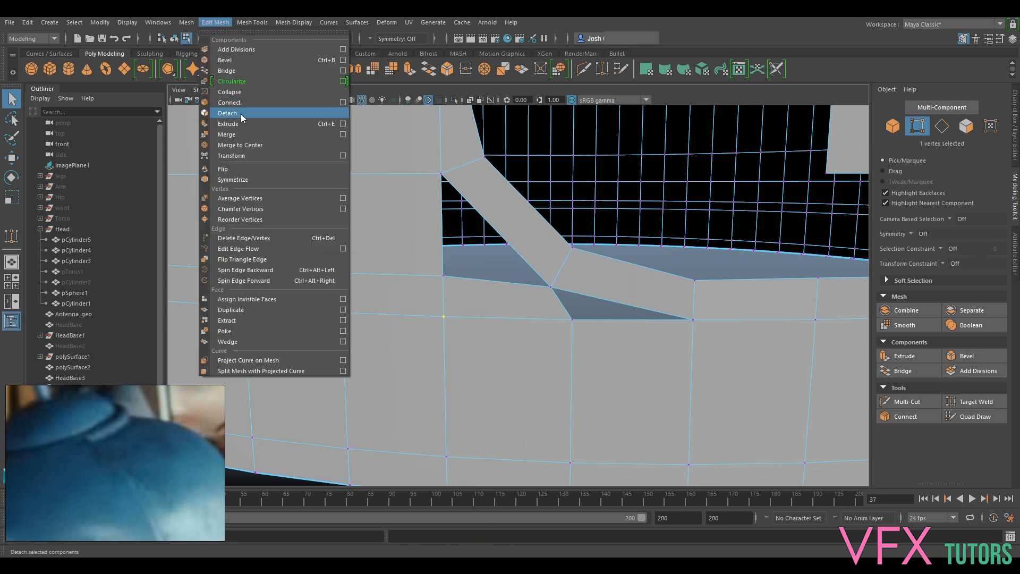
{"action": "left_click", "coordinate": [241, 142]}
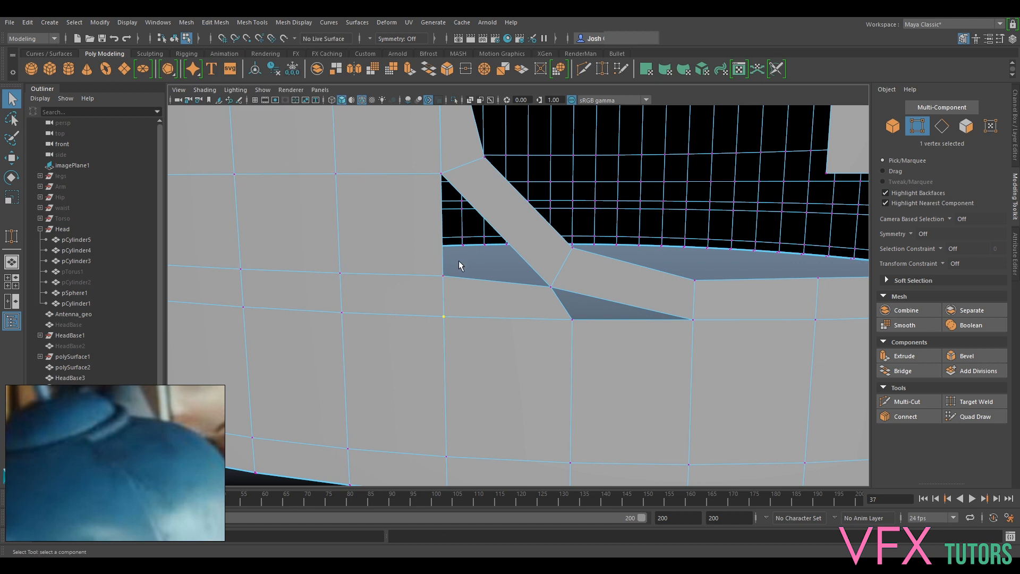
- Examine the vertices and open border edges around the diagonal bend in both smoothed and unsmoothed display
{"action": "left_click_drag", "start_coordinate": [432, 302], "coordinate": [456, 262]}
{"action": "key", "text": "3"}
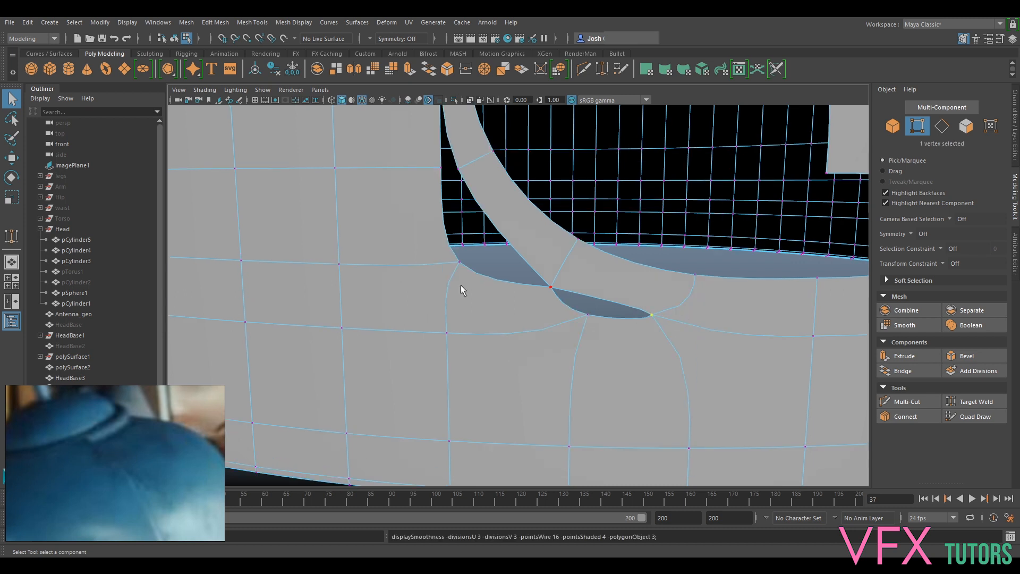
{"action": "middle_click_drag", "start_coordinate": [483, 182], "coordinate": [530, 266], "text": "alt"}
{"action": "key", "text": "1"}
{"action": "left_click_drag", "start_coordinate": [496, 239], "coordinate": [519, 278]}
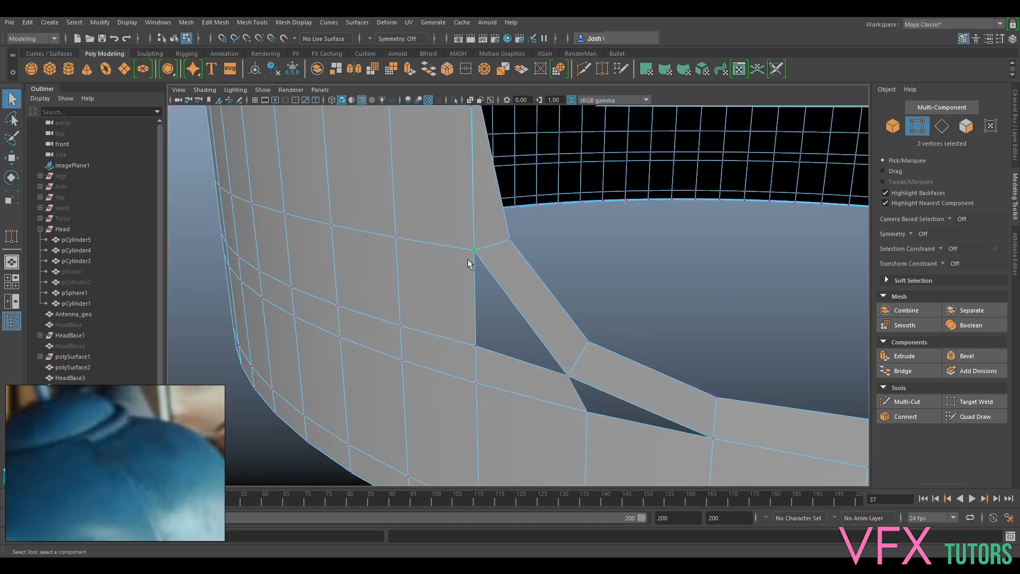
{"action": "left_click_drag", "start_coordinate": [582, 312], "coordinate": [555, 295], "text": "alt"}
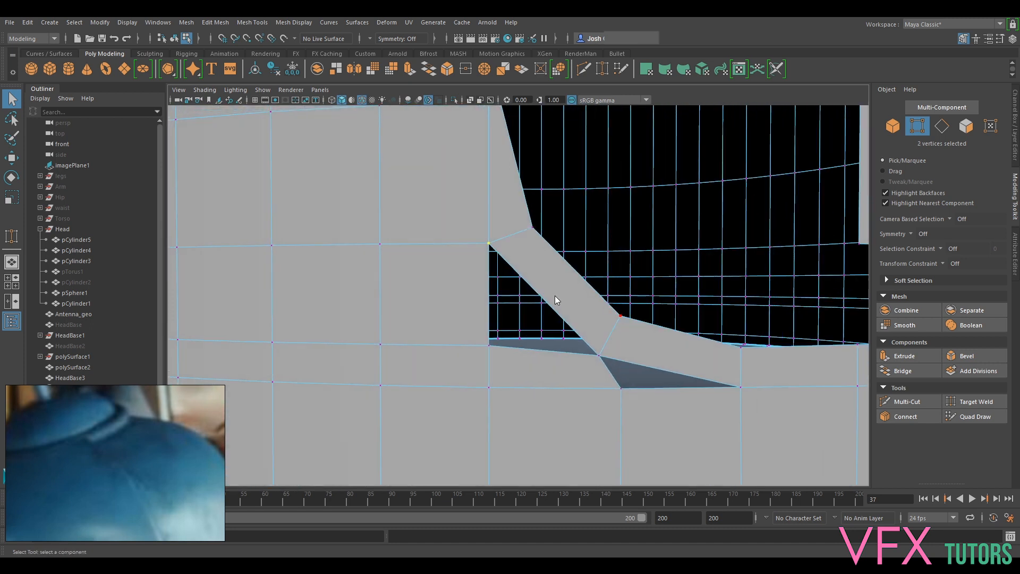
{"action": "right_click_drag", "start_coordinate": [555, 274], "coordinate": [543, 244]}
{"action": "double_click", "coordinate": [537, 293]}
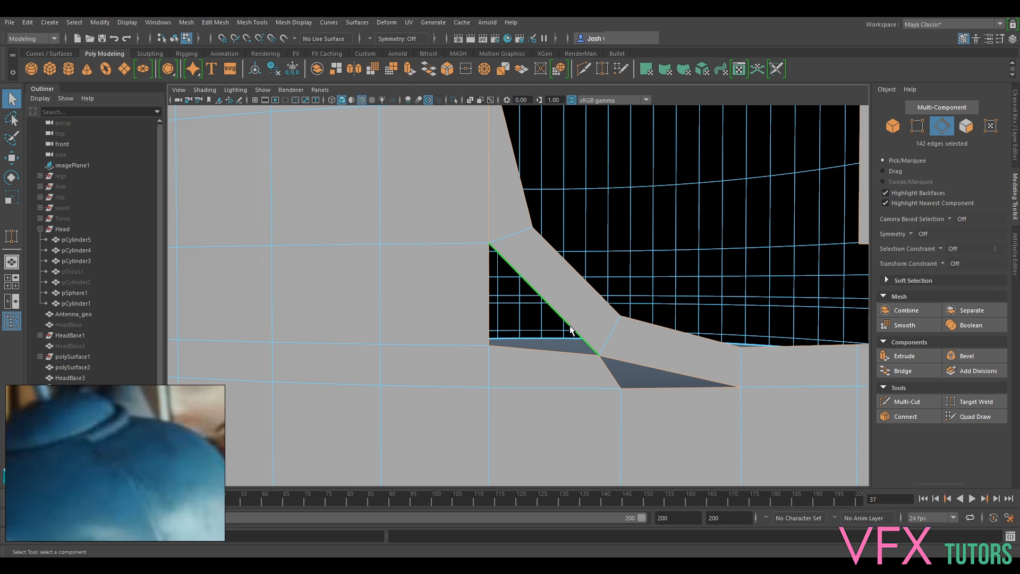
{"action": "key", "text": "3"}
{"action": "key", "text": "1"}
- Merge the two overlapping vertices beside the slot's vertical edge, one edge loop above the bend, to their center
{"action": "middle_click_drag", "start_coordinate": [547, 290], "coordinate": [518, 295], "text": "alt"}
{"action": "right_click_drag", "start_coordinate": [502, 263], "coordinate": [509, 241]}
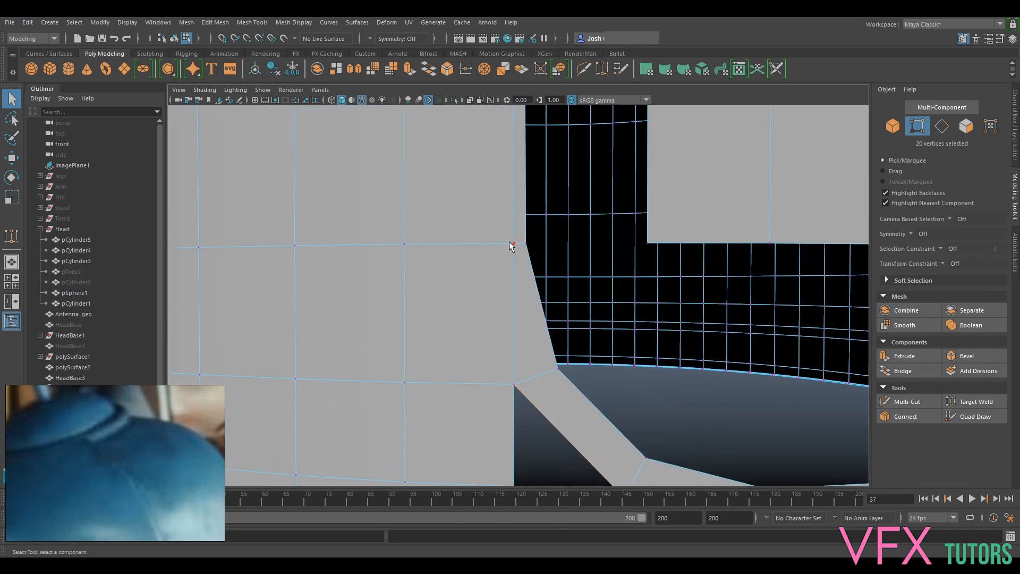
{"action": "key", "text": "w"}
{"action": "left_click_drag", "start_coordinate": [514, 244], "coordinate": [524, 264]}
{"action": "key", "text": "ctrl+z"}
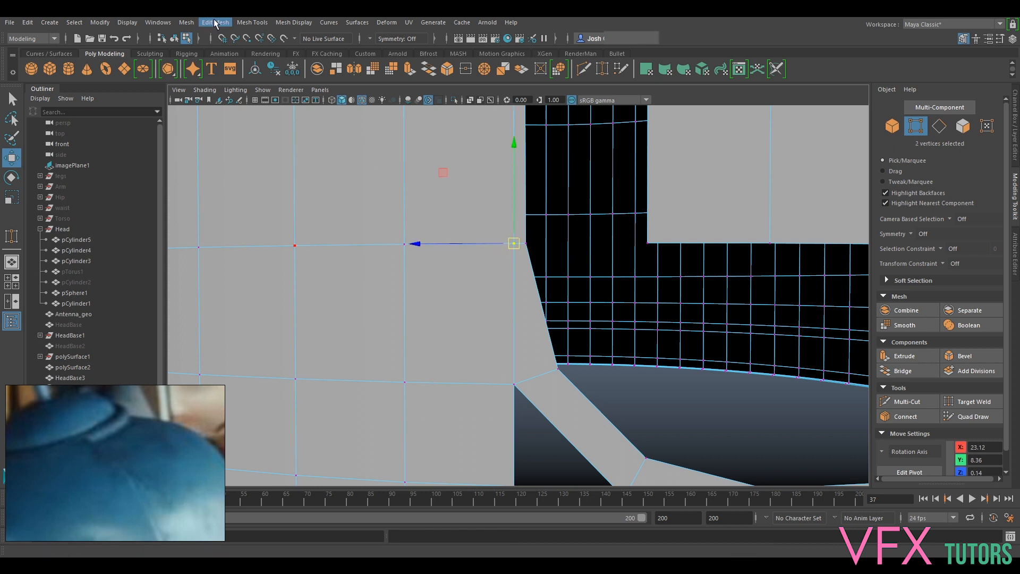
{"action": "left_click", "coordinate": [215, 21]}
{"action": "left_click", "coordinate": [261, 145]}
- Check the remaining vertices along the vertical strip for overlaps and preview the slot corner smoothed
{"action": "middle_click_drag", "start_coordinate": [492, 160], "coordinate": [467, 479], "text": "alt"}
{"action": "left_click", "coordinate": [487, 263]}
{"action": "left_click_drag", "start_coordinate": [531, 245], "coordinate": [485, 291], "text": "alt"}
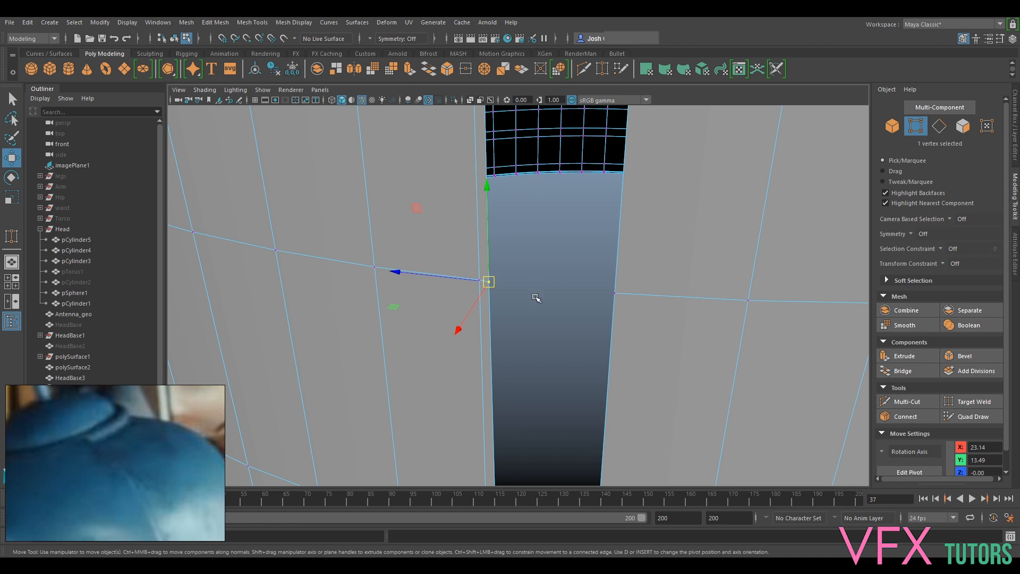
{"action": "scroll", "coordinate": [534, 341], "scroll_direction": "down", "scroll_amount": 5}
{"action": "left_click_drag", "start_coordinate": [536, 372], "coordinate": [544, 426], "text": "alt"}
{"action": "middle_click_drag", "start_coordinate": [545, 425], "coordinate": [546, 269], "text": "alt"}
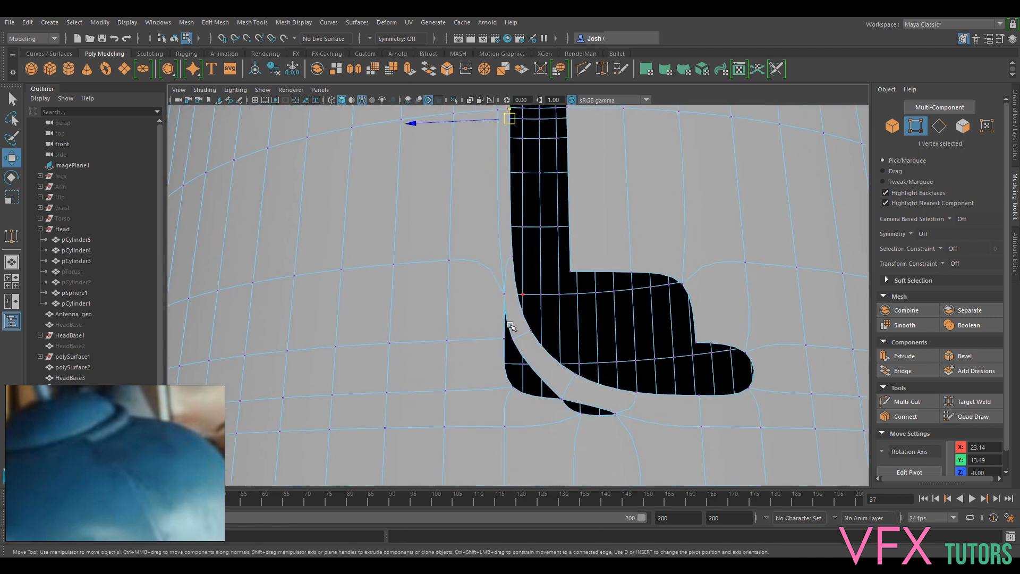
{"action": "key", "text": "1"}
{"action": "middle_click_drag", "start_coordinate": [612, 387], "coordinate": [617, 297], "text": "alt"}
{"action": "scroll", "coordinate": [596, 298], "scroll_direction": "up", "scroll_amount": 2}
{"action": "mouse_move", "coordinate": [573, 301]}
{"action": "left_mouse_down", "text": "alt"}
{"action": "mouse_move", "coordinate": [576, 335]}
{"action": "mouse_move", "coordinate": [563, 305]}
{"action": "mouse_move", "coordinate": [578, 287]}
{"action": "left_mouse_up", "text": "alt"}
{"action": "right_click_drag", "start_coordinate": [581, 262], "coordinate": [585, 233]}
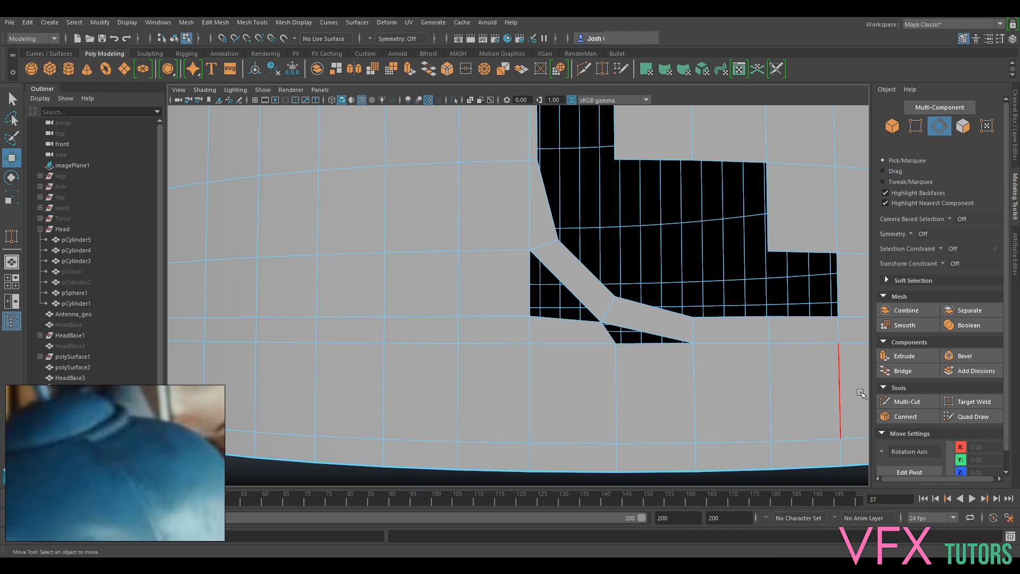
- Cut a new edge across the middle of the strip's diagonal bend face with Multi-Cut and select it
{"action": "left_click", "coordinate": [924, 401]}
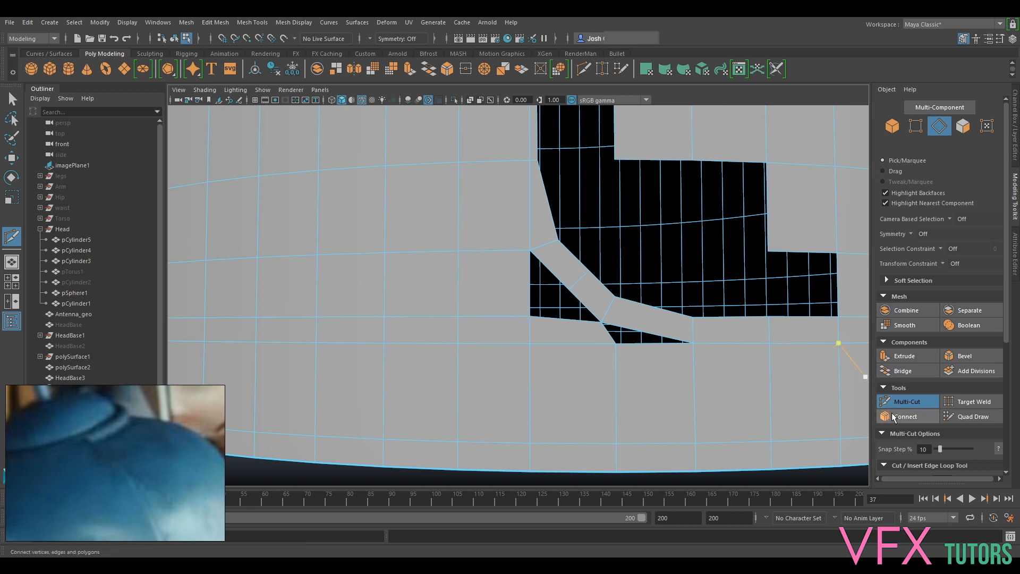
{"action": "key", "text": "q"}
{"action": "left_click_drag", "start_coordinate": [601, 301], "coordinate": [630, 326], "text": "alt"}
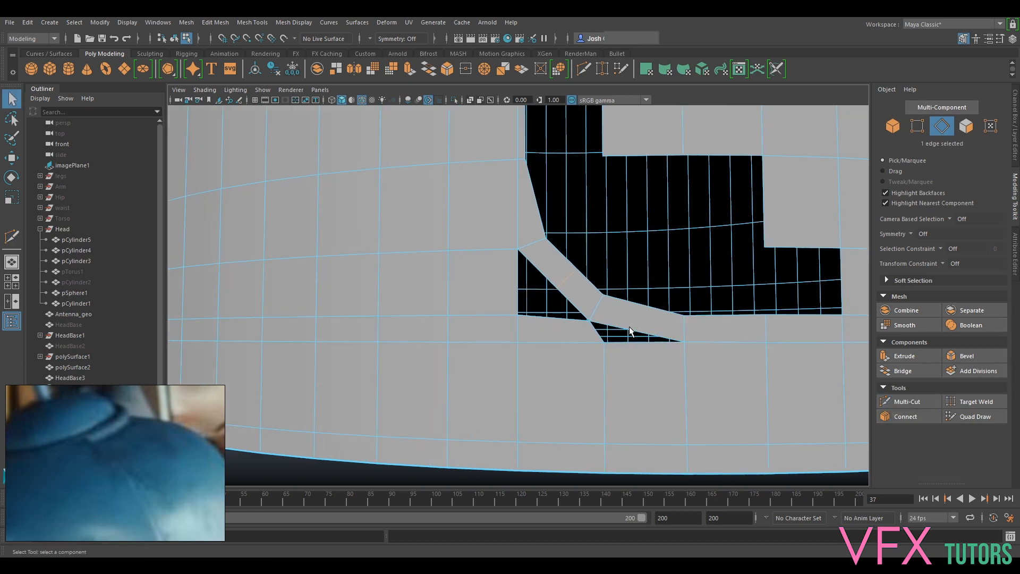
- Set the Move tool's axis orientation to Component and shift the new bend edge outward toward the larger triangular gap
{"action": "key", "text": "w"}
{"action": "right_click_drag", "start_coordinate": [574, 286], "coordinate": [606, 282], "text": "alt"}
{"action": "mouse_move", "coordinate": [604, 270]}
{"action": "left_mouse_down", "text": "alt"}
{"action": "mouse_move", "coordinate": [556, 293]}
{"action": "mouse_move", "coordinate": [597, 280]}
{"action": "left_mouse_up", "text": "alt"}
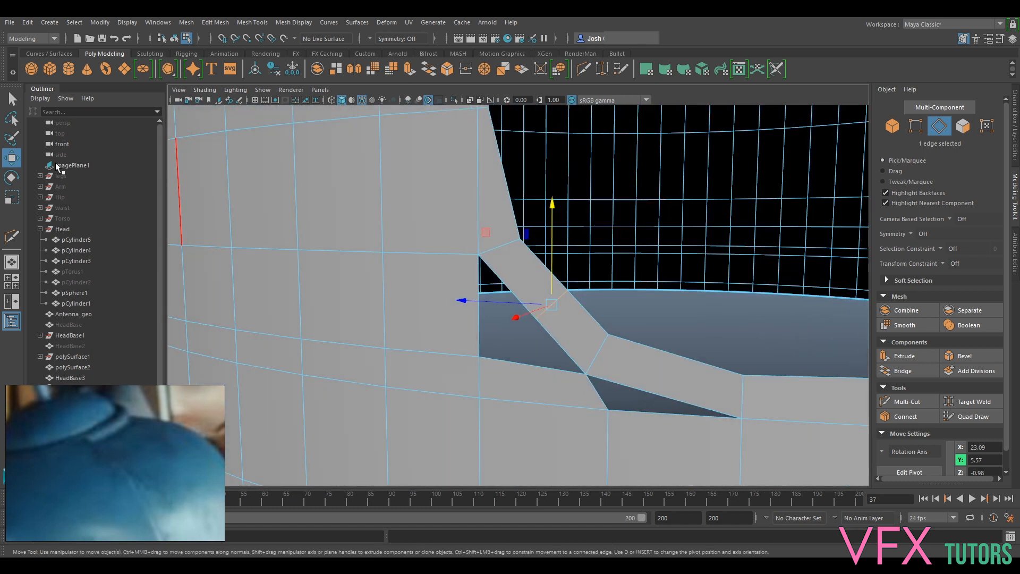
{"action": "double_click", "coordinate": [11, 157]}
{"action": "left_click", "coordinate": [142, 154]}
{"action": "left_click", "coordinate": [174, 181]}
{"action": "left_click_drag", "start_coordinate": [626, 298], "coordinate": [548, 266], "text": "alt"}
{"action": "left_click_drag", "start_coordinate": [411, 235], "coordinate": [617, 314], "text": "alt"}
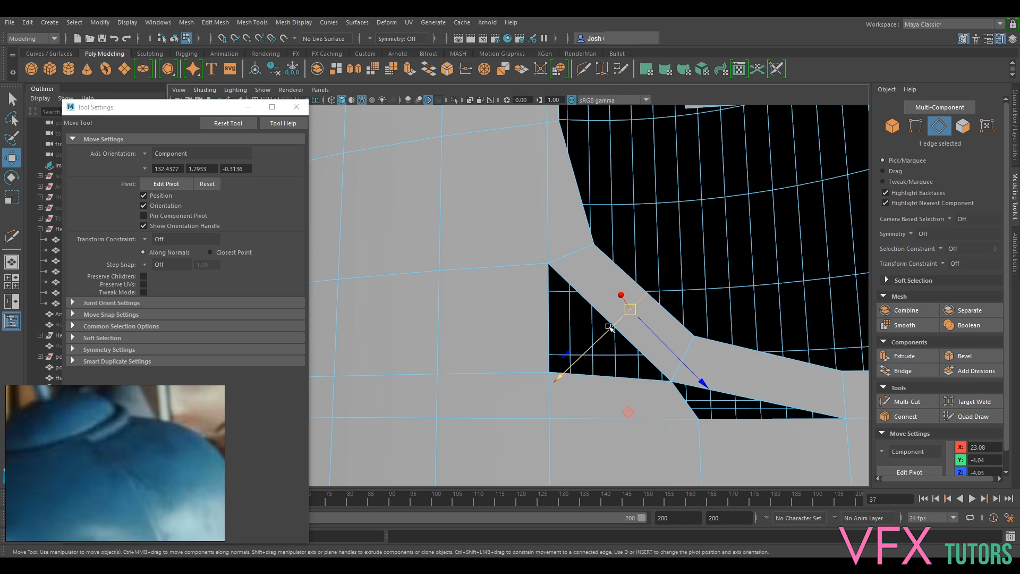
{"action": "left_click_drag", "start_coordinate": [593, 356], "coordinate": [694, 323], "text": "alt"}
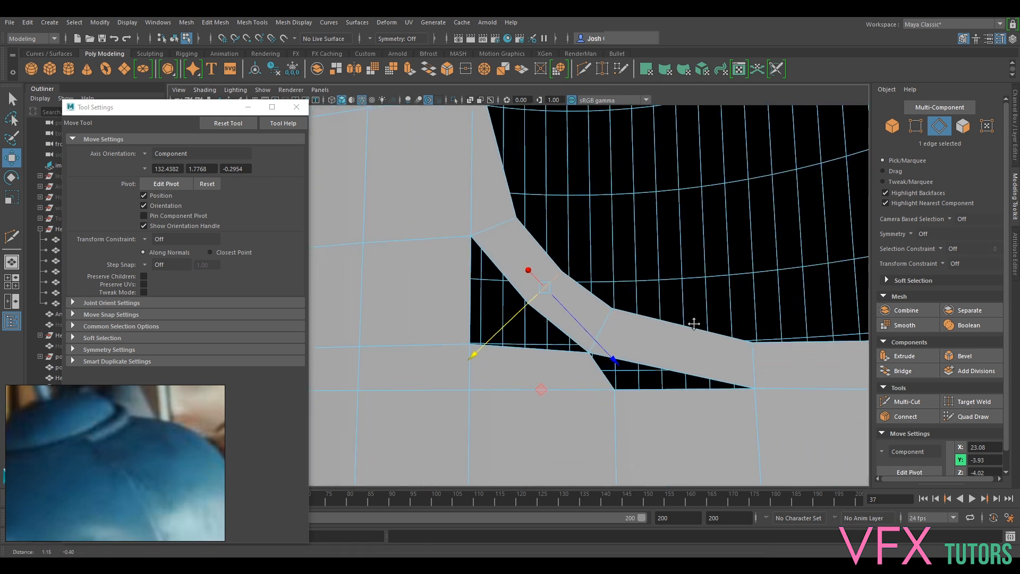
- Cut another edge across the strip face above the smaller triangular gap and move it slightly toward that gap
{"action": "left_click_drag", "start_coordinate": [486, 342], "coordinate": [542, 341], "text": "alt"}
{"action": "double_click", "coordinate": [534, 272]}
{"action": "left_click", "coordinate": [585, 341]}
{"action": "left_click", "coordinate": [910, 403]}
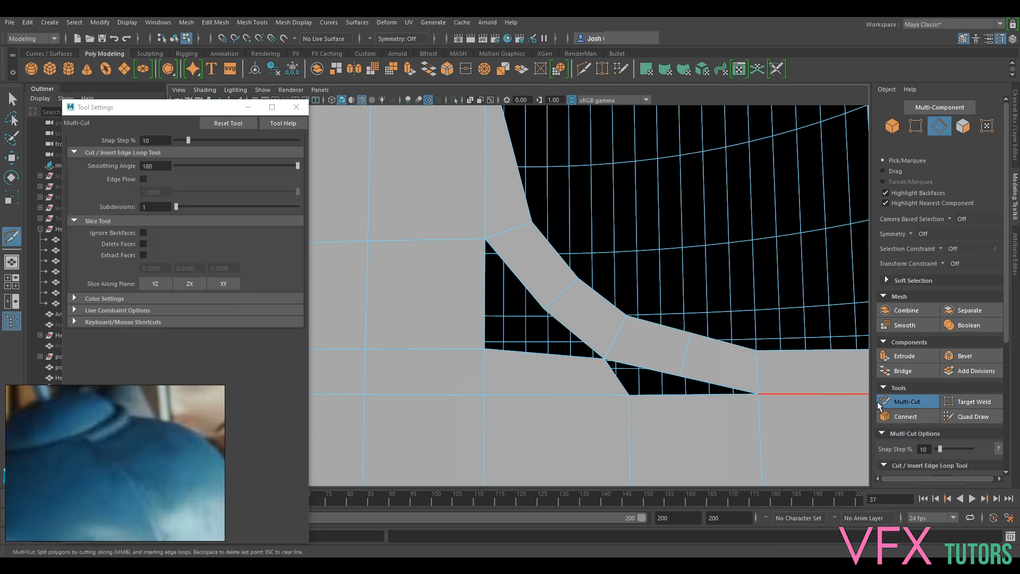
{"action": "left_click", "coordinate": [899, 402]}
{"action": "key", "text": "w"}
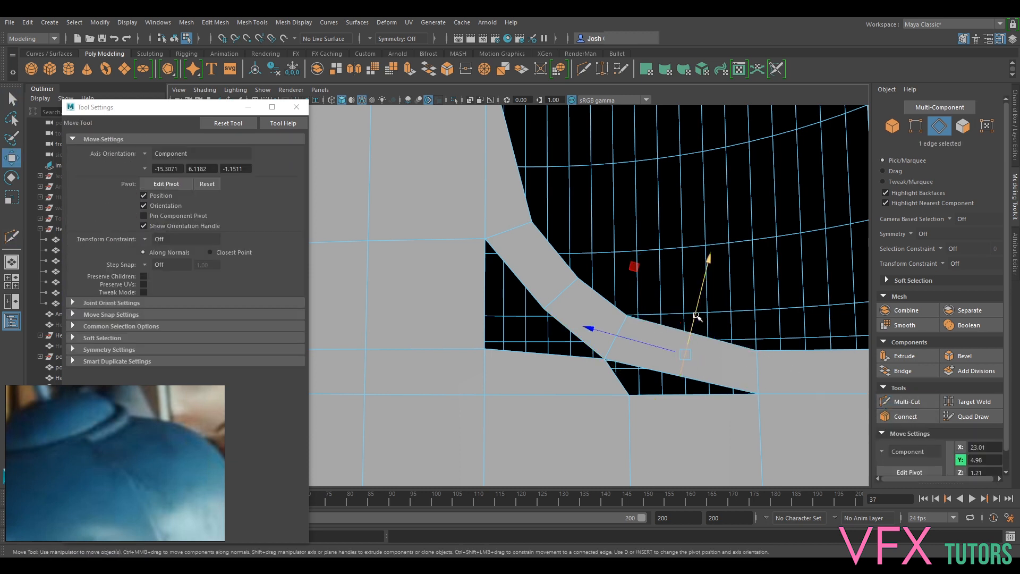
{"action": "left_click_drag", "start_coordinate": [693, 319], "coordinate": [689, 340]}
- Bridge the strip's border edges to the shell's border edges across both triangular gaps
{"action": "middle_click_drag", "start_coordinate": [662, 423], "coordinate": [656, 378], "text": "alt"}
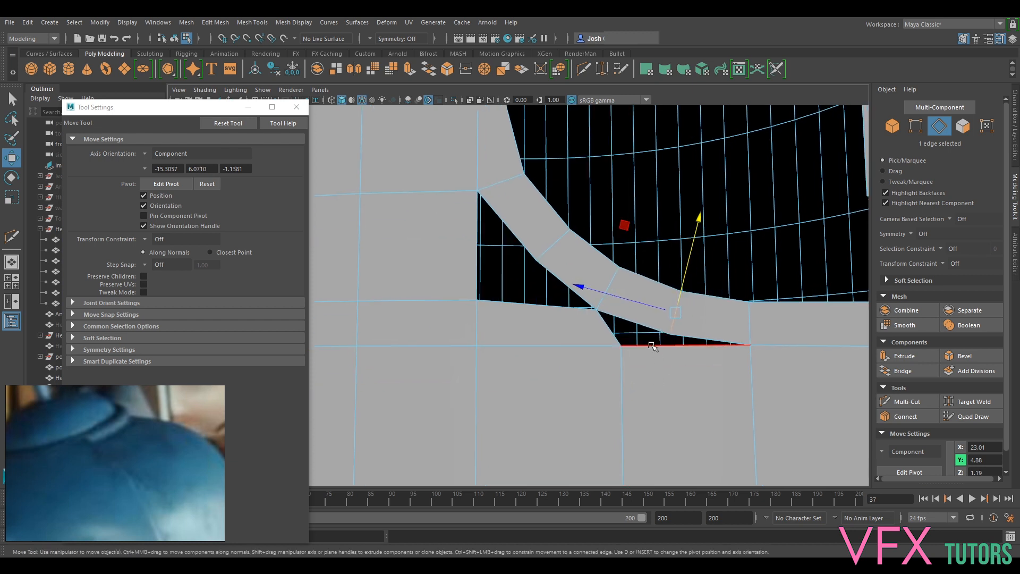
{"action": "left_click", "coordinate": [662, 345], "text": "shift"}
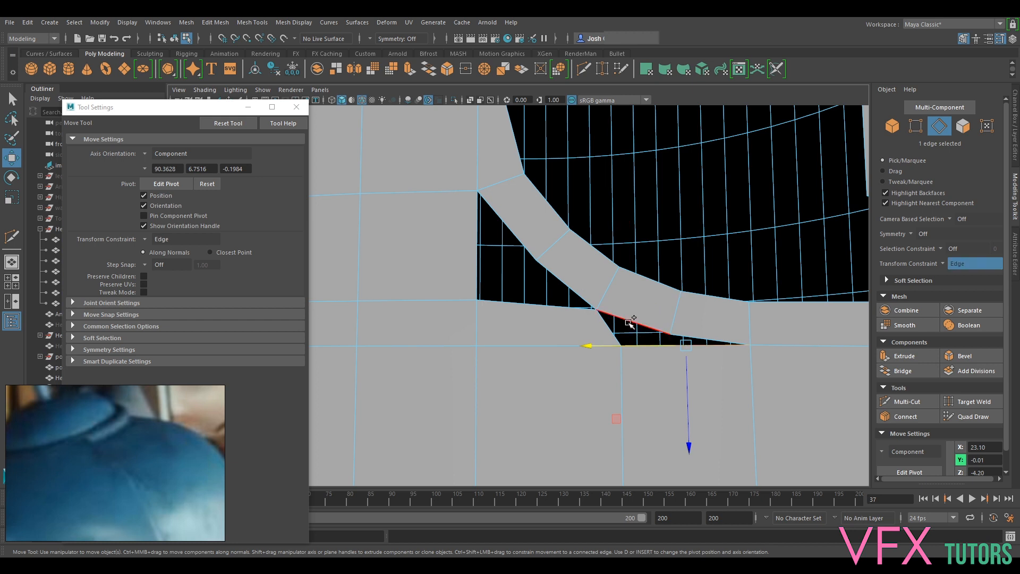
{"action": "left_click", "coordinate": [910, 365]}
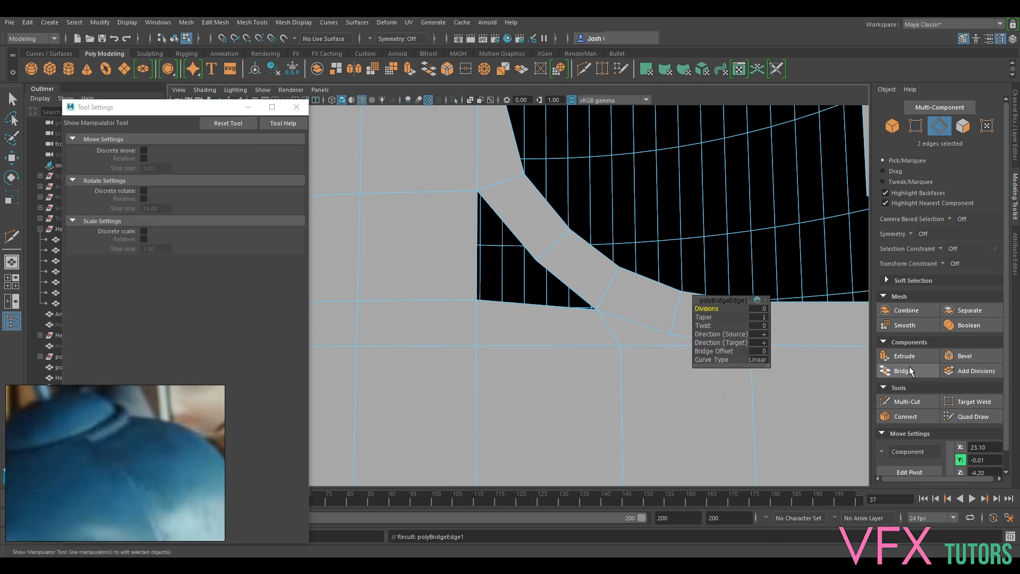
{"action": "left_click", "coordinate": [496, 302]}
{"action": "left_click", "coordinate": [519, 239], "text": "shift"}
{"action": "key", "text": "g"}
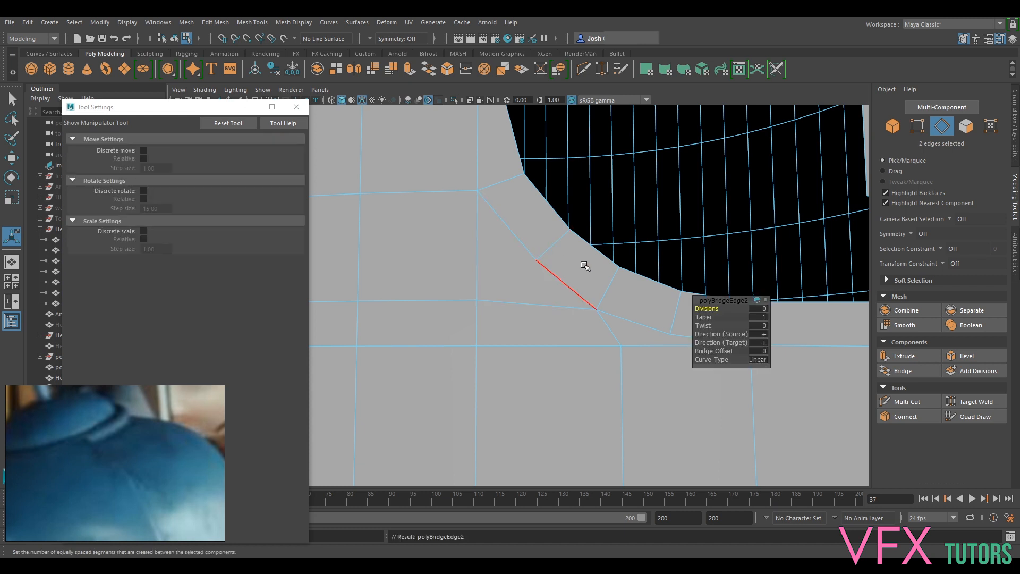
- Pull the two new vertices on the strip's shell side toward the slot and preview the rounded corner smoothed
{"action": "right_click_drag", "start_coordinate": [587, 258], "coordinate": [529, 242]}
{"action": "left_click", "coordinate": [543, 263]}
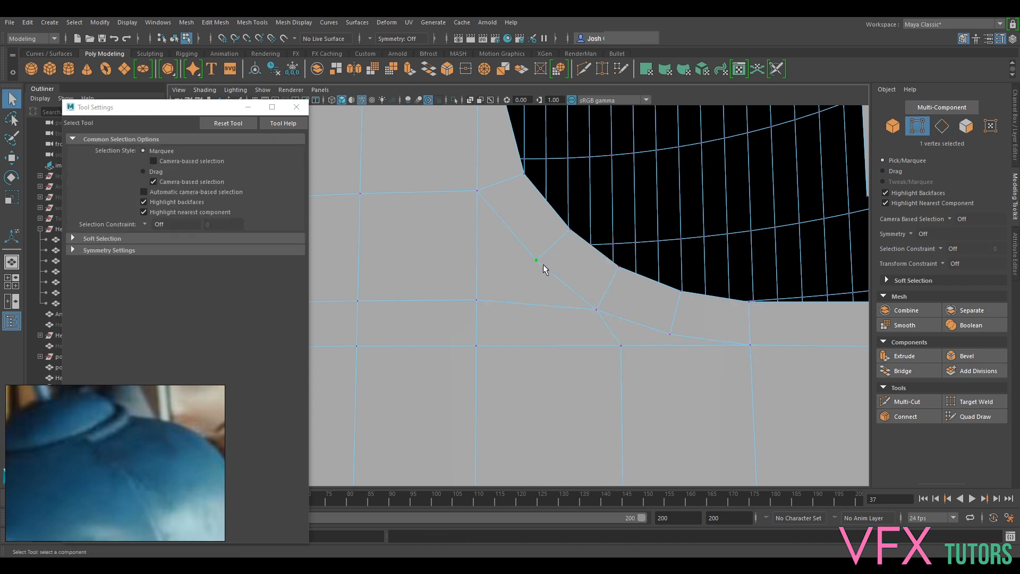
{"action": "key", "text": "w"}
{"action": "left_click_drag", "start_coordinate": [549, 246], "coordinate": [548, 246]}
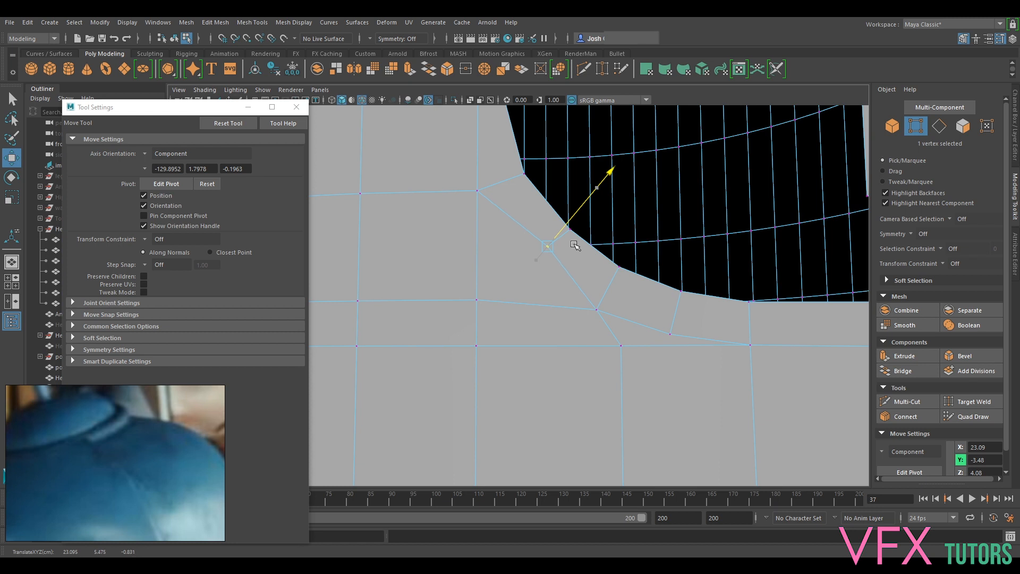
{"action": "left_click", "coordinate": [673, 331]}
{"action": "left_click_drag", "start_coordinate": [678, 311], "coordinate": [694, 291]}
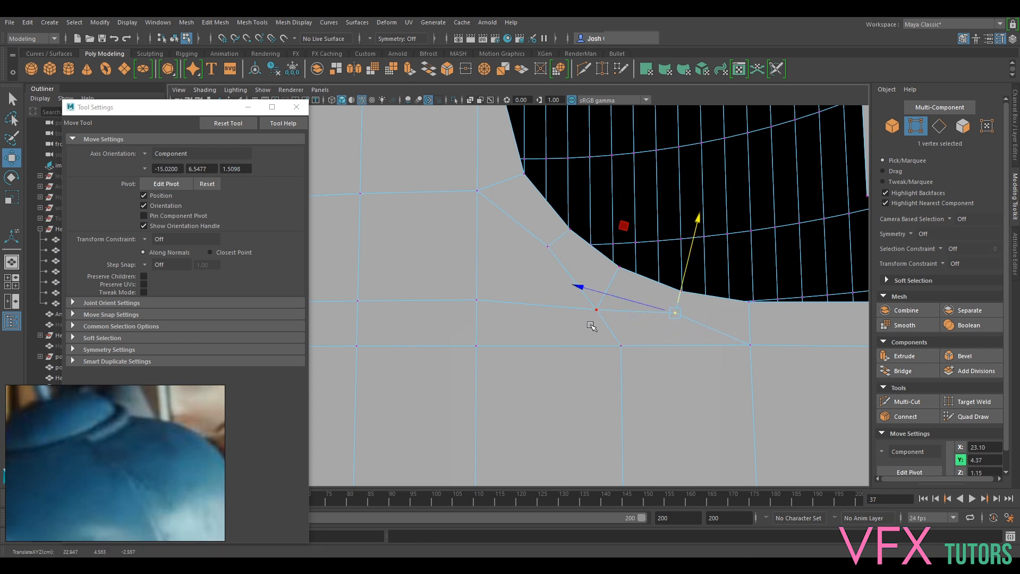
{"action": "left_click_drag", "start_coordinate": [659, 341], "coordinate": [670, 385], "text": "alt"}
{"action": "key", "text": "3"}
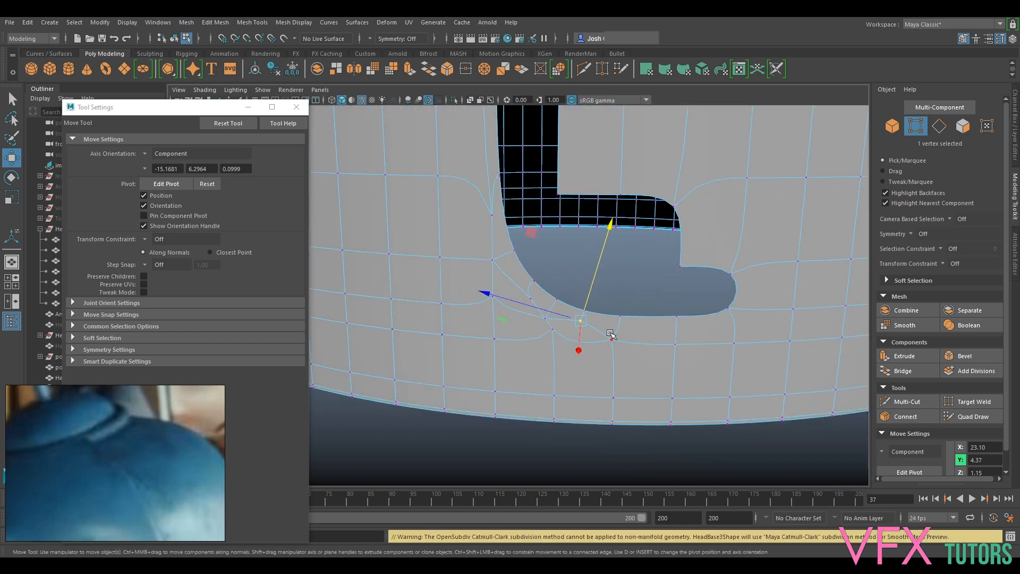
{"action": "key", "text": "1"}
{"action": "key", "text": "3"}
{"action": "key", "text": "1"}
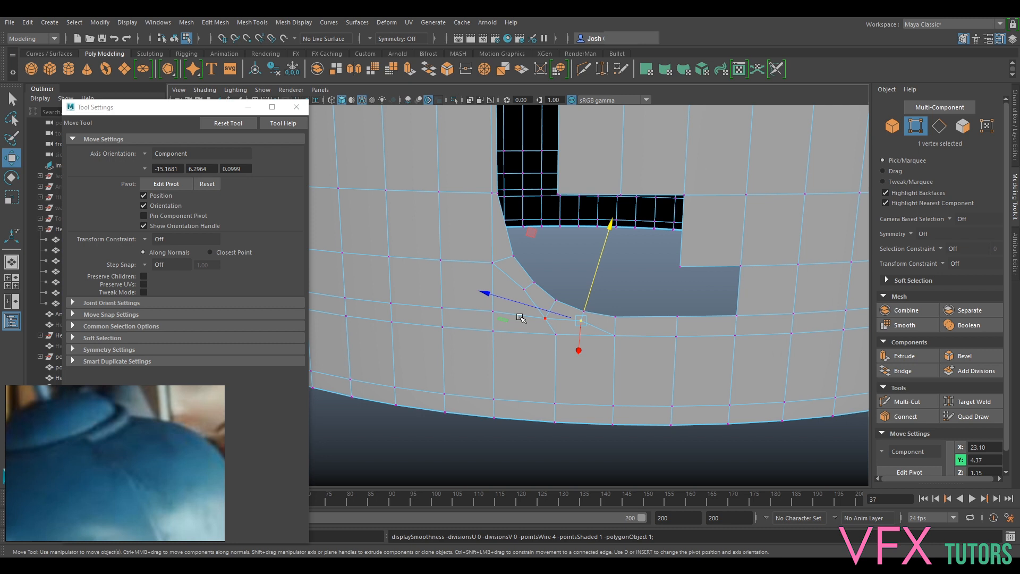
- Merge the overlapping vertices at the filled gap's outer corner to their center and preview the mesh smoothed
{"action": "right_click_drag", "start_coordinate": [499, 261], "coordinate": [456, 263]}
{"action": "scroll", "coordinate": [512, 313], "scroll_direction": "up", "scroll_amount": 2}
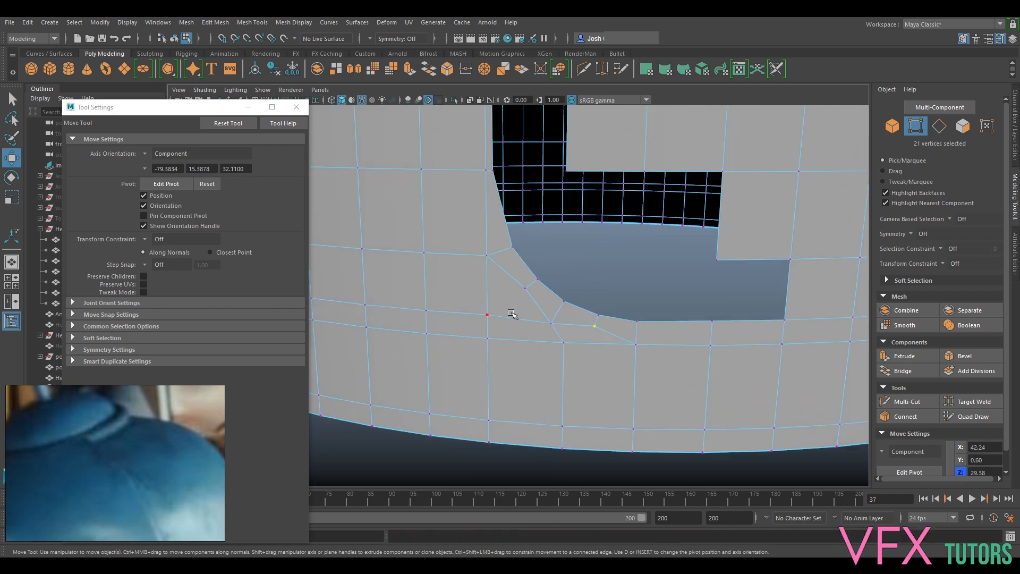
{"action": "left_click_drag", "start_coordinate": [478, 329], "coordinate": [478, 329]}
{"action": "left_click", "coordinate": [216, 22]}
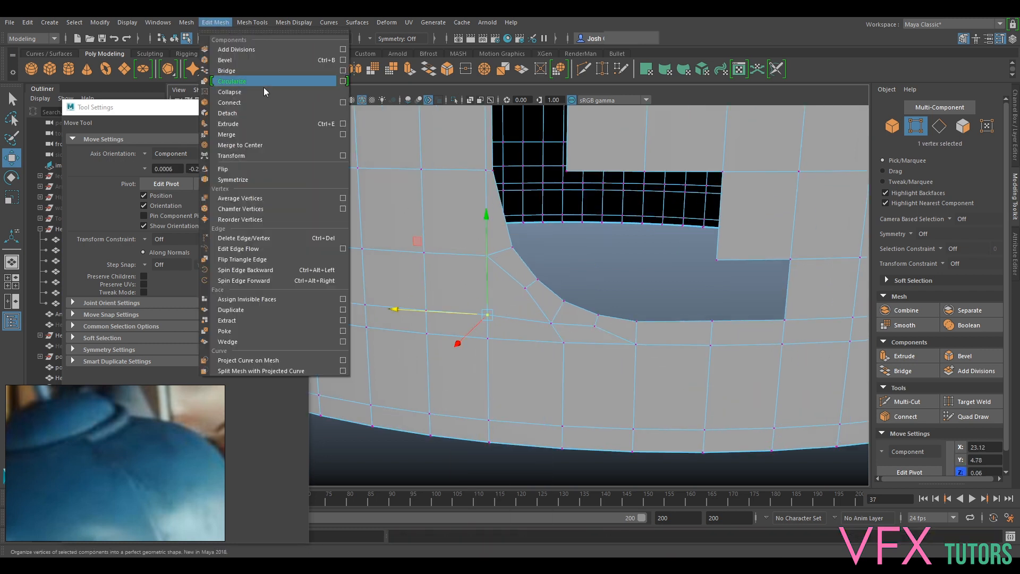
{"action": "left_click", "coordinate": [252, 149]}
{"action": "middle_click_drag", "start_coordinate": [461, 169], "coordinate": [488, 224], "text": "alt"}
{"action": "key", "text": "3"}
{"action": "key", "text": "1"}
{"action": "key", "text": "3"}
{"action": "key", "text": "1"}
{"action": "key", "text": "3"}
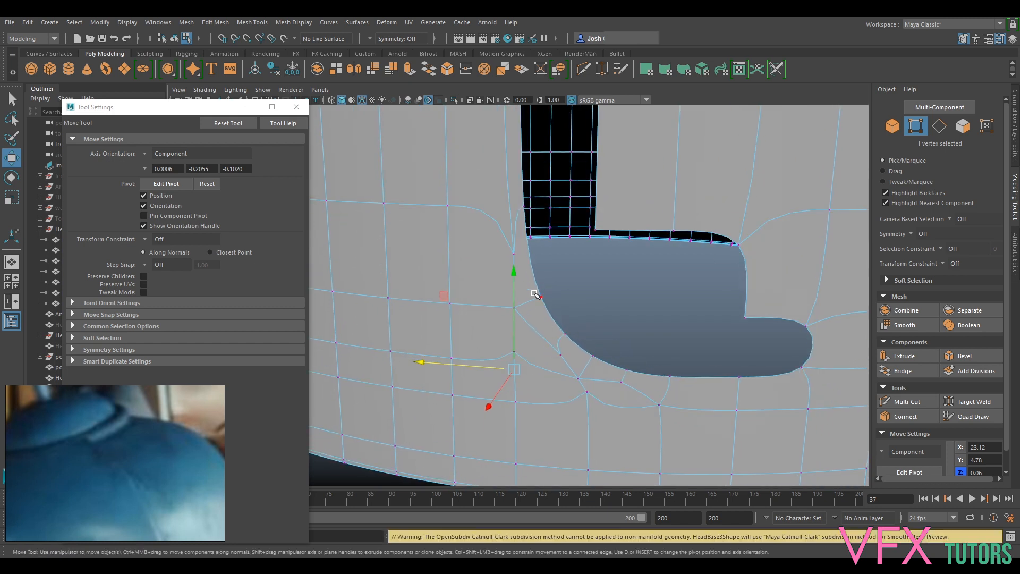
{"action": "key", "text": "1"}
- Test-move the vertices along the vertical edge loop beside the slot and undo each move
{"action": "left_click_drag", "start_coordinate": [494, 212], "coordinate": [516, 309]}
{"action": "scroll", "coordinate": [526, 265], "scroll_direction": "up", "scroll_amount": 8}
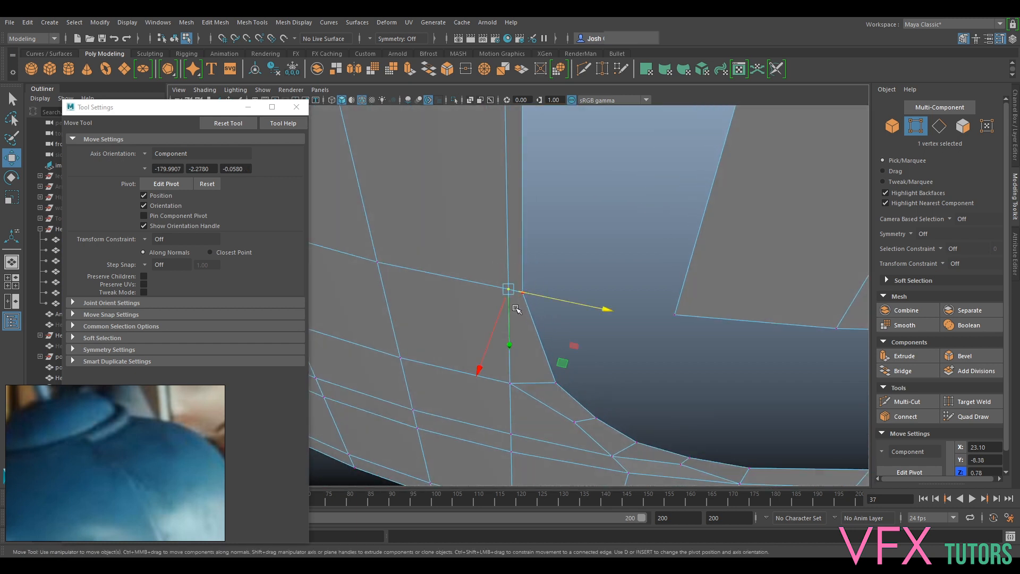
{"action": "middle_click_drag", "start_coordinate": [531, 336], "coordinate": [534, 314]}
{"action": "key", "text": "ctrl+z"}
{"action": "left_click", "coordinate": [516, 387]}
{"action": "left_click_drag", "start_coordinate": [498, 379], "coordinate": [479, 377]}
{"action": "key", "text": "ctrl+z"}
- Compare the filled corner's edge flow in smoothed and unsmoothed display, with Target Weld ready
{"action": "middle_click_drag", "start_coordinate": [567, 412], "coordinate": [610, 337], "text": "alt"}
{"action": "left_click_drag", "start_coordinate": [523, 300], "coordinate": [581, 378]}
{"action": "left_click", "coordinate": [972, 401]}
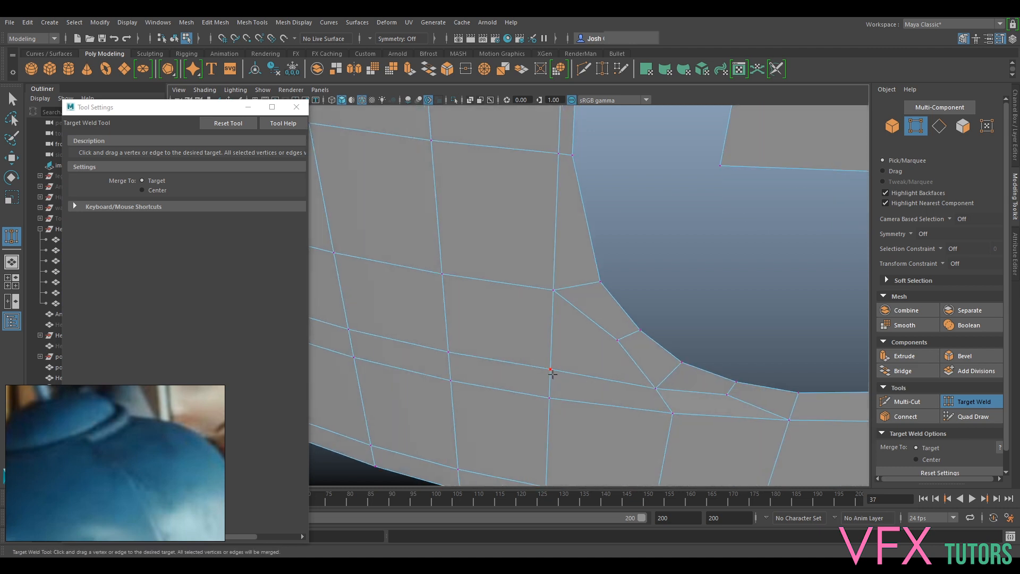
{"action": "key", "text": "1"}
{"action": "key", "text": "2"}
{"action": "key", "text": "1"}
{"action": "left_click", "coordinate": [955, 404]}
{"action": "key", "text": "3"}
{"action": "key", "text": "1"}
{"action": "key", "text": "3"}
{"action": "key", "text": "1"}
- Try moving the vertex directly below the bend toward the slot and undo the move
{"action": "left_click", "coordinate": [672, 413]}
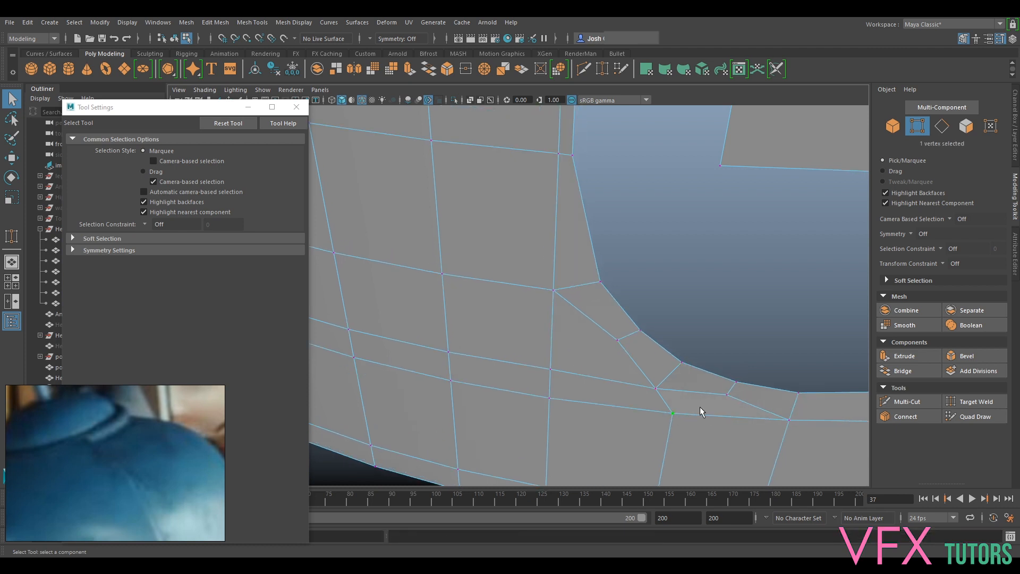
{"action": "left_click_drag", "start_coordinate": [678, 413], "coordinate": [684, 349], "text": "alt"}
{"action": "key", "text": "w"}
{"action": "middle_click_drag", "start_coordinate": [800, 383], "coordinate": [704, 340]}
{"action": "key", "text": "ctrl+z"}
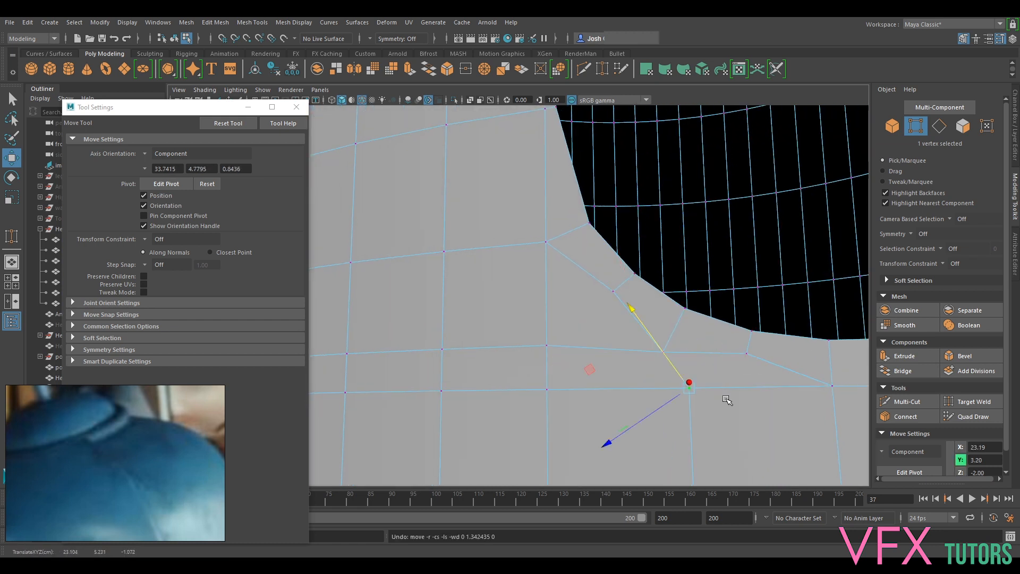
- Test-move the neighbouring vertices around the smaller filled gap, undo the moves, and preview the corner smoothed
{"action": "left_click_drag", "start_coordinate": [716, 408], "coordinate": [735, 440], "text": "alt"}
{"action": "middle_click_drag", "start_coordinate": [758, 415], "coordinate": [676, 355], "text": "alt"}
{"action": "left_click", "coordinate": [709, 336]}
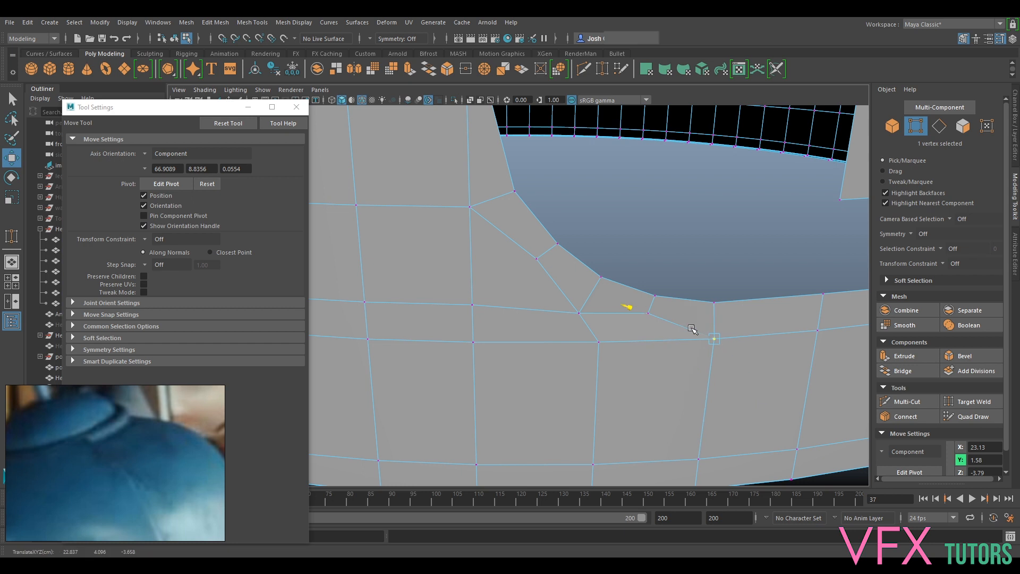
{"action": "left_click", "coordinate": [643, 329]}
{"action": "left_click_drag", "start_coordinate": [654, 299], "coordinate": [650, 308]}
{"action": "key", "text": "ctrl+z"}
{"action": "mouse_move", "coordinate": [569, 320]}
{"action": "left_mouse_down"}
{"action": "mouse_move", "coordinate": [583, 299]}
{"action": "mouse_move", "coordinate": [574, 320]}
{"action": "left_mouse_up"}
{"action": "key", "text": "ctrl+z"}
{"action": "left_click", "coordinate": [525, 273]}
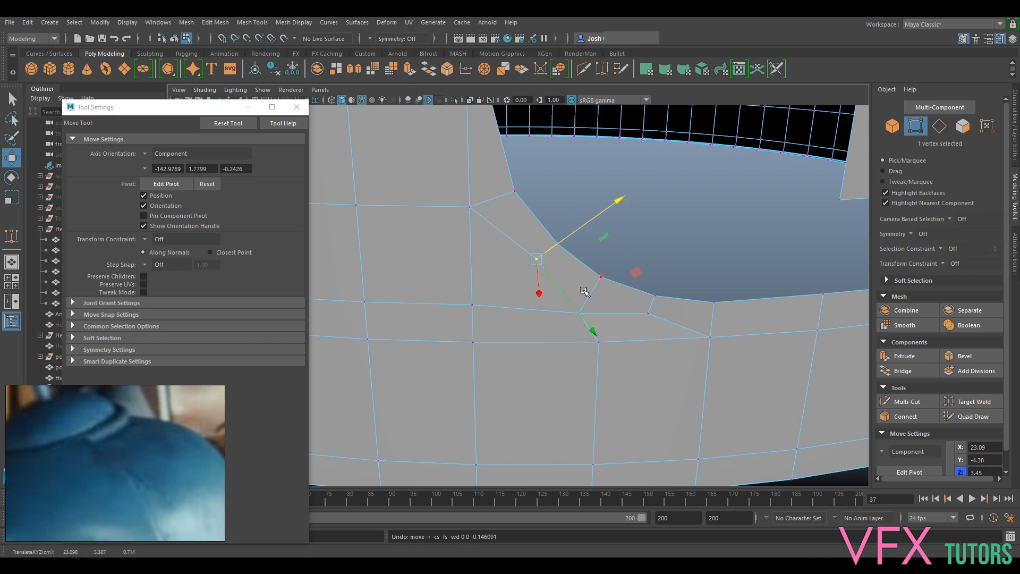
{"action": "key", "text": "3"}
{"action": "key", "text": "1"}
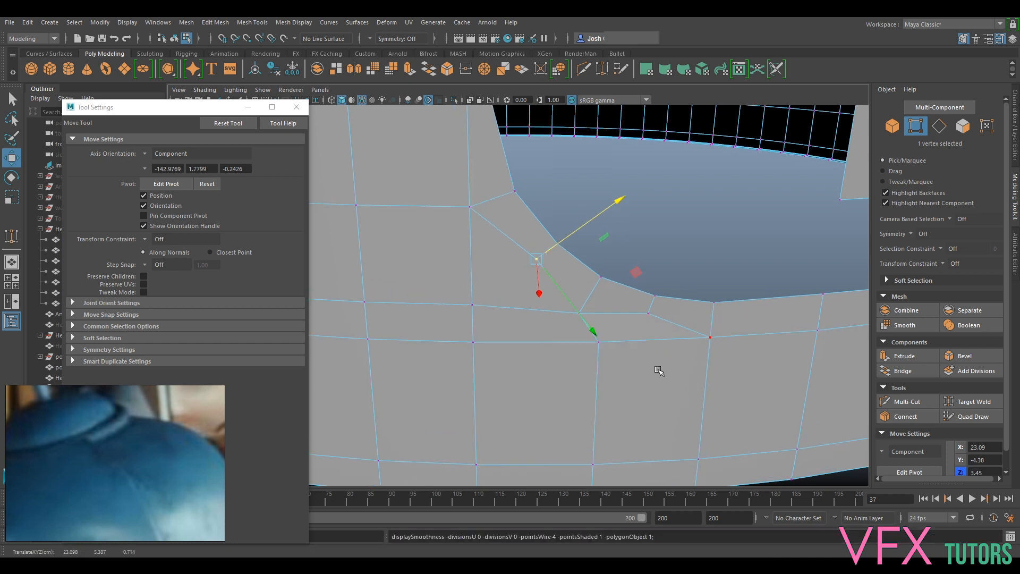
- Compare the edge flow below the slot's bend in smoothed and unsmoothed display
{"action": "key", "text": "3"}
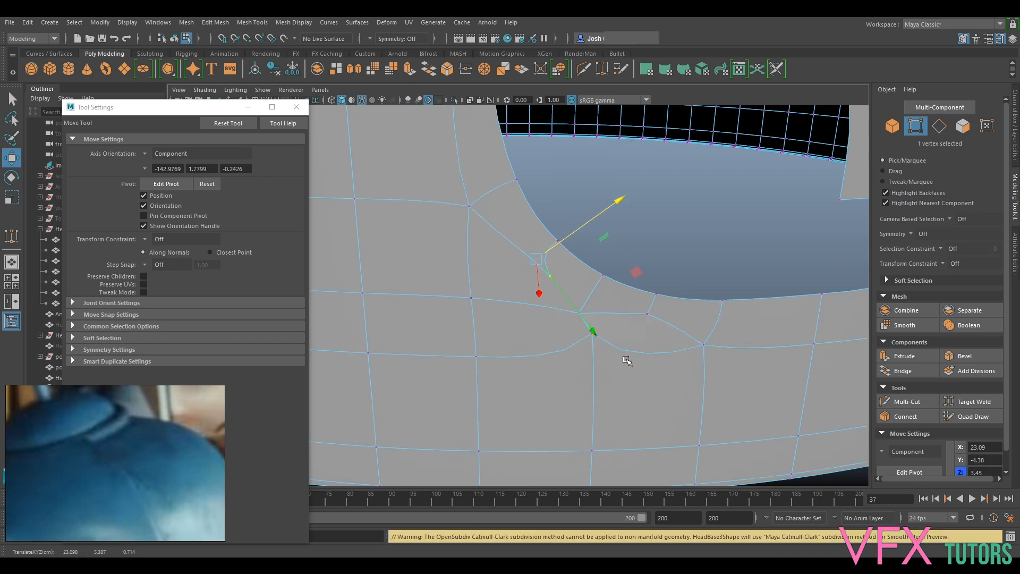
{"action": "key", "text": "1"}
{"action": "key", "text": "3"}
{"action": "key", "text": "1"}
{"action": "key", "text": "3"}
{"action": "key", "text": "1"}
- Test-move the vertices on the horizontal edge row directly below the bend and undo the move
{"action": "left_click", "coordinate": [471, 341]}
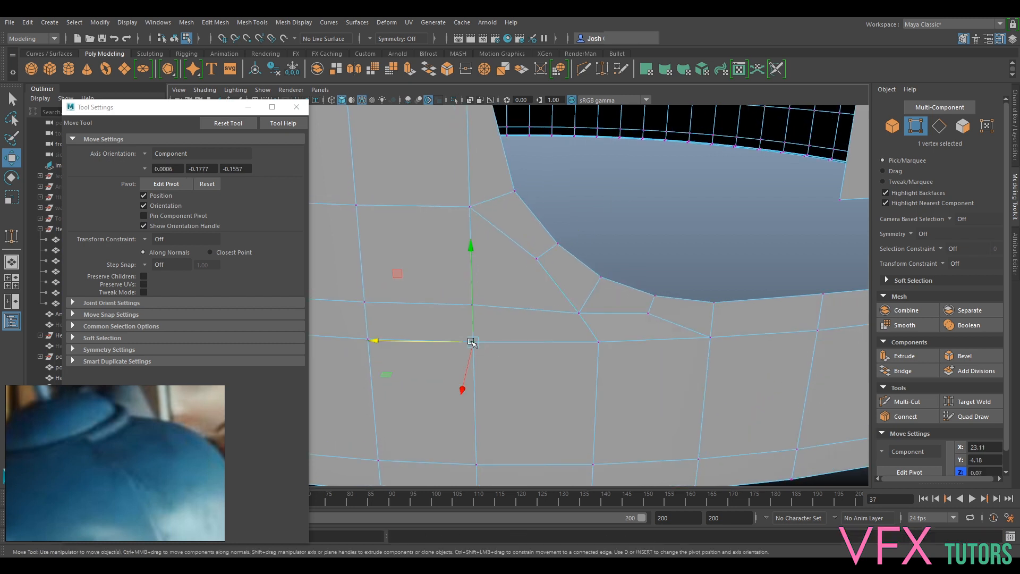
{"action": "left_click", "coordinate": [602, 340]}
{"action": "left_click", "coordinate": [592, 333]}
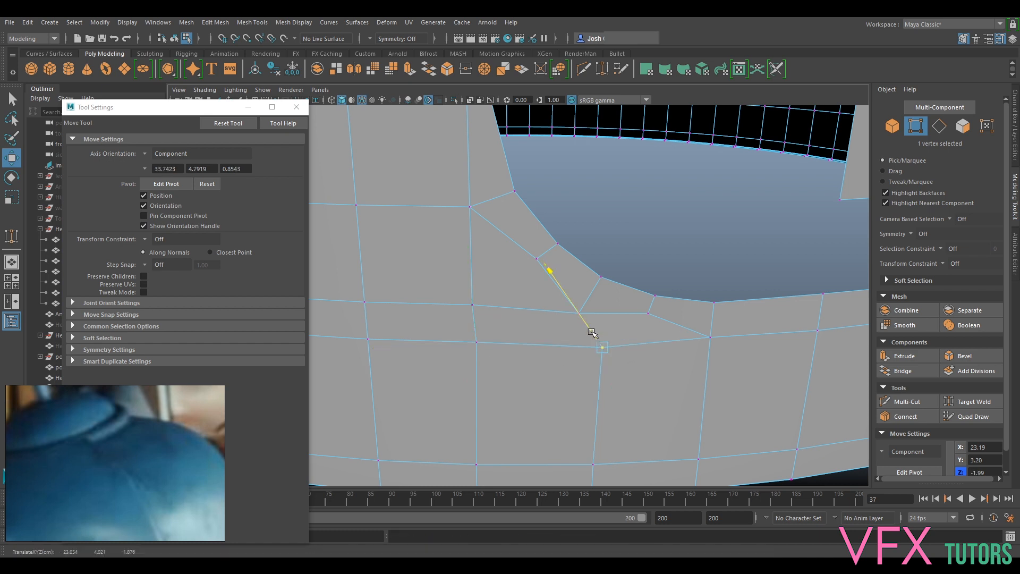
- Delete the two adjacent large faces below the bend and compare the opening's border in smoothed and unsmoothed display
{"action": "left_click_drag", "start_coordinate": [653, 367], "coordinate": [664, 372], "text": "alt"}
{"action": "right_click_drag", "start_coordinate": [661, 263], "coordinate": [655, 319]}
{"action": "left_click", "coordinate": [646, 370]}
{"action": "key", "text": "Delete"}
{"action": "key", "text": "3"}
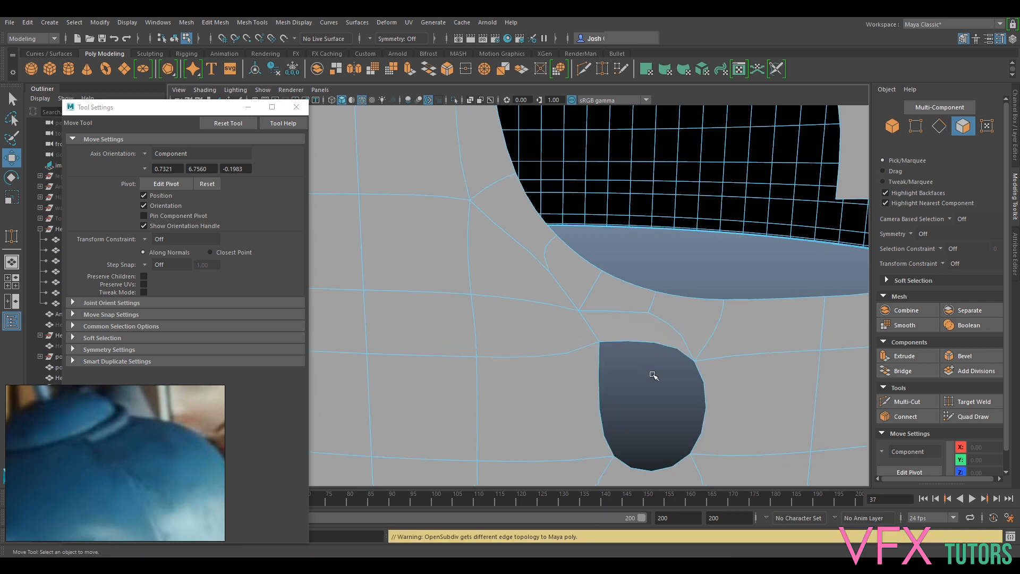
{"action": "key", "text": "1"}
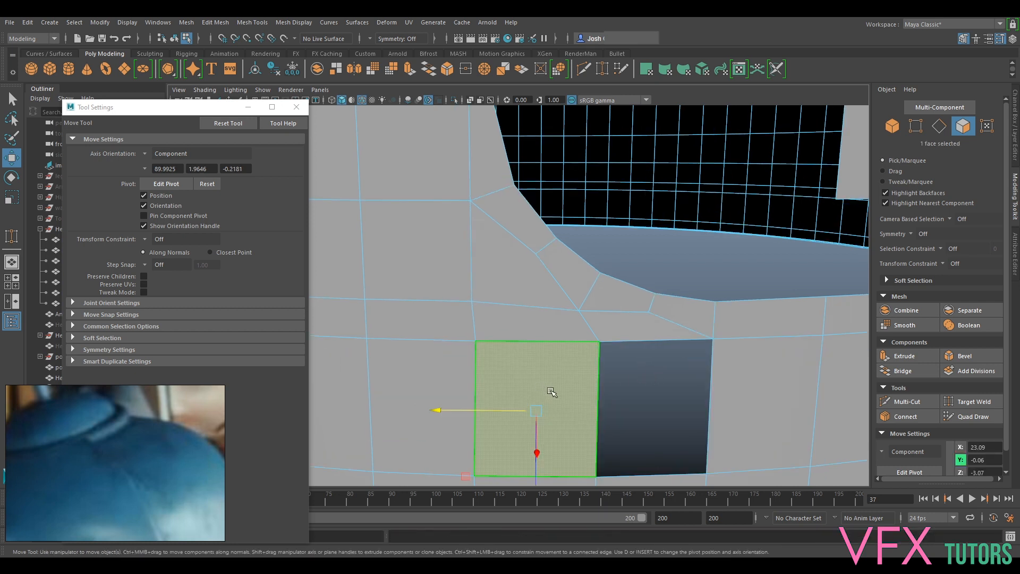
{"action": "key", "text": "Delete"}
{"action": "key", "text": "3"}
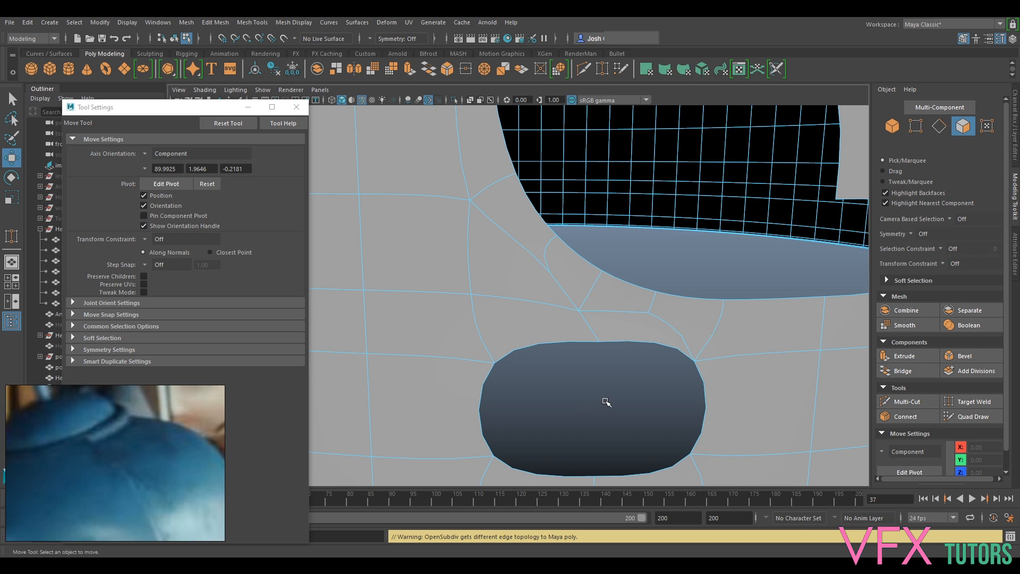
{"action": "key", "text": "1"}
{"action": "key", "text": "3"}
{"action": "key", "text": "1"}
- Refill the two-face opening below the bend by bridging each upper edge to the edge opposite it
{"action": "right_click_drag", "start_coordinate": [570, 261], "coordinate": [568, 234]}
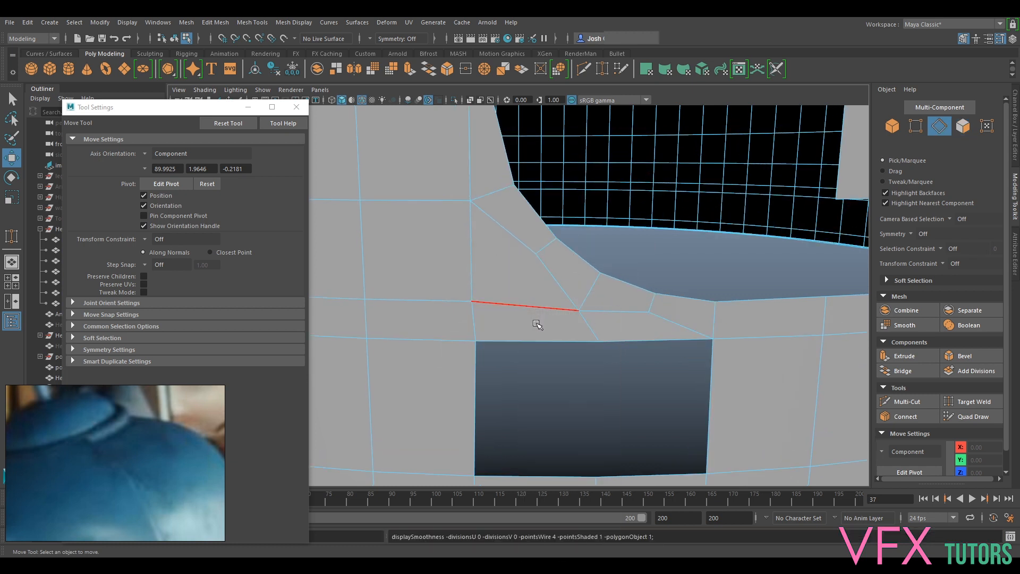
{"action": "left_click", "coordinate": [537, 329]}
{"action": "scroll", "coordinate": [548, 420], "scroll_direction": "down", "scroll_amount": 2}
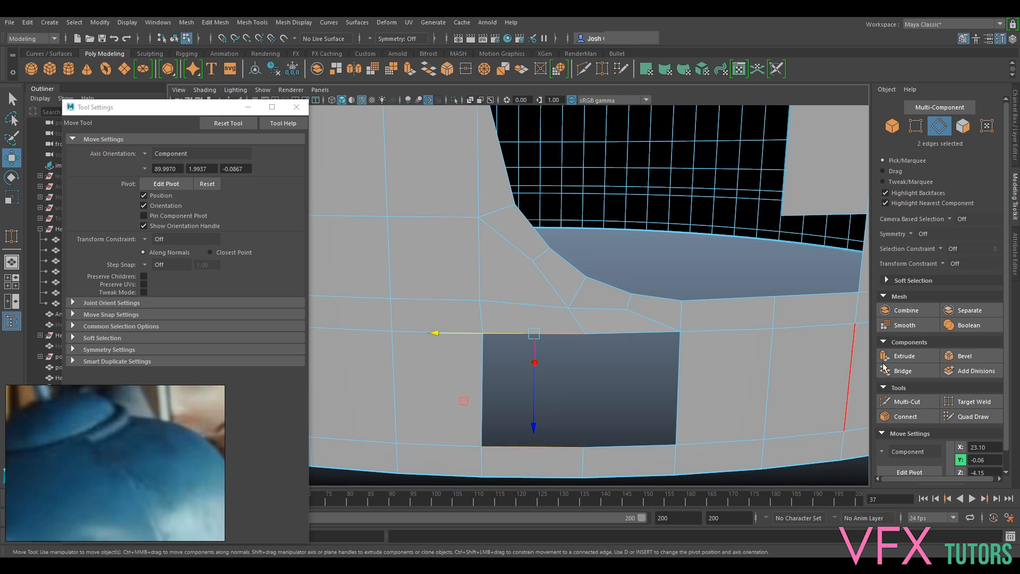
{"action": "left_click", "coordinate": [884, 367]}
{"action": "left_click", "coordinate": [624, 336]}
{"action": "left_click", "coordinate": [624, 440], "text": "shift"}
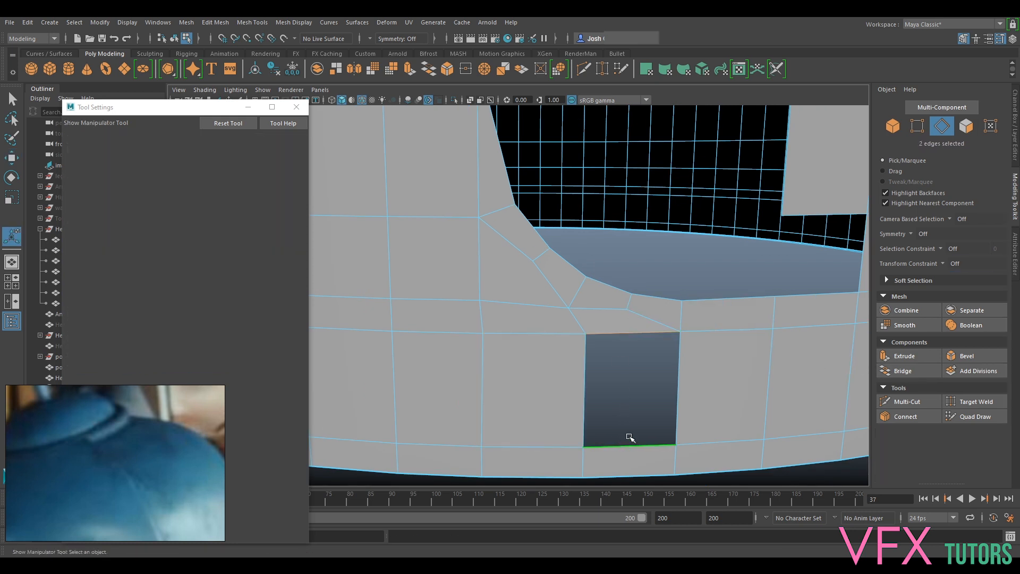
{"action": "key", "text": "g"}
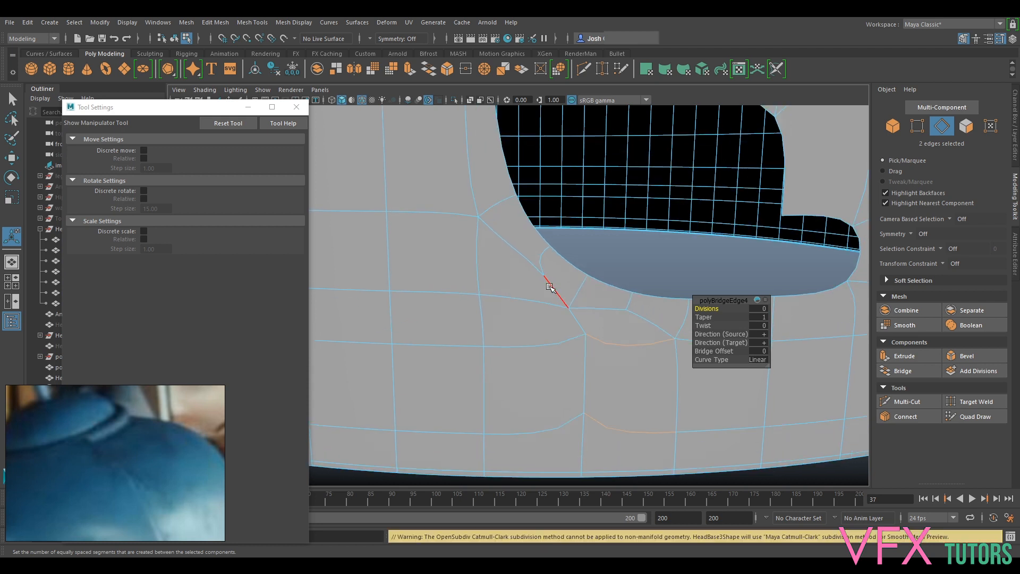
- Examine the rebuilt faces and the vertices around the bend in smoothed and unsmoothed display
{"action": "middle_click_drag", "start_coordinate": [618, 367], "coordinate": [613, 328], "text": "alt"}
{"action": "right_click_drag", "start_coordinate": [596, 318], "coordinate": [531, 274]}
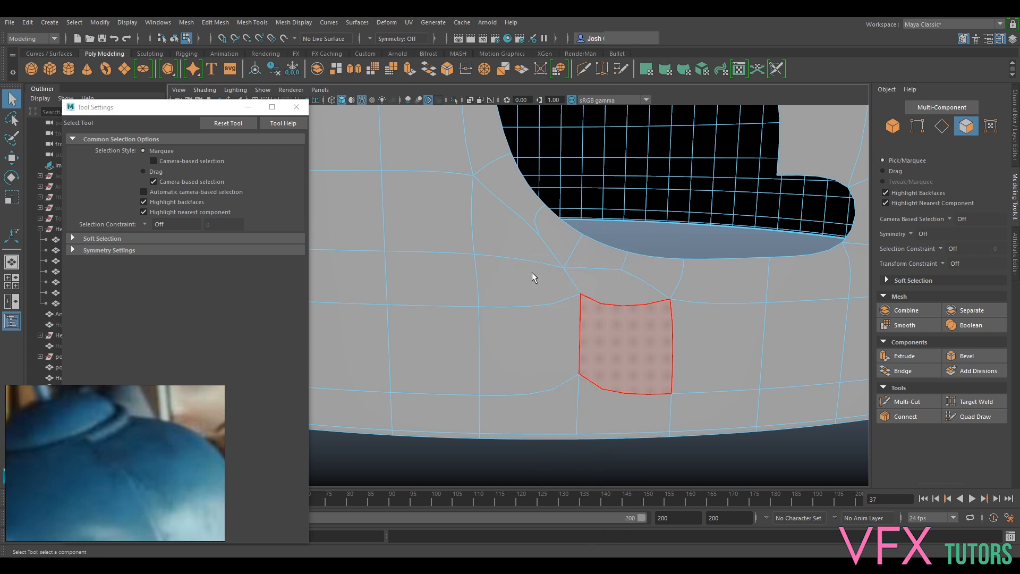
{"action": "mouse_move", "coordinate": [642, 351]}
{"action": "left_mouse_down", "text": "alt"}
{"action": "mouse_move", "coordinate": [624, 346]}
{"action": "mouse_move", "coordinate": [627, 326]}
{"action": "mouse_move", "coordinate": [608, 327]}
{"action": "mouse_move", "coordinate": [618, 341]}
{"action": "mouse_move", "coordinate": [611, 348]}
{"action": "mouse_move", "coordinate": [633, 346]}
{"action": "left_mouse_up", "text": "alt"}
{"action": "right_click_drag", "start_coordinate": [639, 261], "coordinate": [588, 263]}
{"action": "scroll", "coordinate": [611, 266], "scroll_direction": "up", "scroll_amount": 5}
{"action": "left_click", "coordinate": [611, 209]}
{"action": "key", "text": "2"}
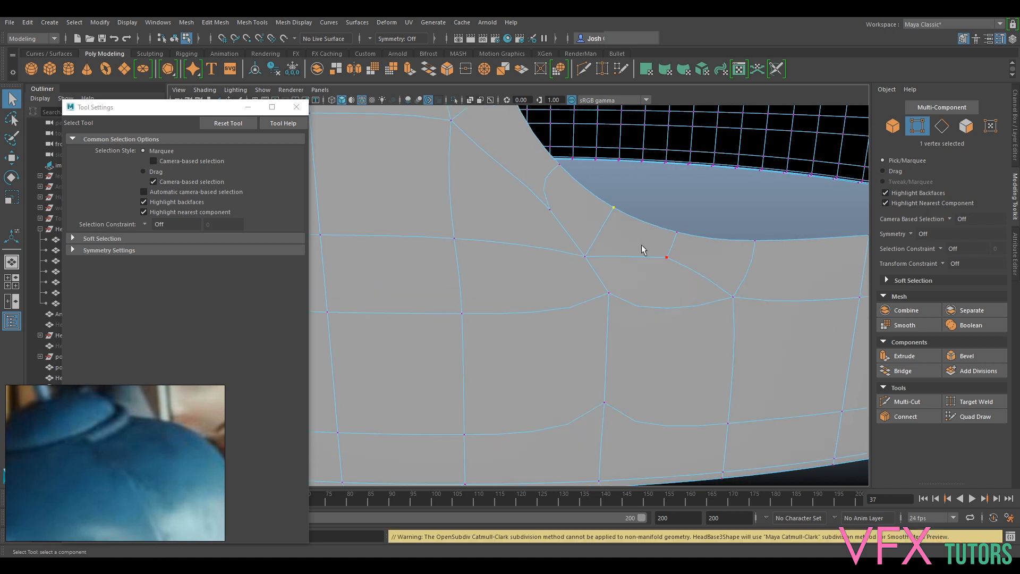
{"action": "key", "text": "3"}
{"action": "key", "text": "1"}
- Test-move the vertices along the inner edge of the slot strip around the bend and undo each move
{"action": "left_click", "coordinate": [540, 193]}
{"action": "key", "text": "w"}
{"action": "mouse_move", "coordinate": [534, 188]}
{"action": "left_mouse_down"}
{"action": "mouse_move", "coordinate": [501, 193]}
{"action": "mouse_move", "coordinate": [526, 205]}
{"action": "left_mouse_up"}
{"action": "key", "text": "ctrl+z"}
{"action": "left_click", "coordinate": [585, 257]}
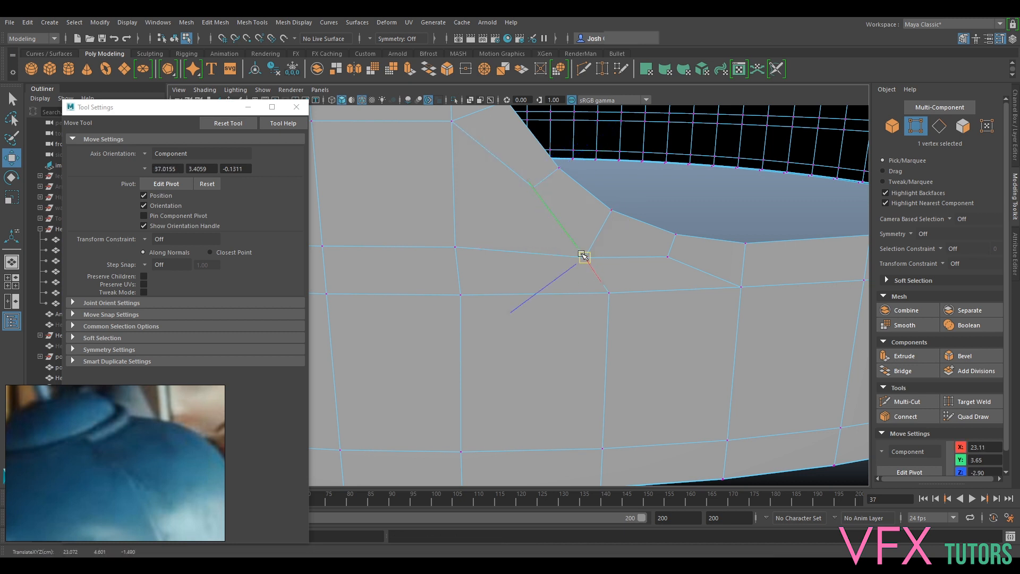
{"action": "left_click", "coordinate": [659, 257]}
{"action": "left_click_drag", "start_coordinate": [659, 258], "coordinate": [661, 257]}
{"action": "key", "text": "ctrl+z"}
- Test-move the vertices on the horizontal edge row under the slot strip and undo each move
{"action": "left_click", "coordinate": [742, 288]}
{"action": "left_click_drag", "start_coordinate": [742, 287], "coordinate": [752, 290]}
{"action": "key", "text": "ctrl+z"}
{"action": "left_click", "coordinate": [610, 293]}
{"action": "left_click_drag", "start_coordinate": [611, 296], "coordinate": [446, 308]}
{"action": "key", "text": "ctrl+z"}
- Test-move the vertex at the upper end of the bend and its neighbour on the slot rim, undoing each move
{"action": "left_click", "coordinate": [455, 247]}
{"action": "middle_click_drag", "start_coordinate": [494, 194], "coordinate": [546, 288], "text": "alt"}
{"action": "left_click", "coordinate": [507, 226]}
{"action": "mouse_move", "coordinate": [507, 227]}
{"action": "left_mouse_down"}
{"action": "mouse_move", "coordinate": [490, 257]}
{"action": "mouse_move", "coordinate": [492, 237]}
{"action": "left_mouse_up"}
{"action": "key", "text": "ctrl+z"}
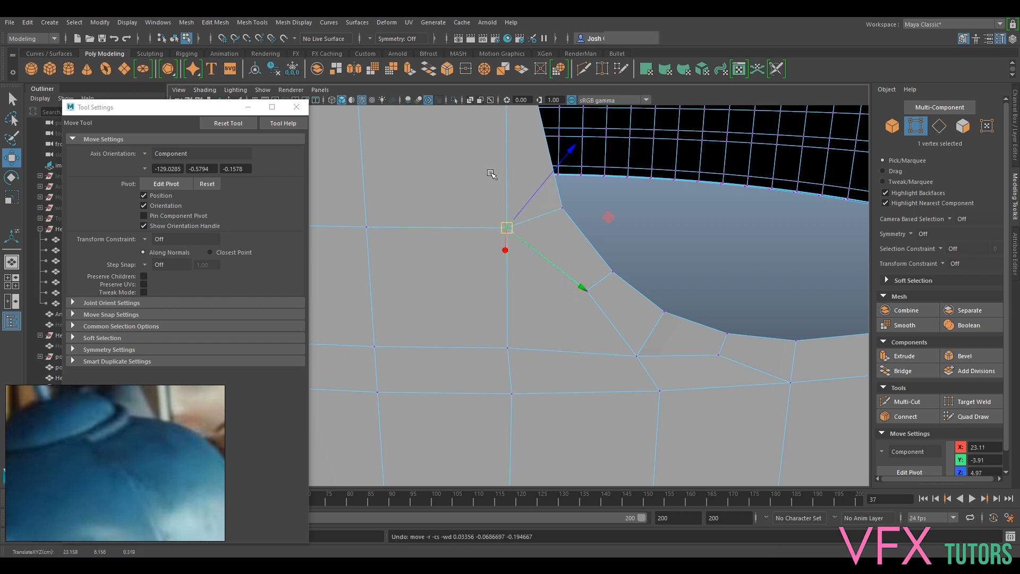
{"action": "middle_click_drag", "start_coordinate": [492, 172], "coordinate": [546, 314], "text": "alt"}
{"action": "left_click", "coordinate": [562, 261]}
{"action": "left_click_drag", "start_coordinate": [562, 261], "coordinate": [531, 268]}
{"action": "key", "text": "ctrl+z"}
- Try inserting an edge loop through the bend with Multi-Cut and deleting its short edge across the slot strip
{"action": "scroll", "coordinate": [553, 297], "scroll_direction": "down", "scroll_amount": 2}
{"action": "left_click_drag", "start_coordinate": [599, 412], "coordinate": [569, 376], "text": "alt"}
{"action": "middle_click_drag", "start_coordinate": [604, 446], "coordinate": [631, 319], "text": "alt"}
{"action": "left_click", "coordinate": [906, 402]}
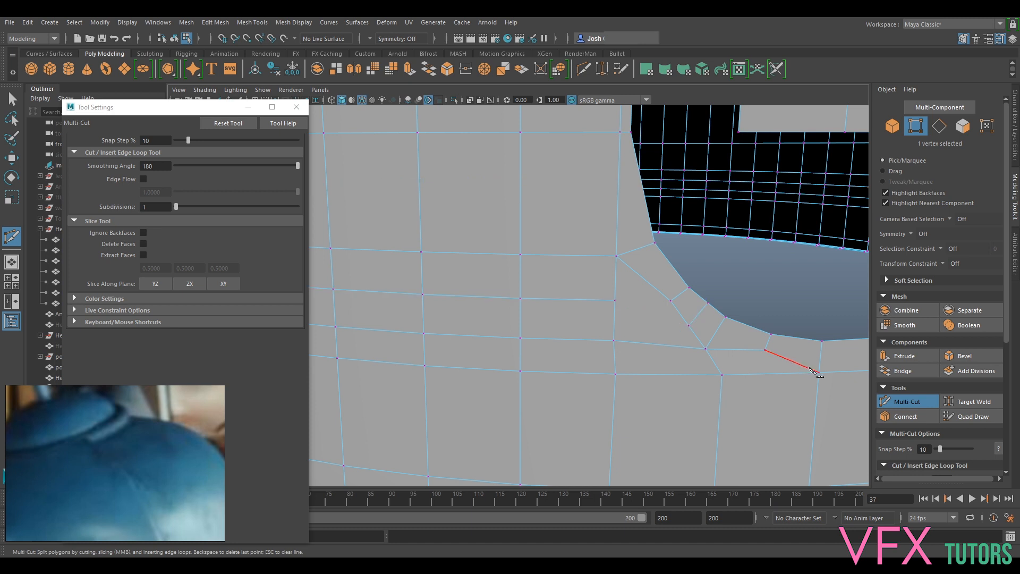
{"action": "key", "text": "q"}
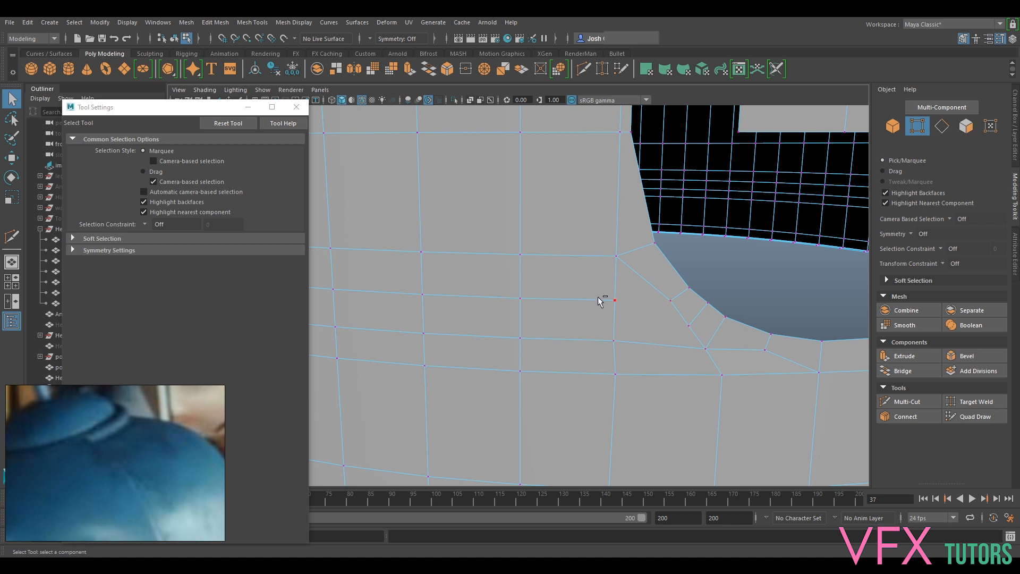
{"action": "left_click", "coordinate": [858, 349]}
{"action": "key", "text": "F10"}
{"action": "left_click", "coordinate": [698, 313]}
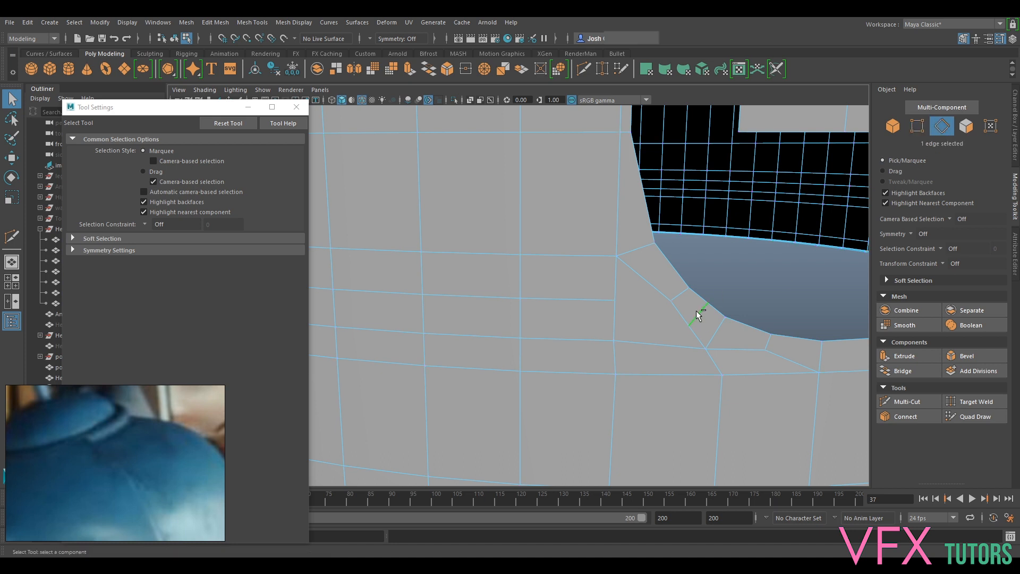
{"action": "key", "text": "Delete"}
{"action": "key", "text": "w"}
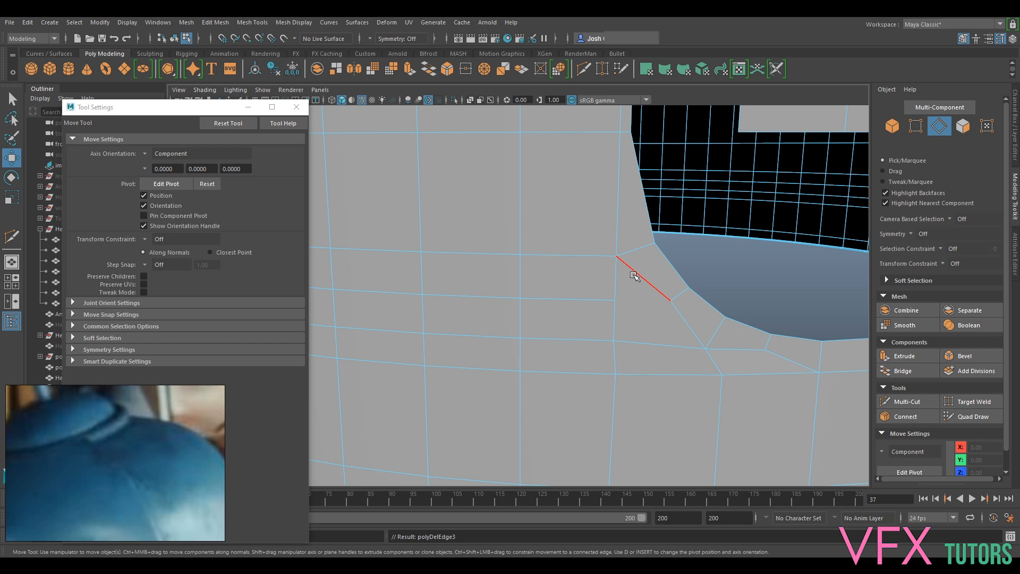
{"action": "double_click", "coordinate": [646, 307]}
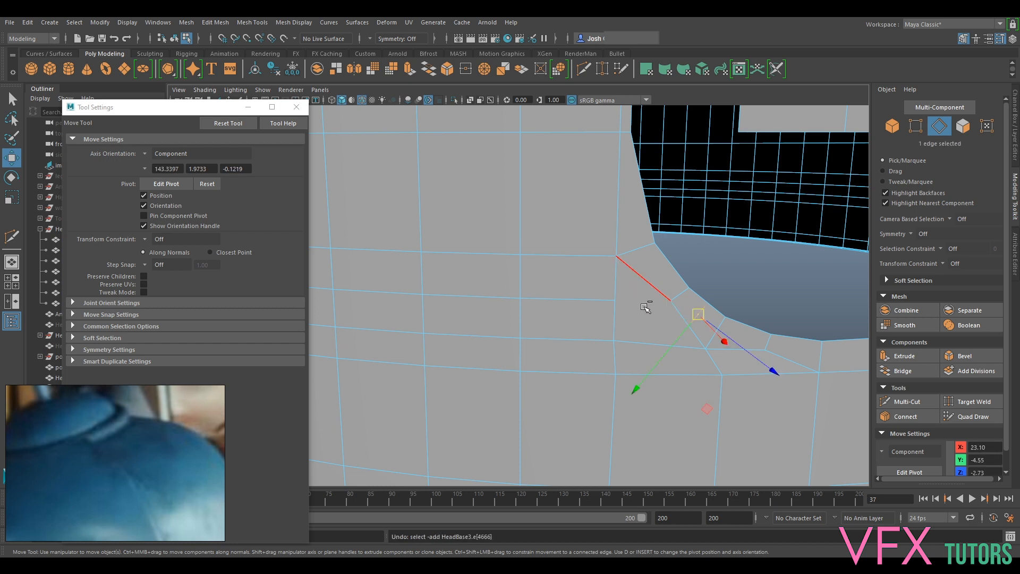
- Delete the four-sided face inside the bend and refill it by bridging its vertical edge to the slot strip's diagonal edge
{"action": "right_click_drag", "start_coordinate": [645, 319], "coordinate": [678, 238]}
{"action": "left_click", "coordinate": [642, 313]}
{"action": "key", "text": "Delete"}
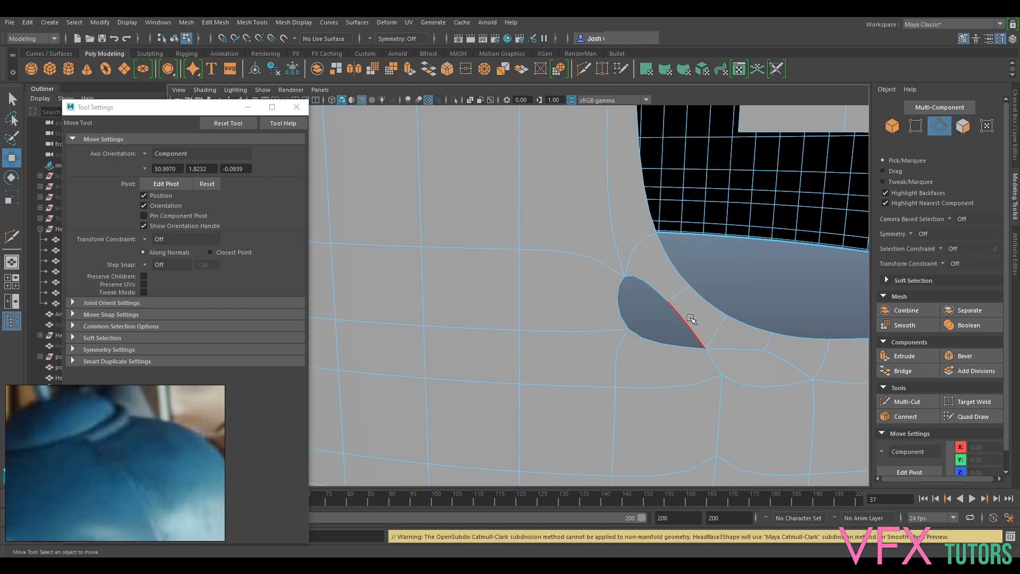
{"action": "left_click", "coordinate": [691, 321]}
{"action": "left_click", "coordinate": [633, 303], "text": "shift"}
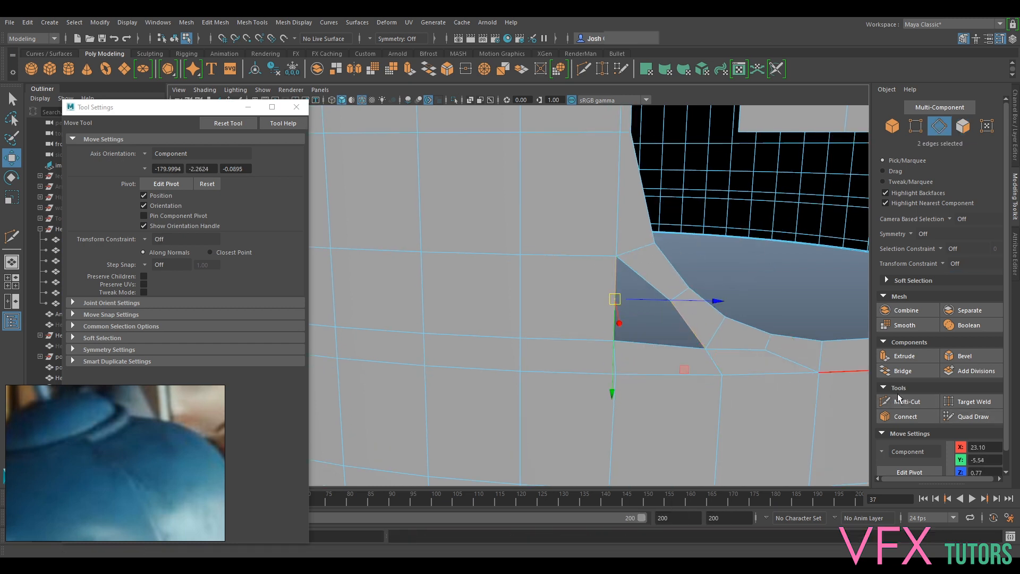
{"action": "left_click", "coordinate": [903, 370]}
{"action": "key", "text": "1"}
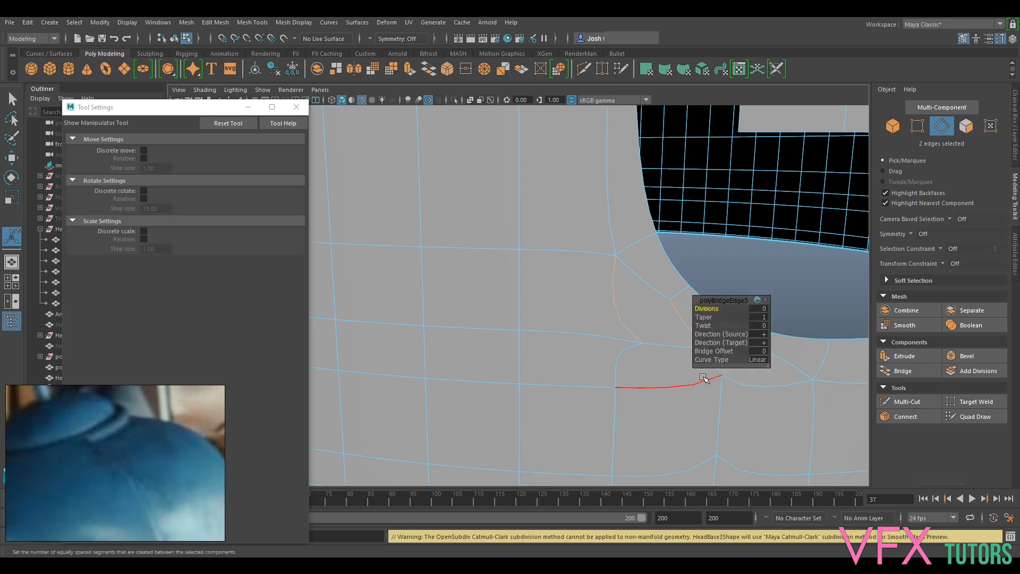
- Delete the bridged face inside the bend and the narrow face directly below it
{"action": "left_click_drag", "start_coordinate": [647, 361], "coordinate": [609, 337], "text": "alt"}
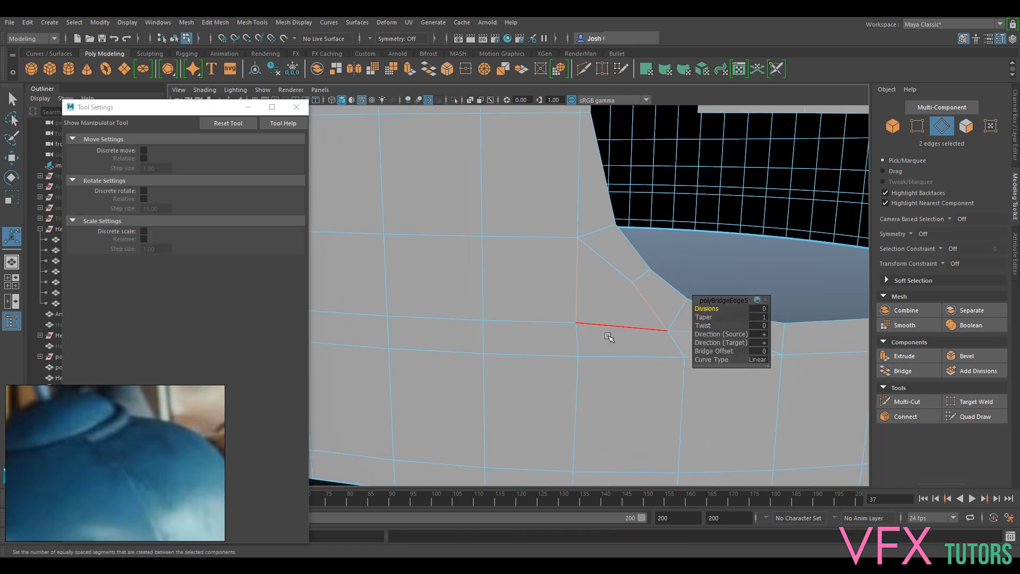
{"action": "right_click", "coordinate": [611, 261]}
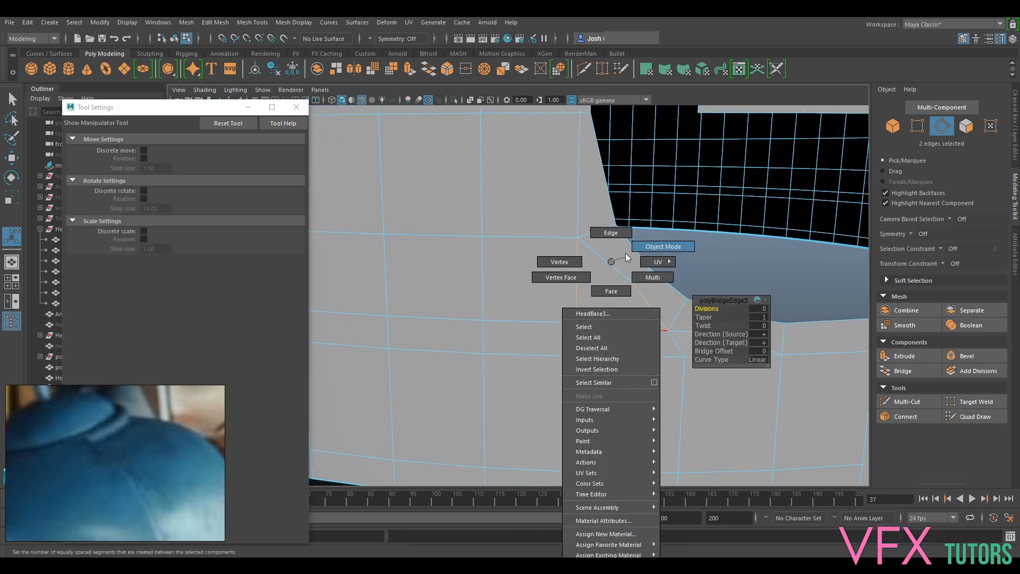
{"action": "left_click", "coordinate": [610, 289]}
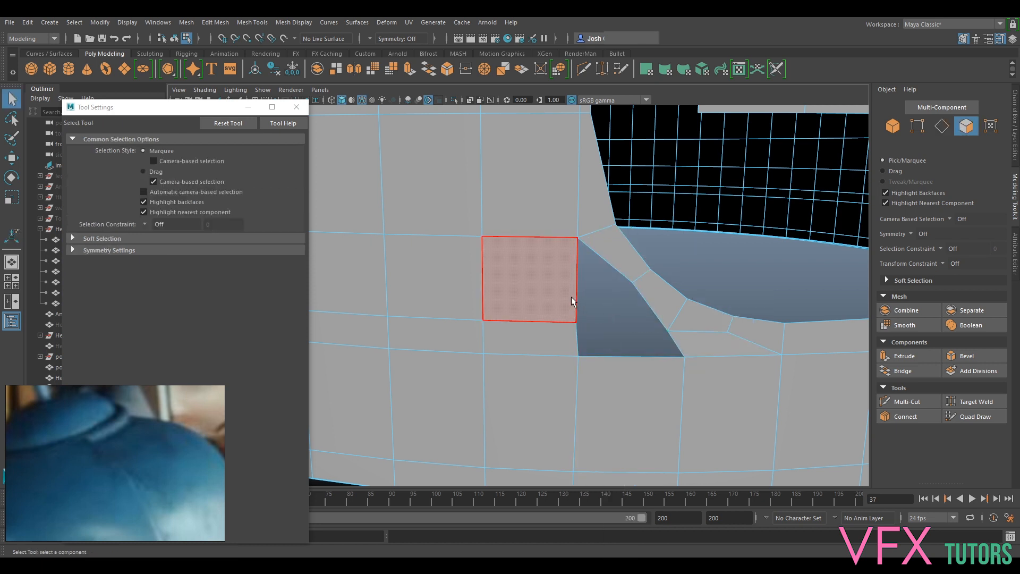
- Bridge the opposite side edges of the opening to rebuild the bend face and the narrow face below it
{"action": "right_click", "coordinate": [557, 262]}
{"action": "left_click", "coordinate": [564, 234]}
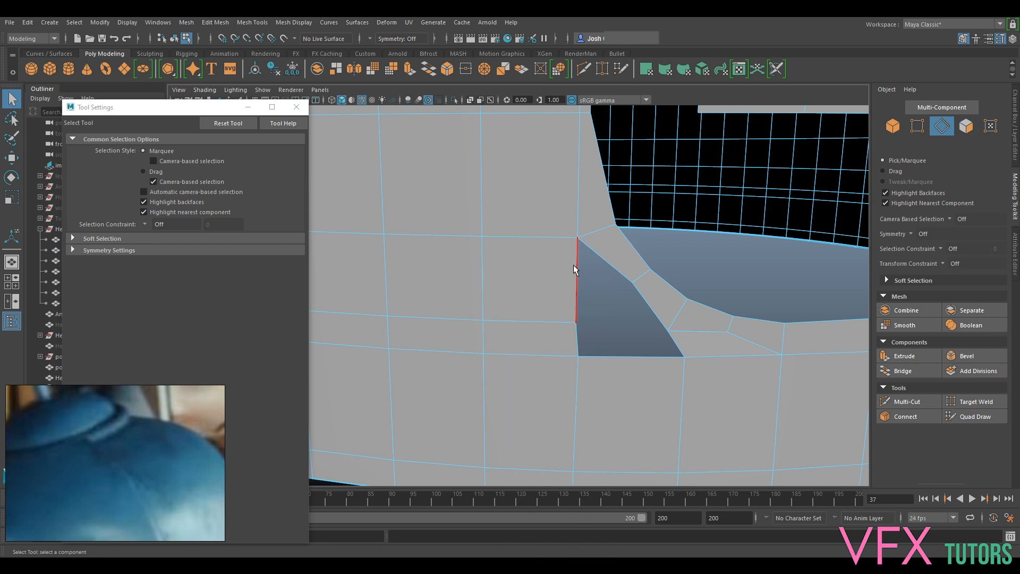
{"action": "left_click", "coordinate": [904, 370]}
{"action": "left_click", "coordinate": [588, 295]}
{"action": "left_click", "coordinate": [650, 304], "text": "shift"}
{"action": "left_click", "coordinate": [904, 371]}
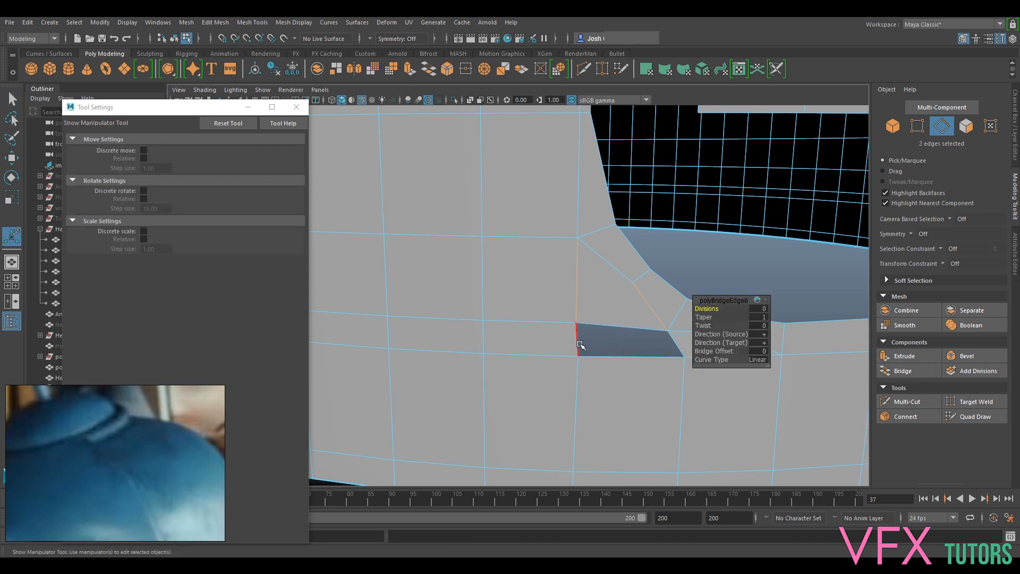
{"action": "left_click", "coordinate": [683, 339]}
{"action": "key", "text": "g"}
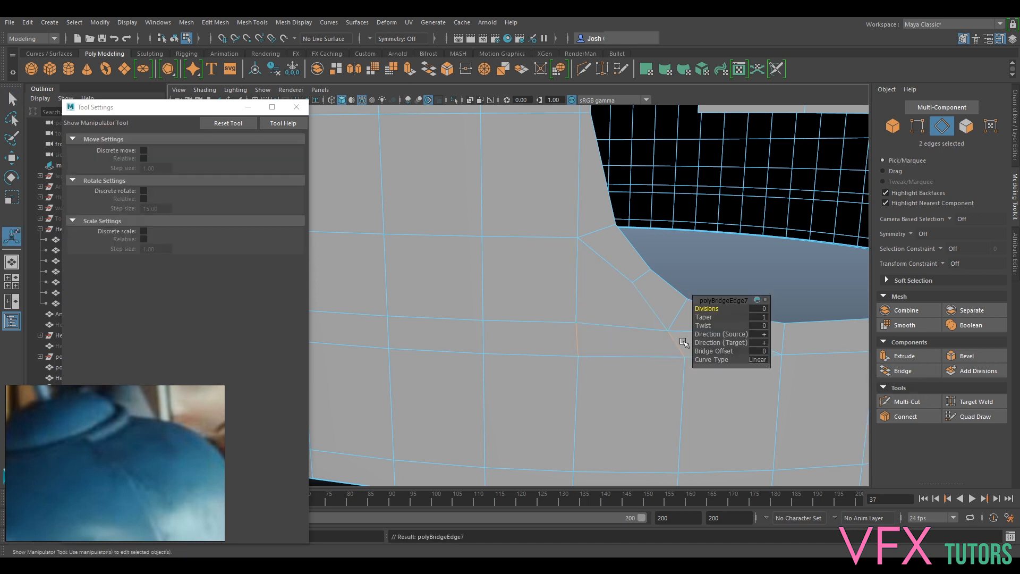
- Return the head shell to object mode and compare the whole slot corner in smoothed and unsmoothed display
{"action": "right_click_drag", "start_coordinate": [586, 321], "coordinate": [633, 248]}
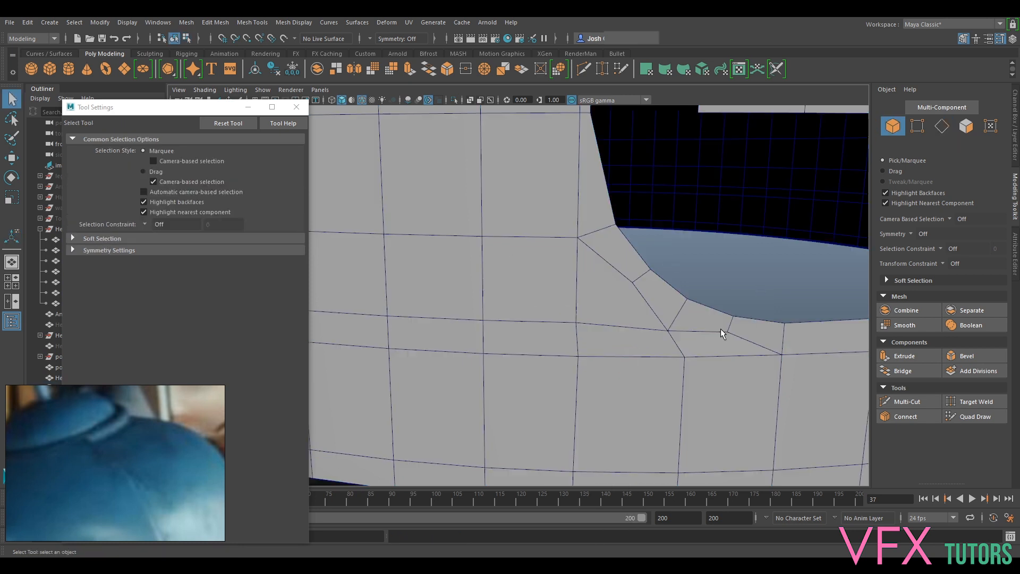
{"action": "left_click", "coordinate": [706, 348]}
{"action": "key", "text": "3"}
{"action": "left_click", "coordinate": [789, 270]}
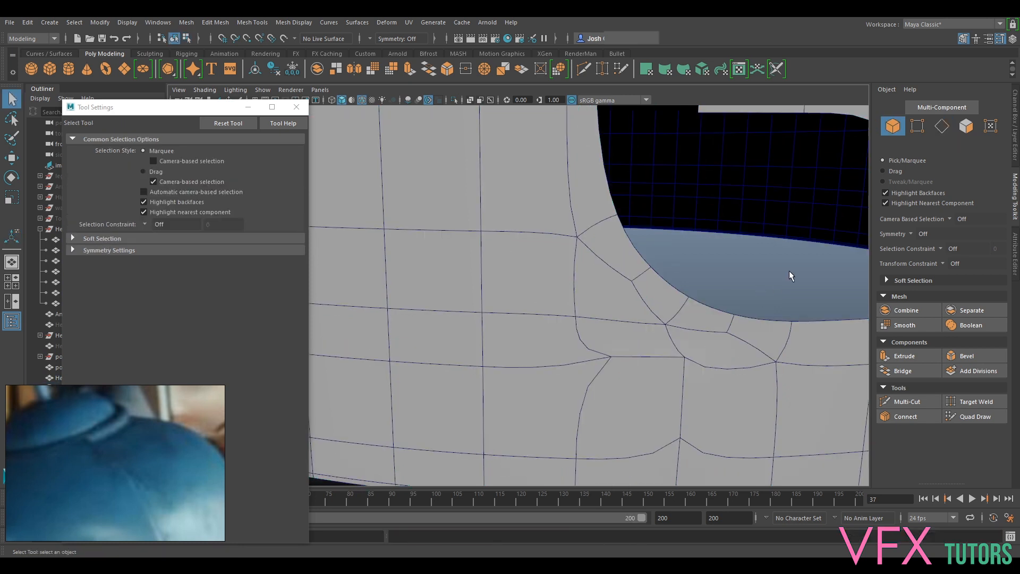
{"action": "scroll", "coordinate": [769, 294], "scroll_direction": "down", "scroll_amount": 3}
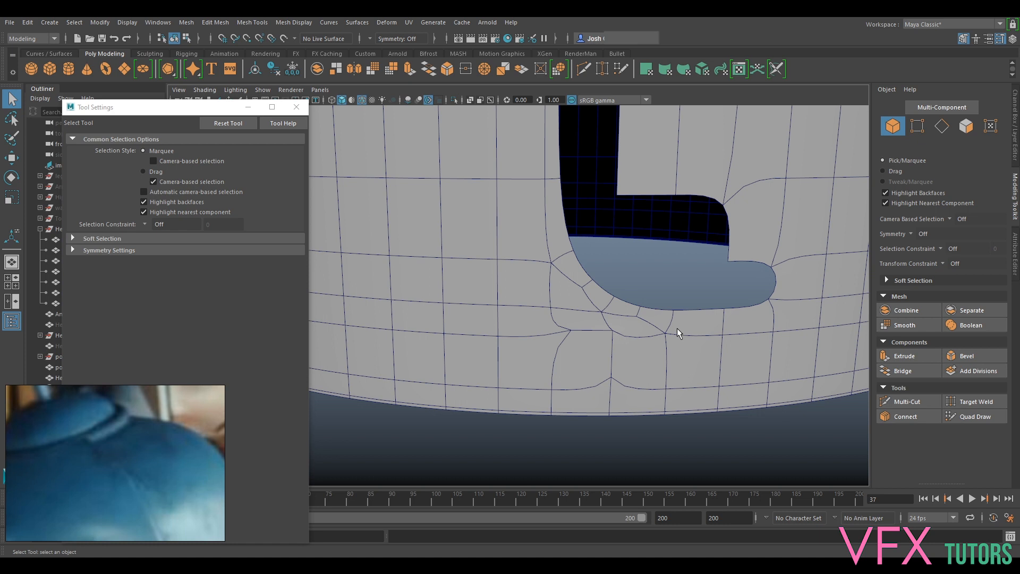
{"action": "left_click", "coordinate": [654, 366]}
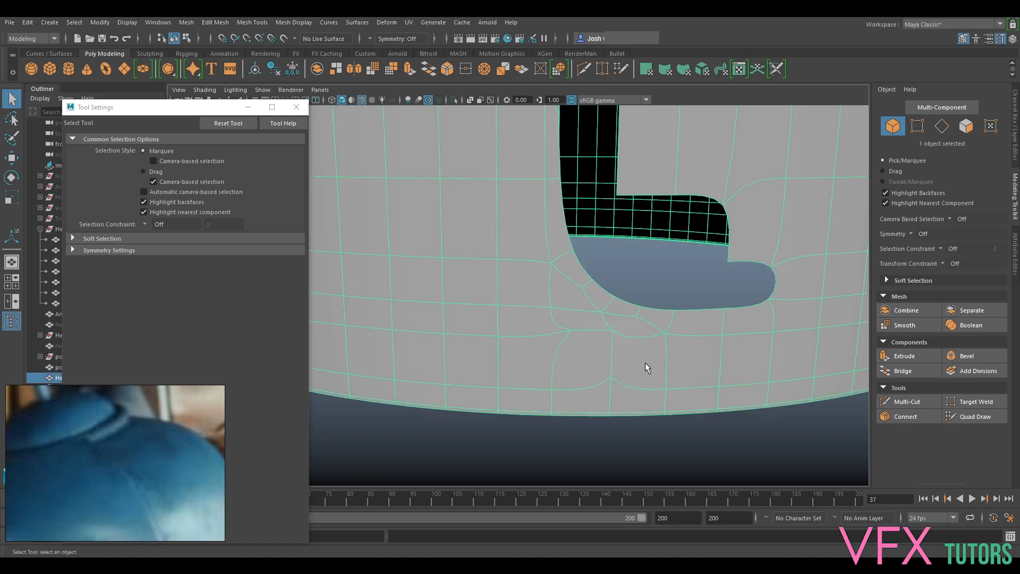
{"action": "key", "text": "1"}
{"action": "key", "text": "3"}
{"action": "key", "text": "1"}
- Try moving individual vertices below the slot bend to test how the surrounding faces are connected, and undo the moves
{"action": "right_click_drag", "start_coordinate": [574, 279], "coordinate": [577, 333]}
{"action": "left_click", "coordinate": [572, 375]}
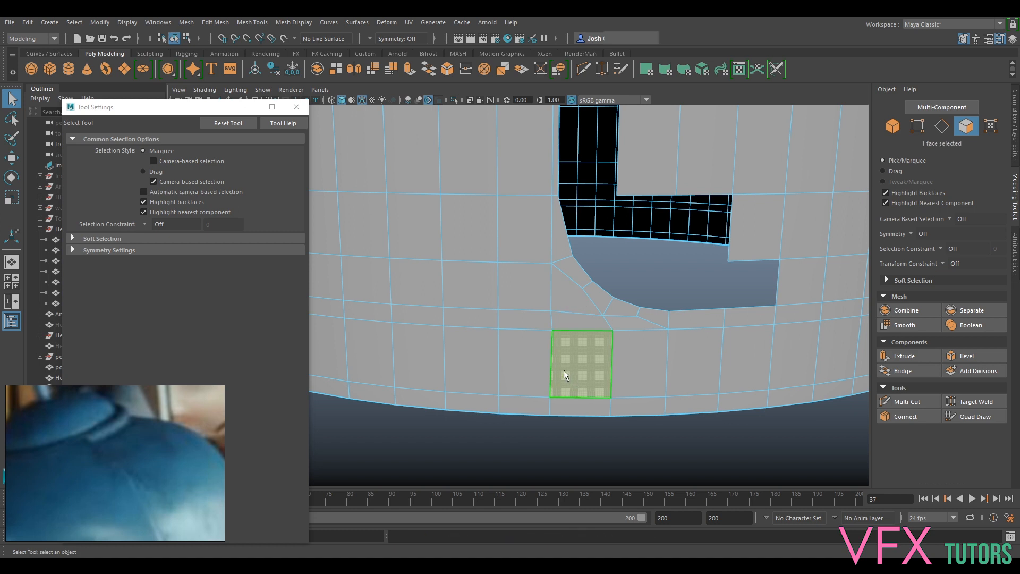
{"action": "scroll", "coordinate": [572, 367], "scroll_direction": "up", "scroll_amount": 4}
{"action": "left_click_drag", "start_coordinate": [700, 314], "coordinate": [581, 337], "text": "alt"}
{"action": "right_click_drag", "start_coordinate": [598, 319], "coordinate": [547, 279]}
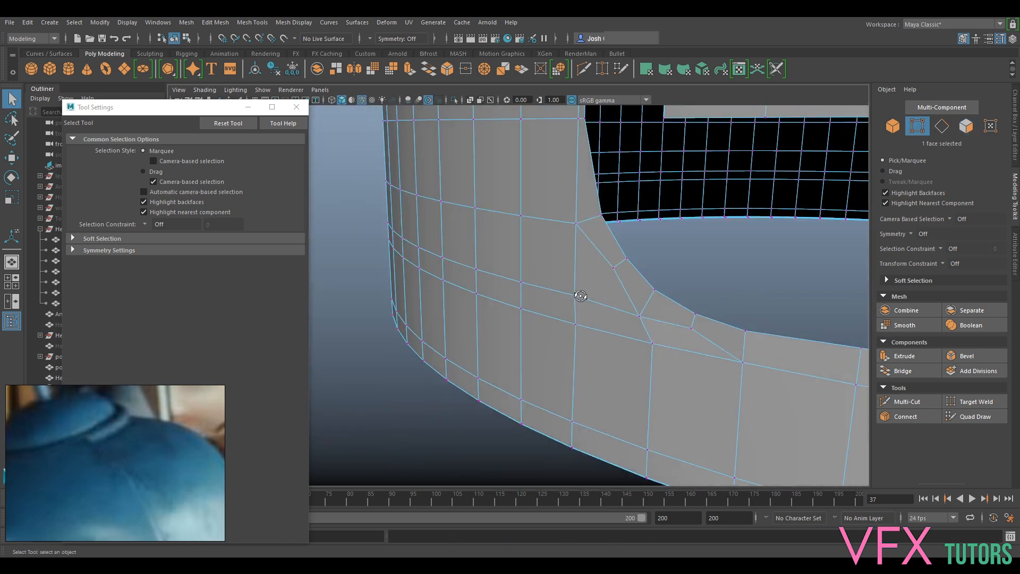
{"action": "left_click_drag", "start_coordinate": [581, 296], "coordinate": [541, 314], "text": "alt"}
{"action": "key", "text": "w"}
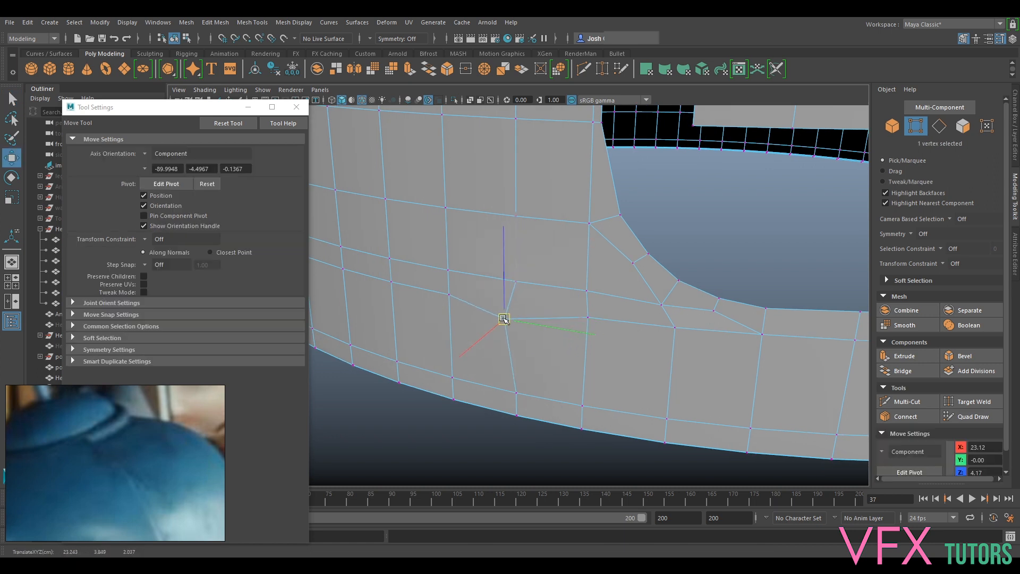
{"action": "left_click", "coordinate": [588, 317]}
{"action": "left_click_drag", "start_coordinate": [589, 317], "coordinate": [593, 319]}
{"action": "key", "text": "ctrl+z"}
- Cut a new edge from the shell vertex beside the bend to the slot strip's inner corner, and delete the old diagonal edge with its leftover vertex
{"action": "left_click_drag", "start_coordinate": [668, 354], "coordinate": [638, 250], "text": "alt"}
{"action": "right_click_drag", "start_coordinate": [632, 248], "coordinate": [631, 219]}
{"action": "left_click_drag", "start_coordinate": [624, 265], "coordinate": [597, 256], "text": "alt"}
{"action": "left_click", "coordinate": [907, 402]}
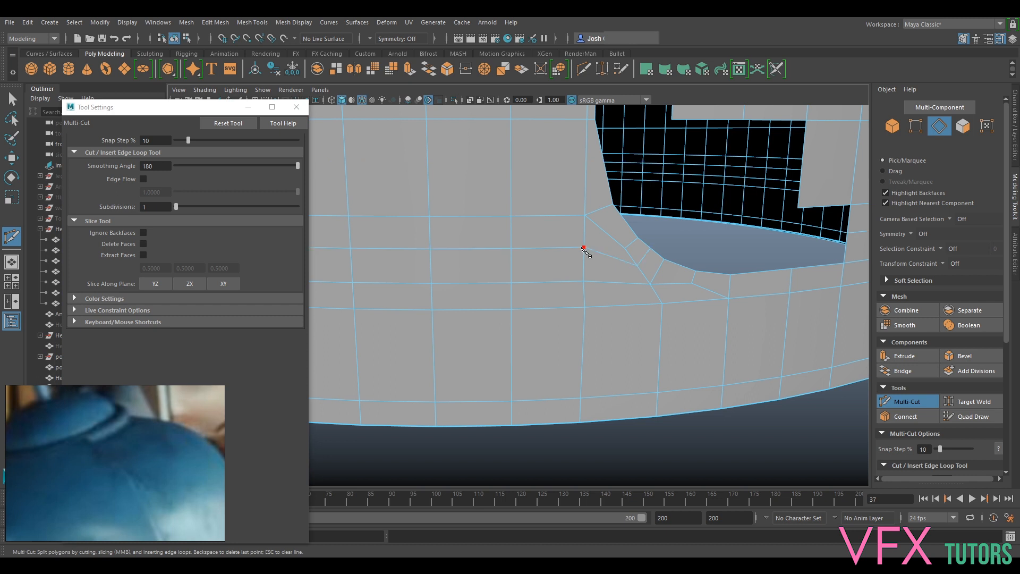
{"action": "left_click", "coordinate": [584, 247]}
{"action": "left_click", "coordinate": [626, 248]}
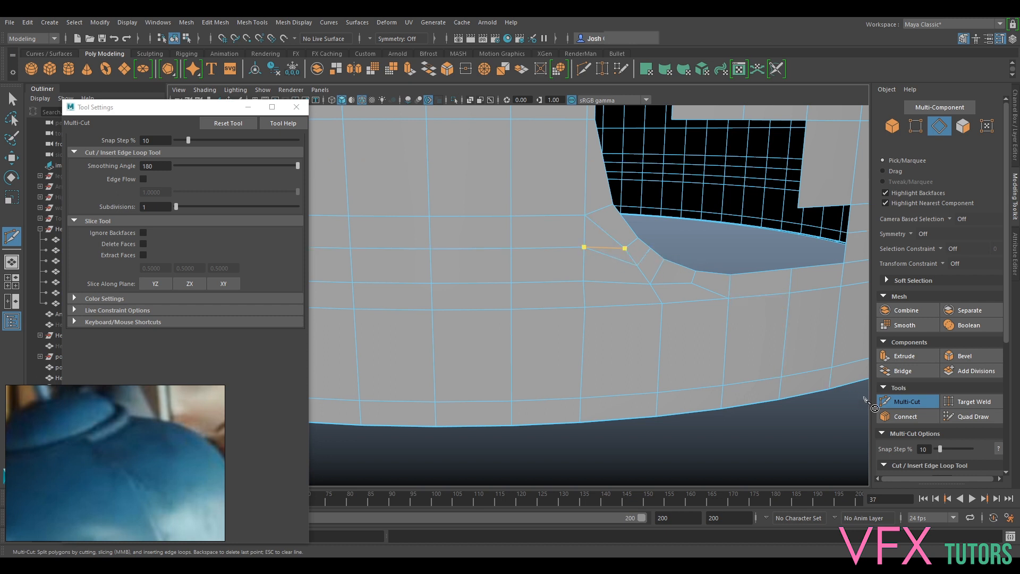
{"action": "left_click", "coordinate": [898, 401]}
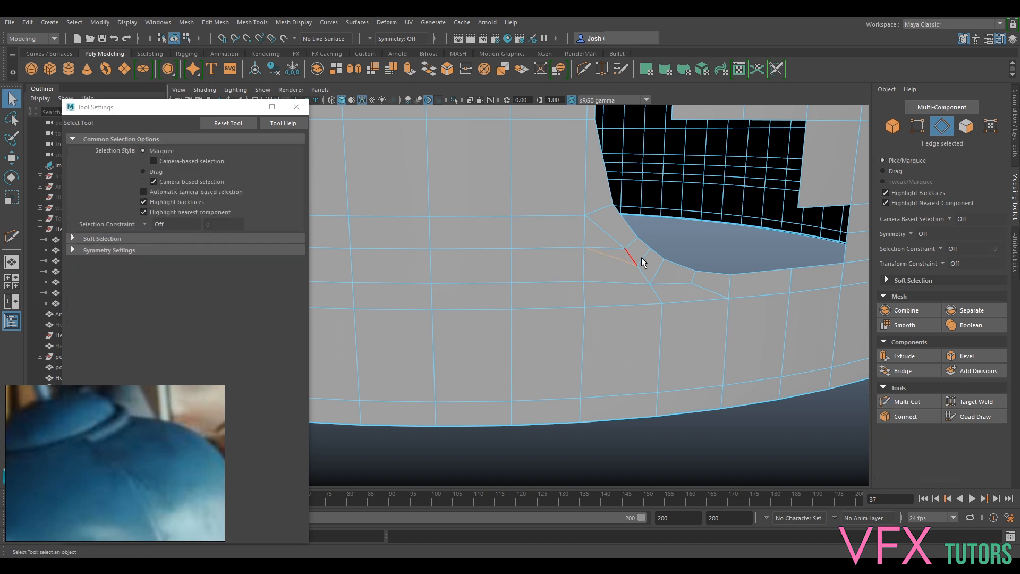
{"action": "key", "text": "Delete"}
{"action": "left_click", "coordinate": [637, 262]}
{"action": "key", "text": "Delete"}
- Compare the rerouted edge flow at the slot bend in smoothed and unsmoothed display
{"action": "key", "text": "3"}
{"action": "key", "text": "1"}
{"action": "key", "text": "3"}
{"action": "key", "text": "1"}
{"action": "key", "text": "3"}
{"action": "key", "text": "1"}
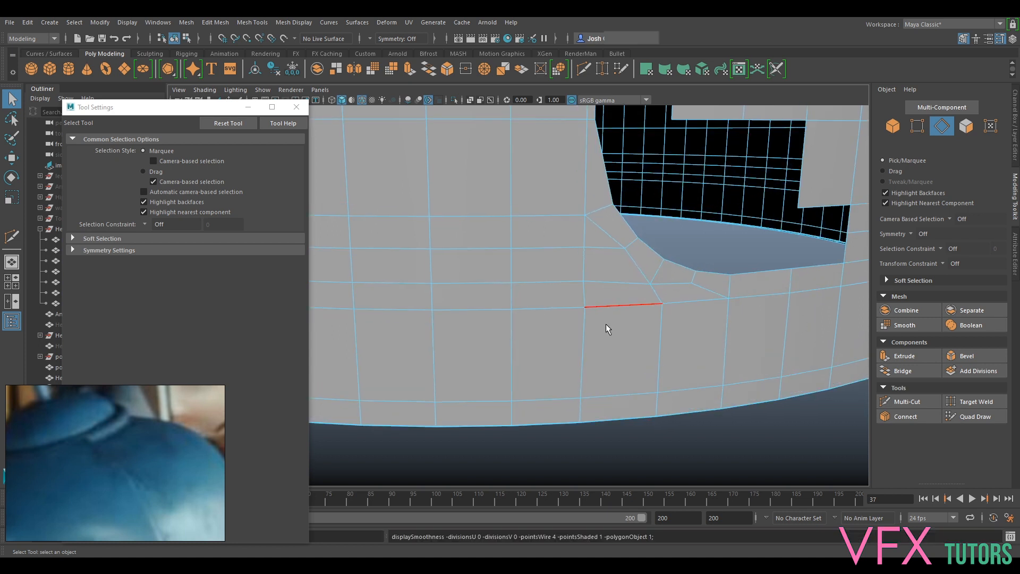
{"action": "key", "text": "3"}
{"action": "key", "text": "1"}
{"action": "key", "text": "3"}
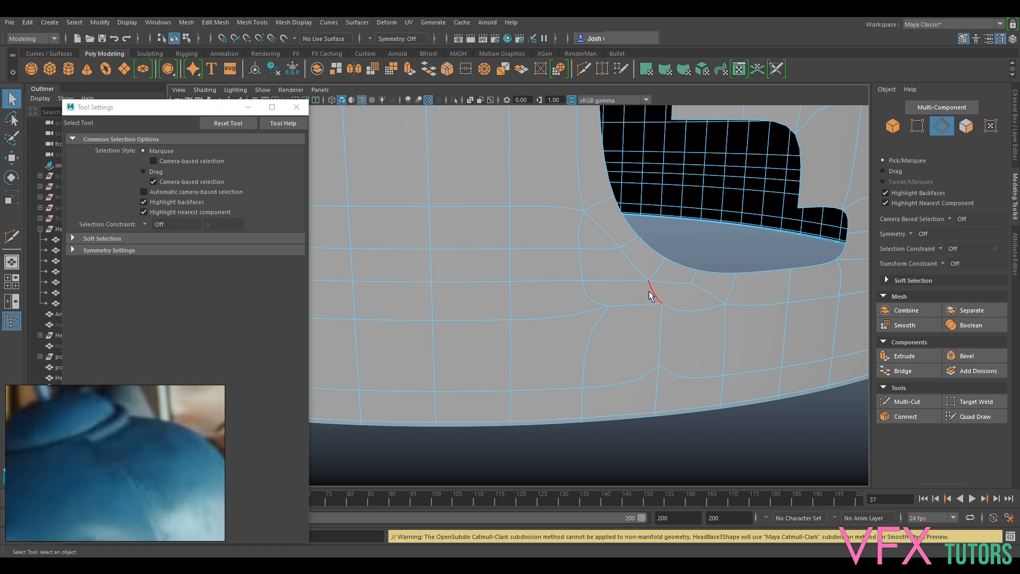
{"action": "key", "text": "1"}
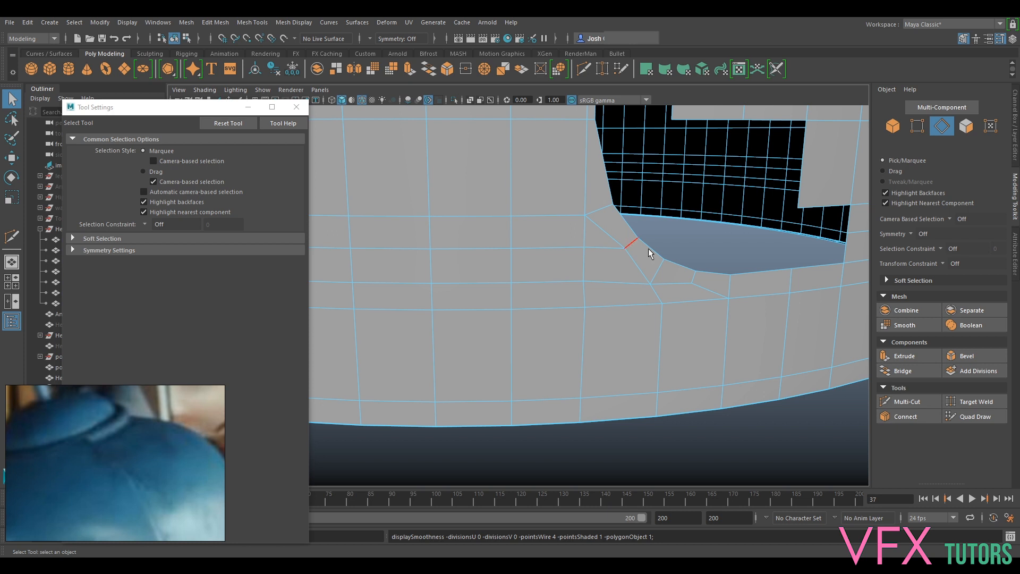
- Insert a horizontal edge loop in the shell just above the rerouted edge beside the bend, and check it in smoothed display
{"action": "left_click", "coordinate": [886, 400]}
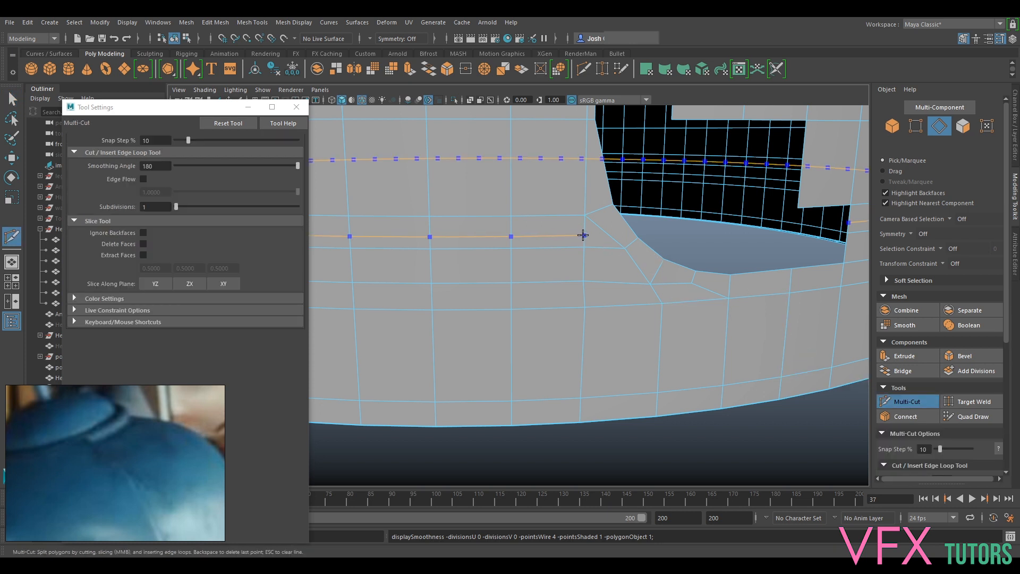
{"action": "key", "text": "3"}
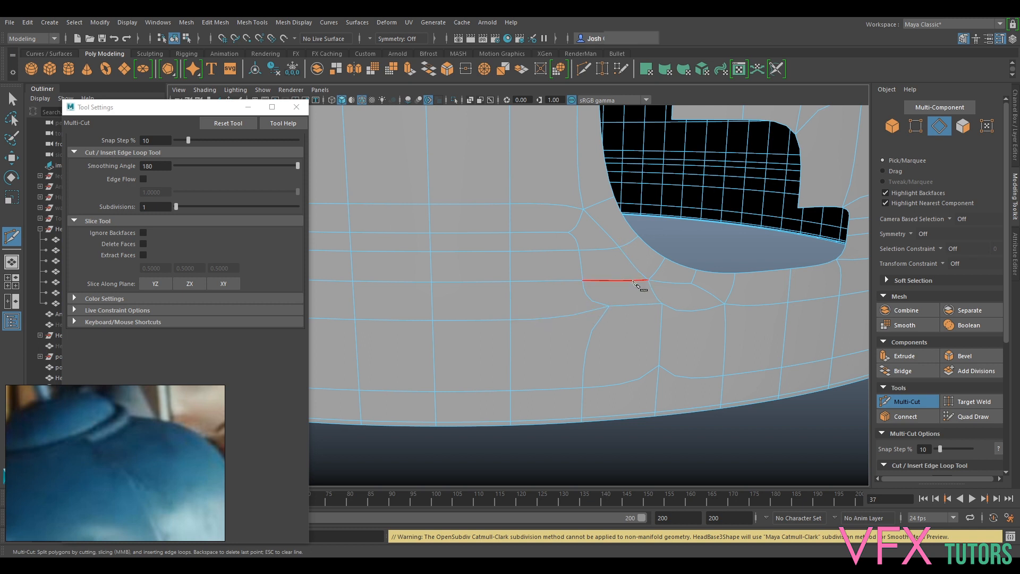
{"action": "left_click_drag", "start_coordinate": [647, 287], "coordinate": [685, 342], "text": "alt"}
{"action": "key", "text": "1"}
{"action": "mouse_move", "coordinate": [646, 384]}
{"action": "left_mouse_down", "text": "alt"}
{"action": "mouse_move", "coordinate": [663, 382]}
{"action": "mouse_move", "coordinate": [653, 386]}
{"action": "left_mouse_up", "text": "alt"}
{"action": "left_click_drag", "start_coordinate": [628, 308], "coordinate": [617, 339], "text": "alt"}
{"action": "right_click_drag", "start_coordinate": [617, 340], "coordinate": [646, 248]}
{"action": "left_click", "coordinate": [921, 400]}
- Select the whole ring of tall faces below the slot corner and delete it
{"action": "right_click_drag", "start_coordinate": [565, 262], "coordinate": [577, 303]}
{"action": "left_click", "coordinate": [591, 346]}
{"action": "left_click", "coordinate": [561, 347], "text": "shift"}
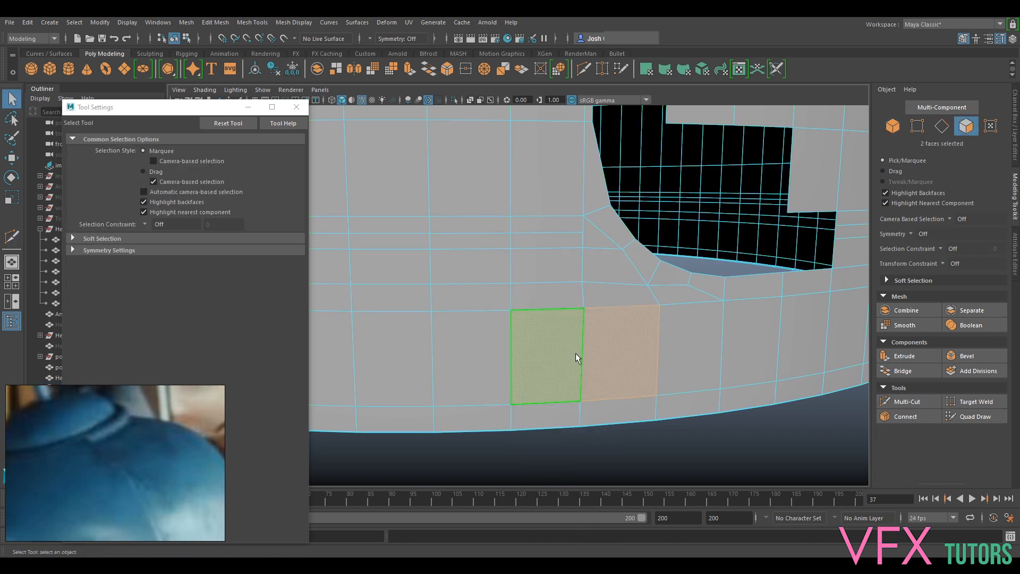
{"action": "double_click", "coordinate": [469, 359], "text": "shift"}
{"action": "key", "text": "Delete"}
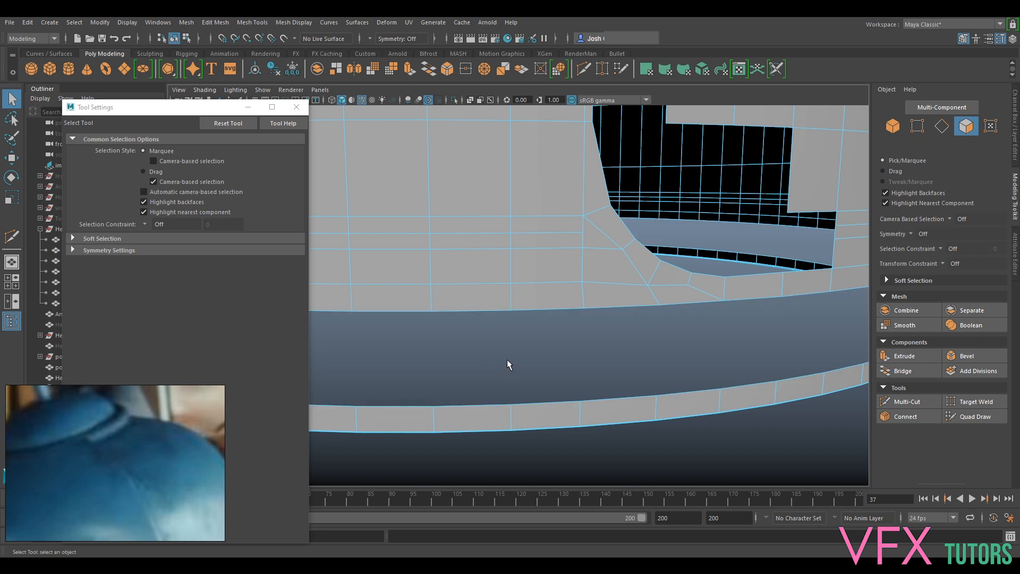
- Examine how the slot bend and its adjoining vertex smooth with the lower face ring removed, switching between smoothed and unsmoothed display
{"action": "key", "text": "3"}
{"action": "key", "text": "1"}
{"action": "key", "text": "3"}
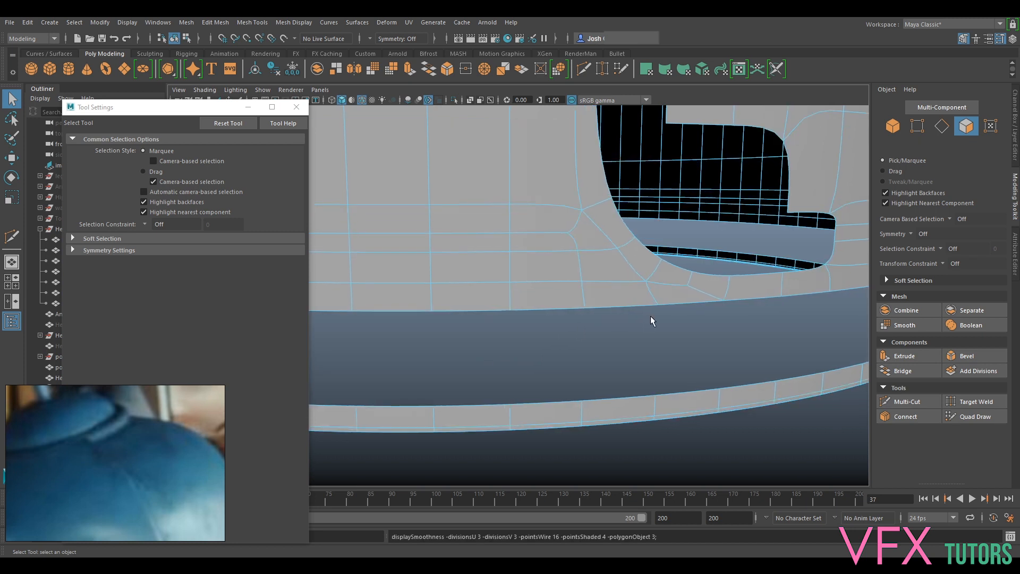
{"action": "key", "text": "1"}
{"action": "key", "text": "3"}
{"action": "key", "text": "1"}
{"action": "key", "text": "3"}
{"action": "key", "text": "1"}
{"action": "key", "text": "F9"}
{"action": "left_click", "coordinate": [581, 234]}
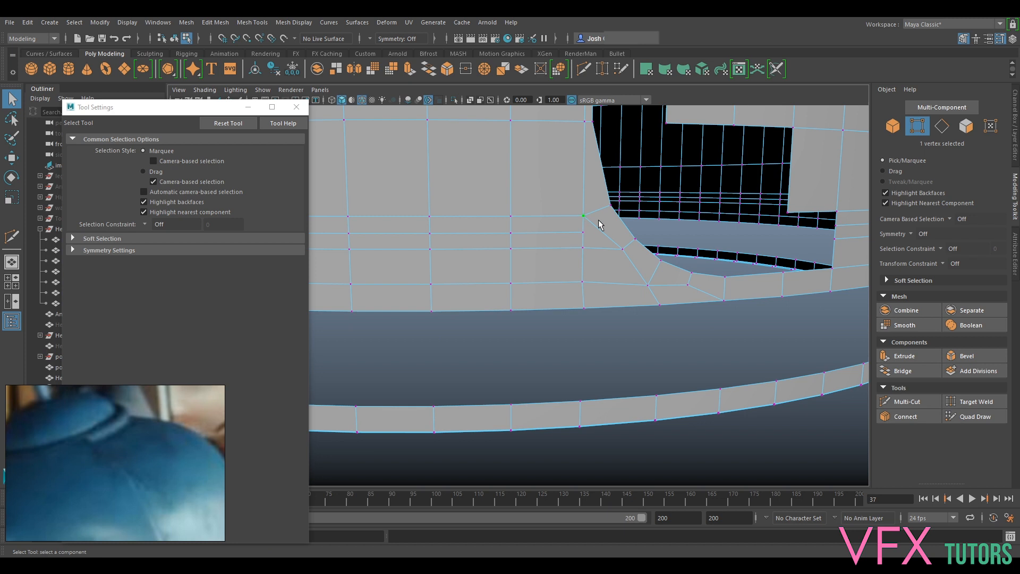
{"action": "key", "text": "2"}
{"action": "key", "text": "3"}
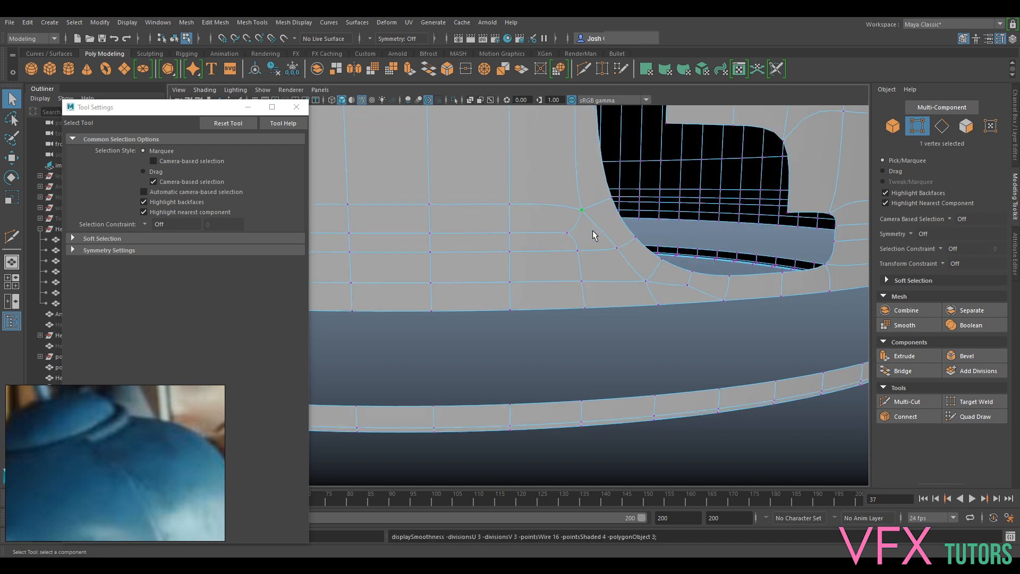
{"action": "left_click_drag", "start_coordinate": [629, 261], "coordinate": [649, 296], "text": "alt"}
{"action": "right_click_drag", "start_coordinate": [620, 262], "coordinate": [624, 230]}
{"action": "key", "text": "1"}
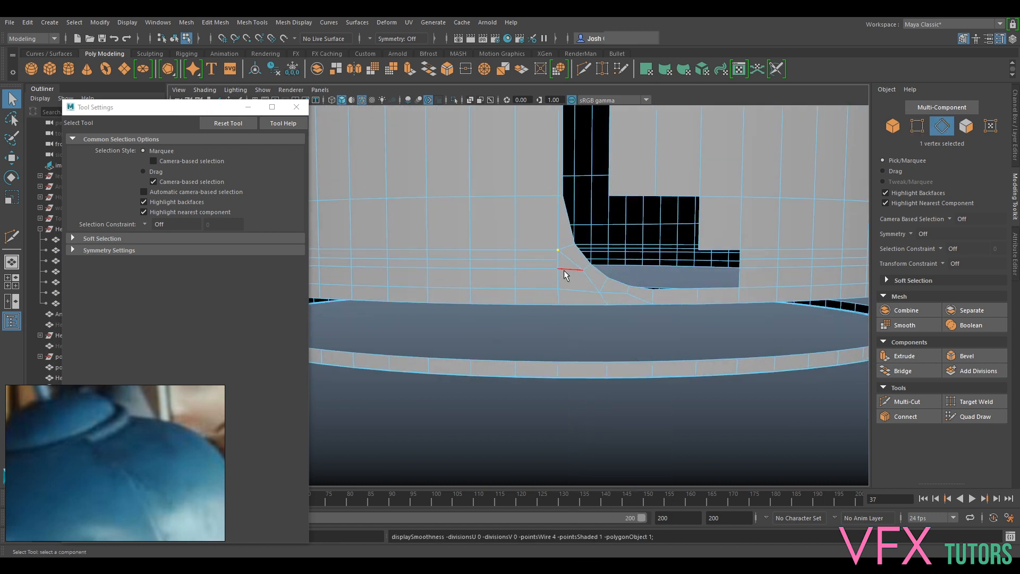
- Bridge the shell's lower border edges to the upper border of the bottom rim, and show the shell smoothed in object mode
{"action": "double_click", "coordinate": [594, 304]}
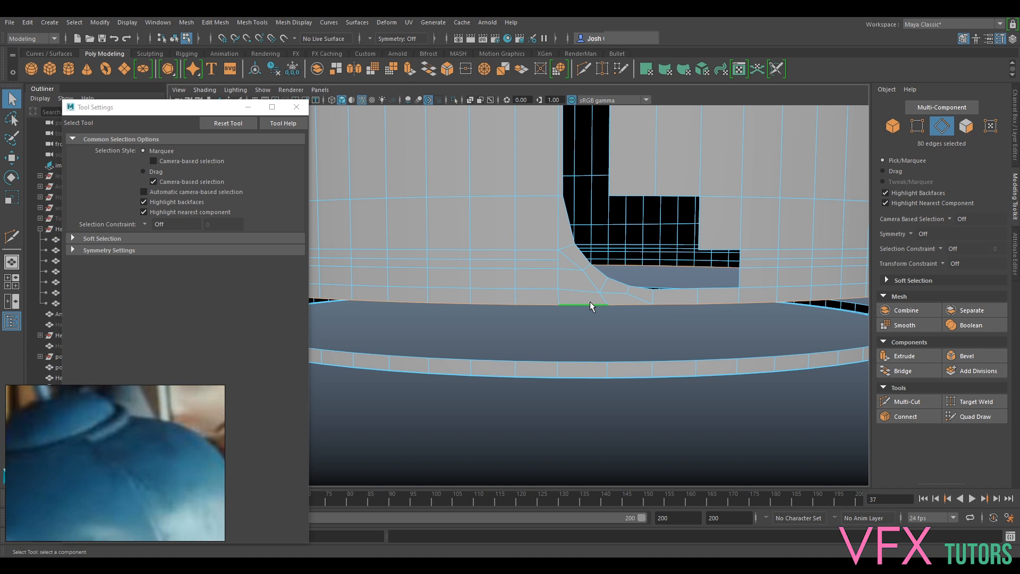
{"action": "double_click", "coordinate": [590, 360], "text": "shift"}
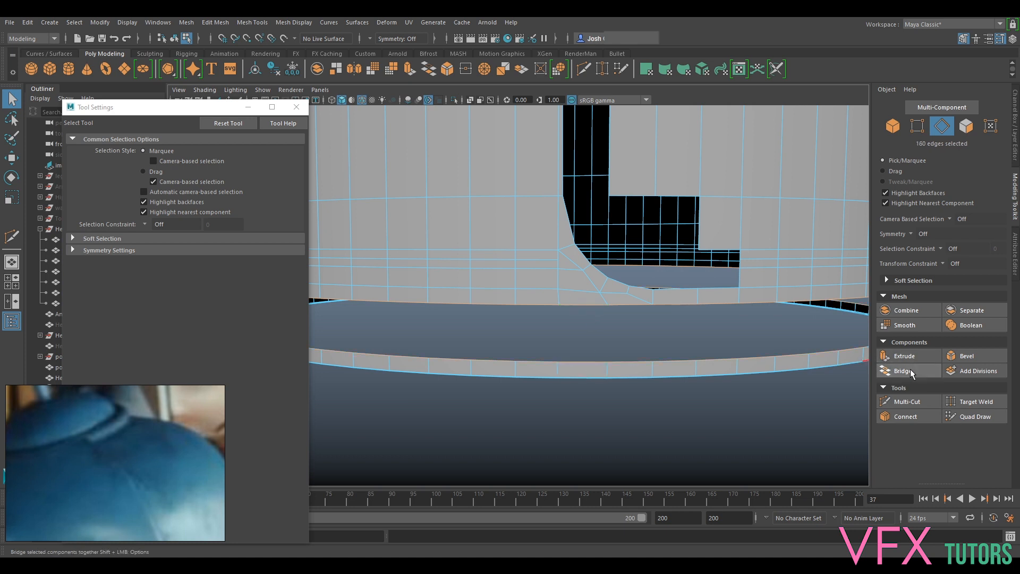
{"action": "left_click", "coordinate": [903, 371]}
{"action": "key", "text": "3"}
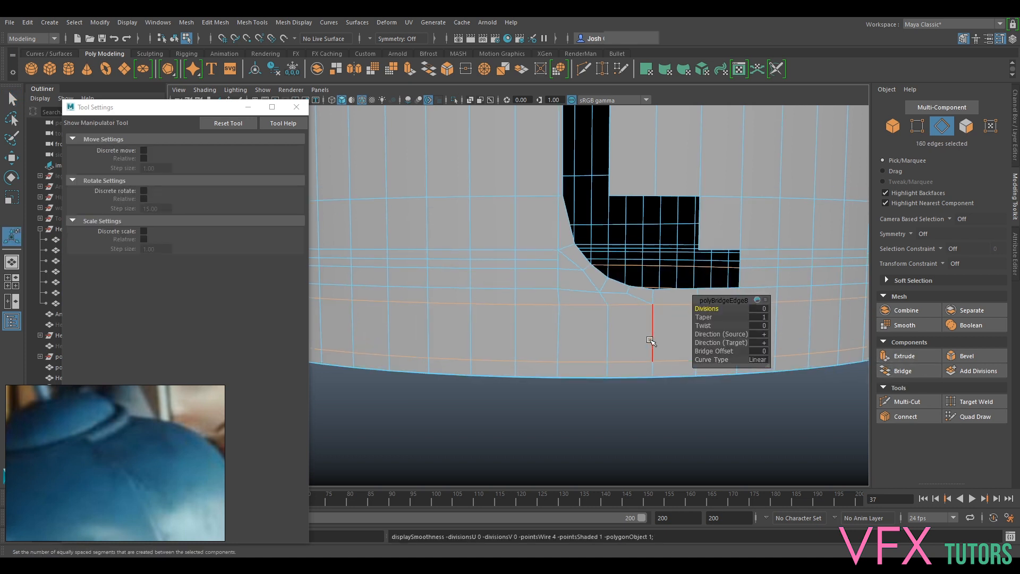
{"action": "right_click_drag", "start_coordinate": [601, 262], "coordinate": [642, 277]}
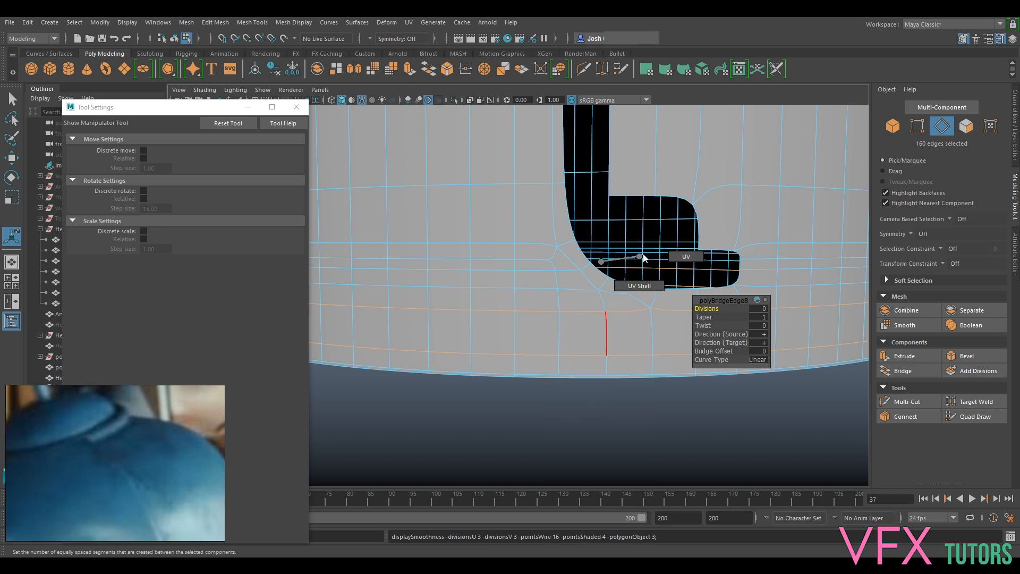
{"action": "key", "text": "q"}
- Inspect the smoothed head shell from the repaired slot corner up to the slot's end at the top opening
{"action": "scroll", "coordinate": [650, 410], "scroll_direction": "down", "scroll_amount": 3}
{"action": "right_click_drag", "start_coordinate": [695, 301], "coordinate": [750, 245]}
{"action": "left_click", "coordinate": [799, 286]}
{"action": "left_click_drag", "start_coordinate": [547, 324], "coordinate": [553, 304], "text": "alt"}
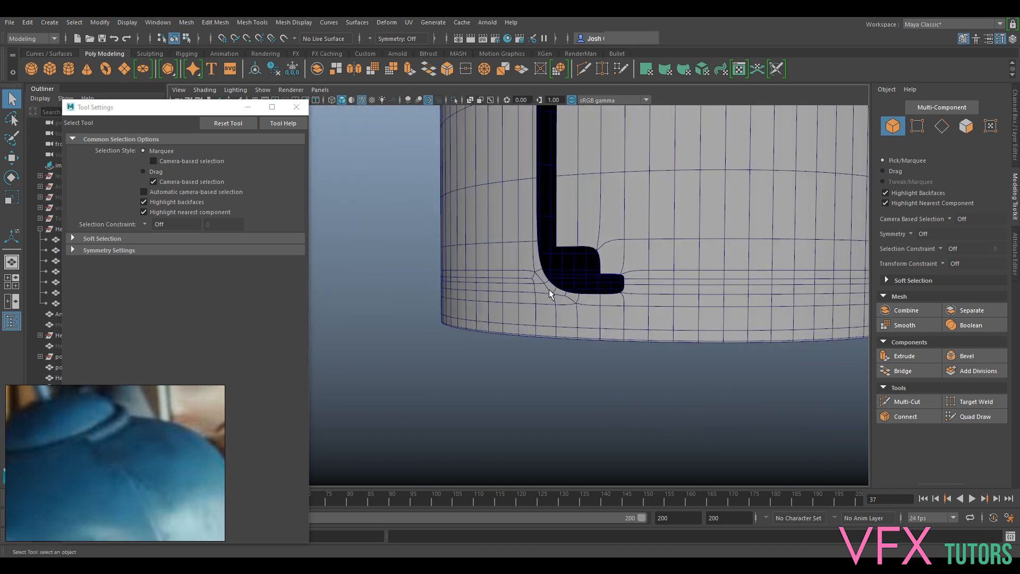
{"action": "left_click_drag", "start_coordinate": [659, 288], "coordinate": [665, 291], "text": "alt"}
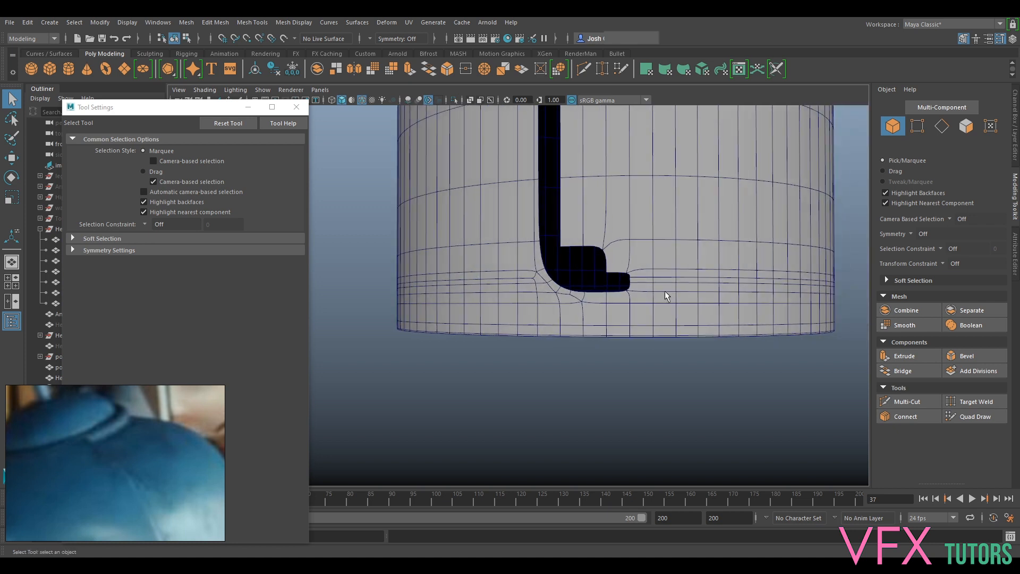
{"action": "middle_click_drag", "start_coordinate": [651, 189], "coordinate": [673, 387], "text": "alt"}
{"action": "left_click_drag", "start_coordinate": [656, 213], "coordinate": [665, 291], "text": "alt"}
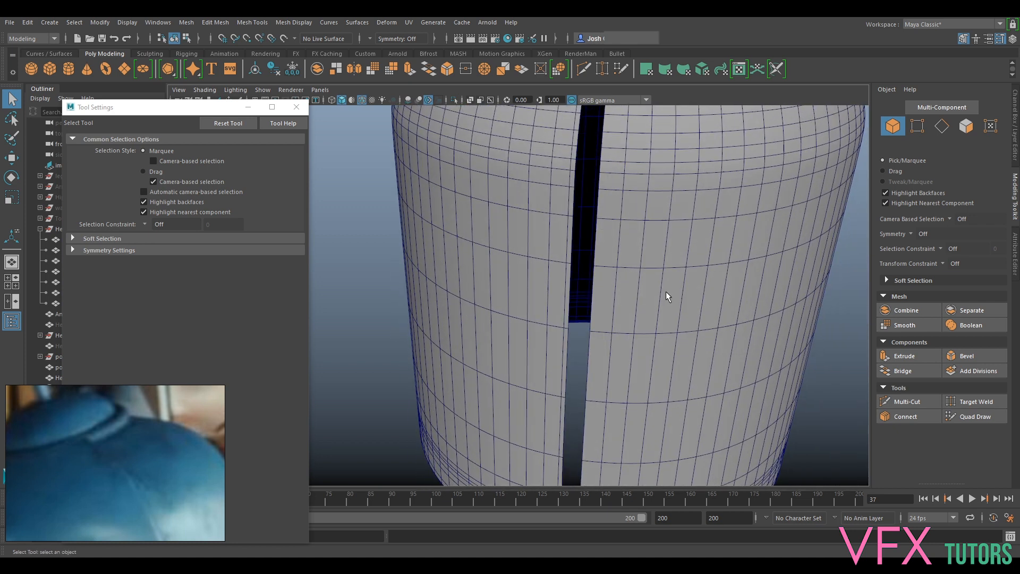
{"action": "middle_click_drag", "start_coordinate": [670, 234], "coordinate": [716, 497], "text": "alt"}
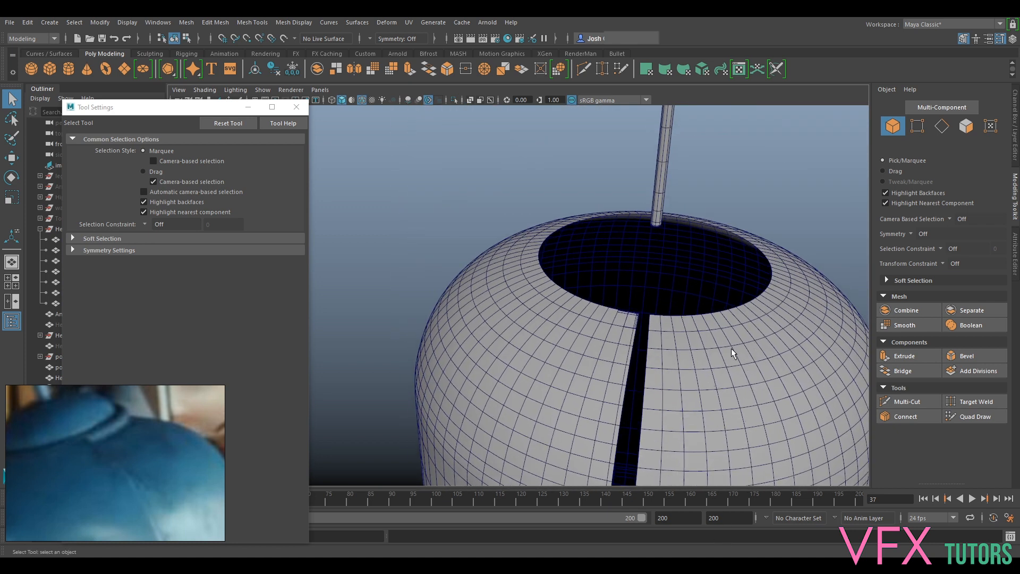
{"action": "scroll", "coordinate": [729, 332], "scroll_direction": "up", "scroll_amount": 10}
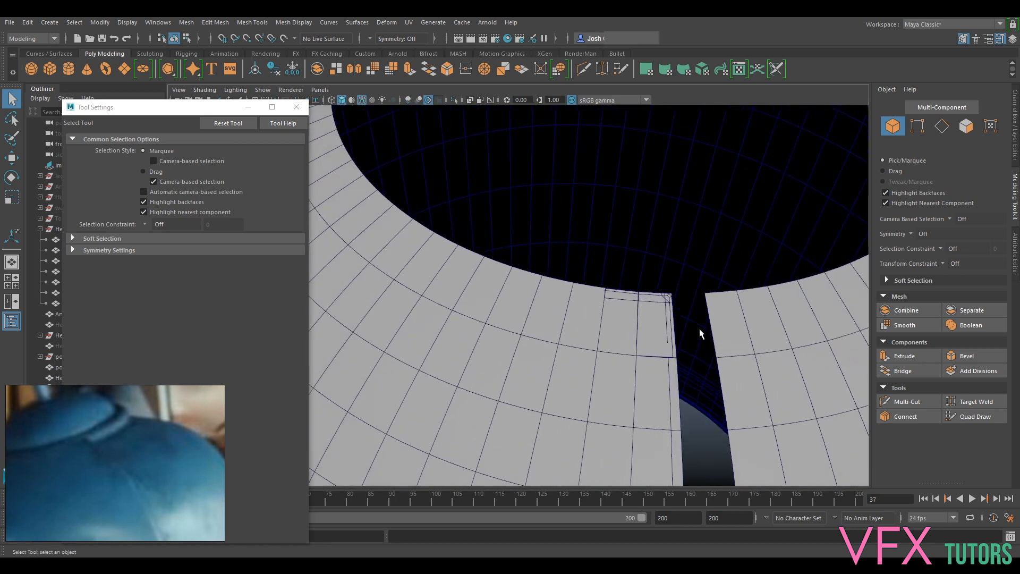
- Show the head shell unsmoothed and select the small corner piece overlapping it at the top of the slot
{"action": "left_click", "coordinate": [599, 321]}
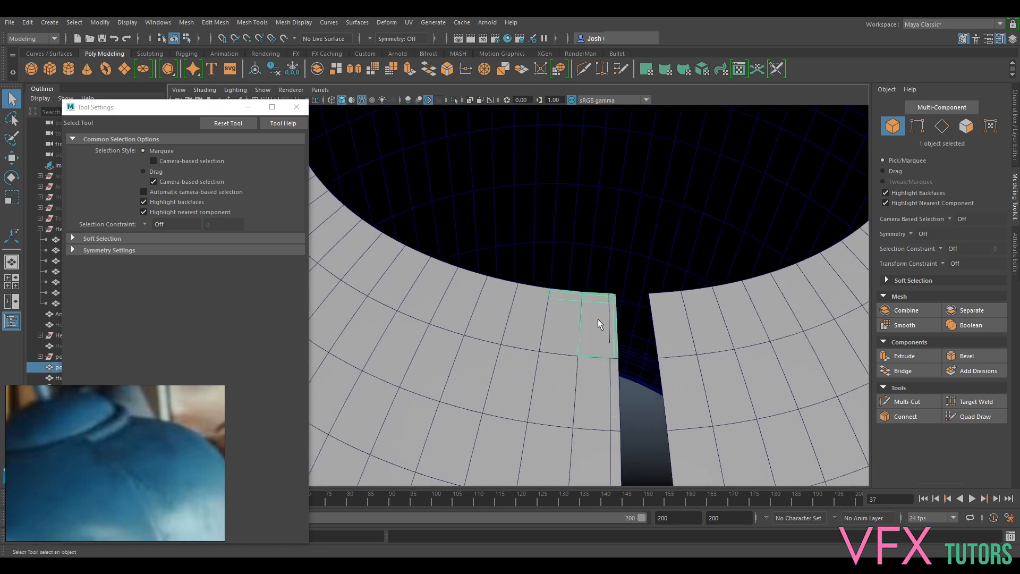
{"action": "left_click", "coordinate": [576, 365]}
{"action": "key", "text": "1"}
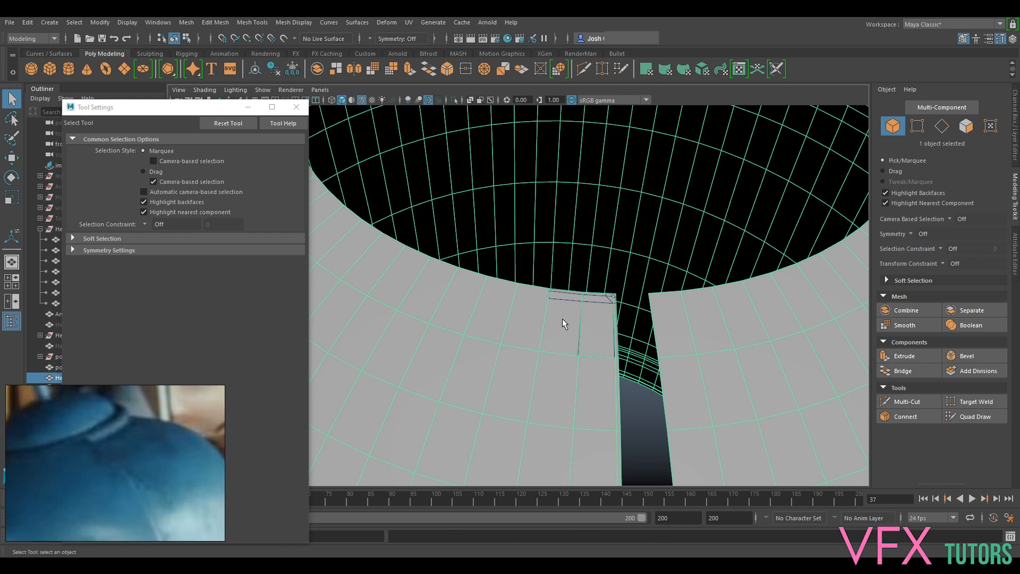
{"action": "left_click_drag", "start_coordinate": [577, 329], "coordinate": [592, 342], "text": "alt"}
{"action": "left_click", "coordinate": [595, 266]}
{"action": "left_click_drag", "start_coordinate": [595, 266], "coordinate": [713, 333], "text": "alt"}
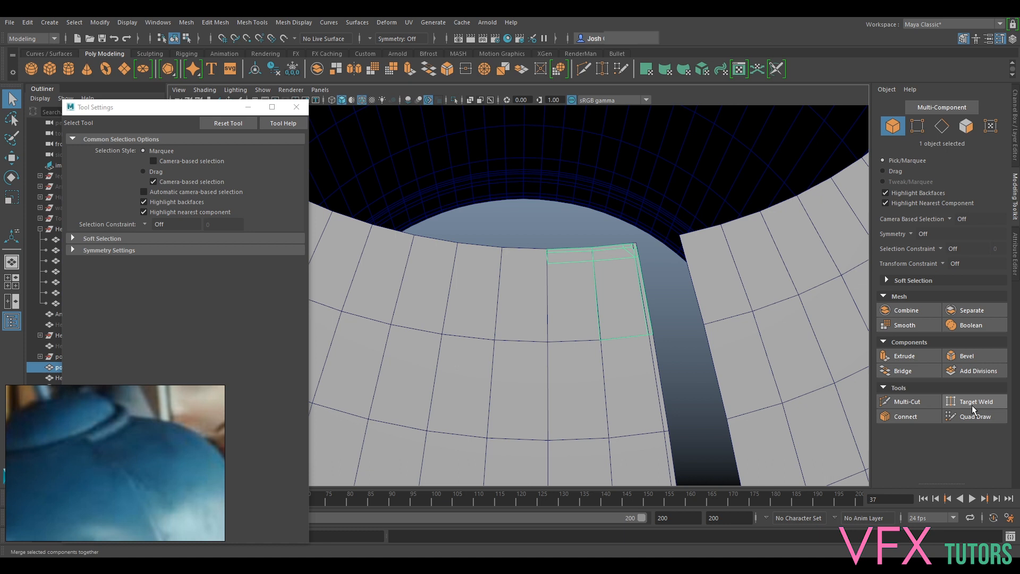
{"action": "left_click_drag", "start_coordinate": [502, 301], "coordinate": [636, 345], "text": "alt"}
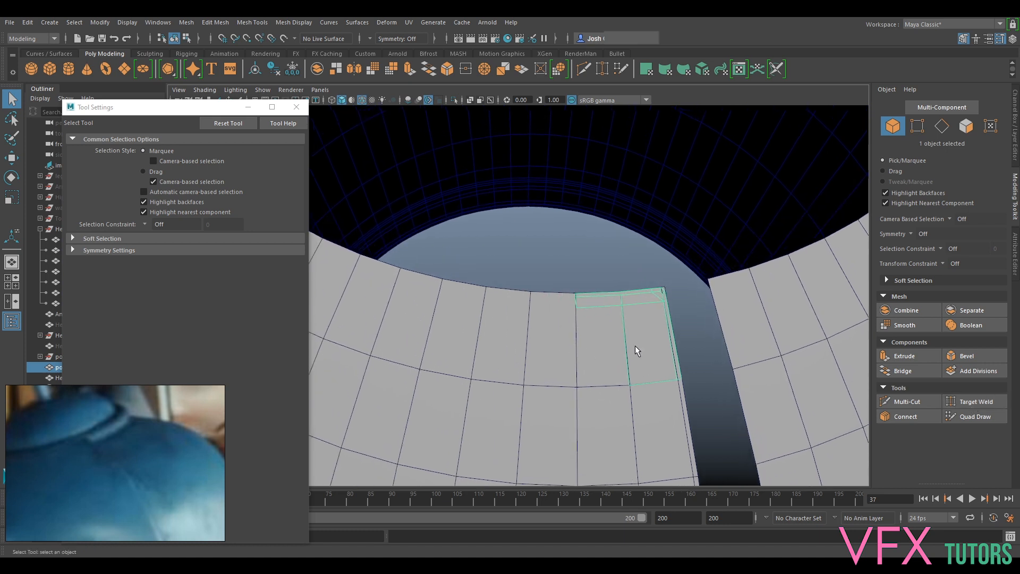
- Insert an edge loop around the shell just below the top opening, level with the corner piece's lower horizontal edge
{"action": "left_click", "coordinate": [611, 347]}
{"action": "left_click", "coordinate": [907, 402]}
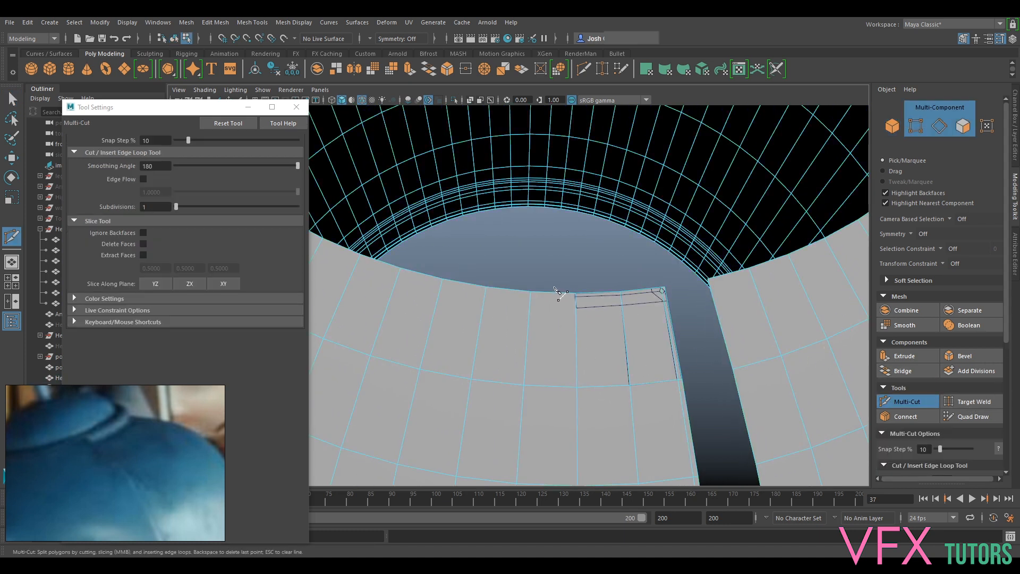
{"action": "scroll", "coordinate": [592, 311], "scroll_direction": "up", "scroll_amount": 2}
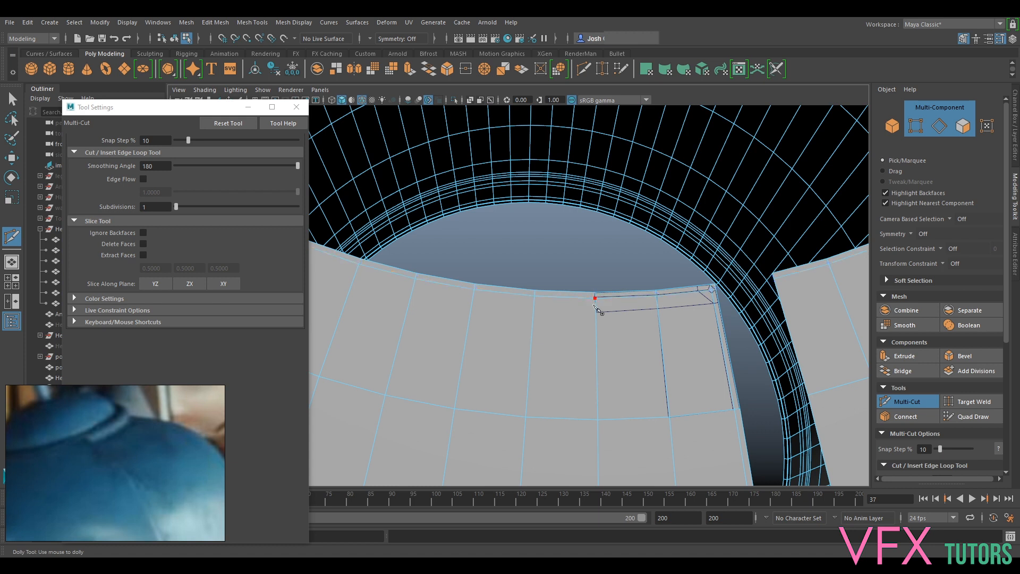
{"action": "left_click", "coordinate": [594, 312], "text": "ctrl"}
{"action": "left_click", "coordinate": [911, 403]}
{"action": "left_click_drag", "start_coordinate": [728, 361], "coordinate": [752, 324], "text": "alt"}
{"action": "middle_click_drag", "start_coordinate": [619, 351], "coordinate": [630, 300], "text": "alt"}
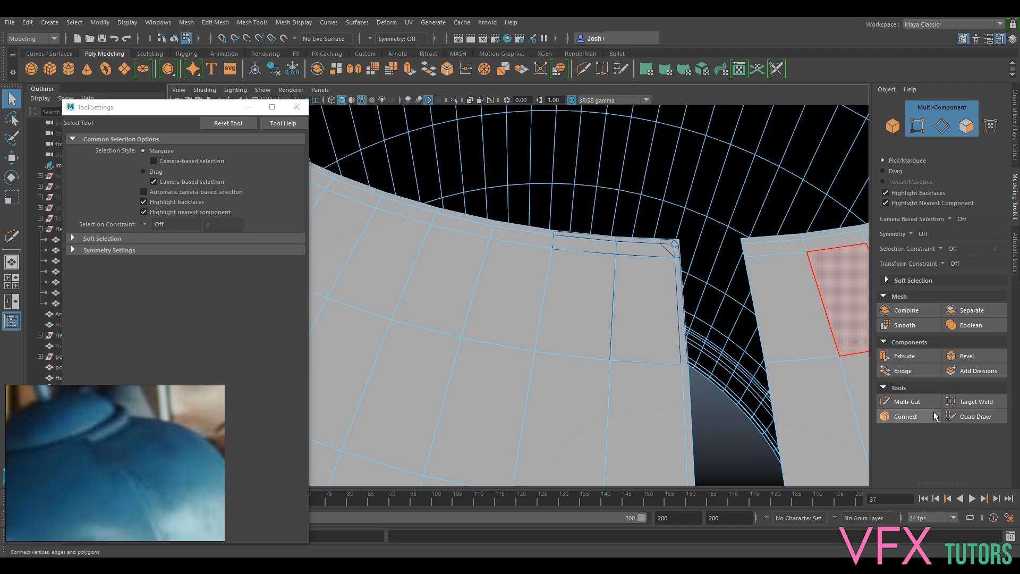
- Delete the shell faces overlapped by the corner piece at the top of the slot
{"action": "left_click", "coordinate": [967, 125]}
{"action": "left_click", "coordinate": [603, 240]}
{"action": "left_click_drag", "start_coordinate": [603, 241], "coordinate": [649, 191], "text": "alt"}
{"action": "left_click_drag", "start_coordinate": [540, 217], "coordinate": [541, 218]}
{"action": "left_click", "coordinate": [651, 225]}
{"action": "left_click_drag", "start_coordinate": [636, 243], "coordinate": [635, 242]}
{"action": "left_click", "coordinate": [621, 269]}
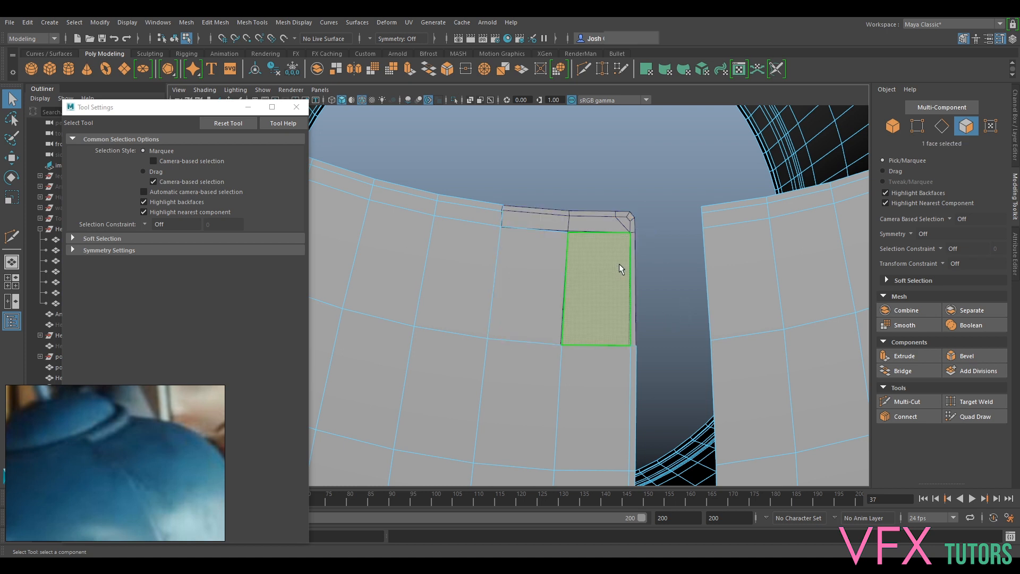
{"action": "left_click_drag", "start_coordinate": [623, 373], "coordinate": [598, 337], "text": "alt"}
{"action": "right_click_drag", "start_coordinate": [641, 262], "coordinate": [564, 271]}
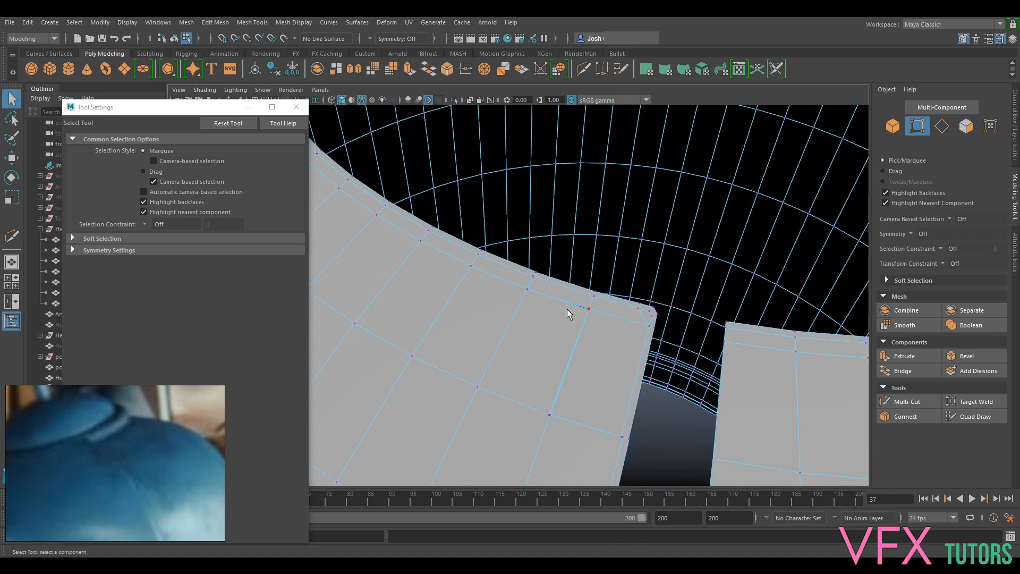
- Try to merge a corner piece vertex with the matching shell vertex while they are still separate objects
{"action": "right_click_drag", "start_coordinate": [567, 309], "coordinate": [583, 318], "text": "alt"}
{"action": "middle_click_drag", "start_coordinate": [583, 318], "coordinate": [641, 330], "text": "alt"}
{"action": "left_click_drag", "start_coordinate": [641, 330], "coordinate": [613, 288], "text": "alt"}
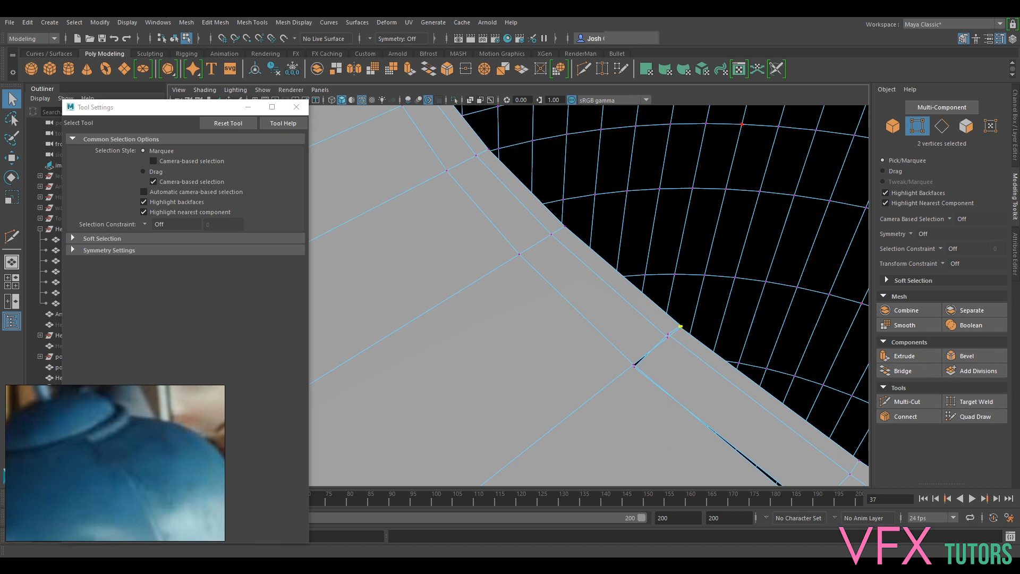
{"action": "left_click", "coordinate": [209, 21]}
{"action": "left_click", "coordinate": [275, 147]}
{"action": "left_click_drag", "start_coordinate": [661, 328], "coordinate": [701, 321]}
{"action": "right_click_drag", "start_coordinate": [711, 268], "coordinate": [752, 244]}
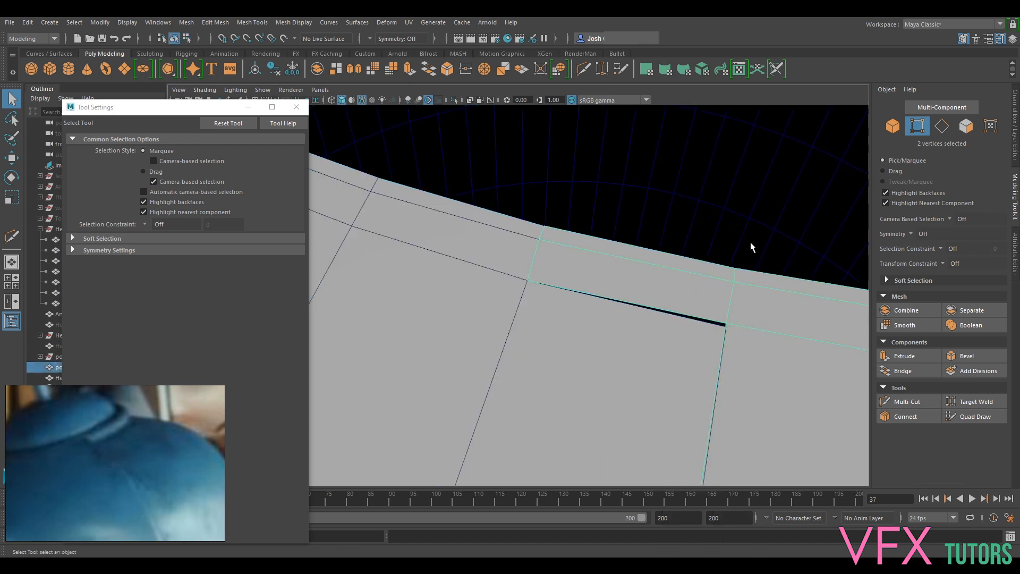
- Combine the head shell and the small corner piece into one mesh
{"action": "left_click", "coordinate": [583, 288]}
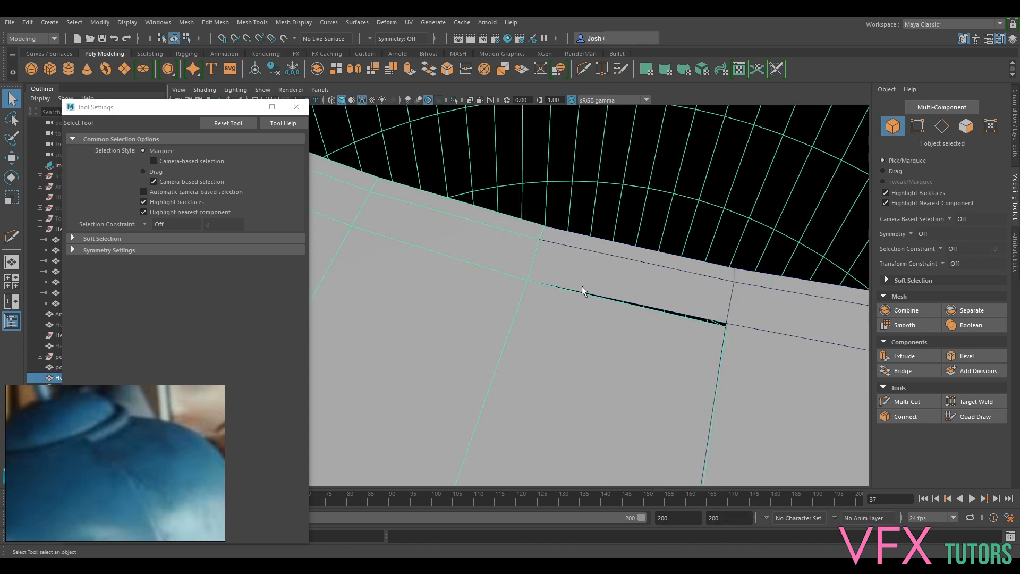
{"action": "left_click_drag", "start_coordinate": [773, 234], "coordinate": [562, 365], "text": "alt"}
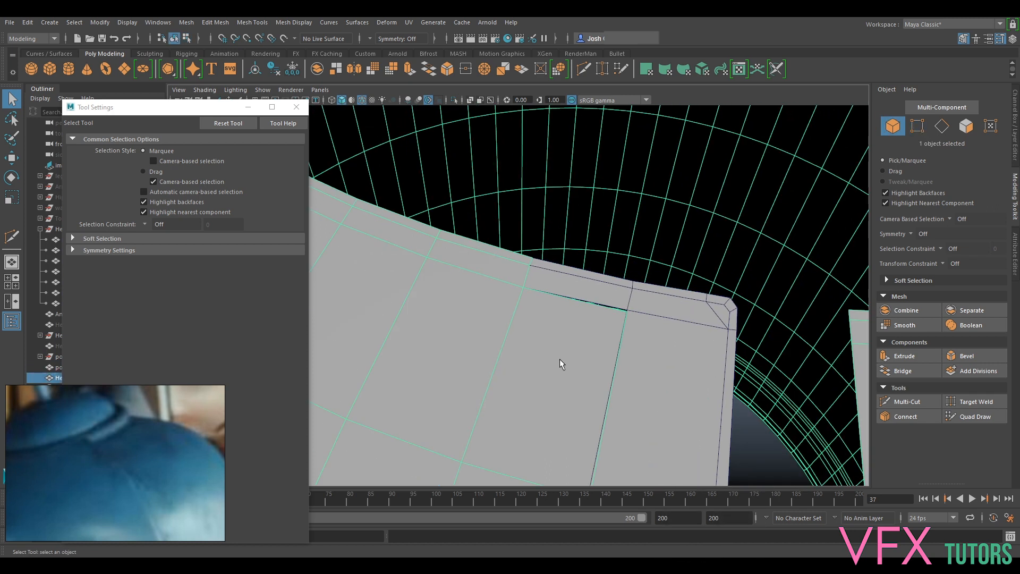
{"action": "left_click", "coordinate": [721, 299], "text": "shift"}
{"action": "left_click", "coordinate": [223, 25]}
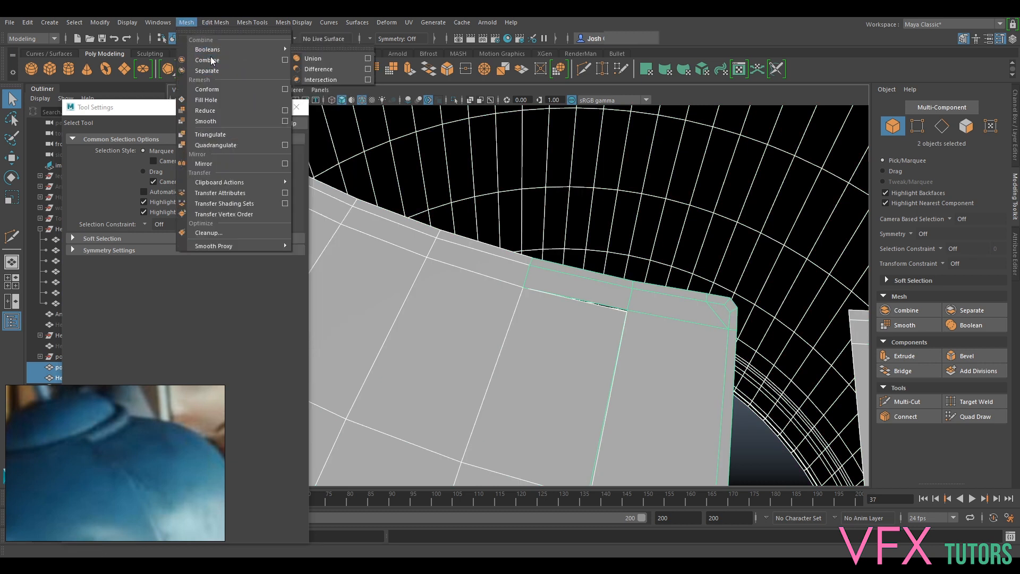
{"action": "left_click", "coordinate": [215, 61]}
- Merge the overlapping vertex pairs along the seam between the corner piece and the shell
{"action": "right_click_drag", "start_coordinate": [599, 262], "coordinate": [553, 266]}
{"action": "left_click", "coordinate": [621, 310]}
{"action": "left_click_drag", "start_coordinate": [622, 310], "coordinate": [596, 287], "text": "alt"}
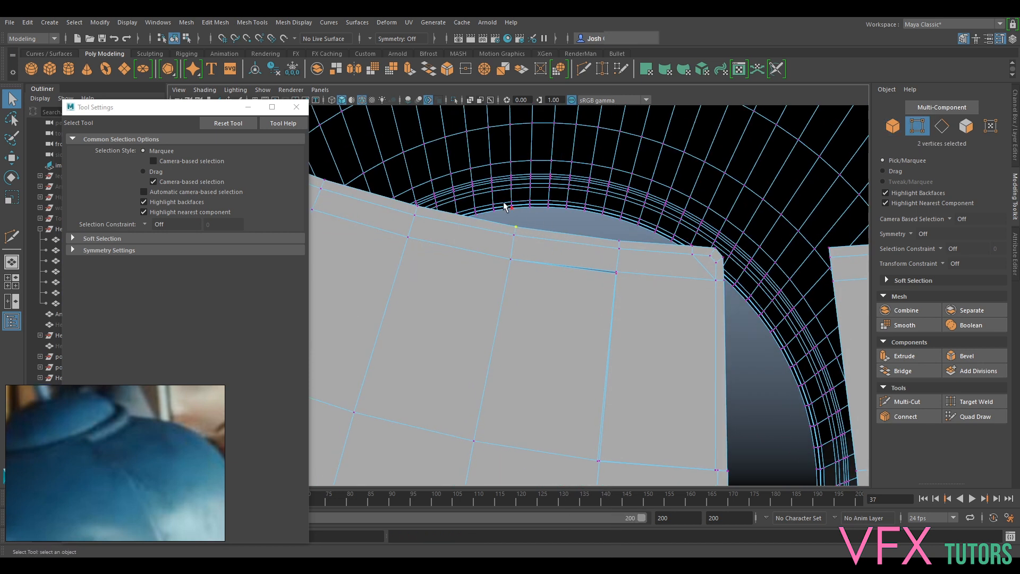
{"action": "left_click", "coordinate": [168, 22]}
{"action": "mouse_move", "coordinate": [233, 25]}
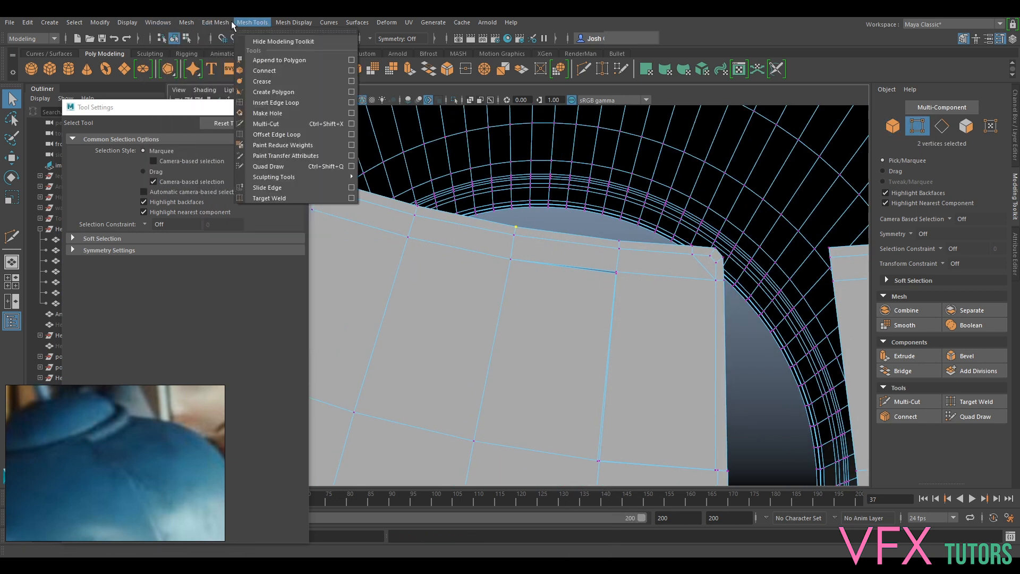
{"action": "left_click", "coordinate": [246, 145]}
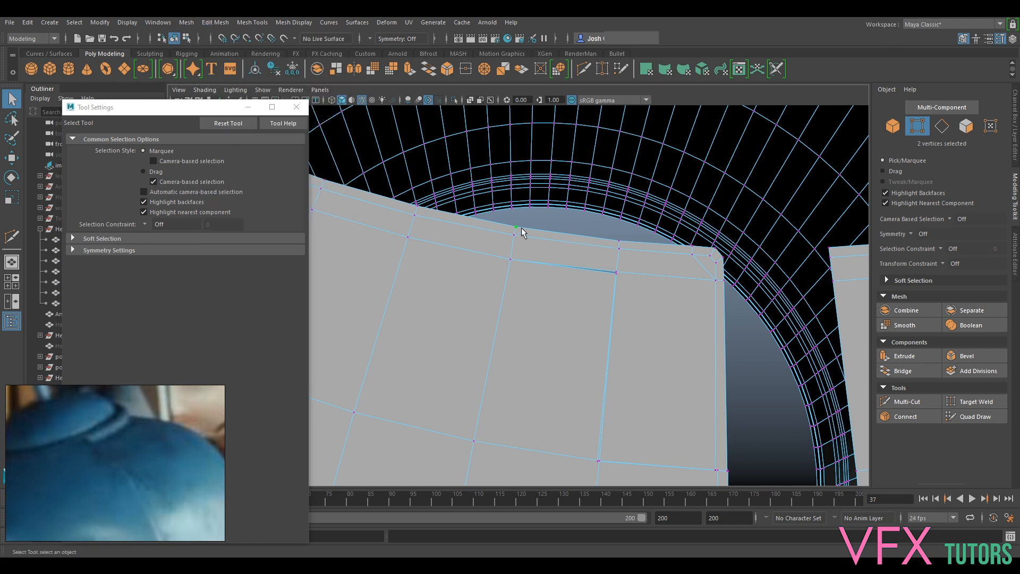
{"action": "left_click", "coordinate": [626, 268]}
{"action": "left_click_drag", "start_coordinate": [716, 331], "coordinate": [706, 339], "text": "alt"}
- Compare the joined corner at the slot's top in smoothed and unsmoothed display
{"action": "key", "text": "3"}
{"action": "key", "text": "1"}
{"action": "key", "text": "3"}
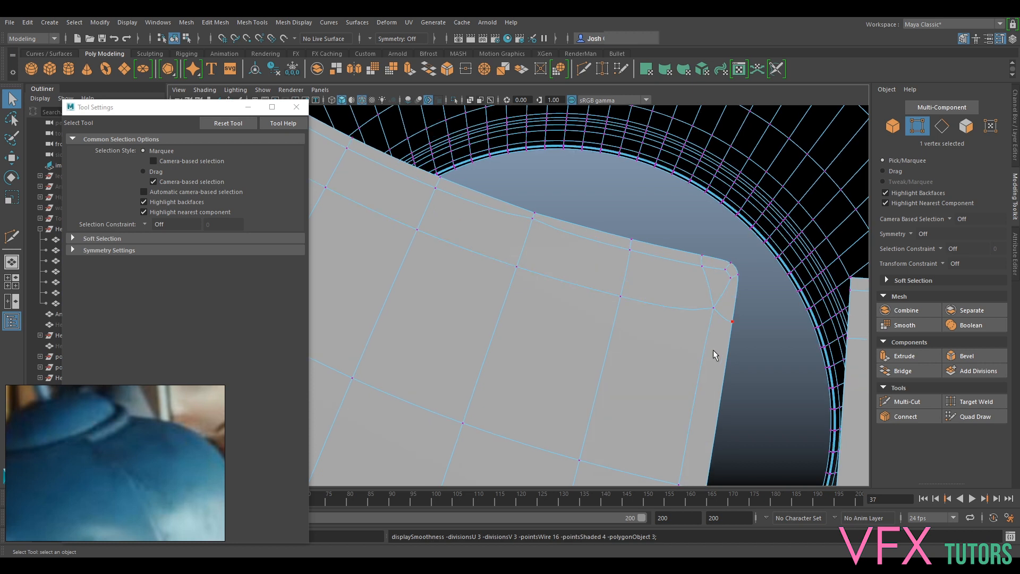
{"action": "key", "text": "1"}
{"action": "key", "text": "3"}
- Inspect the whole smoothed shell, and examine the slot's lower end with the shell unsmoothed
{"action": "left_click_drag", "start_coordinate": [733, 318], "coordinate": [651, 285], "text": "alt"}
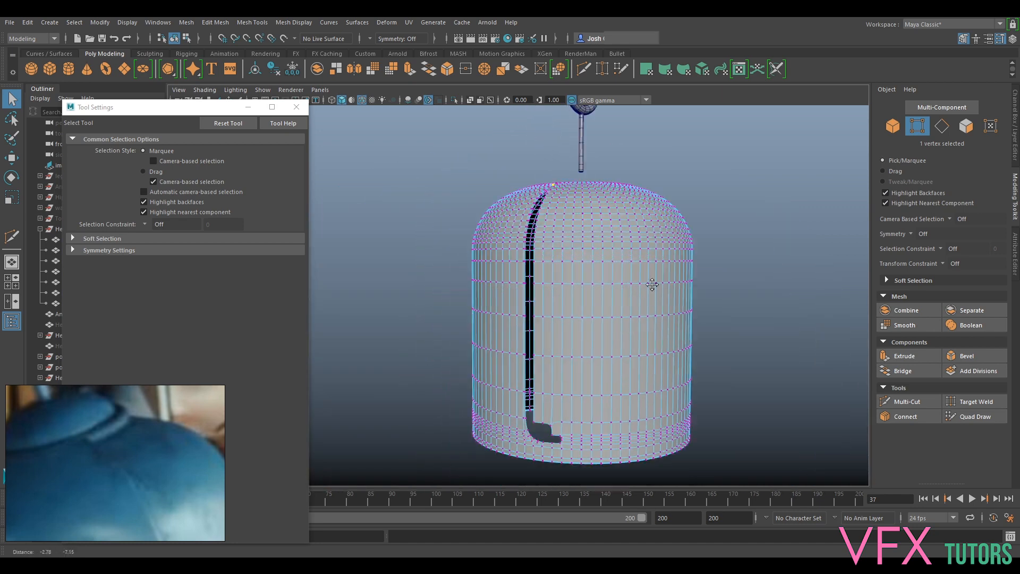
{"action": "middle_click_drag", "start_coordinate": [652, 285], "coordinate": [693, 152], "text": "alt"}
{"action": "scroll", "coordinate": [692, 153], "scroll_direction": "up", "scroll_amount": 4}
{"action": "middle_click_drag", "start_coordinate": [755, 183], "coordinate": [657, 227], "text": "alt"}
{"action": "left_click_drag", "start_coordinate": [657, 227], "coordinate": [639, 376], "text": "alt"}
{"action": "left_click_drag", "start_coordinate": [714, 227], "coordinate": [695, 210], "text": "alt"}
{"action": "right_click_drag", "start_coordinate": [695, 210], "coordinate": [686, 322], "text": "alt"}
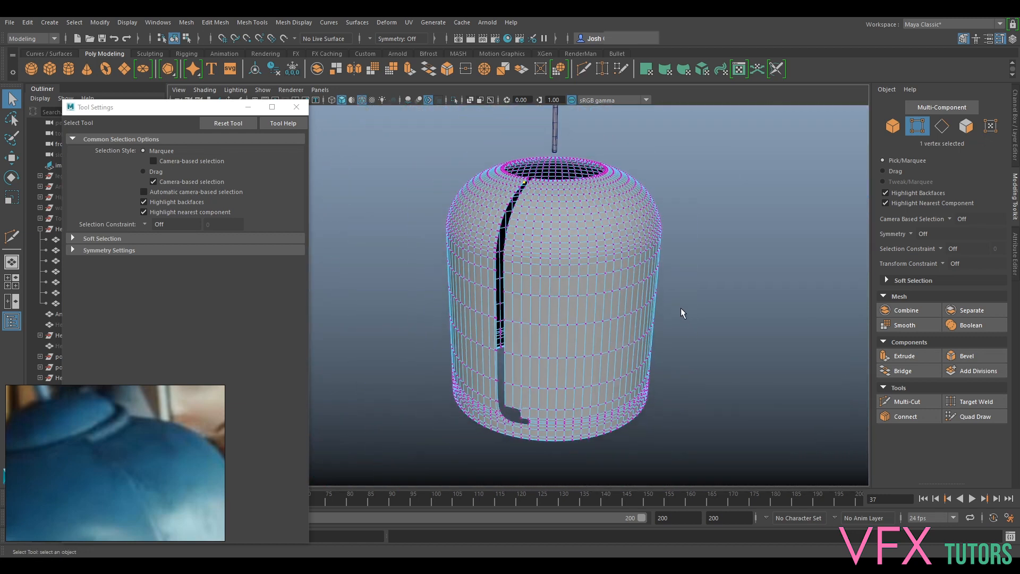
{"action": "left_click_drag", "start_coordinate": [531, 380], "coordinate": [573, 261], "text": "alt"}
{"action": "right_click_drag", "start_coordinate": [572, 262], "coordinate": [628, 248]}
{"action": "scroll", "coordinate": [662, 338], "scroll_direction": "up", "scroll_amount": 5}
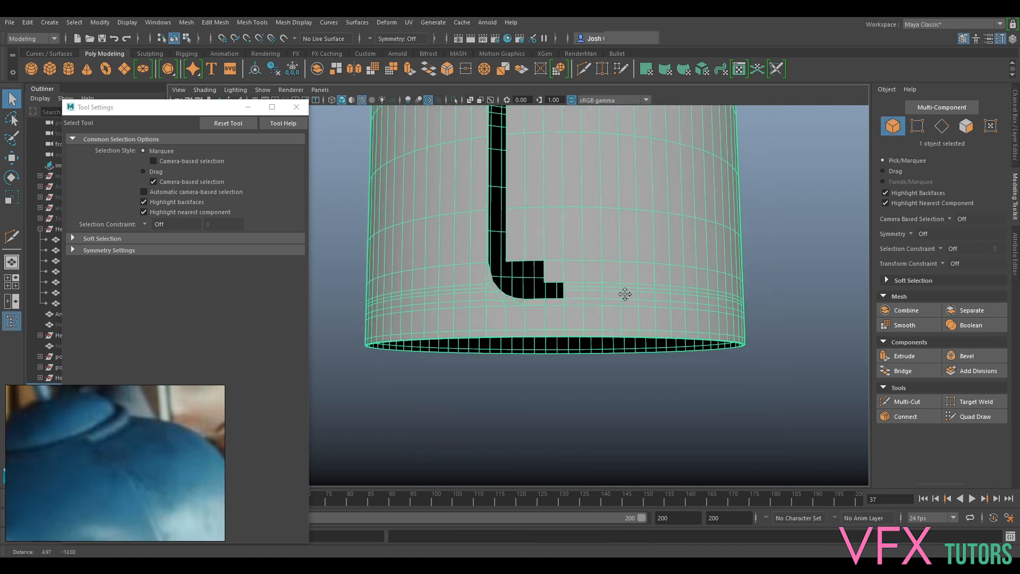
{"action": "right_click_drag", "start_coordinate": [602, 262], "coordinate": [608, 289]}
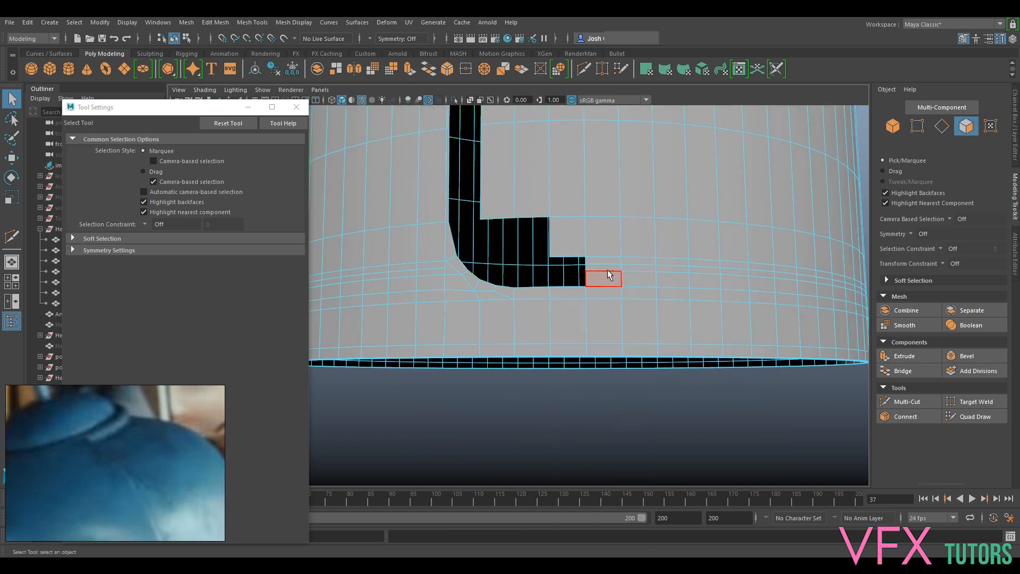
{"action": "scroll", "coordinate": [638, 279], "scroll_direction": "down", "scroll_amount": 5}
{"action": "left_click_drag", "start_coordinate": [637, 280], "coordinate": [569, 287], "text": "alt"}
- Close the Tool Settings window, and show the HeadRef layer briefly to compare it with the shell
{"action": "left_click", "coordinate": [296, 108]}
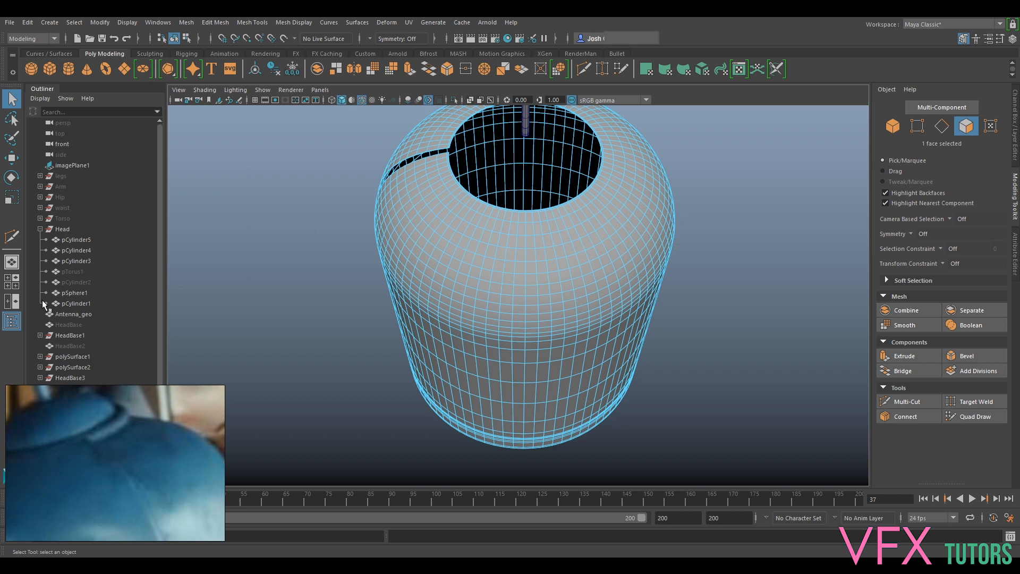
{"action": "left_click", "coordinate": [1016, 151]}
{"action": "left_click", "coordinate": [777, 413]}
{"action": "mouse_move", "coordinate": [640, 370]}
{"action": "left_mouse_down", "text": "alt"}
{"action": "mouse_move", "coordinate": [608, 340]}
{"action": "mouse_move", "coordinate": [612, 383]}
{"action": "mouse_move", "coordinate": [627, 346]}
{"action": "mouse_move", "coordinate": [649, 383]}
{"action": "mouse_move", "coordinate": [763, 330]}
{"action": "mouse_move", "coordinate": [838, 366]}
{"action": "mouse_move", "coordinate": [540, 303]}
{"action": "mouse_move", "coordinate": [594, 285]}
{"action": "left_mouse_up", "text": "alt"}
{"action": "left_click", "coordinate": [777, 413]}
{"action": "left_click_drag", "start_coordinate": [514, 245], "coordinate": [499, 314], "text": "alt"}
{"action": "middle_click_drag", "start_coordinate": [497, 260], "coordinate": [489, 339], "text": "alt"}
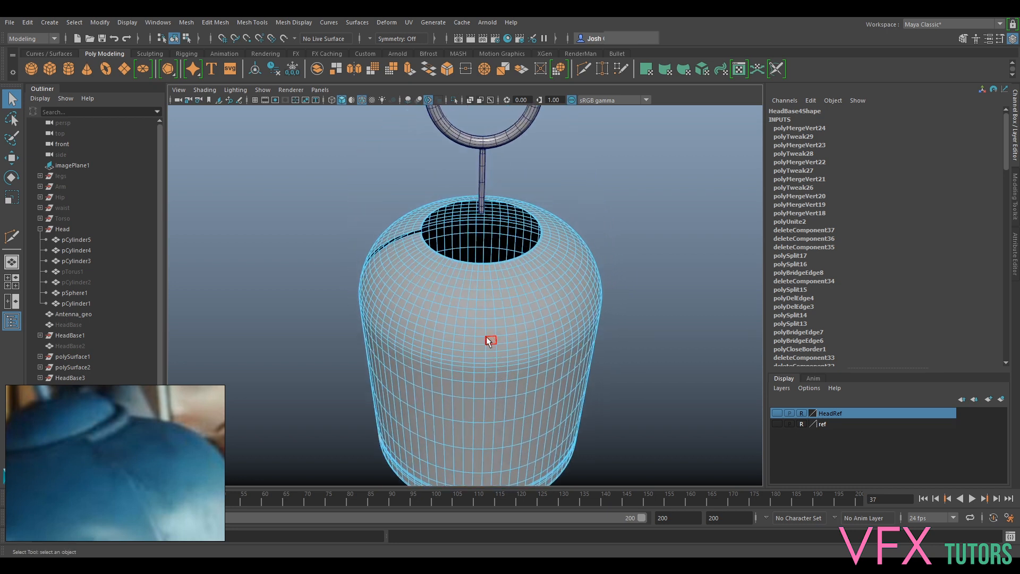
- Select the vertical column of faces at the shell's centre in the front orthographic view
{"action": "scroll", "coordinate": [489, 338], "scroll_direction": "up", "scroll_amount": 3}
{"action": "middle_click_drag", "start_coordinate": [505, 253], "coordinate": [502, 306], "text": "alt"}
{"action": "scroll", "coordinate": [501, 306], "scroll_direction": "up", "scroll_amount": 3}
{"action": "left_click_drag", "start_coordinate": [501, 320], "coordinate": [499, 302], "text": "alt"}
{"action": "scroll", "coordinate": [498, 302], "scroll_direction": "down", "scroll_amount": 3}
{"action": "left_click", "coordinate": [320, 90]}
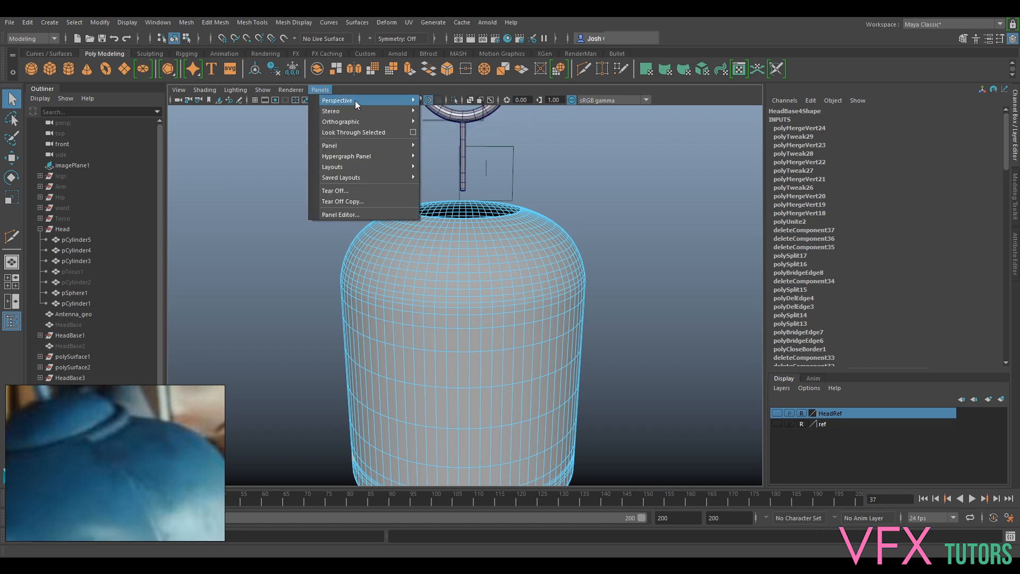
{"action": "mouse_move", "coordinate": [379, 122]}
{"action": "left_click", "coordinate": [440, 123]}
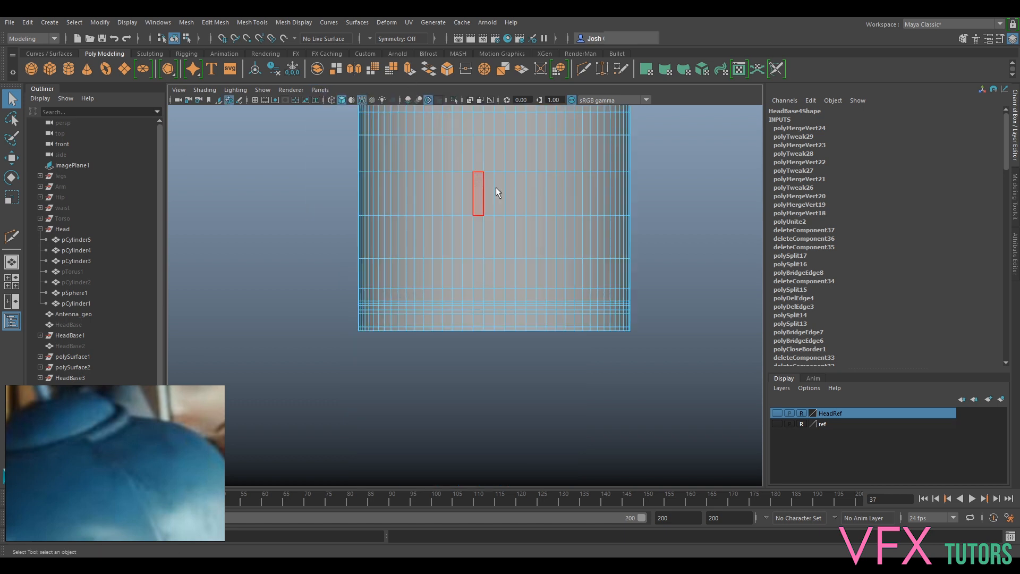
{"action": "scroll", "coordinate": [531, 209], "scroll_direction": "down", "scroll_amount": 4}
{"action": "middle_click_drag", "start_coordinate": [530, 209], "coordinate": [518, 334], "text": "alt"}
{"action": "scroll", "coordinate": [518, 334], "scroll_direction": "up", "scroll_amount": 2}
{"action": "scroll", "coordinate": [518, 334], "scroll_direction": "up", "scroll_amount": 5}
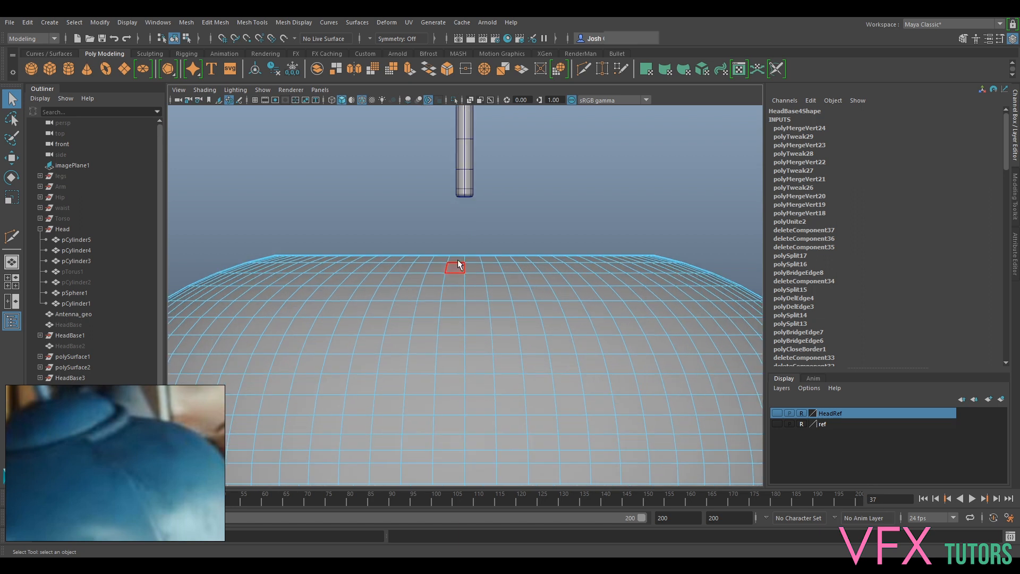
{"action": "double_click", "coordinate": [475, 264]}
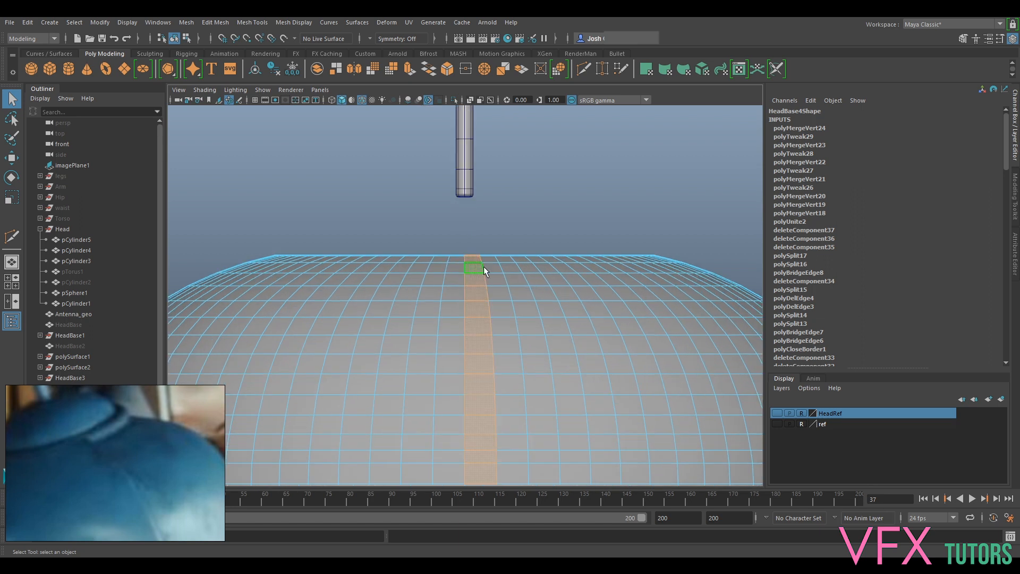
{"action": "scroll", "coordinate": [484, 265], "scroll_direction": "down", "scroll_amount": 5}
{"action": "scroll", "coordinate": [483, 296], "scroll_direction": "down", "scroll_amount": 3}
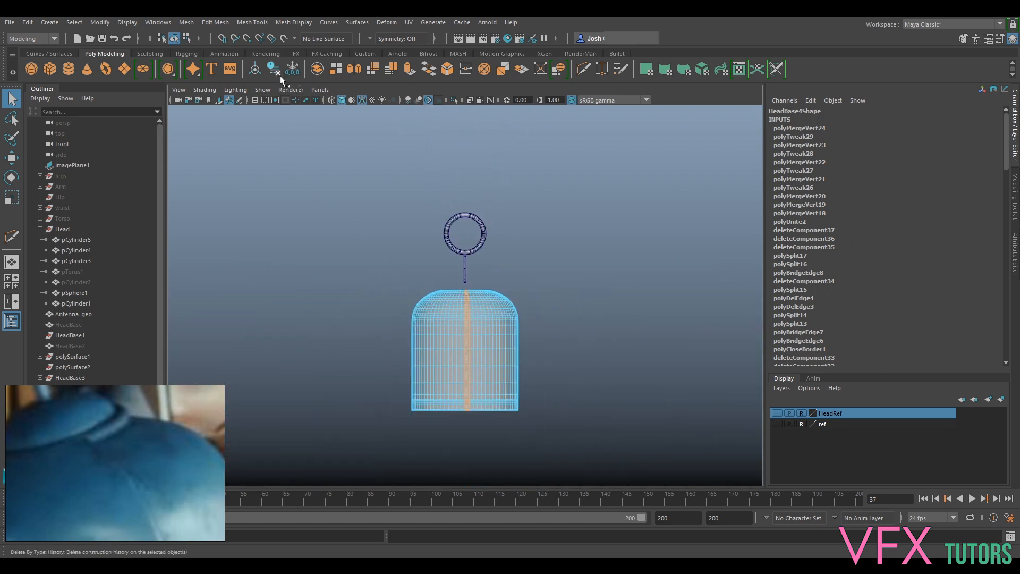
- Check the selected face column in perspective, and create a new Back orthographic view
{"action": "left_click", "coordinate": [320, 90]}
{"action": "mouse_move", "coordinate": [372, 101]}
{"action": "left_click", "coordinate": [459, 100]}
{"action": "left_click_drag", "start_coordinate": [552, 208], "coordinate": [436, 200], "text": "alt"}
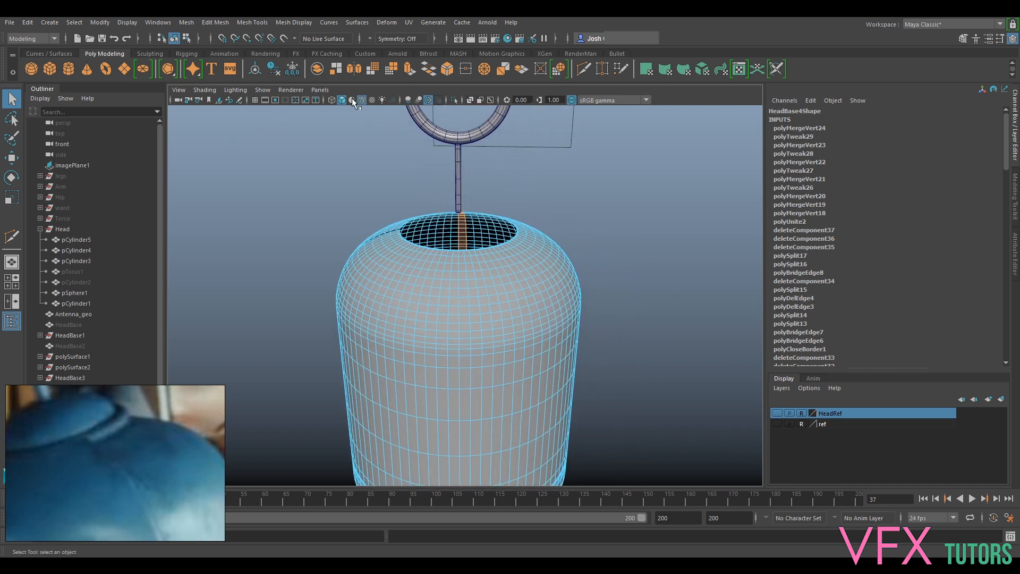
{"action": "left_click", "coordinate": [314, 90]}
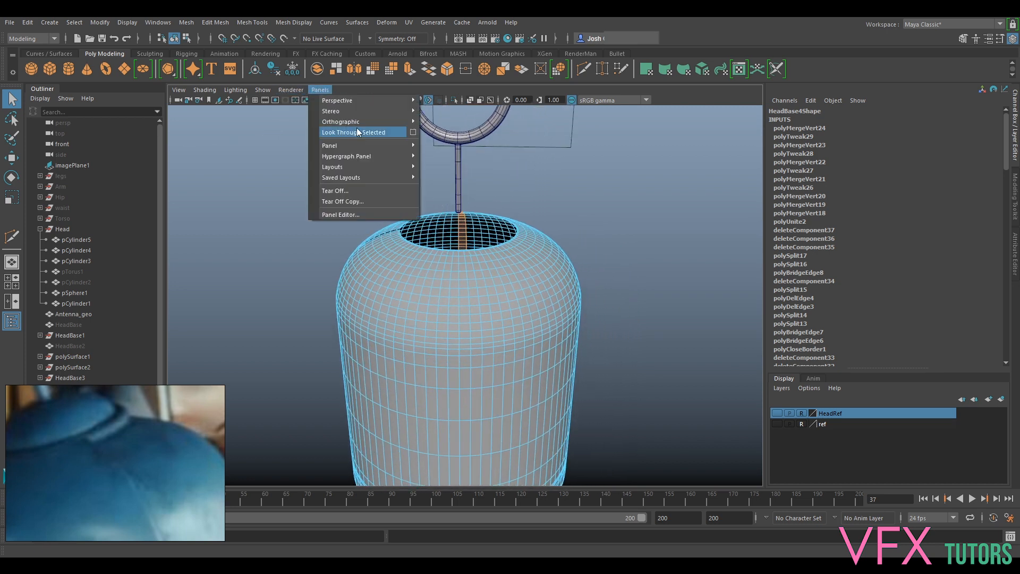
{"action": "mouse_move", "coordinate": [366, 122]}
{"action": "mouse_move", "coordinate": [478, 156]}
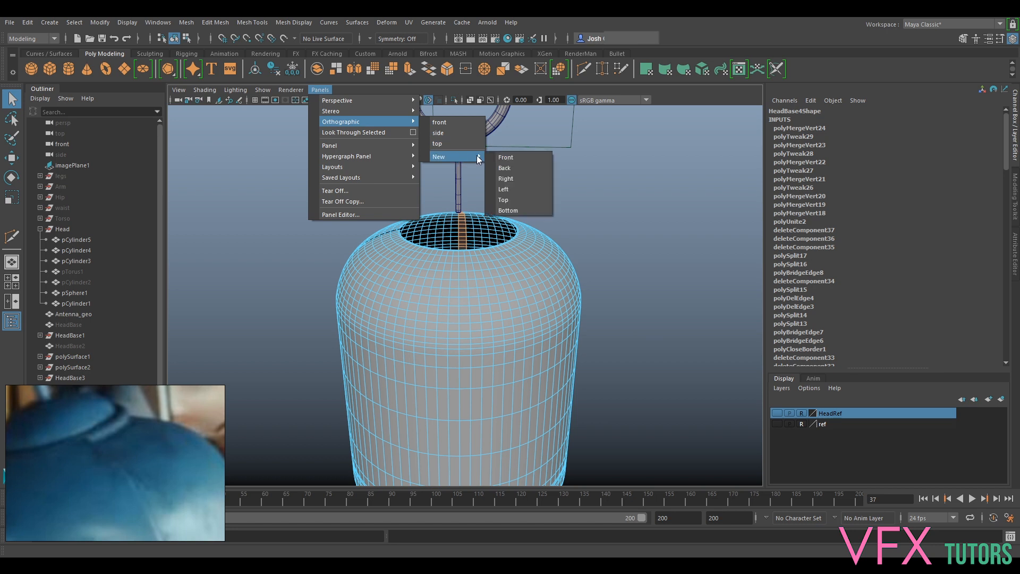
{"action": "left_click", "coordinate": [521, 170]}
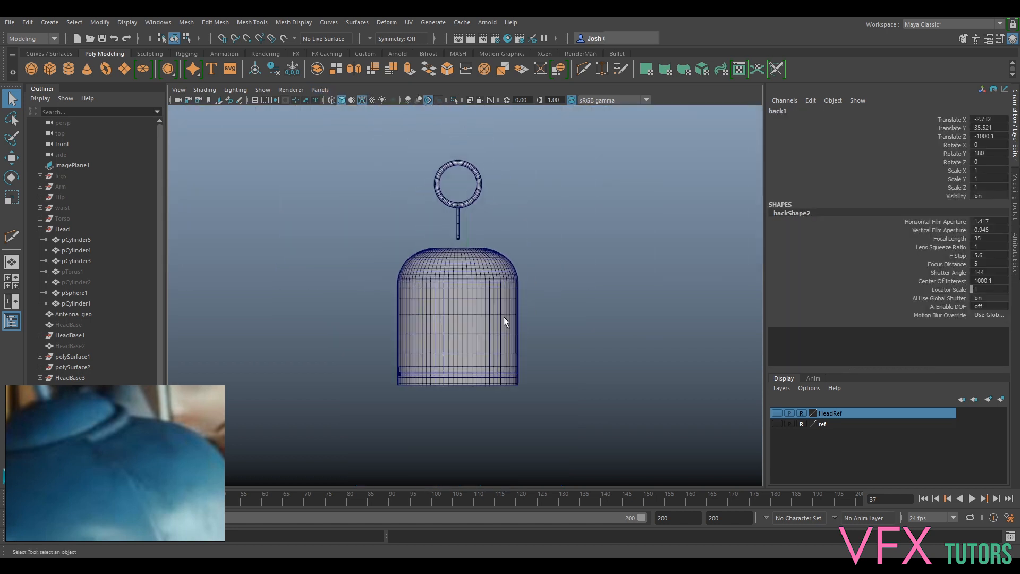
- Select the shell's centre column of faces in the back view and delete it
{"action": "left_click", "coordinate": [504, 322]}
{"action": "scroll", "coordinate": [472, 263], "scroll_direction": "up", "scroll_amount": 3}
{"action": "right_click_drag", "start_coordinate": [489, 241], "coordinate": [481, 271]}
{"action": "scroll", "coordinate": [499, 288], "scroll_direction": "up", "scroll_amount": 5}
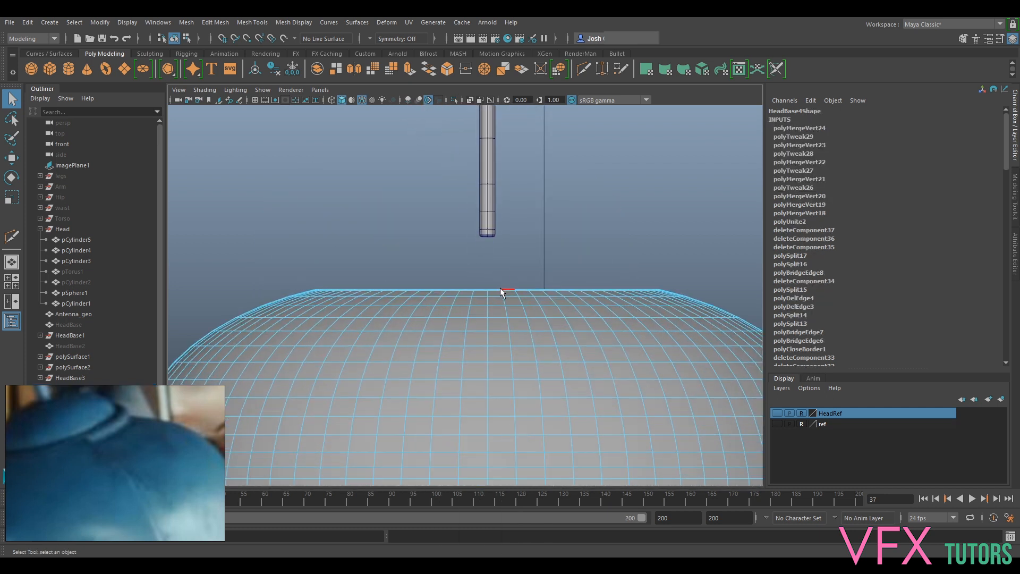
{"action": "double_click", "coordinate": [495, 299]}
{"action": "left_click", "coordinate": [320, 90]}
{"action": "mouse_move", "coordinate": [423, 99]}
{"action": "left_click", "coordinate": [470, 101]}
{"action": "scroll", "coordinate": [447, 189], "scroll_direction": "down", "scroll_amount": 6}
{"action": "left_click_drag", "start_coordinate": [523, 274], "coordinate": [487, 241], "text": "alt"}
{"action": "scroll", "coordinate": [499, 295], "scroll_direction": "up", "scroll_amount": 5}
{"action": "left_click_drag", "start_coordinate": [500, 296], "coordinate": [542, 244], "text": "alt"}
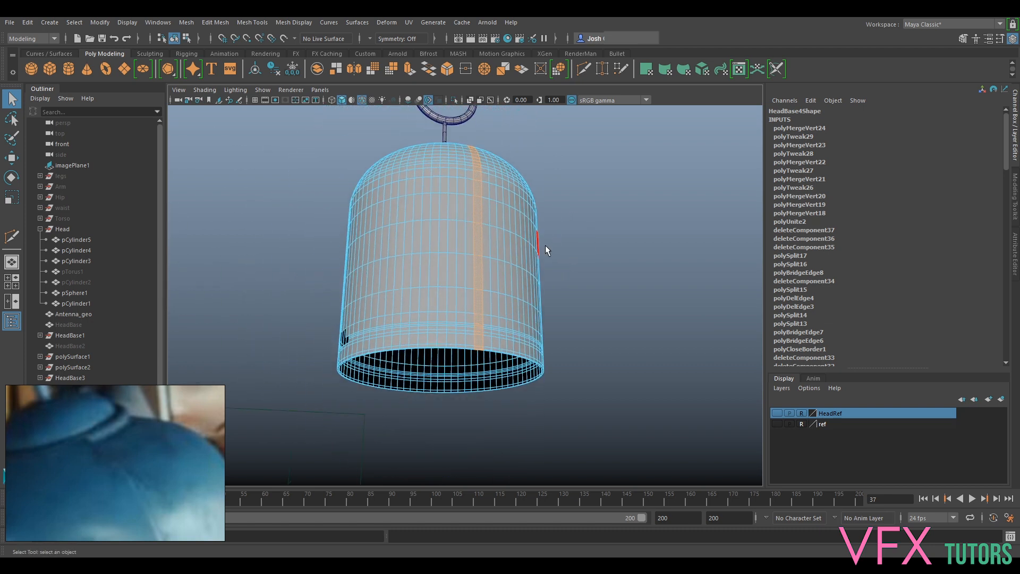
{"action": "left_click", "coordinate": [538, 239]}
{"action": "scroll", "coordinate": [494, 208], "scroll_direction": "down", "scroll_amount": 4}
{"action": "left_click_drag", "start_coordinate": [492, 205], "coordinate": [653, 246], "text": "alt"}
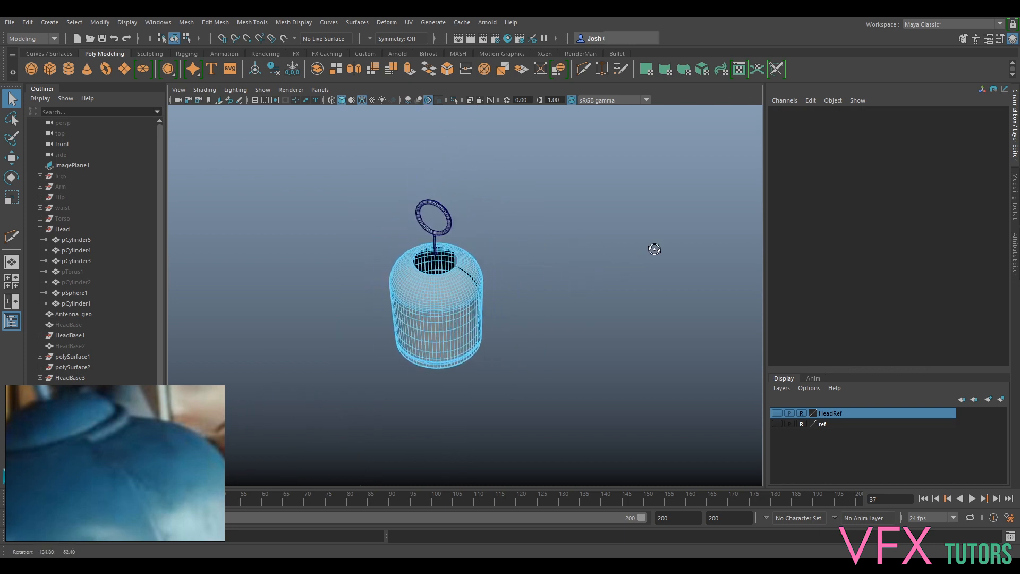
{"action": "scroll", "coordinate": [585, 234], "scroll_direction": "up", "scroll_amount": 8}
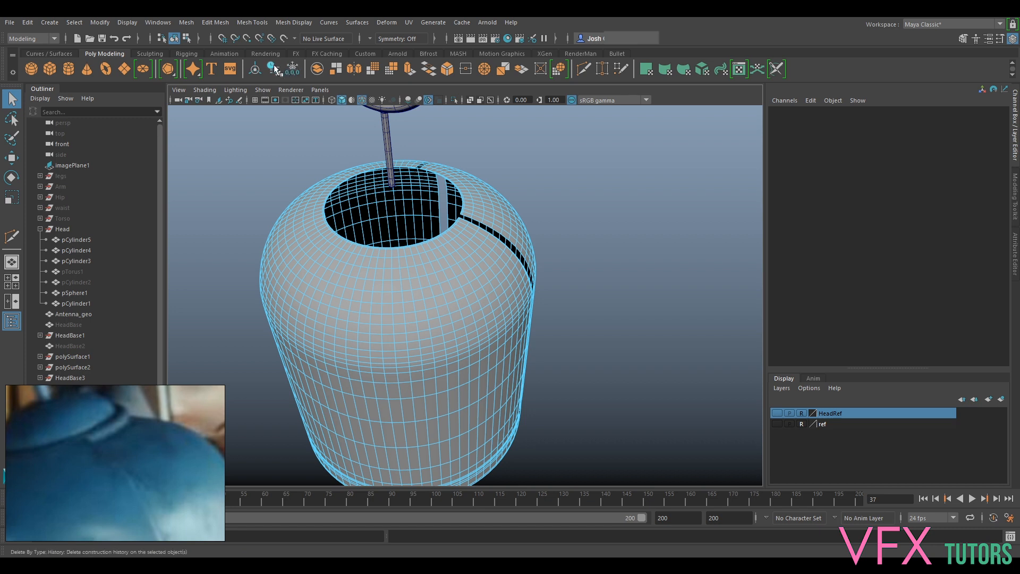
- Delete the vertical column of faces at the shell's centre in the side orthographic view
{"action": "left_click", "coordinate": [321, 90]}
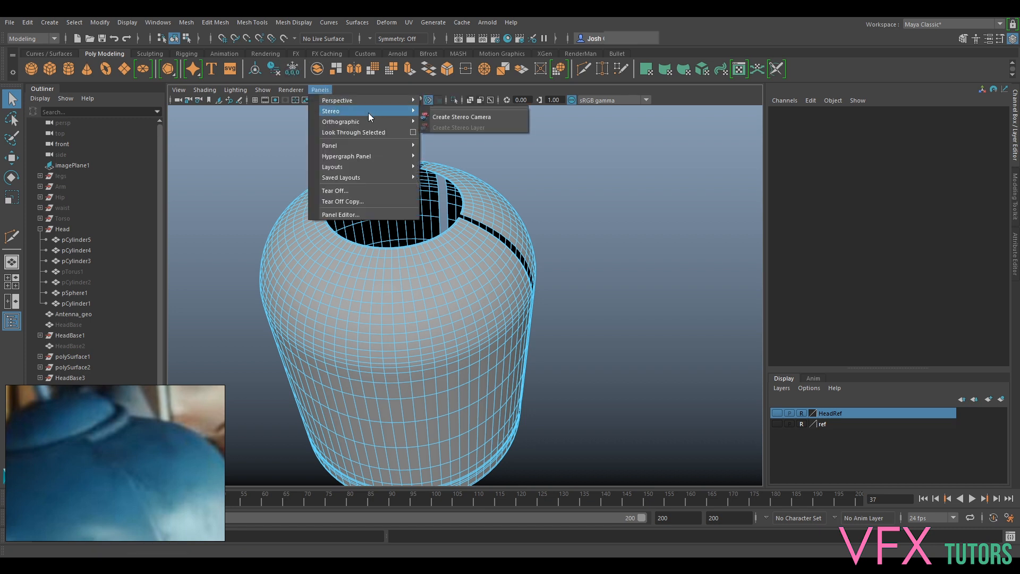
{"action": "mouse_move", "coordinate": [372, 121]}
{"action": "left_click", "coordinate": [440, 133]}
{"action": "scroll", "coordinate": [514, 292], "scroll_direction": "down", "scroll_amount": 3}
{"action": "scroll", "coordinate": [495, 314], "scroll_direction": "up", "scroll_amount": 3}
{"action": "left_click", "coordinate": [491, 303]}
{"action": "double_click", "coordinate": [494, 311], "text": "shift"}
{"action": "key", "text": "Delete"}
{"action": "scroll", "coordinate": [518, 376], "scroll_direction": "down", "scroll_amount": 8}
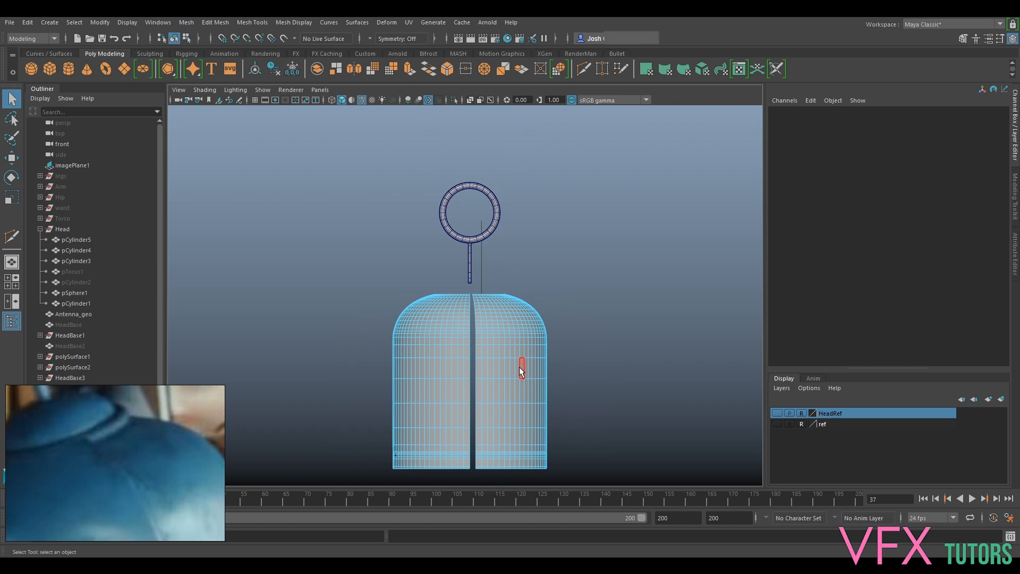
- Delete the cut-off section of the shell away from the slot, working in the perspective view
{"action": "left_click", "coordinate": [320, 89]}
{"action": "mouse_move", "coordinate": [358, 101]}
{"action": "left_click", "coordinate": [436, 101]}
{"action": "left_click_drag", "start_coordinate": [448, 135], "coordinate": [388, 233], "text": "alt"}
{"action": "left_click_drag", "start_coordinate": [416, 279], "coordinate": [448, 178], "text": "alt"}
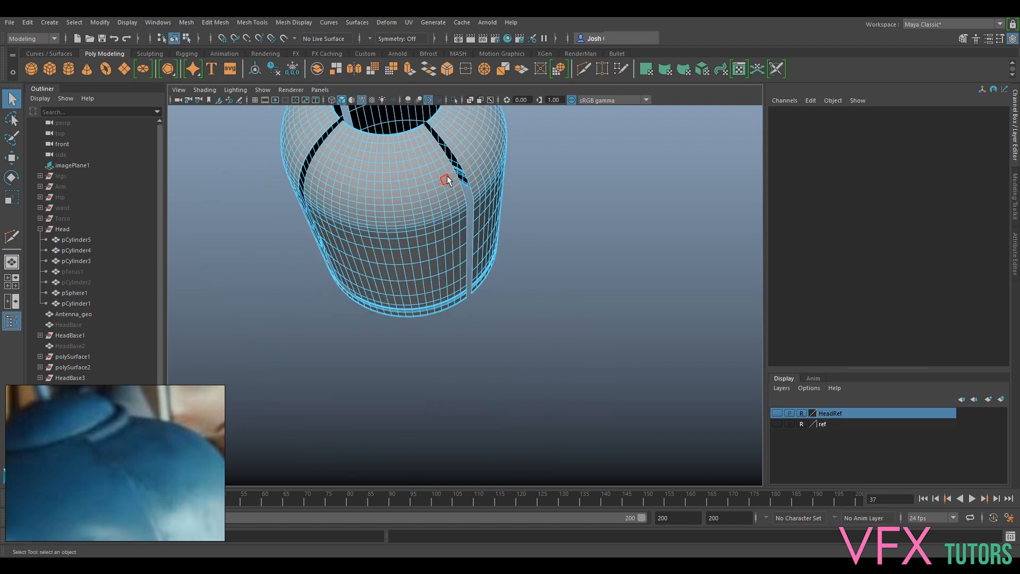
{"action": "left_click", "coordinate": [489, 146]}
{"action": "key", "text": "Delete"}
{"action": "left_click_drag", "start_coordinate": [379, 273], "coordinate": [439, 216], "text": "alt"}
{"action": "middle_click_drag", "start_coordinate": [433, 260], "coordinate": [480, 213], "text": "alt"}
- Delete the row of faces running from the slot's lower end to the shell's cut edge
{"action": "scroll", "coordinate": [480, 213], "scroll_direction": "up", "scroll_amount": 3}
{"action": "scroll", "coordinate": [480, 212], "scroll_direction": "up", "scroll_amount": 2}
{"action": "middle_click_drag", "start_coordinate": [418, 209], "coordinate": [422, 249], "text": "alt"}
{"action": "scroll", "coordinate": [414, 245], "scroll_direction": "up", "scroll_amount": 4}
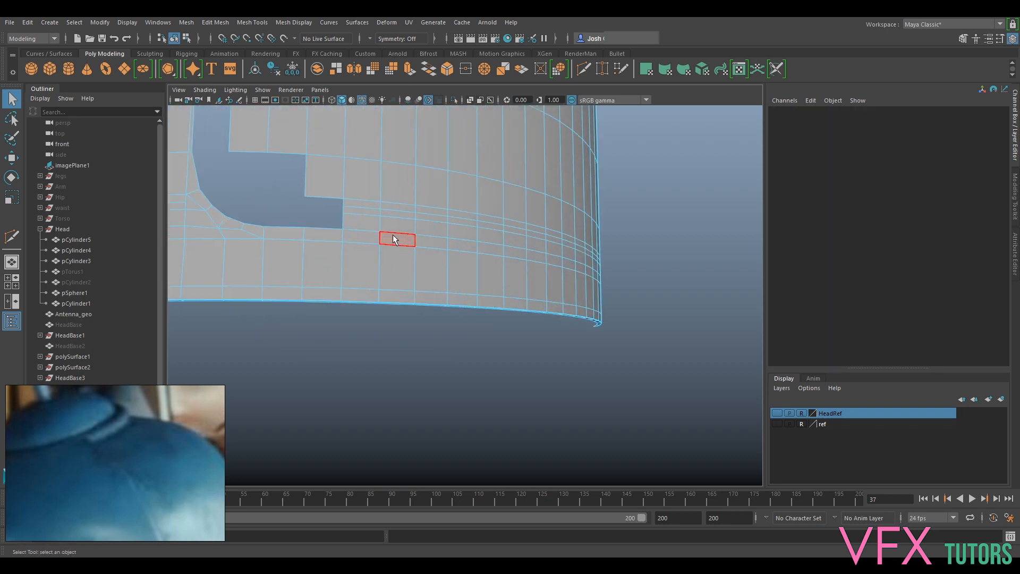
{"action": "left_click", "coordinate": [367, 225]}
{"action": "left_click", "coordinate": [403, 227], "text": "shift"}
{"action": "key", "text": "Delete"}
{"action": "scroll", "coordinate": [398, 221], "scroll_direction": "down", "scroll_amount": 6}
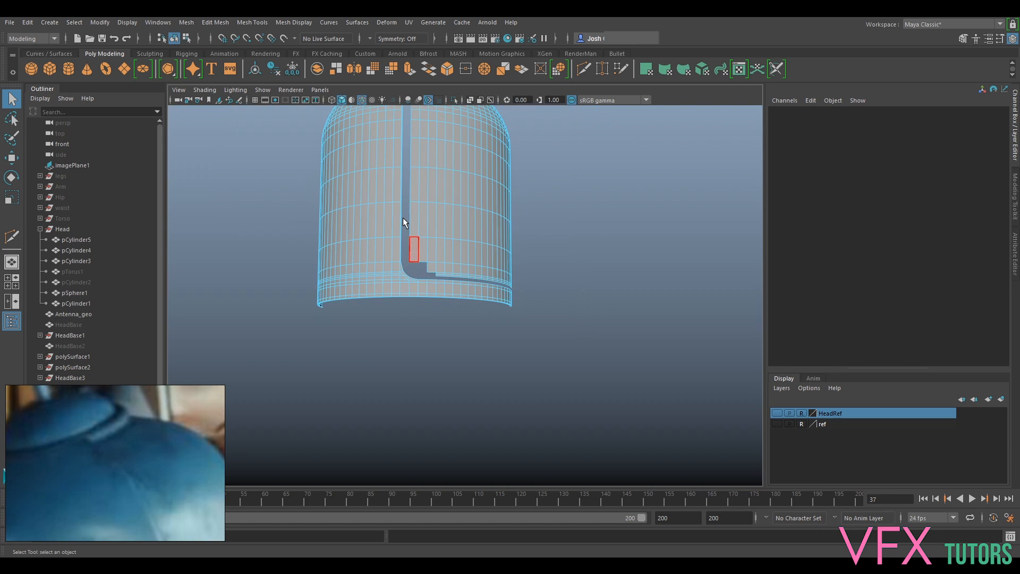
- Delete the detached upper shell section beside the slot, and show the remaining L-shaped piece in object mode
{"action": "double_click", "coordinate": [451, 177]}
{"action": "key", "text": "Delete"}
{"action": "left_click_drag", "start_coordinate": [526, 250], "coordinate": [487, 197], "text": "alt"}
{"action": "scroll", "coordinate": [420, 276], "scroll_direction": "up", "scroll_amount": 6}
{"action": "left_click_drag", "start_coordinate": [381, 279], "coordinate": [427, 291], "text": "alt"}
{"action": "right_click_drag", "start_coordinate": [441, 321], "coordinate": [497, 245]}
{"action": "left_click_drag", "start_coordinate": [422, 256], "coordinate": [514, 263], "text": "alt"}
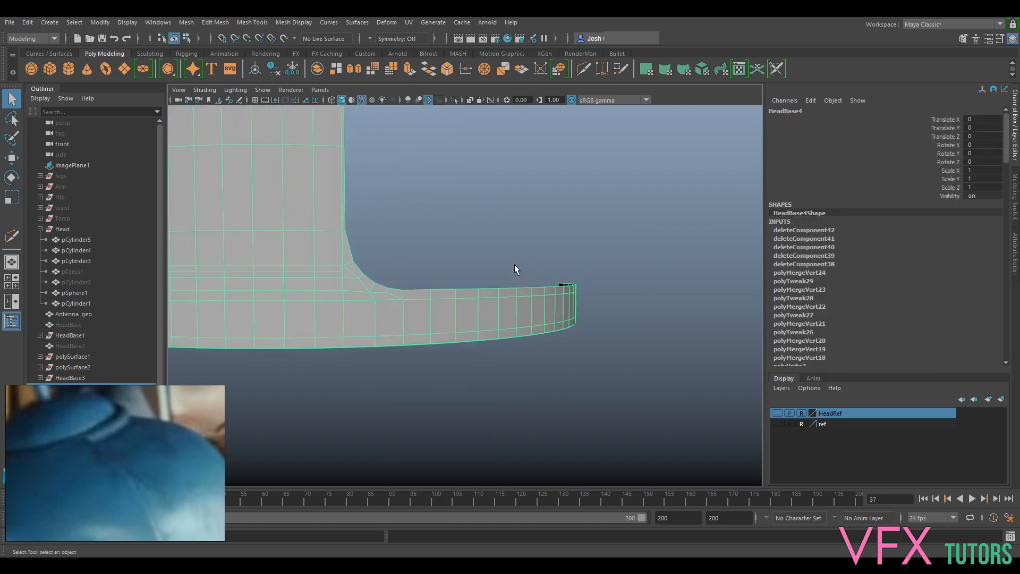
- Turn off the wireframe-on-shaded display and inspect the L-shaped shell piece's smooth surface and cut edges from several angles
{"action": "left_click", "coordinate": [649, 168]}
{"action": "scroll", "coordinate": [614, 217], "scroll_direction": "down", "scroll_amount": 7}
{"action": "left_click_drag", "start_coordinate": [614, 222], "coordinate": [503, 194], "text": "alt"}
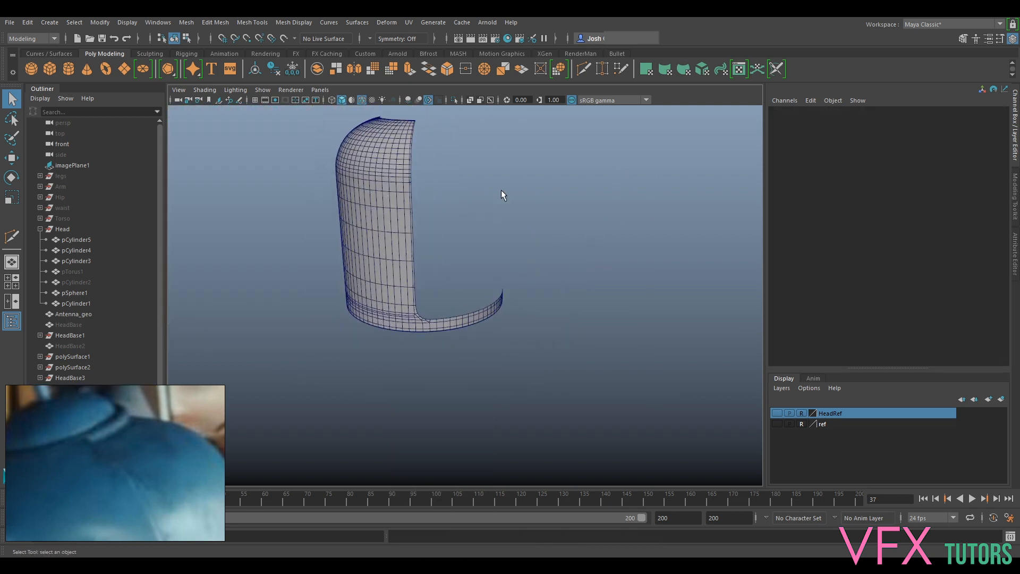
{"action": "left_click", "coordinate": [206, 90]}
{"action": "left_click", "coordinate": [234, 184]}
{"action": "left_click_drag", "start_coordinate": [592, 204], "coordinate": [533, 214], "text": "alt"}
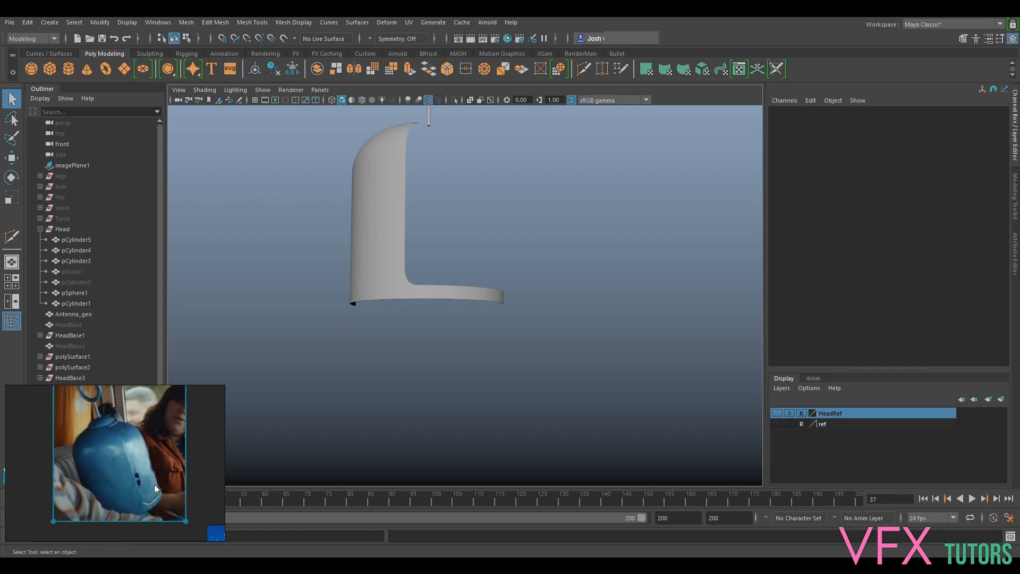
{"action": "left_click_drag", "start_coordinate": [386, 294], "coordinate": [363, 374], "text": "alt"}
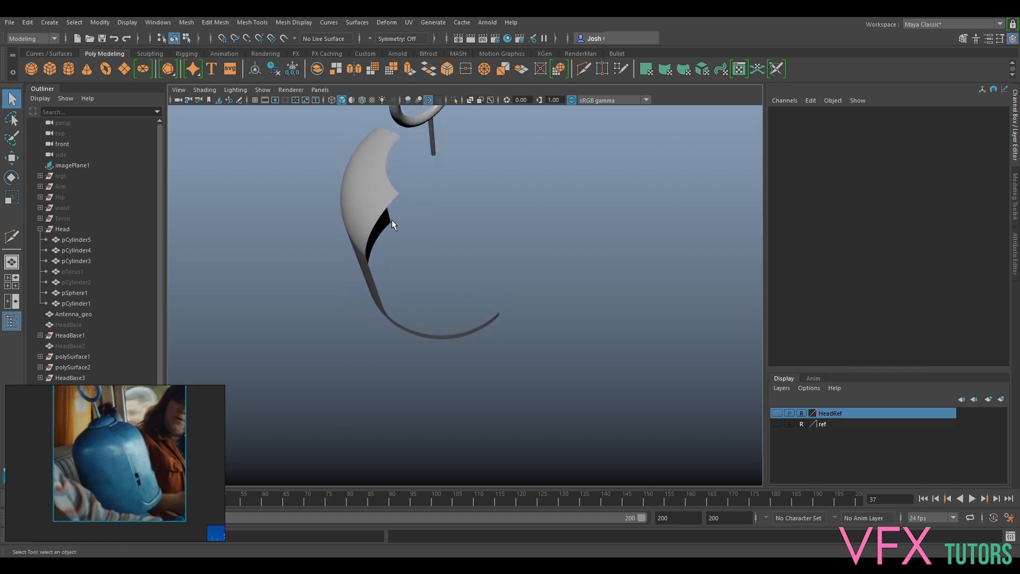
{"action": "right_click_drag", "start_coordinate": [391, 219], "coordinate": [420, 215], "text": "alt"}
{"action": "middle_click_drag", "start_coordinate": [420, 216], "coordinate": [453, 328], "text": "alt"}
{"action": "left_click_drag", "start_coordinate": [453, 328], "coordinate": [506, 278], "text": "alt"}
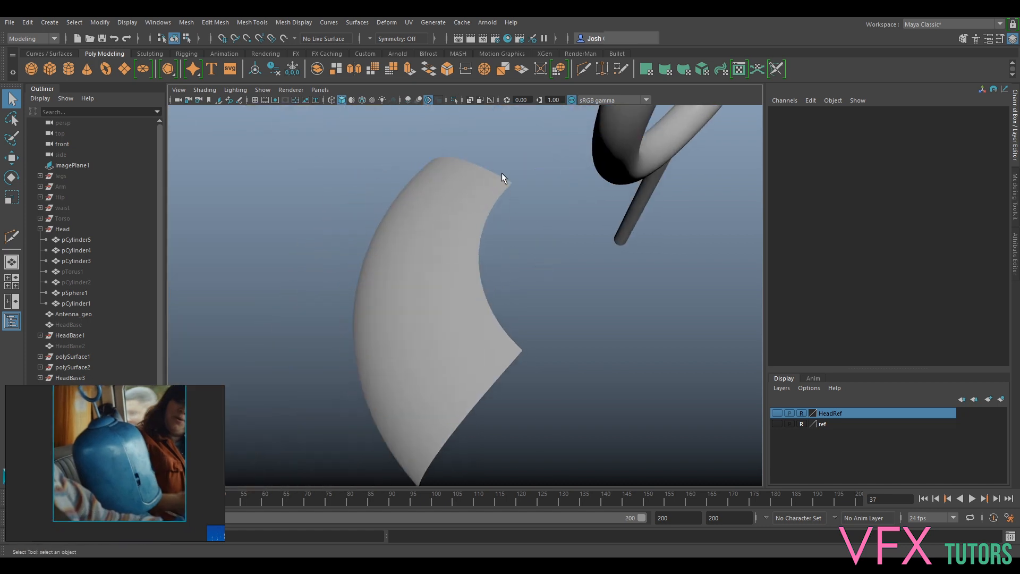
{"action": "left_click_drag", "start_coordinate": [531, 367], "coordinate": [449, 252], "text": "alt"}
- Duplicate the L-shaped shell piece and mirror the copy by setting its Scale X to -1
{"action": "left_click", "coordinate": [438, 241]}
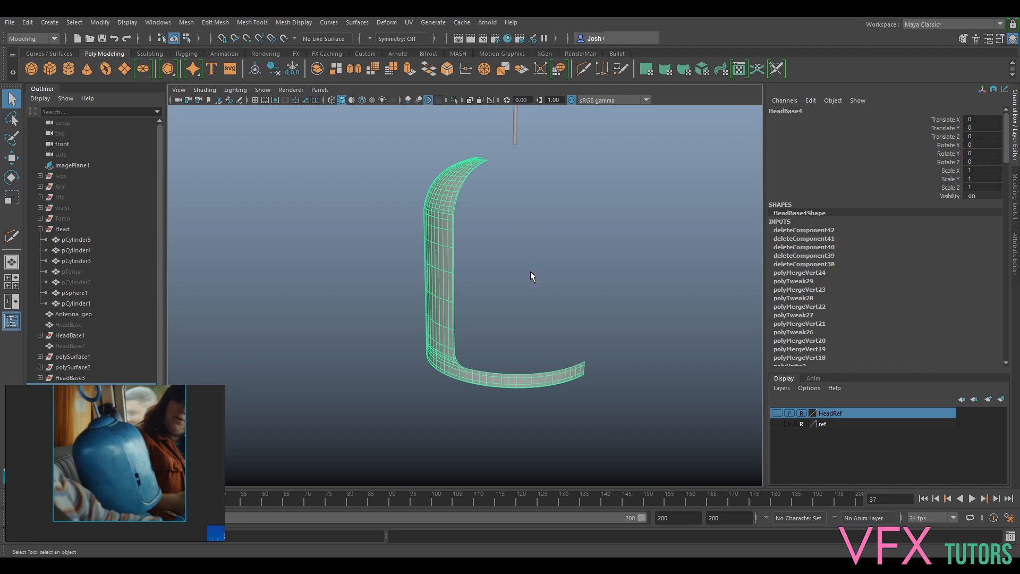
{"action": "key", "text": "w"}
{"action": "left_click_drag", "start_coordinate": [616, 301], "coordinate": [608, 277], "text": "alt"}
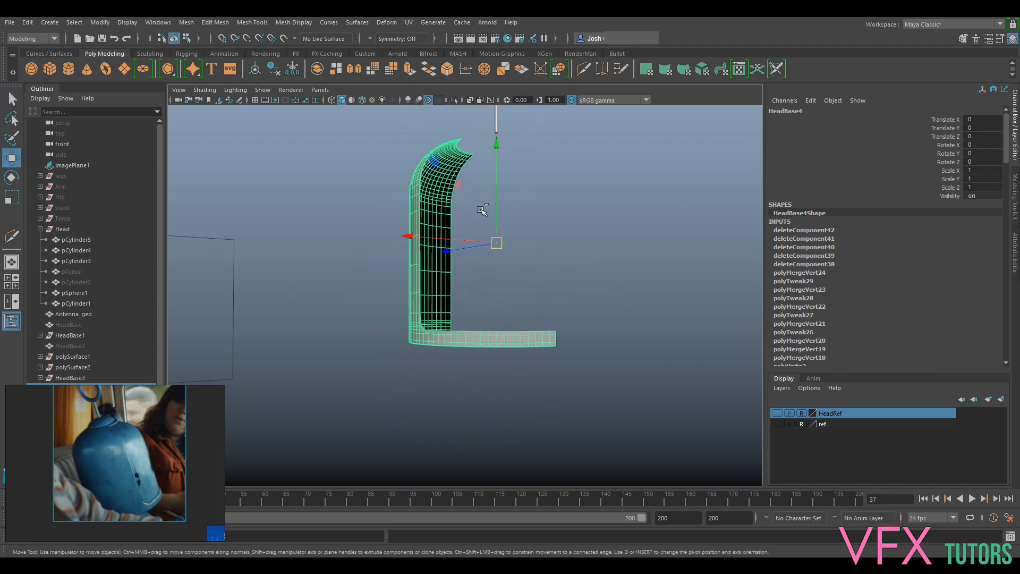
{"action": "key", "text": "ctrl+d"}
{"action": "left_click_drag", "start_coordinate": [524, 242], "coordinate": [446, 304], "text": "alt"}
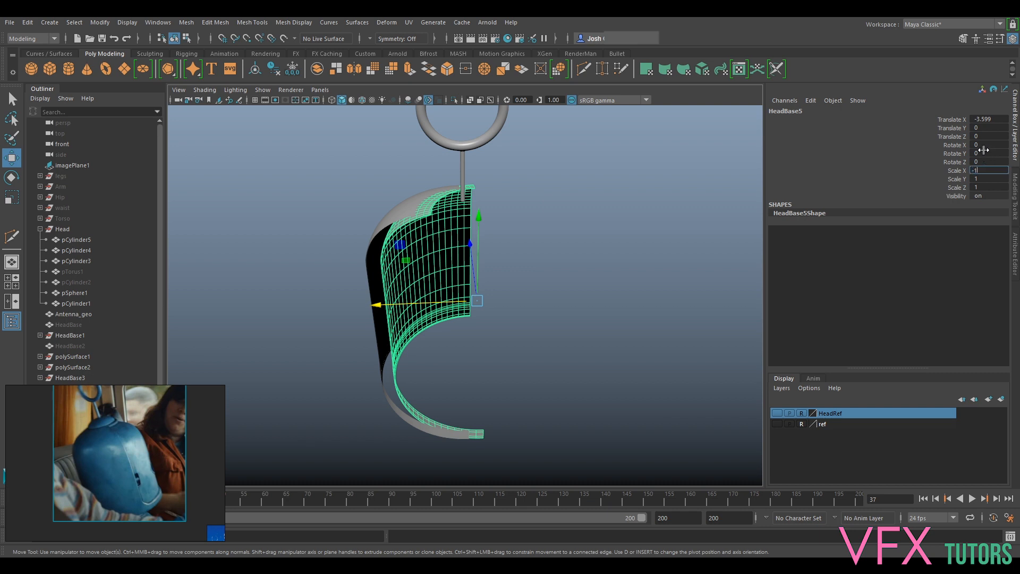
{"action": "key", "text": "Return"}
- Align the mirrored half with the original by snapping it along X to Translate X 0, and check the seam at the lower rim
{"action": "left_click_drag", "start_coordinate": [539, 297], "coordinate": [461, 205]}
{"action": "left_click_drag", "start_coordinate": [480, 342], "coordinate": [488, 292], "text": "alt"}
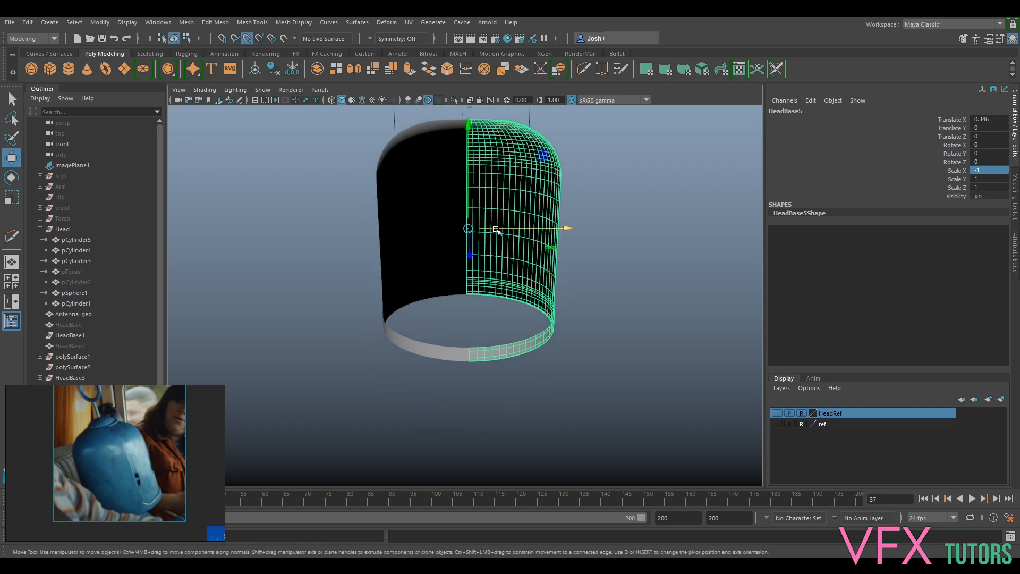
{"action": "left_click_drag", "start_coordinate": [495, 229], "coordinate": [480, 337]}
{"action": "mouse_move", "coordinate": [554, 189]}
{"action": "left_mouse_down", "text": "alt"}
{"action": "mouse_move", "coordinate": [574, 232]}
{"action": "mouse_move", "coordinate": [736, 189]}
{"action": "mouse_move", "coordinate": [757, 267]}
{"action": "mouse_move", "coordinate": [742, 242]}
{"action": "mouse_move", "coordinate": [586, 187]}
{"action": "mouse_move", "coordinate": [570, 198]}
{"action": "left_mouse_up", "text": "alt"}
{"action": "scroll", "coordinate": [565, 255], "scroll_direction": "up", "scroll_amount": 6}
{"action": "left_click_drag", "start_coordinate": [555, 319], "coordinate": [518, 289], "text": "alt"}
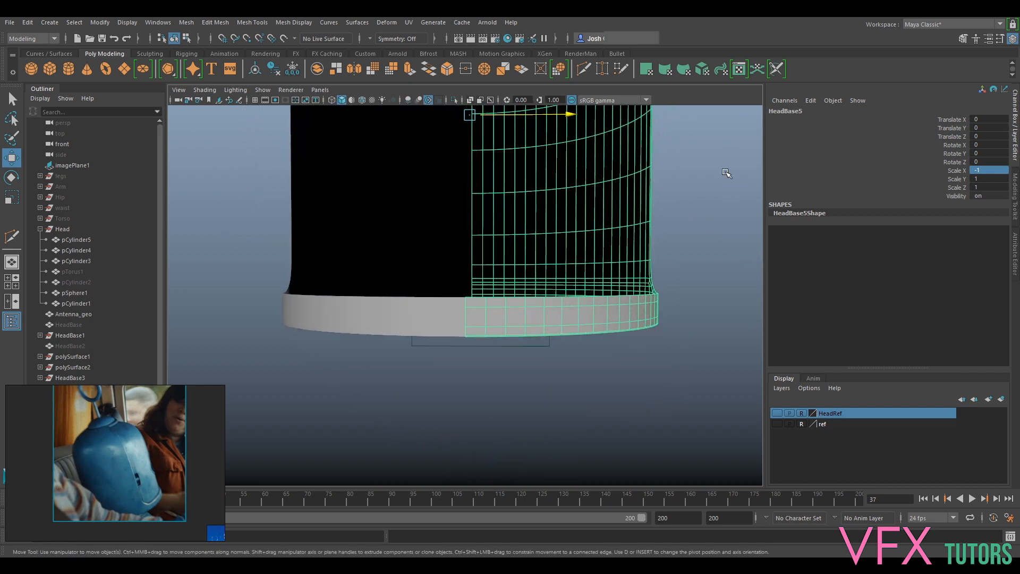
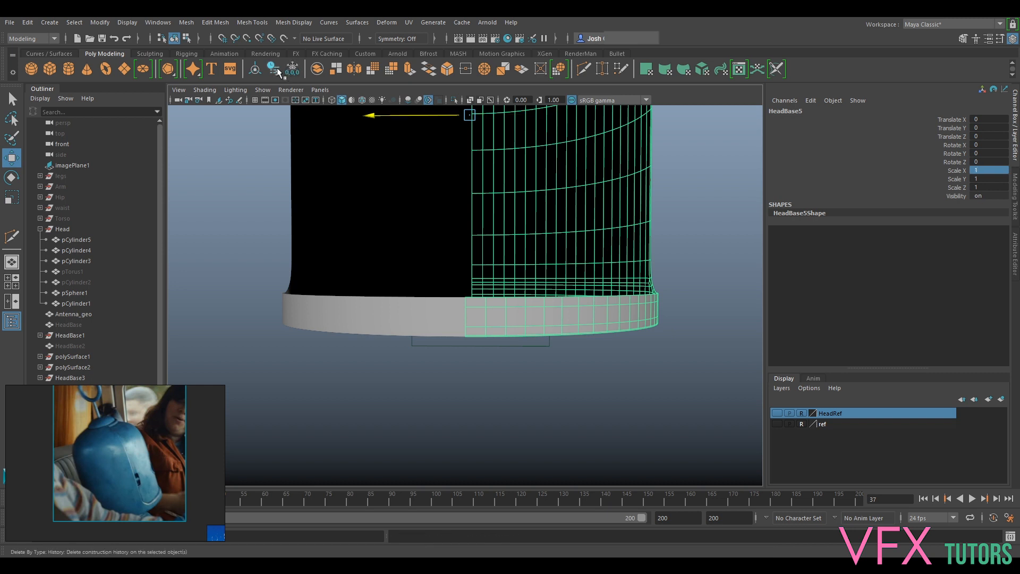
- Delete the construction history of the original, unmirrored half of the head shell
{"action": "left_click_drag", "start_coordinate": [470, 245], "coordinate": [483, 267], "text": "alt"}
{"action": "left_click", "coordinate": [413, 239]}
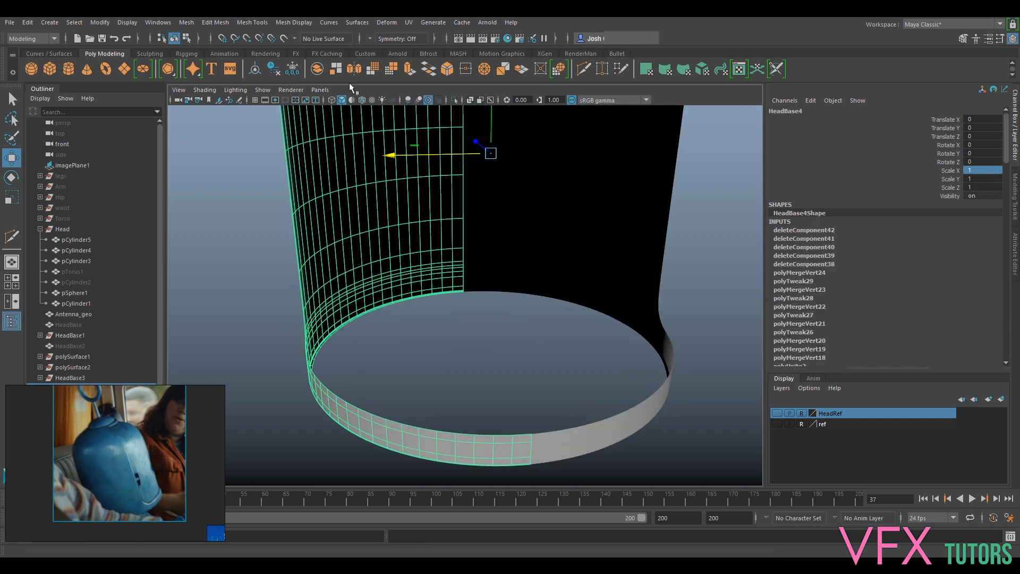
{"action": "left_click", "coordinate": [274, 71]}
{"action": "scroll", "coordinate": [344, 212], "scroll_direction": "down", "scroll_amount": 8}
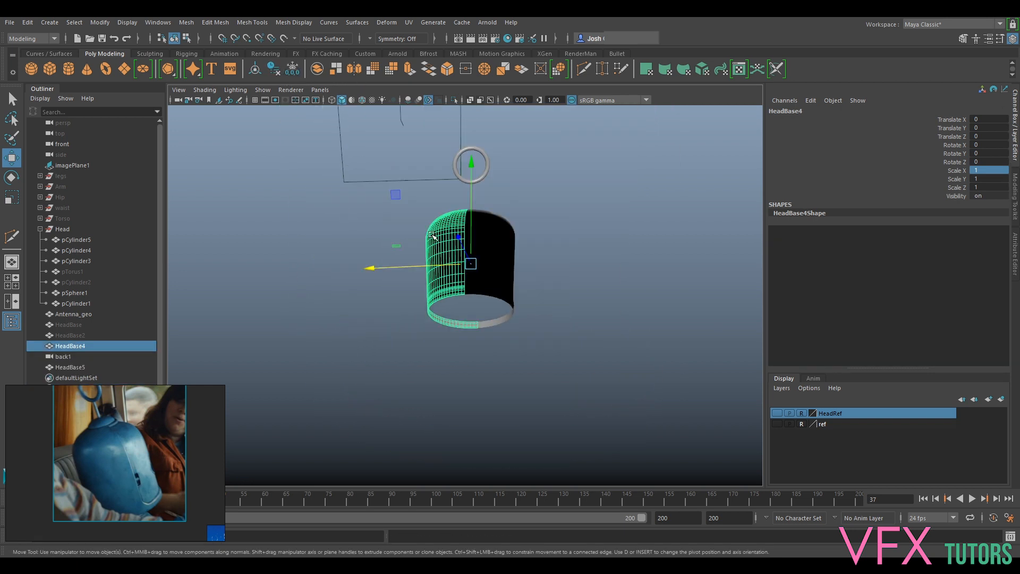
- Combine the original and mirrored shell halves into a single mesh
{"action": "left_click_drag", "start_coordinate": [588, 221], "coordinate": [580, 243], "text": "alt"}
{"action": "scroll", "coordinate": [579, 243], "scroll_direction": "up", "scroll_amount": 3}
{"action": "left_click", "coordinate": [503, 237], "text": "shift"}
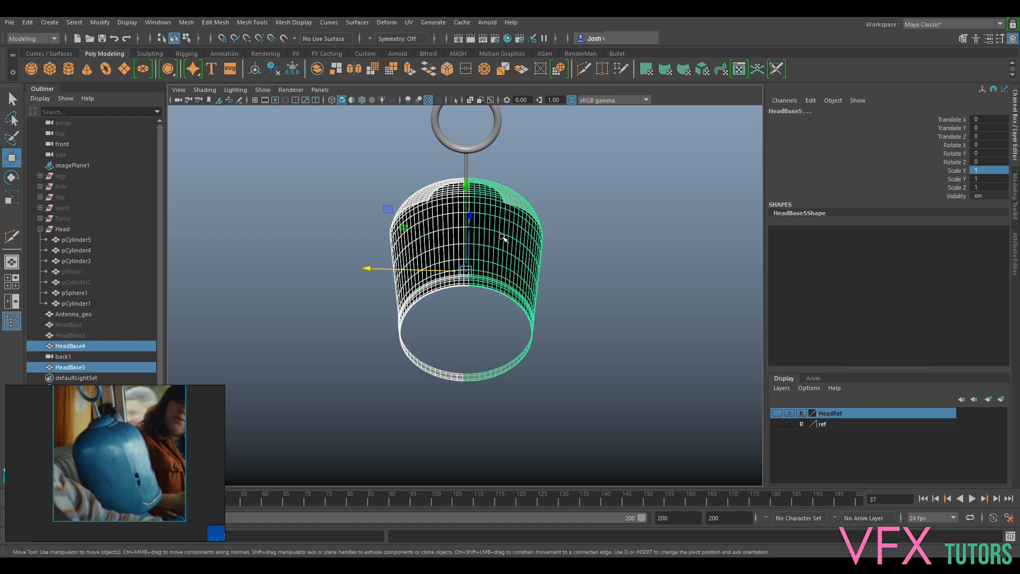
{"action": "left_click", "coordinate": [202, 24]}
{"action": "mouse_move", "coordinate": [184, 22]}
{"action": "left_click", "coordinate": [209, 61]}
- Merge the overlapping vertices along the central seam of the combined shell
{"action": "left_click_drag", "start_coordinate": [405, 177], "coordinate": [499, 194], "text": "alt"}
{"action": "right_click_drag", "start_coordinate": [499, 194], "coordinate": [487, 184]}
{"action": "left_click_drag", "start_coordinate": [488, 183], "coordinate": [463, 150], "text": "alt"}
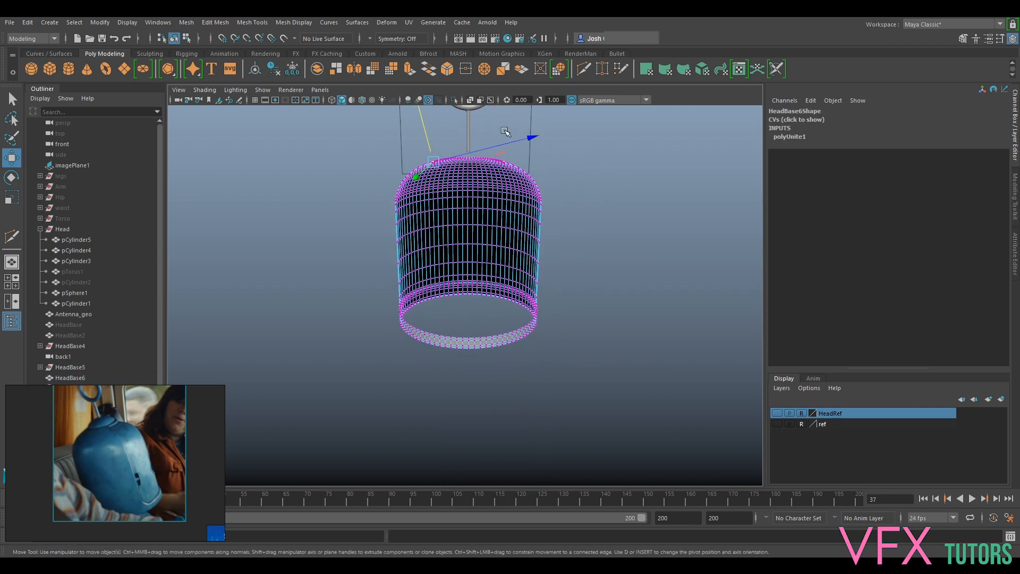
{"action": "left_click_drag", "start_coordinate": [444, 407], "coordinate": [444, 408]}
{"action": "scroll", "coordinate": [505, 160], "scroll_direction": "up", "scroll_amount": 8}
{"action": "middle_click_drag", "start_coordinate": [505, 155], "coordinate": [474, 341], "text": "alt"}
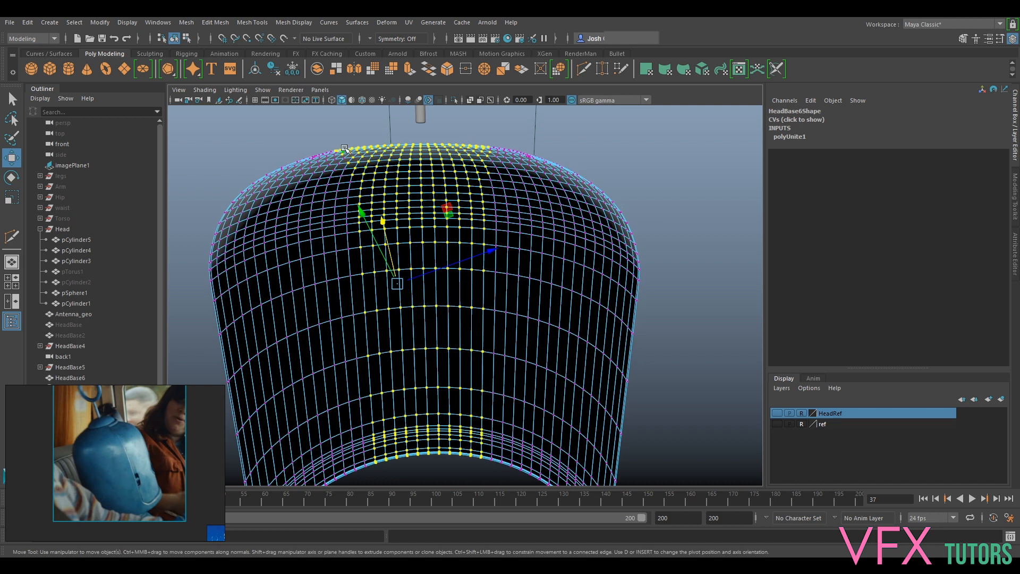
{"action": "left_click", "coordinate": [215, 22]}
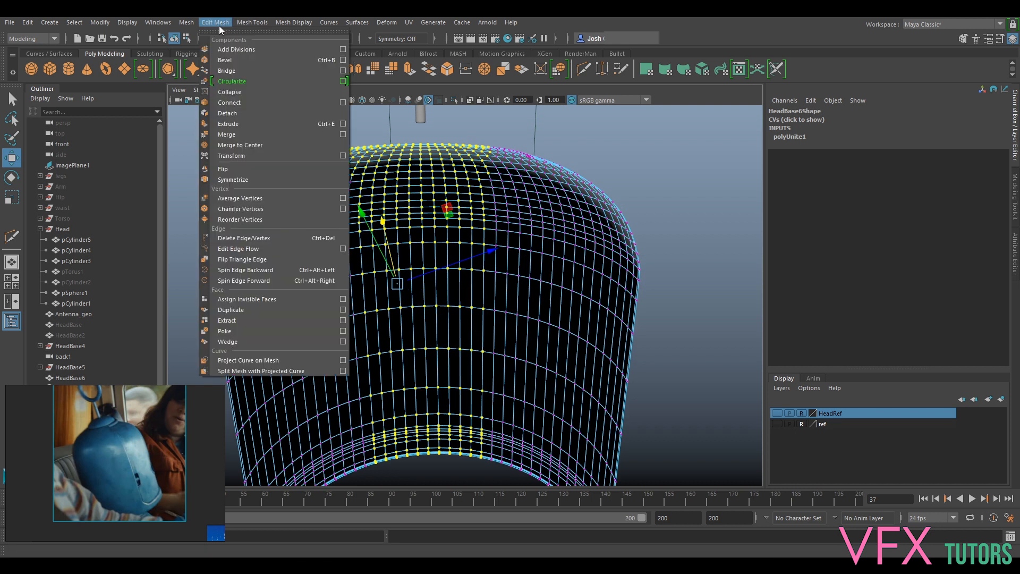
{"action": "left_click", "coordinate": [256, 135]}
- Examine the merged shell's surface and slot edges from several angles in object mode and compare them with the reference photo
{"action": "left_click_drag", "start_coordinate": [464, 237], "coordinate": [521, 255], "text": "alt"}
{"action": "right_click_drag", "start_coordinate": [514, 276], "coordinate": [564, 242]}
{"action": "left_click", "coordinate": [631, 170]}
{"action": "left_click_drag", "start_coordinate": [491, 260], "coordinate": [598, 267], "text": "alt"}
{"action": "left_click", "coordinate": [597, 271]}
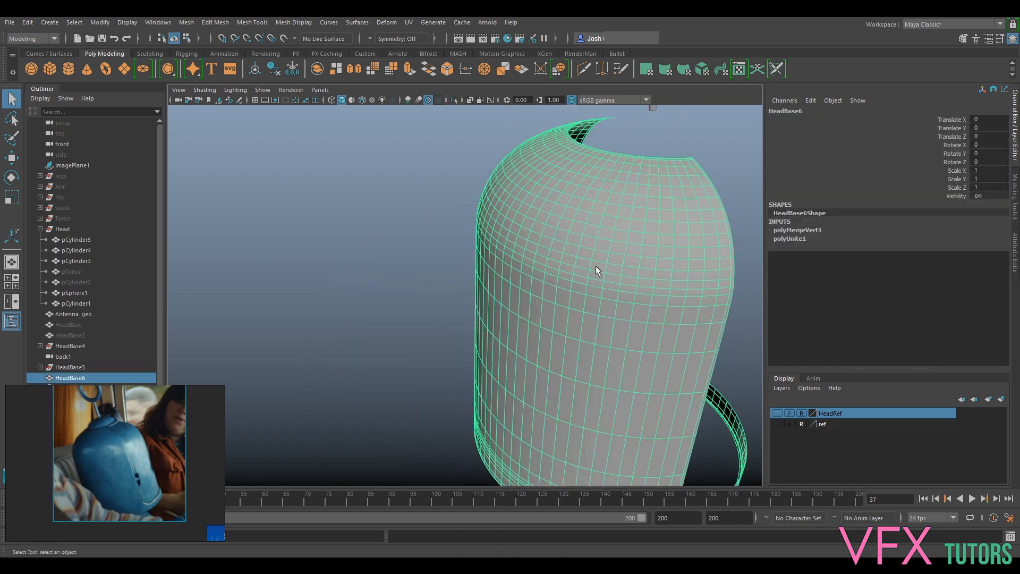
{"action": "left_click_drag", "start_coordinate": [635, 219], "coordinate": [611, 239], "text": "alt"}
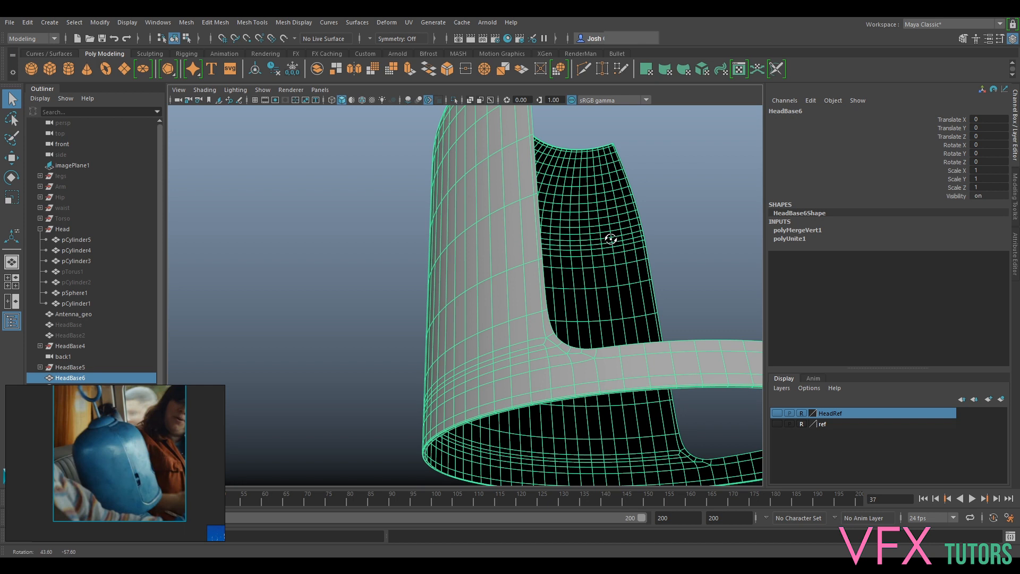
{"action": "left_click", "coordinate": [672, 237]}
{"action": "left_click_drag", "start_coordinate": [672, 237], "coordinate": [435, 296], "text": "alt"}
{"action": "left_click", "coordinate": [421, 279]}
{"action": "right_click_drag", "start_coordinate": [423, 261], "coordinate": [436, 297]}
{"action": "right_click_drag", "start_coordinate": [426, 548], "coordinate": [426, 555]}
{"action": "right_click_drag", "start_coordinate": [516, 556], "coordinate": [516, 556]}
{"action": "left_click", "coordinate": [570, 354]}
{"action": "left_click_drag", "start_coordinate": [531, 319], "coordinate": [582, 322], "text": "alt"}
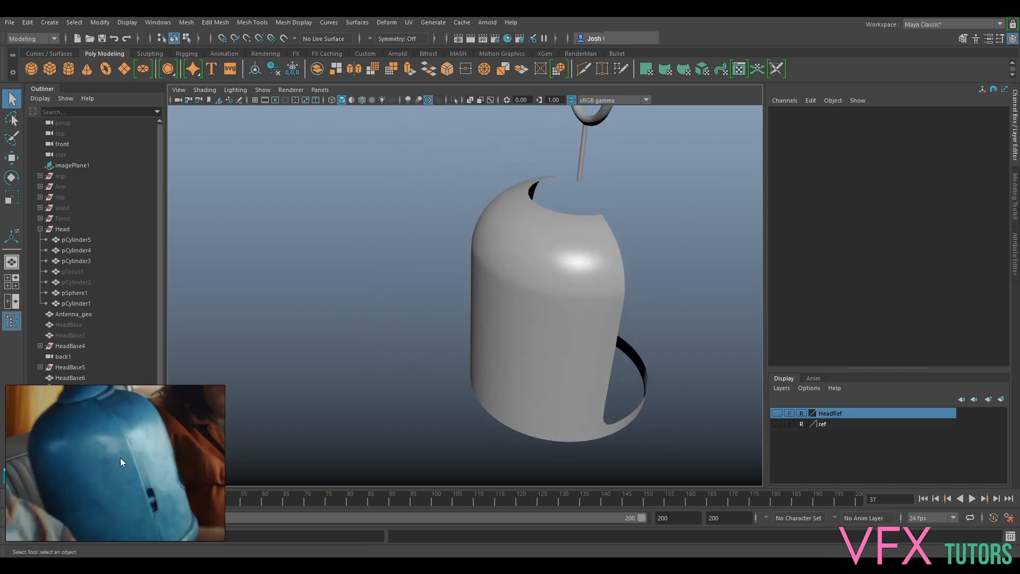
{"action": "left_click_drag", "start_coordinate": [550, 262], "coordinate": [732, 259], "text": "alt"}
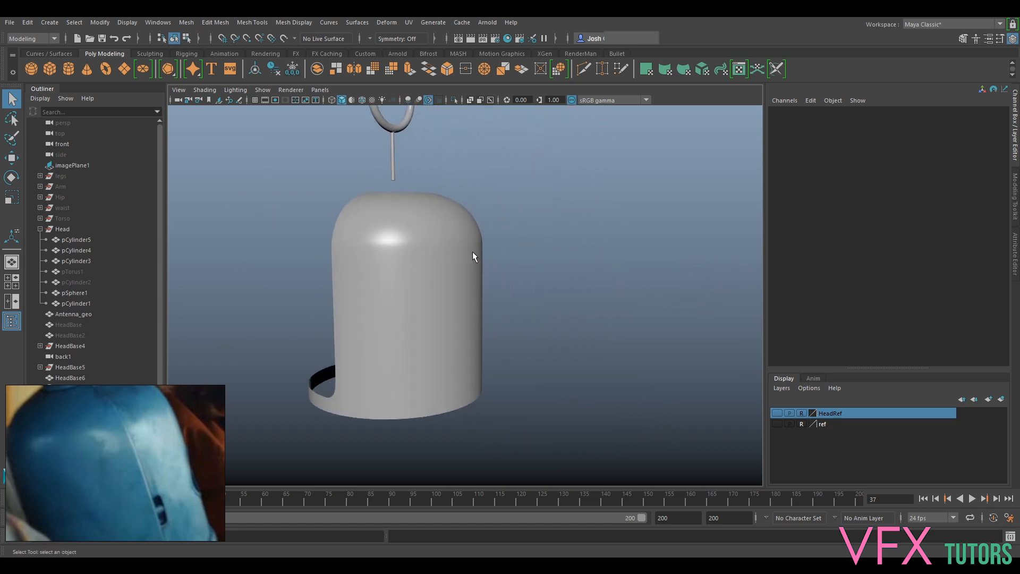
- Switch off the shell's smooth preview and delete two horizontal edge loops around its shoulder
{"action": "scroll", "coordinate": [409, 253], "scroll_direction": "up", "scroll_amount": 3}
{"action": "left_click_drag", "start_coordinate": [401, 254], "coordinate": [426, 235], "text": "alt"}
{"action": "left_click", "coordinate": [422, 238]}
{"action": "scroll", "coordinate": [434, 250], "scroll_direction": "up", "scroll_amount": 3}
{"action": "key", "text": "1"}
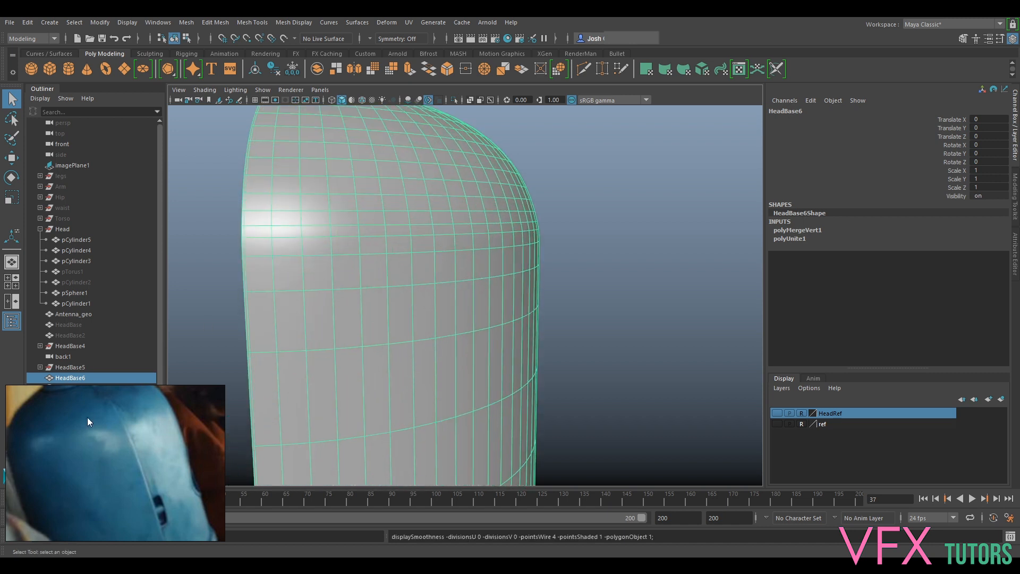
{"action": "left_click_drag", "start_coordinate": [356, 269], "coordinate": [455, 280], "text": "alt"}
{"action": "right_click_drag", "start_coordinate": [555, 242], "coordinate": [553, 216]}
{"action": "double_click", "coordinate": [550, 242]}
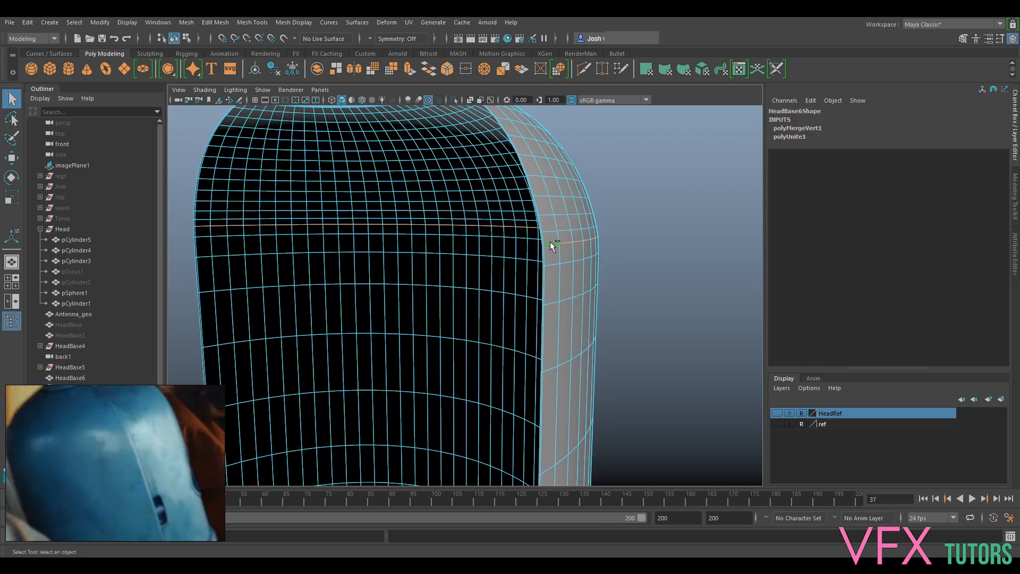
{"action": "key", "text": "Delete"}
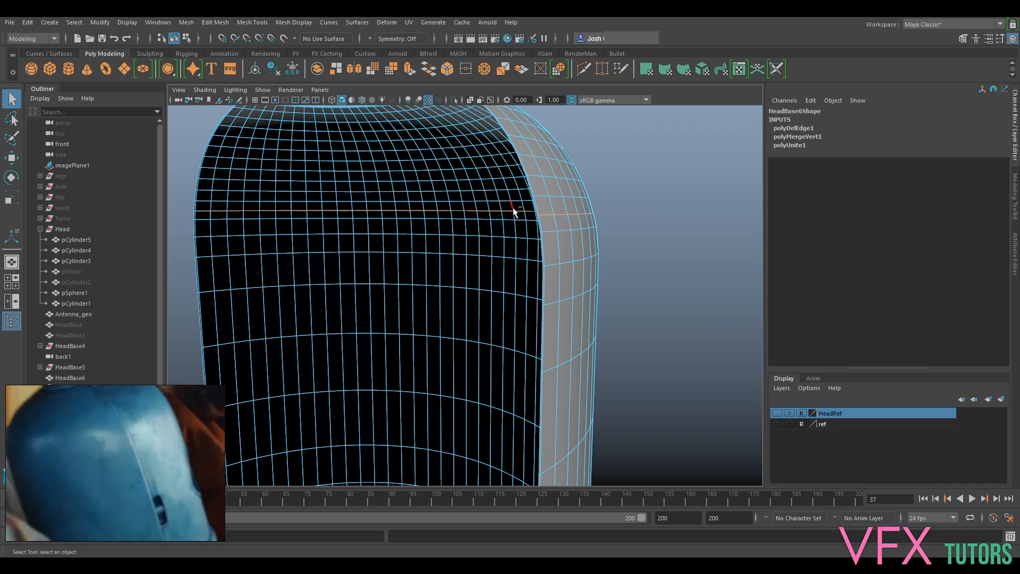
{"action": "key", "text": "Delete"}
- Preview the shell smoothed, then examine its shoulder and lower rim from several angles against the reference photo
{"action": "key", "text": "3"}
{"action": "right_click_drag", "start_coordinate": [572, 227], "coordinate": [639, 209]}
{"action": "left_click", "coordinate": [643, 244]}
{"action": "scroll", "coordinate": [642, 247], "scroll_direction": "down", "scroll_amount": 8}
{"action": "left_click_drag", "start_coordinate": [643, 248], "coordinate": [390, 276], "text": "alt"}
{"action": "scroll", "coordinate": [541, 266], "scroll_direction": "up", "scroll_amount": 10}
{"action": "scroll", "coordinate": [585, 269], "scroll_direction": "down", "scroll_amount": 12}
{"action": "left_click_drag", "start_coordinate": [601, 289], "coordinate": [589, 287], "text": "alt"}
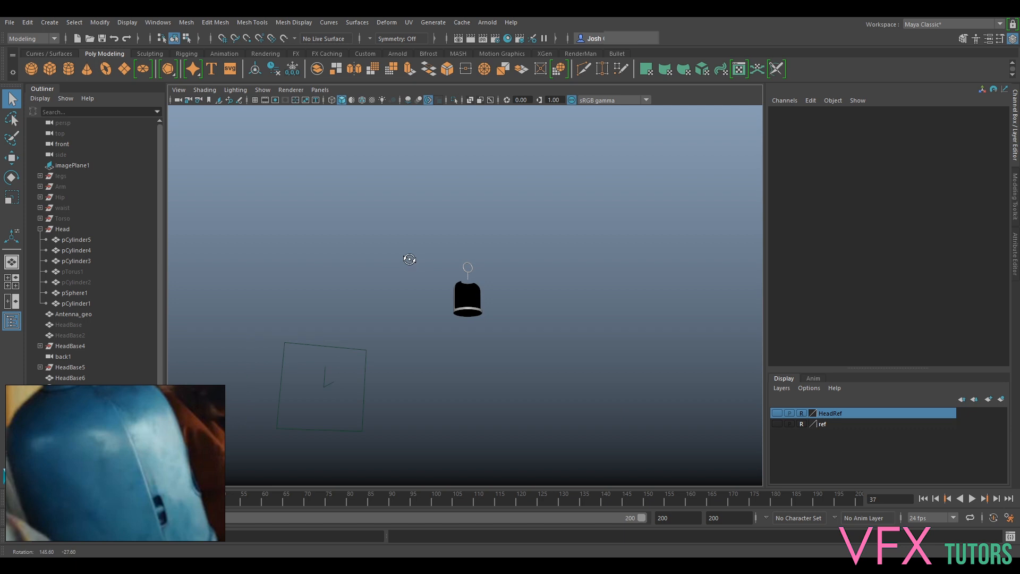
{"action": "scroll", "coordinate": [532, 270], "scroll_direction": "up", "scroll_amount": 3}
{"action": "left_click_drag", "start_coordinate": [519, 364], "coordinate": [428, 382], "text": "alt"}
{"action": "scroll", "coordinate": [533, 353], "scroll_direction": "up", "scroll_amount": 10}
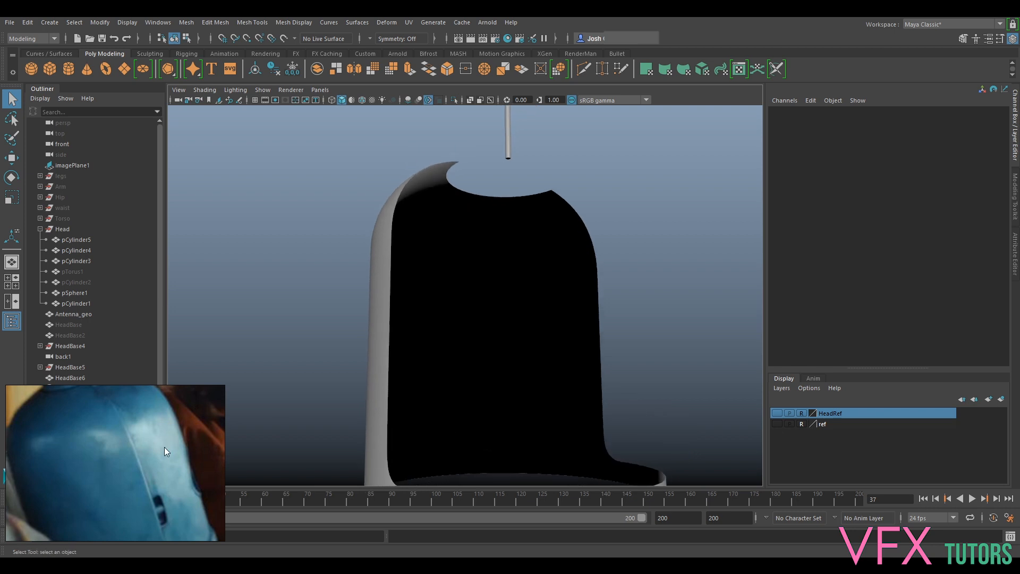
{"action": "scroll", "coordinate": [449, 368], "scroll_direction": "down", "scroll_amount": 5}
{"action": "left_click_drag", "start_coordinate": [515, 381], "coordinate": [486, 380], "text": "alt"}
{"action": "left_click", "coordinate": [482, 302]}
{"action": "left_click_drag", "start_coordinate": [493, 310], "coordinate": [475, 312], "text": "alt"}
{"action": "right_click_drag", "start_coordinate": [476, 263], "coordinate": [484, 297]}
{"action": "left_click_drag", "start_coordinate": [320, 454], "coordinate": [321, 456]}
{"action": "left_click_drag", "start_coordinate": [326, 451], "coordinate": [482, 330], "text": "alt"}
- Extrude the border edge loop at the shell's bottom and scale it inward to start a base
{"action": "scroll", "coordinate": [466, 349], "scroll_direction": "up", "scroll_amount": 10}
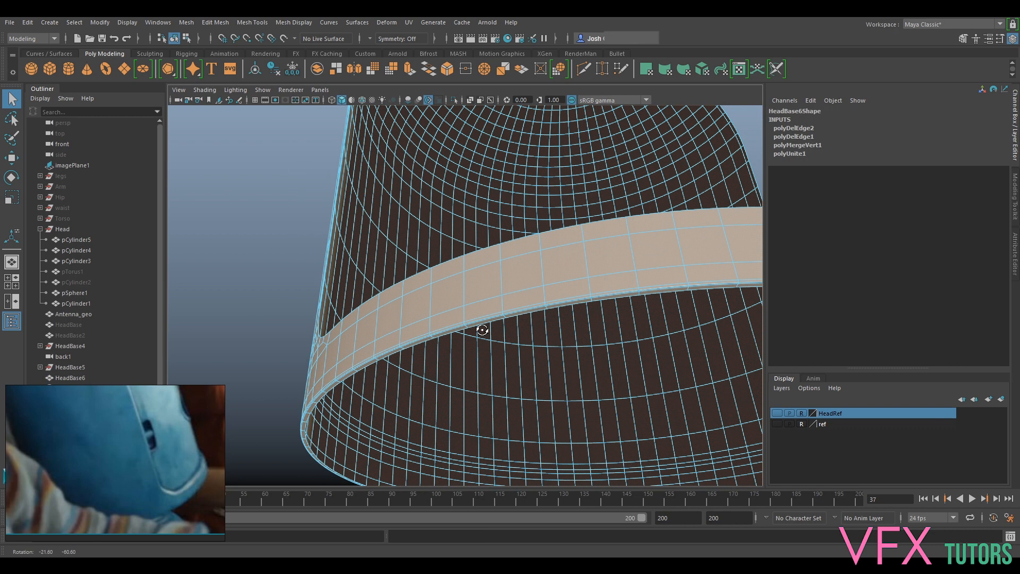
{"action": "scroll", "coordinate": [466, 333], "scroll_direction": "down", "scroll_amount": 10}
{"action": "left_click_drag", "start_coordinate": [489, 289], "coordinate": [572, 271], "text": "alt"}
{"action": "right_click_drag", "start_coordinate": [583, 240], "coordinate": [664, 255]}
{"action": "middle_click_drag", "start_coordinate": [665, 255], "coordinate": [550, 273], "text": "alt"}
{"action": "left_click", "coordinate": [576, 258]}
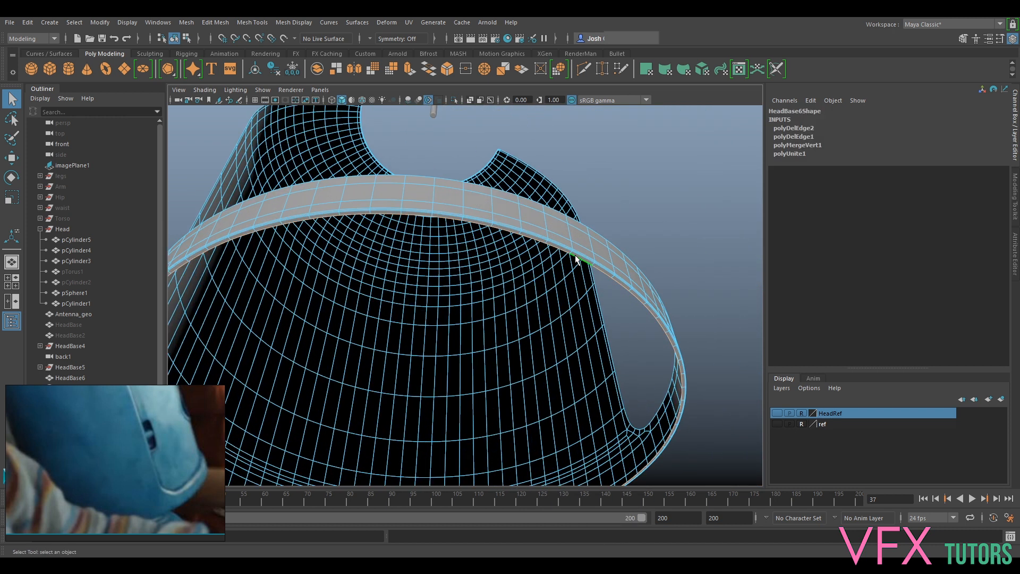
{"action": "key", "text": "ctrl+e"}
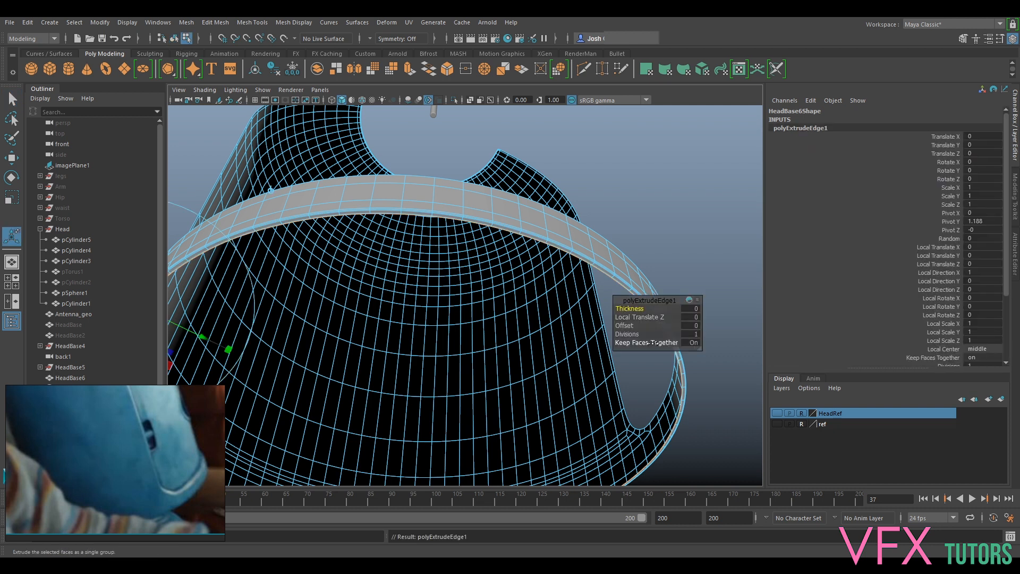
{"action": "key", "text": "r"}
{"action": "left_click_drag", "start_coordinate": [408, 427], "coordinate": [365, 446]}
- Turn off the smooth preview, extrude the base's inner edge loop again and scale it inward to about 0.8
{"action": "key", "text": "1"}
{"action": "left_click_drag", "start_coordinate": [554, 402], "coordinate": [569, 317], "text": "alt"}
{"action": "key", "text": "ctrl+e"}
{"action": "key", "text": "r"}
{"action": "left_click_drag", "start_coordinate": [425, 291], "coordinate": [357, 326]}
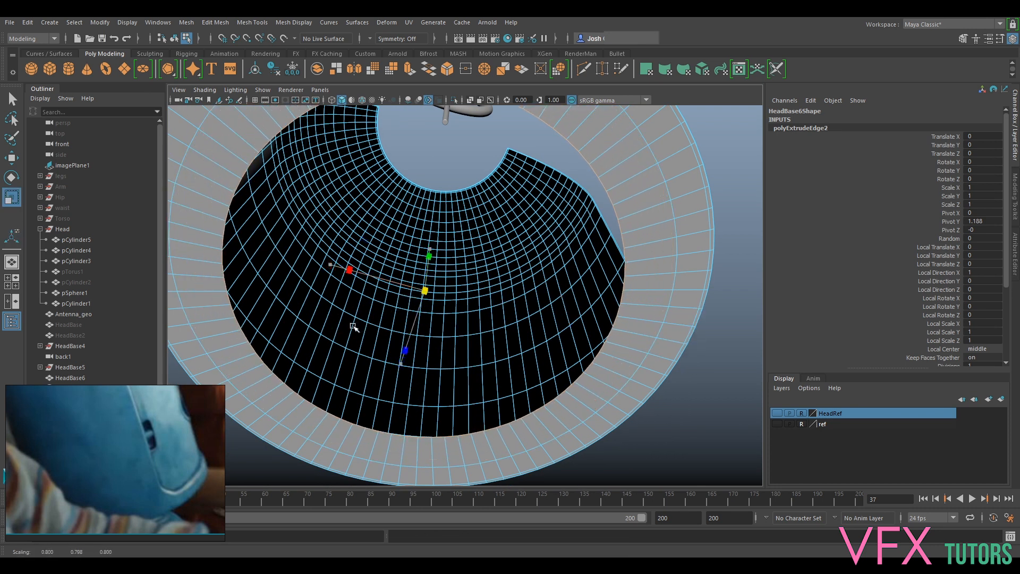
- Extrude the inner edge loop once more and scale it toward the centre, leaving only a small hole in the base
{"action": "key", "text": "ctrl+e"}
{"action": "key", "text": "r"}
{"action": "left_click_drag", "start_coordinate": [425, 290], "coordinate": [191, 351]}
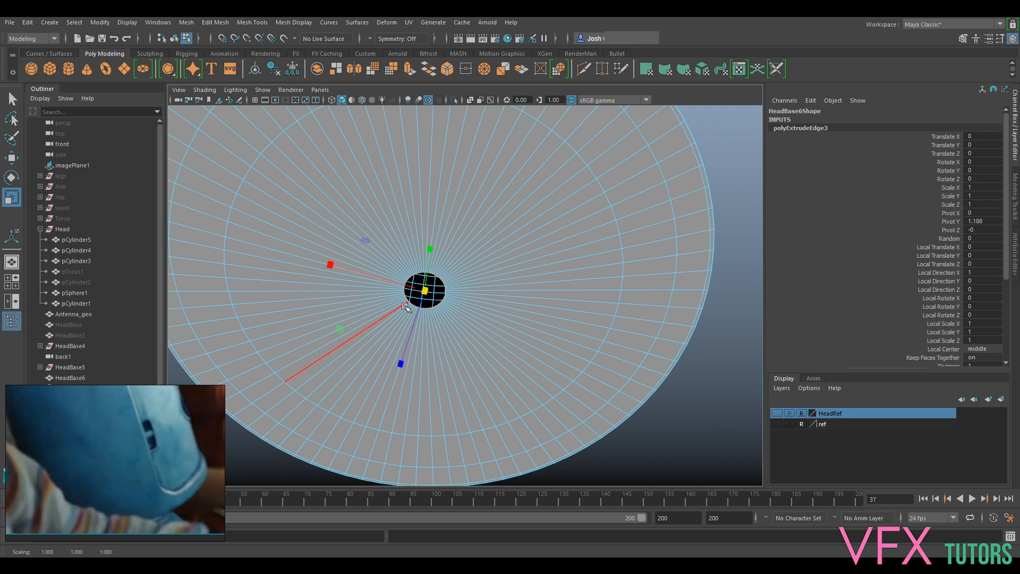
{"action": "scroll", "coordinate": [408, 306], "scroll_direction": "down", "scroll_amount": 5}
{"action": "left_click_drag", "start_coordinate": [505, 284], "coordinate": [477, 354], "text": "alt"}
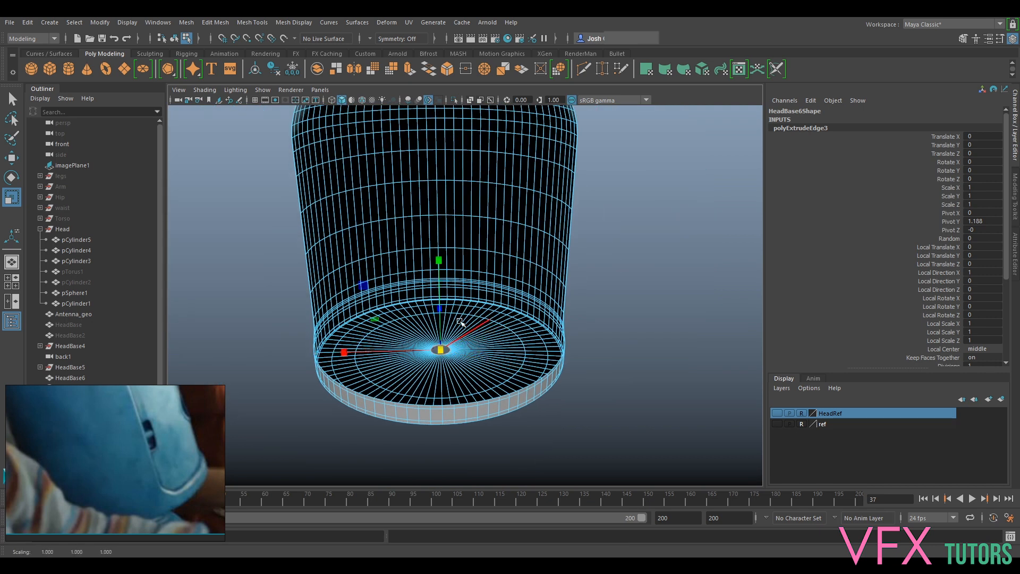
- Select the border edges around the shell's slot and top opening and extrude them inward
{"action": "left_click_drag", "start_coordinate": [508, 299], "coordinate": [446, 298], "text": "alt"}
{"action": "middle_click_drag", "start_coordinate": [442, 284], "coordinate": [452, 315], "text": "alt"}
{"action": "left_click_drag", "start_coordinate": [452, 314], "coordinate": [426, 332], "text": "alt"}
{"action": "left_click_drag", "start_coordinate": [213, 440], "coordinate": [345, 287], "text": "alt"}
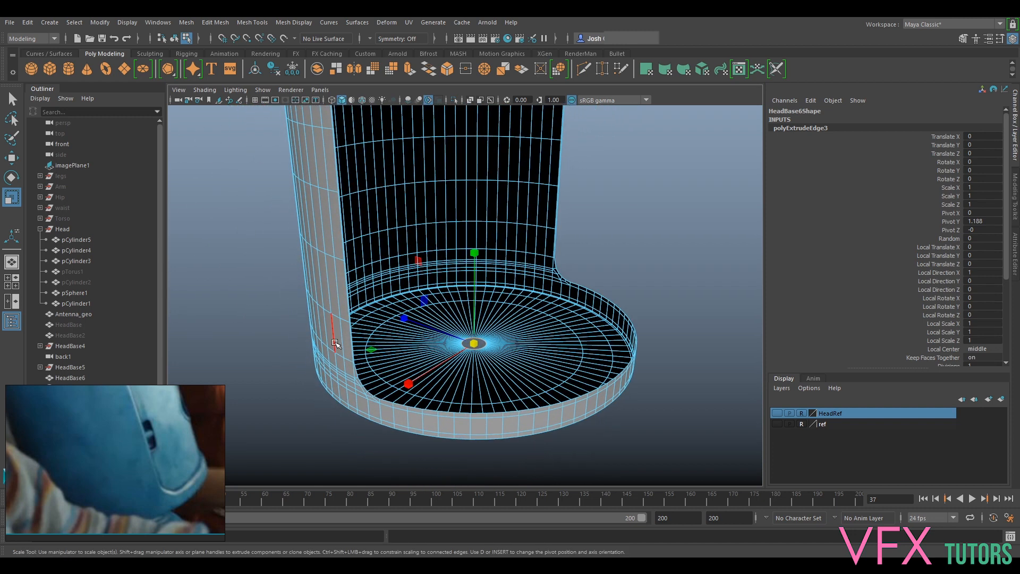
{"action": "right_click_drag", "start_coordinate": [340, 262], "coordinate": [340, 321]}
{"action": "right_click_drag", "start_coordinate": [341, 233], "coordinate": [341, 232]}
{"action": "left_click_drag", "start_coordinate": [481, 266], "coordinate": [505, 350], "text": "alt"}
{"action": "scroll", "coordinate": [445, 286], "scroll_direction": "up", "scroll_amount": 3}
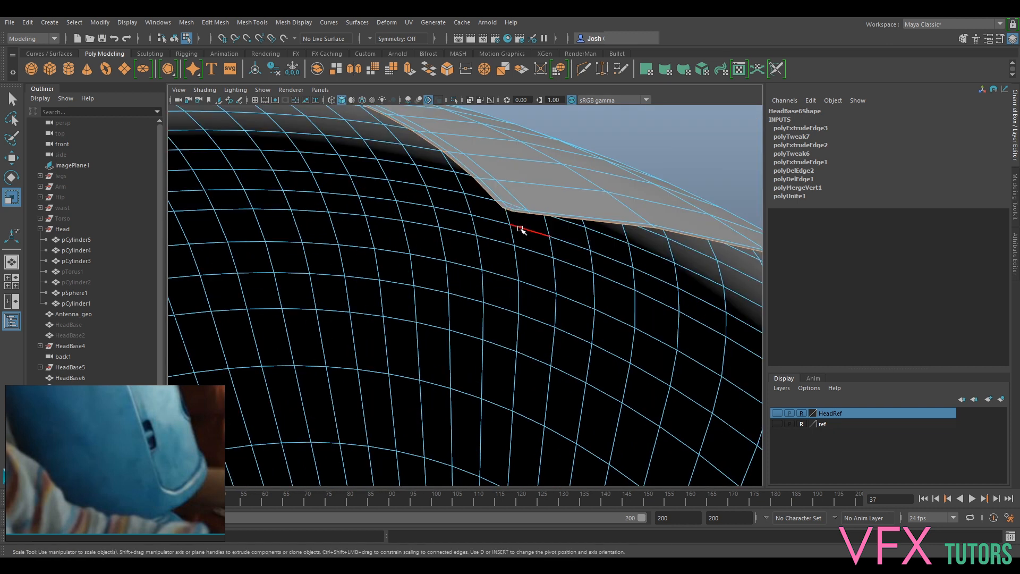
{"action": "key", "text": "ctrl+e"}
{"action": "scroll", "coordinate": [551, 298], "scroll_direction": "down", "scroll_amount": 5}
{"action": "scroll", "coordinate": [465, 388], "scroll_direction": "up", "scroll_amount": 4}
{"action": "left_click_drag", "start_coordinate": [464, 387], "coordinate": [376, 239], "text": "alt"}
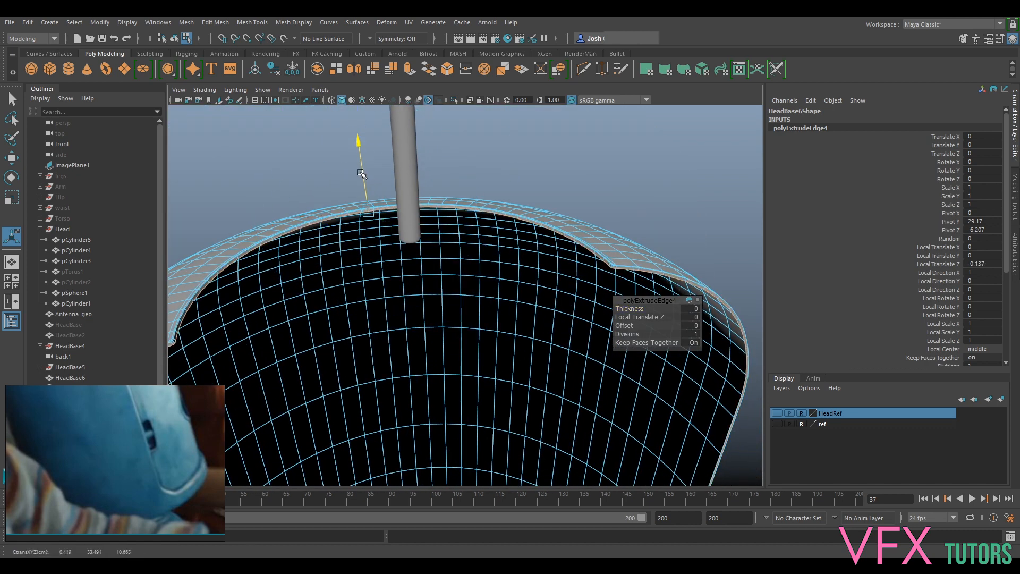
- Adjust the slot border extrusion's Local Translate Z to about -0.77, then extrude the same border edges again
{"action": "left_click_drag", "start_coordinate": [360, 282], "coordinate": [413, 298], "text": "alt"}
{"action": "mouse_move", "coordinate": [381, 368]}
{"action": "left_mouse_down", "text": "alt"}
{"action": "mouse_move", "coordinate": [376, 382]}
{"action": "mouse_move", "coordinate": [368, 319]}
{"action": "mouse_move", "coordinate": [349, 349]}
{"action": "mouse_move", "coordinate": [371, 358]}
{"action": "left_mouse_up", "text": "alt"}
{"action": "scroll", "coordinate": [371, 358], "scroll_direction": "down", "scroll_amount": 12}
{"action": "left_click_drag", "start_coordinate": [511, 260], "coordinate": [547, 305], "text": "alt"}
{"action": "middle_click_drag", "start_coordinate": [519, 219], "coordinate": [464, 279], "text": "alt"}
{"action": "left_click_drag", "start_coordinate": [464, 280], "coordinate": [408, 226], "text": "alt"}
{"action": "scroll", "coordinate": [458, 295], "scroll_direction": "up", "scroll_amount": 4}
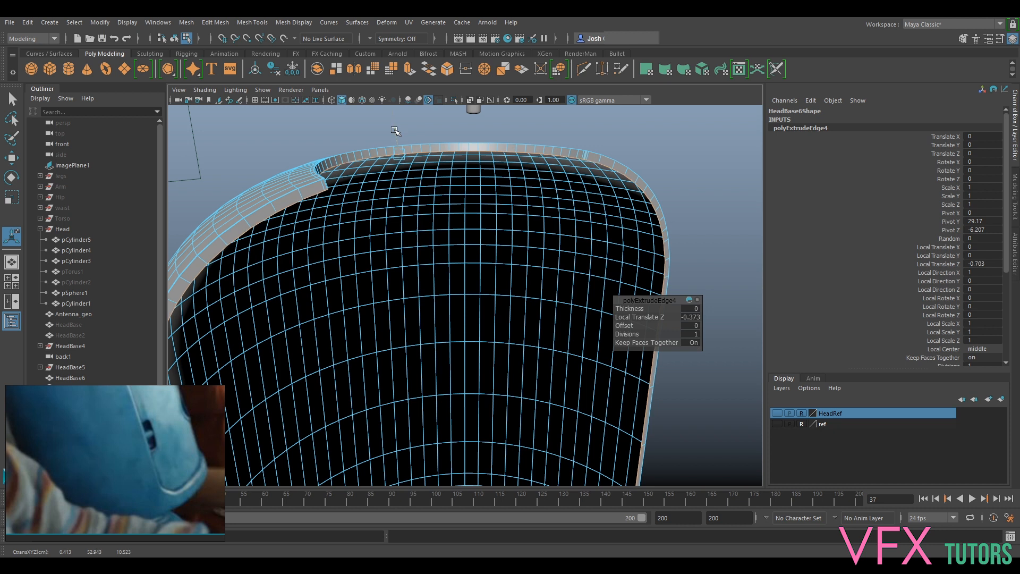
{"action": "left_click_drag", "start_coordinate": [363, 263], "coordinate": [341, 351], "text": "alt"}
{"action": "middle_click_drag", "start_coordinate": [342, 350], "coordinate": [465, 277], "text": "alt"}
{"action": "left_click_drag", "start_coordinate": [464, 278], "coordinate": [428, 328], "text": "alt"}
{"action": "middle_click_drag", "start_coordinate": [429, 275], "coordinate": [505, 318], "text": "alt"}
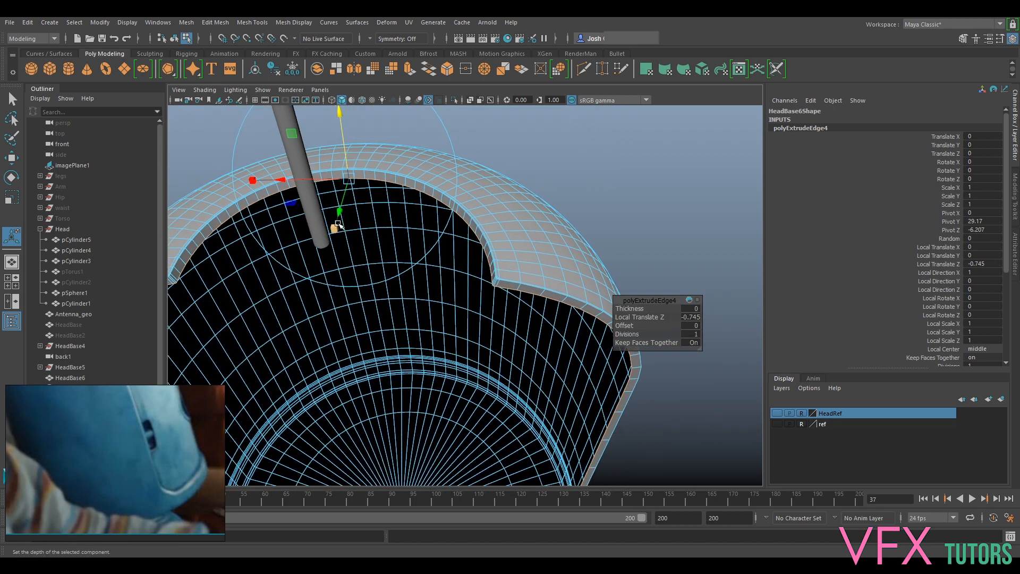
{"action": "left_click_drag", "start_coordinate": [344, 142], "coordinate": [344, 144]}
{"action": "left_click_drag", "start_coordinate": [389, 237], "coordinate": [408, 198], "text": "alt"}
{"action": "middle_click_drag", "start_coordinate": [408, 198], "coordinate": [429, 224], "text": "alt"}
{"action": "left_click_drag", "start_coordinate": [429, 225], "coordinate": [450, 213], "text": "alt"}
{"action": "middle_click_drag", "start_coordinate": [451, 212], "coordinate": [474, 285], "text": "alt"}
{"action": "left_click_drag", "start_coordinate": [511, 320], "coordinate": [419, 355], "text": "alt"}
{"action": "middle_click_drag", "start_coordinate": [419, 355], "coordinate": [461, 301], "text": "alt"}
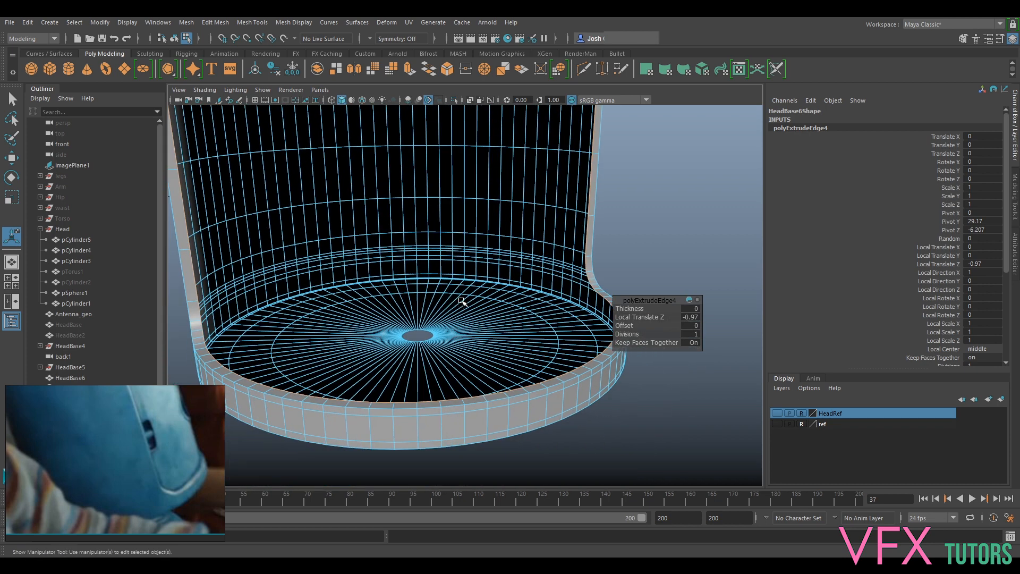
{"action": "left_click", "coordinate": [640, 317]}
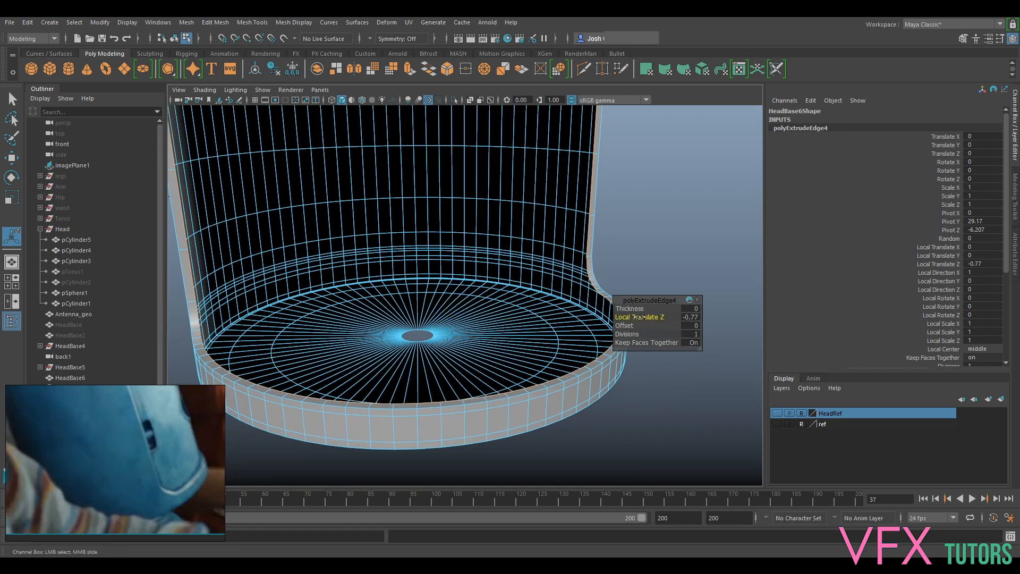
{"action": "left_click_drag", "start_coordinate": [640, 317], "coordinate": [546, 380], "text": "alt"}
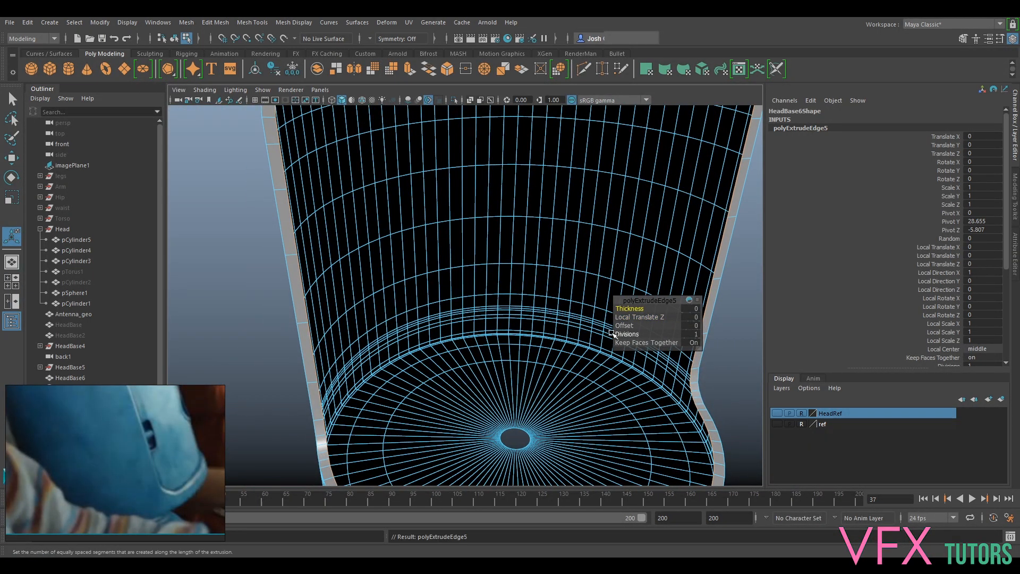
- Try Thickness values of -1.5 and -0.7 on the second slot border extrusion, then undo them
{"action": "left_click_drag", "start_coordinate": [636, 307], "coordinate": [627, 308]}
{"action": "middle_click_drag", "start_coordinate": [569, 249], "coordinate": [525, 334], "text": "alt"}
{"action": "left_click_drag", "start_coordinate": [524, 335], "coordinate": [512, 317], "text": "alt"}
{"action": "middle_click_drag", "start_coordinate": [511, 298], "coordinate": [504, 455], "text": "alt"}
{"action": "left_click_drag", "start_coordinate": [504, 455], "coordinate": [504, 473], "text": "alt"}
{"action": "middle_click_drag", "start_coordinate": [505, 473], "coordinate": [499, 374], "text": "alt"}
{"action": "left_click_drag", "start_coordinate": [499, 373], "coordinate": [498, 369], "text": "alt"}
{"action": "middle_click_drag", "start_coordinate": [499, 369], "coordinate": [499, 457], "text": "alt"}
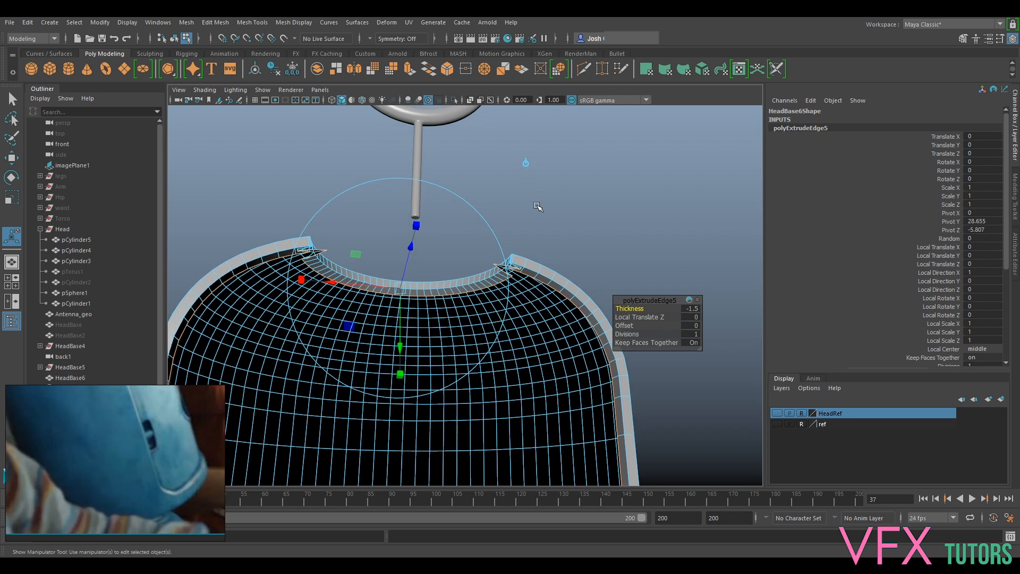
{"action": "scroll", "coordinate": [501, 285], "scroll_direction": "up", "scroll_amount": 8}
{"action": "left_click_drag", "start_coordinate": [628, 307], "coordinate": [629, 311]}
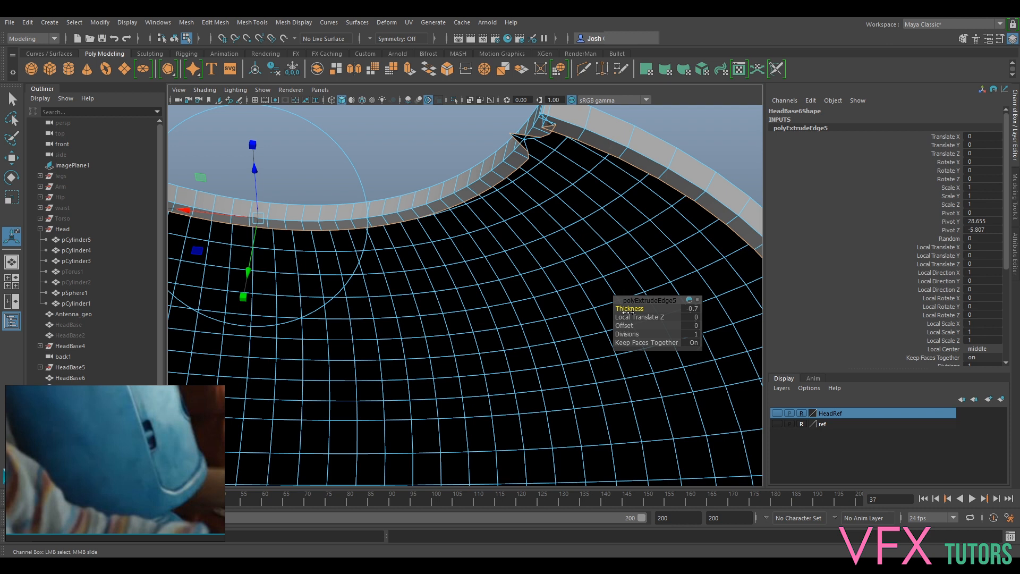
{"action": "scroll", "coordinate": [587, 296], "scroll_direction": "down", "scroll_amount": 7}
{"action": "key", "text": "ctrl+z"}
{"action": "key", "text": "ctrl+z"}
- Offset the second slot border extrusion using Local Translate Z to form an inner wall, and check it around the shell
{"action": "right_click_drag", "start_coordinate": [568, 313], "coordinate": [606, 317], "text": "alt"}
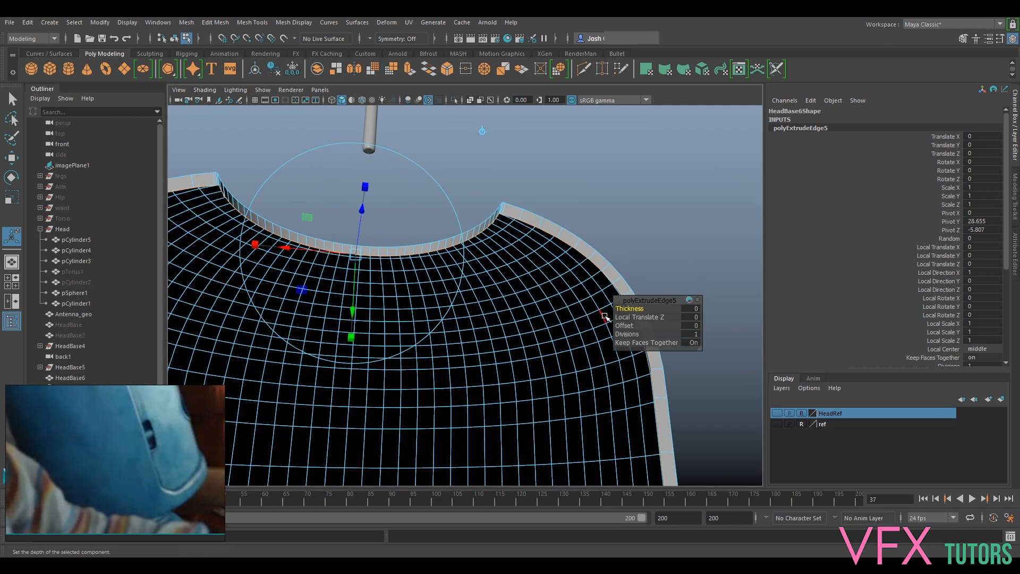
{"action": "left_click_drag", "start_coordinate": [628, 317], "coordinate": [624, 317]}
{"action": "middle_click_drag", "start_coordinate": [501, 352], "coordinate": [527, 229], "text": "alt"}
{"action": "scroll", "coordinate": [526, 229], "scroll_direction": "down", "scroll_amount": 5}
{"action": "left_click_drag", "start_coordinate": [518, 295], "coordinate": [549, 387], "text": "alt"}
{"action": "middle_click_drag", "start_coordinate": [549, 388], "coordinate": [528, 268], "text": "alt"}
{"action": "scroll", "coordinate": [528, 268], "scroll_direction": "up", "scroll_amount": 6}
{"action": "left_click_drag", "start_coordinate": [530, 343], "coordinate": [639, 319], "text": "alt"}
{"action": "middle_click_drag", "start_coordinate": [605, 217], "coordinate": [600, 367], "text": "alt"}
{"action": "left_click_drag", "start_coordinate": [600, 367], "coordinate": [494, 343], "text": "alt"}
{"action": "middle_click_drag", "start_coordinate": [495, 342], "coordinate": [533, 462], "text": "alt"}
{"action": "left_click_drag", "start_coordinate": [533, 463], "coordinate": [524, 346], "text": "alt"}
{"action": "right_click_drag", "start_coordinate": [524, 346], "coordinate": [577, 338], "text": "alt"}
{"action": "left_click_drag", "start_coordinate": [577, 338], "coordinate": [506, 317], "text": "alt"}
- Move an overlapping inner wall vertex at the slot's upper corner to start untangling the folded faces
{"action": "middle_click_drag", "start_coordinate": [621, 151], "coordinate": [509, 230], "text": "alt"}
{"action": "scroll", "coordinate": [508, 231], "scroll_direction": "up", "scroll_amount": 4}
{"action": "scroll", "coordinate": [563, 229], "scroll_direction": "up", "scroll_amount": 2}
{"action": "middle_click_drag", "start_coordinate": [638, 271], "coordinate": [579, 215], "text": "alt"}
{"action": "right_click_drag", "start_coordinate": [611, 219], "coordinate": [534, 218]}
{"action": "left_click", "coordinate": [524, 220]}
{"action": "key", "text": "w"}
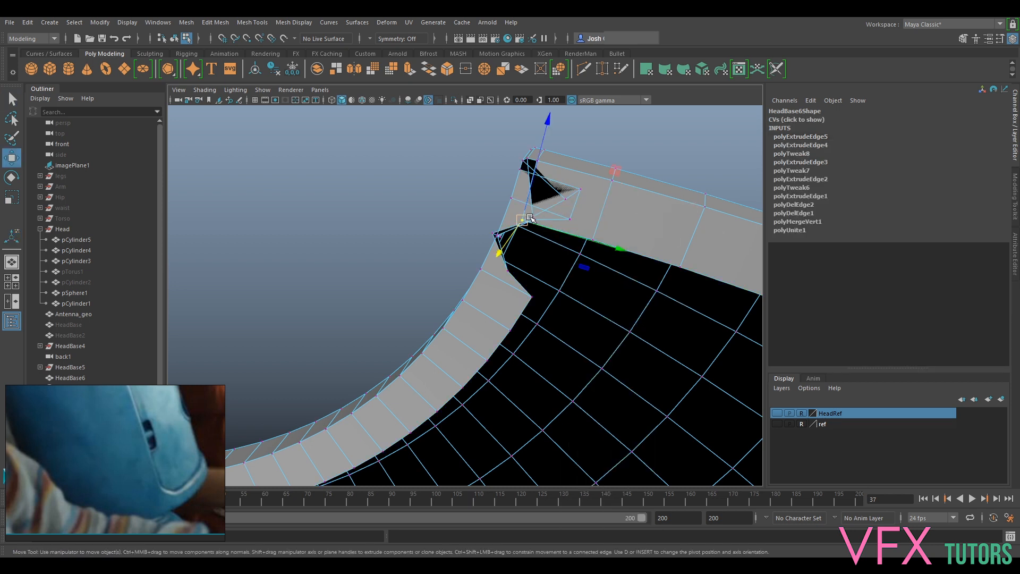
{"action": "left_click_drag", "start_coordinate": [530, 218], "coordinate": [586, 229], "text": "alt"}
{"action": "key", "text": "f"}
{"action": "left_click_drag", "start_coordinate": [576, 169], "coordinate": [584, 228], "text": "alt"}
{"action": "left_click_drag", "start_coordinate": [536, 268], "coordinate": [656, 270]}
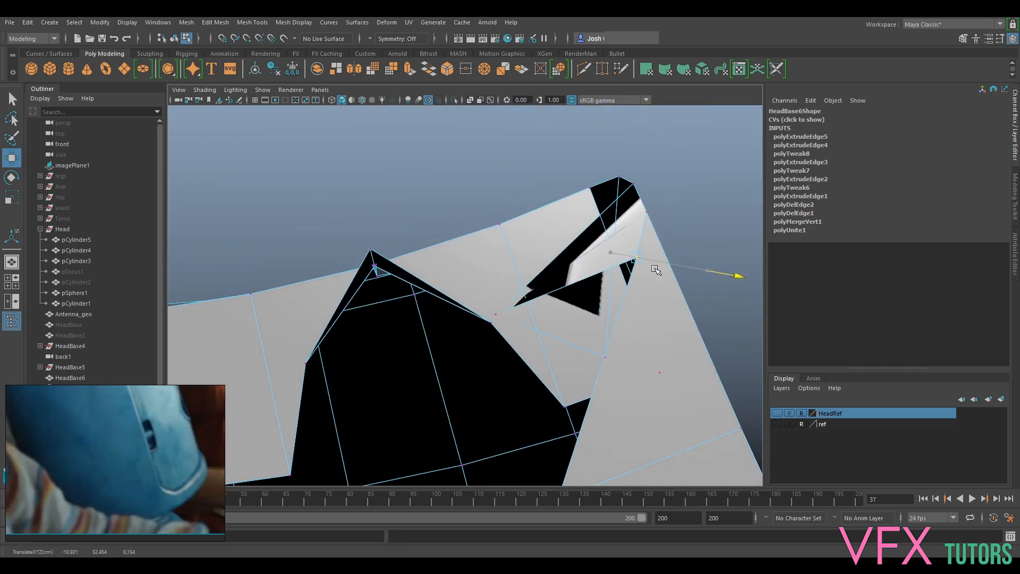
- Try moving the overlapping inner wall vertices at the slot's upper corner, then undo the moves
{"action": "left_click", "coordinate": [500, 306]}
{"action": "left_click", "coordinate": [511, 313]}
{"action": "left_click_drag", "start_coordinate": [511, 314], "coordinate": [592, 236]}
{"action": "left_click_drag", "start_coordinate": [617, 291], "coordinate": [613, 330], "text": "alt"}
{"action": "left_click_drag", "start_coordinate": [610, 276], "coordinate": [632, 275]}
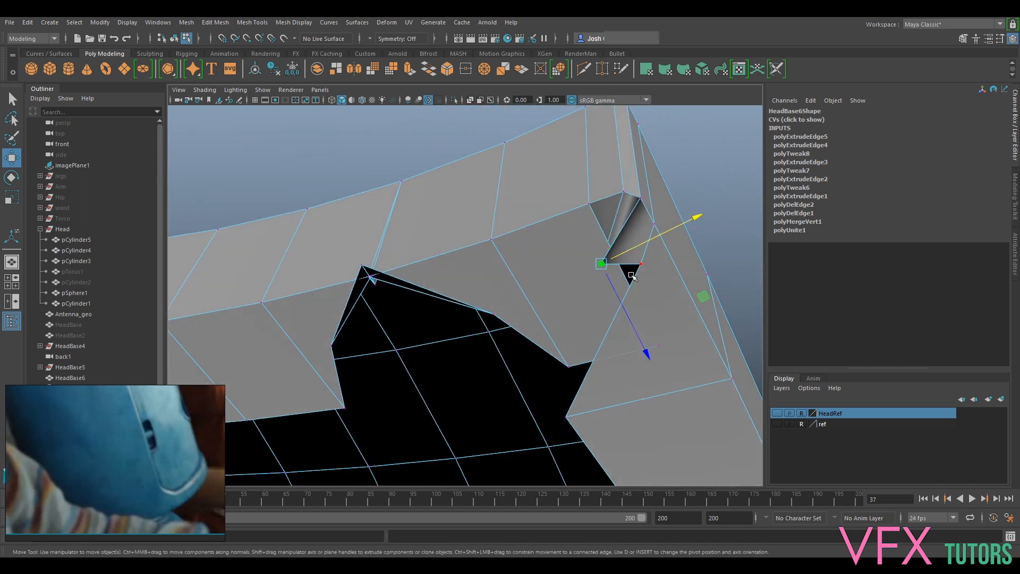
{"action": "key", "text": "ctrl+z"}
{"action": "key", "text": "ctrl+z"}
{"action": "key", "text": "ctrl+z"}
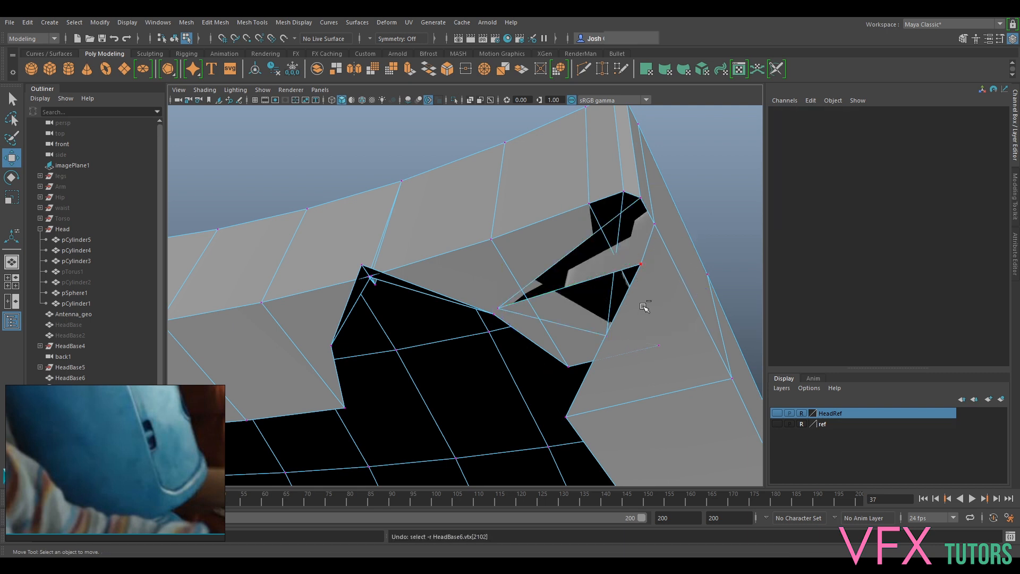
- Try repositioning the folded vertices along the inner wall beside the slot corner, then undo the changes
{"action": "left_click", "coordinate": [362, 265]}
{"action": "left_click_drag", "start_coordinate": [380, 278], "coordinate": [514, 309], "text": "alt"}
{"action": "left_click", "coordinate": [478, 268]}
{"action": "left_click_drag", "start_coordinate": [477, 269], "coordinate": [494, 324], "text": "alt"}
{"action": "scroll", "coordinate": [497, 250], "scroll_direction": "down", "scroll_amount": 6}
{"action": "scroll", "coordinate": [513, 298], "scroll_direction": "up", "scroll_amount": 3}
{"action": "middle_click_drag", "start_coordinate": [526, 287], "coordinate": [537, 281], "text": "alt"}
{"action": "left_click_drag", "start_coordinate": [537, 281], "coordinate": [436, 307], "text": "alt"}
{"action": "left_click", "coordinate": [431, 316]}
{"action": "key", "text": "ctrl+z"}
{"action": "key", "text": "ctrl+z"}
- Undo the last two slot border extrusions, returning the mesh to the third edge extrusion
{"action": "scroll", "coordinate": [501, 348], "scroll_direction": "down", "scroll_amount": 4}
{"action": "left_click_drag", "start_coordinate": [501, 348], "coordinate": [513, 278], "text": "alt"}
{"action": "key", "text": "ctrl+z"}
{"action": "key", "text": "ctrl+z"}
{"action": "scroll", "coordinate": [549, 282], "scroll_direction": "down", "scroll_amount": 5}
{"action": "key", "text": "ctrl+z"}
{"action": "key", "text": "ctrl+z"}
{"action": "key", "text": "ctrl+z"}
{"action": "key", "text": "ctrl+z"}
{"action": "key", "text": "ctrl+z"}
{"action": "key", "text": "ctrl+z"}
{"action": "key", "text": "ctrl+z"}
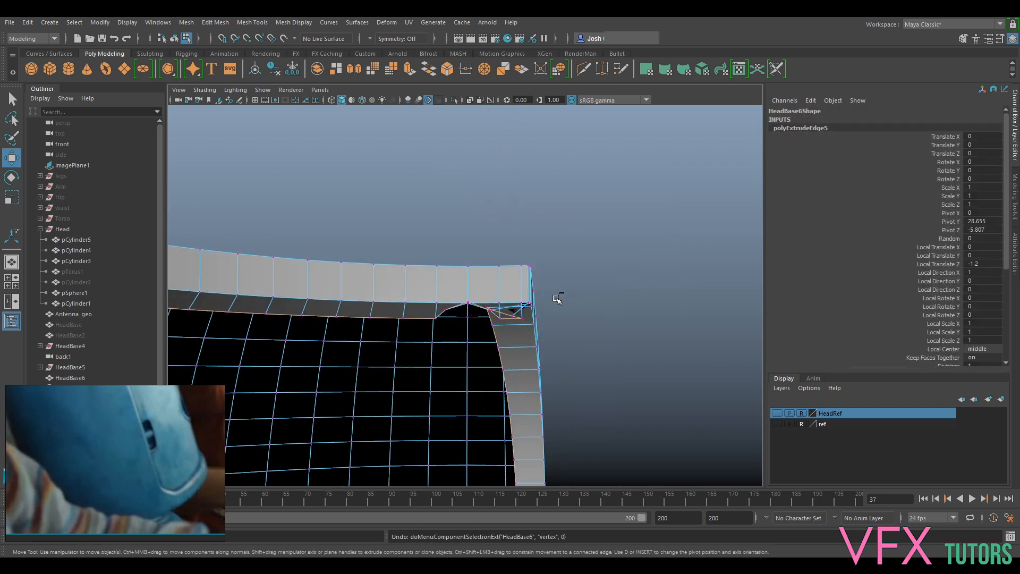
- Pull a vertex on the slot's upper border aside to expose the unmerged vertex beneath it
{"action": "key", "text": "ctrl+z"}
{"action": "key", "text": "ctrl+z"}
{"action": "left_click_drag", "start_coordinate": [533, 282], "coordinate": [474, 325], "text": "alt"}
{"action": "scroll", "coordinate": [478, 326], "scroll_direction": "up", "scroll_amount": 5}
{"action": "scroll", "coordinate": [477, 325], "scroll_direction": "up", "scroll_amount": 2}
{"action": "left_click", "coordinate": [454, 338]}
{"action": "left_click", "coordinate": [481, 321]}
{"action": "key", "text": "ctrl+z"}
{"action": "key", "text": "ctrl+z"}
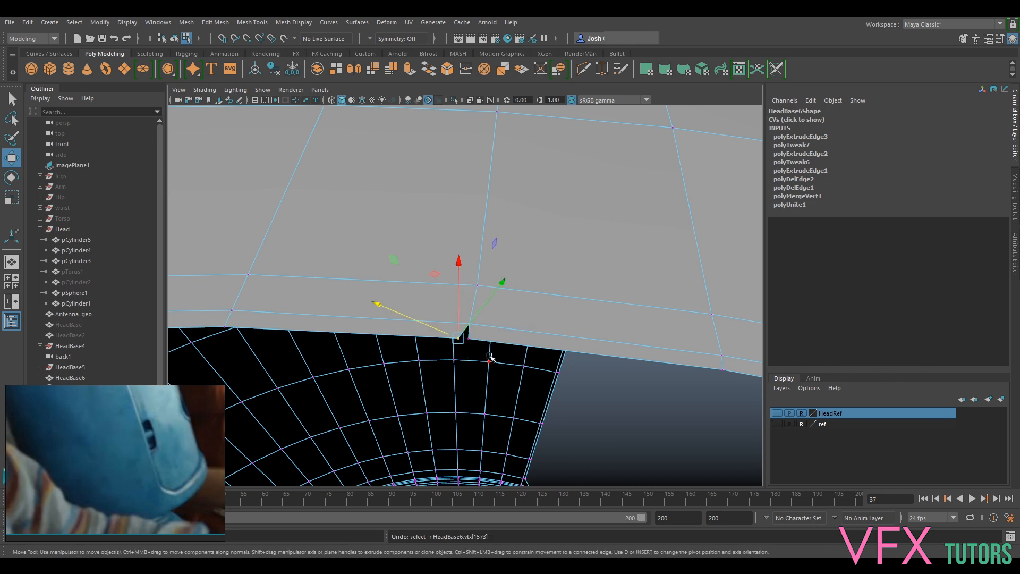
- Merge the split vertices on the slot's upper border with Target Weld, and check the smoothed preview of the shell
{"action": "left_click", "coordinate": [1015, 210]}
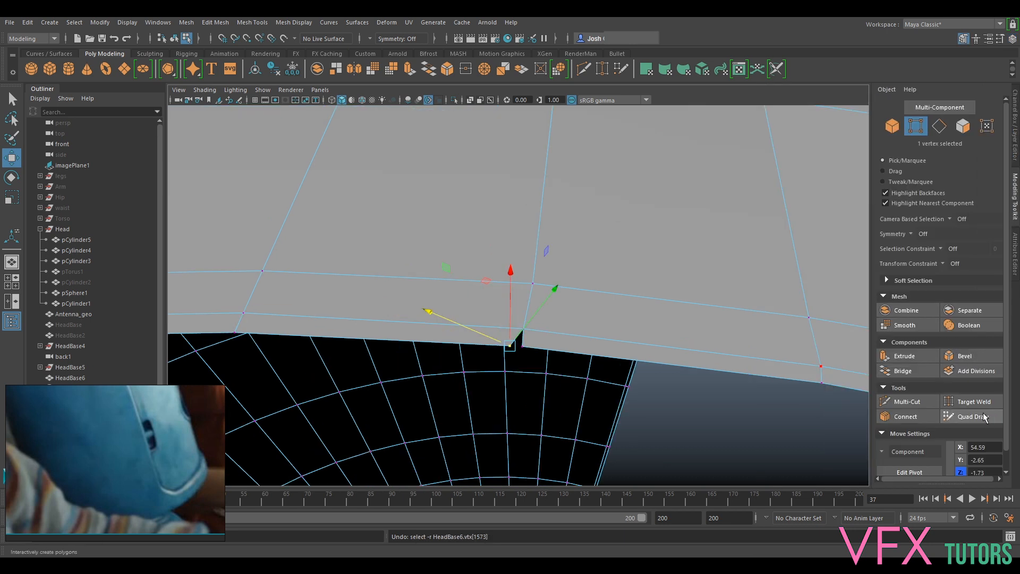
{"action": "left_click", "coordinate": [970, 401]}
{"action": "scroll", "coordinate": [524, 349], "scroll_direction": "down", "scroll_amount": 6}
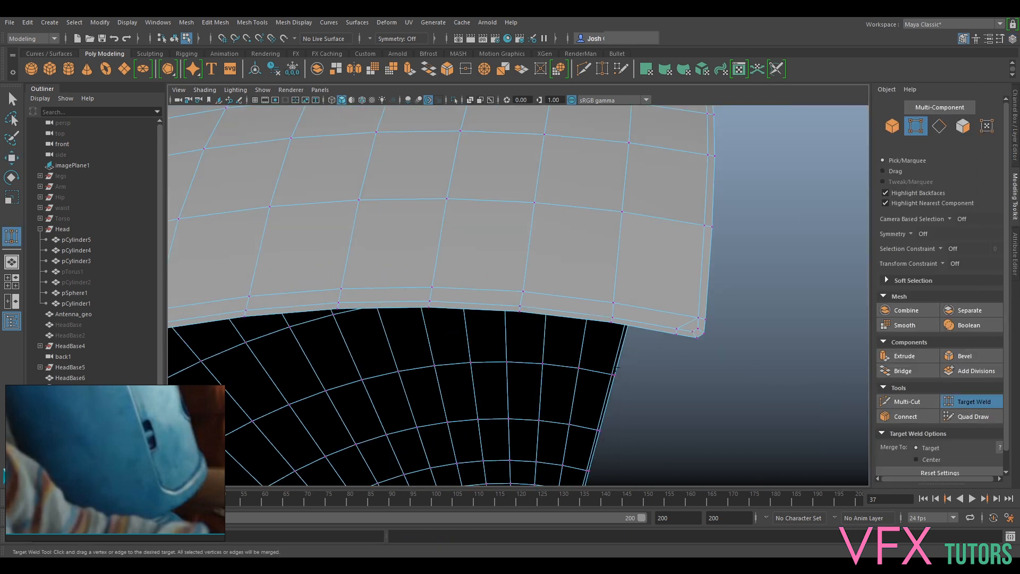
{"action": "left_click_drag", "start_coordinate": [798, 406], "coordinate": [740, 378], "text": "alt"}
{"action": "key", "text": "q"}
{"action": "key", "text": "3"}
{"action": "key", "text": "1"}
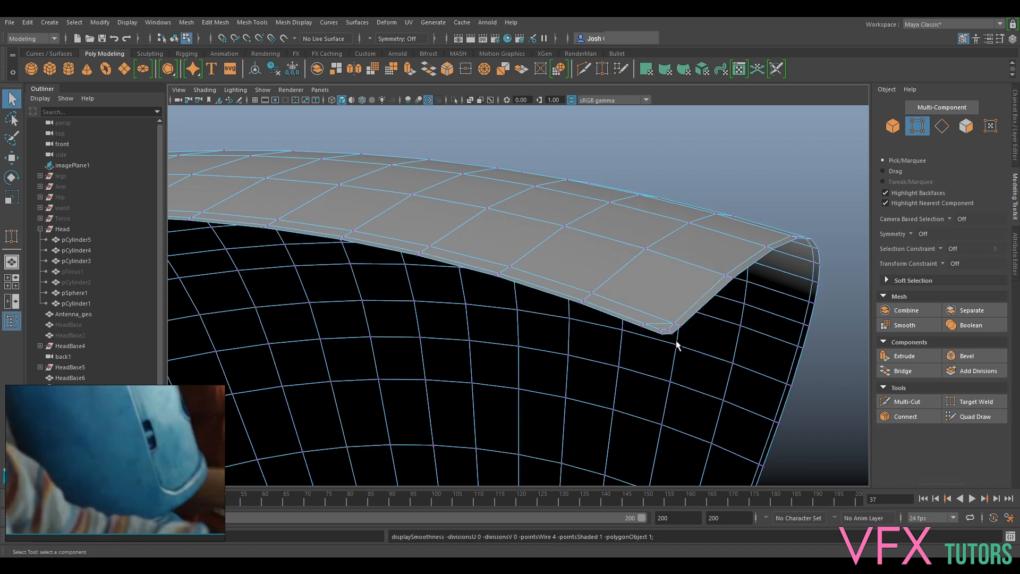
- Test vertices near the slot's corner for hidden duplicates by moving them slightly, then undo each move
{"action": "scroll", "coordinate": [645, 329], "scroll_direction": "up", "scroll_amount": 3}
{"action": "key", "text": "w"}
{"action": "mouse_move", "coordinate": [789, 320]}
{"action": "left_mouse_down"}
{"action": "mouse_move", "coordinate": [803, 310]}
{"action": "mouse_move", "coordinate": [783, 318]}
{"action": "left_mouse_up"}
{"action": "key", "text": "ctrl+z"}
{"action": "left_click_drag", "start_coordinate": [839, 293], "coordinate": [673, 314], "text": "alt"}
{"action": "left_click", "coordinate": [665, 301]}
{"action": "key", "text": "ctrl+z"}
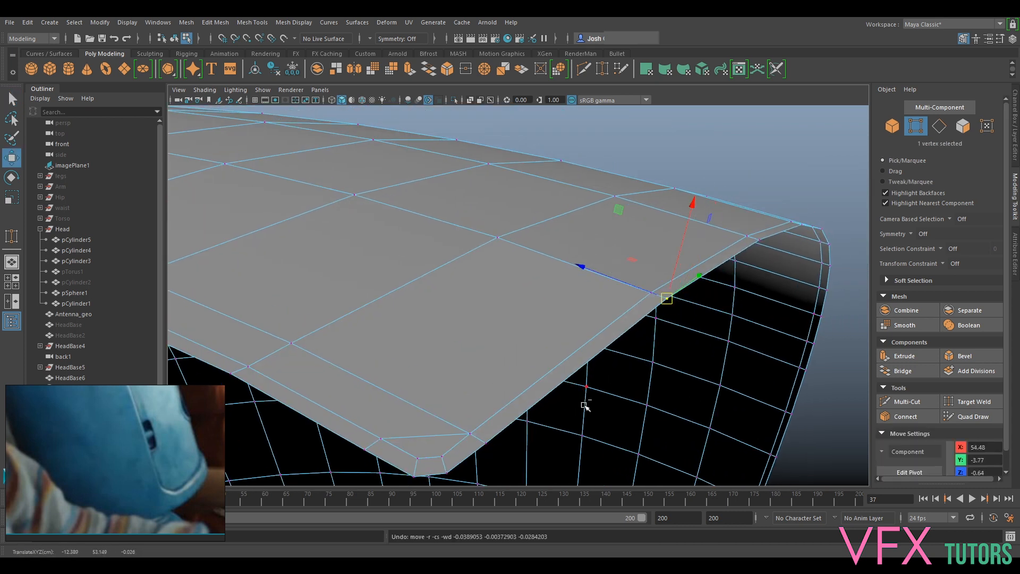
- Test a border vertex further around the shell's opening for a duplicate by moving it, then undo the move
{"action": "middle_click_drag", "start_coordinate": [517, 418], "coordinate": [686, 325], "text": "alt"}
{"action": "right_click_drag", "start_coordinate": [685, 326], "coordinate": [619, 329], "text": "alt"}
{"action": "left_click_drag", "start_coordinate": [620, 328], "coordinate": [487, 364], "text": "alt"}
{"action": "middle_click_drag", "start_coordinate": [487, 364], "coordinate": [930, 248], "text": "alt"}
{"action": "left_click_drag", "start_coordinate": [627, 381], "coordinate": [549, 390], "text": "alt"}
{"action": "middle_click_drag", "start_coordinate": [549, 390], "coordinate": [831, 286], "text": "alt"}
{"action": "right_click_drag", "start_coordinate": [831, 286], "coordinate": [879, 265], "text": "alt"}
{"action": "middle_click_drag", "start_coordinate": [880, 265], "coordinate": [786, 310], "text": "alt"}
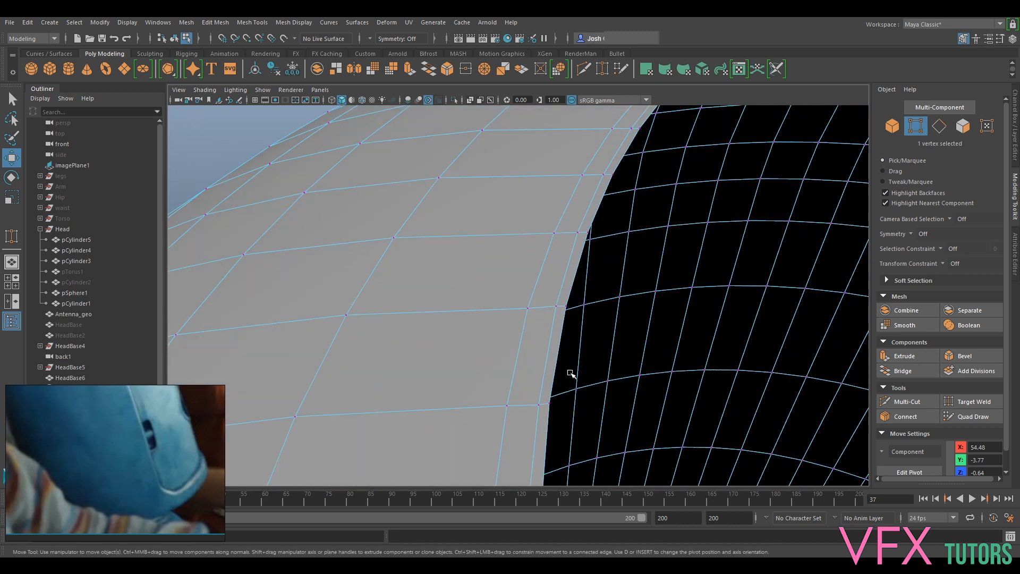
{"action": "left_click", "coordinate": [555, 402]}
{"action": "left_click_drag", "start_coordinate": [555, 403], "coordinate": [601, 366], "text": "alt"}
{"action": "left_click_drag", "start_coordinate": [553, 270], "coordinate": [566, 271]}
{"action": "key", "text": "ctrl+z"}
- Pull a separated vertex further along the slot border aside and merge the split vertices with Target Weld
{"action": "left_click_drag", "start_coordinate": [709, 341], "coordinate": [637, 333], "text": "alt"}
{"action": "middle_click_drag", "start_coordinate": [637, 332], "coordinate": [720, 316], "text": "alt"}
{"action": "left_click_drag", "start_coordinate": [721, 316], "coordinate": [664, 267], "text": "alt"}
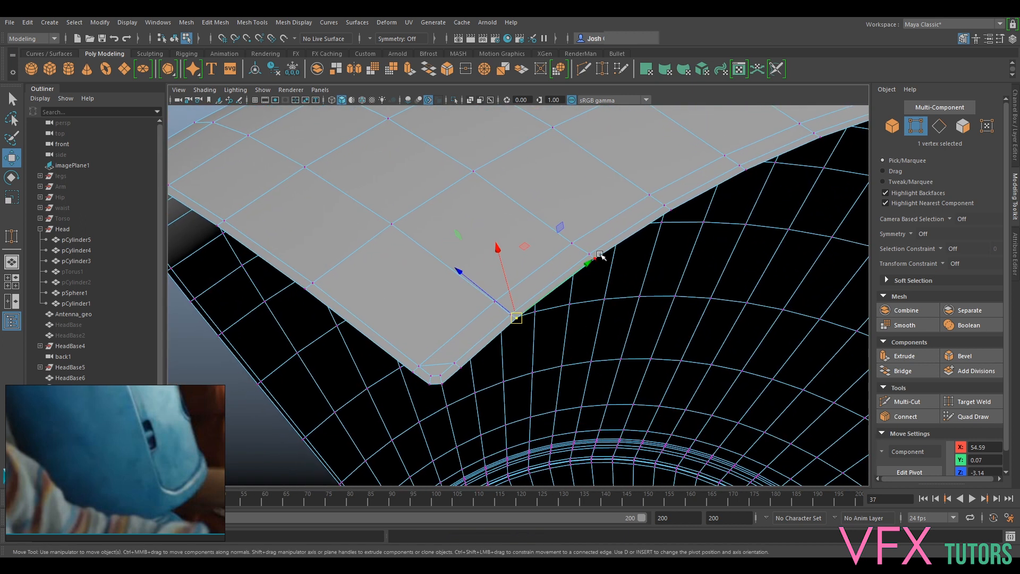
{"action": "left_click_drag", "start_coordinate": [606, 254], "coordinate": [616, 252], "text": "ctrl+shift"}
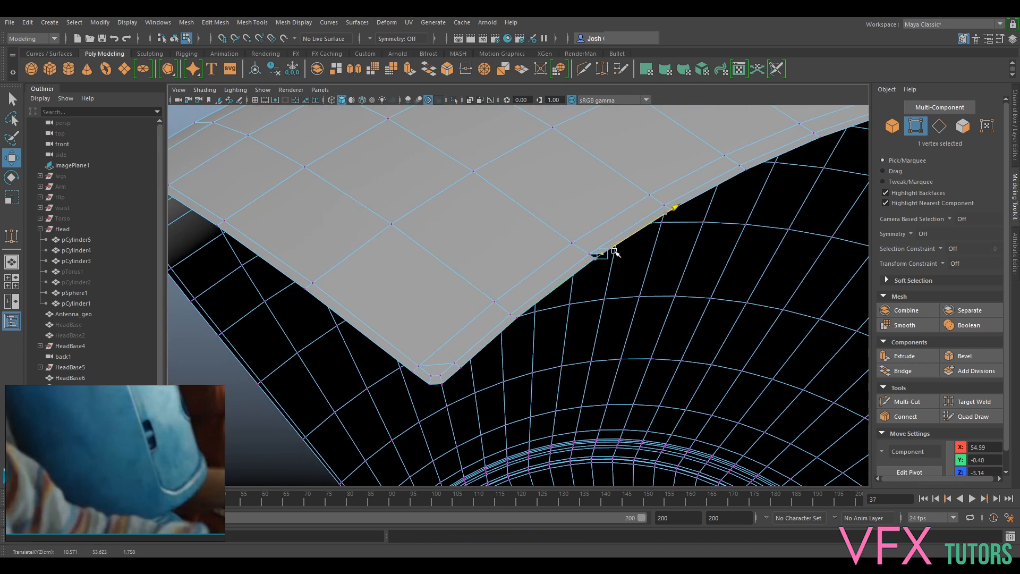
{"action": "left_click", "coordinate": [979, 405]}
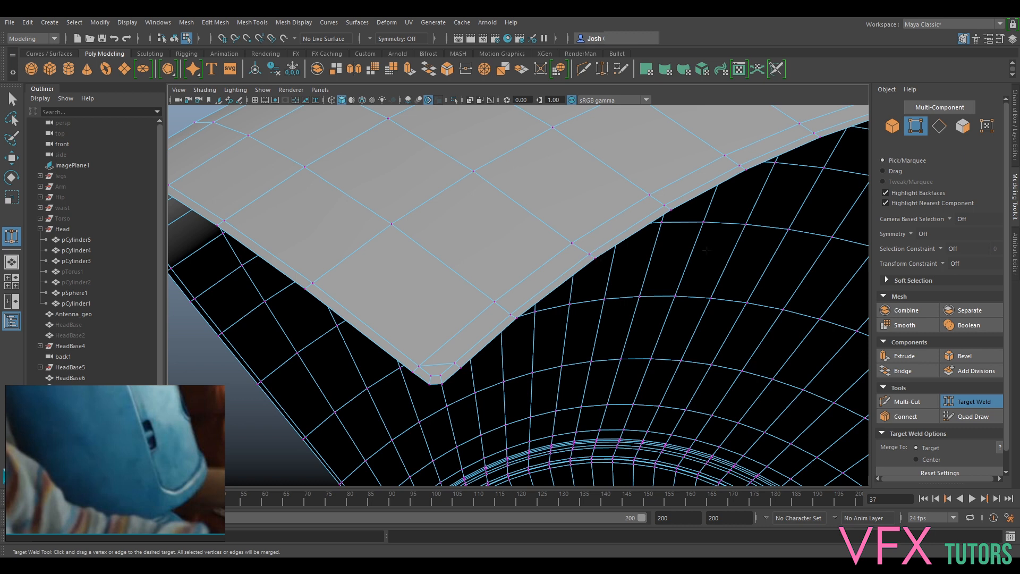
{"action": "left_click", "coordinate": [986, 407]}
{"action": "right_click_drag", "start_coordinate": [515, 262], "coordinate": [524, 224]}
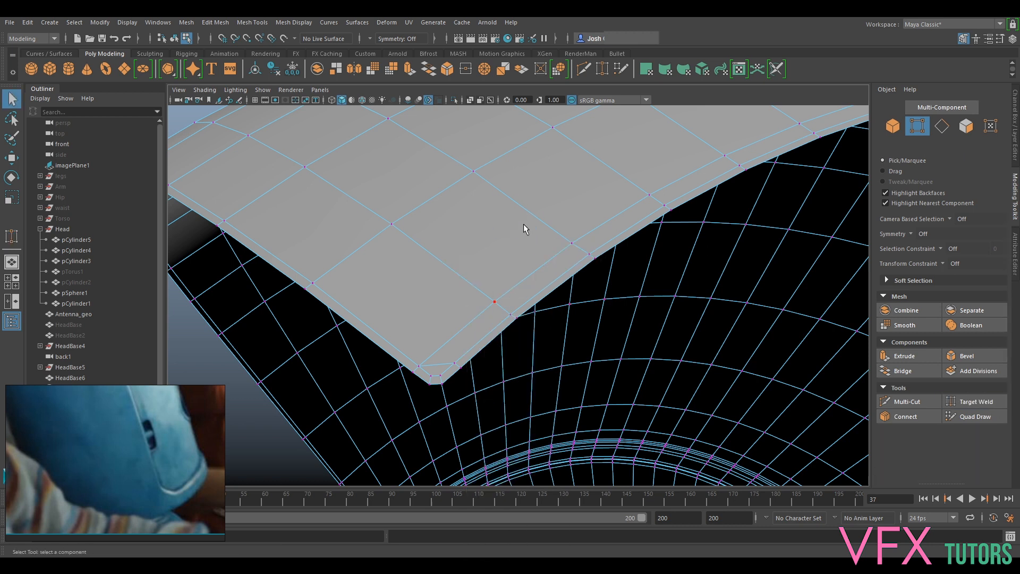
- Select the slot's full border edge loop and extrude it with a Thickness of -1.3
{"action": "left_click_drag", "start_coordinate": [544, 303], "coordinate": [760, 420], "text": "alt"}
{"action": "scroll", "coordinate": [761, 421], "scroll_direction": "down", "scroll_amount": 5}
{"action": "middle_click_drag", "start_coordinate": [761, 421], "coordinate": [664, 176], "text": "alt"}
{"action": "left_click_drag", "start_coordinate": [665, 179], "coordinate": [645, 293], "text": "alt"}
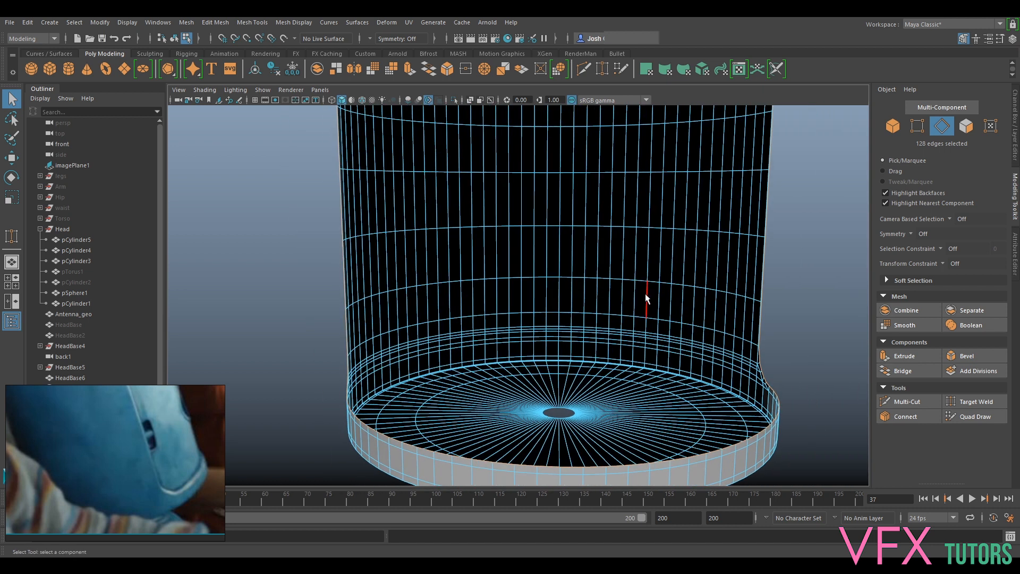
{"action": "key", "text": "ctrl+e"}
{"action": "mouse_move", "coordinate": [700, 311]}
{"action": "left_mouse_down"}
{"action": "mouse_move", "coordinate": [679, 376]}
{"action": "mouse_move", "coordinate": [678, 319]}
{"action": "mouse_move", "coordinate": [676, 364]}
{"action": "mouse_move", "coordinate": [659, 337]}
{"action": "mouse_move", "coordinate": [717, 309]}
{"action": "left_mouse_up"}
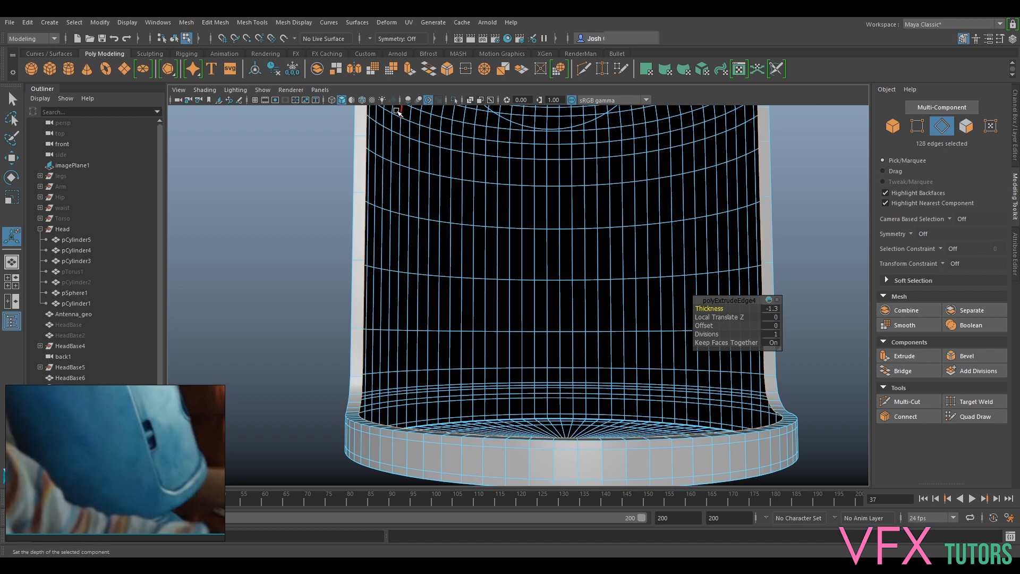
- Compare the head shell with the ref layer's image in the front view using wireframe display
{"action": "left_click", "coordinate": [320, 89]}
{"action": "mouse_move", "coordinate": [368, 121]}
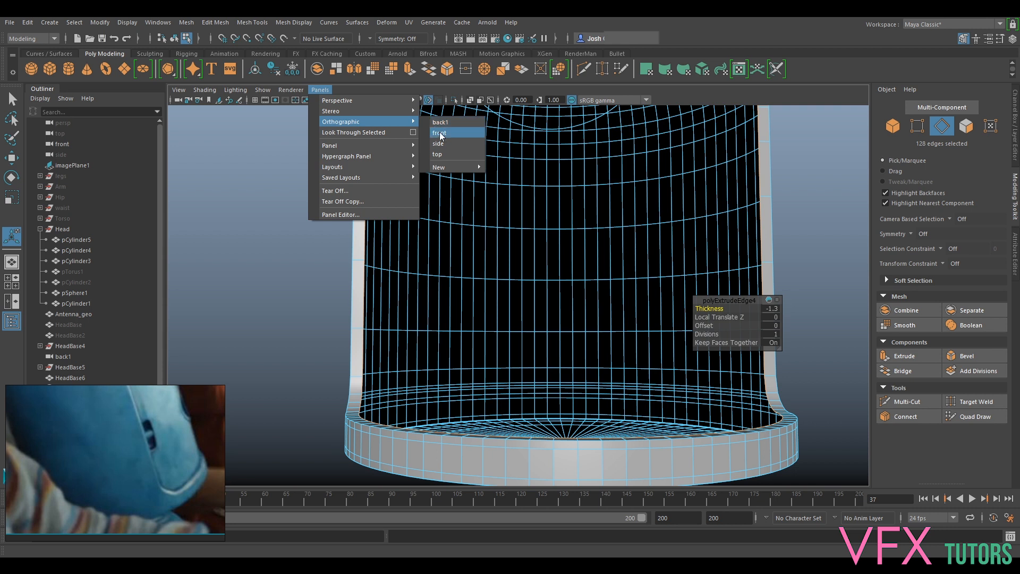
{"action": "left_click", "coordinate": [439, 133]}
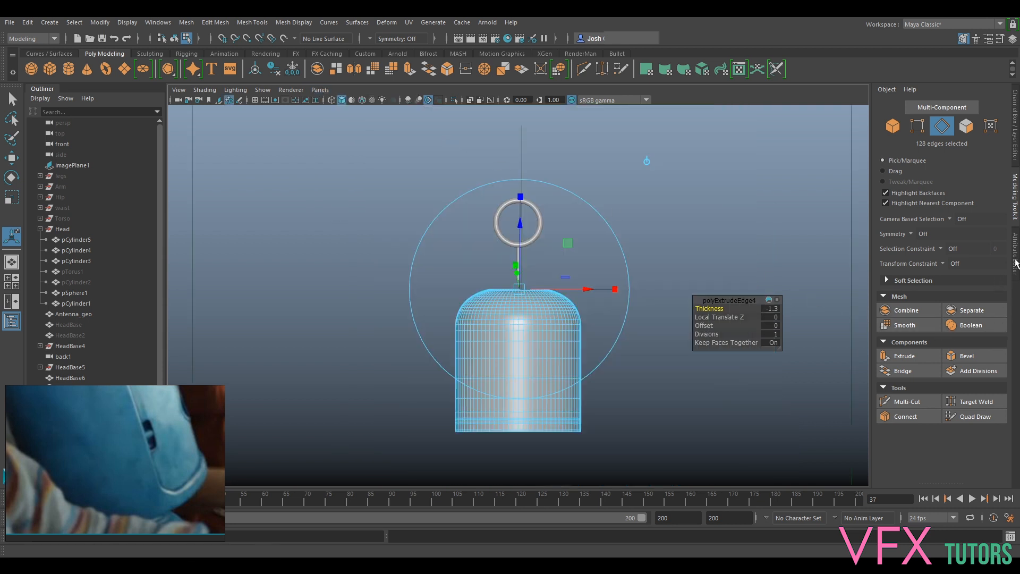
{"action": "left_click", "coordinate": [1016, 149]}
{"action": "left_click", "coordinate": [776, 424]}
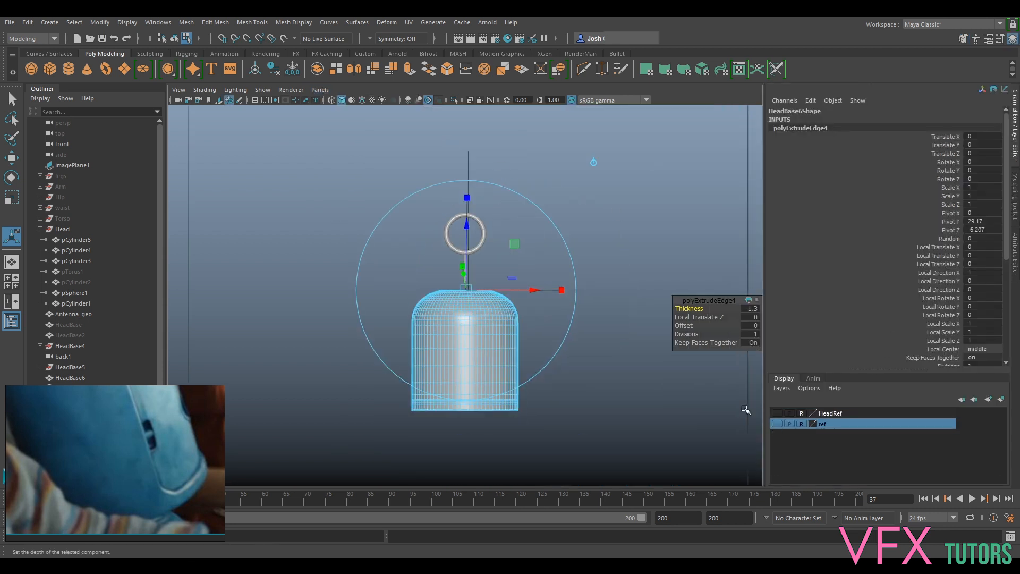
{"action": "left_click", "coordinate": [777, 424]}
{"action": "left_click", "coordinate": [204, 90]}
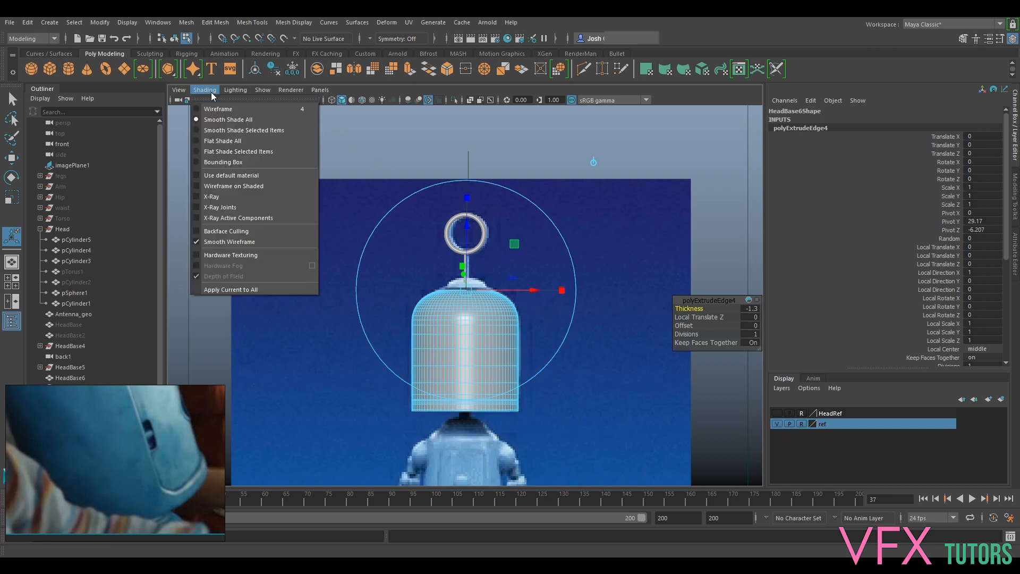
{"action": "left_click", "coordinate": [224, 109]}
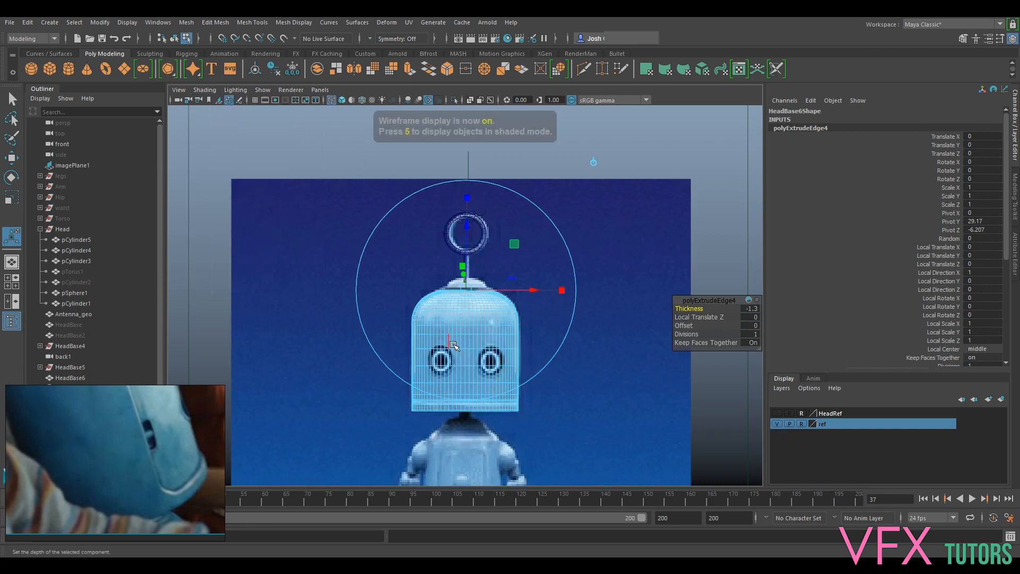
{"action": "scroll", "coordinate": [590, 422], "scroll_direction": "up", "scroll_amount": 5}
{"action": "scroll", "coordinate": [404, 371], "scroll_direction": "up", "scroll_amount": 4}
{"action": "middle_click_drag", "start_coordinate": [349, 346], "coordinate": [377, 520], "text": "alt"}
{"action": "middle_click_drag", "start_coordinate": [457, 384], "coordinate": [253, 346], "text": "alt"}
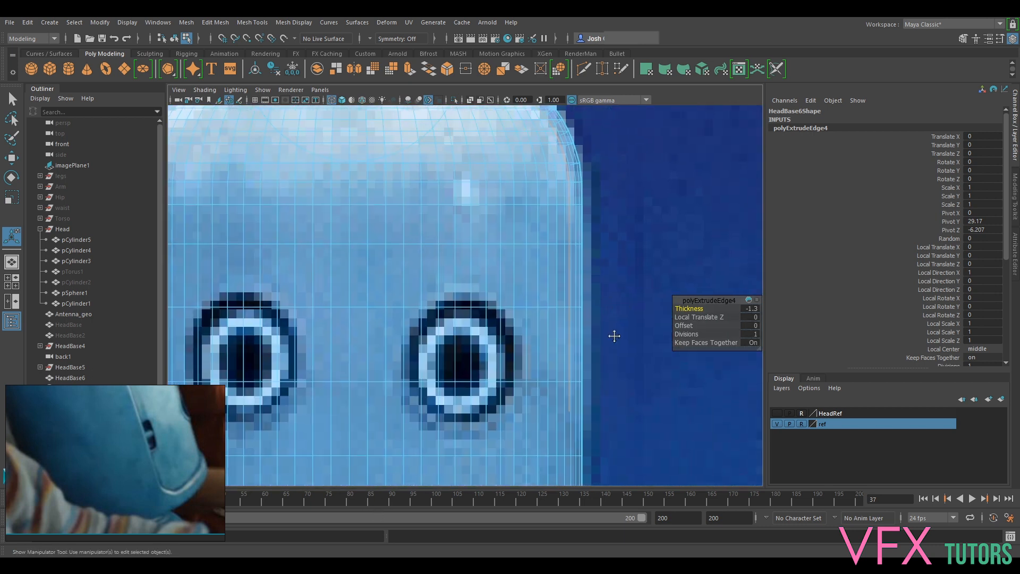
{"action": "middle_click_drag", "start_coordinate": [614, 336], "coordinate": [546, 301], "text": "alt"}
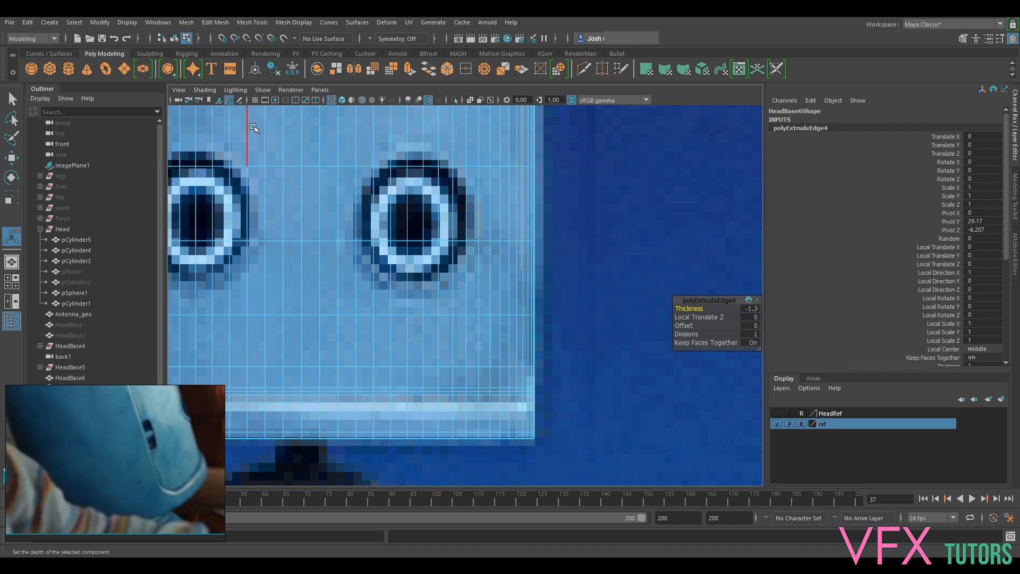
- Return to the perspective view with smooth shading and hide the ref layer
{"action": "left_click", "coordinate": [324, 91]}
{"action": "mouse_move", "coordinate": [367, 101]}
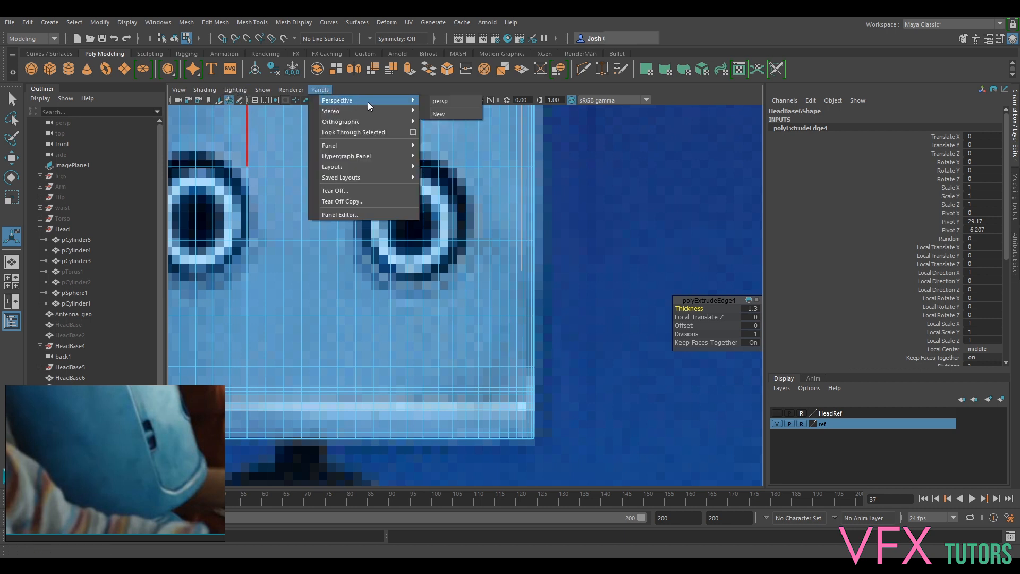
{"action": "left_click", "coordinate": [439, 101]}
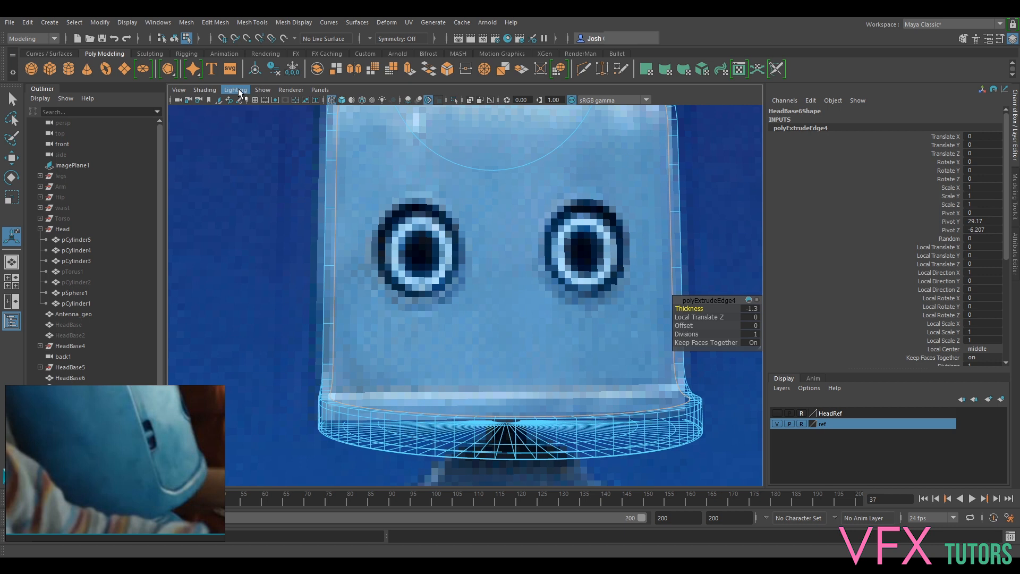
{"action": "left_click", "coordinate": [205, 90]}
{"action": "left_click", "coordinate": [232, 120]}
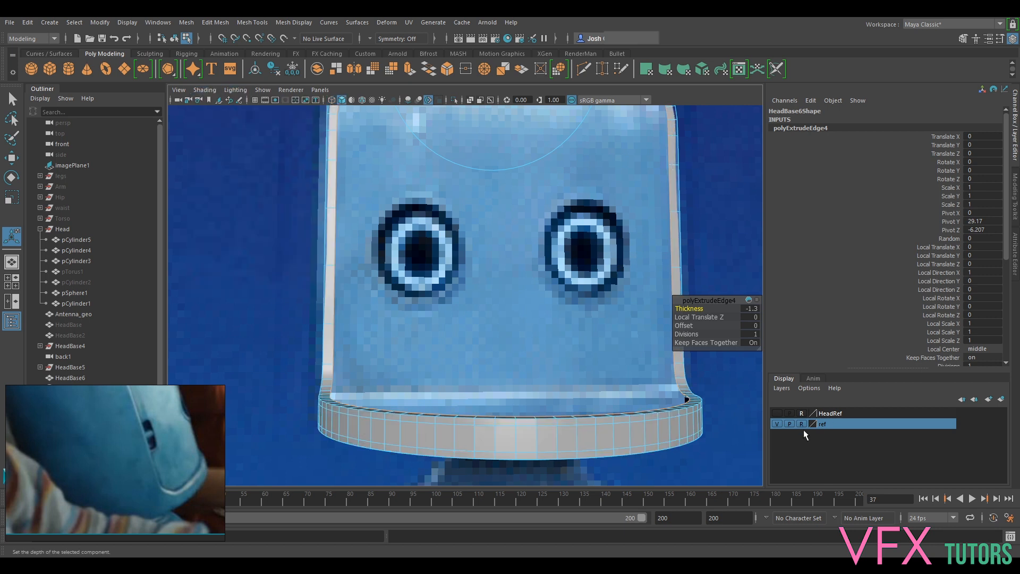
{"action": "left_click", "coordinate": [777, 424]}
- Extrude the slot border edges again with a Thickness of -1 to form the inner wall
{"action": "scroll", "coordinate": [651, 349], "scroll_direction": "down", "scroll_amount": 3}
{"action": "left_click_drag", "start_coordinate": [649, 348], "coordinate": [617, 349], "text": "alt"}
{"action": "middle_click_drag", "start_coordinate": [606, 241], "coordinate": [588, 465], "text": "alt"}
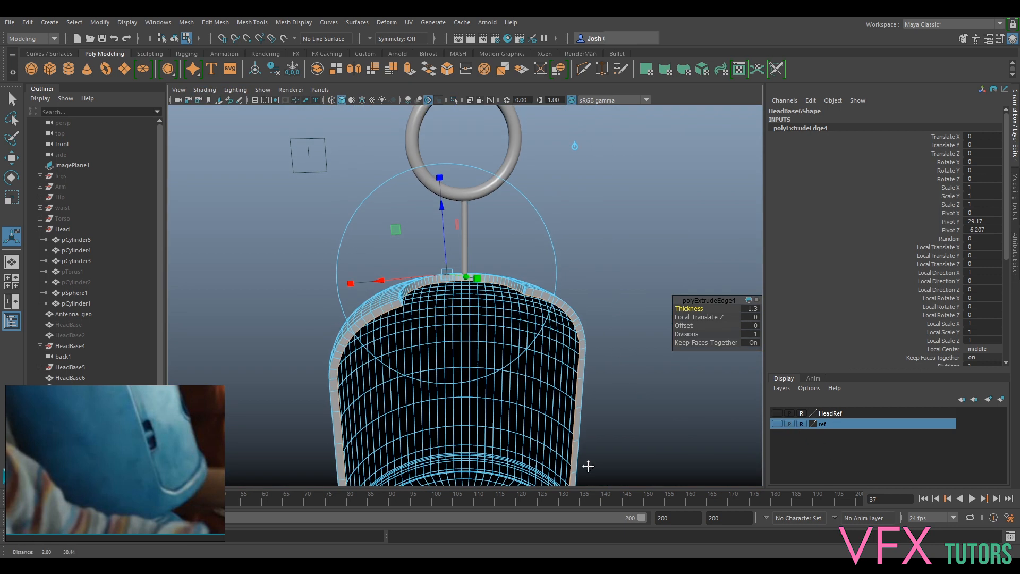
{"action": "scroll", "coordinate": [584, 440], "scroll_direction": "up", "scroll_amount": 5}
{"action": "left_click_drag", "start_coordinate": [567, 428], "coordinate": [575, 376], "text": "alt"}
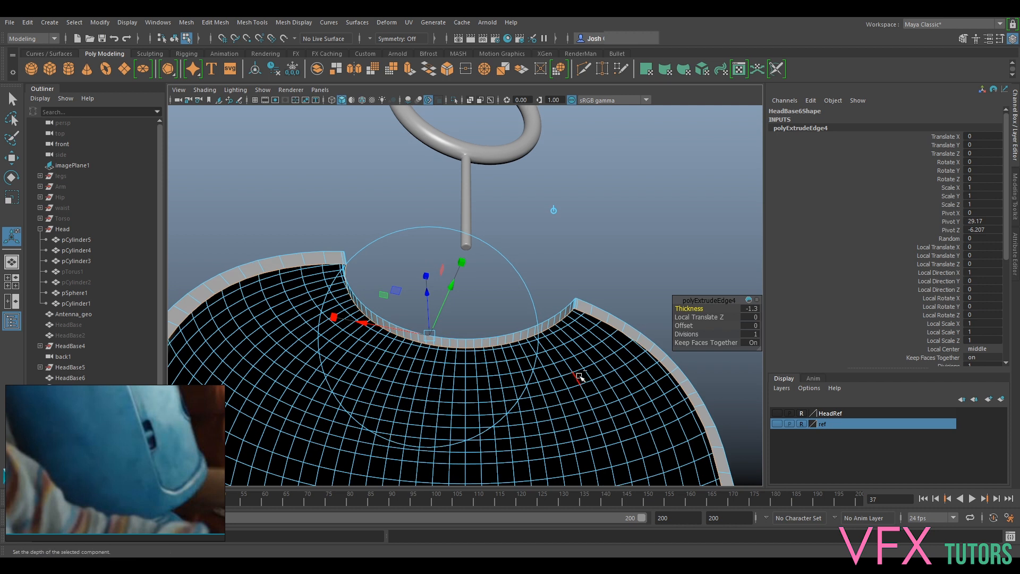
{"action": "key", "text": "ctrl+e"}
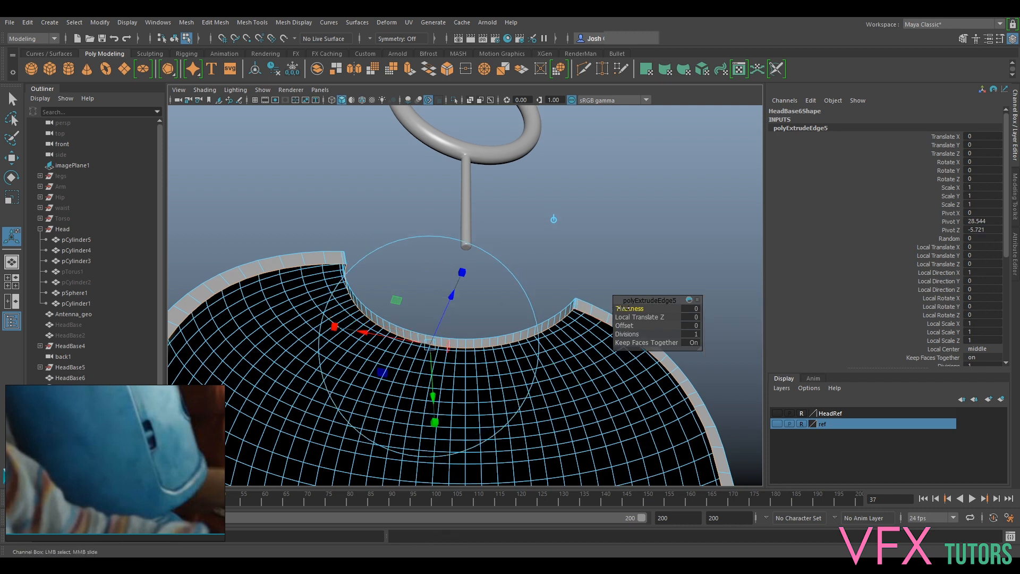
{"action": "left_click_drag", "start_coordinate": [621, 308], "coordinate": [618, 308]}
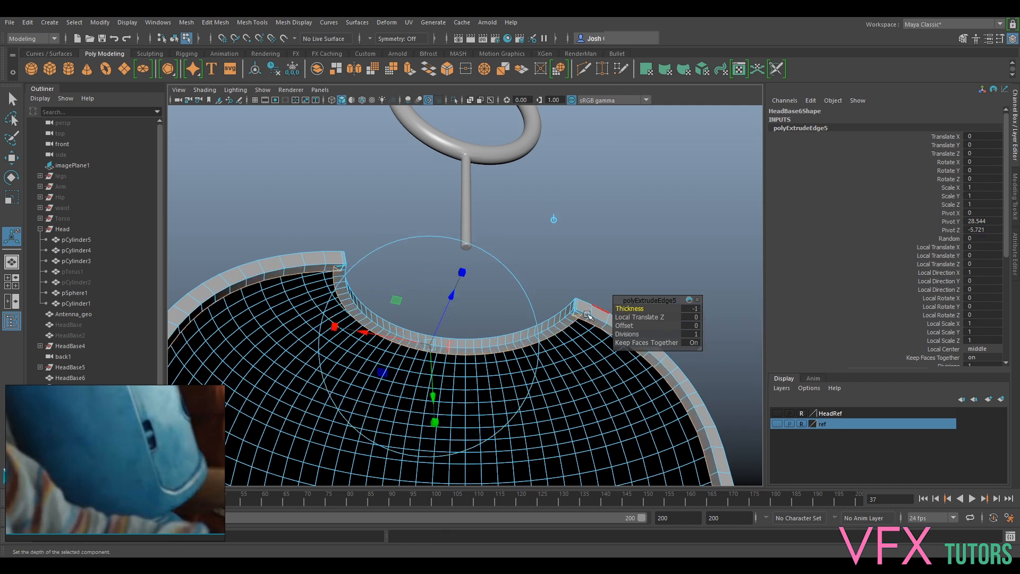
- Examine the new inner wall around the slot's upper corners for folded or overlapping faces
{"action": "scroll", "coordinate": [587, 314], "scroll_direction": "up", "scroll_amount": 5}
{"action": "middle_click_drag", "start_coordinate": [601, 363], "coordinate": [508, 323], "text": "alt"}
{"action": "scroll", "coordinate": [508, 323], "scroll_direction": "up", "scroll_amount": 3}
{"action": "middle_click_drag", "start_coordinate": [611, 289], "coordinate": [553, 238], "text": "alt"}
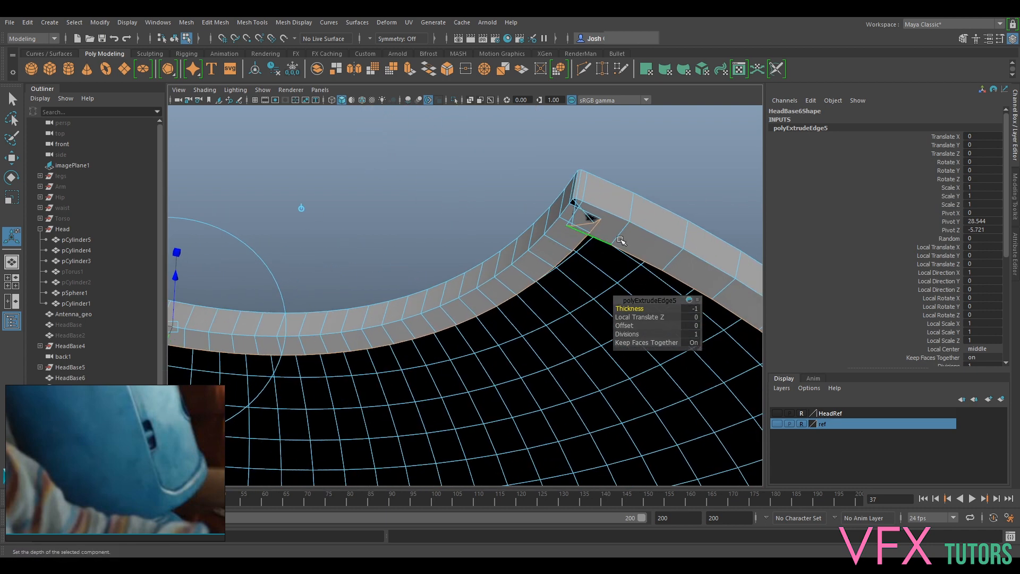
{"action": "scroll", "coordinate": [567, 252], "scroll_direction": "down", "scroll_amount": 6}
{"action": "scroll", "coordinate": [497, 340], "scroll_direction": "down", "scroll_amount": 5}
{"action": "left_click_drag", "start_coordinate": [501, 315], "coordinate": [545, 289], "text": "alt"}
{"action": "scroll", "coordinate": [513, 299], "scroll_direction": "up", "scroll_amount": 5}
{"action": "middle_click_drag", "start_coordinate": [544, 289], "coordinate": [487, 465], "text": "alt"}
{"action": "scroll", "coordinate": [523, 366], "scroll_direction": "up", "scroll_amount": 5}
{"action": "left_click_drag", "start_coordinate": [378, 350], "coordinate": [388, 284], "text": "alt"}
{"action": "scroll", "coordinate": [576, 218], "scroll_direction": "up", "scroll_amount": 4}
{"action": "middle_click_drag", "start_coordinate": [390, 285], "coordinate": [533, 287], "text": "alt"}
{"action": "scroll", "coordinate": [533, 287], "scroll_direction": "up", "scroll_amount": 4}
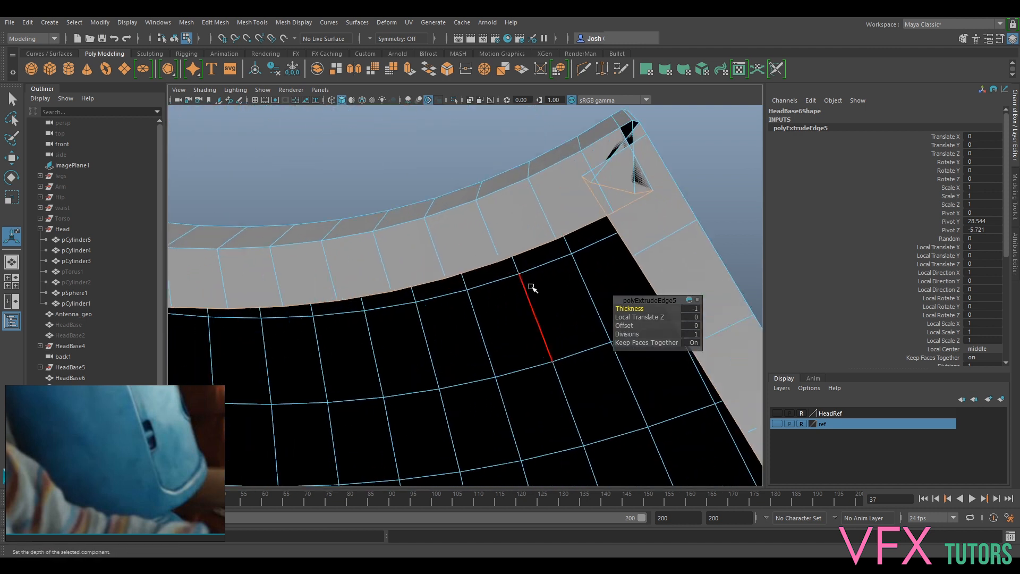
{"action": "middle_click_drag", "start_coordinate": [623, 200], "coordinate": [533, 261], "text": "alt"}
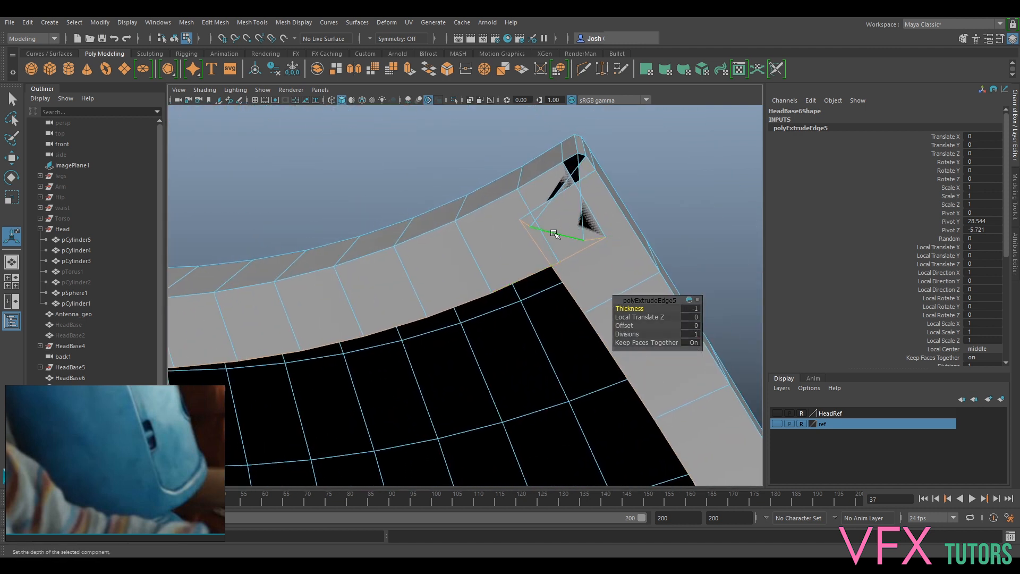
- Try to untangle the slot's upper corner by scaling and moving its folded inner wall edges
{"action": "left_click", "coordinate": [572, 238]}
{"action": "key", "text": "r"}
{"action": "left_click_drag", "start_coordinate": [564, 238], "coordinate": [585, 179]}
{"action": "key", "text": "w"}
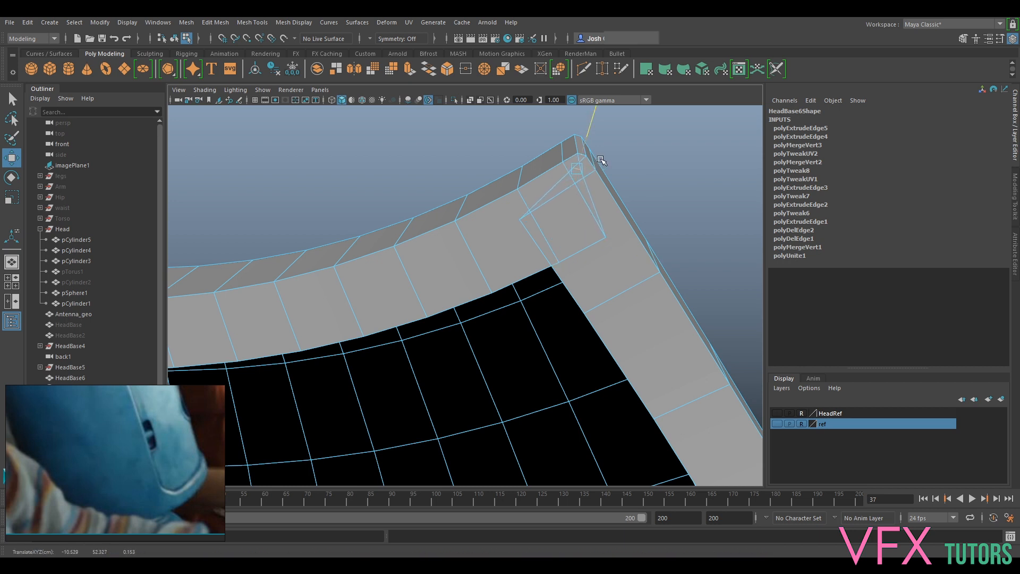
{"action": "middle_click_drag", "start_coordinate": [595, 185], "coordinate": [587, 264], "text": "alt"}
{"action": "scroll", "coordinate": [587, 264], "scroll_direction": "up", "scroll_amount": 3}
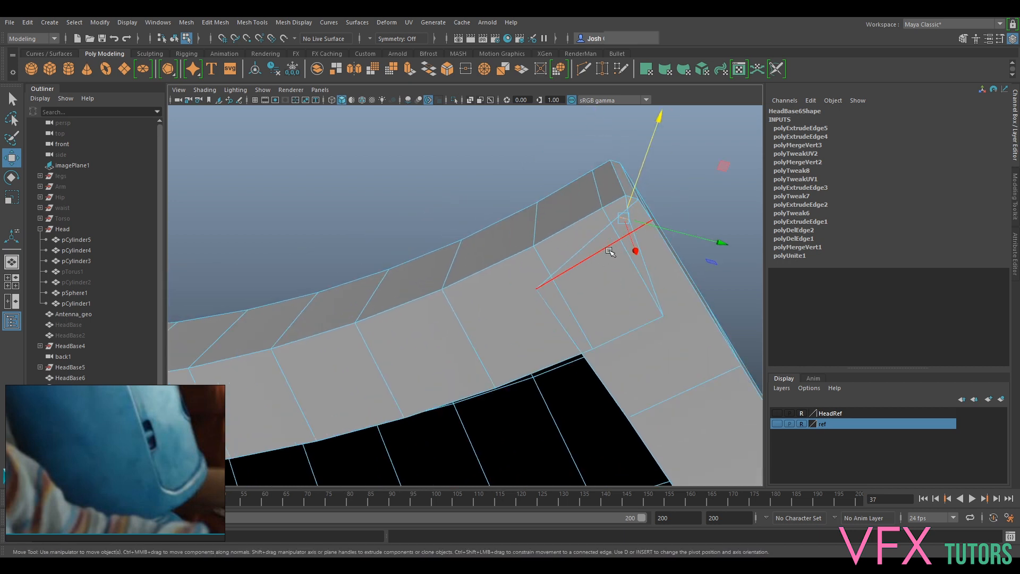
{"action": "key", "text": "r"}
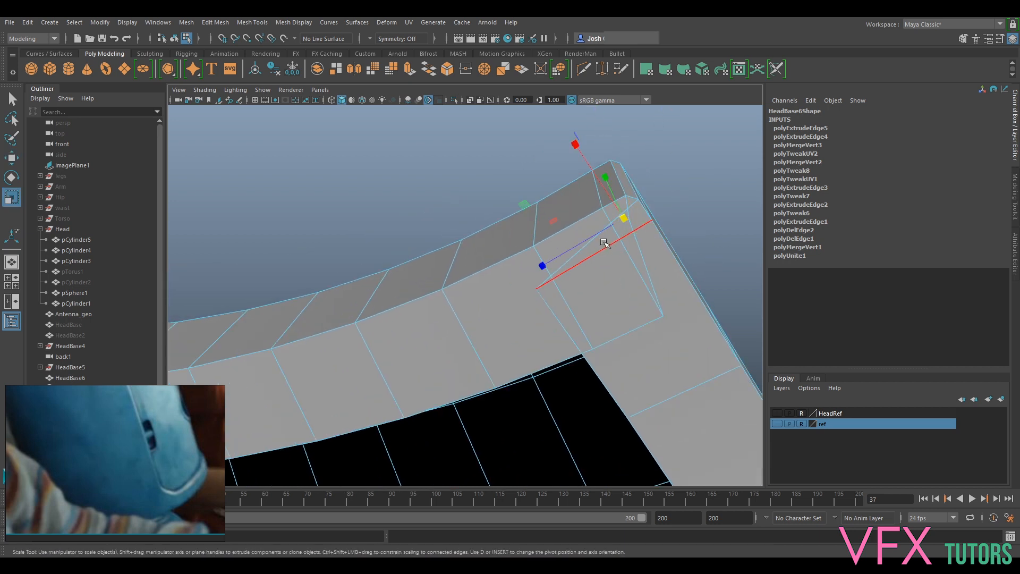
{"action": "mouse_move", "coordinate": [623, 219]}
{"action": "left_mouse_down"}
{"action": "mouse_move", "coordinate": [631, 201]}
{"action": "mouse_move", "coordinate": [618, 227]}
{"action": "left_mouse_up"}
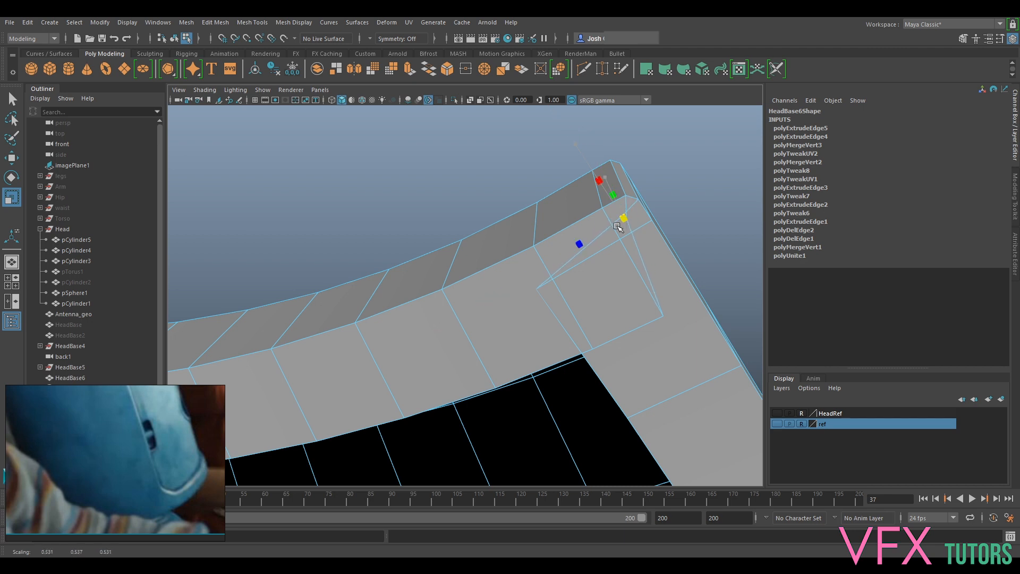
{"action": "scroll", "coordinate": [658, 232], "scroll_direction": "up", "scroll_amount": 3}
{"action": "middle_click_drag", "start_coordinate": [667, 234], "coordinate": [605, 246], "text": "alt"}
{"action": "key", "text": "ctrl+z"}
{"action": "key", "text": "ctrl+z"}
- Reposition the inner wall's folded vertices one by one to untangle the slot's first upper corner
{"action": "right_click_drag", "start_coordinate": [610, 313], "coordinate": [604, 250]}
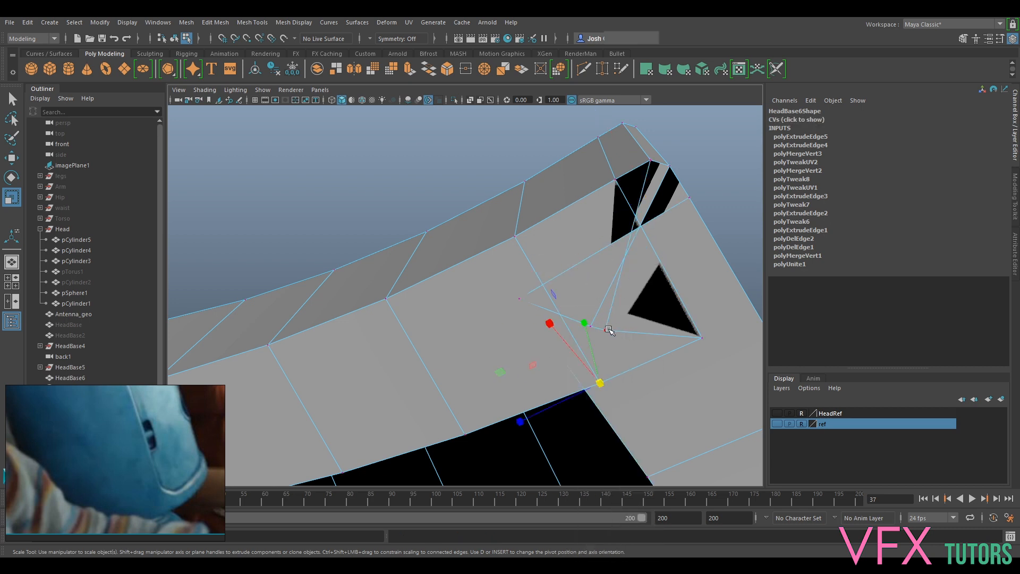
{"action": "left_click", "coordinate": [607, 330]}
{"action": "key", "text": "w"}
{"action": "left_click_drag", "start_coordinate": [697, 338], "coordinate": [569, 266]}
{"action": "left_click", "coordinate": [603, 384]}
{"action": "left_click_drag", "start_coordinate": [602, 384], "coordinate": [692, 337]}
{"action": "left_click", "coordinate": [520, 300]}
{"action": "left_click", "coordinate": [649, 353]}
{"action": "key", "text": "ctrl+z"}
{"action": "left_click", "coordinate": [595, 327]}
{"action": "mouse_move", "coordinate": [605, 333]}
{"action": "left_mouse_down"}
{"action": "mouse_move", "coordinate": [636, 346]}
{"action": "mouse_move", "coordinate": [596, 325]}
{"action": "left_mouse_up"}
{"action": "left_click", "coordinate": [606, 330]}
{"action": "left_click", "coordinate": [560, 245]}
{"action": "left_click_drag", "start_coordinate": [572, 278], "coordinate": [631, 302]}
- Move the overlapping inner wall vertices at the slot's opposite upper corner so the faces no longer cross
{"action": "scroll", "coordinate": [640, 356], "scroll_direction": "down", "scroll_amount": 3}
{"action": "left_click_drag", "start_coordinate": [649, 433], "coordinate": [452, 351], "text": "alt"}
{"action": "scroll", "coordinate": [701, 330], "scroll_direction": "down", "scroll_amount": 5}
{"action": "mouse_move", "coordinate": [452, 350]}
{"action": "middle_mouse_down", "text": "alt"}
{"action": "mouse_move", "coordinate": [439, 394]}
{"action": "mouse_move", "coordinate": [447, 335]}
{"action": "middle_mouse_up", "text": "alt"}
{"action": "left_click_drag", "start_coordinate": [446, 334], "coordinate": [496, 319], "text": "alt"}
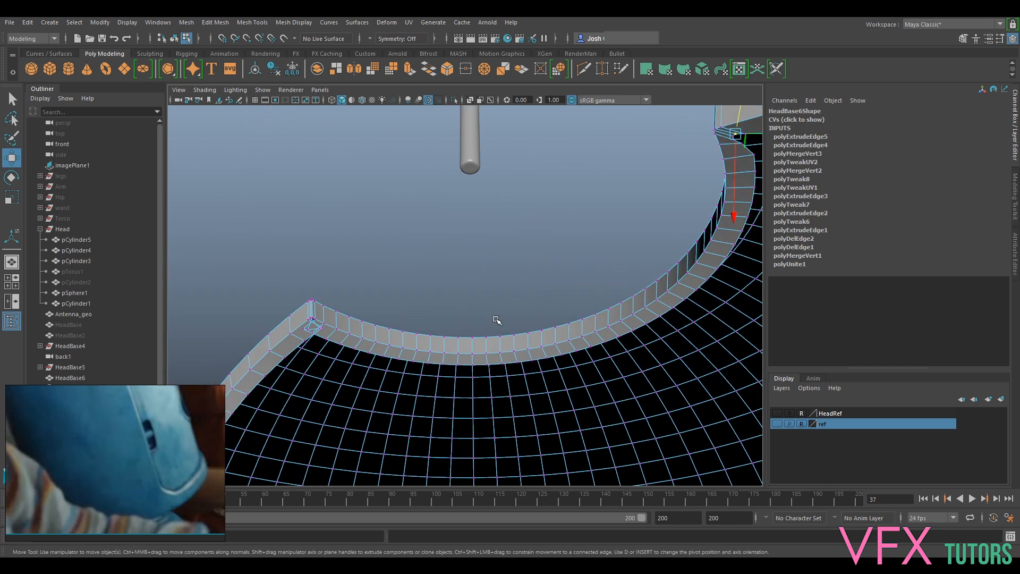
{"action": "middle_click_drag", "start_coordinate": [496, 319], "coordinate": [649, 283], "text": "alt"}
{"action": "scroll", "coordinate": [649, 282], "scroll_direction": "up", "scroll_amount": 3}
{"action": "scroll", "coordinate": [428, 314], "scroll_direction": "up", "scroll_amount": 8}
{"action": "middle_click_drag", "start_coordinate": [372, 308], "coordinate": [396, 311], "text": "alt"}
{"action": "left_click_drag", "start_coordinate": [383, 283], "coordinate": [473, 291], "text": "ctrl+shift"}
{"action": "left_click_drag", "start_coordinate": [475, 248], "coordinate": [480, 245], "text": "ctrl+shift"}
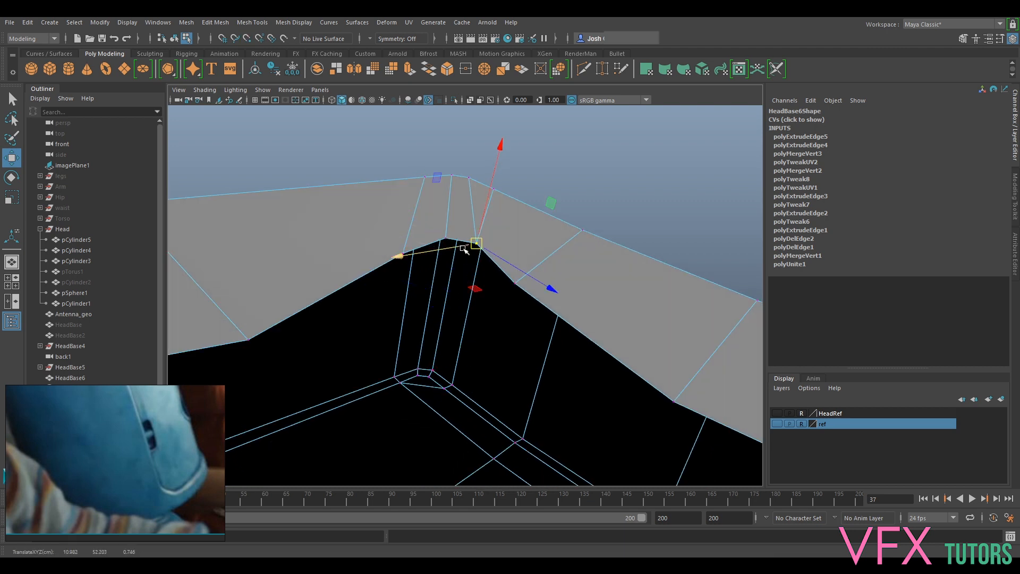
{"action": "left_click_drag", "start_coordinate": [476, 246], "coordinate": [549, 330], "text": "alt"}
- Return the head shell to object mode and inspect its overall form, finishing in unsmoothed display
{"action": "scroll", "coordinate": [484, 295], "scroll_direction": "down", "scroll_amount": 5}
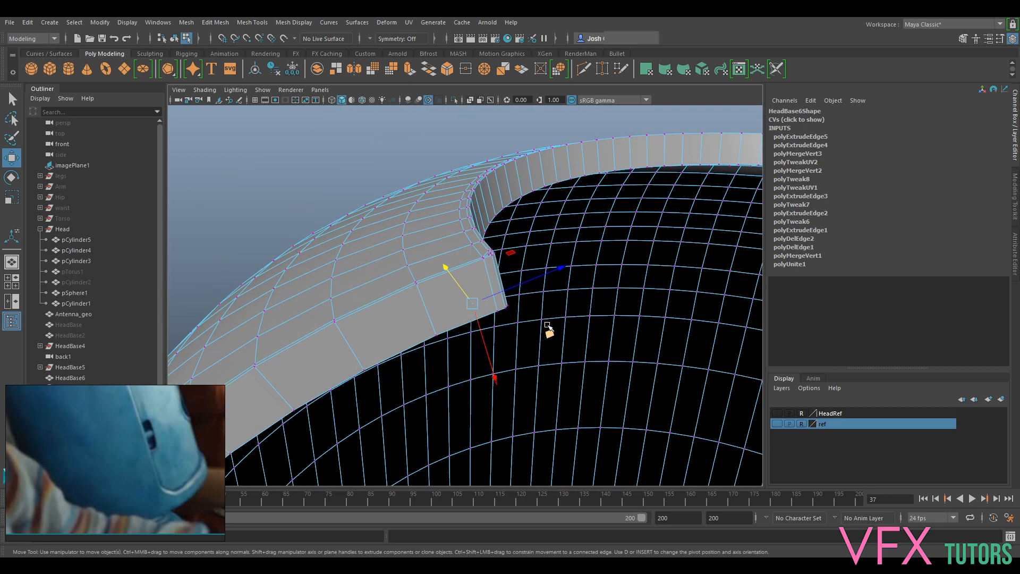
{"action": "scroll", "coordinate": [549, 330], "scroll_direction": "down", "scroll_amount": 4}
{"action": "right_click_drag", "start_coordinate": [467, 262], "coordinate": [521, 225]}
{"action": "left_click", "coordinate": [521, 226]}
{"action": "scroll", "coordinate": [588, 296], "scroll_direction": "down", "scroll_amount": 8}
{"action": "middle_click_drag", "start_coordinate": [593, 299], "coordinate": [574, 250], "text": "alt"}
{"action": "left_click_drag", "start_coordinate": [574, 251], "coordinate": [581, 319], "text": "alt"}
{"action": "left_click", "coordinate": [505, 401]}
{"action": "middle_click_drag", "start_coordinate": [624, 405], "coordinate": [628, 333], "text": "alt"}
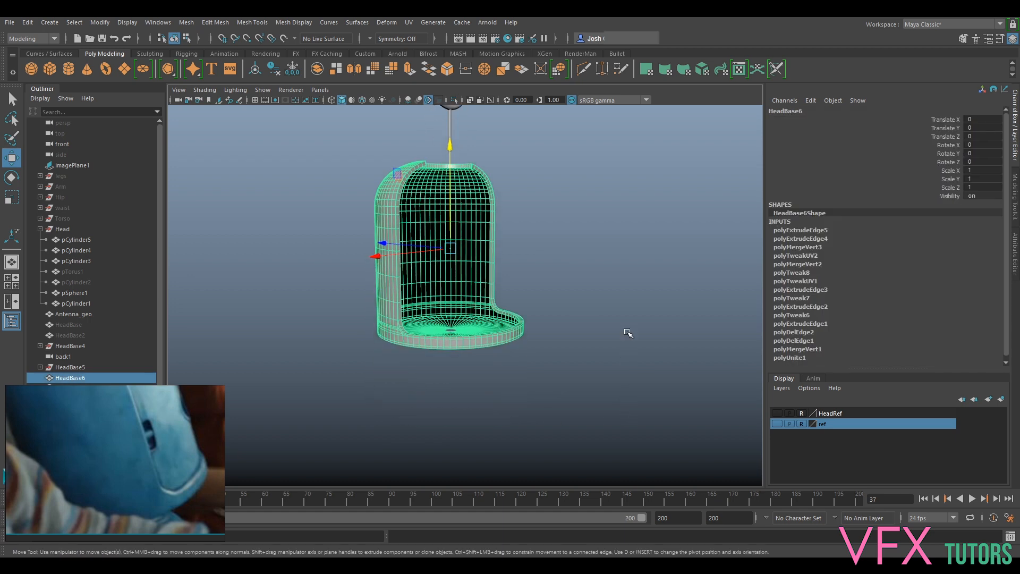
{"action": "left_click", "coordinate": [632, 336]}
{"action": "left_click_drag", "start_coordinate": [629, 337], "coordinate": [625, 304], "text": "alt"}
{"action": "left_click", "coordinate": [560, 202]}
{"action": "left_click_drag", "start_coordinate": [560, 202], "coordinate": [530, 207], "text": "alt"}
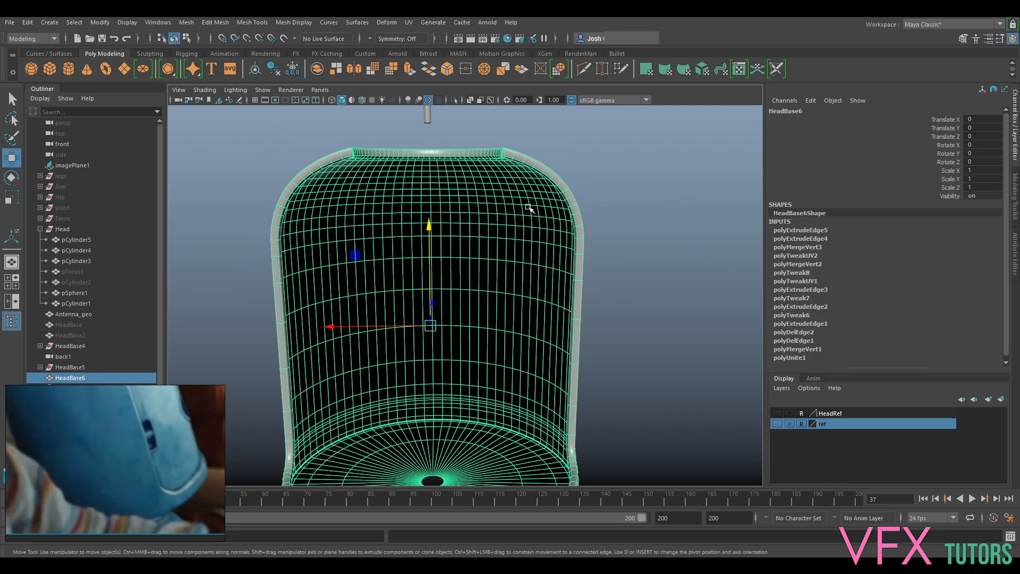
{"action": "left_click", "coordinate": [615, 142]}
{"action": "left_click_drag", "start_coordinate": [615, 142], "coordinate": [533, 148], "text": "alt"}
{"action": "left_click", "coordinate": [566, 151]}
{"action": "middle_click_drag", "start_coordinate": [494, 139], "coordinate": [533, 260], "text": "alt"}
{"action": "scroll", "coordinate": [532, 261], "scroll_direction": "up", "scroll_amount": 2}
{"action": "key", "text": "1"}
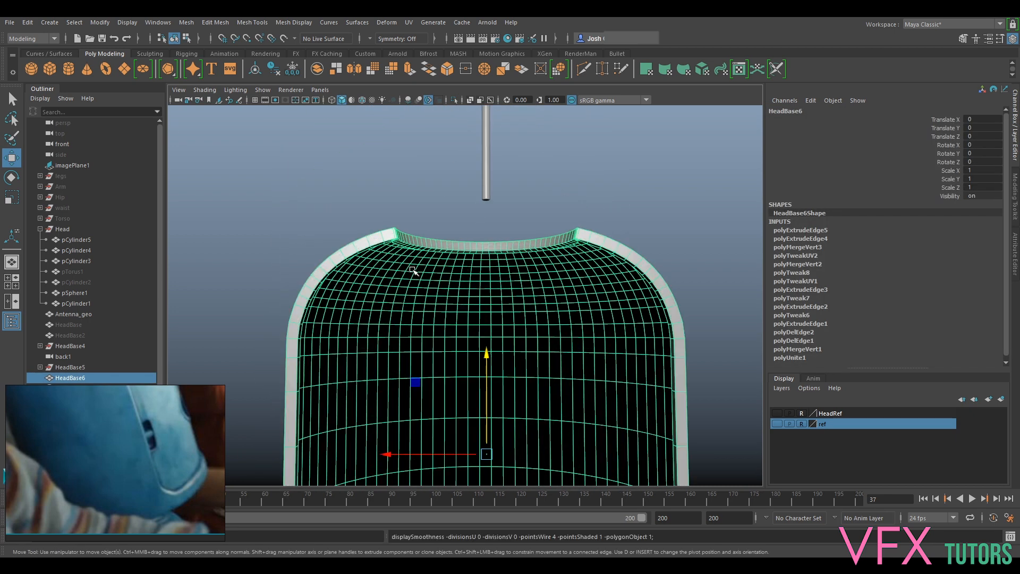
- Examine the slot's upper corners, rim and inner wall from several angles
{"action": "scroll", "coordinate": [414, 267], "scroll_direction": "up", "scroll_amount": 5}
{"action": "left_click_drag", "start_coordinate": [412, 267], "coordinate": [400, 250], "text": "alt"}
{"action": "scroll", "coordinate": [401, 249], "scroll_direction": "down", "scroll_amount": 4}
{"action": "middle_click_drag", "start_coordinate": [402, 246], "coordinate": [490, 248], "text": "alt"}
{"action": "scroll", "coordinate": [490, 255], "scroll_direction": "up", "scroll_amount": 3}
{"action": "middle_click_drag", "start_coordinate": [494, 327], "coordinate": [478, 227], "text": "alt"}
{"action": "scroll", "coordinate": [479, 227], "scroll_direction": "down", "scroll_amount": 6}
{"action": "left_click_drag", "start_coordinate": [478, 227], "coordinate": [495, 344], "text": "alt"}
{"action": "middle_click_drag", "start_coordinate": [495, 344], "coordinate": [485, 138], "text": "alt"}
{"action": "scroll", "coordinate": [485, 139], "scroll_direction": "up", "scroll_amount": 3}
{"action": "left_click_drag", "start_coordinate": [486, 139], "coordinate": [387, 178], "text": "alt"}
{"action": "middle_click_drag", "start_coordinate": [388, 178], "coordinate": [492, 235], "text": "alt"}
{"action": "scroll", "coordinate": [492, 234], "scroll_direction": "up", "scroll_amount": 3}
{"action": "left_click_drag", "start_coordinate": [472, 243], "coordinate": [445, 225], "text": "alt"}
{"action": "scroll", "coordinate": [446, 225], "scroll_direction": "down", "scroll_amount": 3}
{"action": "middle_click_drag", "start_coordinate": [445, 225], "coordinate": [467, 389], "text": "alt"}
{"action": "scroll", "coordinate": [467, 389], "scroll_direction": "down", "scroll_amount": 5}
{"action": "left_click_drag", "start_coordinate": [465, 335], "coordinate": [498, 325], "text": "alt"}
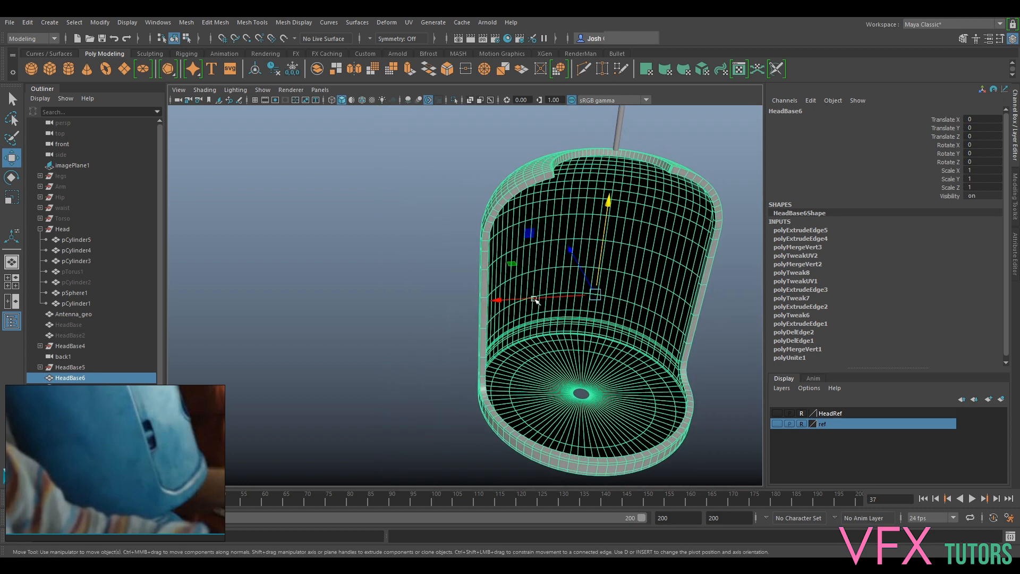
- Insert an edge loop along the middle of the shell's front rim with the Multi-Cut tool
{"action": "scroll", "coordinate": [553, 311], "scroll_direction": "up", "scroll_amount": 3}
{"action": "middle_click_drag", "start_coordinate": [575, 322], "coordinate": [558, 286], "text": "alt"}
{"action": "middle_click_drag", "start_coordinate": [632, 424], "coordinate": [567, 314], "text": "alt"}
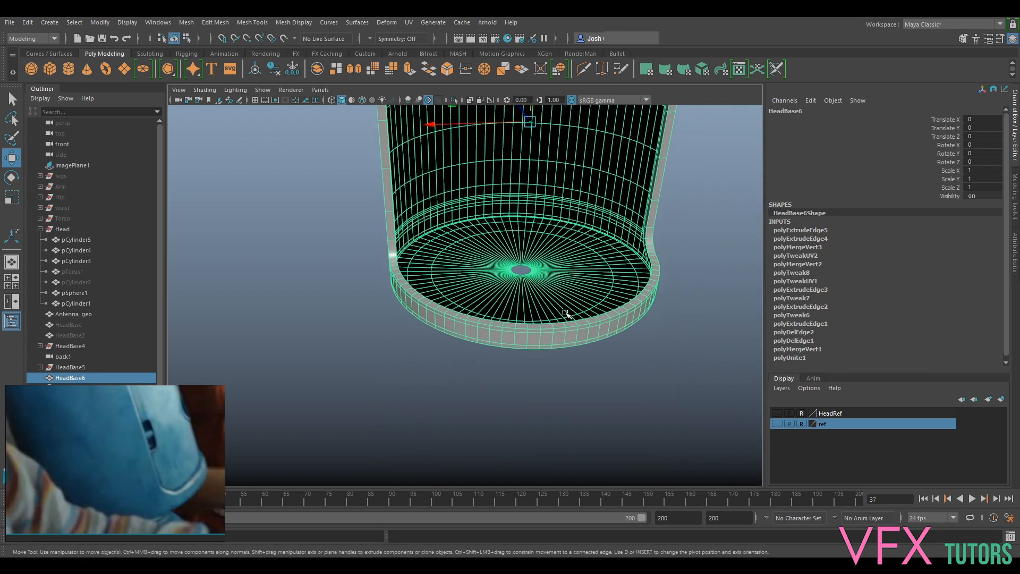
{"action": "scroll", "coordinate": [574, 315], "scroll_direction": "up", "scroll_amount": 3}
{"action": "left_click", "coordinate": [1015, 197]}
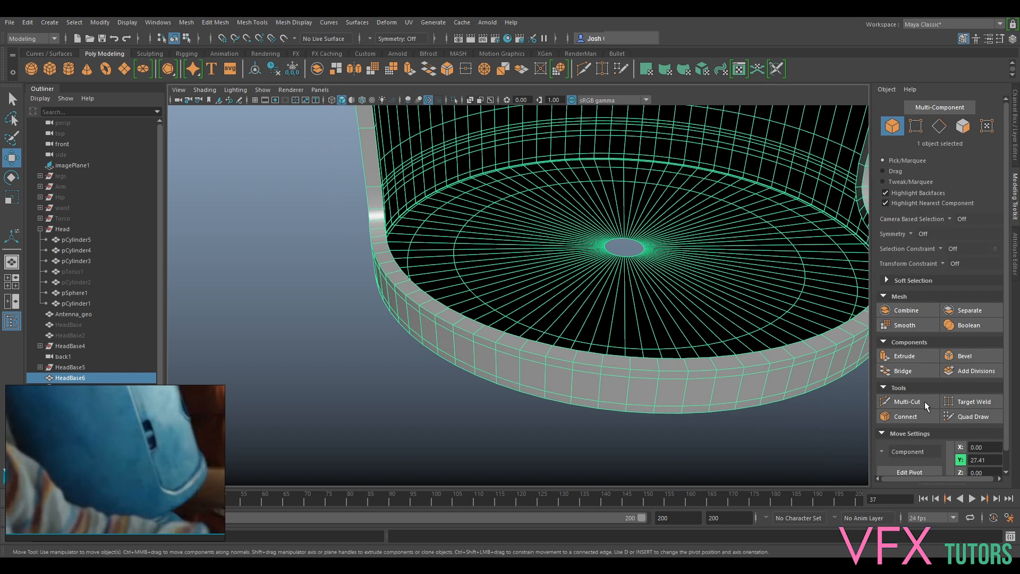
{"action": "left_click", "coordinate": [907, 401]}
{"action": "left_click_drag", "start_coordinate": [499, 312], "coordinate": [470, 319], "text": "alt"}
{"action": "middle_click_drag", "start_coordinate": [372, 299], "coordinate": [457, 298], "text": "alt"}
{"action": "scroll", "coordinate": [456, 298], "scroll_direction": "up", "scroll_amount": 3}
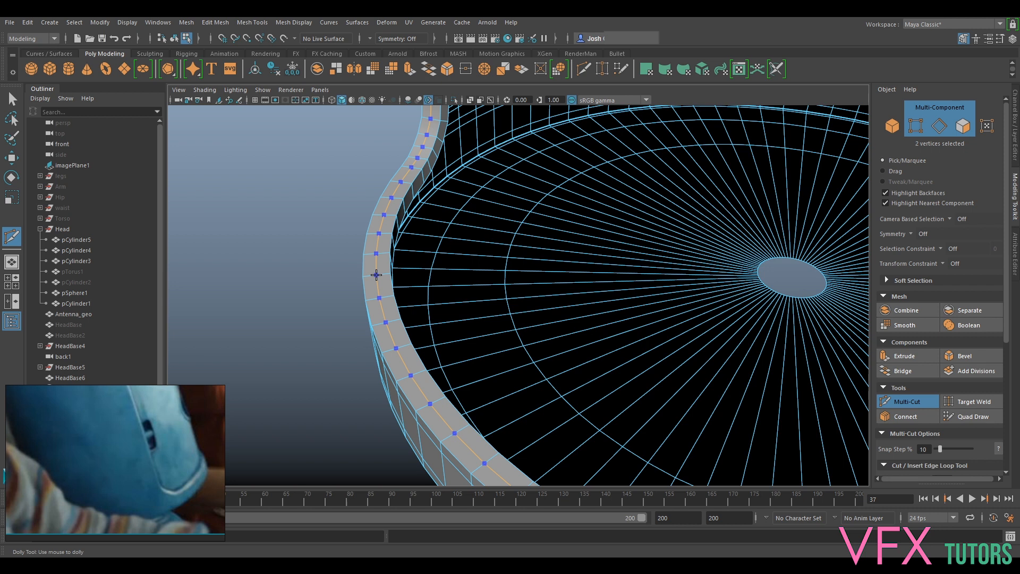
{"action": "middle_click", "coordinate": [377, 274], "text": "ctrl"}
- Select the whole new edge loop and use it to give the rim a rounded profile
{"action": "left_click", "coordinate": [889, 401]}
{"action": "double_click", "coordinate": [391, 334]}
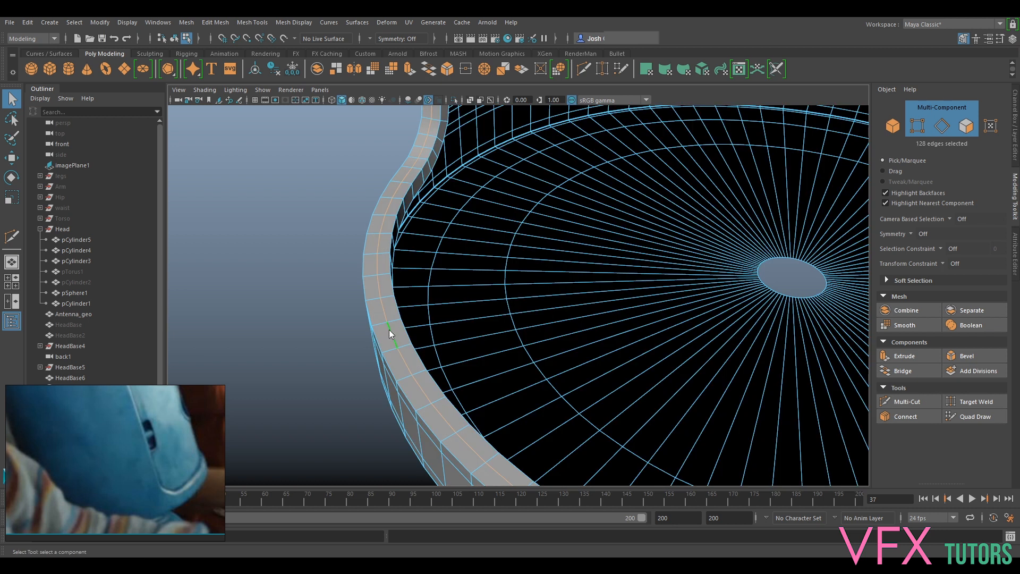
{"action": "right_click", "coordinate": [389, 329], "text": "shift"}
{"action": "left_click", "coordinate": [407, 504]}
- Examine the rim, the inner wall and the underside of the base, comparing them with the reference photo
{"action": "left_click_drag", "start_coordinate": [394, 353], "coordinate": [521, 295], "text": "alt"}
{"action": "scroll", "coordinate": [506, 255], "scroll_direction": "down", "scroll_amount": 8}
{"action": "middle_click_drag", "start_coordinate": [521, 295], "coordinate": [537, 337], "text": "alt"}
{"action": "scroll", "coordinate": [538, 337], "scroll_direction": "up", "scroll_amount": 2}
{"action": "left_click_drag", "start_coordinate": [537, 337], "coordinate": [519, 273], "text": "alt"}
{"action": "middle_click_drag", "start_coordinate": [519, 273], "coordinate": [532, 318], "text": "alt"}
{"action": "scroll", "coordinate": [499, 244], "scroll_direction": "up", "scroll_amount": 8}
{"action": "scroll", "coordinate": [499, 244], "scroll_direction": "down", "scroll_amount": 3}
{"action": "left_click_drag", "start_coordinate": [462, 235], "coordinate": [537, 205], "text": "alt"}
{"action": "scroll", "coordinate": [520, 266], "scroll_direction": "down", "scroll_amount": 3}
{"action": "scroll", "coordinate": [519, 267], "scroll_direction": "up", "scroll_amount": 2}
{"action": "left_click_drag", "start_coordinate": [520, 266], "coordinate": [531, 356], "text": "alt"}
{"action": "middle_click_drag", "start_coordinate": [563, 362], "coordinate": [560, 262], "text": "alt"}
{"action": "left_click_drag", "start_coordinate": [560, 262], "coordinate": [389, 414], "text": "alt"}
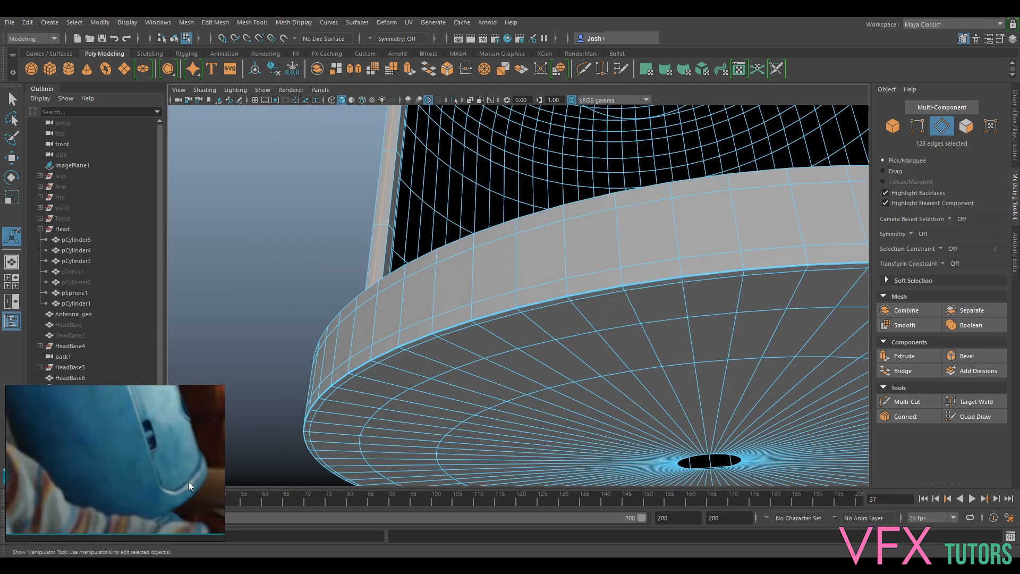
{"action": "left_click_drag", "start_coordinate": [408, 356], "coordinate": [511, 205], "text": "alt"}
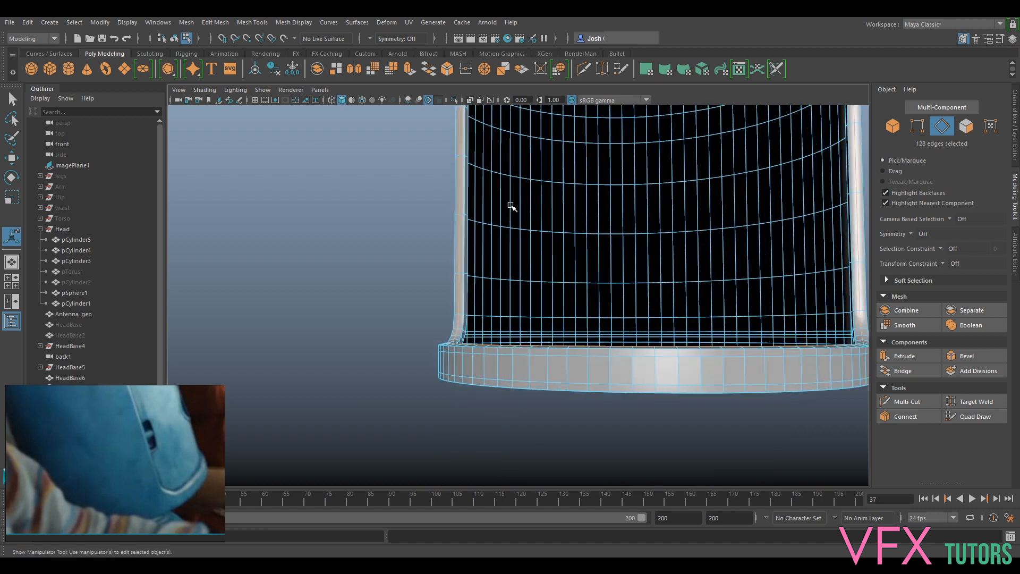
{"action": "left_click_drag", "start_coordinate": [526, 340], "coordinate": [446, 350], "text": "alt"}
{"action": "right_click_drag", "start_coordinate": [439, 346], "coordinate": [503, 246]}
- Leave edge selection and review the shaded head shell from the side, front and above
{"action": "key", "text": "q"}
{"action": "left_click", "coordinate": [386, 235]}
{"action": "left_click_drag", "start_coordinate": [462, 367], "coordinate": [387, 369], "text": "alt"}
{"action": "scroll", "coordinate": [535, 274], "scroll_direction": "down", "scroll_amount": 5}
{"action": "middle_click_drag", "start_coordinate": [535, 273], "coordinate": [532, 330], "text": "alt"}
{"action": "scroll", "coordinate": [532, 330], "scroll_direction": "up", "scroll_amount": 2}
{"action": "left_click_drag", "start_coordinate": [529, 398], "coordinate": [515, 378], "text": "alt"}
{"action": "middle_click_drag", "start_coordinate": [520, 377], "coordinate": [537, 344], "text": "alt"}
{"action": "scroll", "coordinate": [537, 343], "scroll_direction": "up", "scroll_amount": 3}
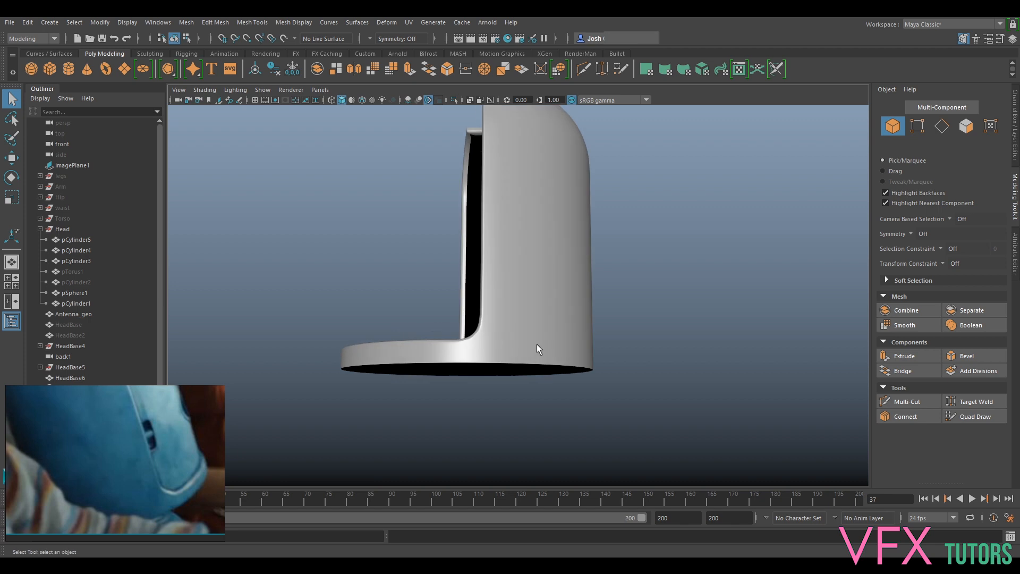
{"action": "left_click_drag", "start_coordinate": [511, 352], "coordinate": [701, 324], "text": "alt"}
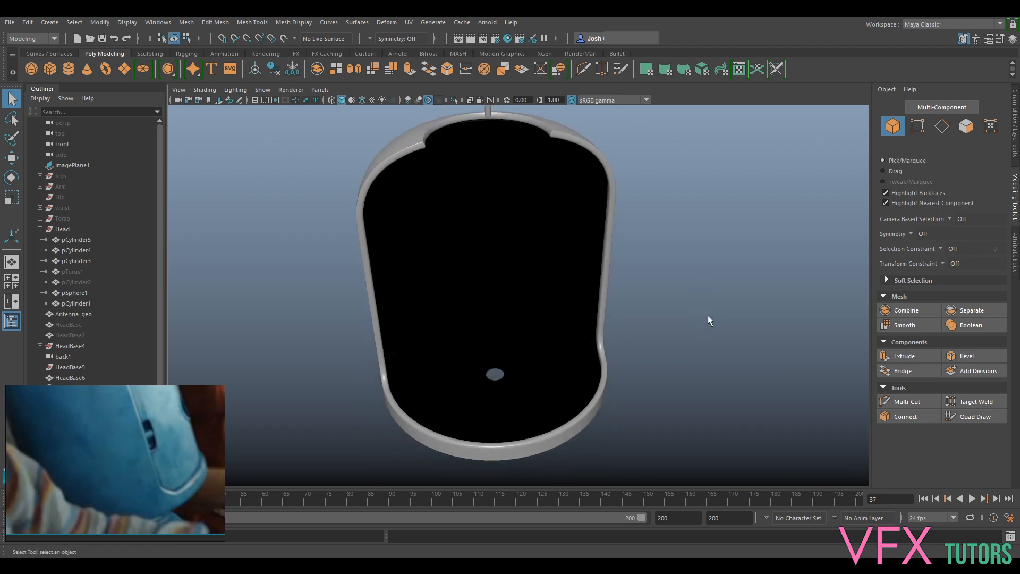
{"action": "left_click_drag", "start_coordinate": [611, 289], "coordinate": [684, 261], "text": "alt"}
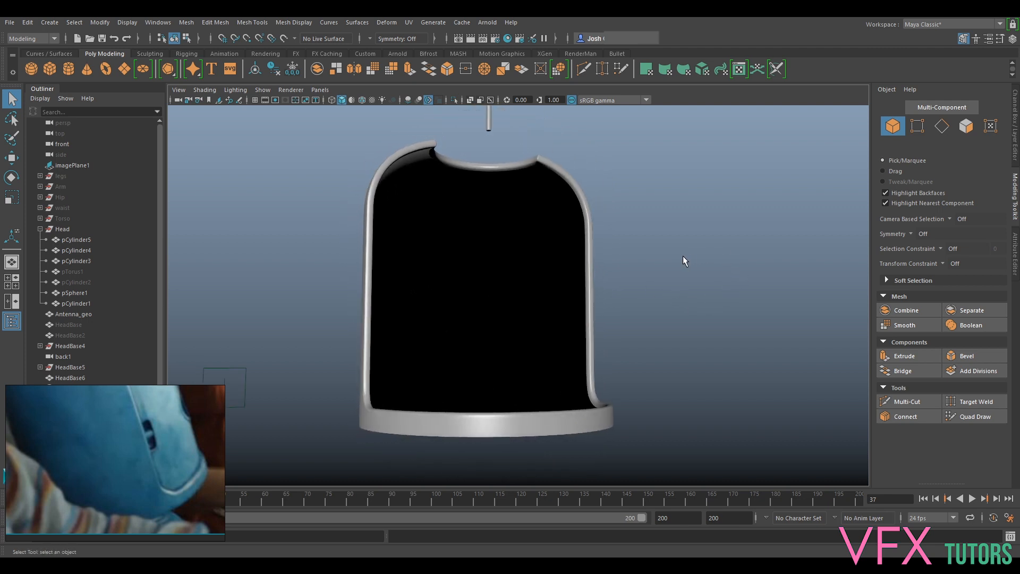
{"action": "left_click_drag", "start_coordinate": [750, 275], "coordinate": [447, 182], "text": "alt"}
{"action": "mouse_move", "coordinate": [506, 266]}
{"action": "left_mouse_down", "text": "alt"}
{"action": "mouse_move", "coordinate": [511, 198]}
{"action": "mouse_move", "coordinate": [507, 302]}
{"action": "mouse_move", "coordinate": [640, 273]}
{"action": "mouse_move", "coordinate": [665, 280]}
{"action": "mouse_move", "coordinate": [491, 264]}
{"action": "left_mouse_up", "text": "alt"}
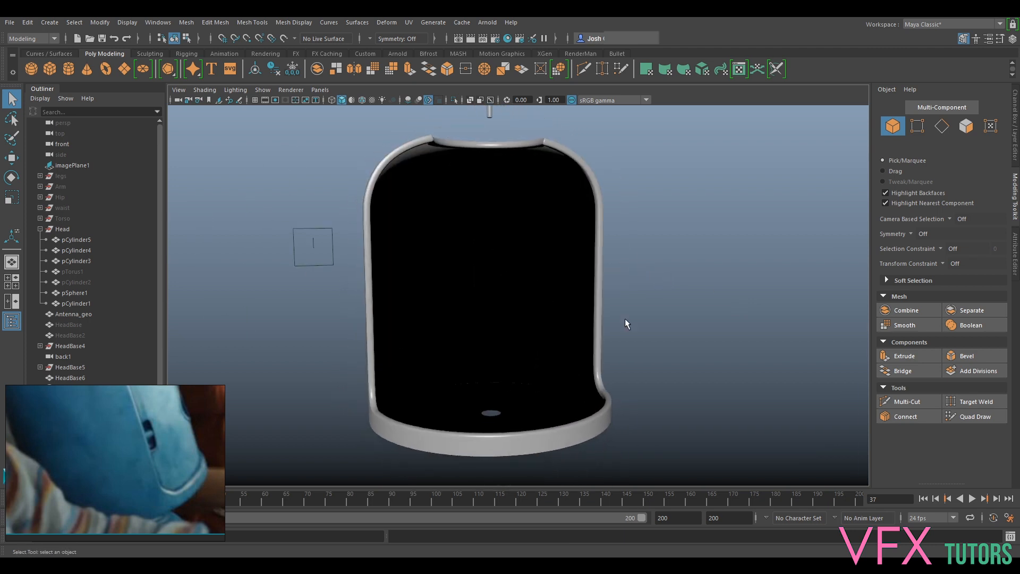
{"action": "scroll", "coordinate": [625, 319], "scroll_direction": "down", "scroll_amount": 4}
{"action": "mouse_move", "coordinate": [535, 309]}
{"action": "left_mouse_down", "text": "alt"}
{"action": "mouse_move", "coordinate": [513, 342]}
{"action": "mouse_move", "coordinate": [523, 298]}
{"action": "left_mouse_up", "text": "alt"}
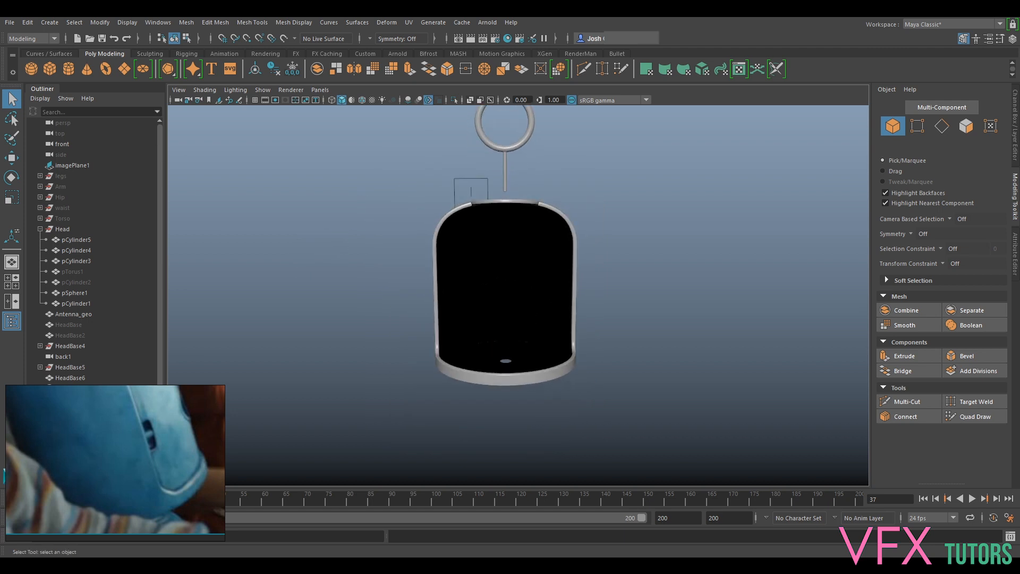
- Clean up the head shell by freezing its transformations and deleting its history, and rename it HeadOuter
{"action": "left_click", "coordinate": [578, 250]}
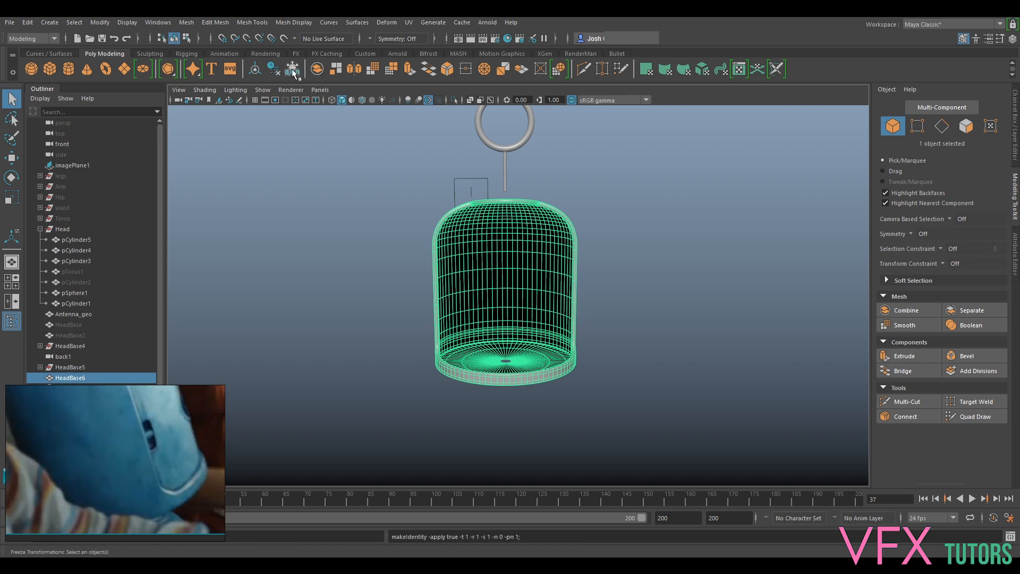
{"action": "left_click", "coordinate": [274, 71]}
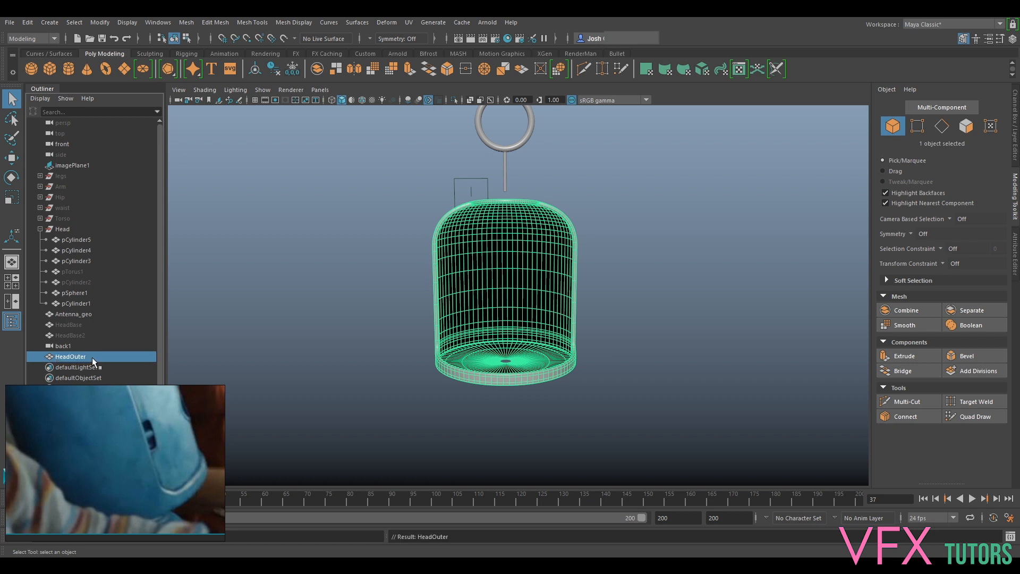
{"action": "left_click", "coordinate": [39, 229]}
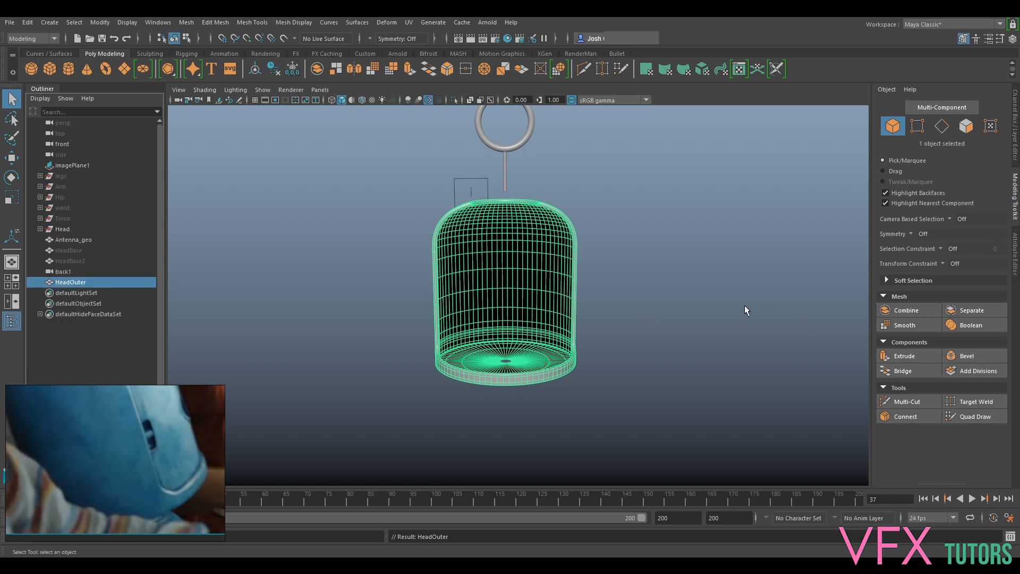
{"action": "left_click", "coordinate": [744, 306]}
{"action": "mouse_move", "coordinate": [717, 293]}
{"action": "left_mouse_down", "text": "alt"}
{"action": "mouse_move", "coordinate": [759, 344]}
{"action": "mouse_move", "coordinate": [817, 324]}
{"action": "mouse_move", "coordinate": [911, 261]}
{"action": "mouse_move", "coordinate": [776, 250]}
{"action": "mouse_move", "coordinate": [711, 275]}
{"action": "left_mouse_up", "text": "alt"}
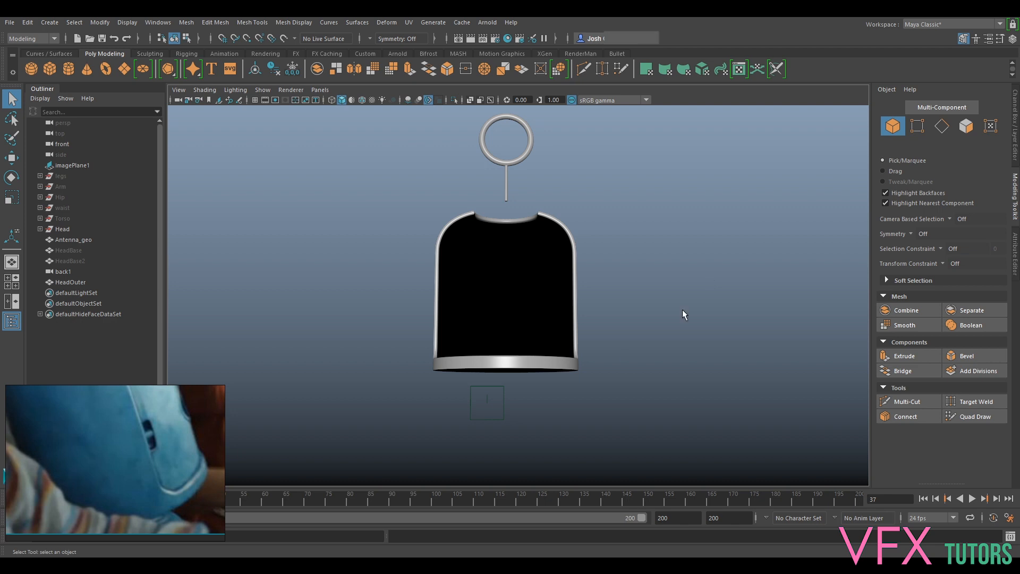
{"action": "left_click_drag", "start_coordinate": [652, 284], "coordinate": [652, 303], "text": "alt"}
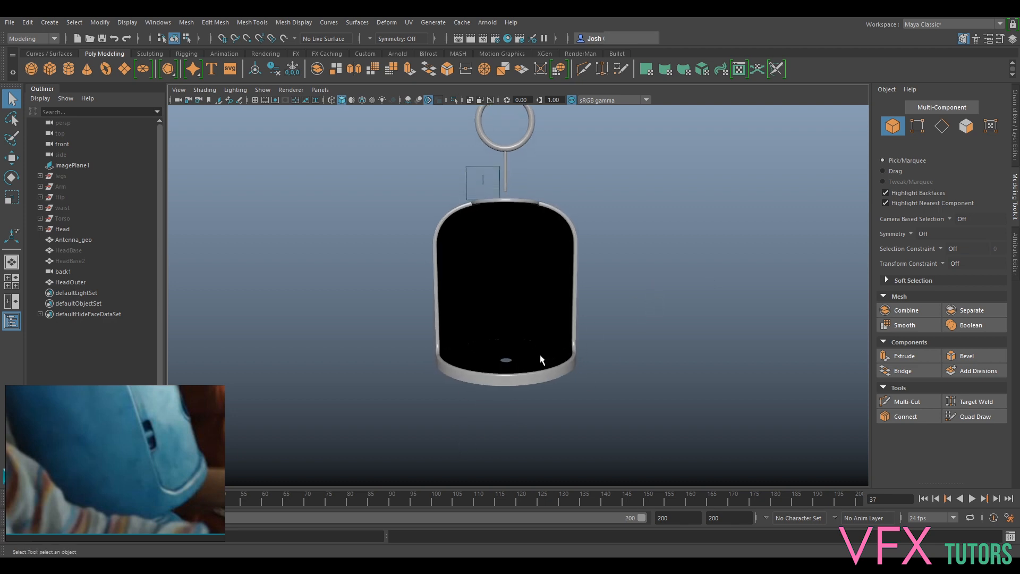
- Extrude the border edge loop of the round hole in HeadOuter's floor upward to form a short inner wall
{"action": "left_click", "coordinate": [541, 357]}
{"action": "scroll", "coordinate": [540, 372], "scroll_direction": "up", "scroll_amount": 5}
{"action": "scroll", "coordinate": [571, 283], "scroll_direction": "up", "scroll_amount": 6}
{"action": "right_click_drag", "start_coordinate": [537, 380], "coordinate": [534, 240]}
{"action": "left_click_drag", "start_coordinate": [515, 352], "coordinate": [521, 399], "text": "alt"}
{"action": "double_click", "coordinate": [522, 333]}
{"action": "key", "text": "ctrl+e"}
{"action": "key", "text": "w"}
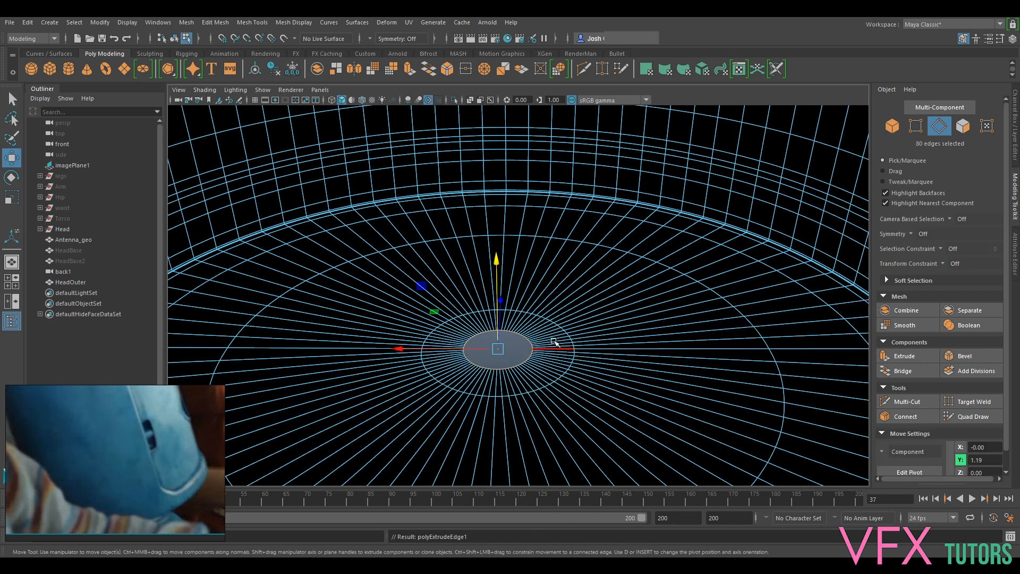
{"action": "left_click_drag", "start_coordinate": [498, 269], "coordinate": [500, 261]}
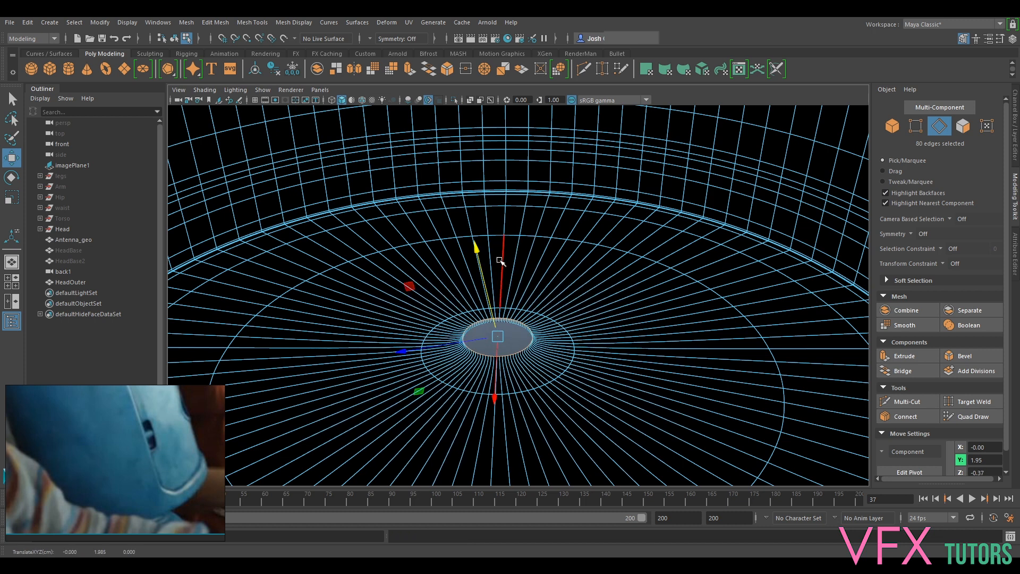
- Bevel the lower edge loop of the floor hole with a Fraction of 0.2 and 2 Segments
{"action": "key", "text": "1"}
{"action": "left_click_drag", "start_coordinate": [532, 373], "coordinate": [540, 349], "text": "alt"}
{"action": "scroll", "coordinate": [542, 361], "scroll_direction": "down", "scroll_amount": 5}
{"action": "middle_click_drag", "start_coordinate": [550, 395], "coordinate": [604, 251], "text": "alt"}
{"action": "scroll", "coordinate": [604, 251], "scroll_direction": "up", "scroll_amount": 3}
{"action": "left_click_drag", "start_coordinate": [604, 251], "coordinate": [617, 264], "text": "alt"}
{"action": "scroll", "coordinate": [617, 264], "scroll_direction": "up", "scroll_amount": 4}
{"action": "middle_click_drag", "start_coordinate": [617, 264], "coordinate": [529, 271], "text": "alt"}
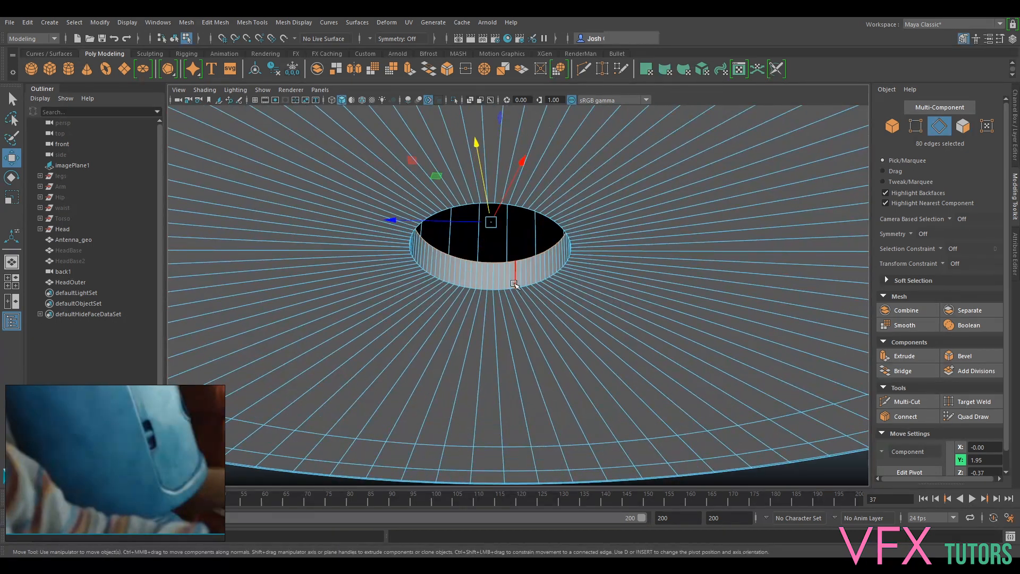
{"action": "double_click", "coordinate": [514, 289]}
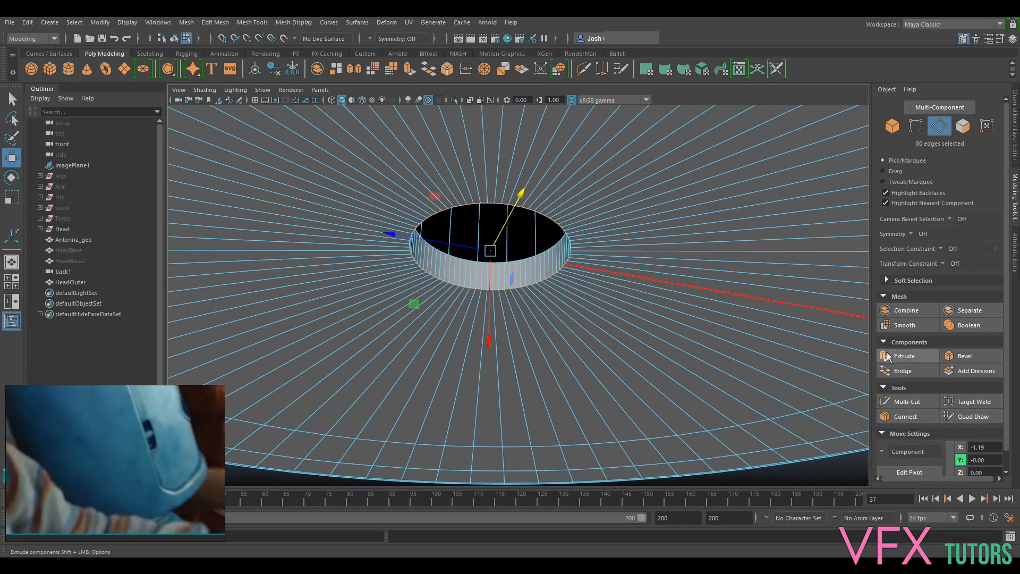
{"action": "left_click", "coordinate": [965, 355]}
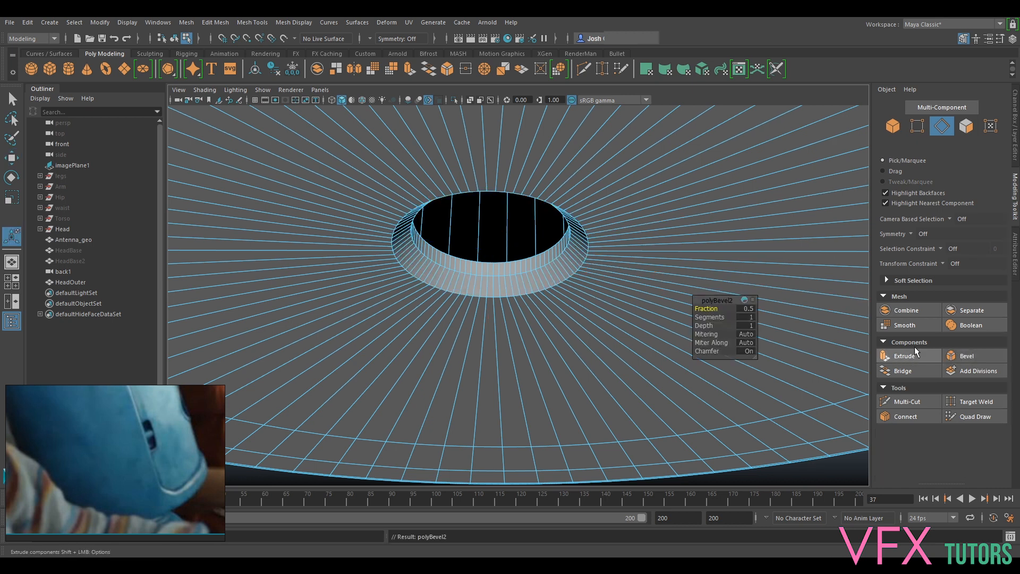
{"action": "mouse_move", "coordinate": [713, 318]}
{"action": "left_mouse_down"}
{"action": "mouse_move", "coordinate": [722, 320]}
{"action": "mouse_move", "coordinate": [713, 309]}
{"action": "left_mouse_up"}
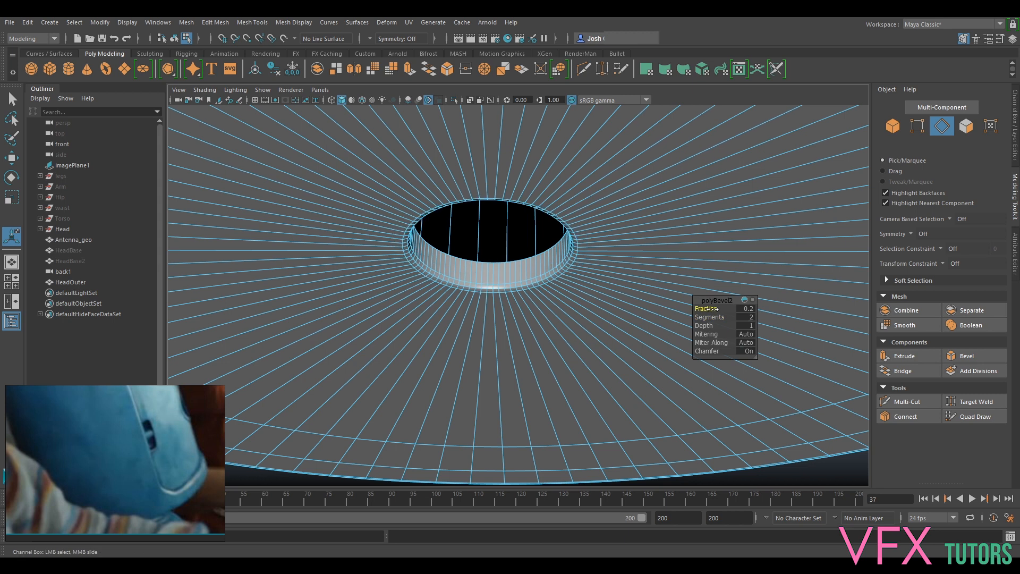
- Return to object mode, deselect HeadOuter and view the complete head with its antenna
{"action": "scroll", "coordinate": [661, 196], "scroll_direction": "down", "scroll_amount": 3}
{"action": "right_click_drag", "start_coordinate": [661, 196], "coordinate": [693, 186]}
{"action": "scroll", "coordinate": [669, 262], "scroll_direction": "down", "scroll_amount": 6}
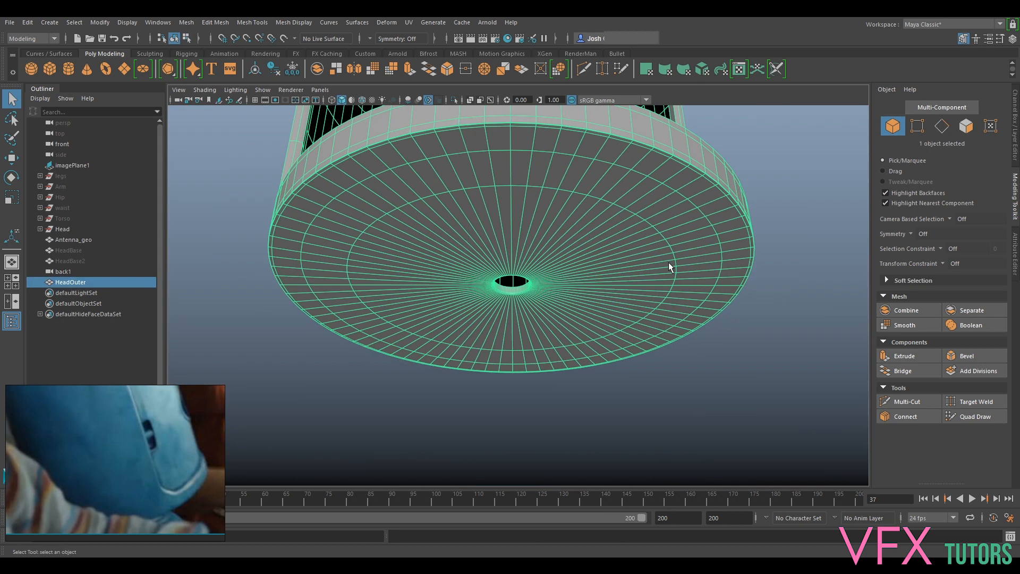
{"action": "scroll", "coordinate": [666, 290], "scroll_direction": "down", "scroll_amount": 1}
{"action": "left_click", "coordinate": [775, 296]}
{"action": "left_click_drag", "start_coordinate": [775, 296], "coordinate": [670, 282], "text": "alt"}
{"action": "scroll", "coordinate": [652, 402], "scroll_direction": "down", "scroll_amount": 3}
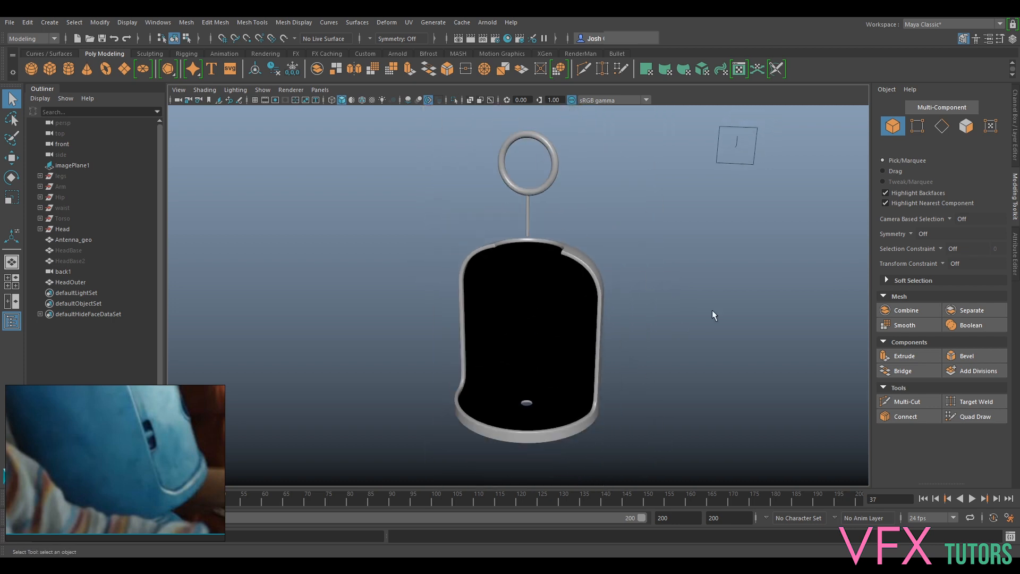
- Inspect the head shell and antenna from the front, sides, above and below, selecting HeadOuter to check its wireframe and floor hole
{"action": "left_click_drag", "start_coordinate": [732, 227], "coordinate": [643, 244], "text": "alt"}
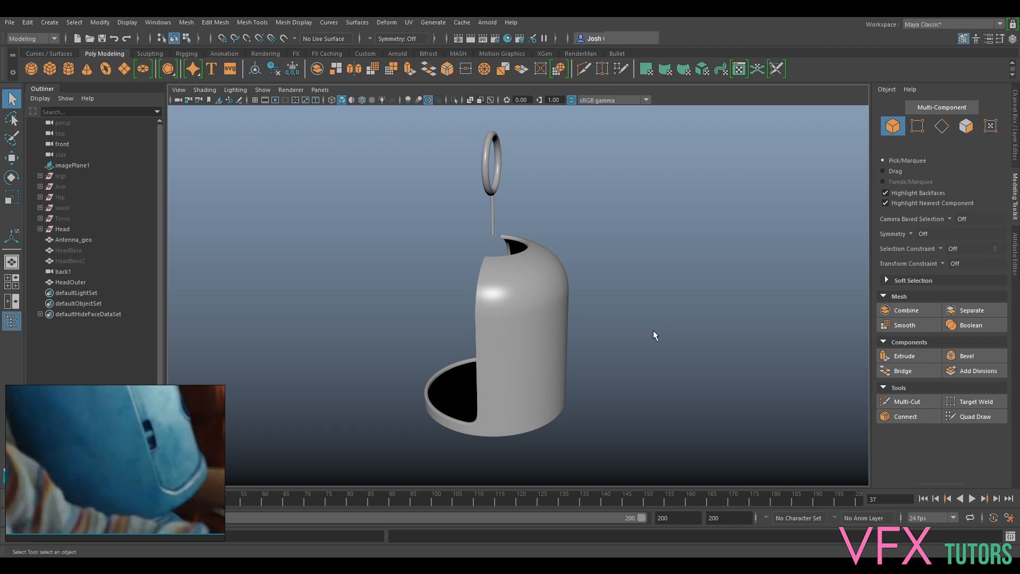
{"action": "left_click_drag", "start_coordinate": [595, 407], "coordinate": [761, 378], "text": "alt"}
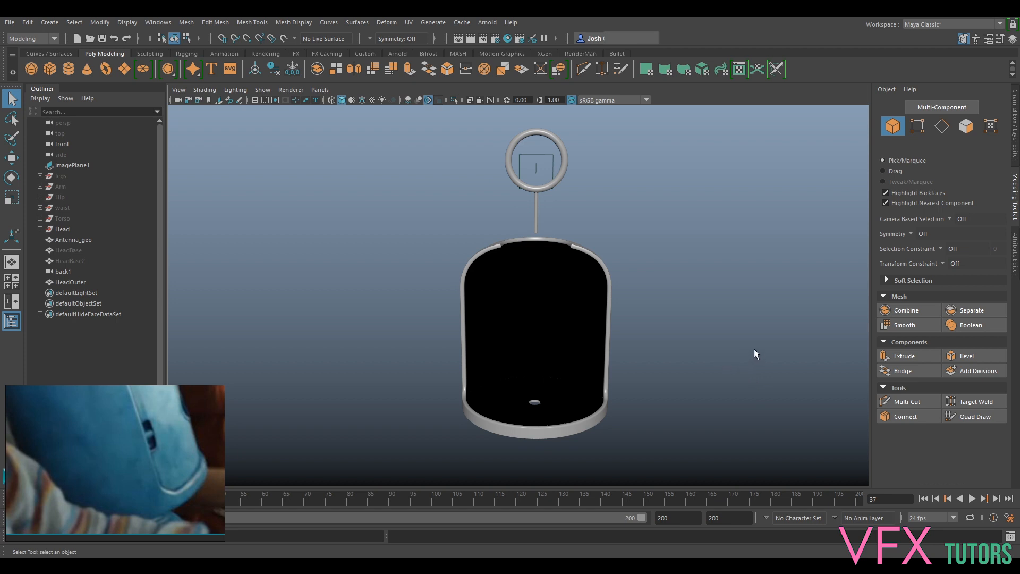
{"action": "left_click_drag", "start_coordinate": [678, 337], "coordinate": [808, 311], "text": "alt"}
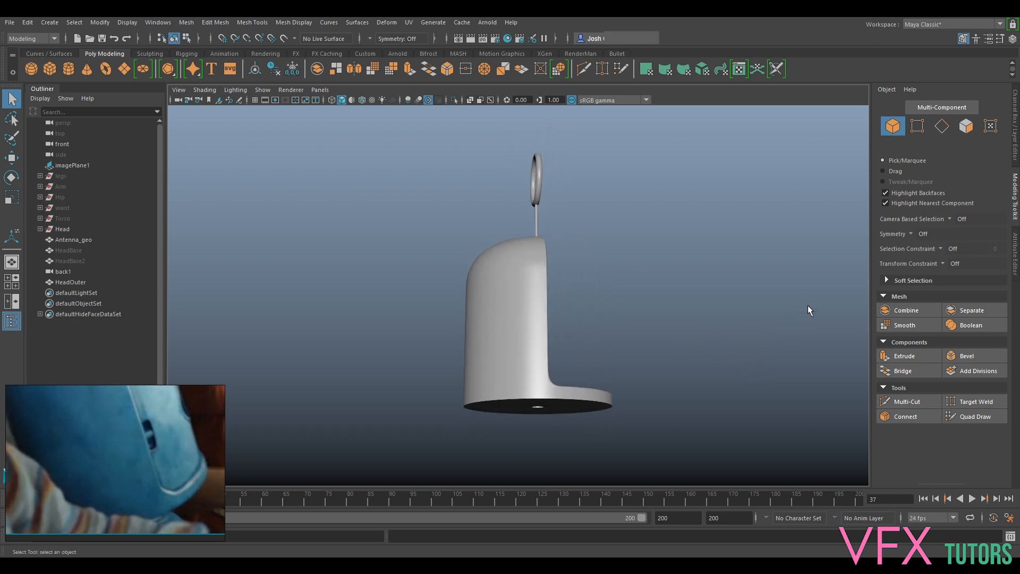
{"action": "left_click_drag", "start_coordinate": [704, 297], "coordinate": [523, 321], "text": "alt"}
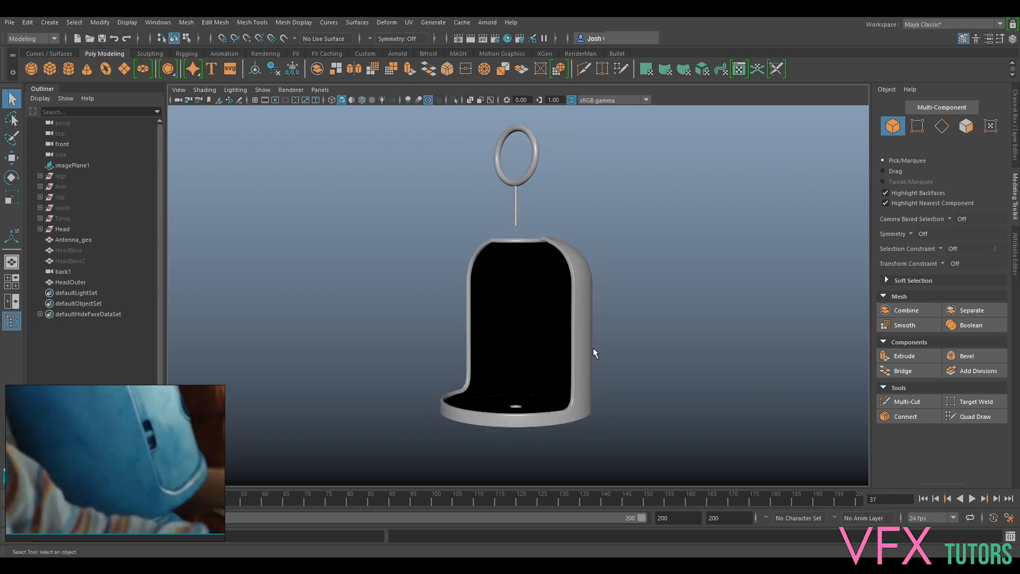
{"action": "left_click_drag", "start_coordinate": [607, 314], "coordinate": [582, 311], "text": "alt"}
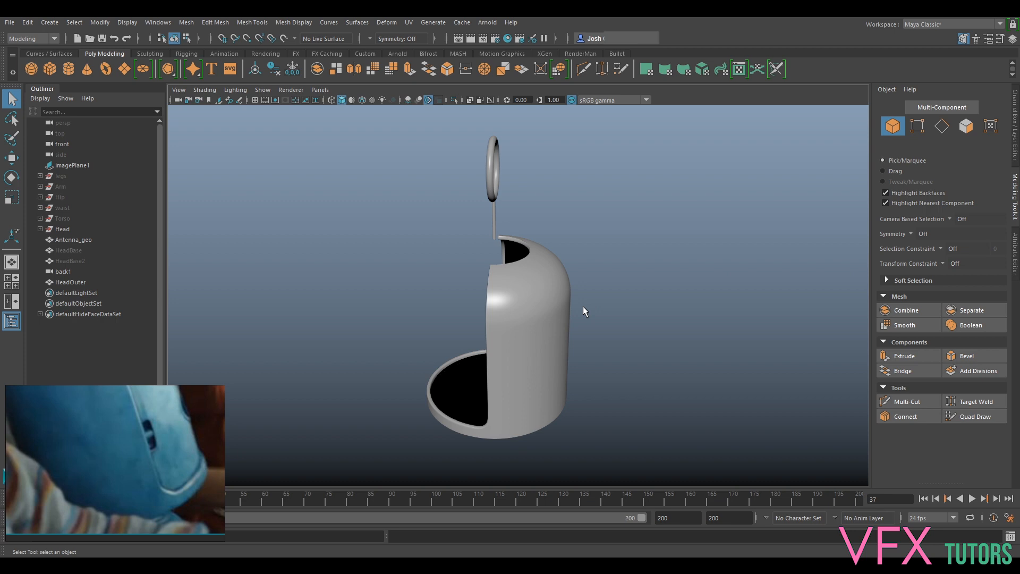
{"action": "left_click_drag", "start_coordinate": [650, 304], "coordinate": [664, 321], "text": "alt"}
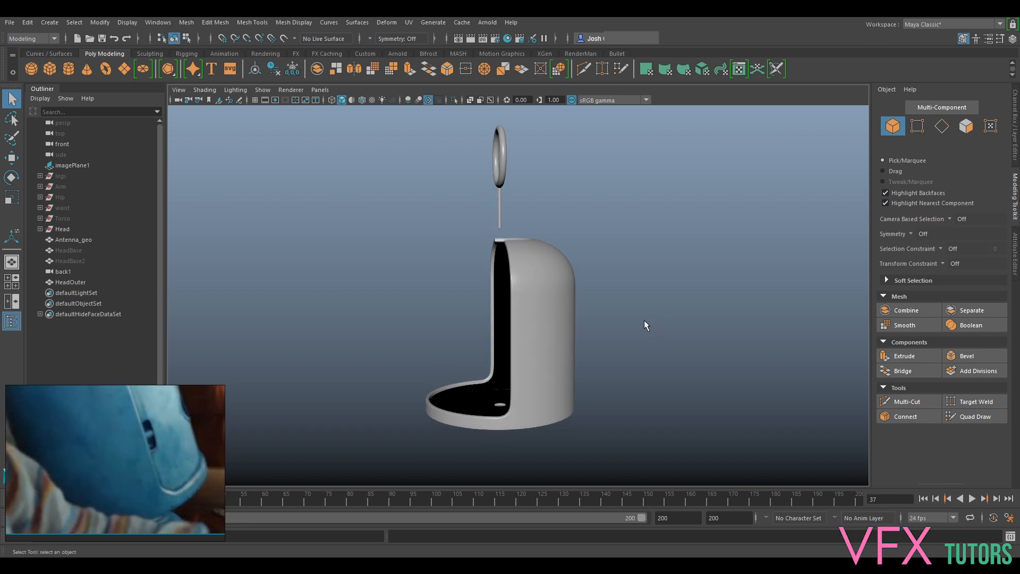
{"action": "left_click", "coordinate": [531, 335]}
{"action": "left_click_drag", "start_coordinate": [691, 353], "coordinate": [750, 334], "text": "alt"}
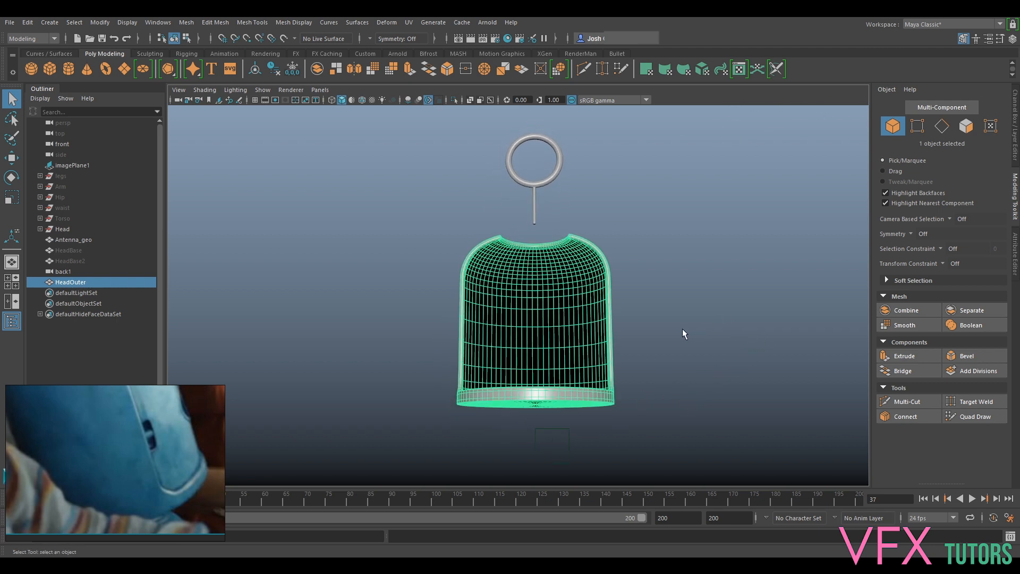
{"action": "left_click_drag", "start_coordinate": [768, 435], "coordinate": [803, 387], "text": "alt"}
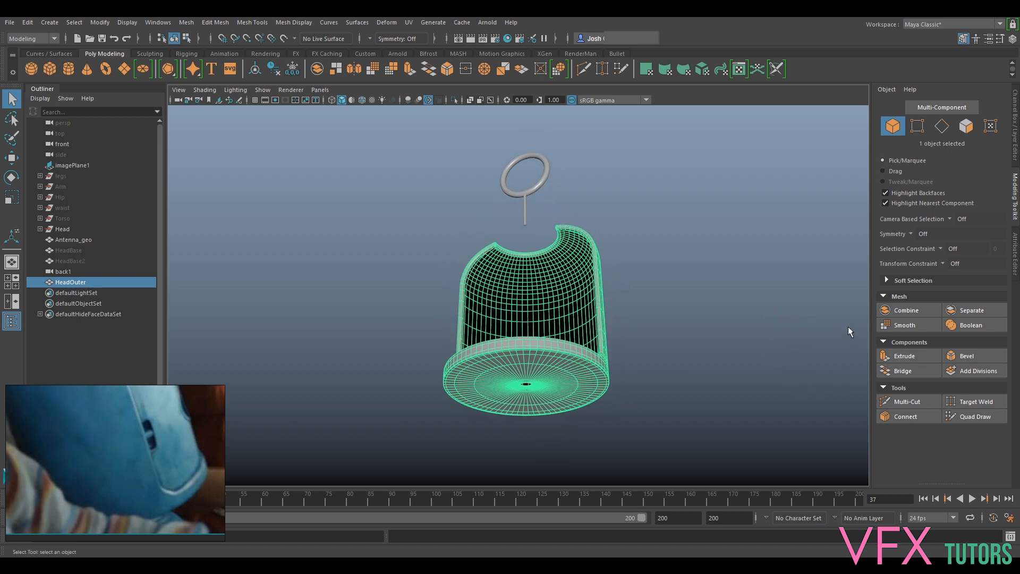
{"action": "left_click_drag", "start_coordinate": [729, 311], "coordinate": [736, 244], "text": "alt"}
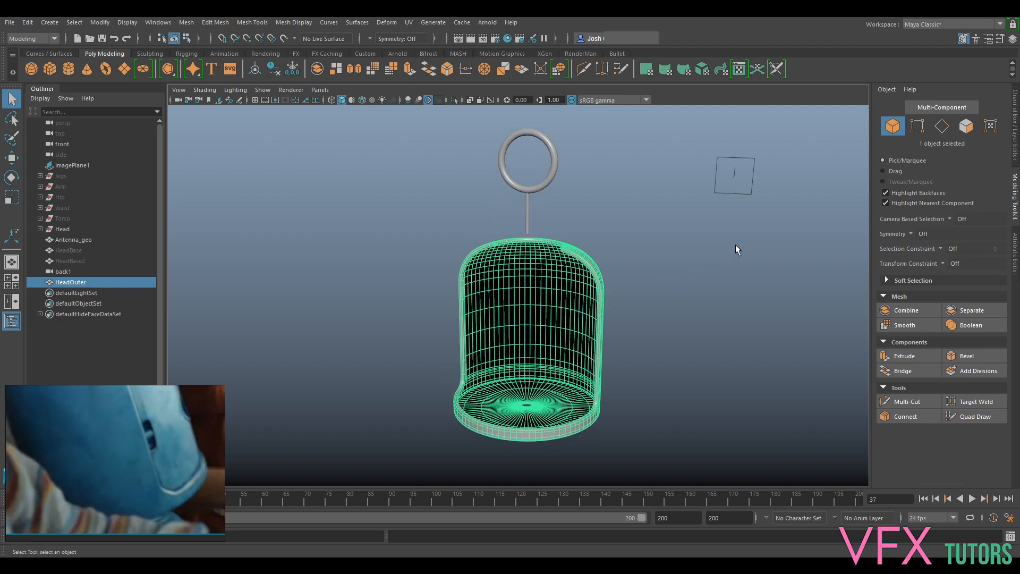